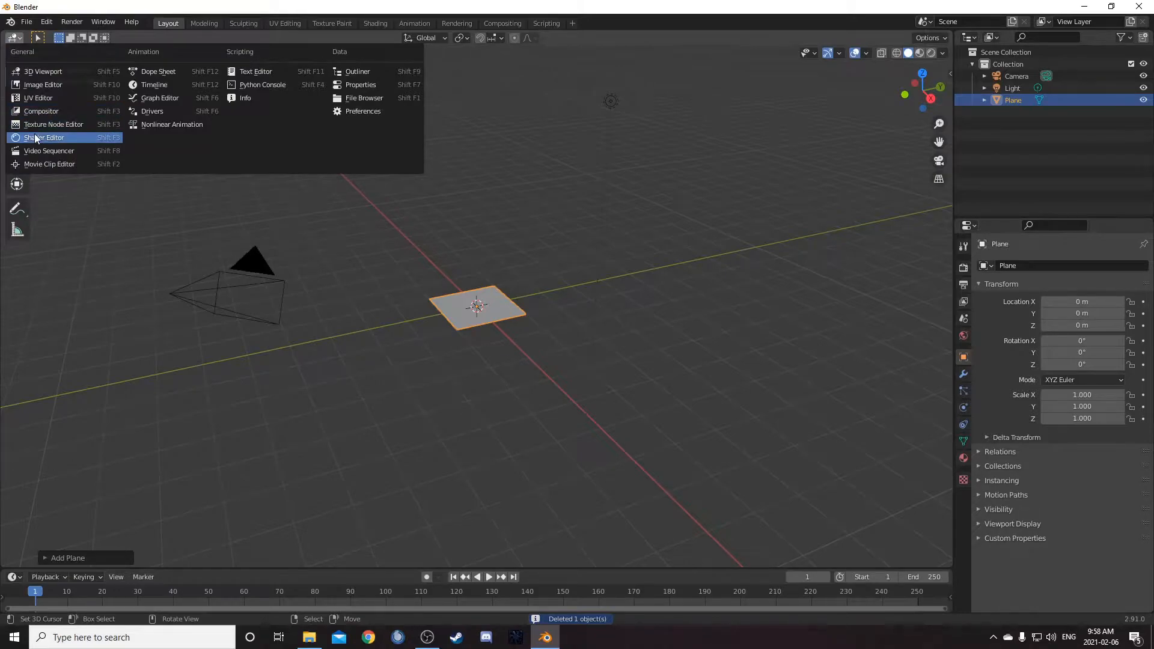
- Switch the main area to the Shader Editor and assign the existing material named Material to the plane
key("n")
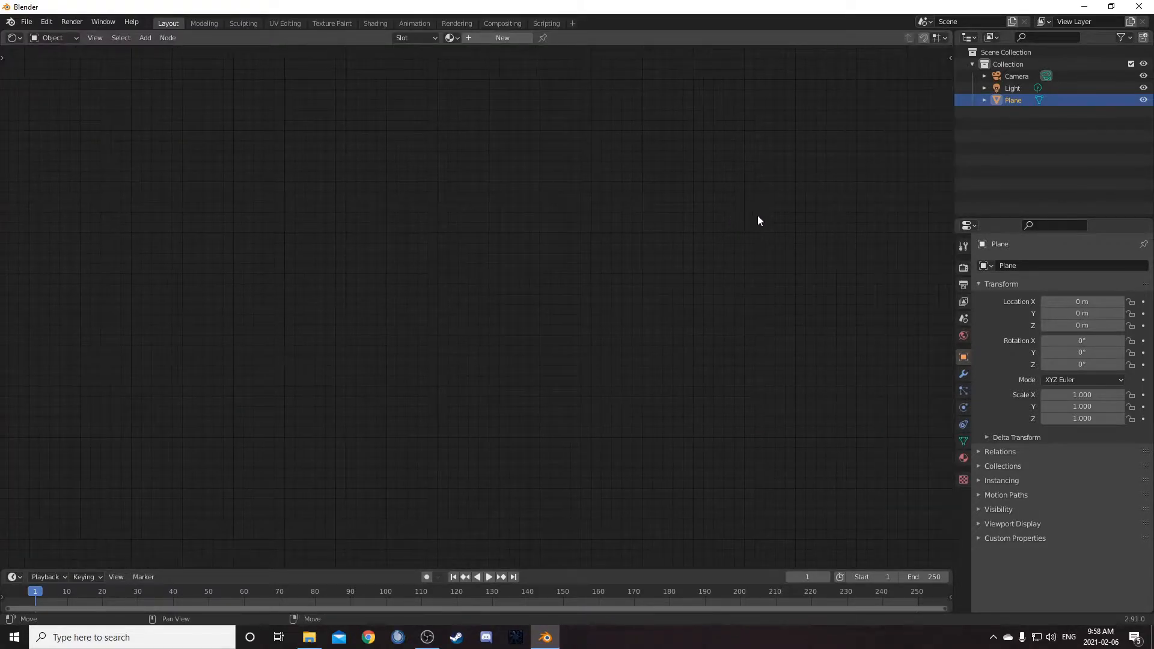
left_click(451, 38)
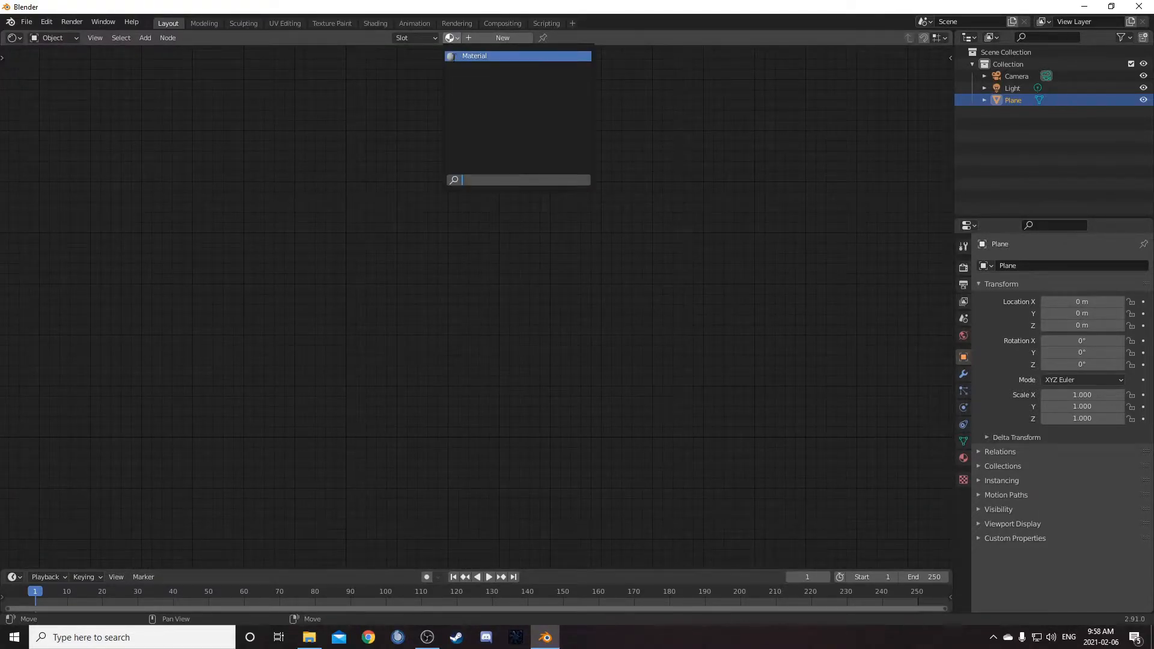
left_click(472, 56)
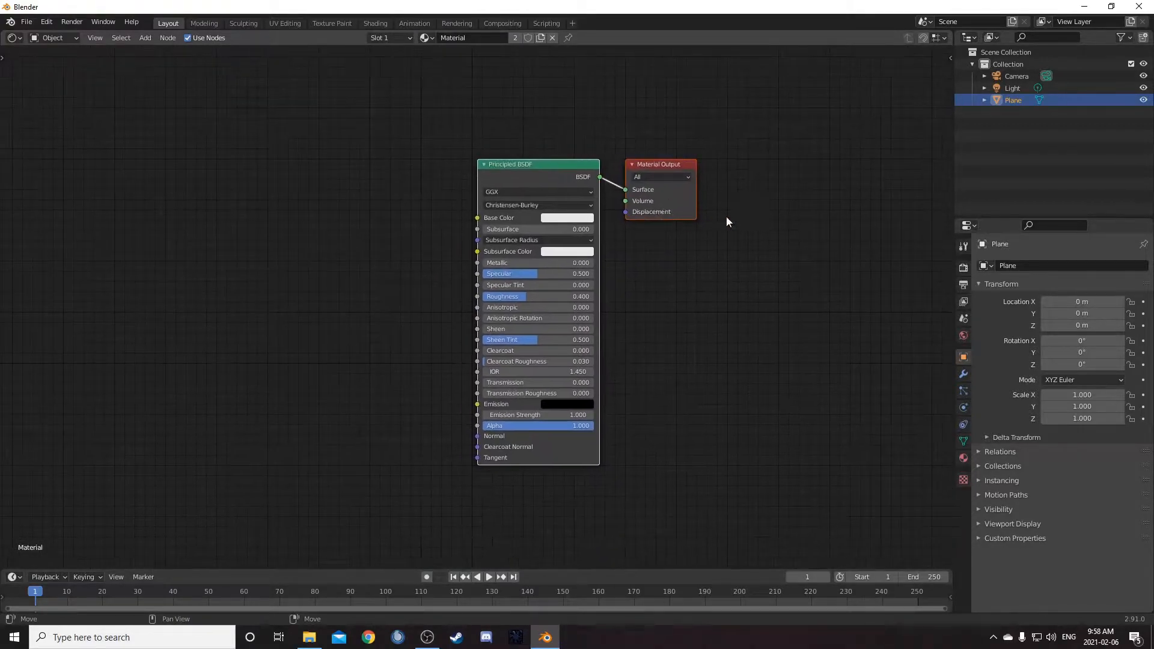
- Turn the Outliner area into an enlarged 3D Viewport and display the plane in Rendered shading
left_click(969, 38)
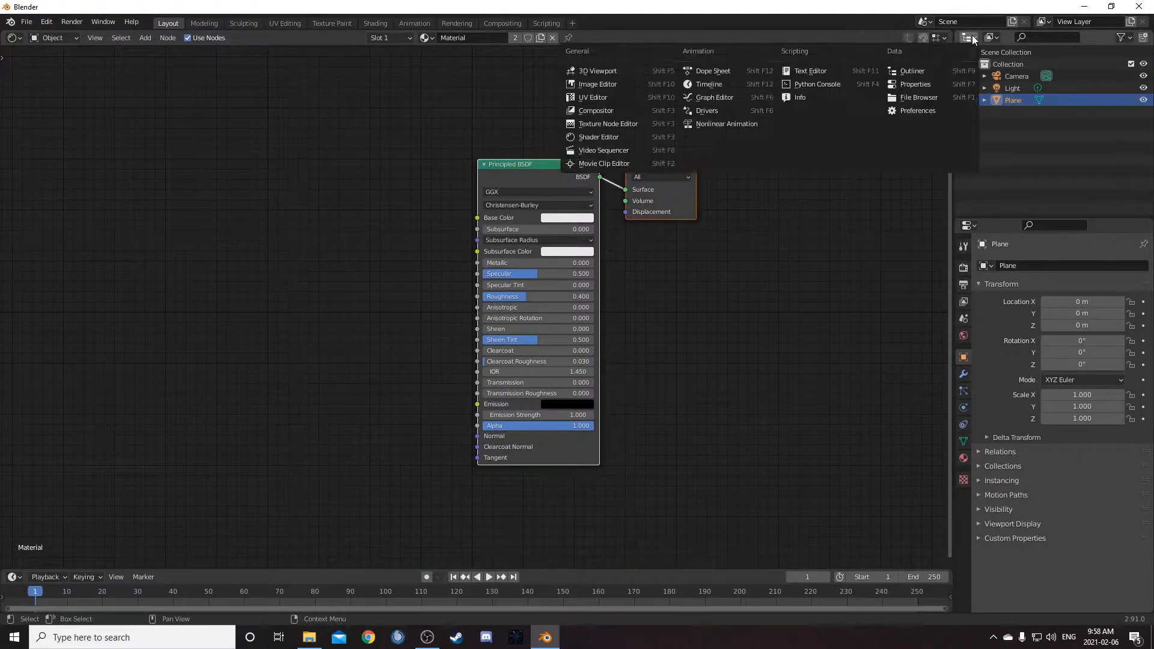
left_click(615, 73)
left_click_drag(955, 150, 878, 181)
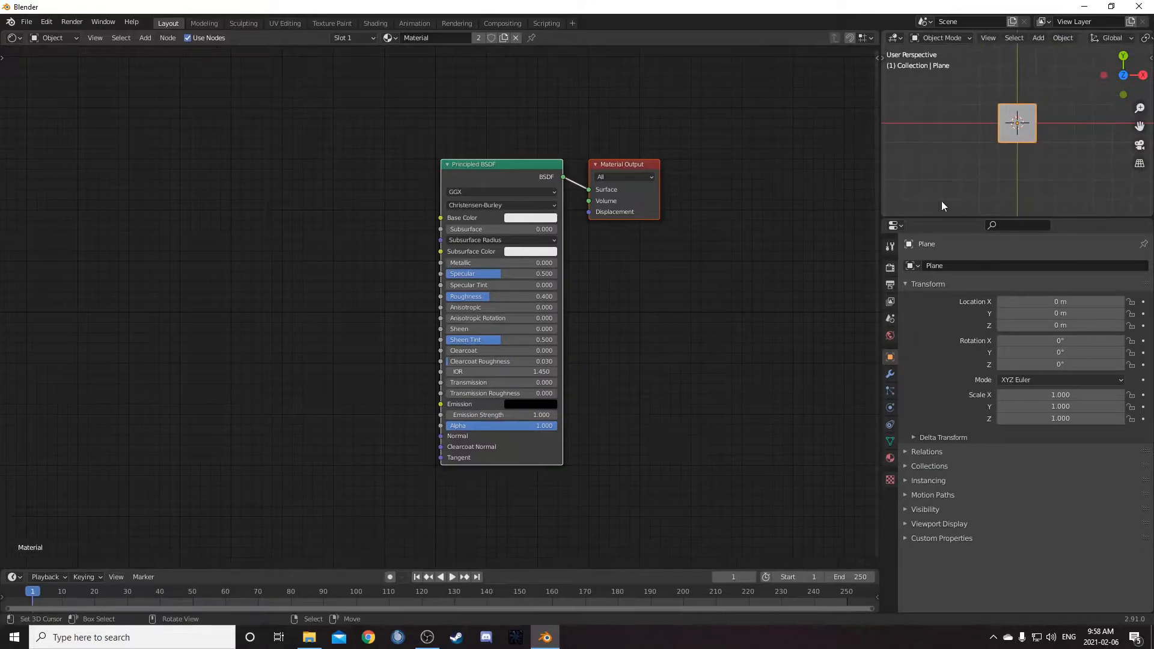
left_click_drag(941, 218, 965, 315)
scroll(968, 225, "up", 4)
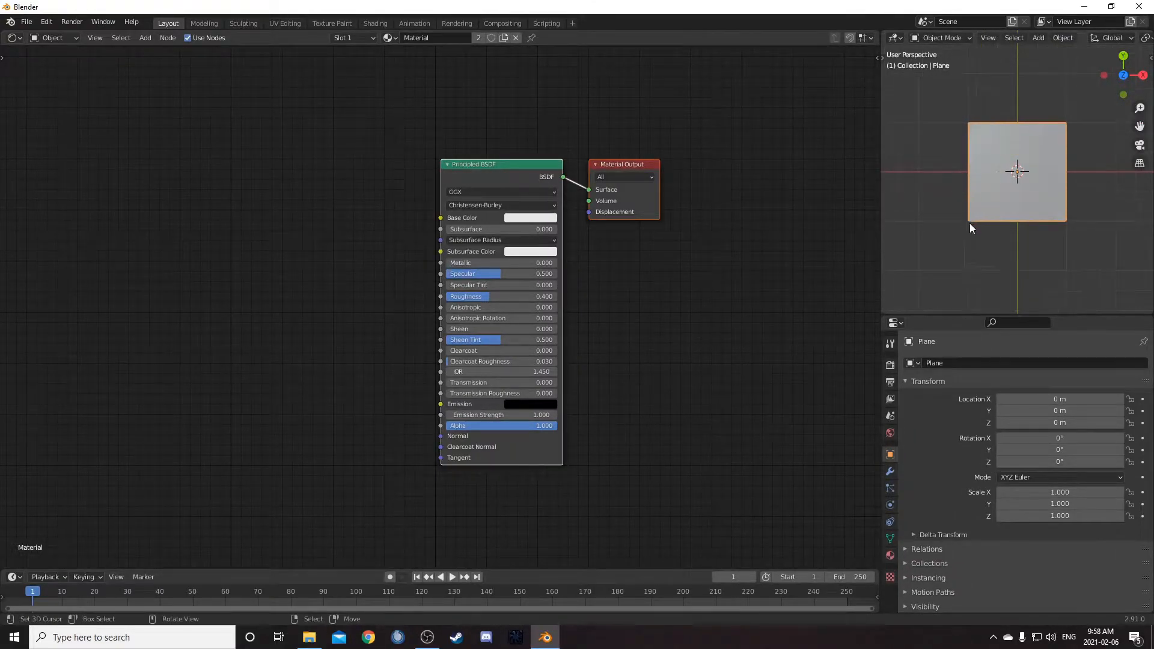
scroll(968, 223, "up", 3)
key("z")
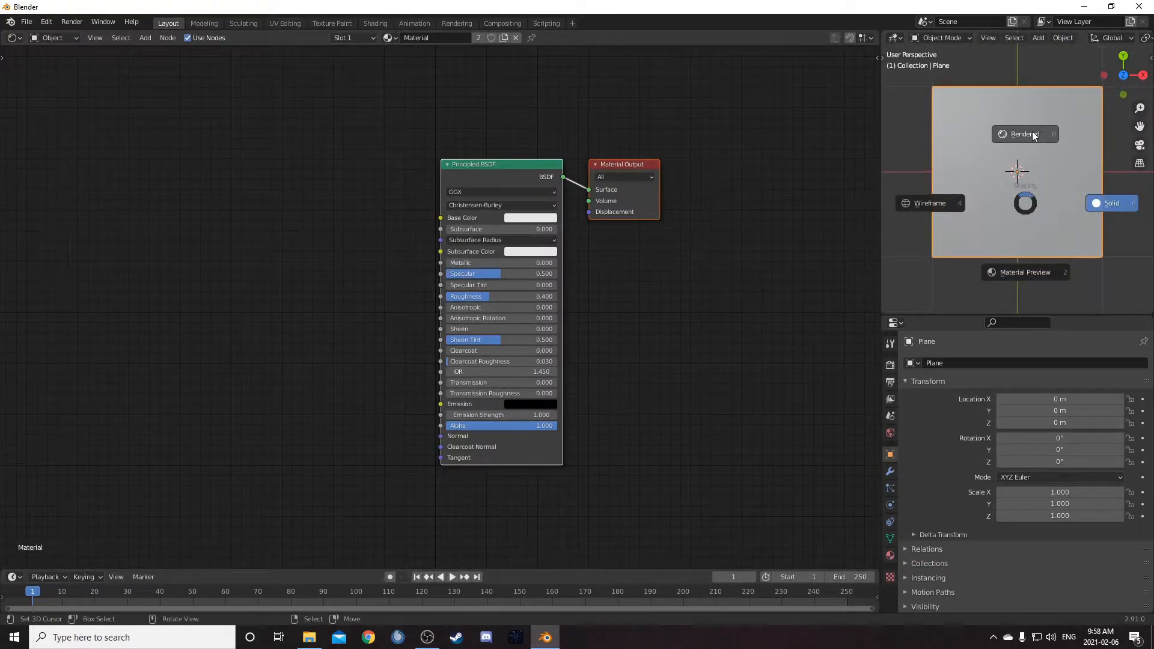
left_click(1032, 134)
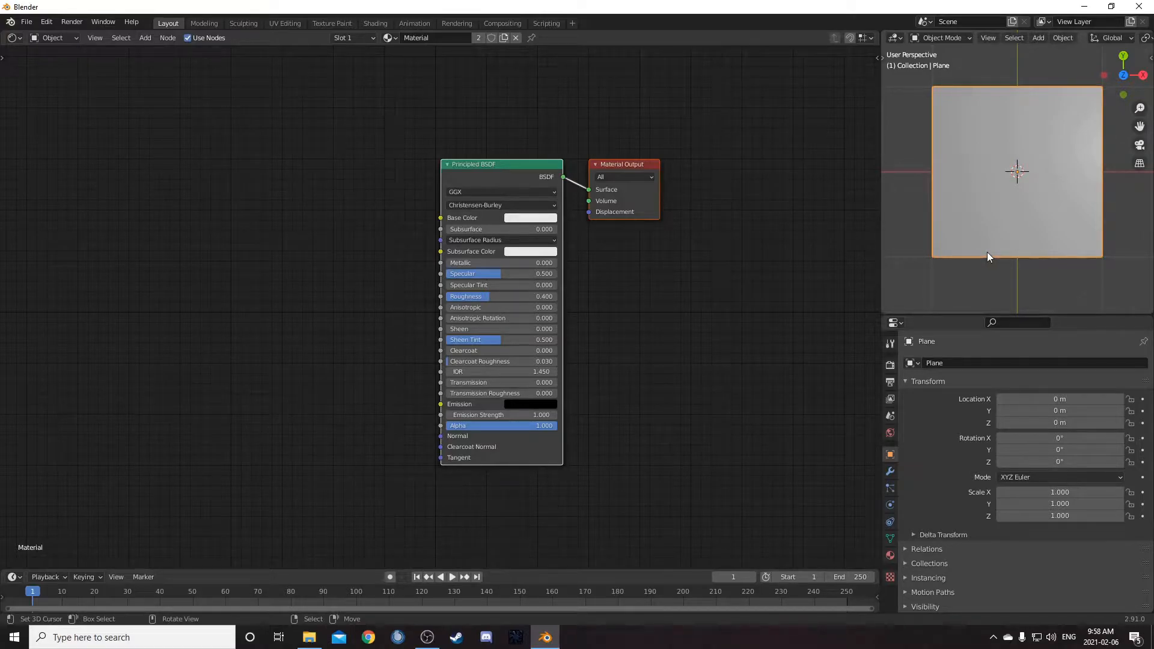
- Set the render engine to Cycles and its device to GPU Compute
left_click(891, 365)
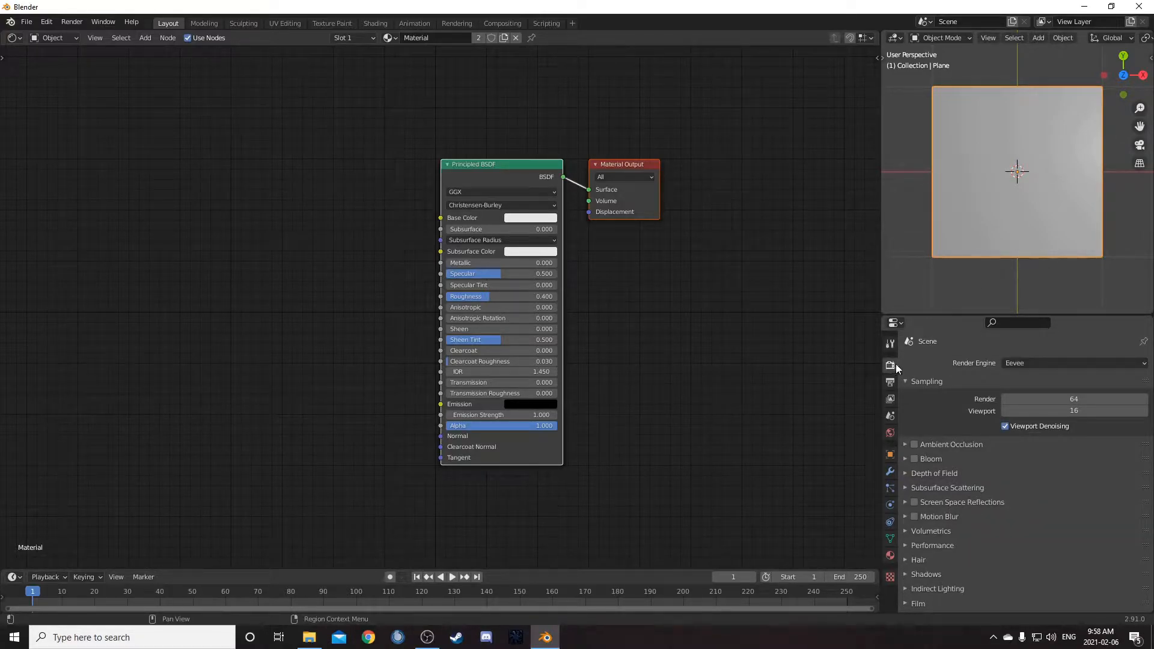
left_click(1063, 364)
left_click(1061, 403)
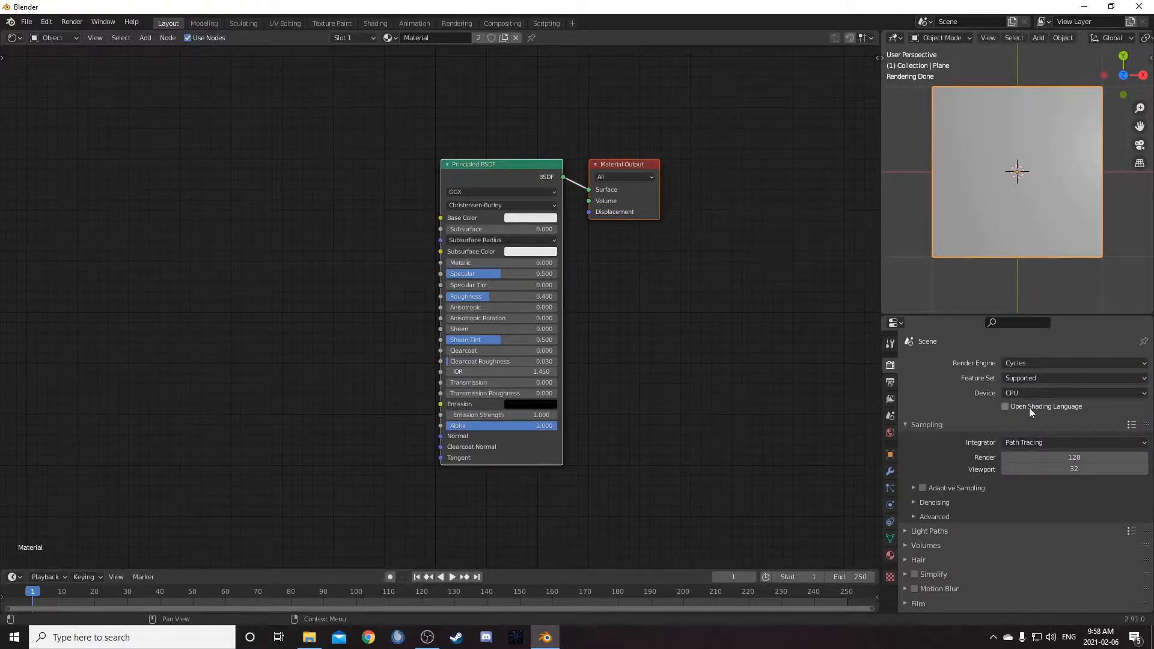
left_click(1052, 391)
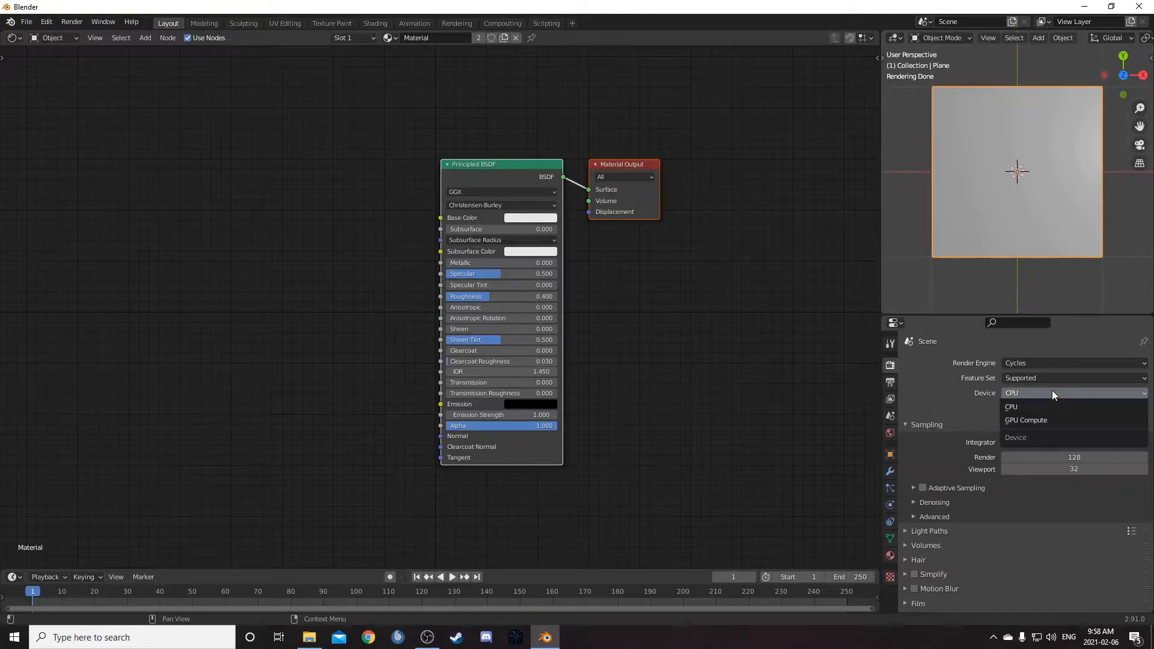
left_click(1053, 418)
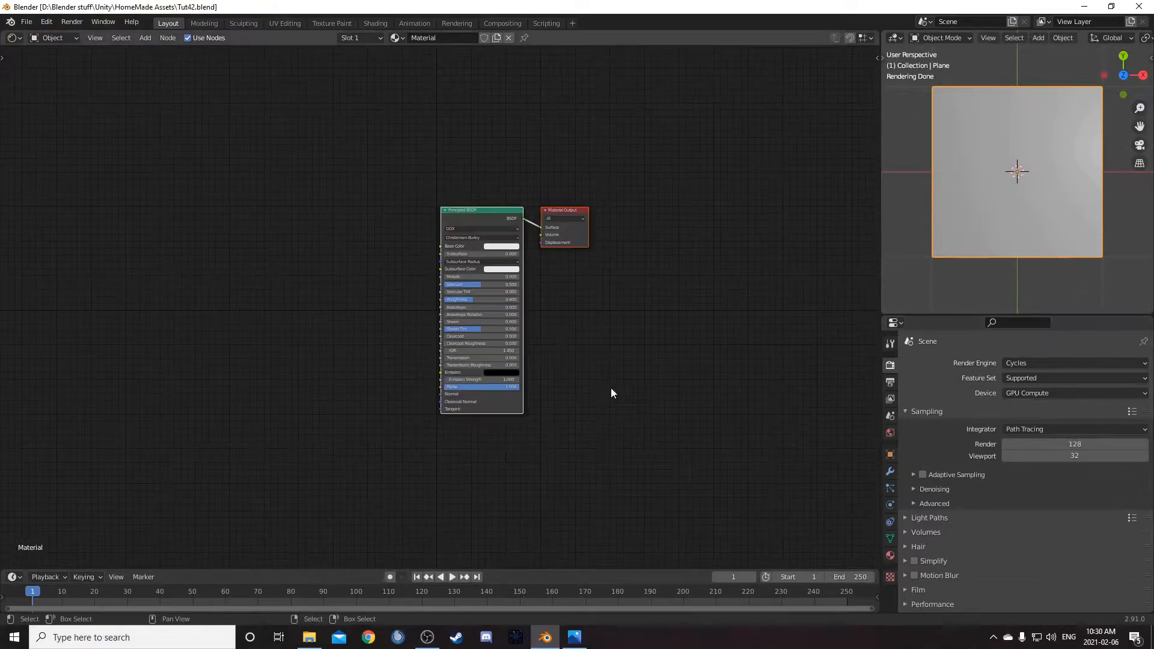
- Move the Principled BSDF node far above the Material Output to free space for new nodes
middle_click_drag(566, 339, 633, 405)
left_click(542, 279)
scroll(551, 284, "down", 3)
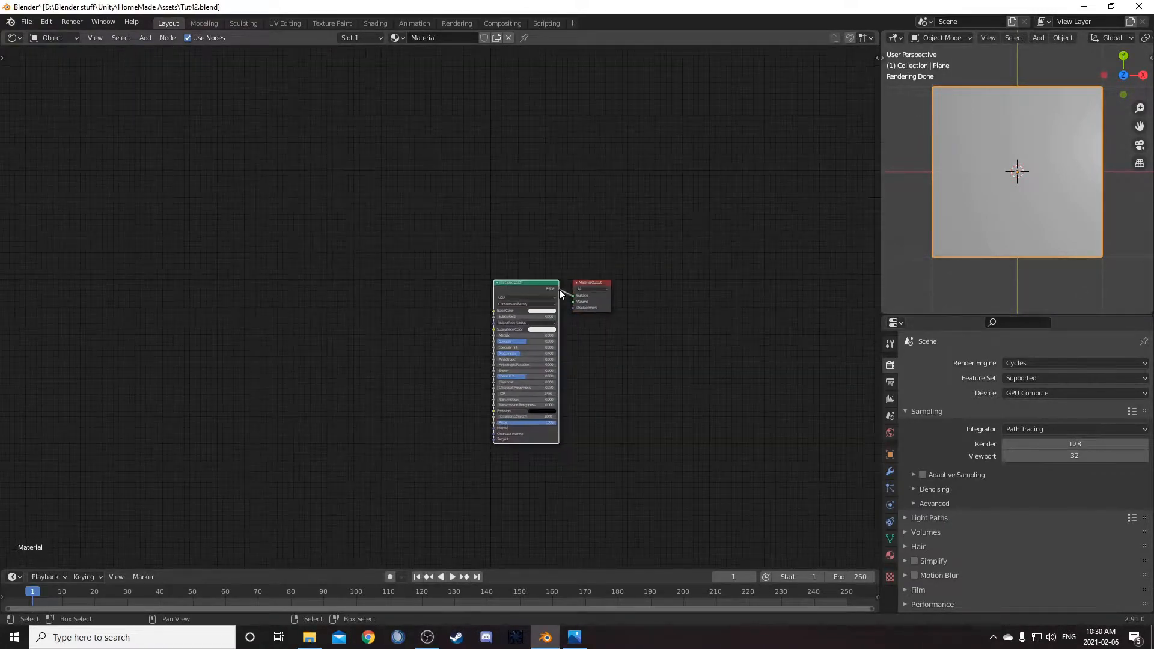
left_click_drag(542, 290, 503, 41)
middle_click_drag(271, 340, 521, 308)
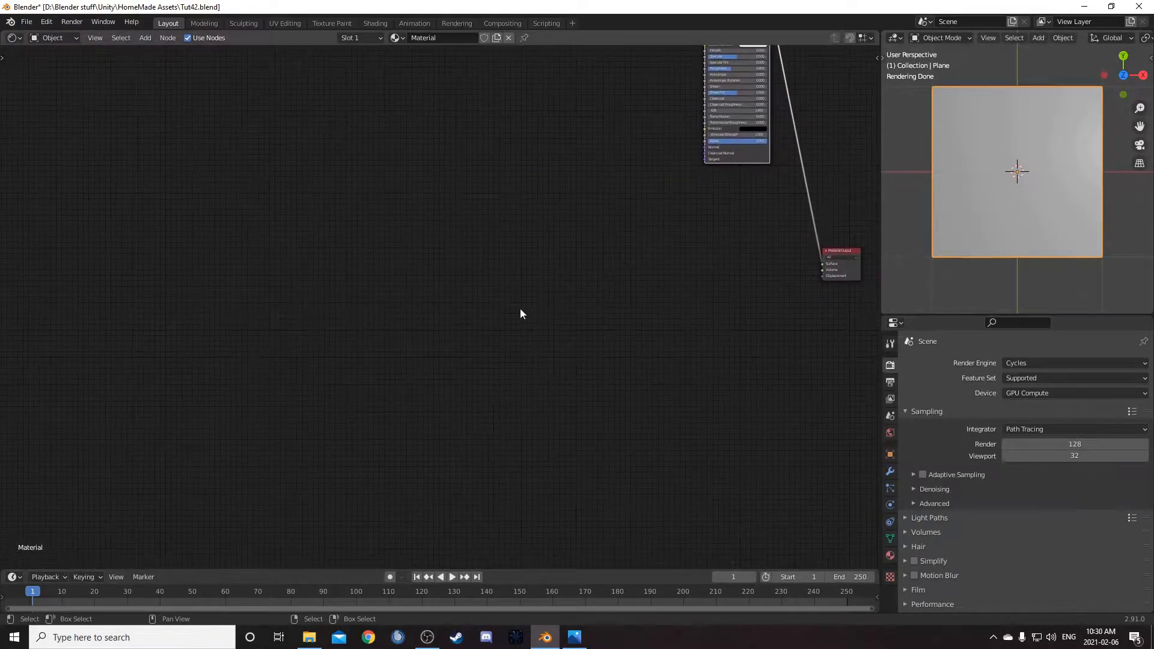
- Add a Texture Coordinate node and place it in the empty space well before the Material Output
key("shift+a")
left_click(505, 311)
type("texco")
key("Return")
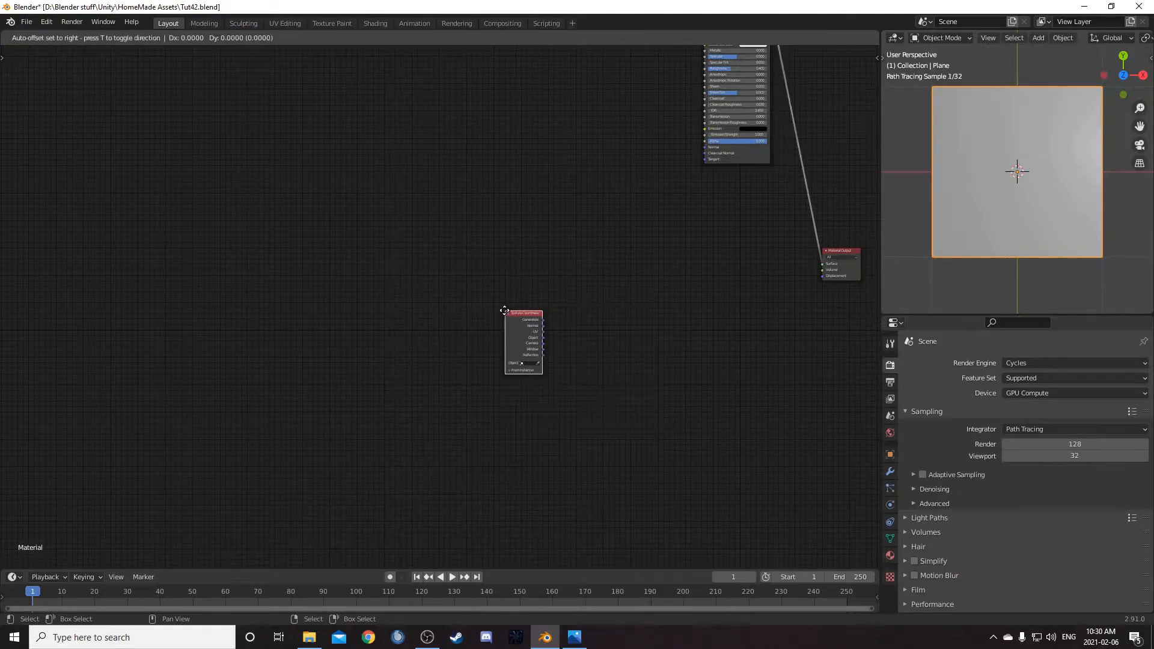
left_click(439, 277)
scroll(637, 367, "up", 2)
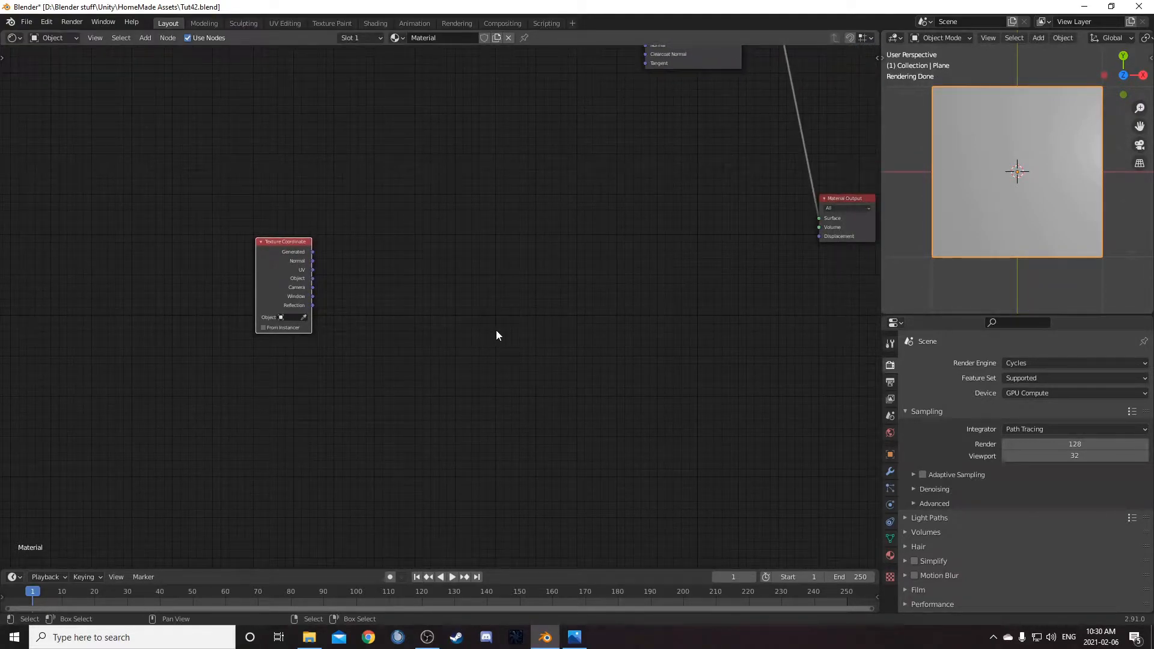
left_click_drag(262, 278, 231, 261)
mouse_move(382, 293)
middle_mouse_down()
mouse_move(435, 301)
mouse_move(402, 285)
middle_mouse_up()
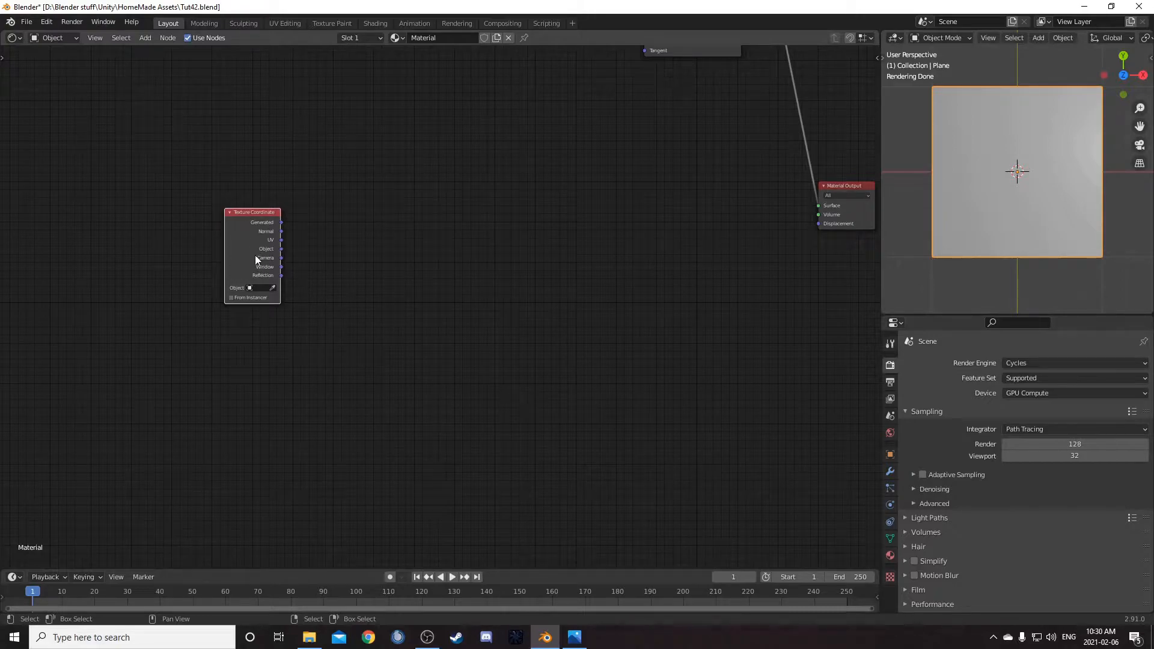
- Preview the Texture Coordinate node's outputs through a Viewer, ending on the Object output
scroll(246, 237, "up", 1)
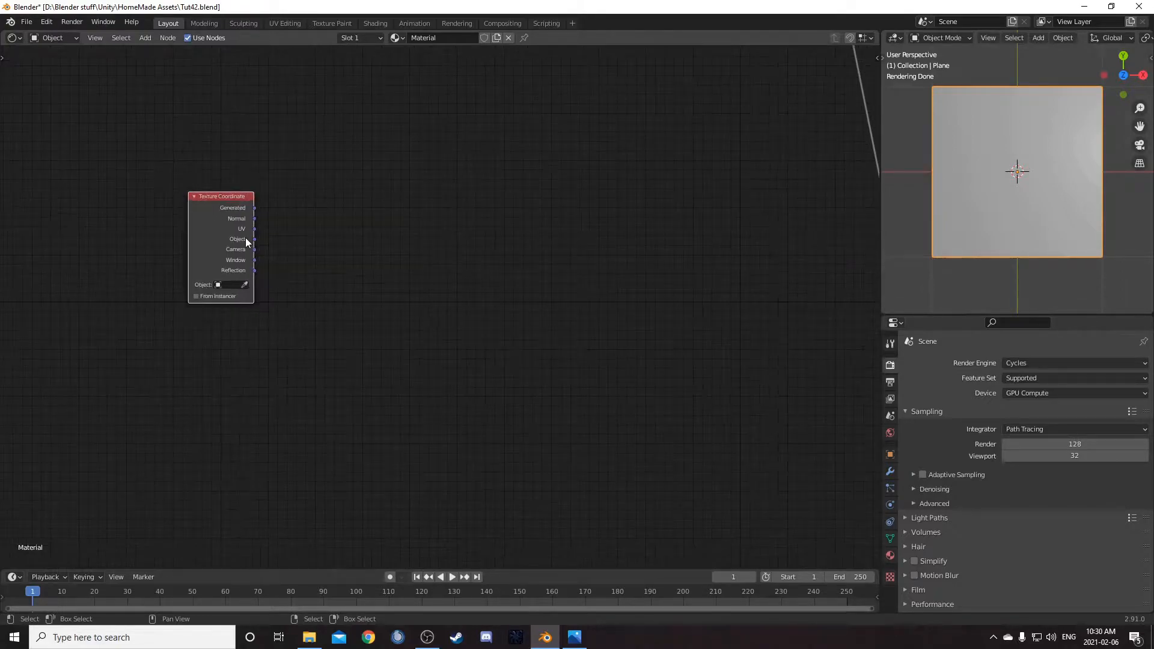
left_click(220, 204, "ctrl+shift")
left_click(220, 204, "ctrl+shift")
left_click(220, 204, "ctrl+shift")
left_click(220, 204, "ctrl+shift")
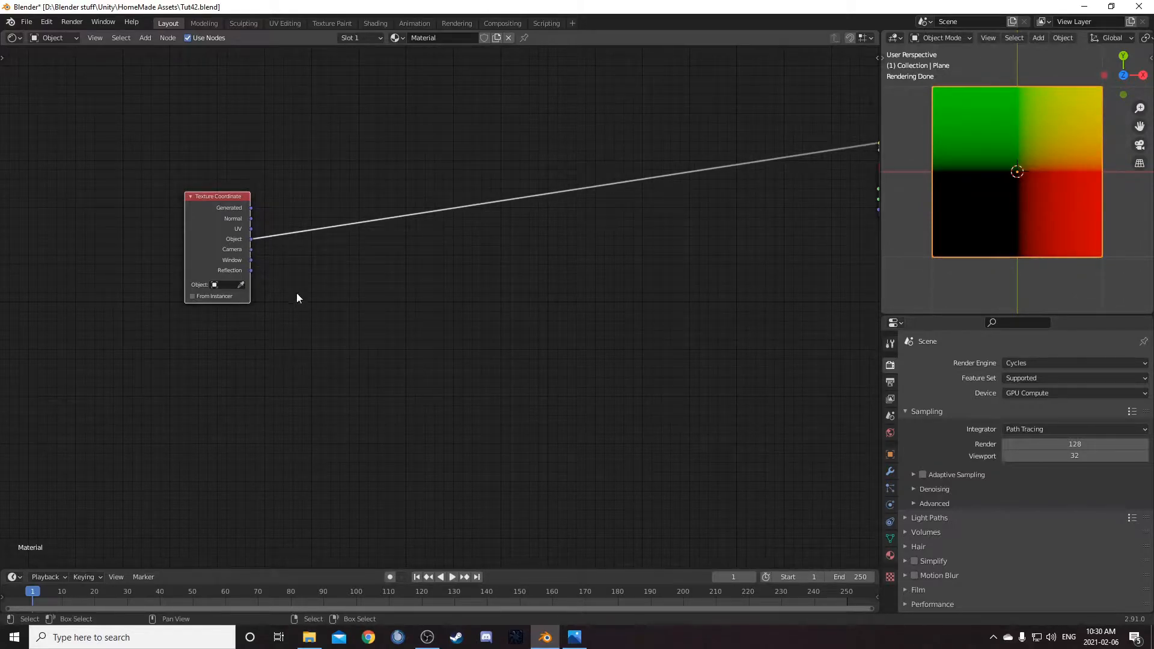
- Insert a Separate XYZ node on the link between the Texture Coordinate's Object output and the Viewer
middle_click_drag(293, 296, 225, 330)
key("shift+a")
left_click(319, 315)
type("sep")
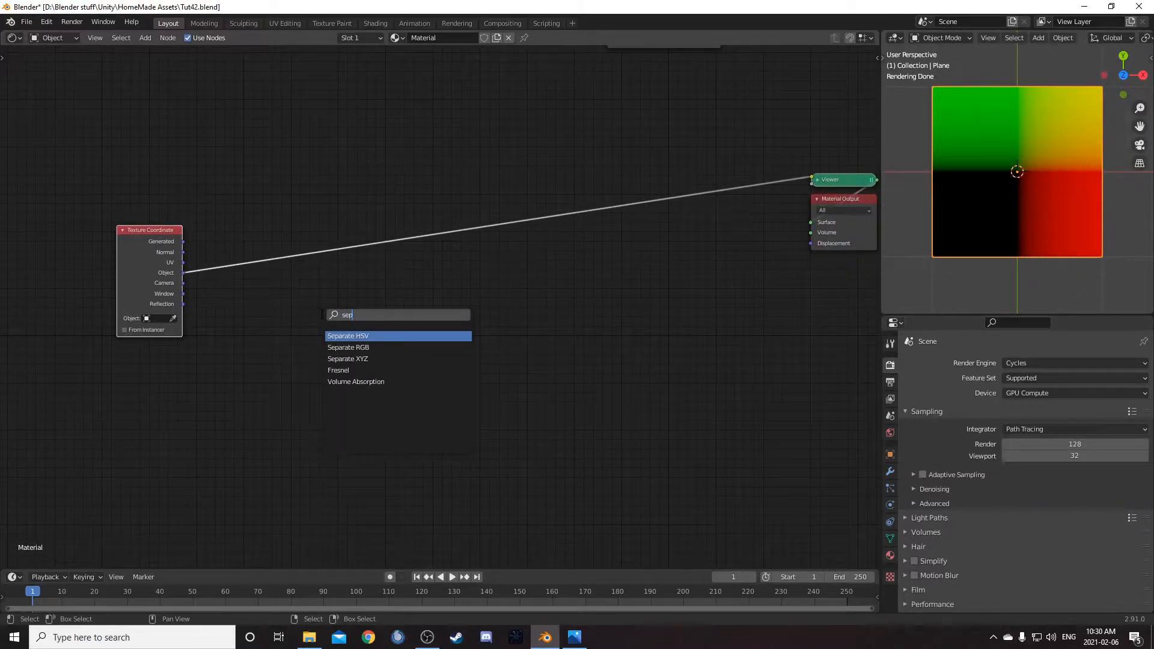
key("Down")
key("Down")
key("Return")
left_click(224, 214)
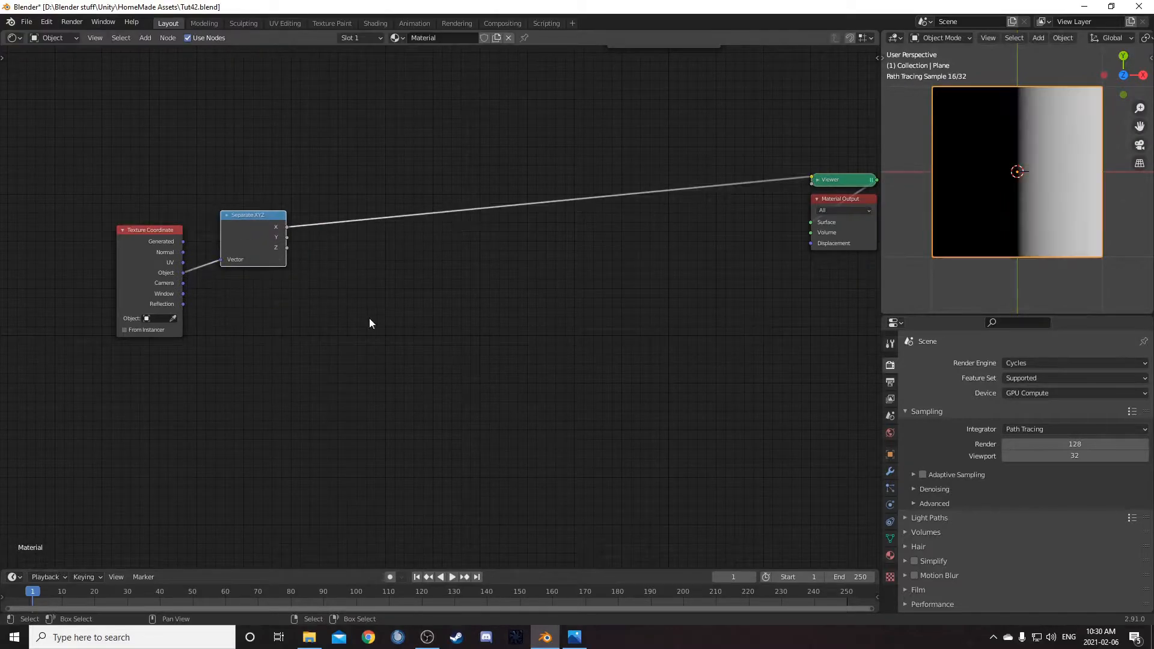
- Insert a Math node set to Arctan2 after Separate XYZ, feeding X and Y into its two values
key("shift+a")
left_click(359, 315)
type("math")
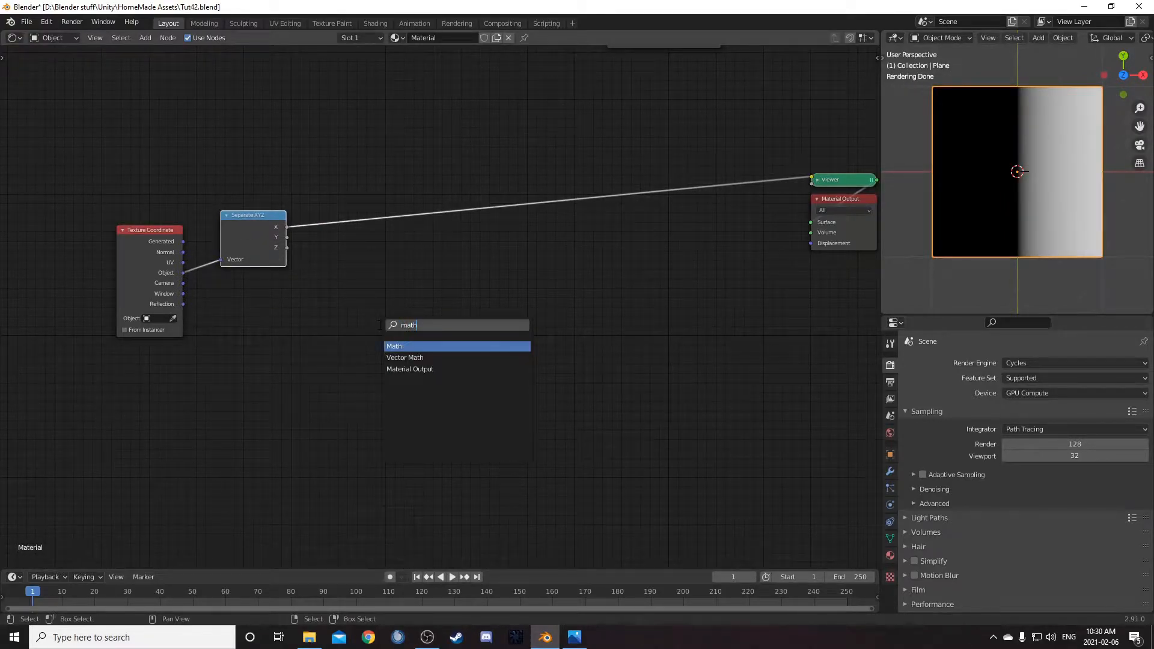
key("Return")
left_click(329, 169)
left_click(381, 204)
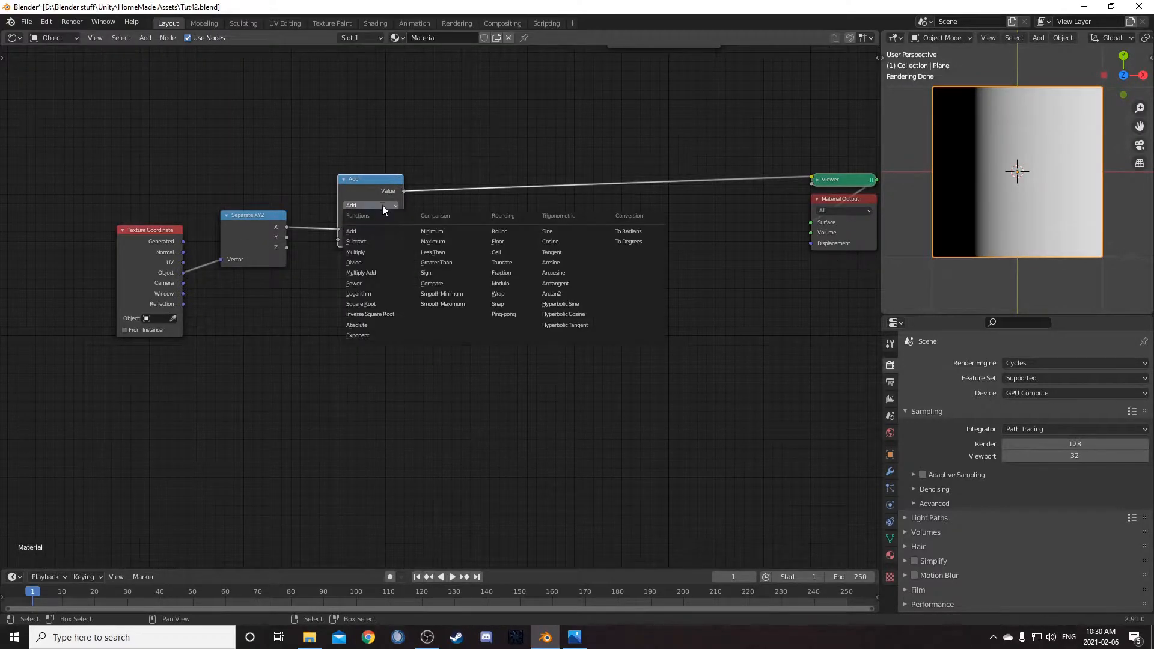
left_click(563, 292)
left_click_drag(288, 239, 338, 240)
middle_click_drag(426, 282, 375, 324)
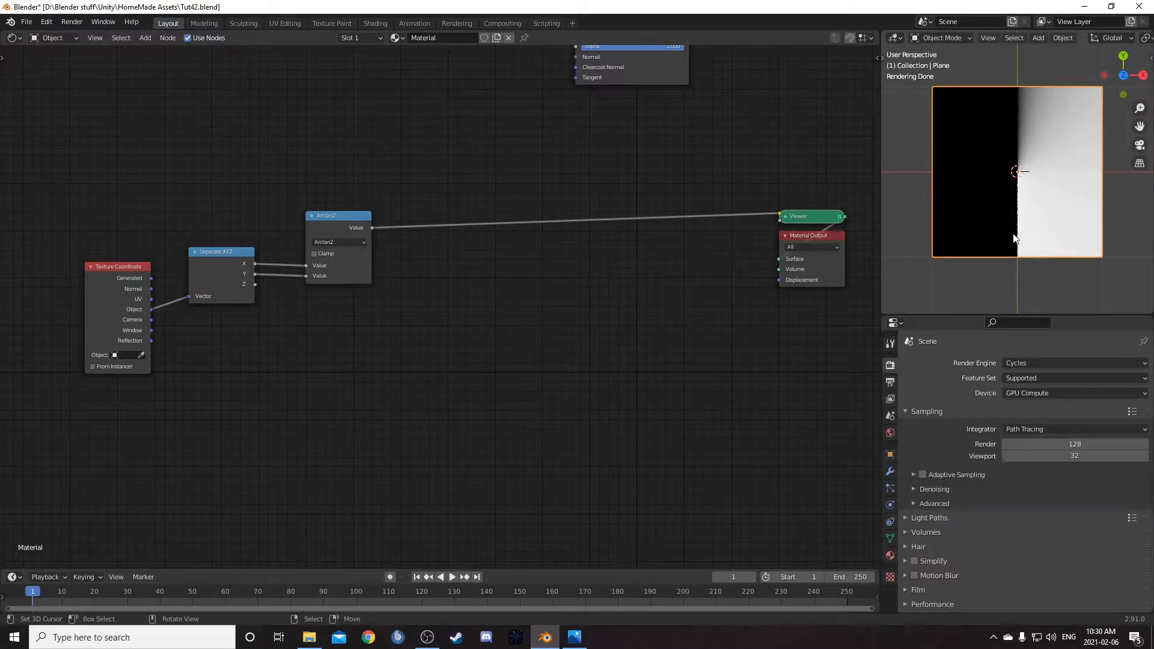
- Insert a Map Range node on the link between the Arctan2 node and the Viewer
middle_click_drag(381, 328, 452, 366)
key("shift+a")
left_click(540, 369)
type("map")
key("Down")
key("Down")
key("Down")
key("Return")
left_click(481, 189)
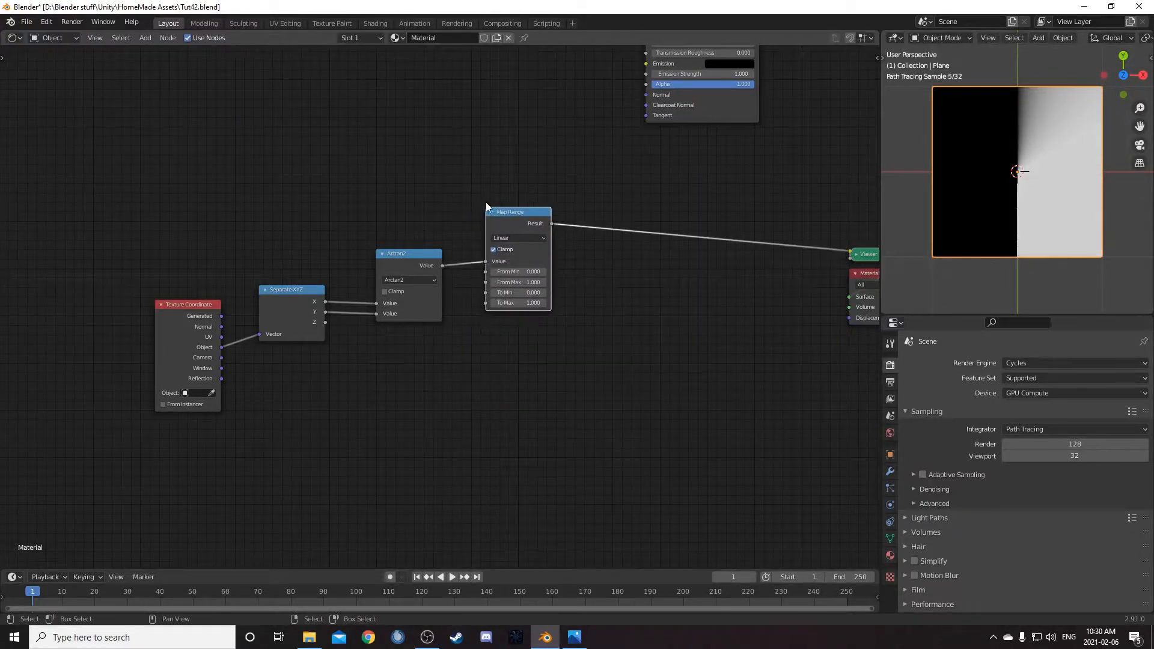
- Set the Map Range's From Min to -3.142 (-pi) and From Max to pi, and save the file
left_click(527, 272)
key("Return")
left_click(509, 280)
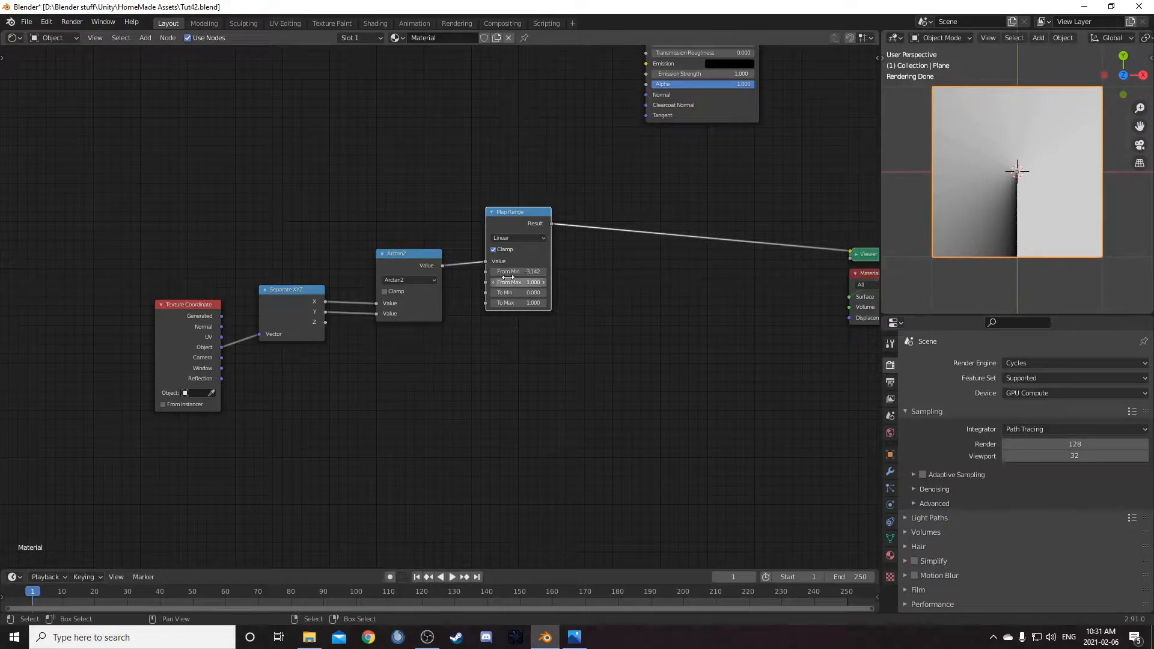
type("pi")
key("Return")
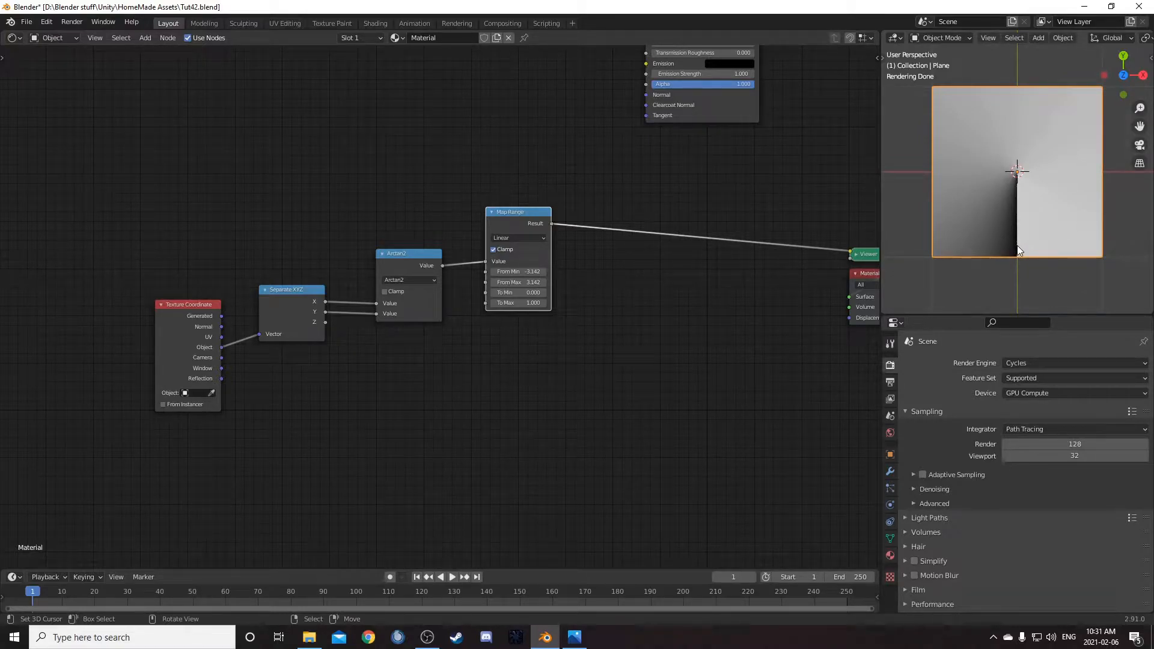
key("ctrl+s")
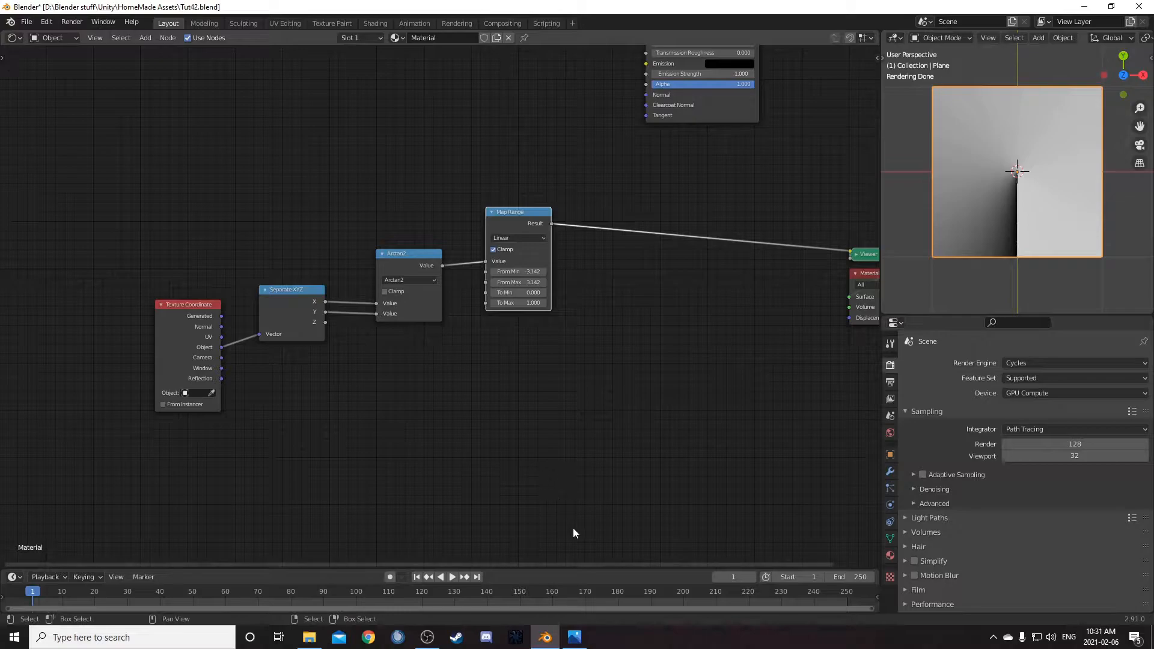
- Insert a Math node on the link between the Map Range node and the Viewer
key("shift+a")
left_click(595, 416)
type("math")
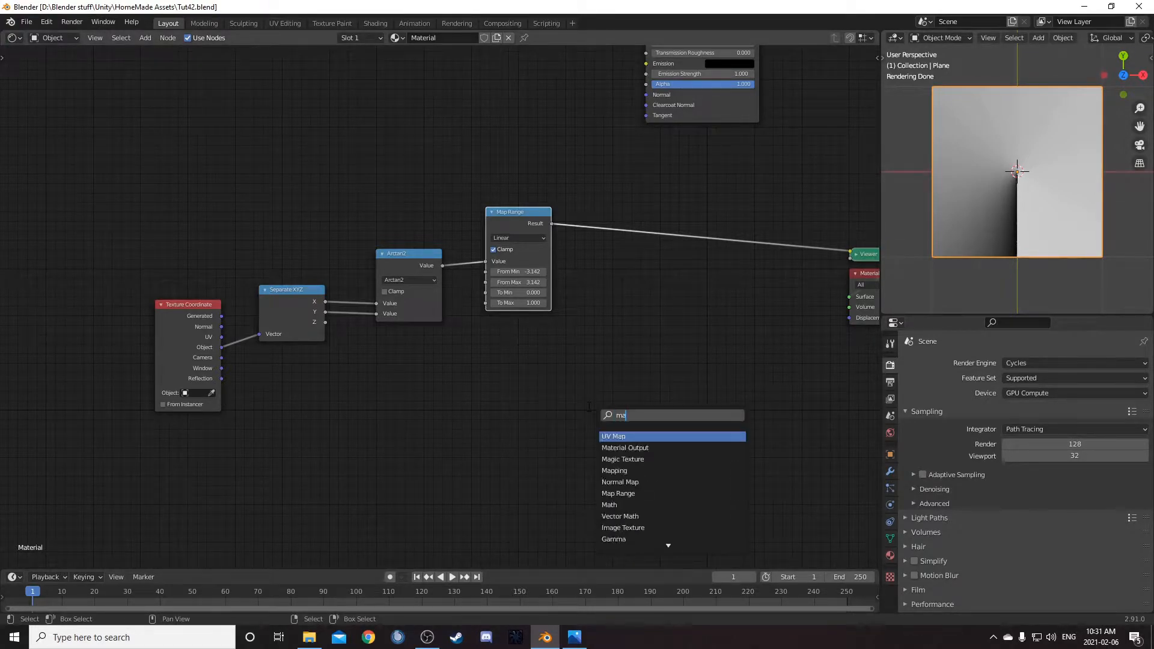
key("Return")
left_click(579, 180)
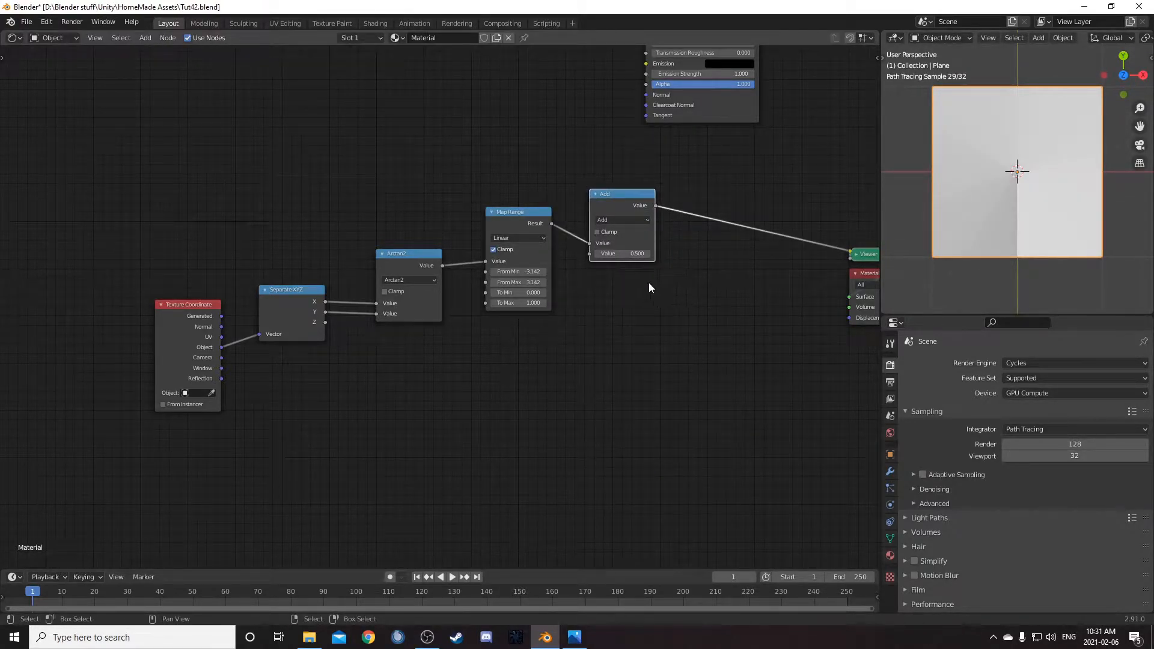
- Change the new Math node's operation to Multiply and set its value to 4
scroll(505, 271, "up", 2)
left_click(507, 234)
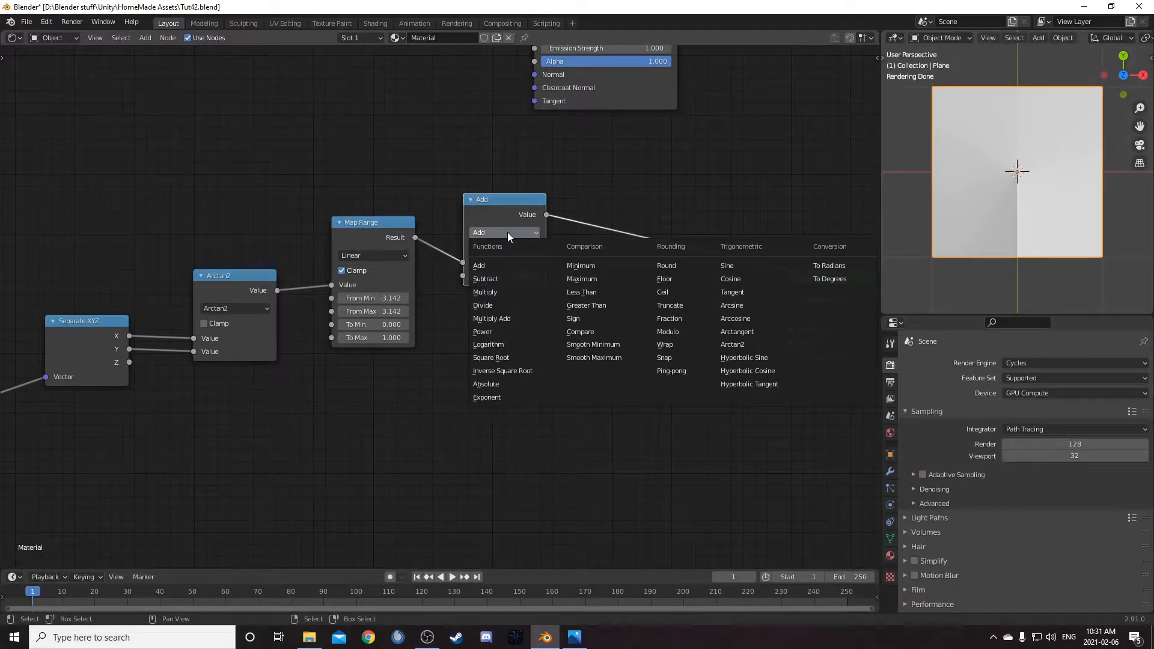
key("m")
scroll(506, 363, "down", 4)
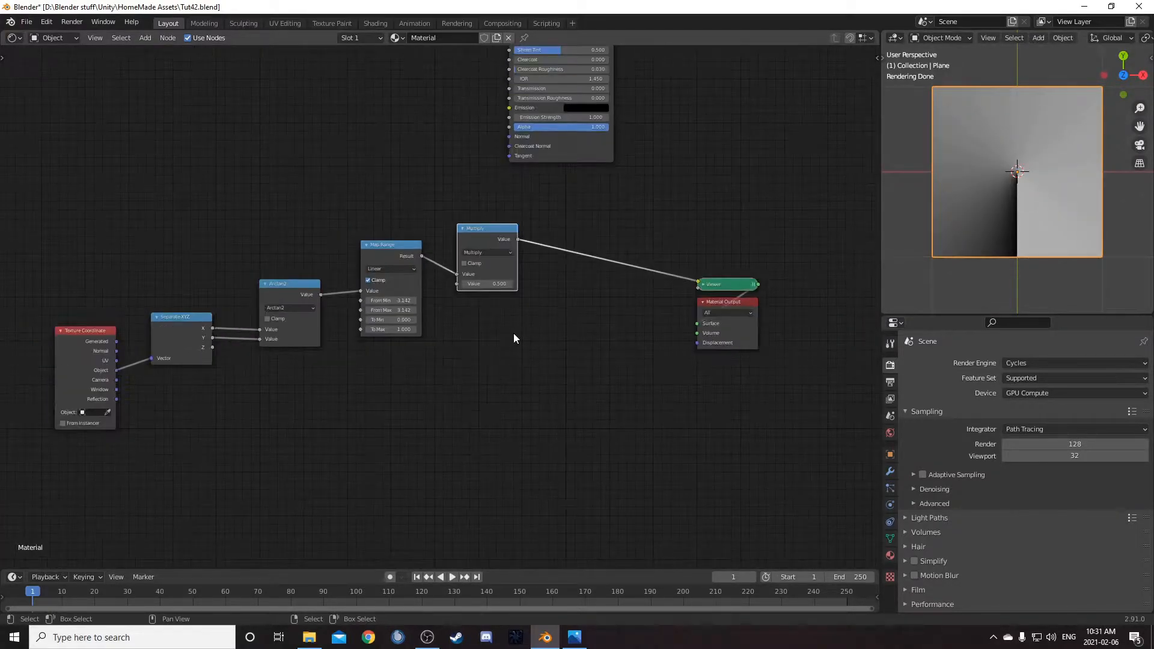
middle_click_drag(514, 334, 497, 355)
left_click(482, 308)
type("4")
key("Return")
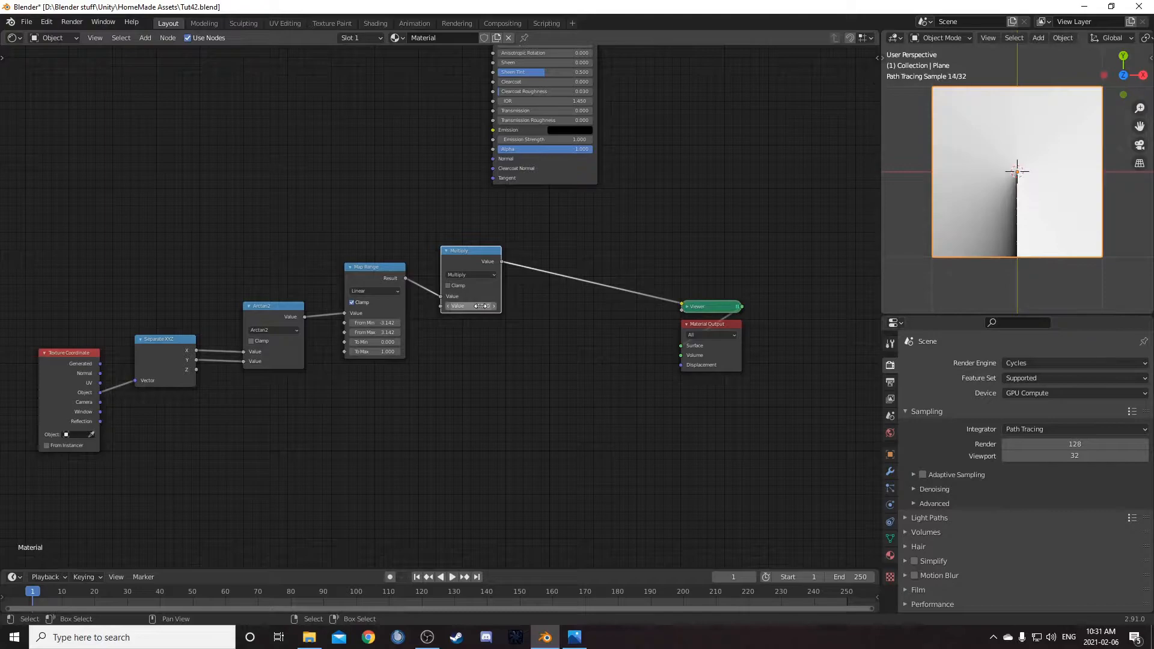
- Duplicate the Multiply node onto its link to the Viewer and change the copy's operation to Fraction
key("shift+d")
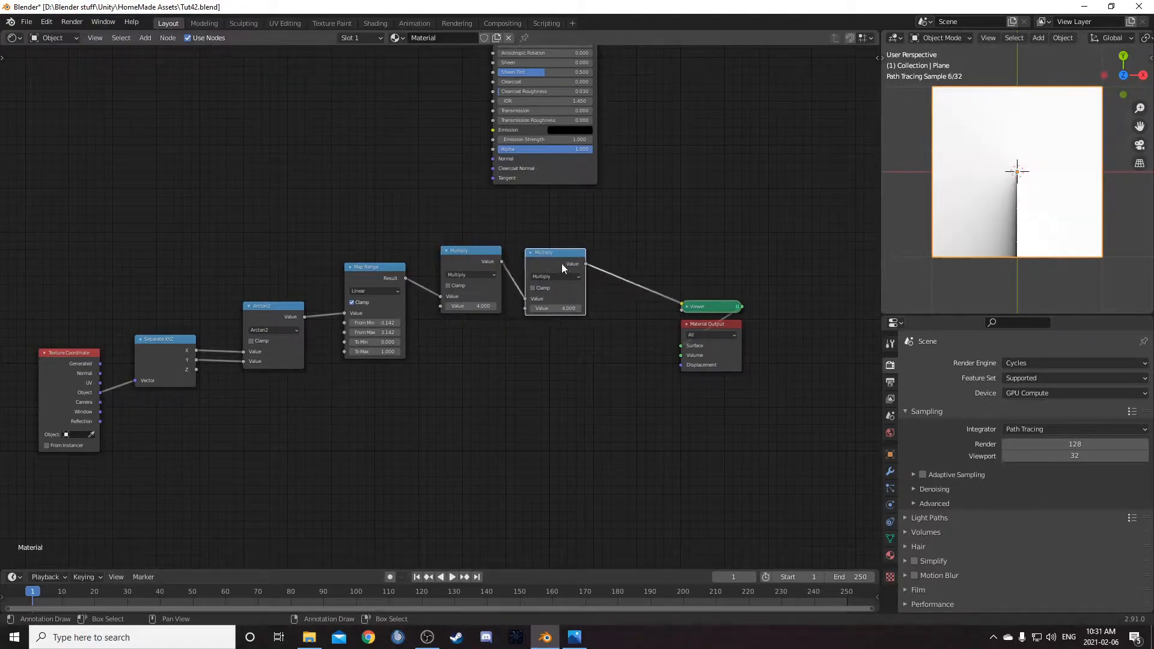
left_click(565, 259)
scroll(571, 361, "up", 2)
middle_click_drag(572, 362, 444, 366)
left_click(482, 270)
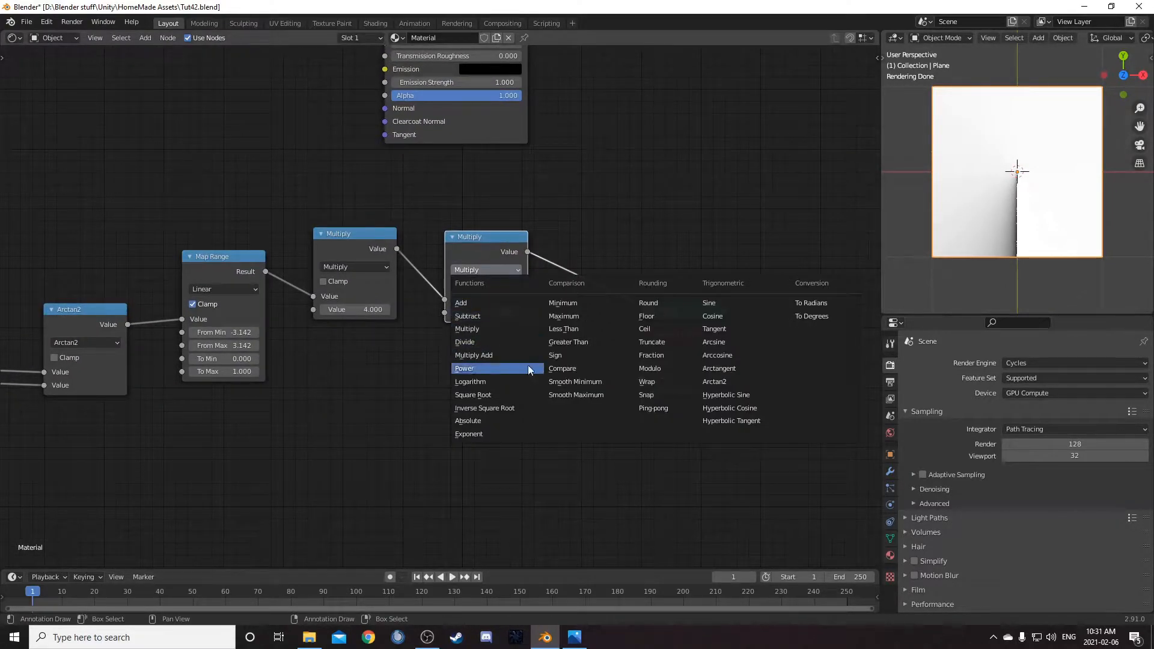
left_click(648, 355)
middle_click_drag(618, 407, 523, 361)
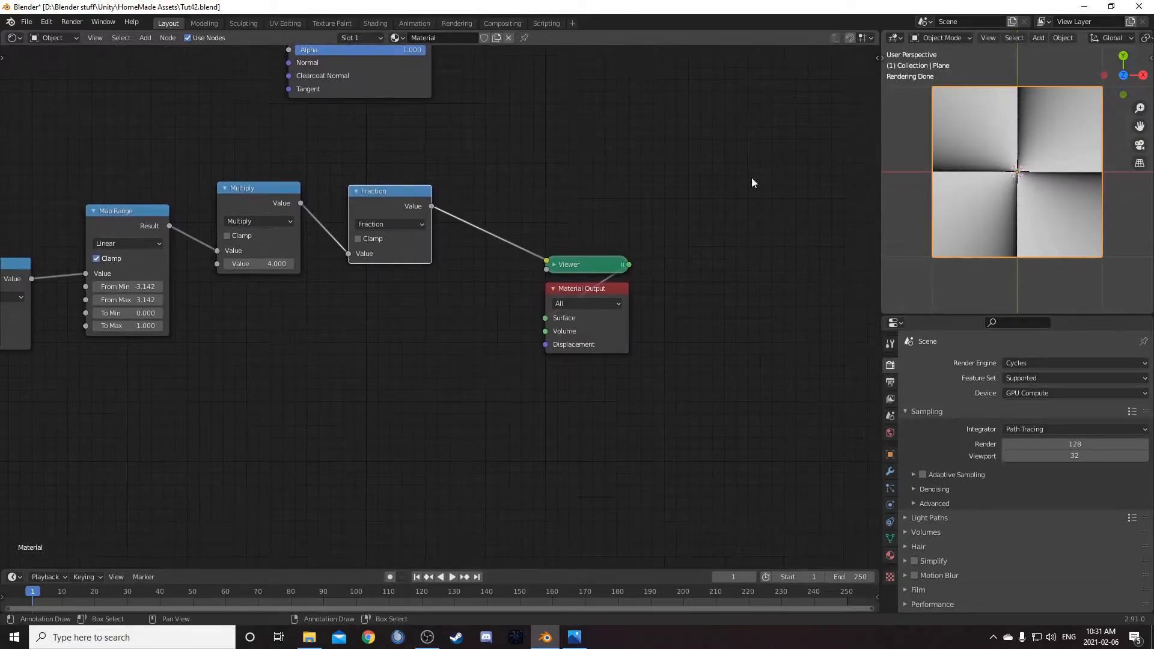
- Try a value of 4.3 in the Multiply node and undo the change
mouse_move(259, 264)
left_mouse_down()
mouse_move(287, 264)
mouse_move(272, 264)
left_mouse_up()
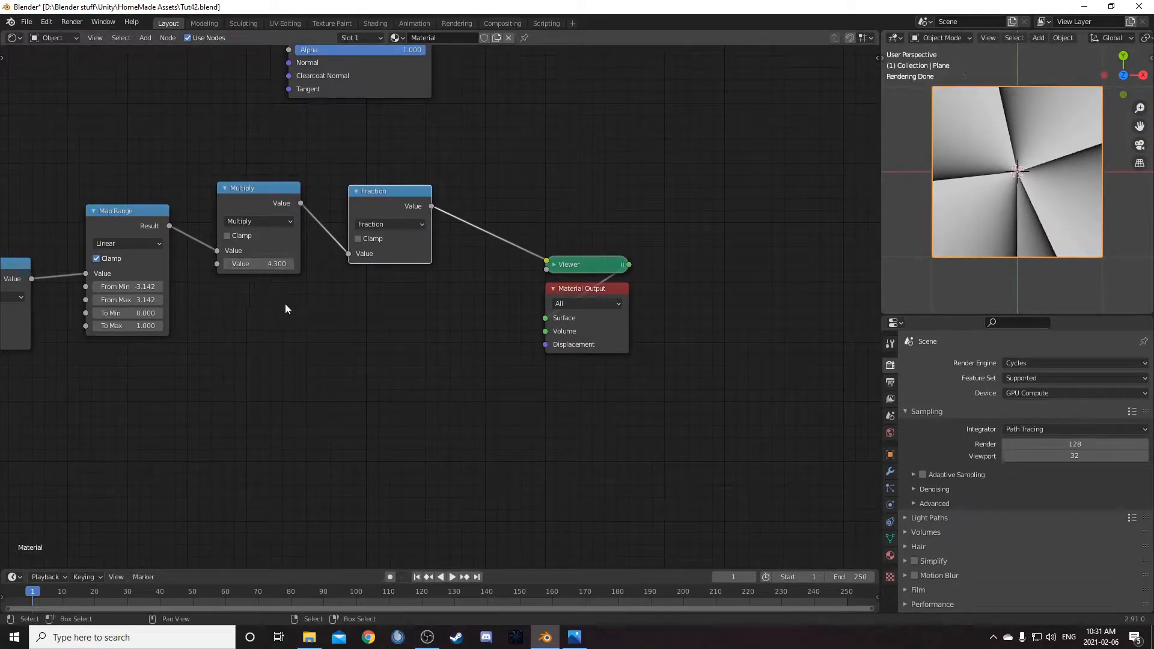
key("ctrl+z")
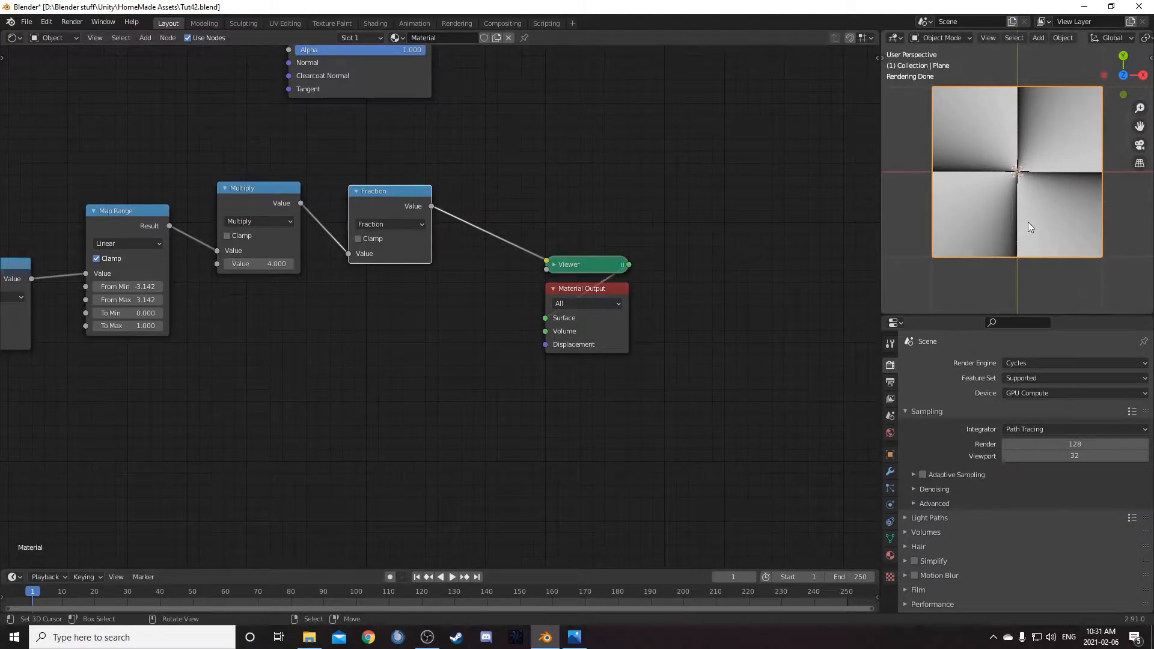
scroll(986, 200, "up", 3)
scroll(1001, 229, "down", 2)
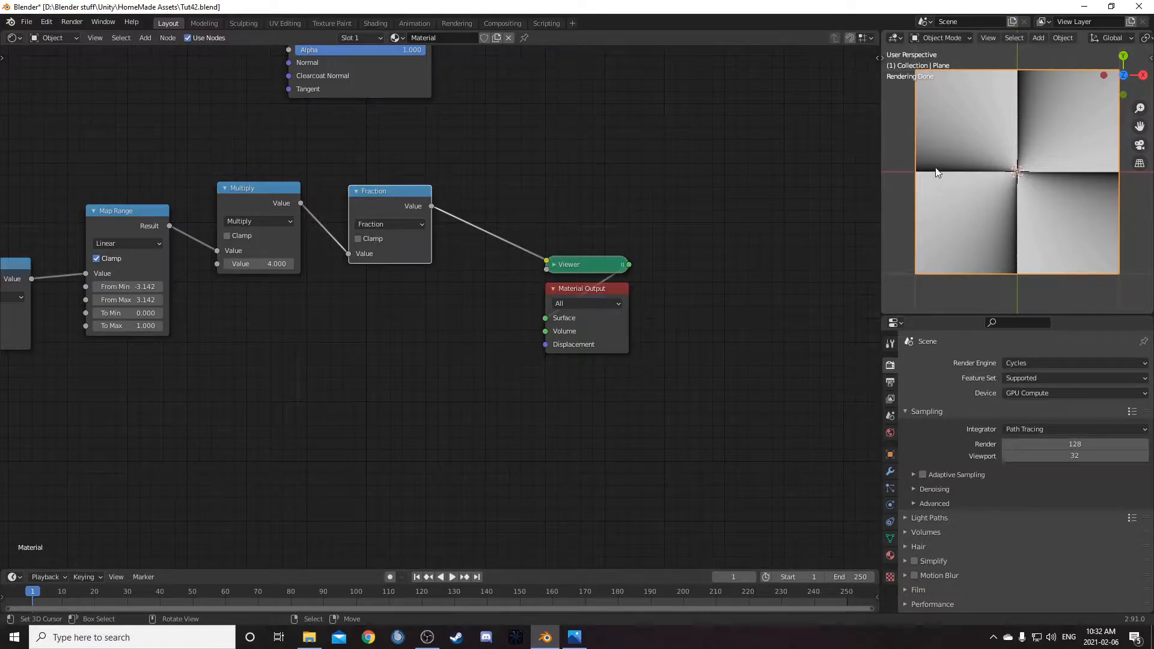
scroll(286, 212, "down", 2)
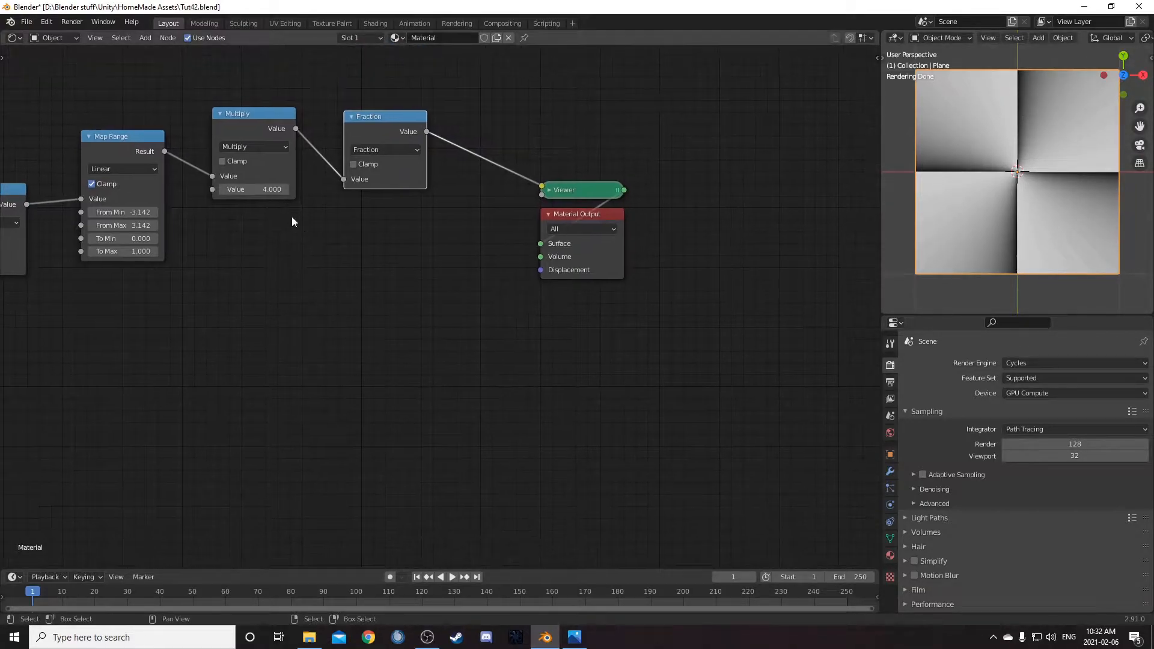
- Duplicate the Fraction node onto its link to the Viewer, change the copy to Subtract and set its value to 0.5
key("shift+d")
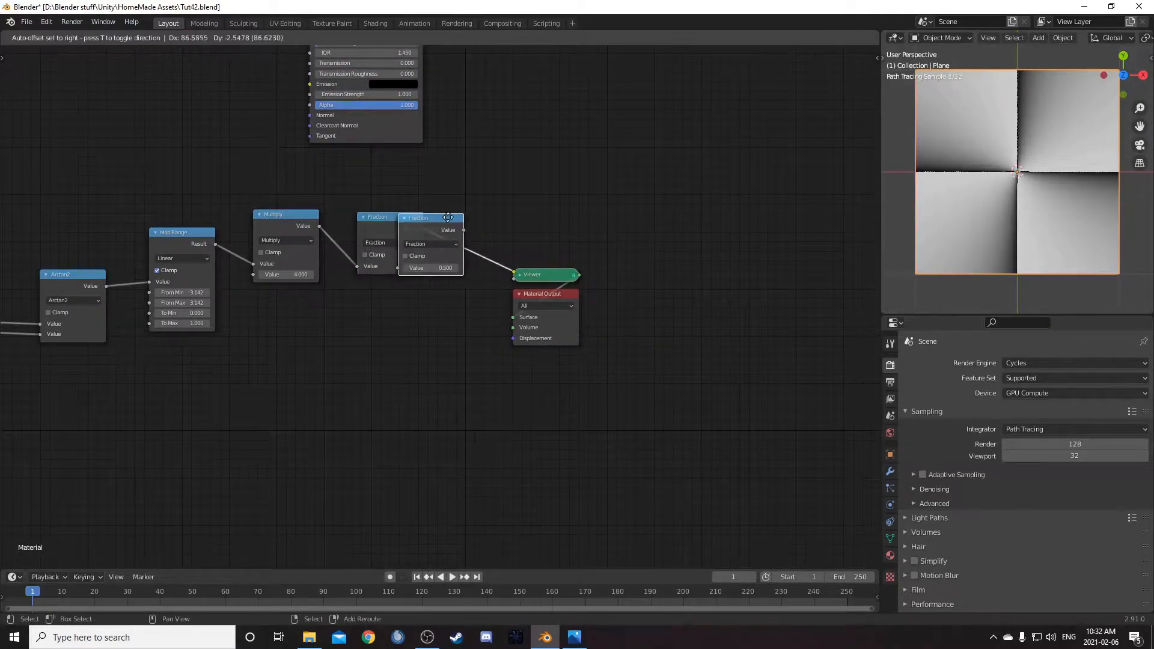
left_click(492, 205)
middle_click_drag(393, 355, 358, 351)
scroll(382, 315, "up", 1)
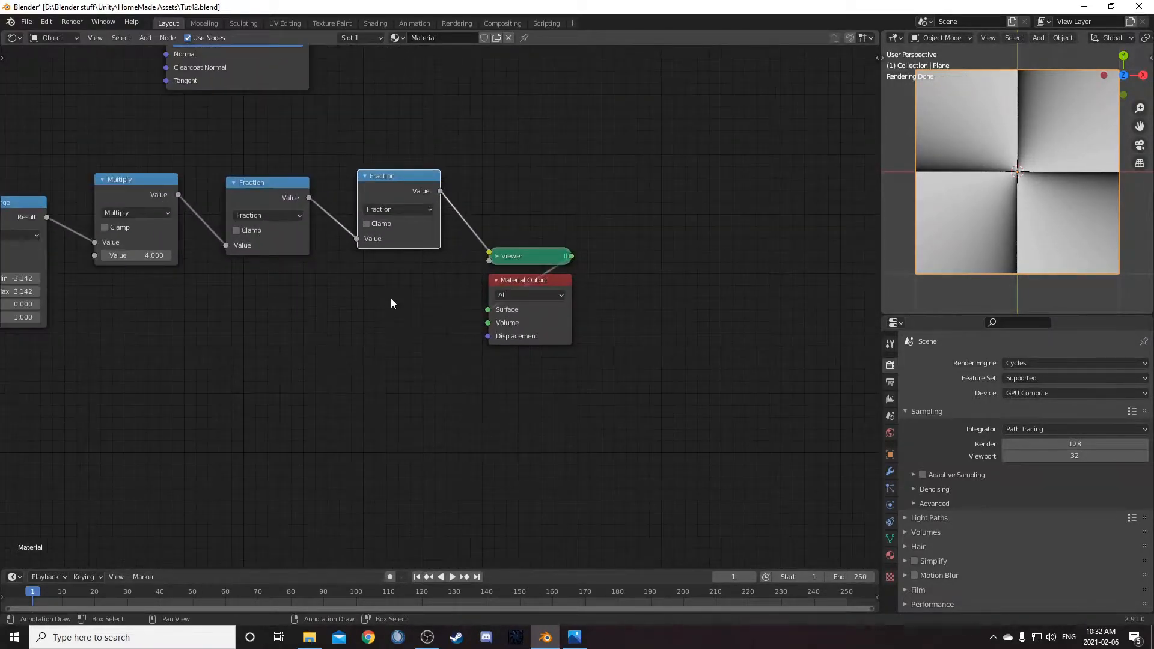
left_click(395, 208)
left_click(383, 257)
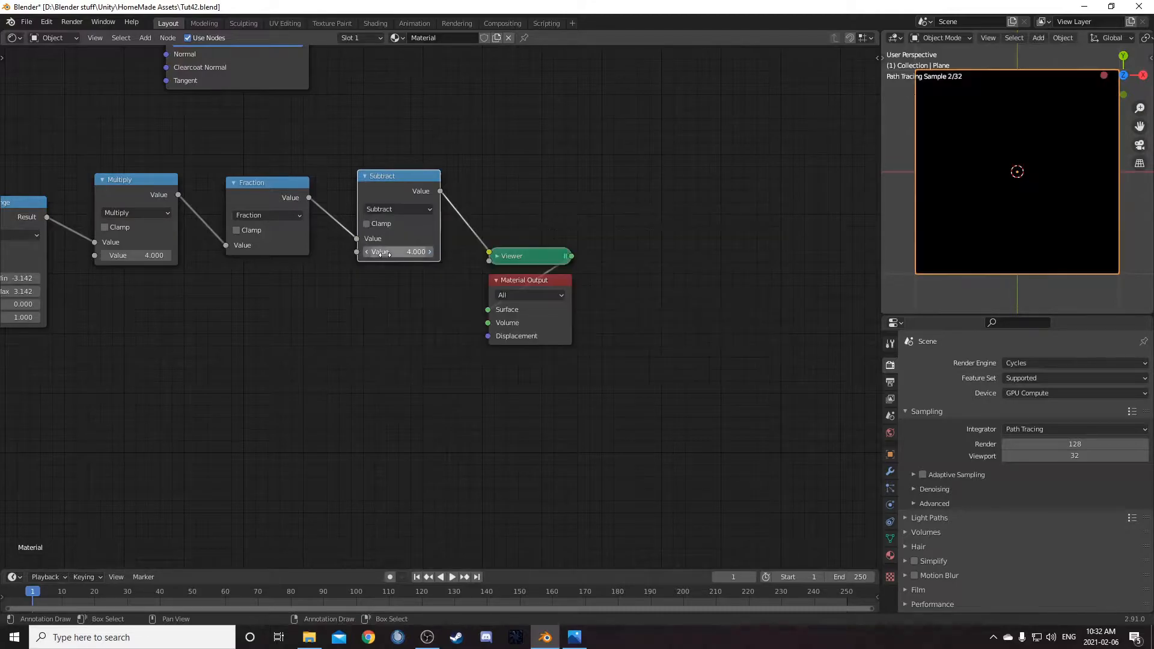
left_click(392, 248)
type("0.5")
key("Return")
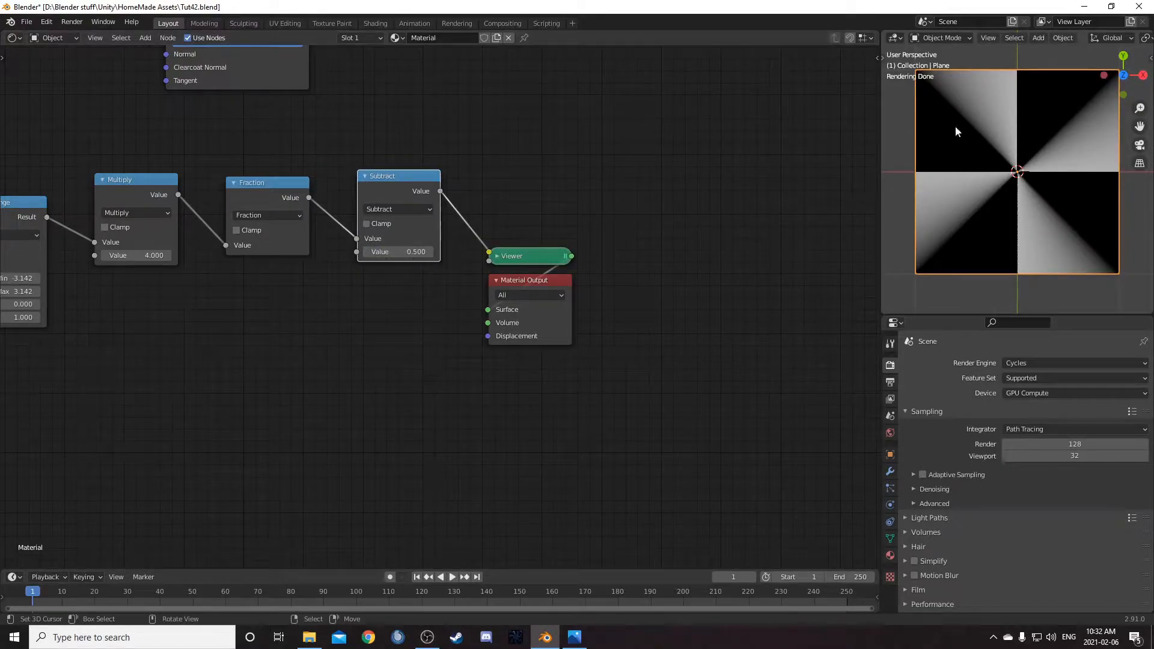
- Move the Viewer and Material Output nodes away from the Subtract node to make room in the chain
scroll(592, 295, "down", 4)
middle_click_drag(589, 298, 550, 289)
left_click_drag(438, 204, 573, 401)
key("g")
left_click(666, 352)
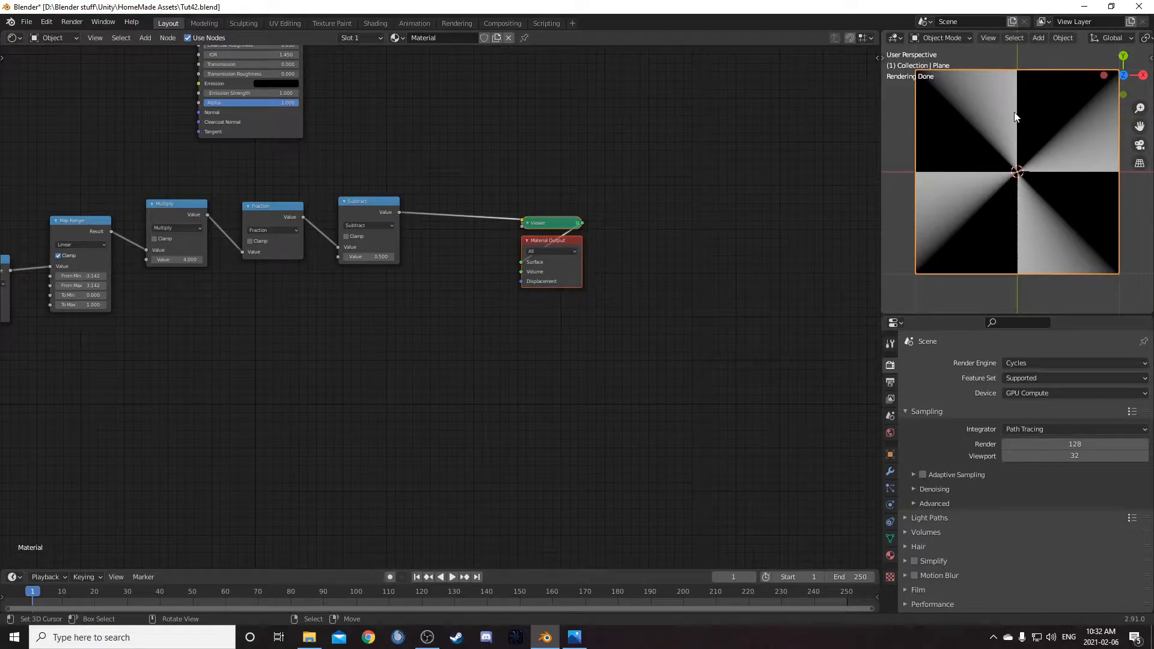
- Duplicate the Subtract node onto its link to the Viewer and change the copy's operation to Absolute
middle_click_drag(446, 415, 550, 386)
left_click(457, 175)
key("shift+d")
left_click(553, 167)
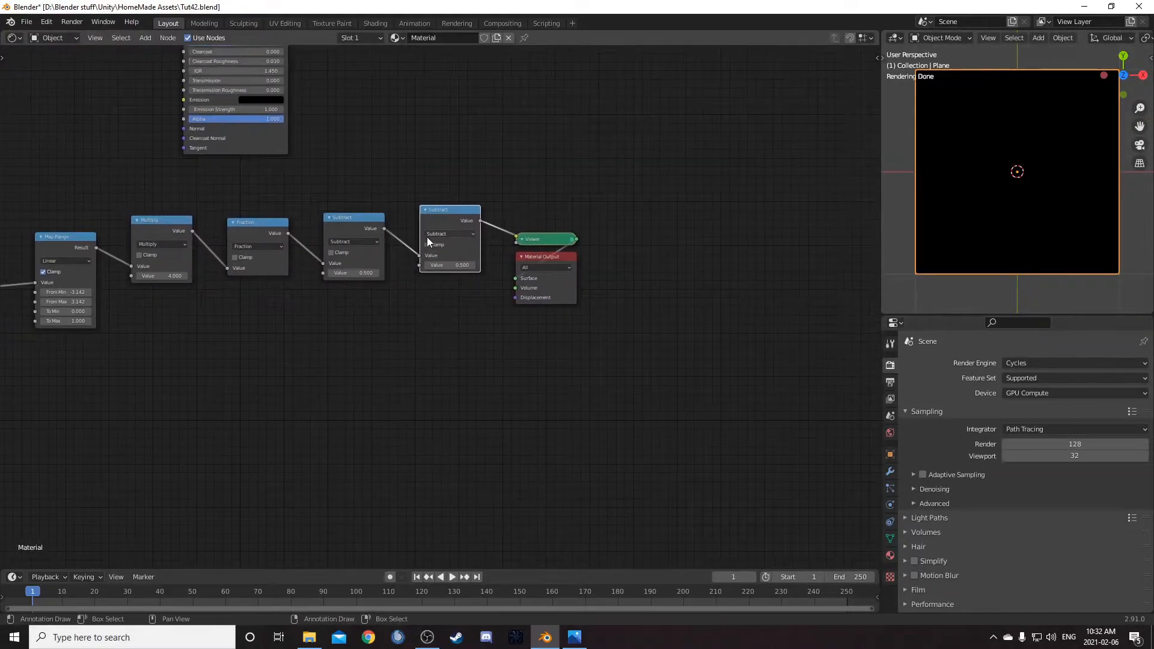
scroll(427, 237, "up", 2)
left_click(468, 204)
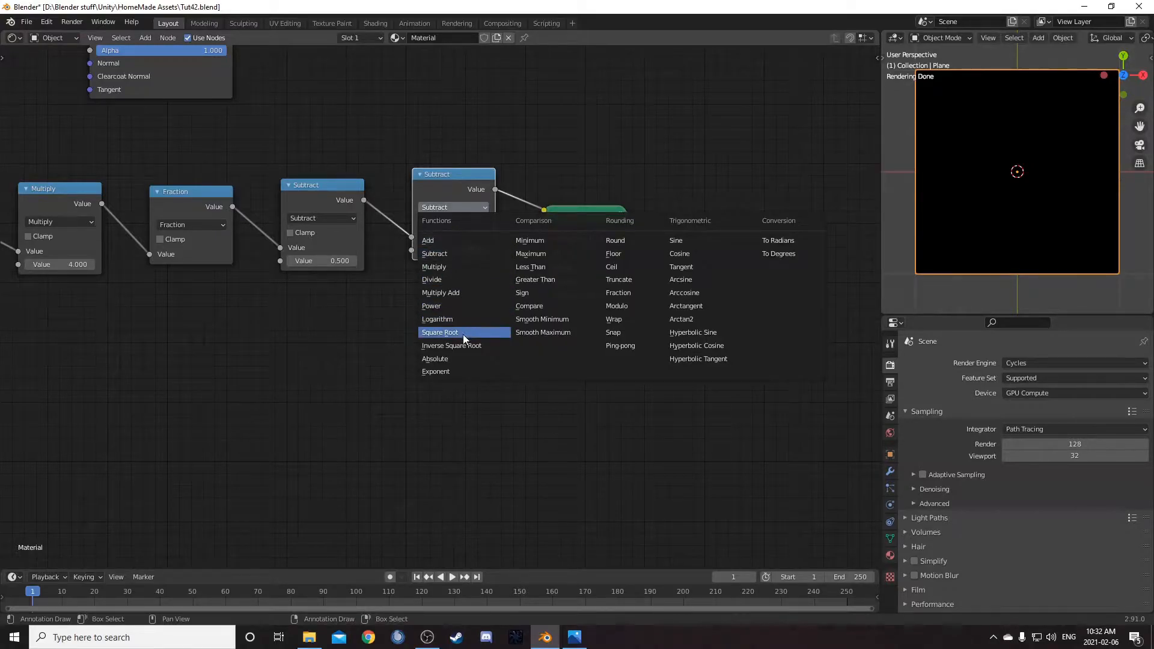
left_click(460, 356)
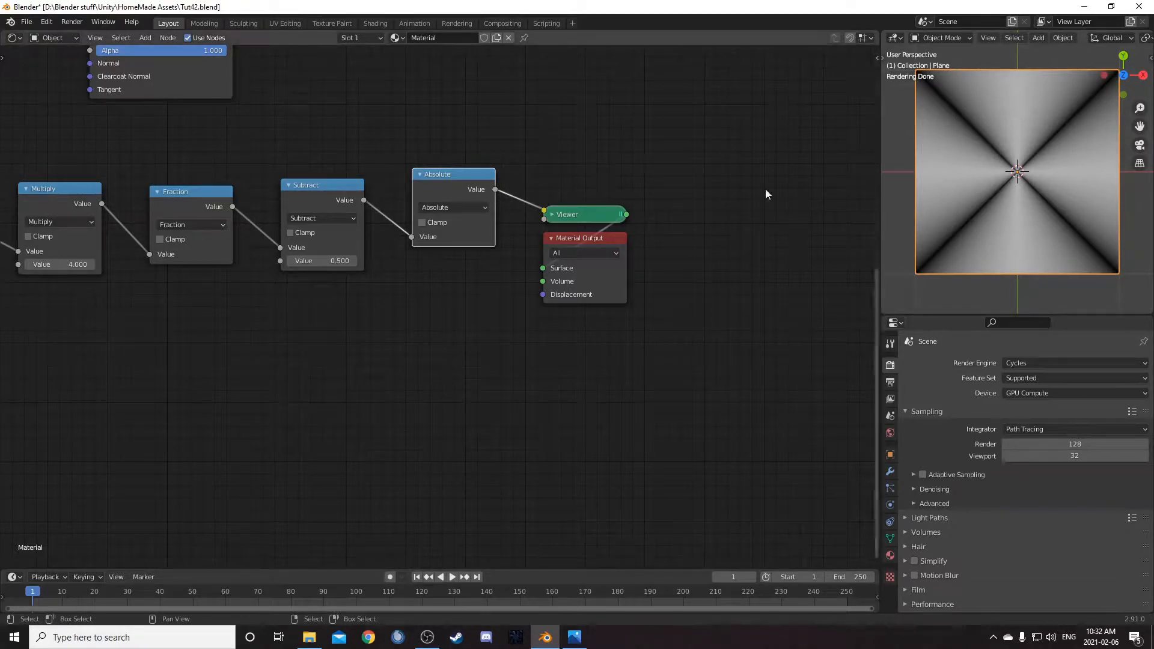
- Insert a copy of the Multiply node between the Absolute node and the Viewer and set its value to 2
scroll(235, 201, "down", 2)
left_click(147, 226)
key("shift+d")
left_click(532, 207)
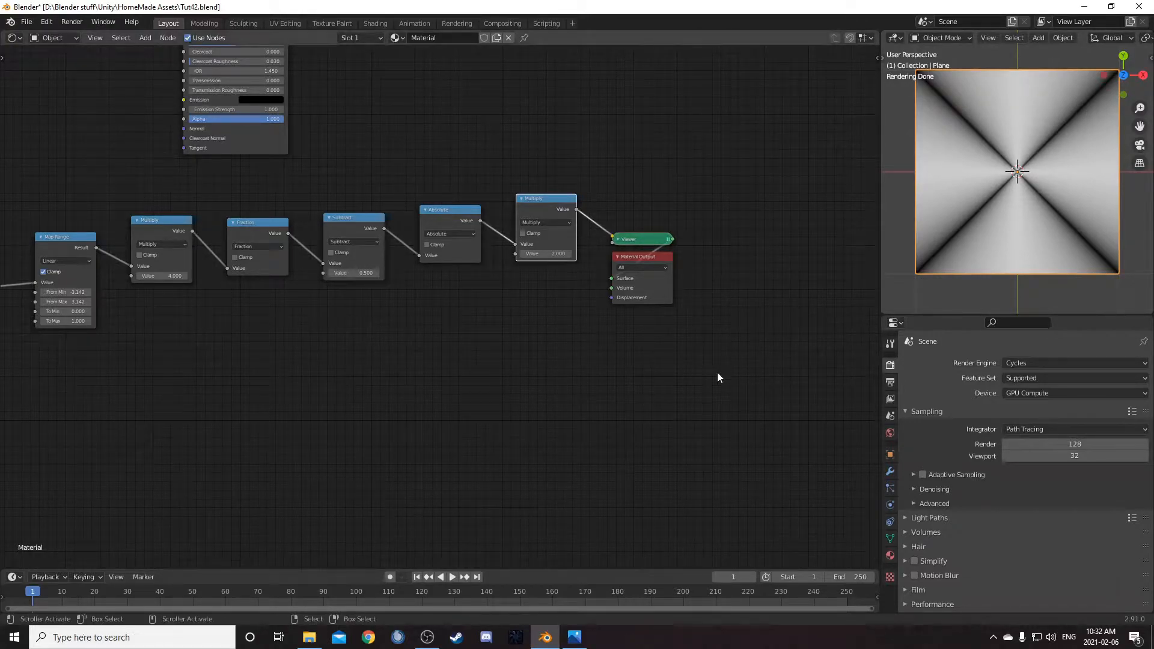
middle_click_drag(671, 361, 579, 365)
- Add a Vector Math node below the chain and connect the Texture Coordinate's Object output to its first vector input
middle_click_drag(461, 392, 677, 327)
scroll(677, 327, "down", 3)
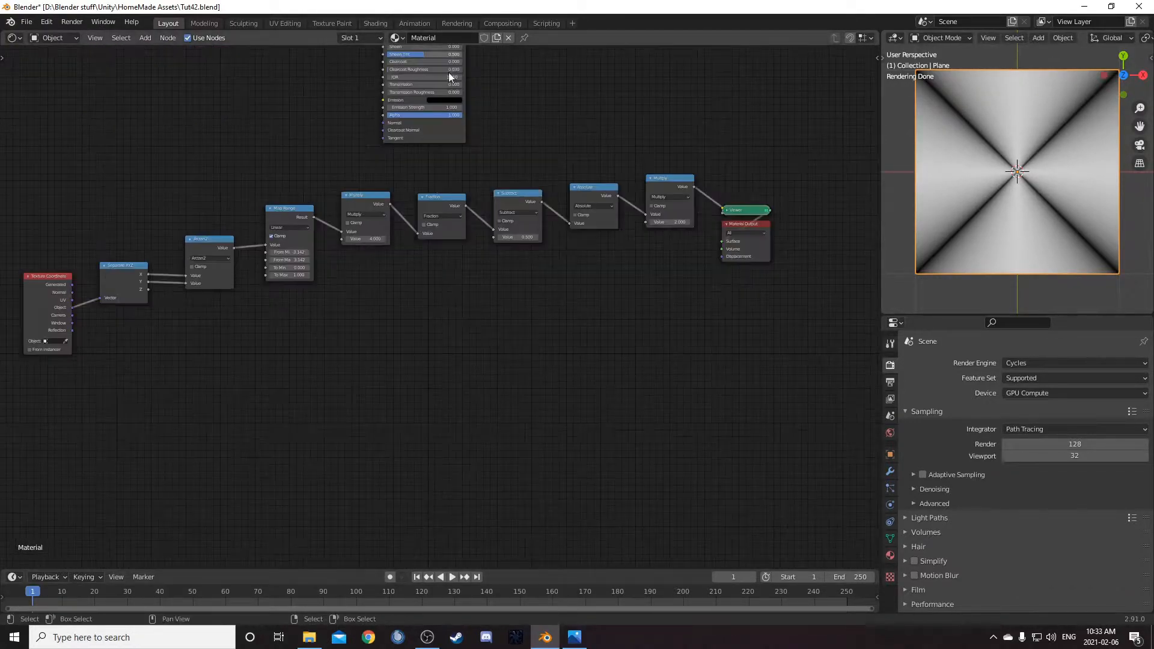
middle_click_drag(373, 356, 449, 286)
key("shift+a")
left_click(434, 328)
type("math")
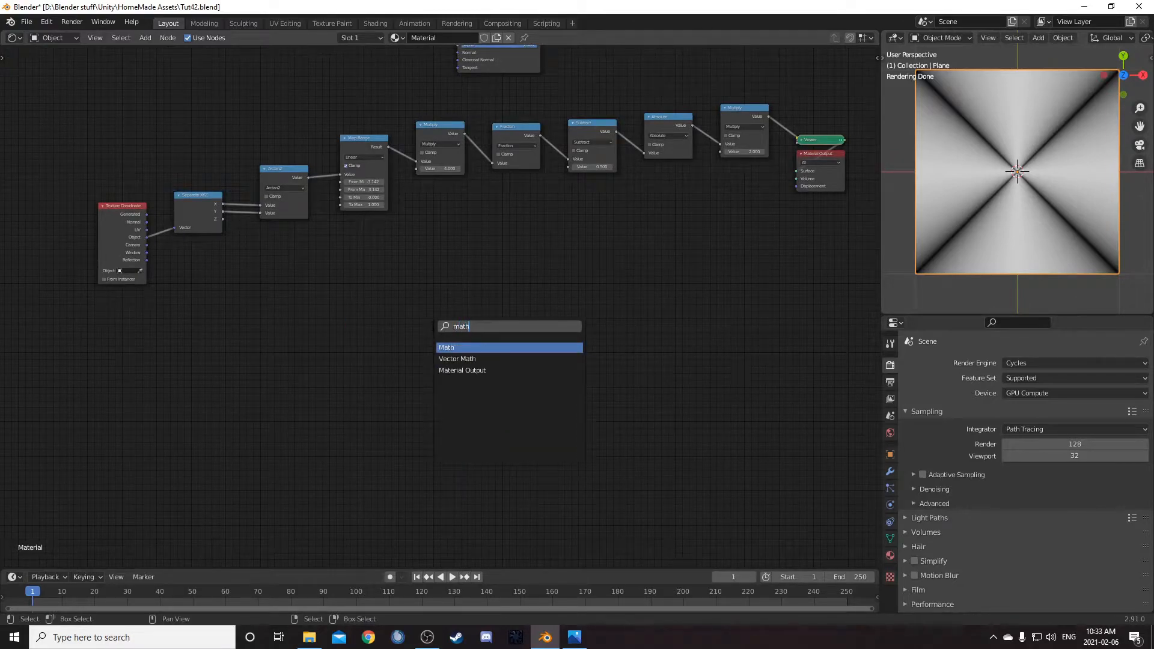
key("Down")
key("Return")
left_click(309, 275)
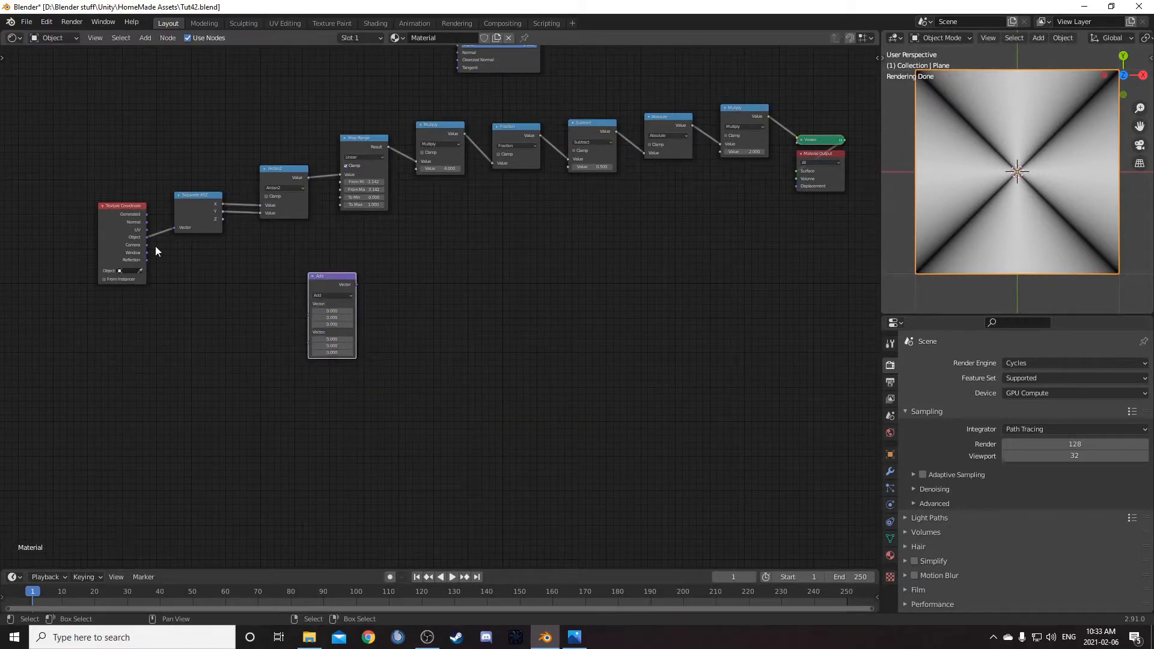
left_click_drag(146, 237, 312, 315)
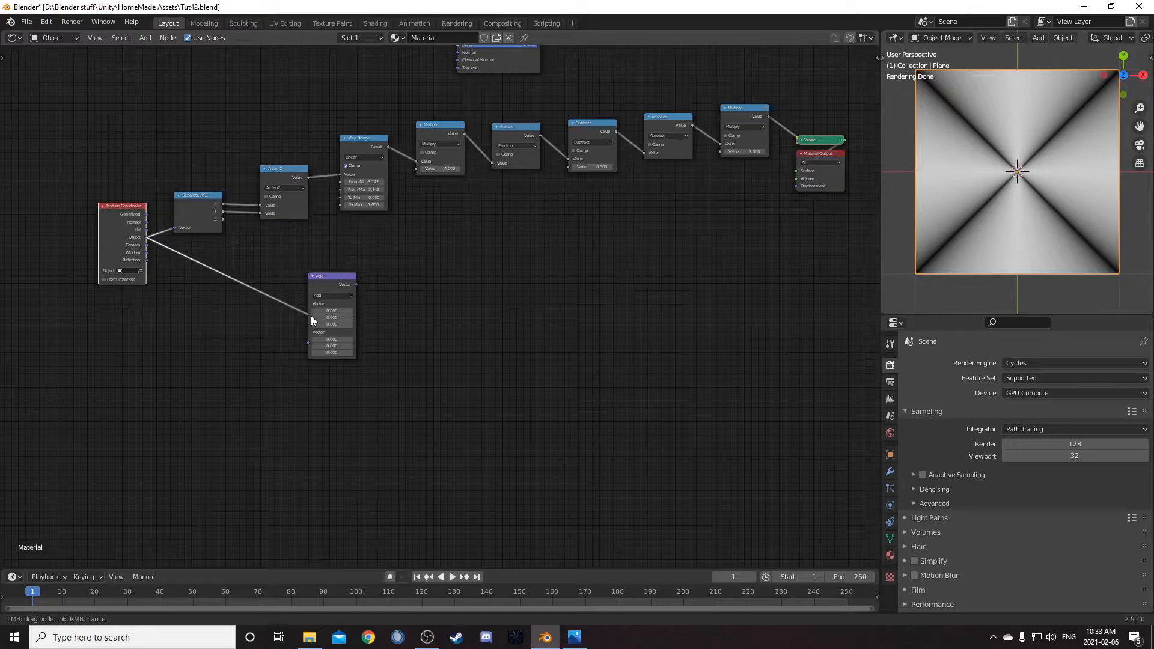
- Set the Vector Math node's operation to Length and preview its output through the Viewer
scroll(311, 315, "up", 2)
scroll(339, 301, "up", 1)
middle_click_drag(352, 319, 532, 312)
left_click(450, 283)
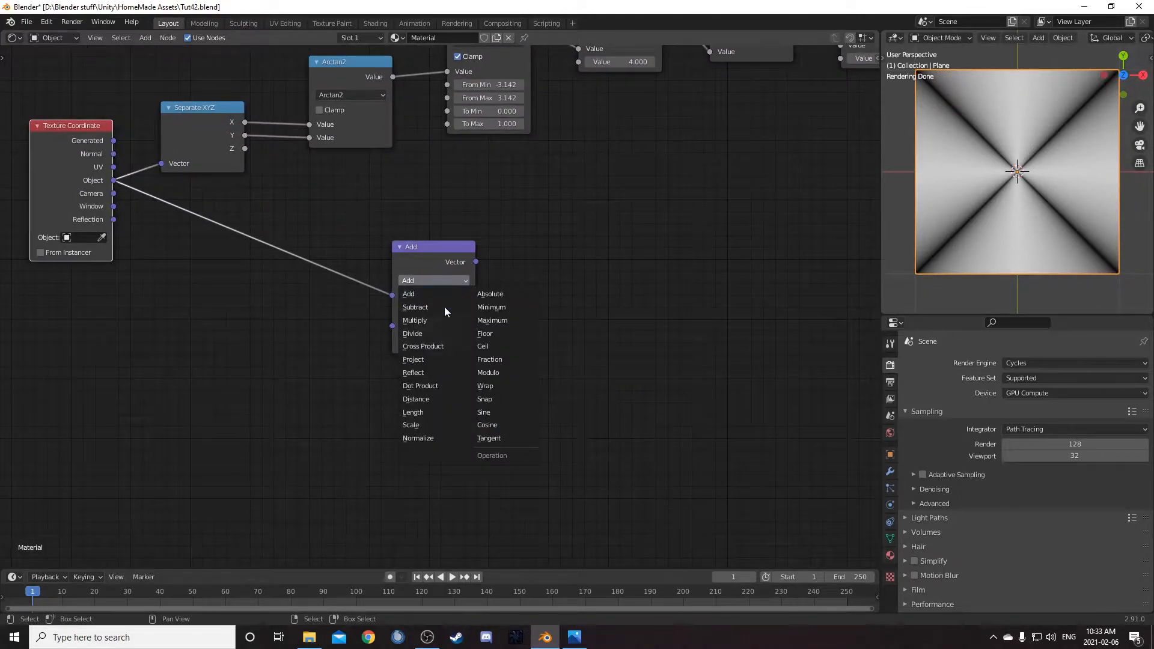
left_click(435, 413)
left_click(432, 248, "ctrl+shift")
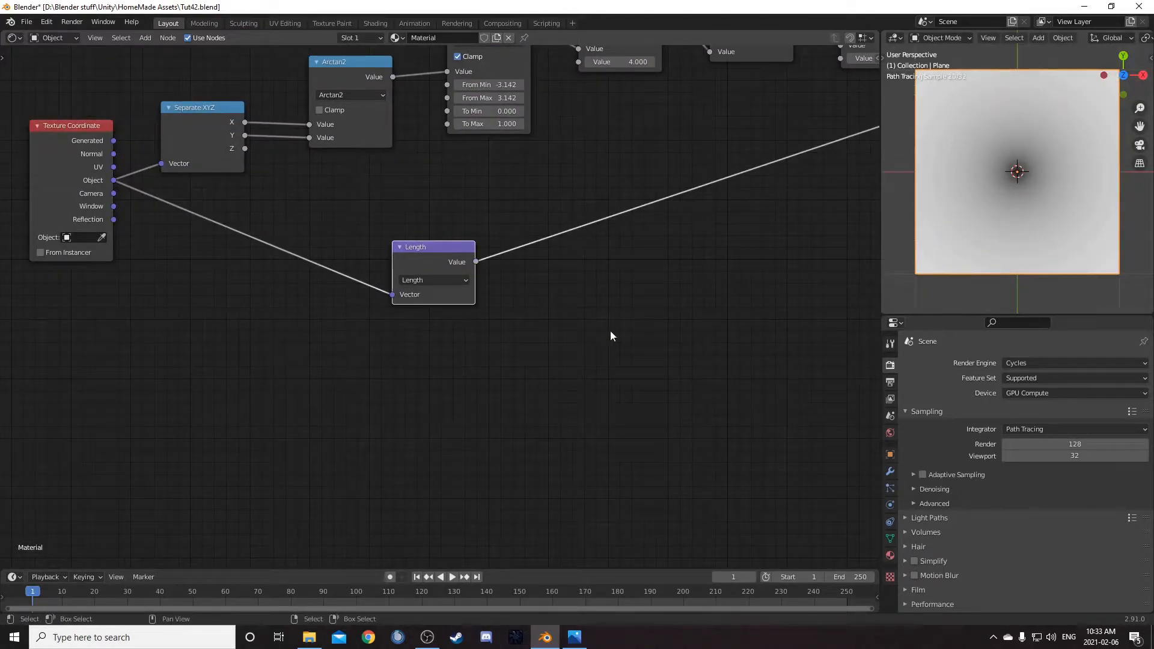
- Add a Math node beside the Length node and change its operation to Subtract
middle_click_drag(608, 329, 523, 327)
middle_click_drag(435, 319, 397, 311)
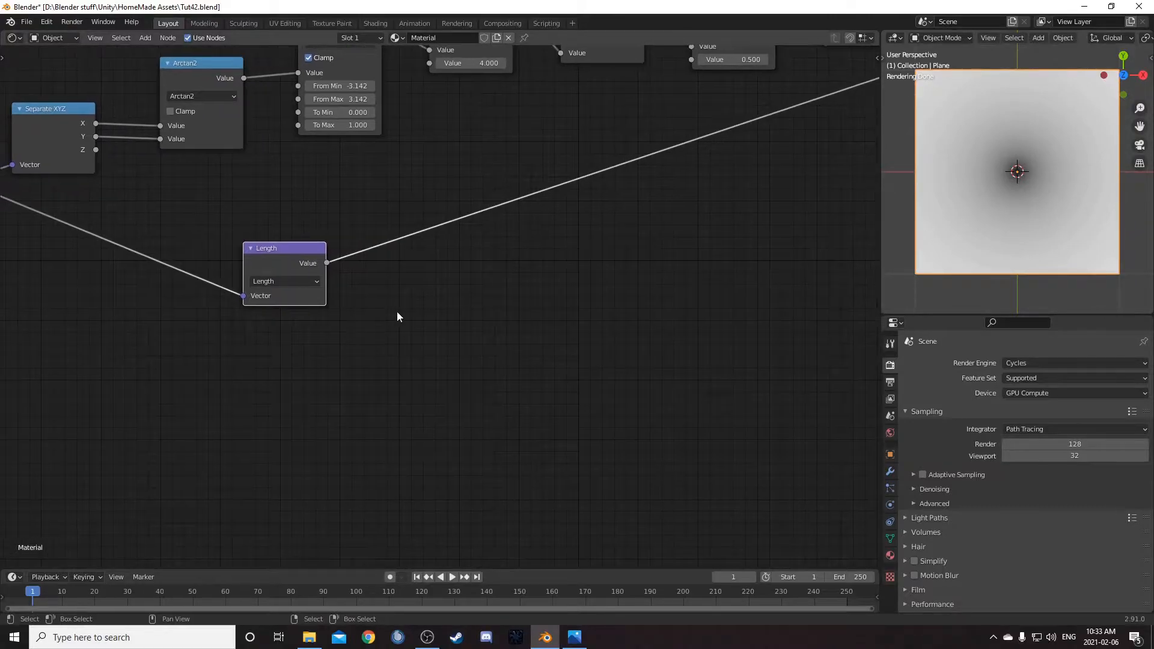
middle_click_drag(582, 362, 587, 370)
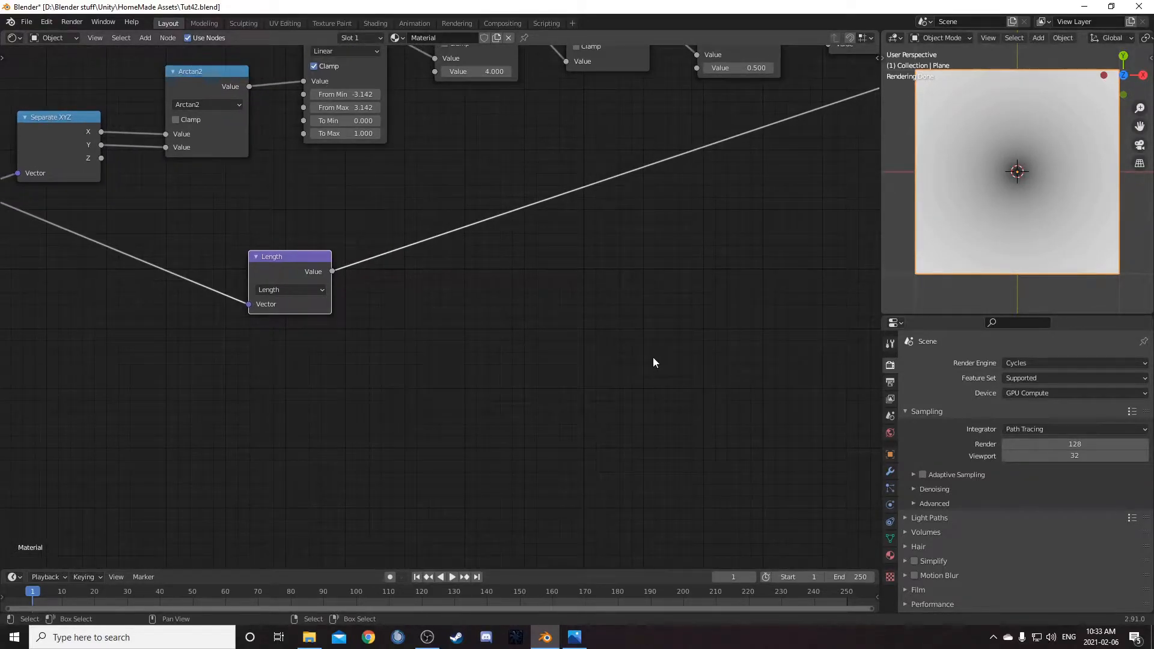
key("shift+a")
left_click(512, 332)
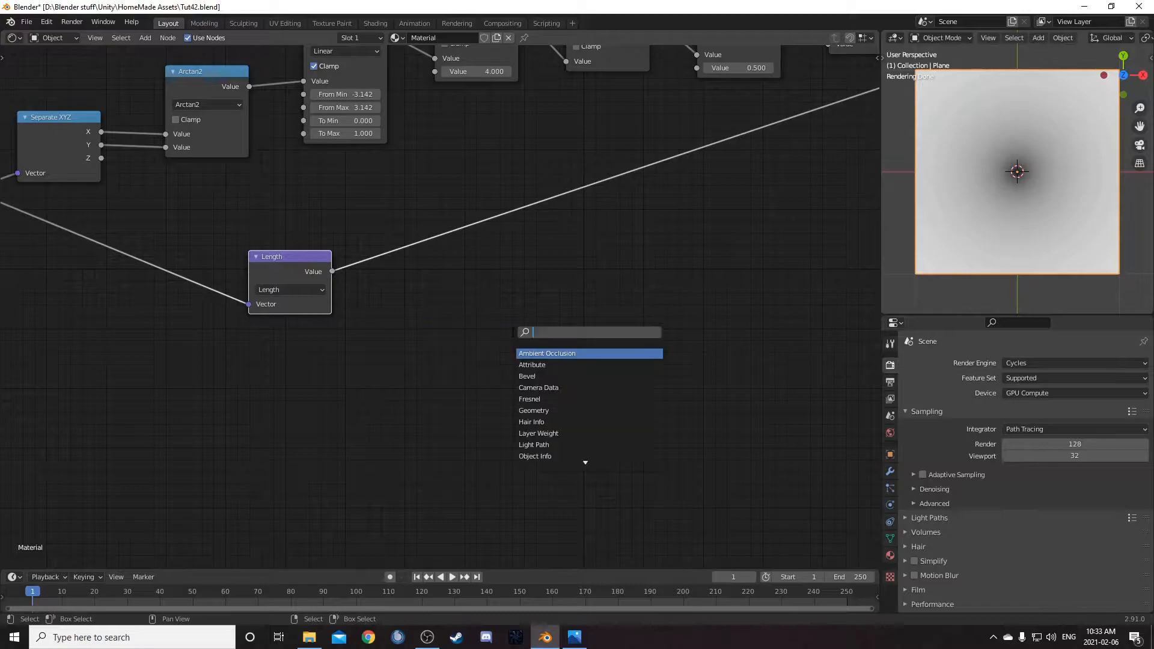
type("add")
key("Return")
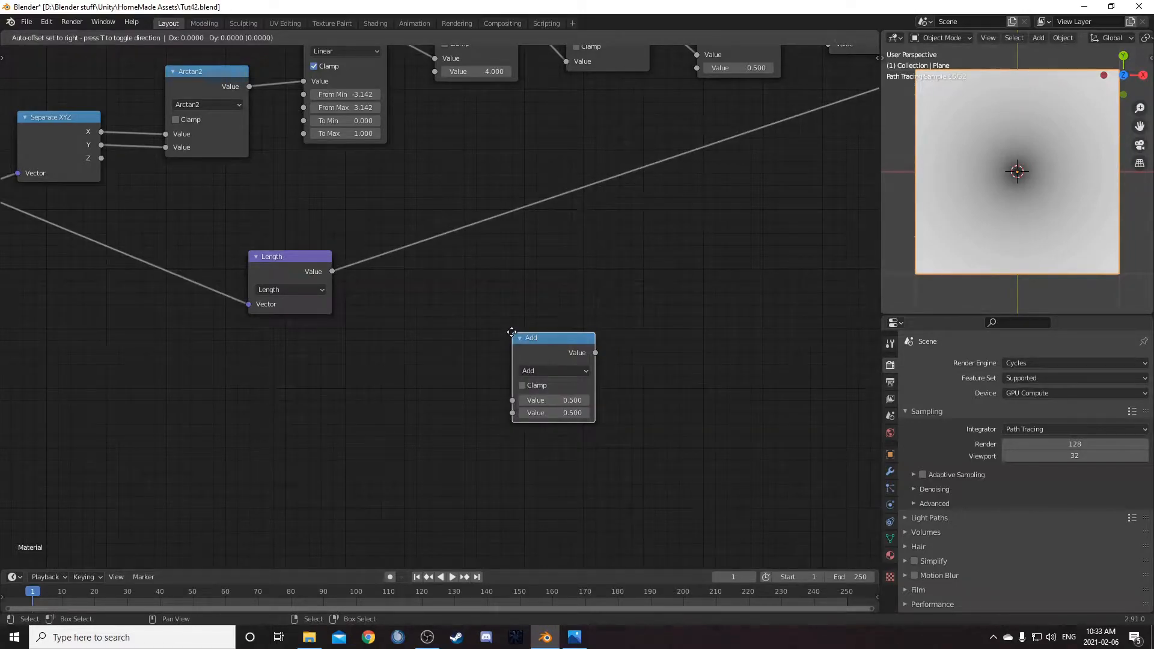
left_click(665, 313)
left_click(665, 305)
left_click(643, 353)
- Connect the last Multiply and the Length outputs to the new Subtract node's first and second inputs, preview it, and save the file
scroll(640, 332, "down", 2)
middle_click_drag(633, 331, 433, 417)
scroll(439, 409, "down", 2)
left_click_drag(633, 184, 380, 391)
left_click_drag(220, 351, 503, 342)
left_click(510, 338, "ctrl+shift")
middle_click_drag(550, 392, 535, 356)
scroll(541, 364, "up", 4)
key("ctrl+s")
- Reposition the new Subtract node just past the last Multiply node and shift the Viewer and Material Output farther along
scroll(616, 321, "down", 2)
middle_click_drag(616, 321, 307, 389)
left_click_drag(228, 377, 396, 387)
left_click_drag(386, 196, 500, 319)
key("g")
left_click(810, 377)
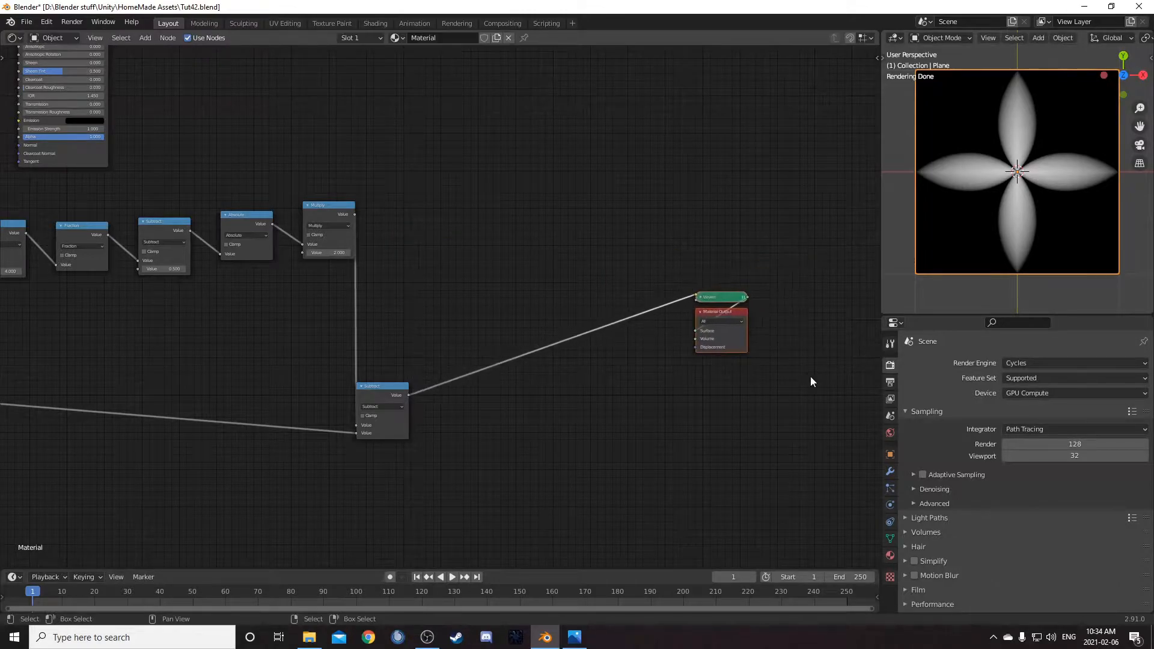
left_click_drag(390, 386, 433, 305)
middle_click_drag(484, 340, 484, 294)
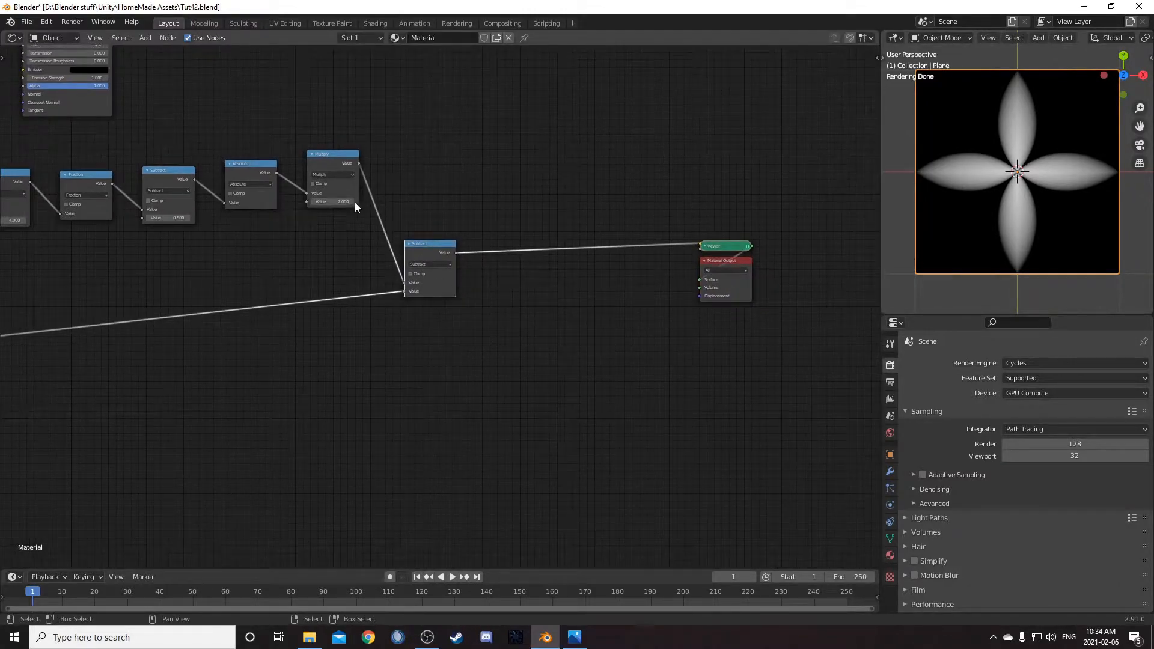
- Insert an Add Math node on the link between the last Subtract node and the Viewer, and place it slightly lower
key("ctrl+v")
key("g")
left_click(536, 261)
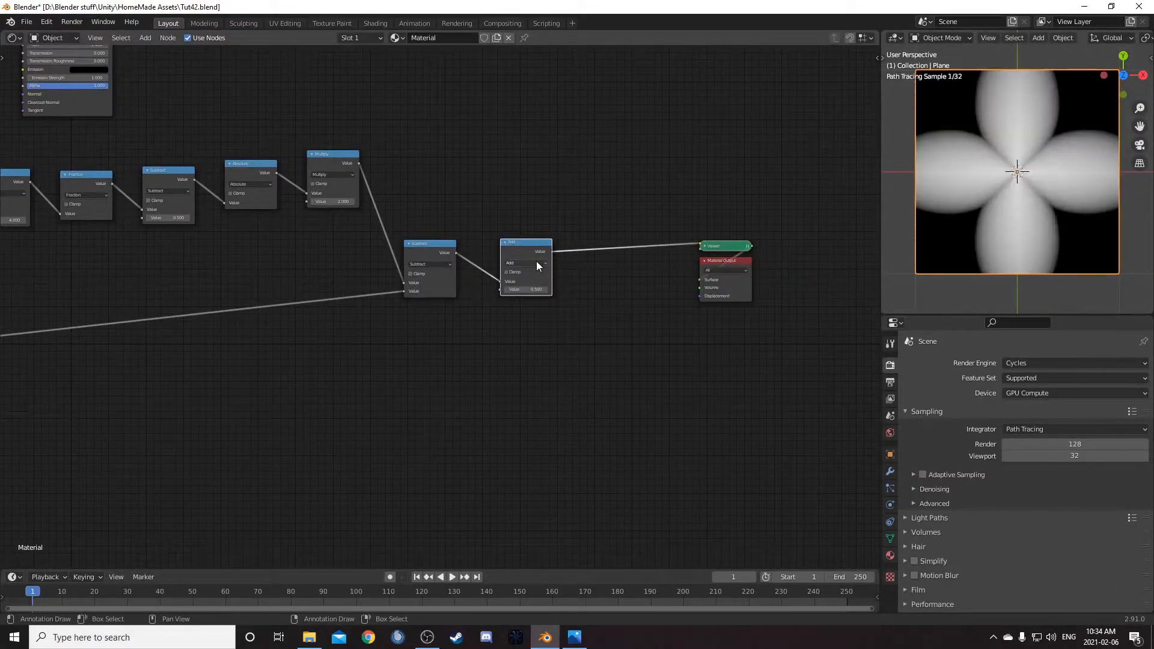
scroll(406, 409, "up", 1)
scroll(442, 337, "down", 1)
left_click_drag(519, 255, 513, 320)
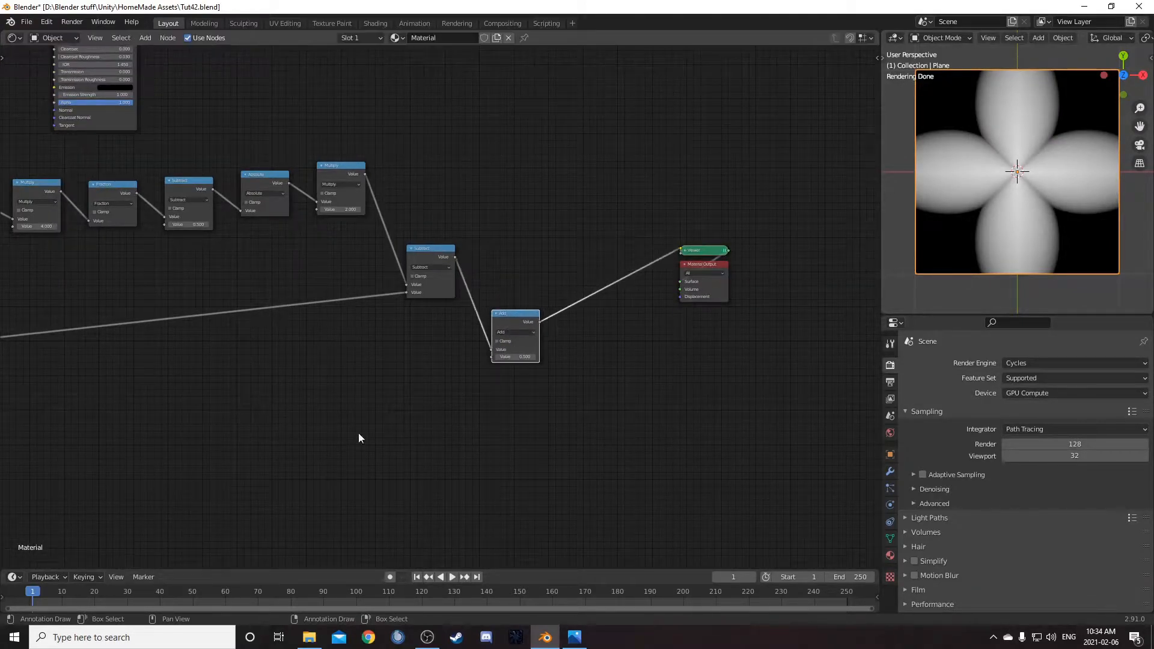
- Connect the Length node's Value output to the second input of the Add node
key("Home")
left_click_drag(223, 267, 648, 279)
scroll(641, 295, "up", 2)
middle_click_drag(633, 305, 584, 324)
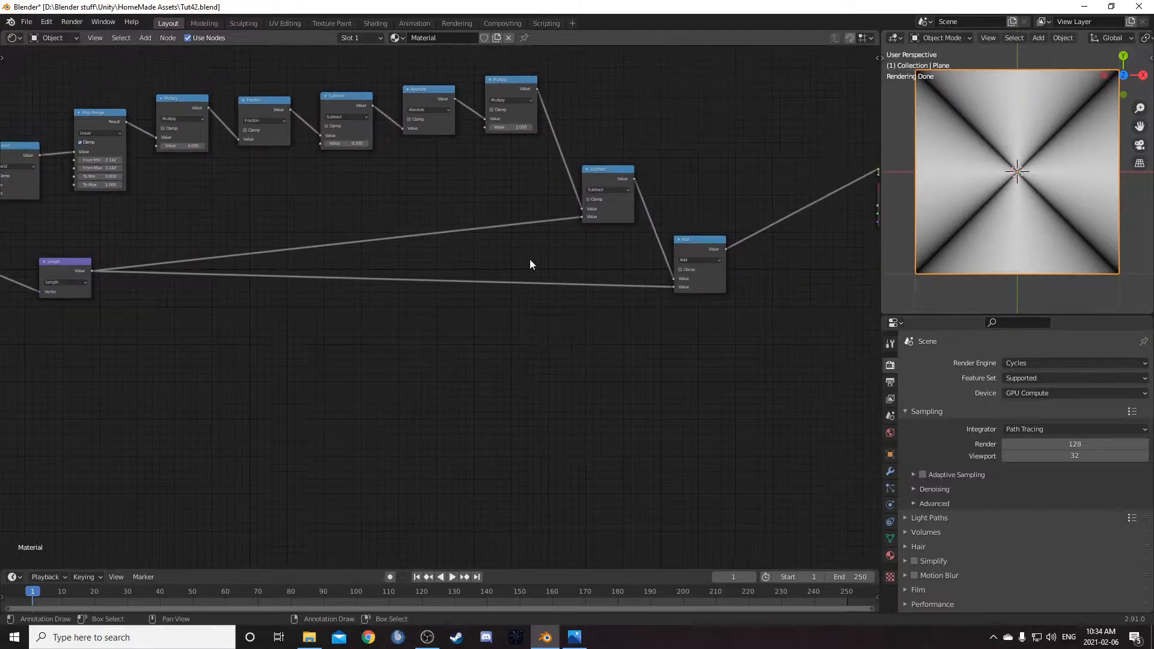
- Insert a Subtract Math node on the link between the Length and Add nodes and set its value to 0.2
key("shift+d")
left_click(496, 267)
scroll(521, 343, "up", 2)
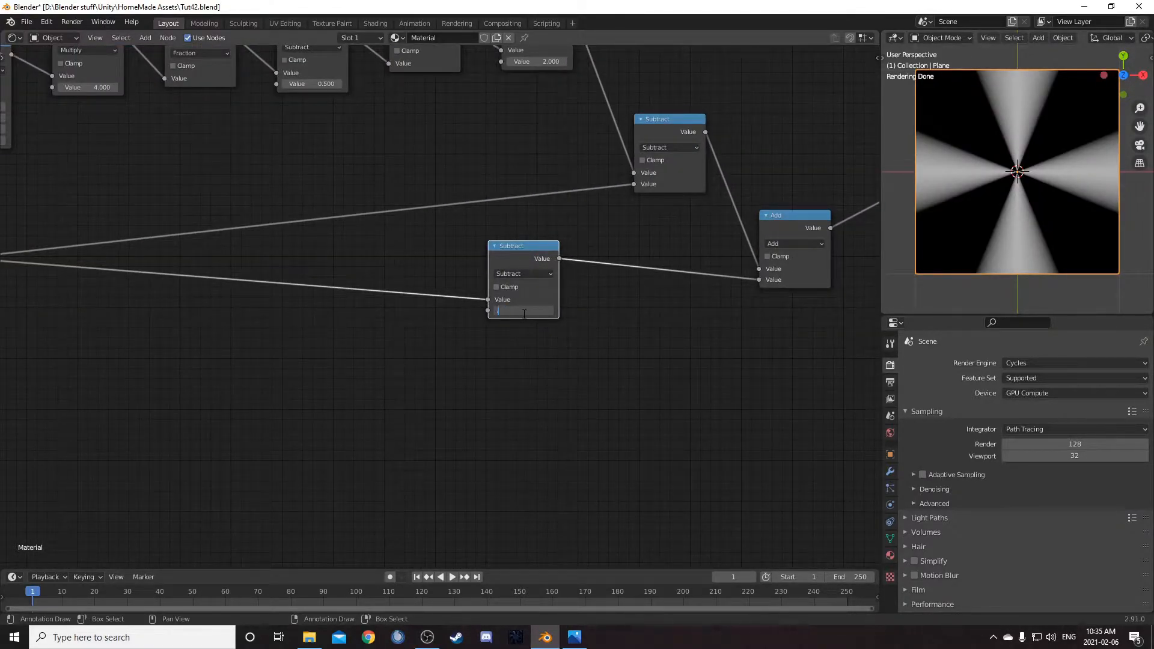
type(".2")
key("Return")
- Insert an RGB Curves node on the link between the last Multiply node and the Subtract node that follows it
scroll(424, 330, "down", 2)
middle_click_drag(424, 330, 446, 379)
key("shift+a")
type("rg")
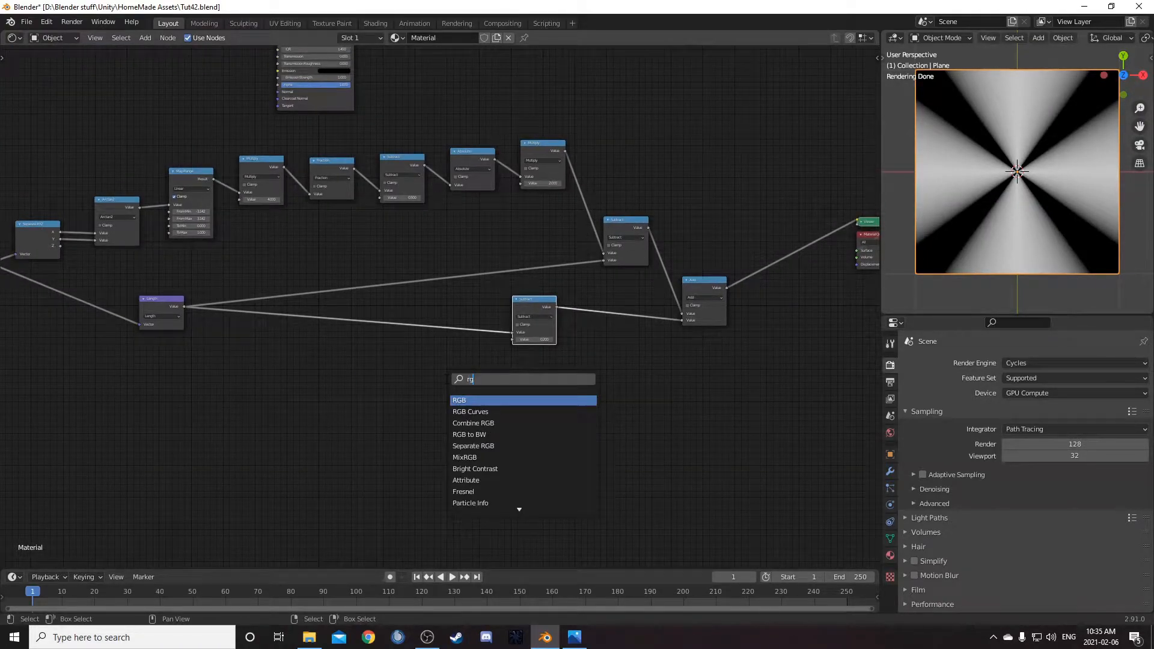
key("Down")
key("Return")
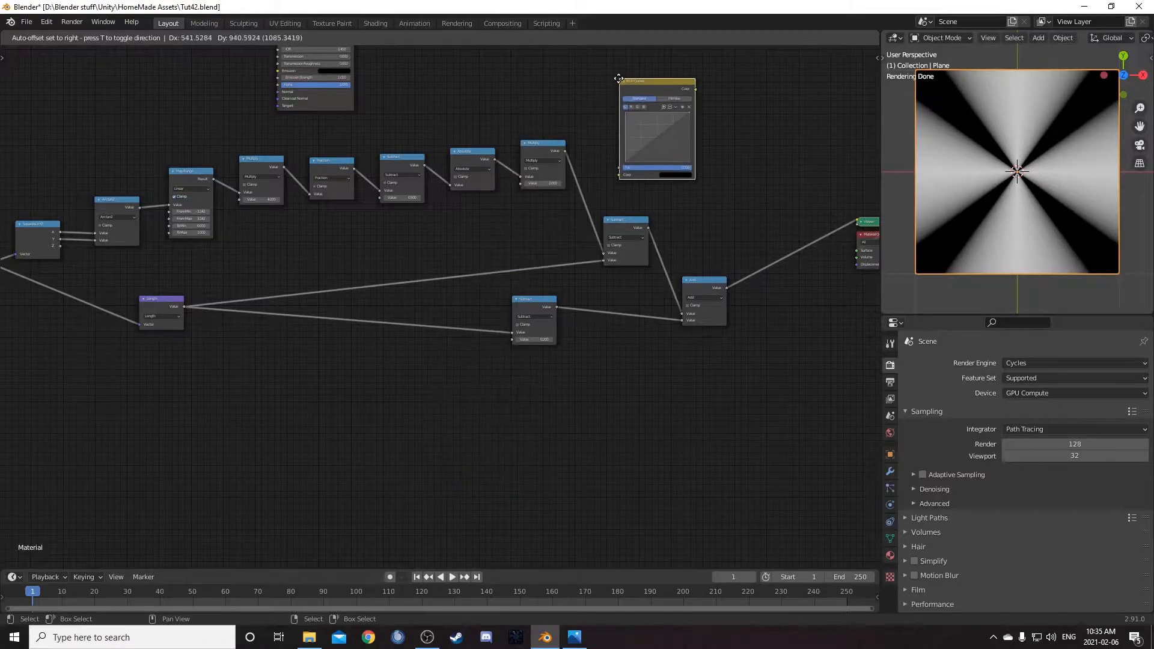
left_click(590, 122)
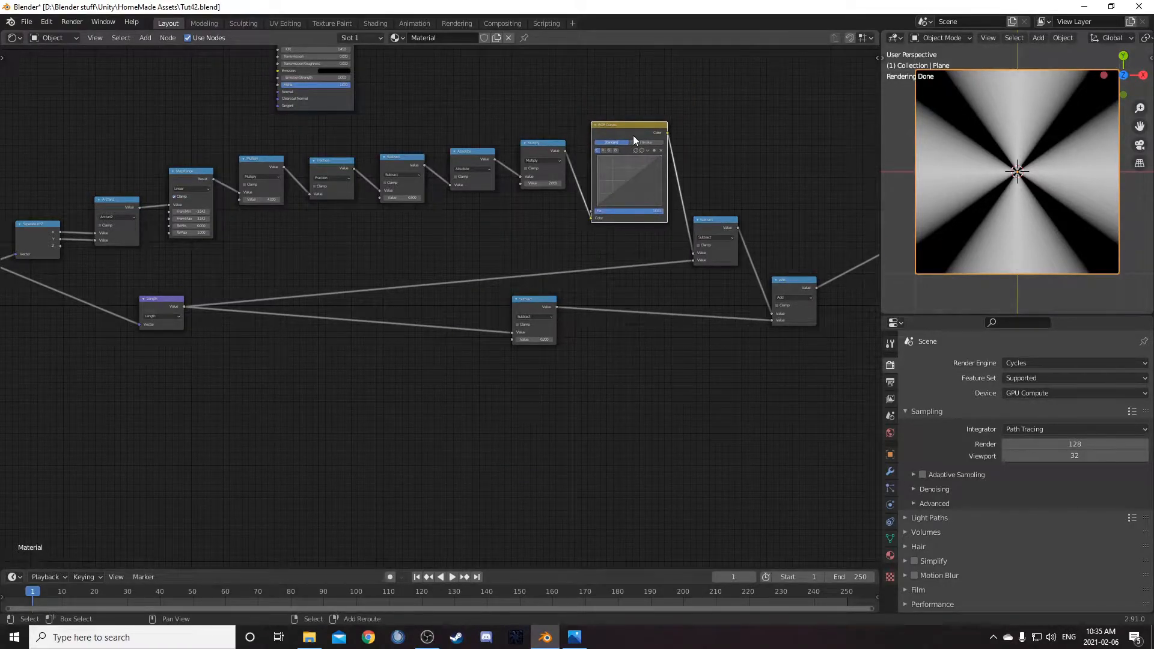
- Duplicate the RGB Curves node onto the link between the Length node and the Subtract node set to 0.2
key("shift+d")
left_click(384, 326)
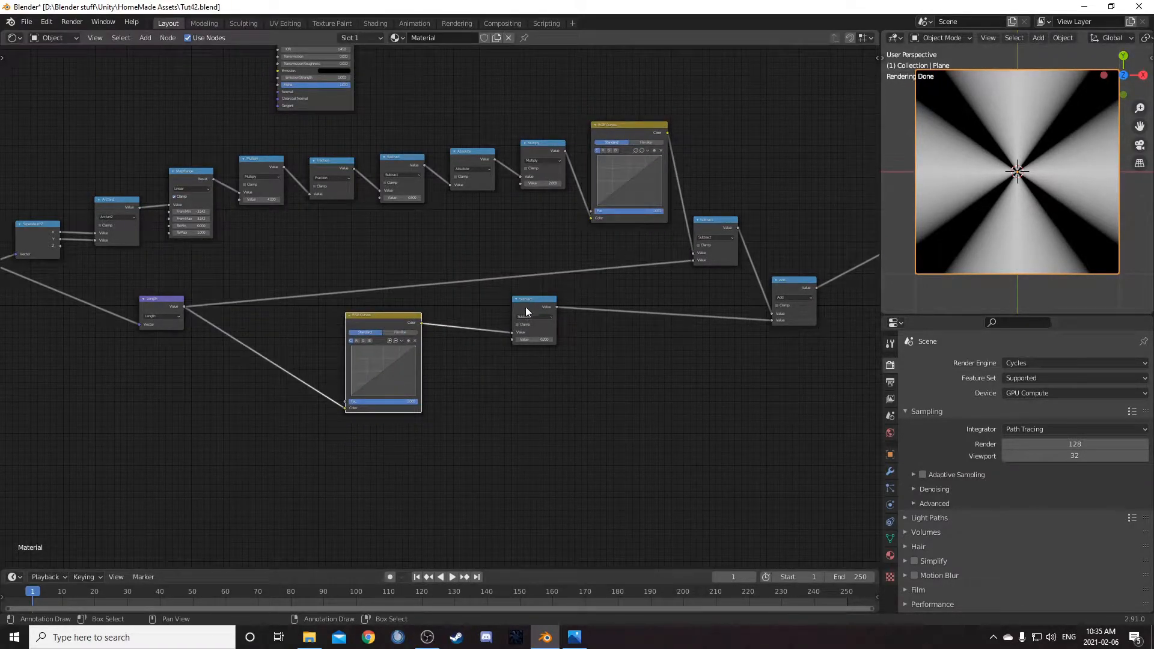
scroll(529, 325, "up", 1)
scroll(534, 342, "up", 1)
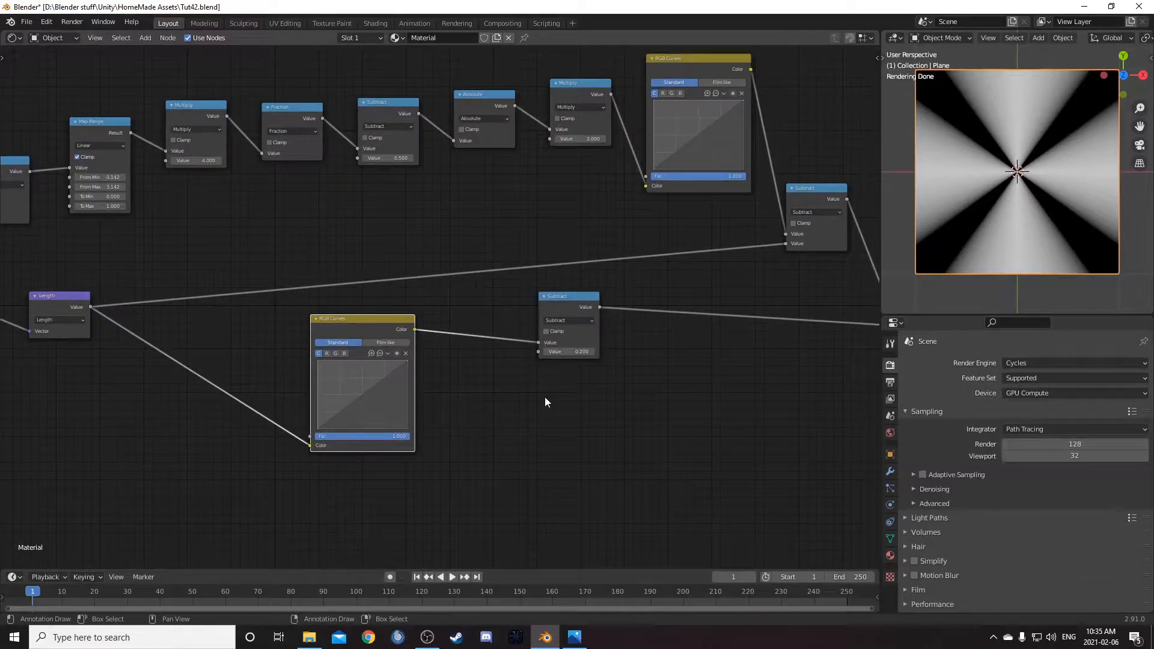
scroll(545, 401, "down", 1)
- Bend the curves of both RGB Curves nodes to try out different petal and centre shapes
left_click_drag(372, 382, 389, 360)
left_click_drag(643, 179, 660, 160)
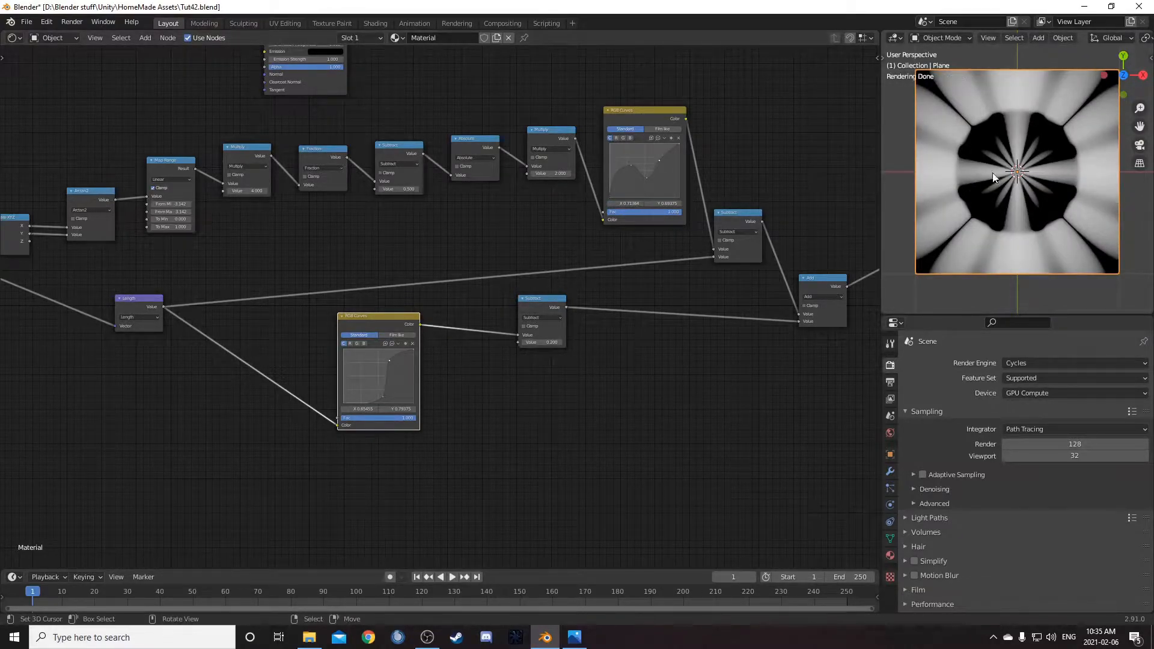
scroll(647, 232, "up", 4)
middle_click_drag(676, 153, 559, 220)
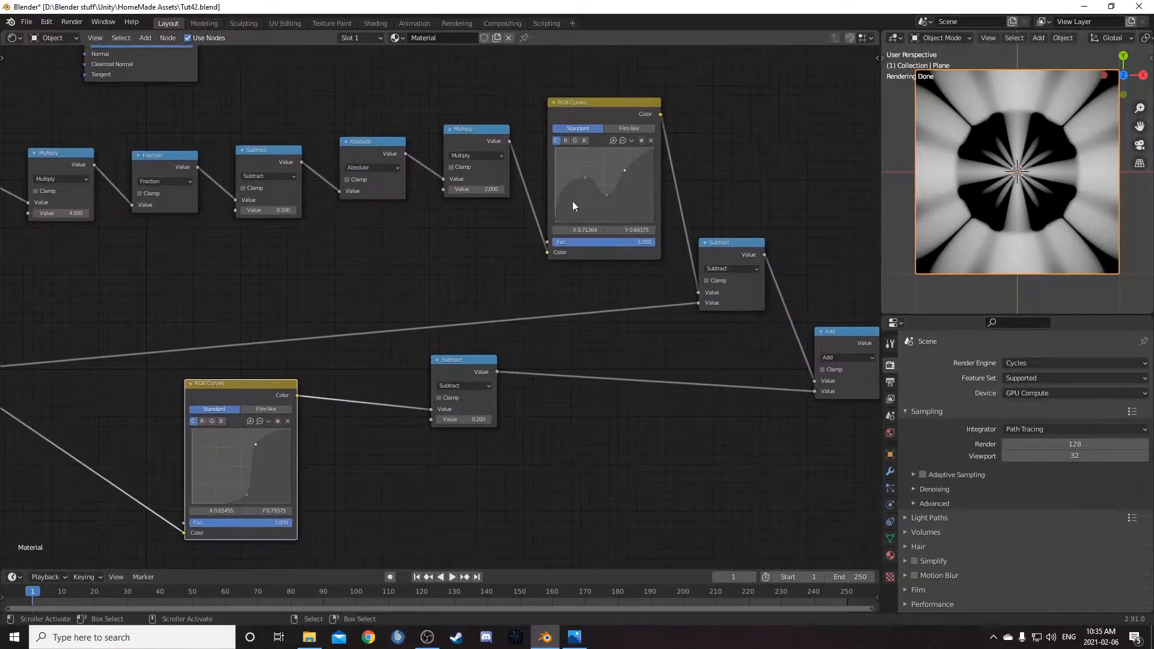
left_click_drag(653, 151, 603, 179)
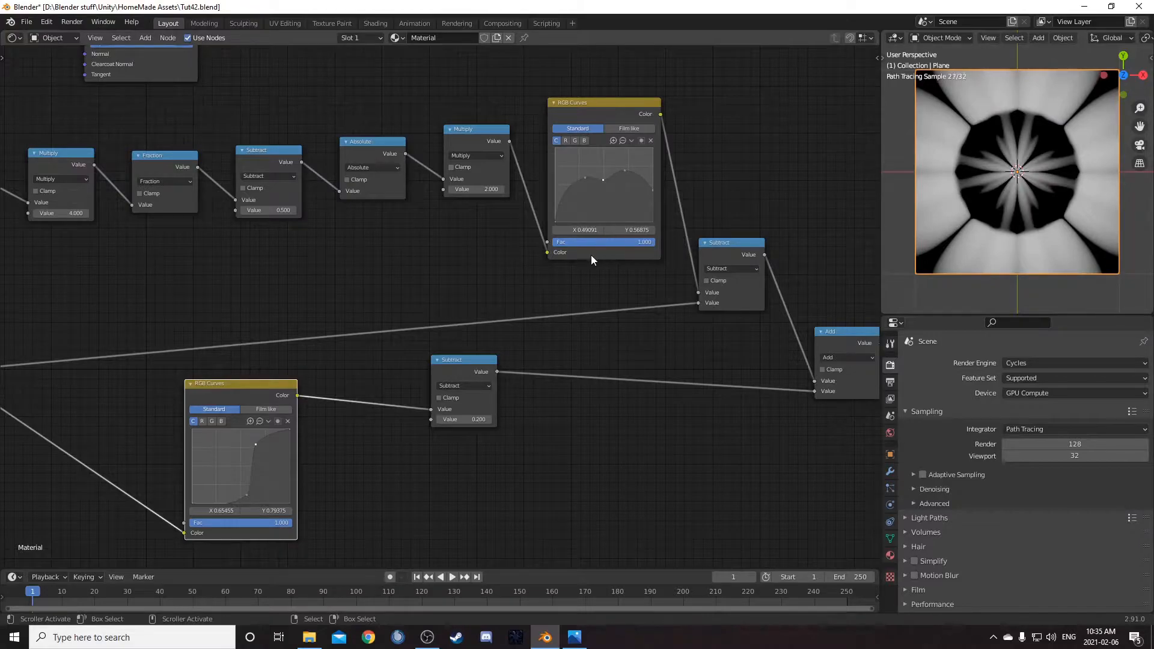
- Reset the curves of both RGB Curves nodes to their default straight lines
left_click(631, 141)
left_click(655, 205)
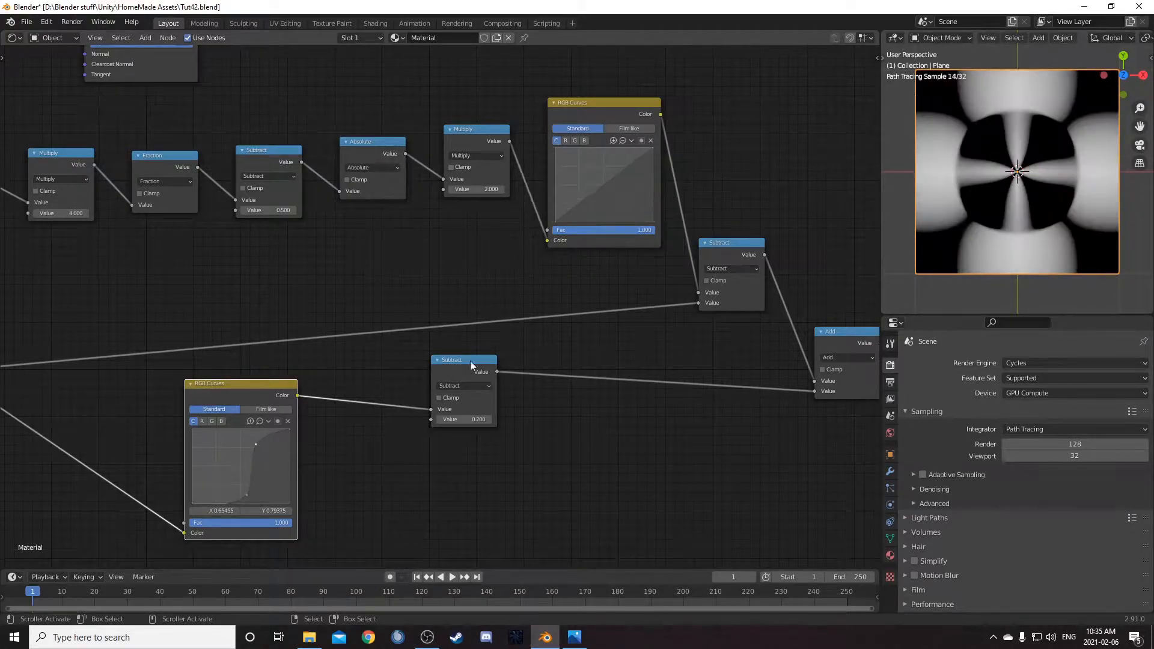
left_click(268, 420)
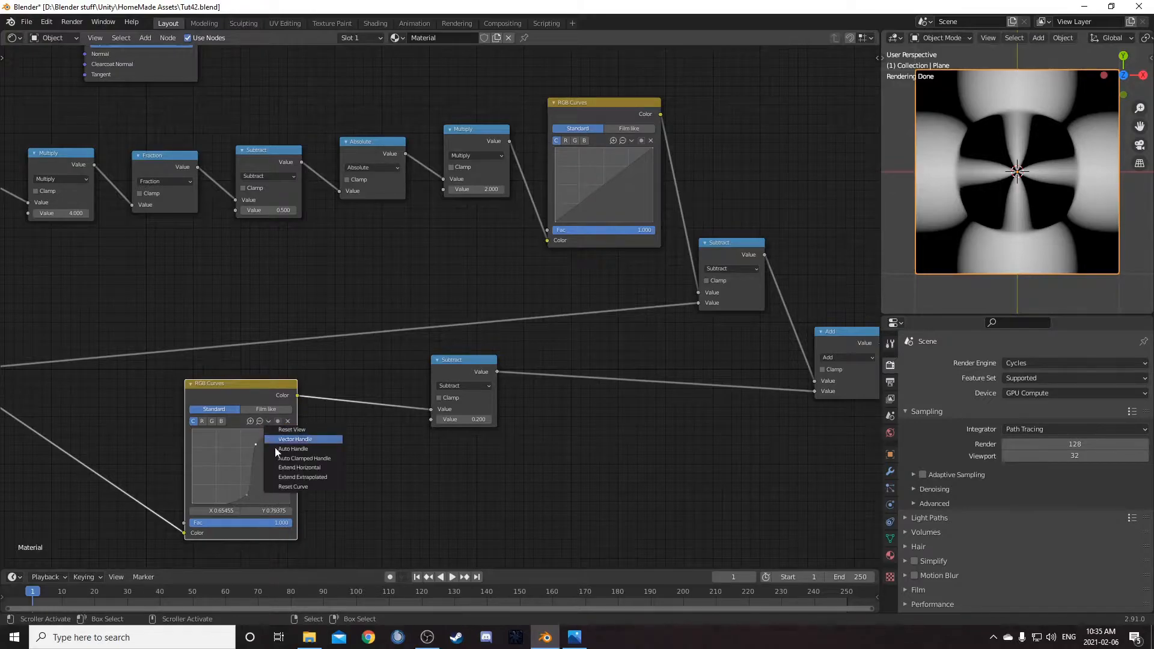
left_click(297, 490)
- Duplicate all the pattern nodes from Separate XYZ to Add with their Texture Coordinate links kept, and place the copy below the original
scroll(331, 475, "down", 2)
middle_click_drag(330, 475, 459, 388)
scroll(459, 387, "down", 3)
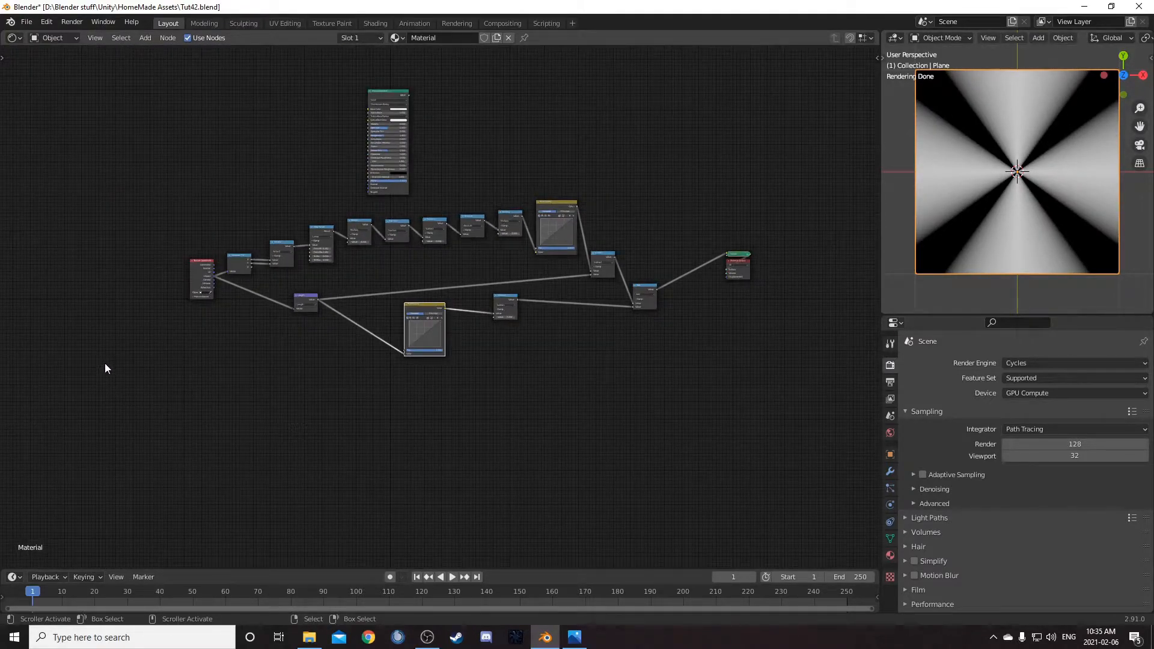
left_click_drag(226, 435, 675, 214)
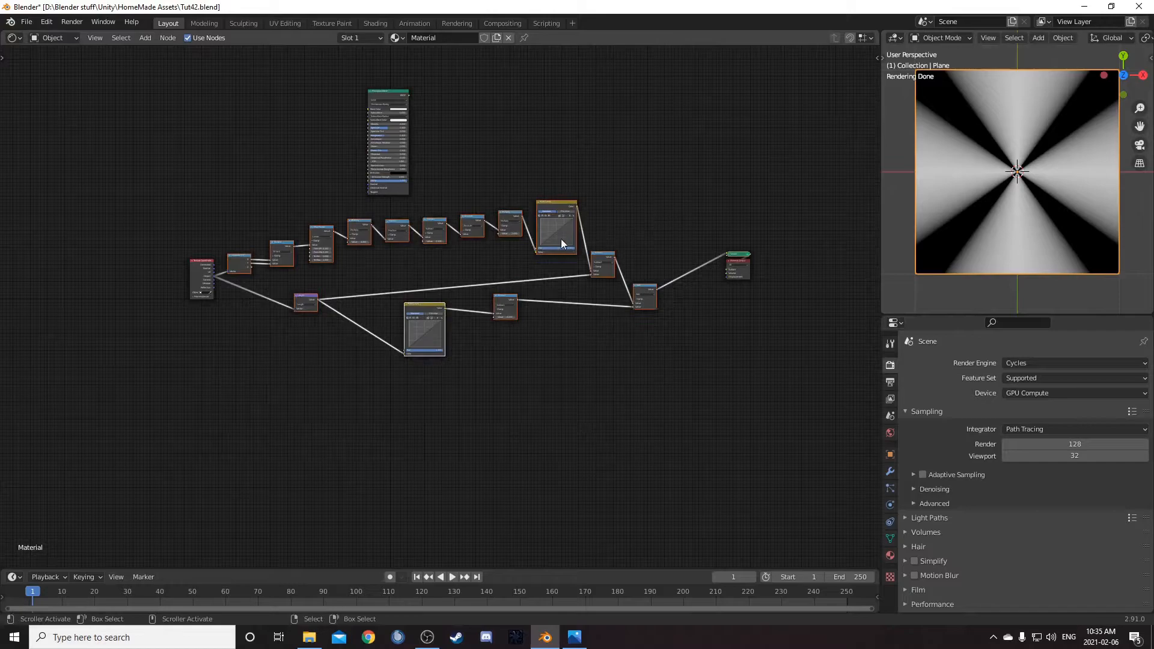
key("shift+d")
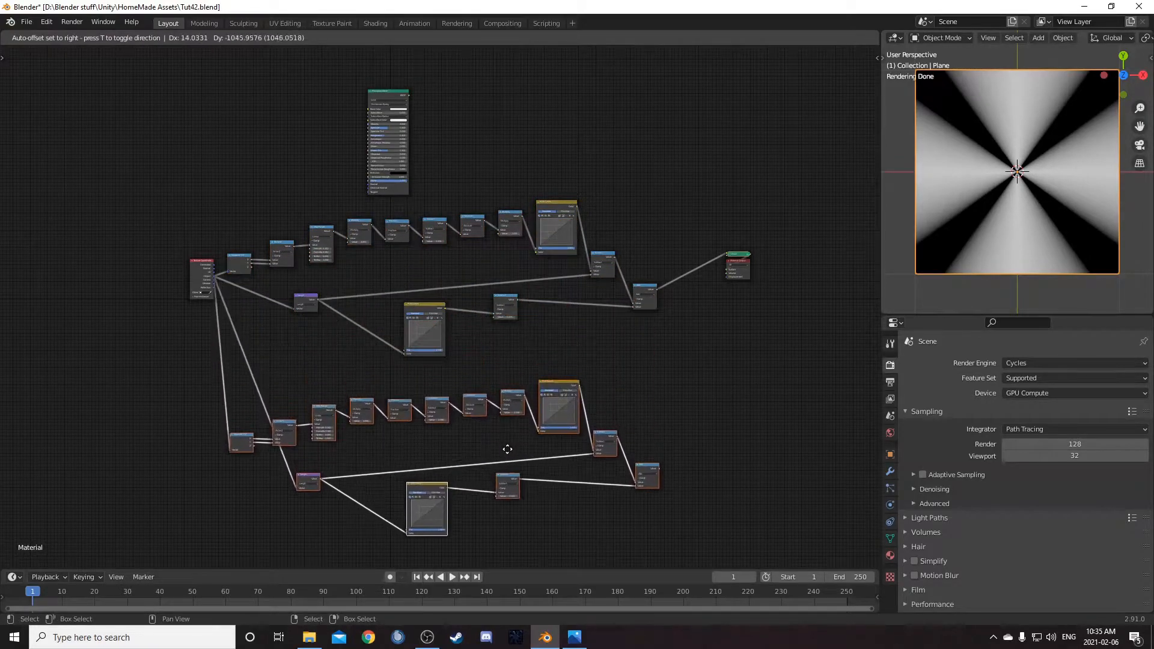
left_click(518, 492)
- Move the Texture Coordinate node and the duplicated Length node further left, and save the file
left_click_drag(195, 266, 105, 331)
middle_click_drag(264, 371, 367, 186)
left_click_drag(422, 347, 325, 369)
middle_click_drag(578, 246, 500, 347)
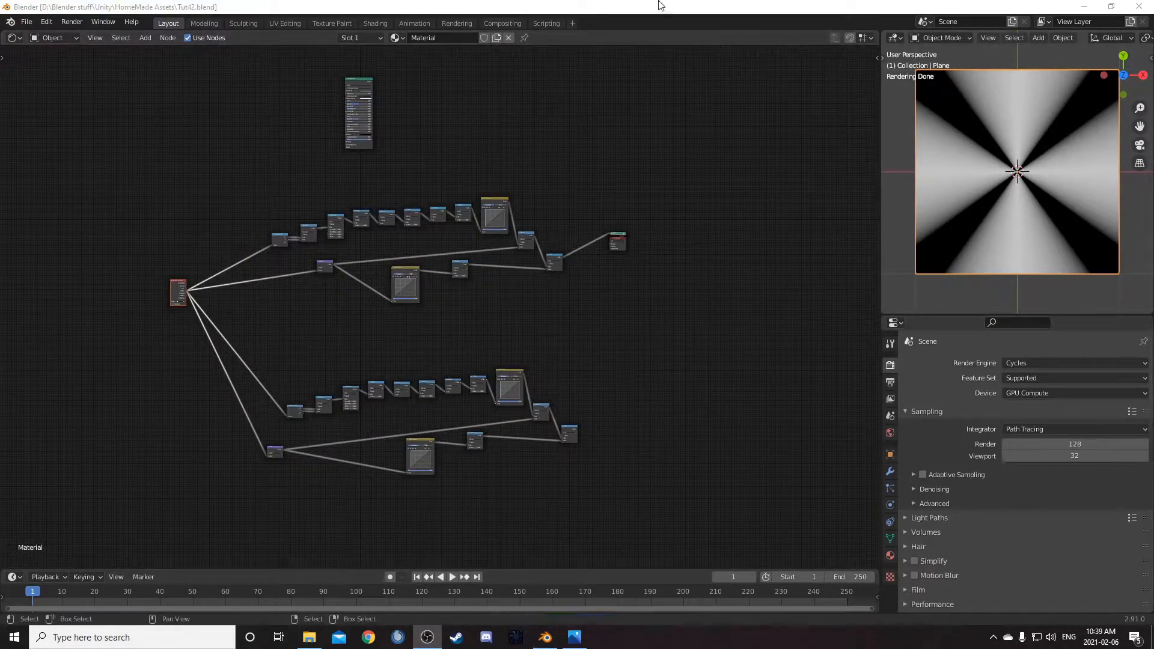
key("ctrl+s")
- Group the upper set of pattern nodes in a frame and label it "Top wings"
scroll(522, 289, "up", 2)
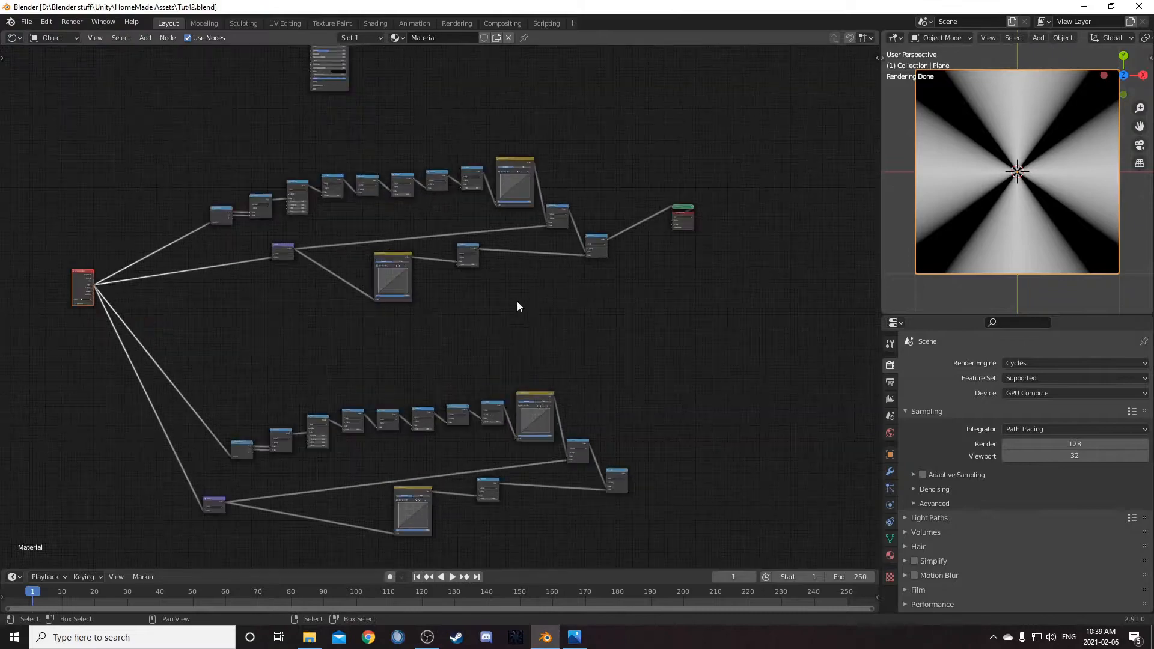
scroll(522, 294, "up", 1)
left_click_drag(125, 142, 659, 327)
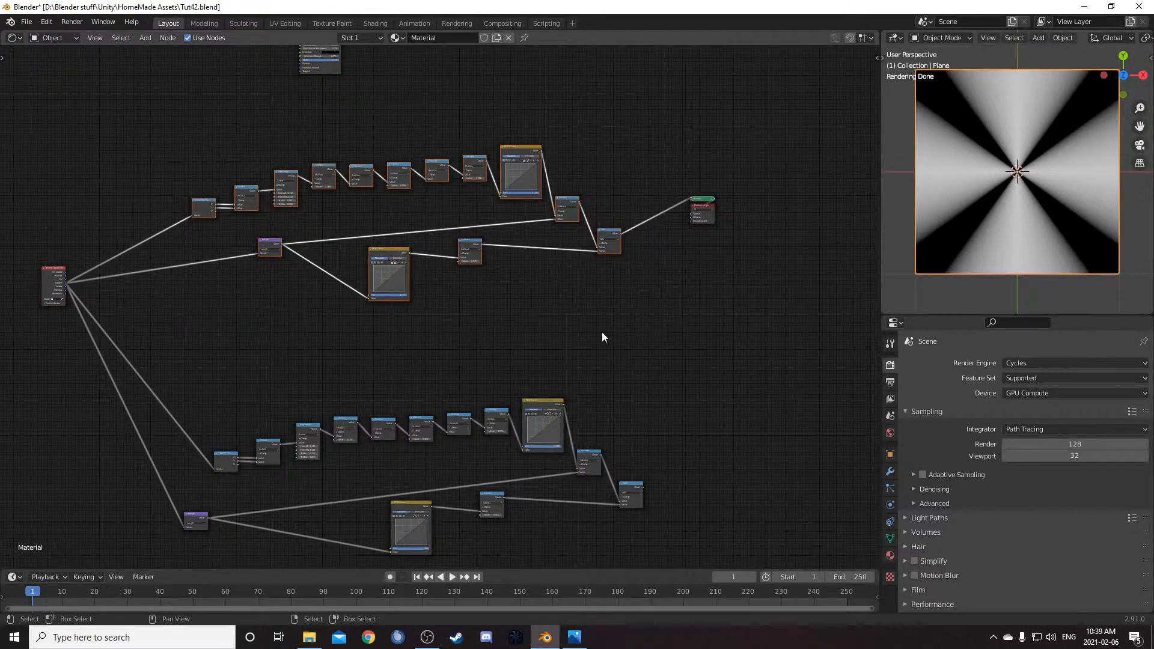
scroll(503, 335, "up", 2)
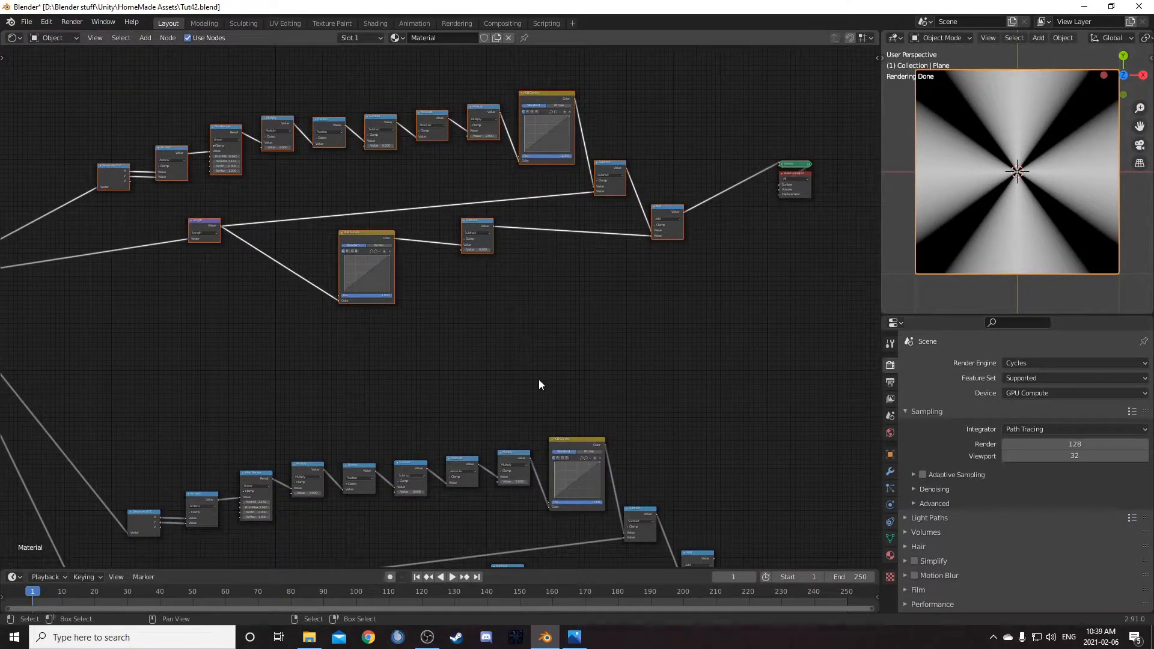
scroll(109, 191, "down", 1)
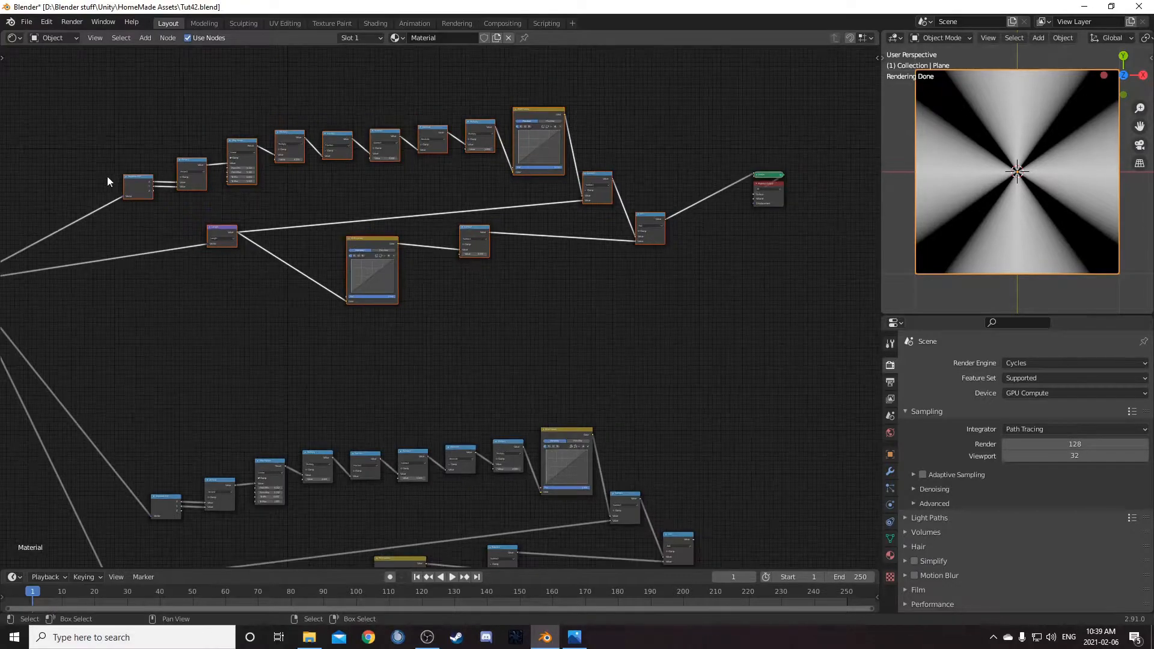
key("ctrl+j")
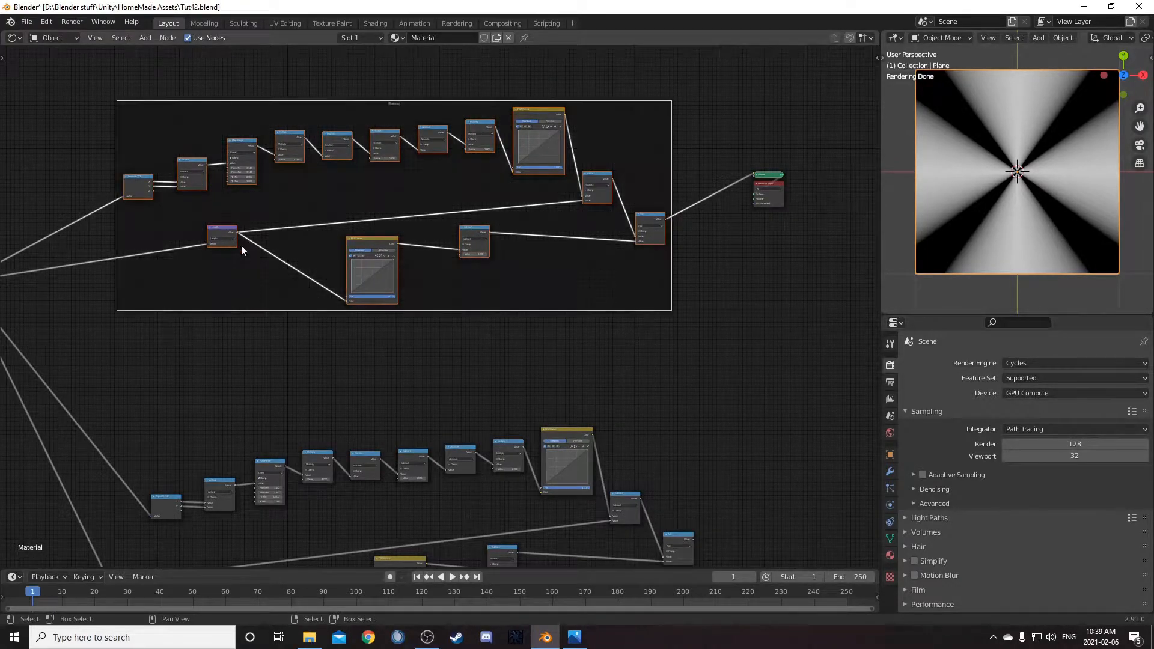
key("n")
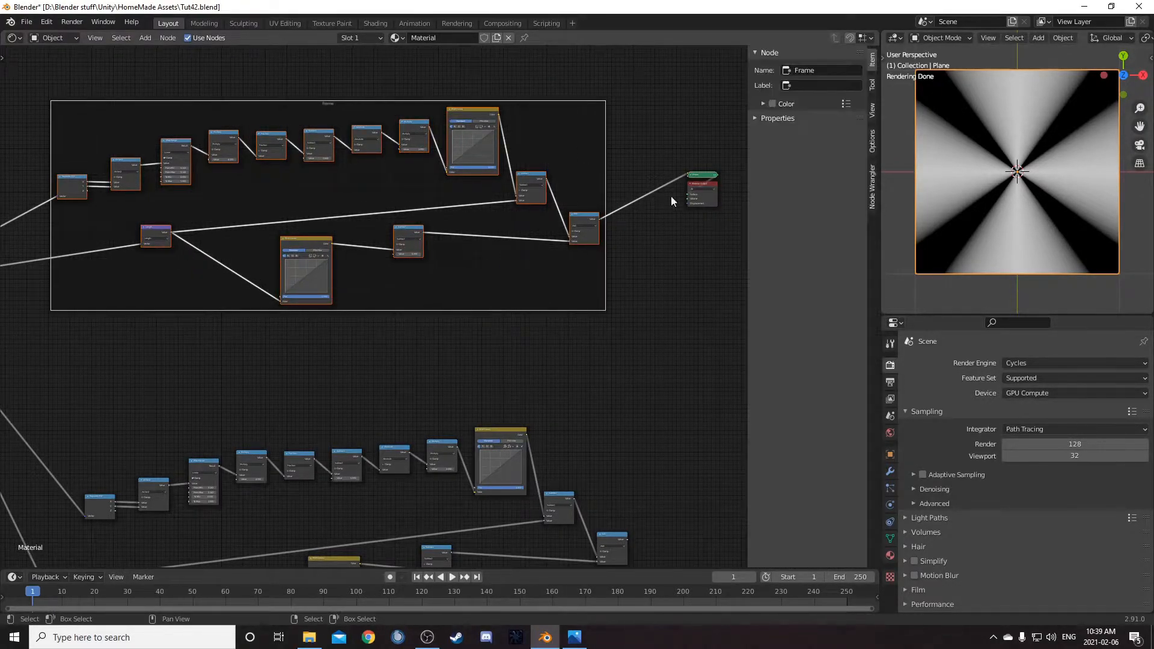
left_click(810, 86)
type("Top wings")
key("Return")
- Group the lower, duplicated set of nodes in a frame labelled "Bottom wings"
scroll(444, 312, "down", 5)
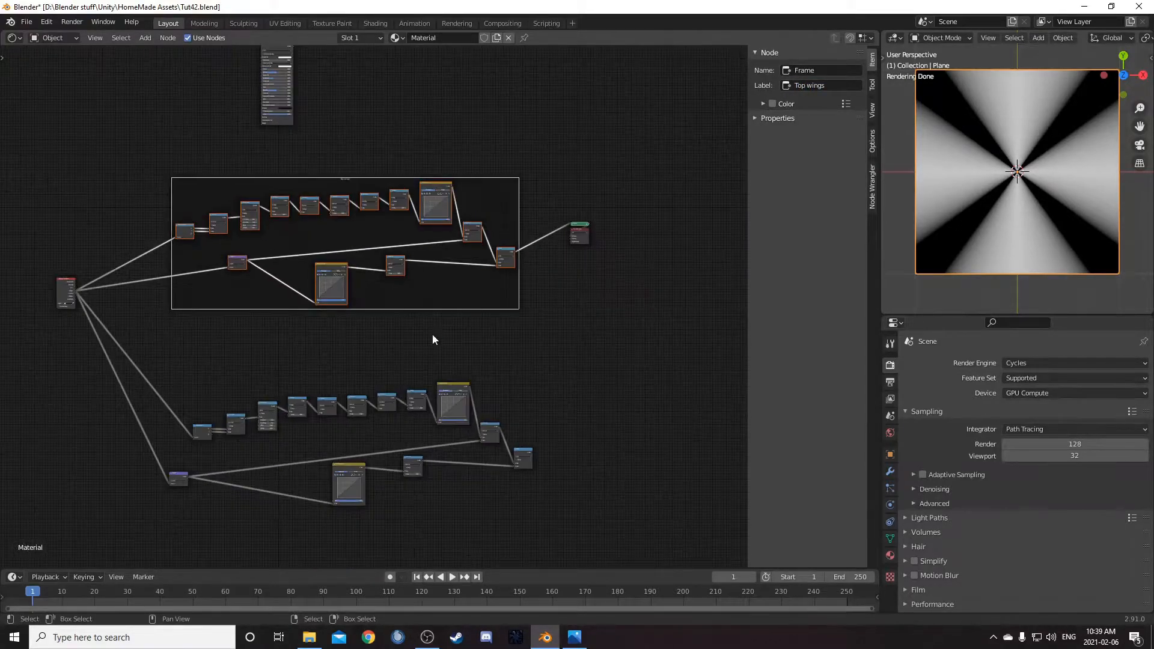
left_click_drag(228, 290, 571, 457)
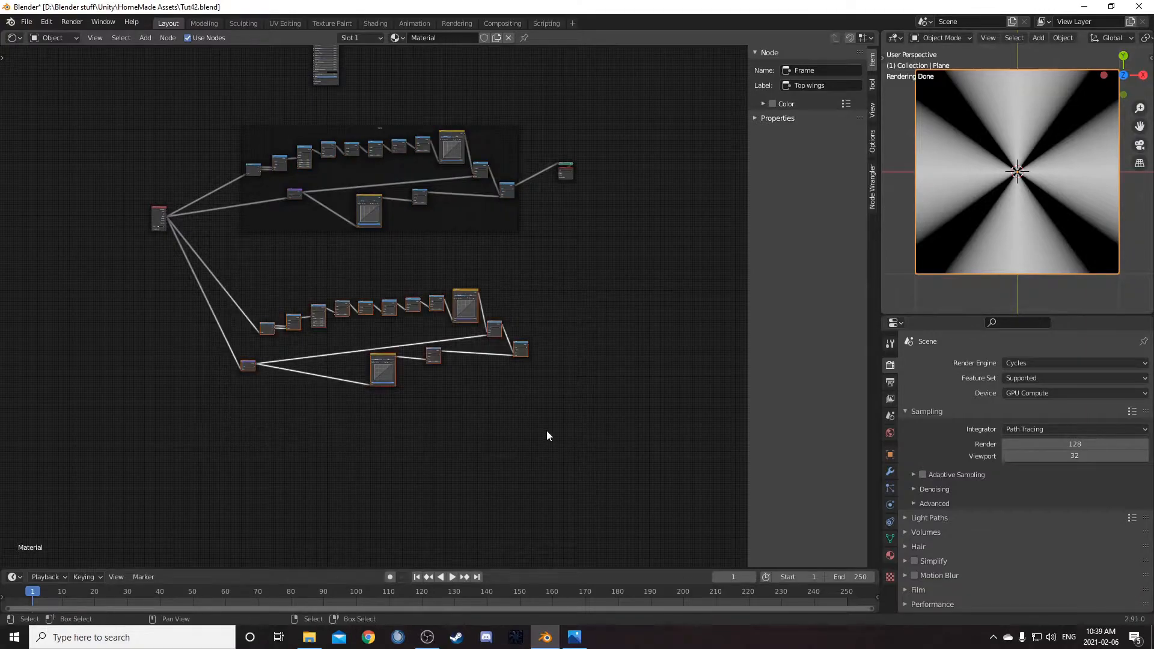
scroll(547, 430, "up", 2)
middle_click_drag(547, 430, 474, 443)
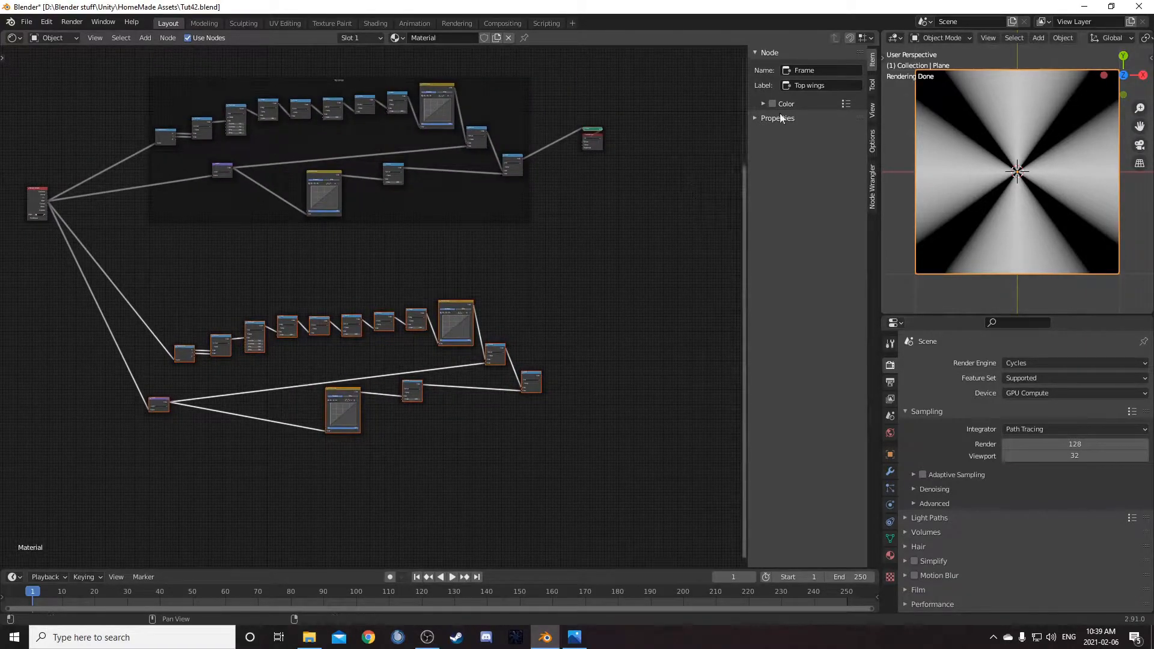
key("ctrl+j")
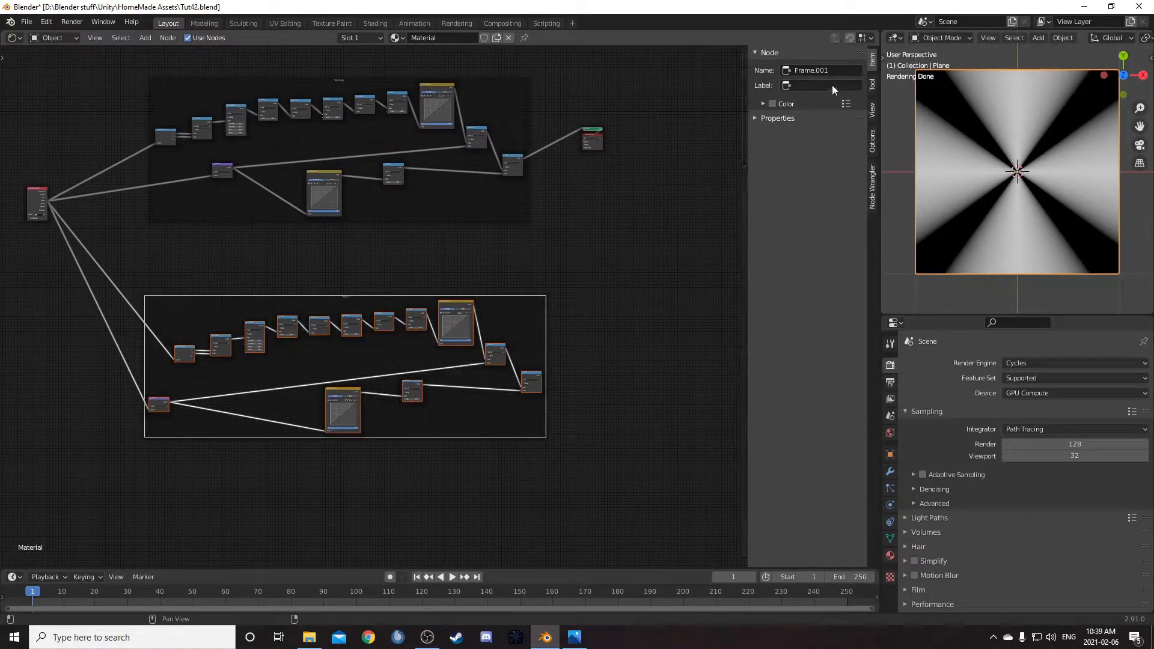
type("Bottom wings")
key("Return")
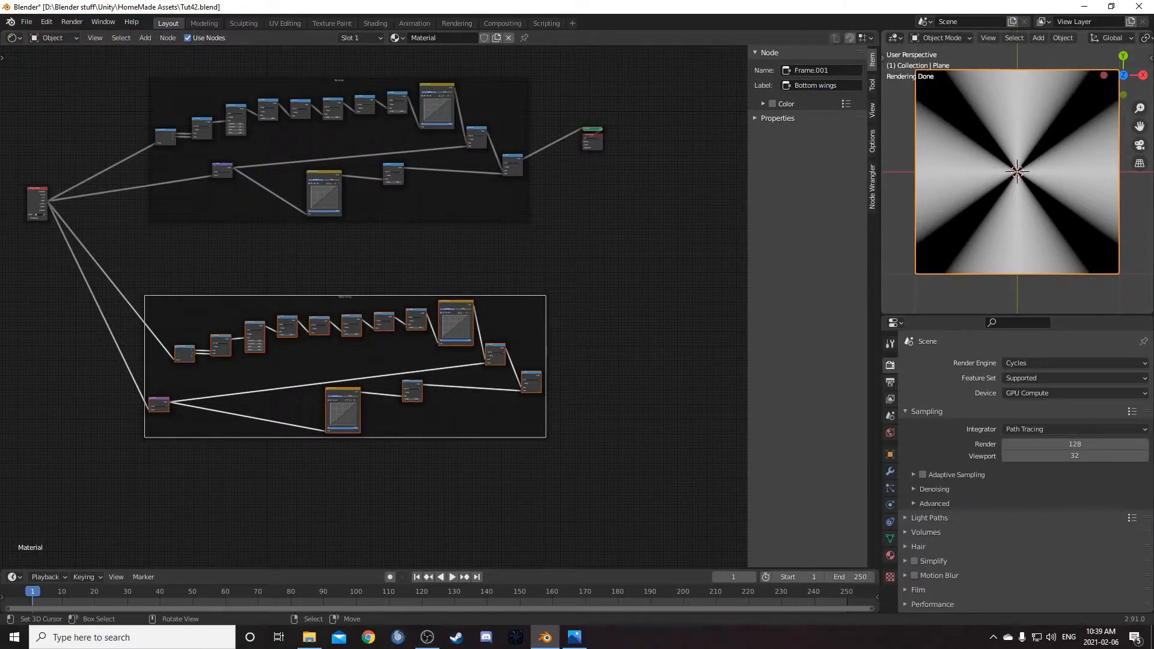
key("n")
- Combine the final Add nodes of both frames with a Mix node and expand that node
middle_click_drag(610, 302, 561, 318)
scroll(565, 329, "up", 1)
middle_click_drag(571, 358, 534, 355)
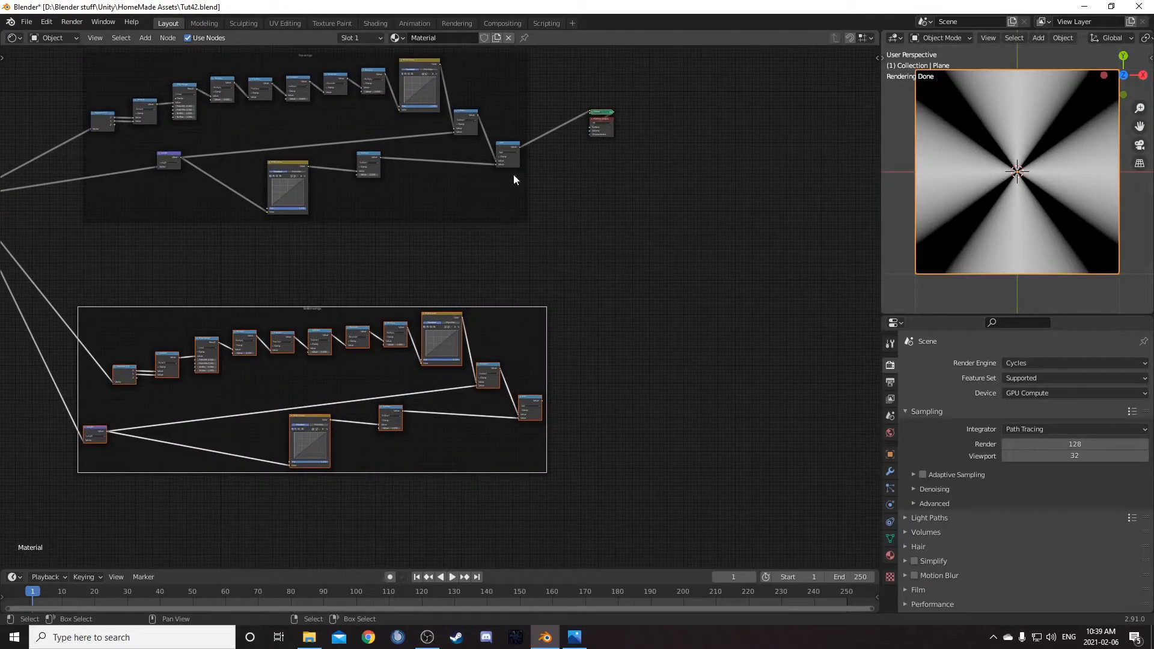
left_click(511, 147)
scroll(522, 176, "up", 2)
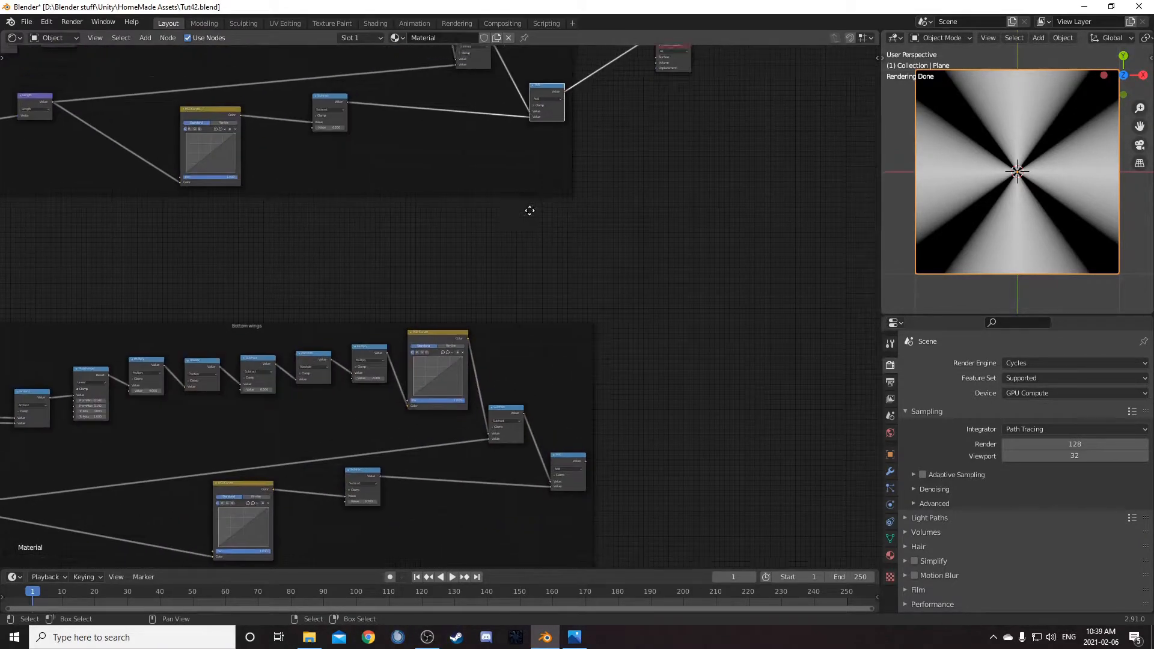
middle_click_drag(583, 140, 549, 98)
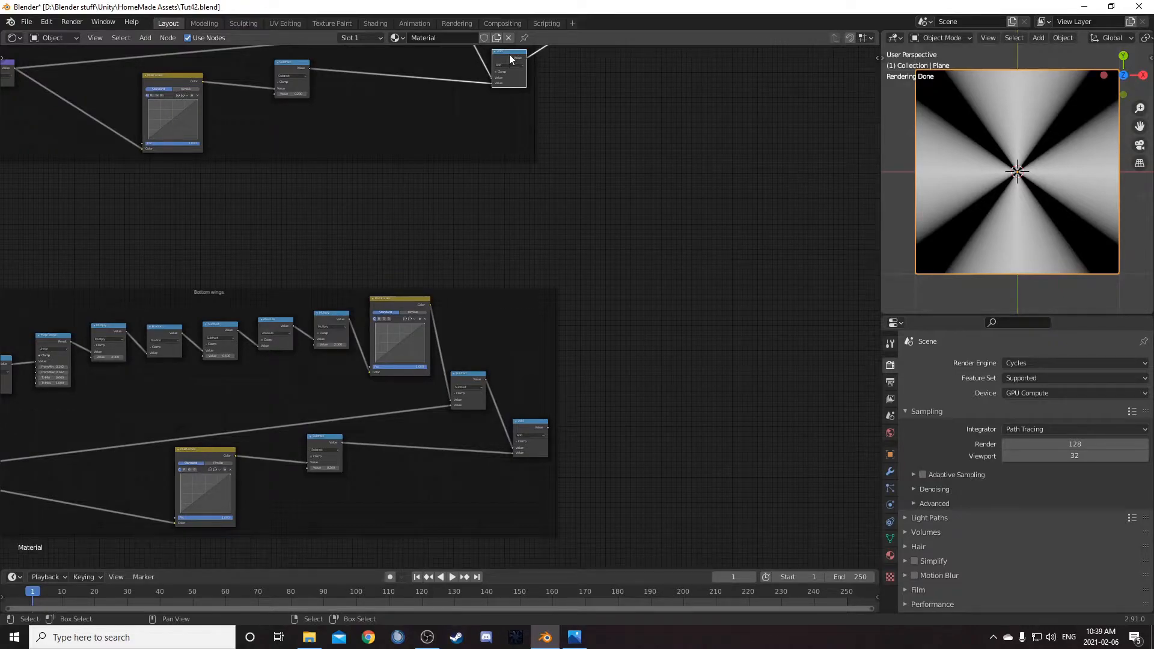
right_click_drag(509, 54, 534, 424, "ctrl+shift")
scroll(607, 331, "down", 3)
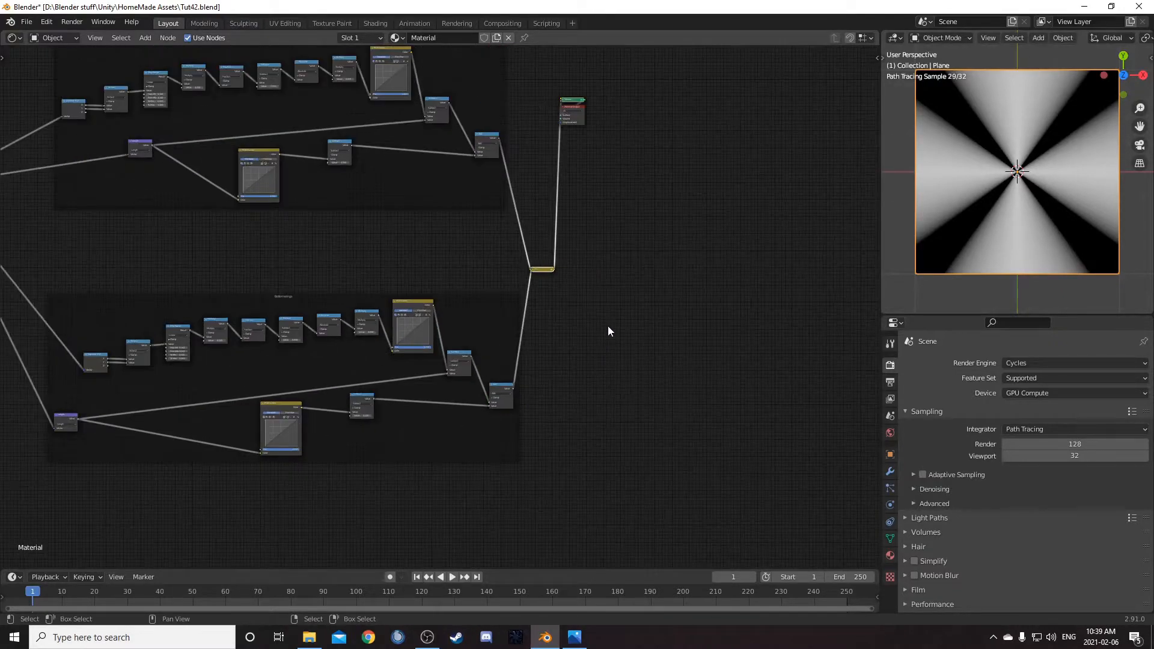
scroll(535, 262, "up", 3)
left_click(628, 232)
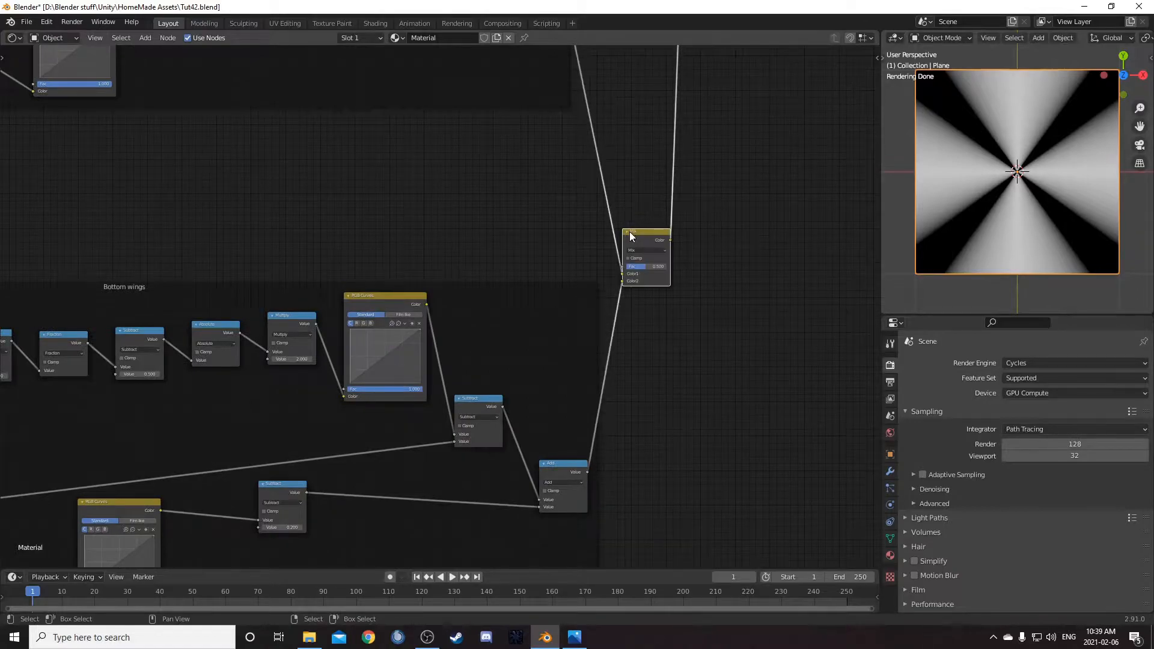
- Arrange the Mix node and the output nodes to the right of the two frames
scroll(607, 250, "down", 2)
left_click_drag(583, 255, 589, 229)
scroll(673, 183, "down", 3)
middle_click_drag(680, 179, 683, 263)
left_click_drag(561, 159, 675, 221)
key("g")
left_click(761, 286)
left_click_drag(557, 345, 590, 295)
scroll(637, 366, "up", 2)
middle_click_drag(645, 332, 636, 293)
- Preview the Texture Coordinate node's Object output through the Viewer
scroll(631, 298, "down", 5)
scroll(424, 363, "down", 4)
middle_click_drag(423, 361, 580, 301)
left_click(233, 200, "ctrl+shift")
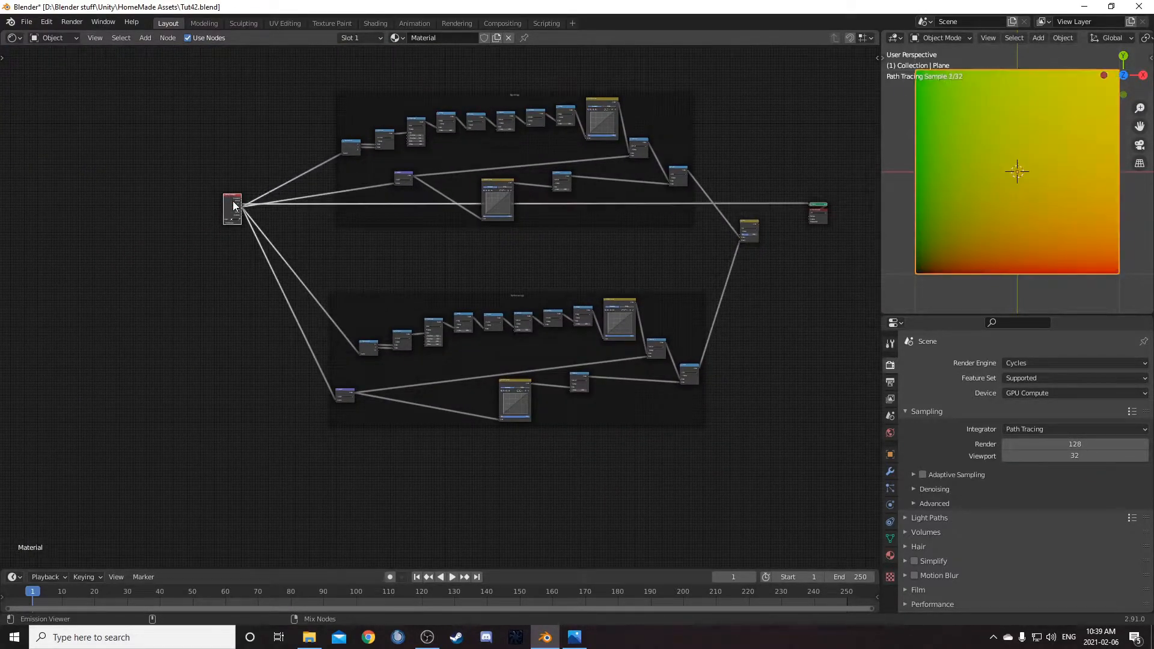
left_click(233, 203, "ctrl+shift")
- Insert an Add Math node on the link between the Texture Coordinate node and the Viewer, between the two frames
scroll(299, 227, "up", 3)
key("shift+a")
type("add")
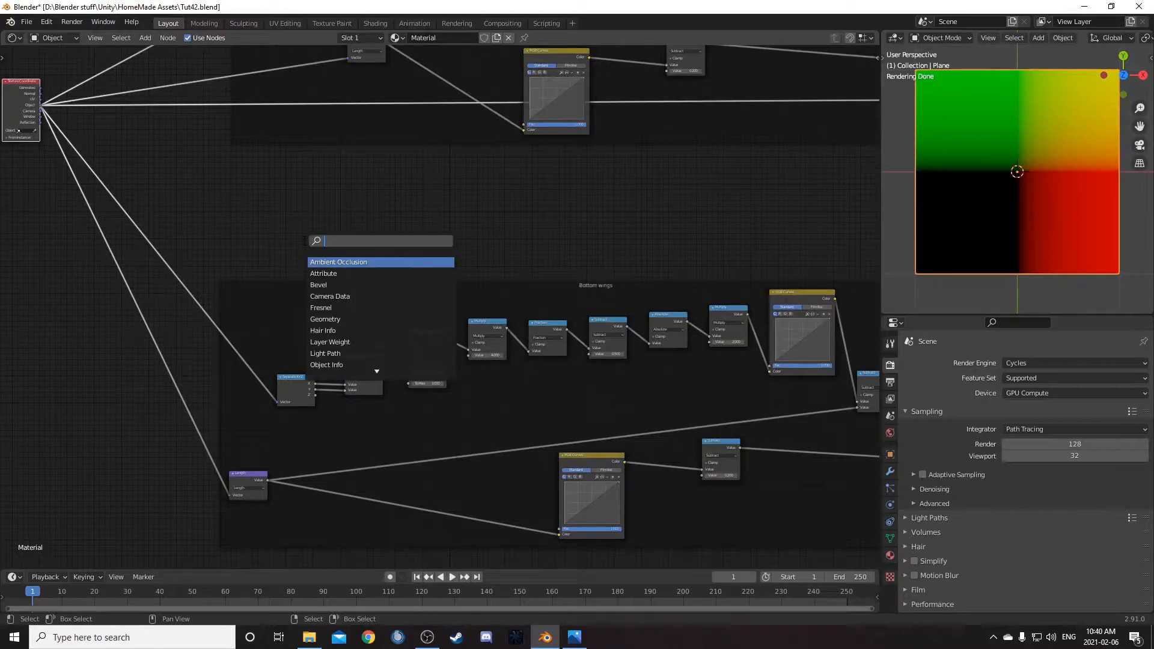
key("Return")
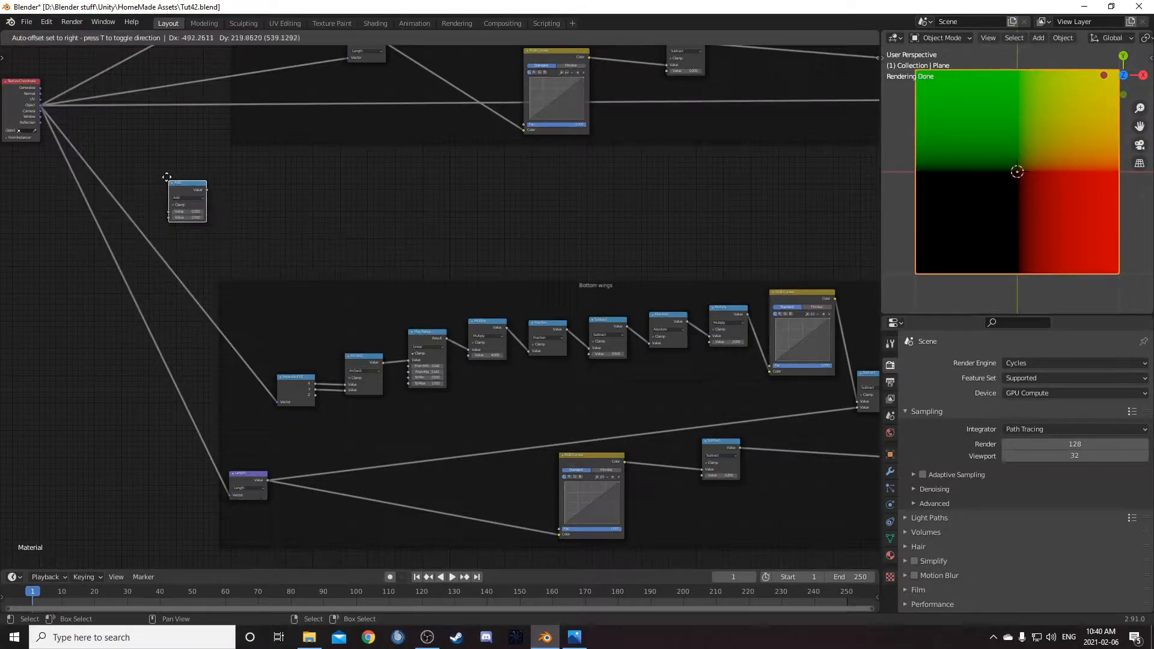
left_click(180, 121)
key("g")
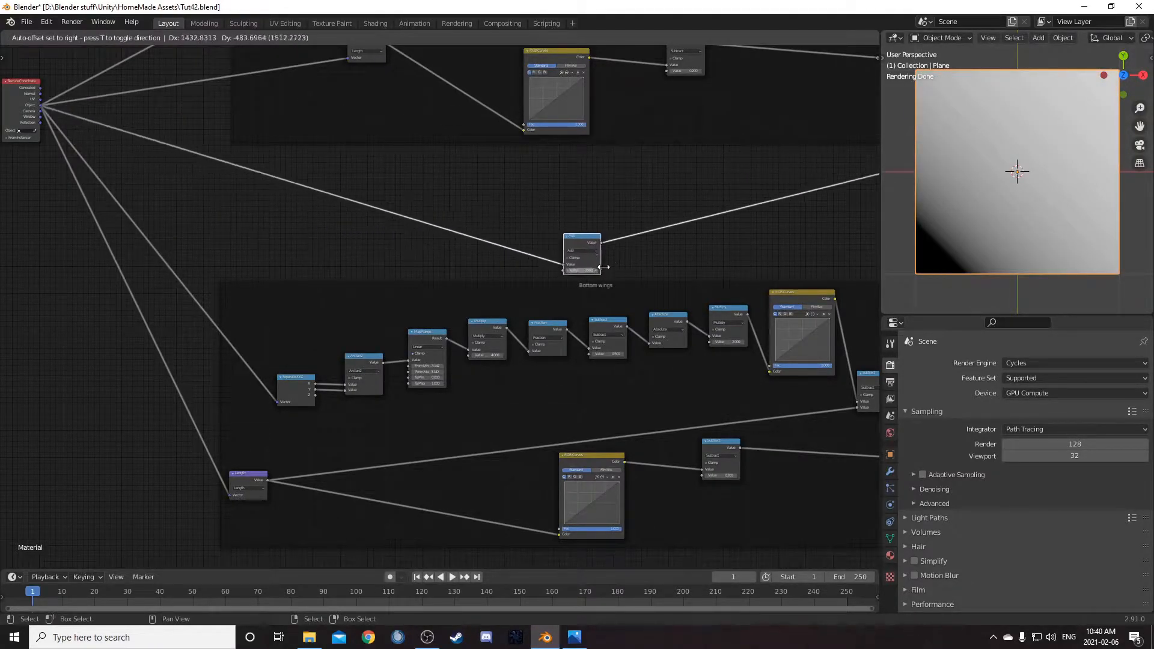
left_click(680, 249)
- Change the new Math node's operation to Less Than
middle_click_drag(762, 204, 533, 203)
scroll(533, 203, "up", 3)
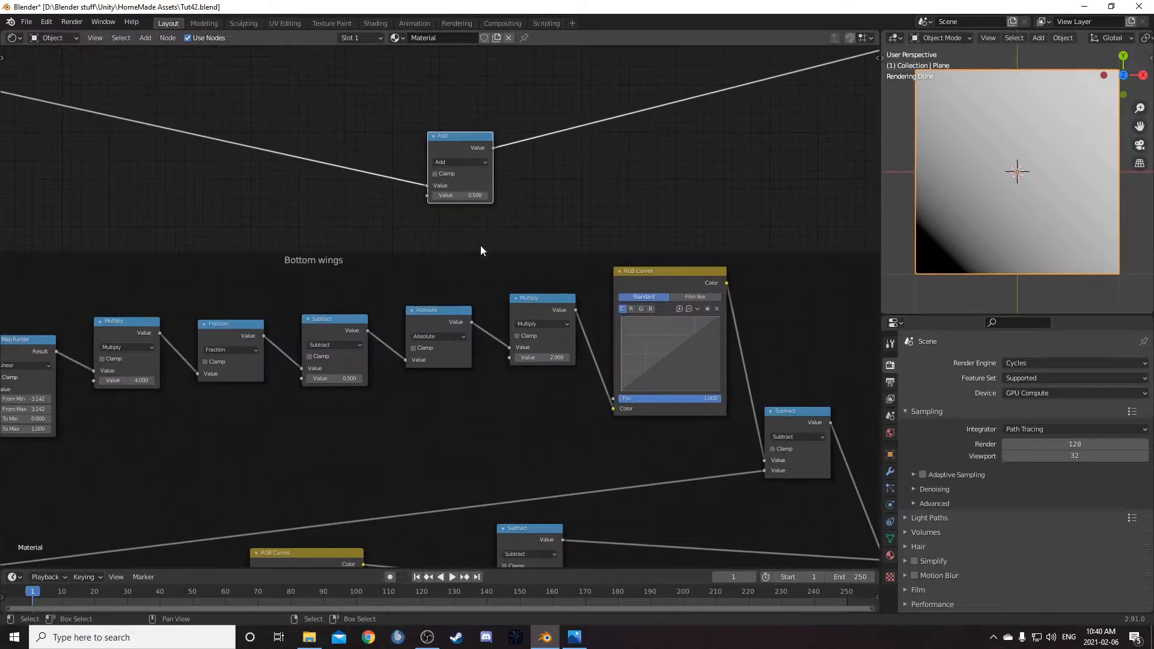
left_click(471, 149)
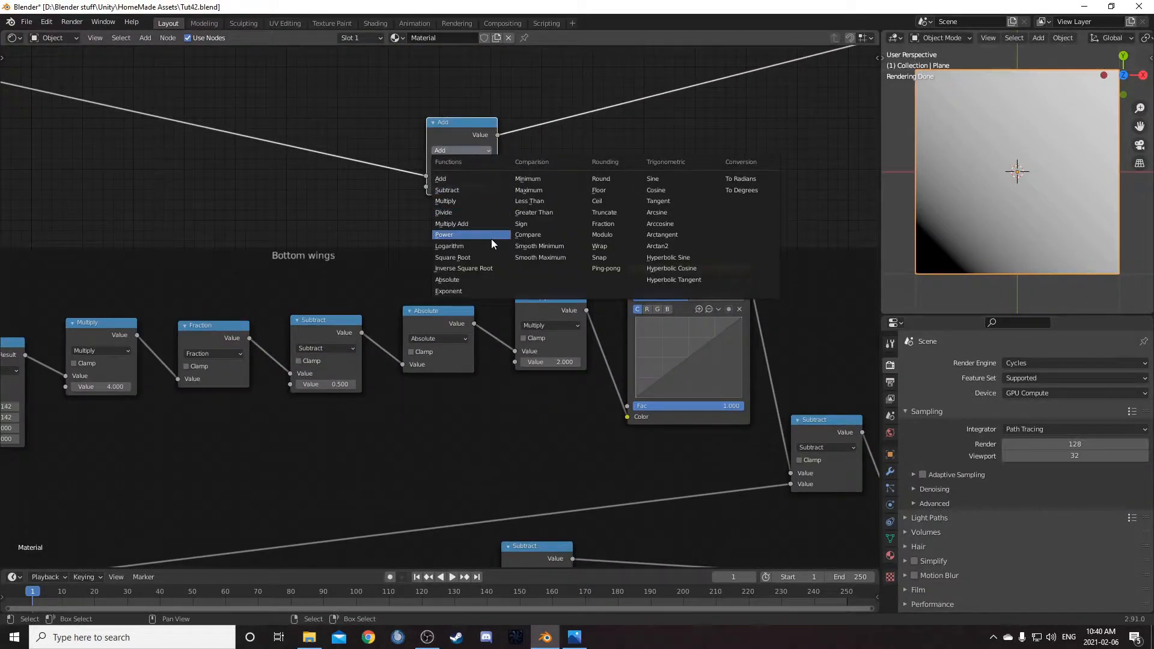
left_click(562, 201)
- Insert a Separate XYZ node before the Less Than node and connect its Y output to the Less Than node's Value input
scroll(285, 248, "down", 4)
middle_click_drag(326, 217, 595, 220)
key("shift+a")
left_click(527, 218)
type("sepx")
key("Return")
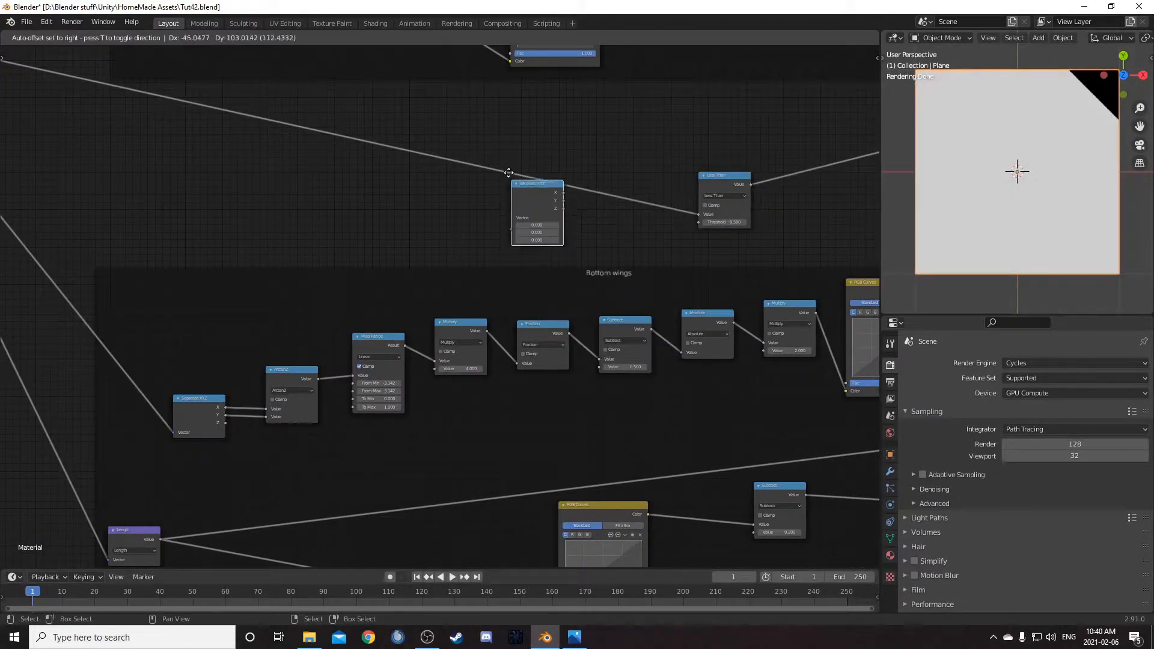
left_click(571, 177)
left_click_drag(570, 176, 699, 222)
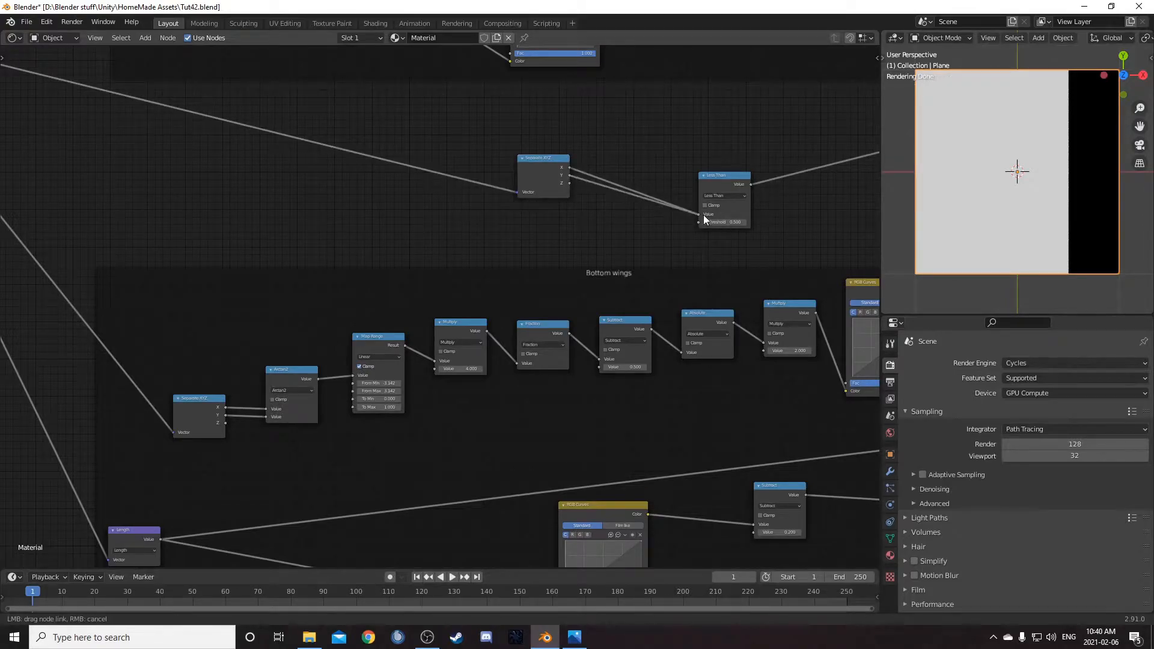
- Set the Less Than node's Threshold to 0 so the Y mask splits at the plane's centre
scroll(700, 222, "up", 2)
middle_click_drag(697, 229, 499, 211)
left_click_drag(533, 200, 561, 202)
left_click(569, 202)
type("0")
key("Return")
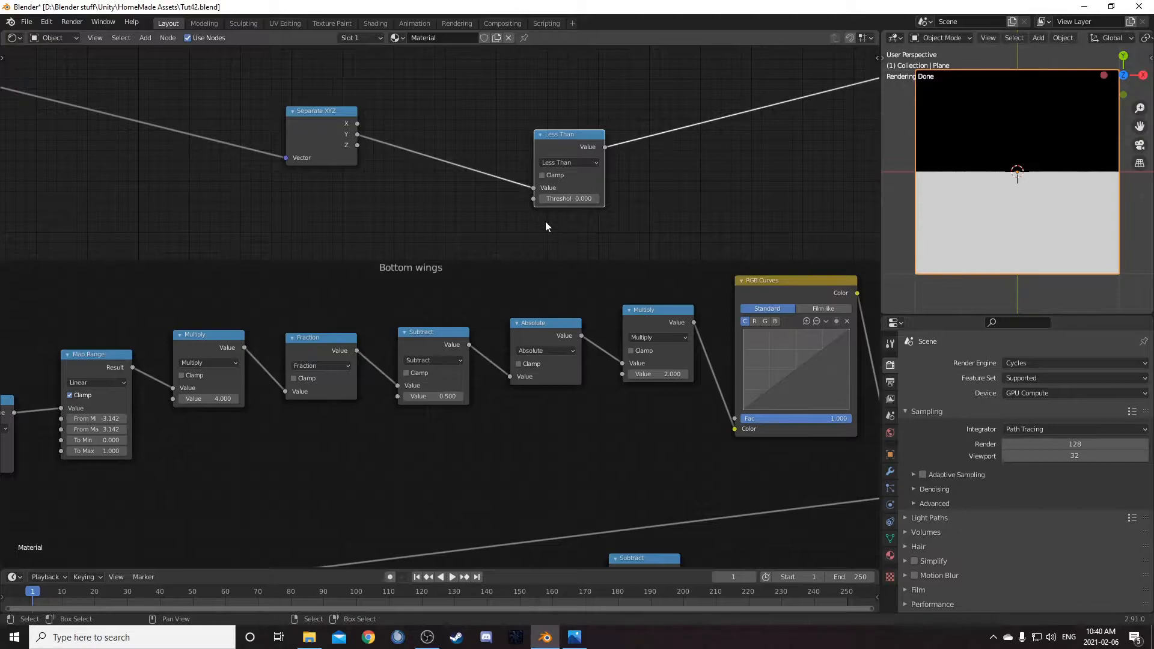
- Connect the Less Than node's Value output to the Mix node's Fac input and preview the Mix node
scroll(543, 226, "down", 2)
scroll(833, 210, "down", 2)
middle_click_drag(745, 205, 557, 199)
middle_click_drag(636, 175, 614, 212)
left_click_drag(314, 259, 630, 206)
scroll(692, 175, "up", 4)
left_click(726, 135, "ctrl+shift")
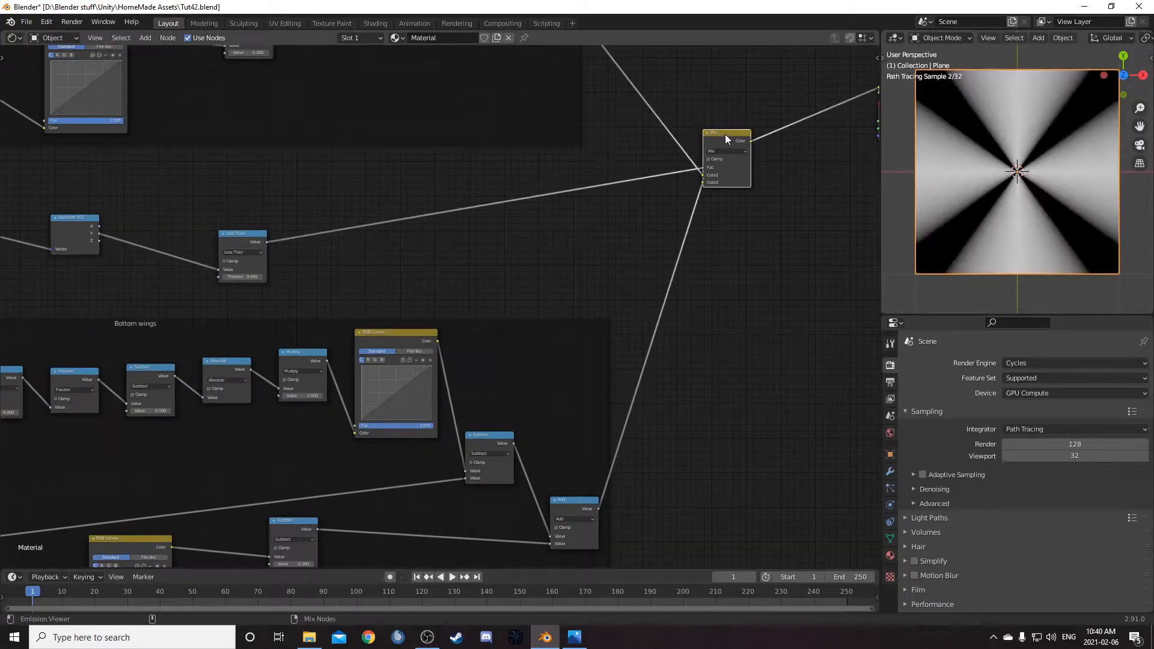
- Try bending the upper RGB Curves in the Top wings frame with a new curve point, and undo the change
scroll(713, 284, "down", 4)
middle_click_drag(704, 254, 665, 317)
scroll(355, 205, "down", 4)
scroll(335, 177, "up", 8)
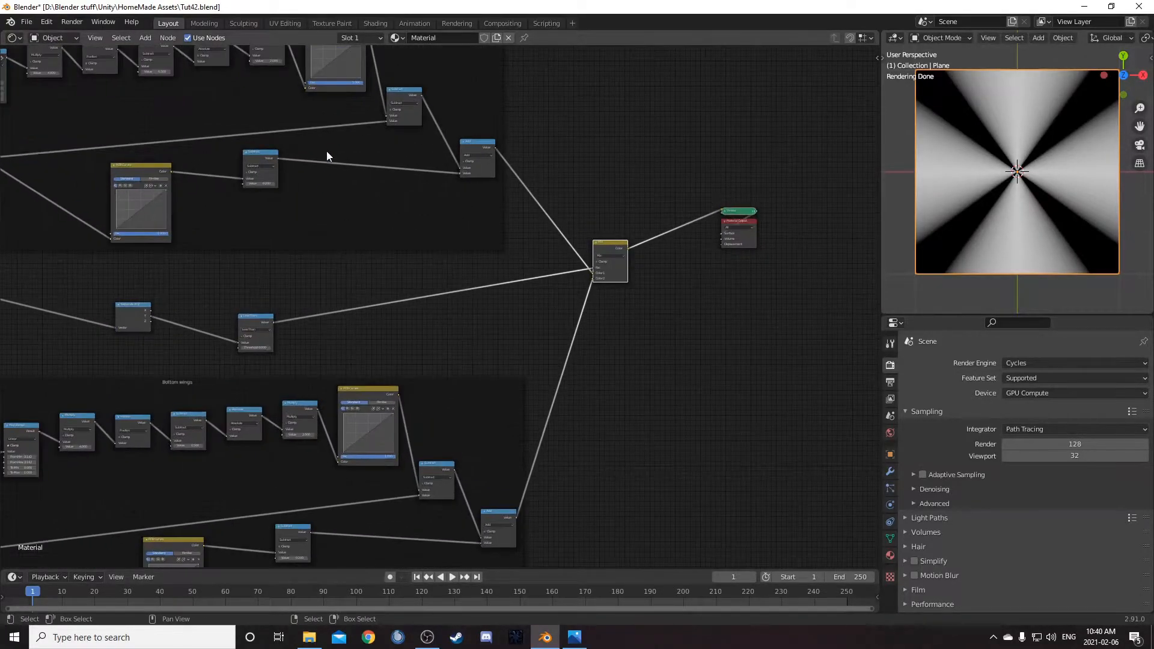
middle_click_drag(337, 160, 428, 349)
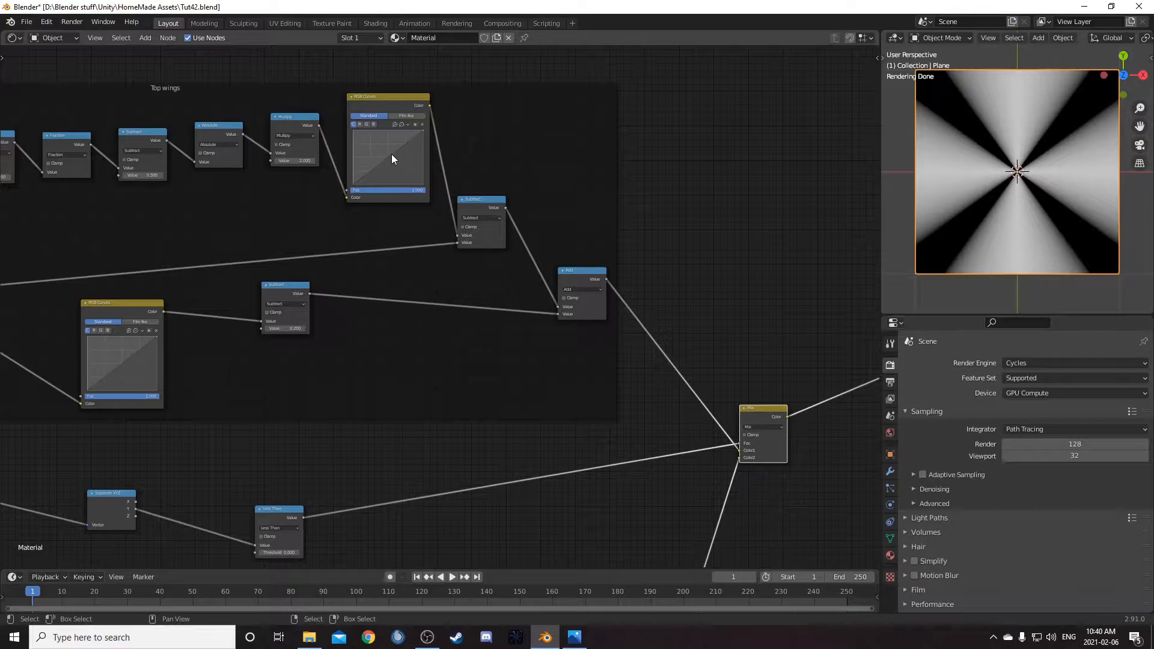
left_click_drag(391, 155, 369, 143)
key("ctrl+z")
key("ctrl+z")
key("ctrl+z")
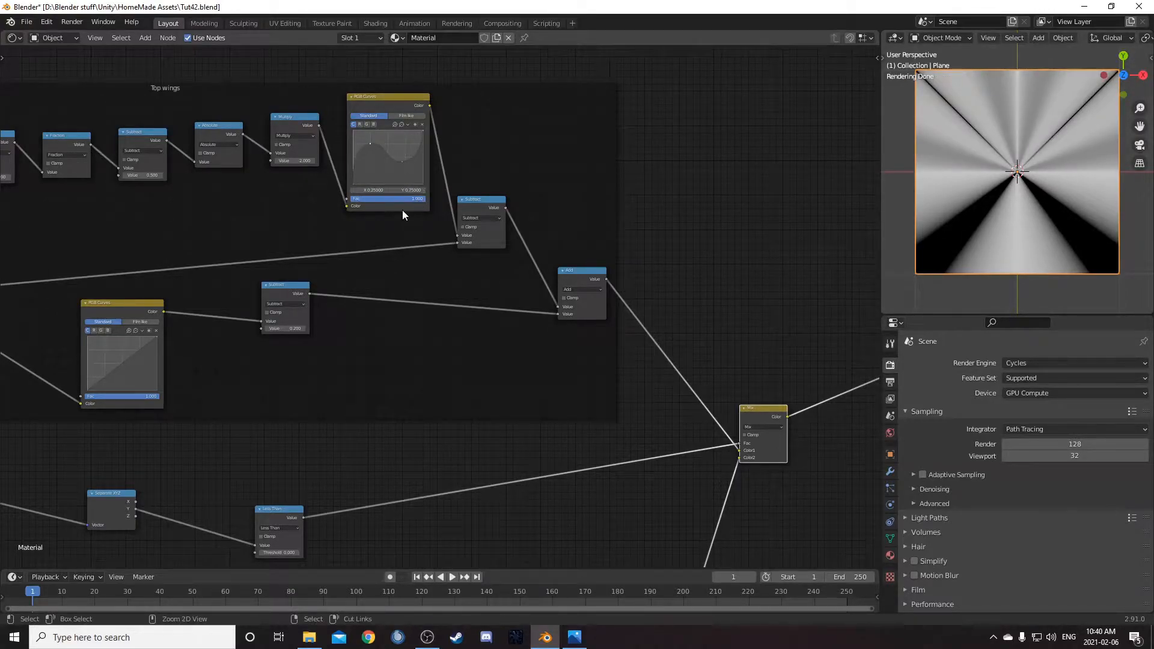
- Reconnect the Less Than node's Value output to the Mix node's Fac input and preview the Mix result again
scroll(419, 263, "down", 2)
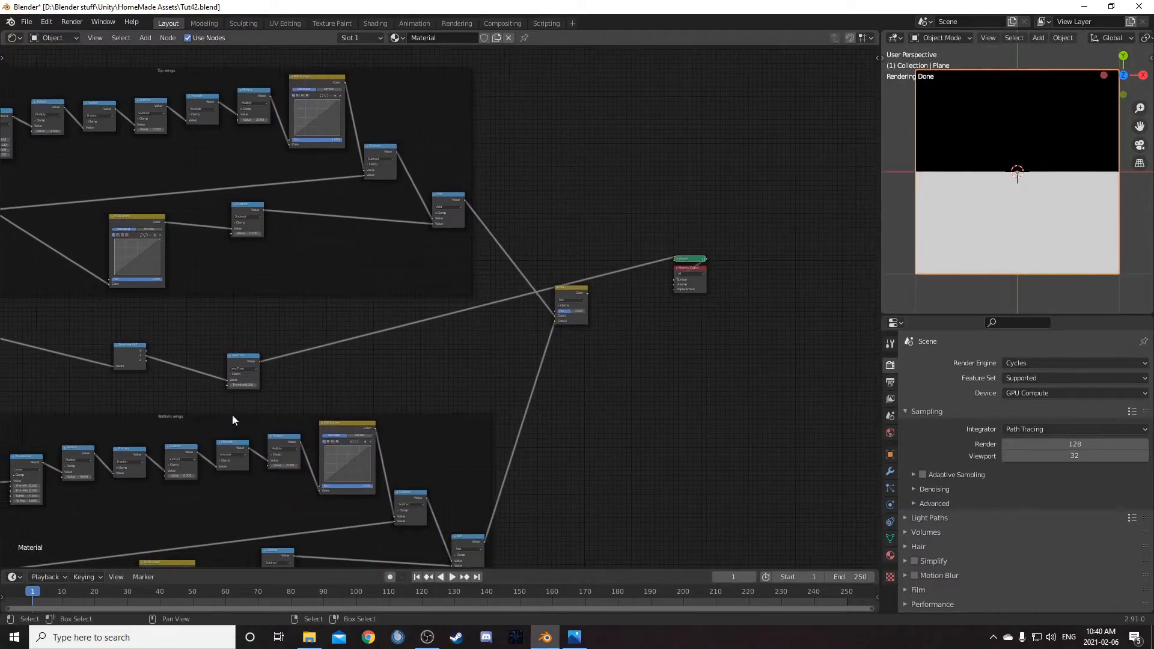
left_click_drag(259, 362, 554, 311)
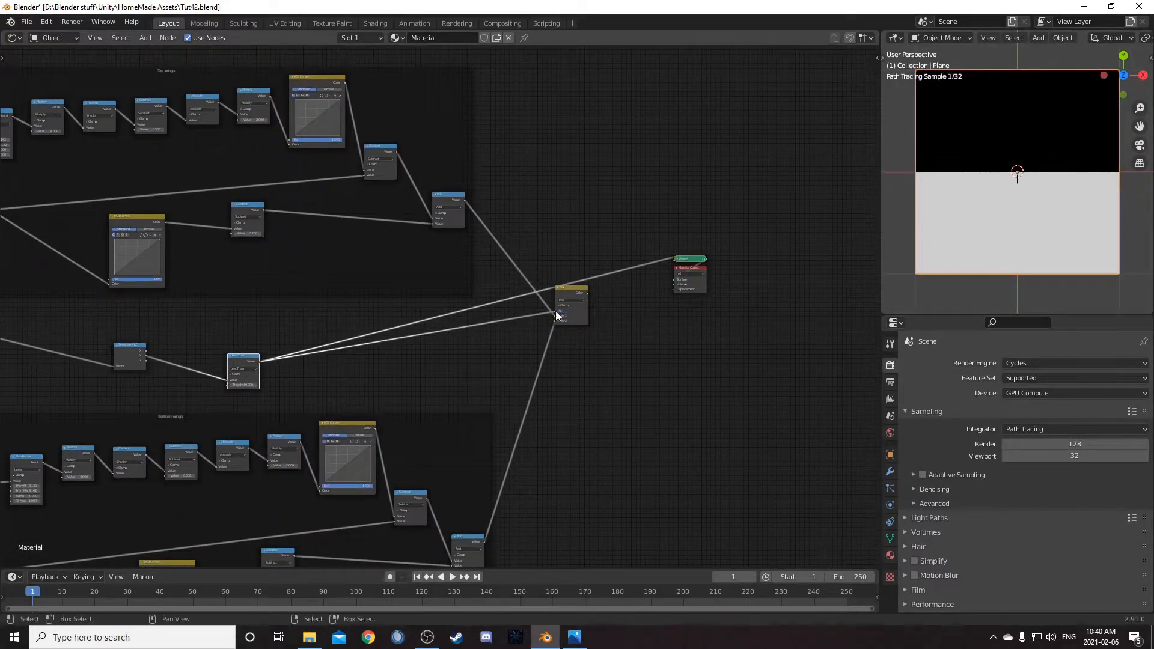
left_click(571, 294, "ctrl+shift")
- Tidy the mask nodes' placement and join the Separate XYZ and Less Than nodes in a new frame
scroll(570, 294, "up", 4)
middle_click_drag(612, 381, 505, 349)
left_click_drag(64, 340, 89, 309)
scroll(142, 303, "down", 2)
middle_click_drag(18, 269, 230, 223)
left_click_drag(200, 229, 462, 276)
key("ctrl+j")
- Label the new frame "Wing seperation"
key("n")
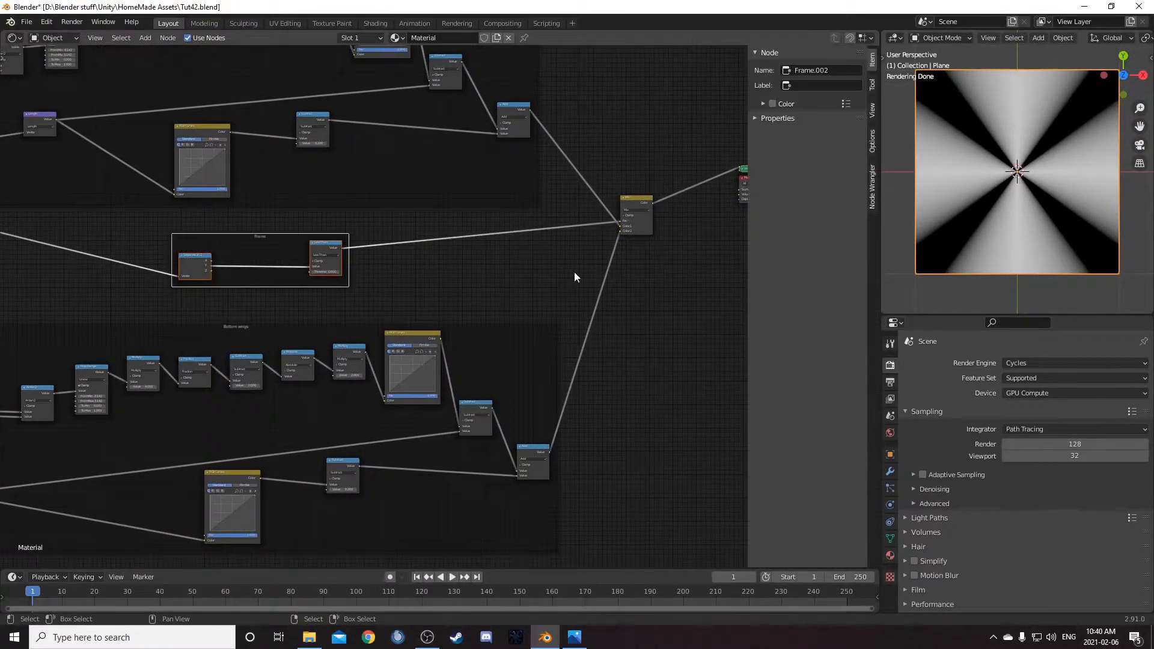
left_click(804, 87)
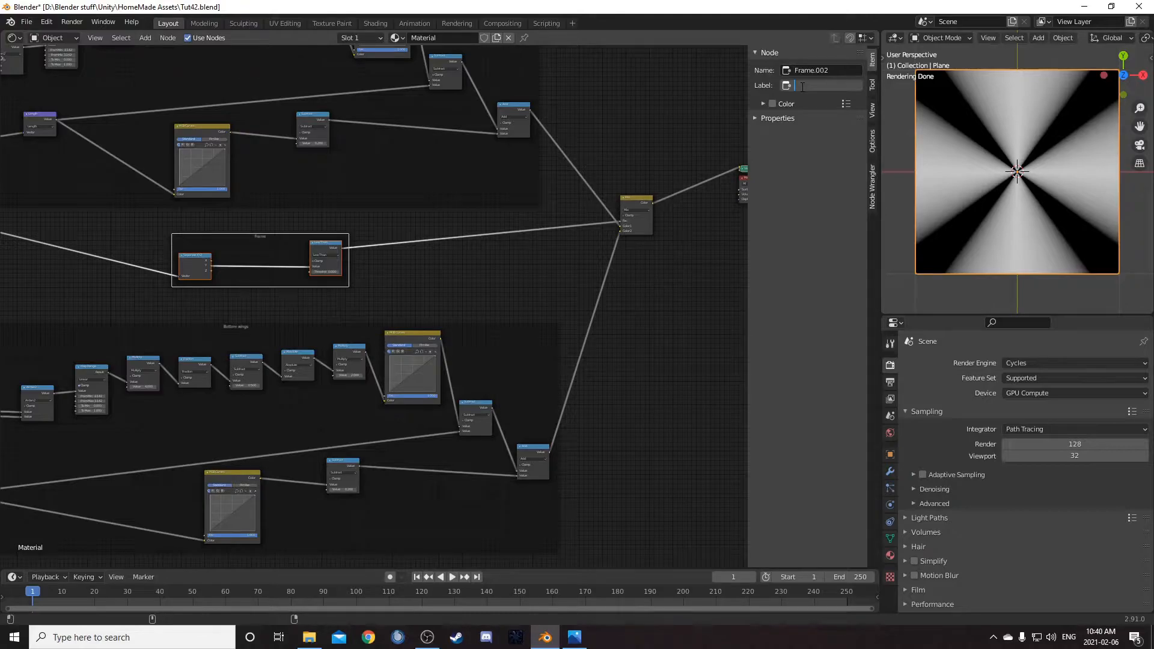
type("Wing seperation")
key("Return")
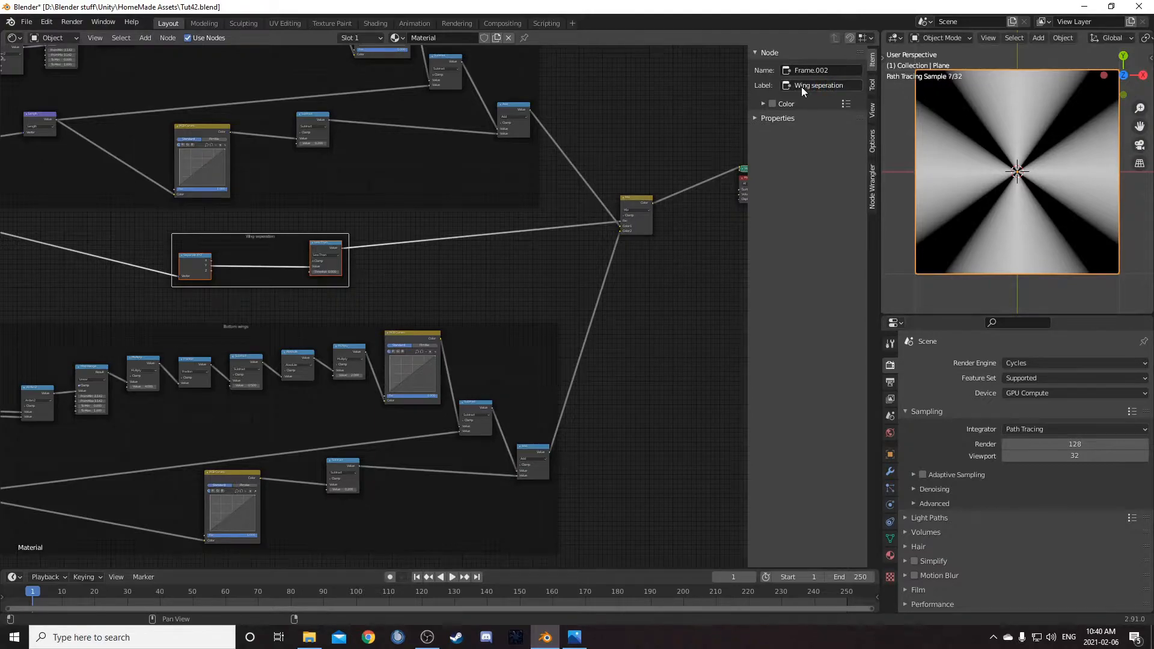
key("n")
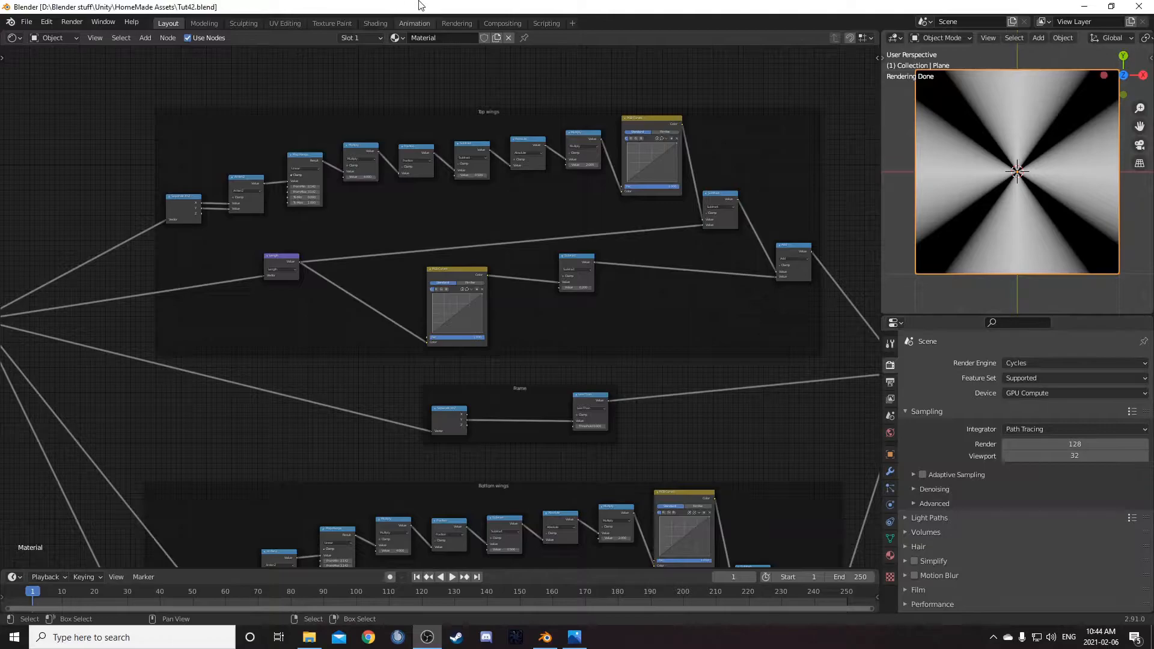
- Shape the lower RGB Curves in the Top wings frame into an arch ending at X 1, Y 0, with a point near X 0.295, Y 0.525
scroll(535, 295, "up", 4)
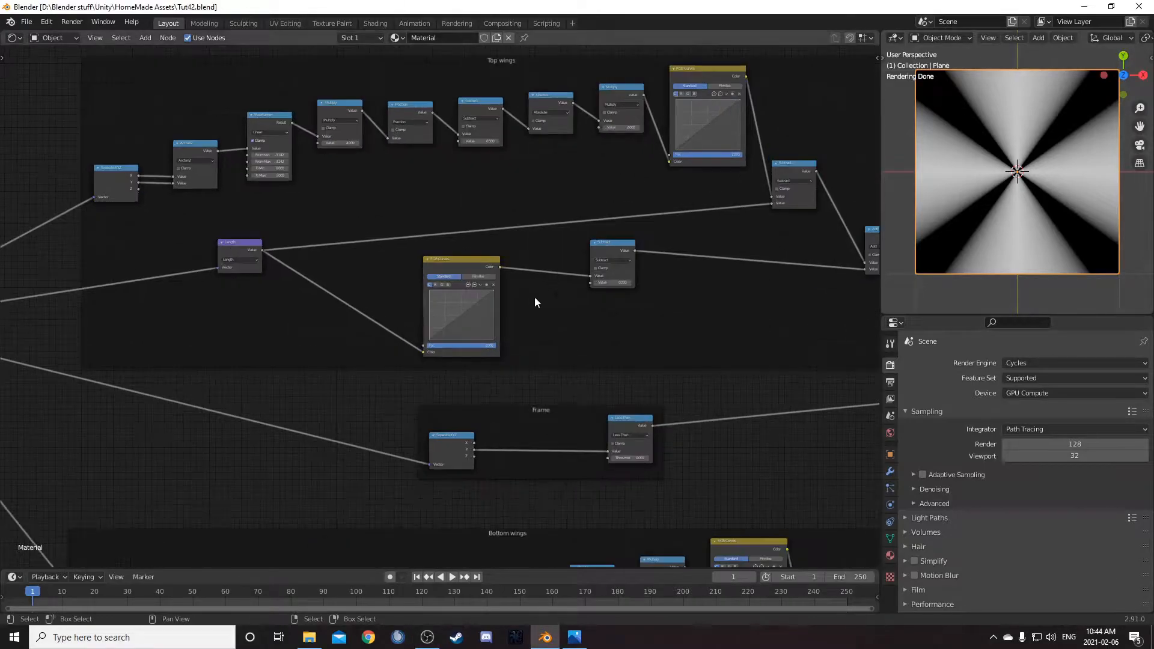
scroll(546, 298, "up", 2)
middle_click_drag(546, 298, 454, 342)
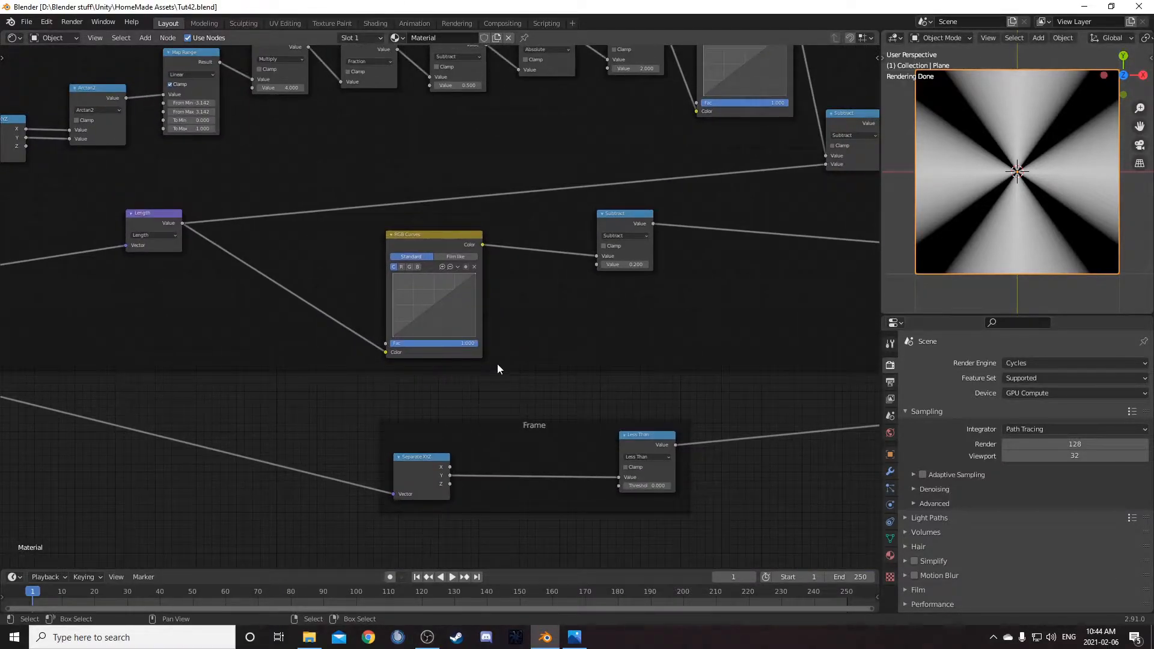
scroll(463, 313, "down", 4)
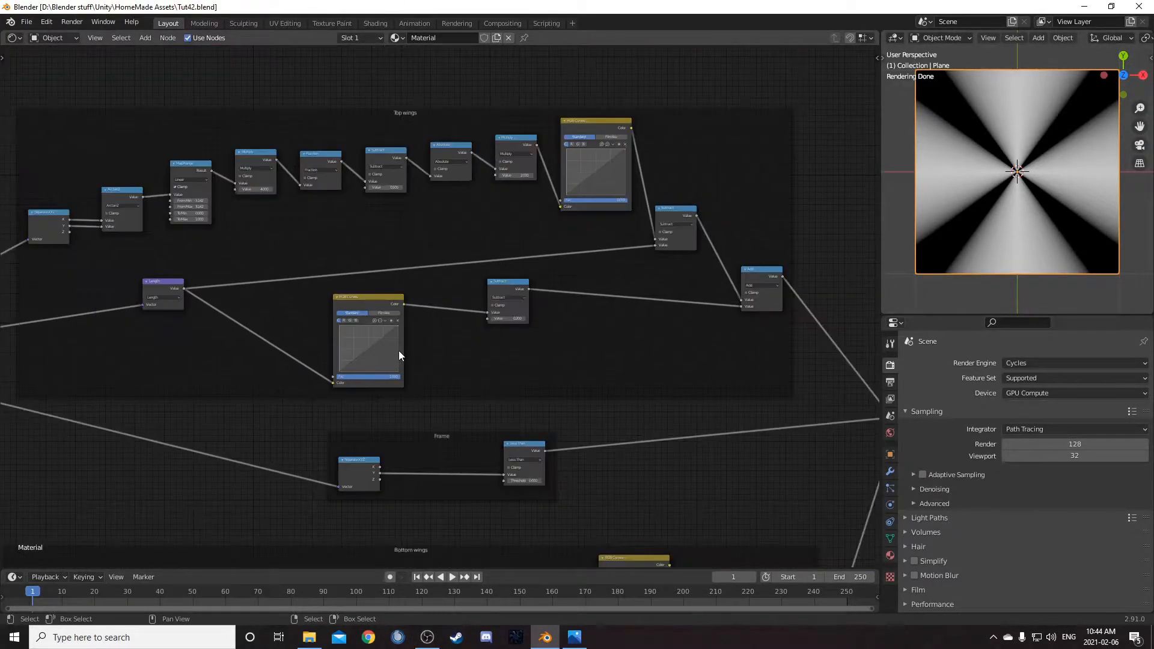
scroll(415, 258, "up", 6)
left_click_drag(352, 292, 355, 287)
scroll(358, 346, "up", 2)
left_click_drag(340, 366, 377, 434)
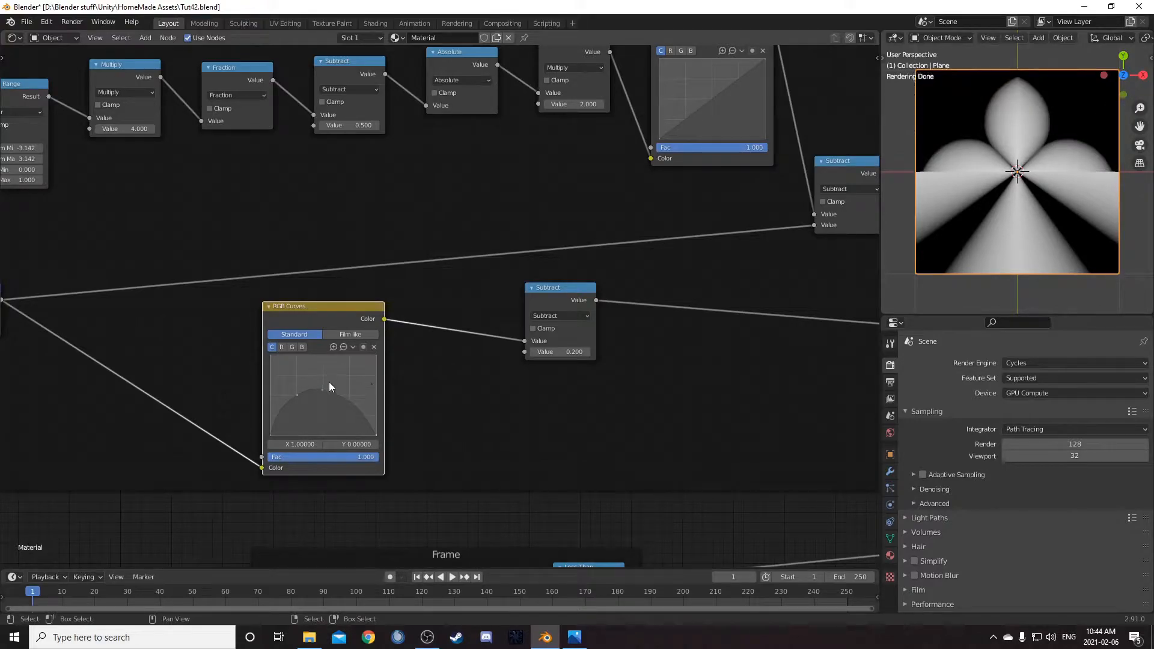
left_click_drag(322, 391, 340, 385)
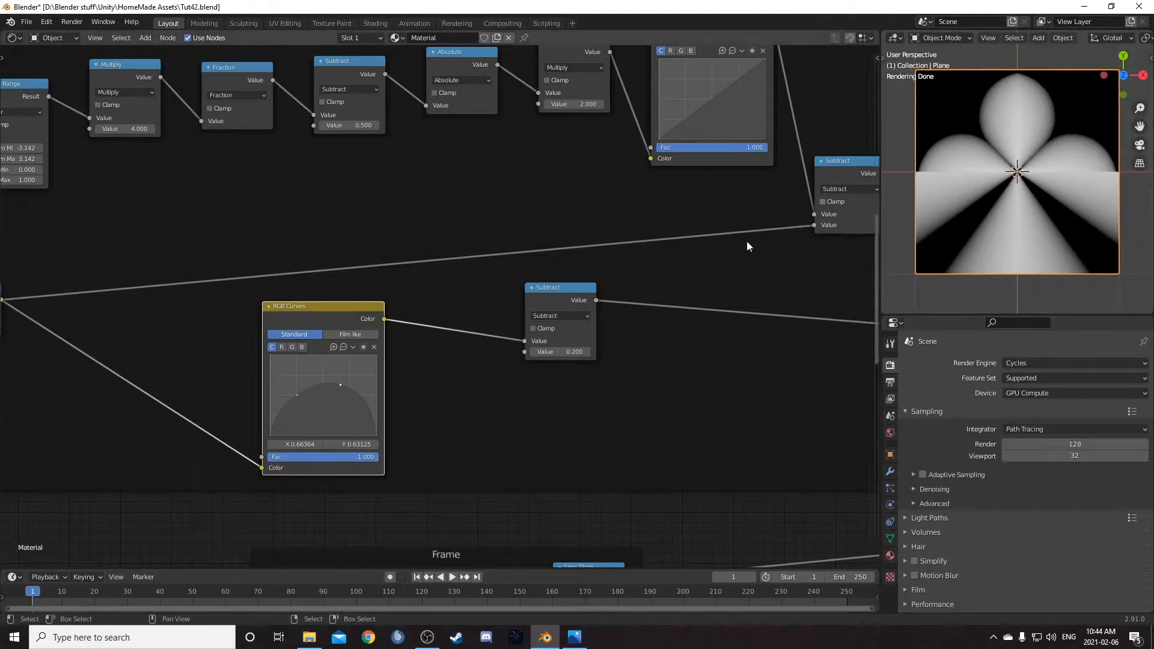
left_click_drag(340, 384, 307, 396)
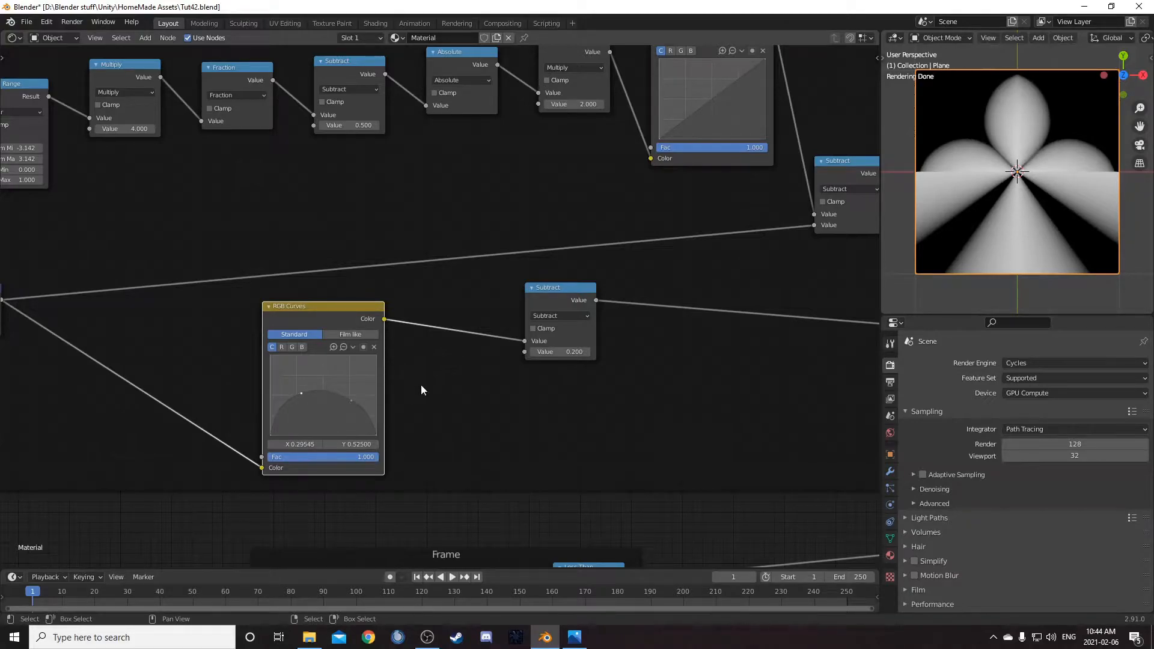
- Shape the lower RGB Curves in the Bottom wings frame into a similar arch, with its end point at X 1, Y 0
scroll(420, 386, "down", 2)
middle_click_drag(442, 382, 395, 331)
middle_click_drag(500, 445, 513, 295)
middle_click_drag(431, 412, 464, 207)
middle_click_drag(335, 521, 330, 252)
scroll(356, 325, "up", 4)
left_click_drag(351, 314, 376, 292)
left_click(422, 259)
left_click_drag(422, 259, 423, 345)
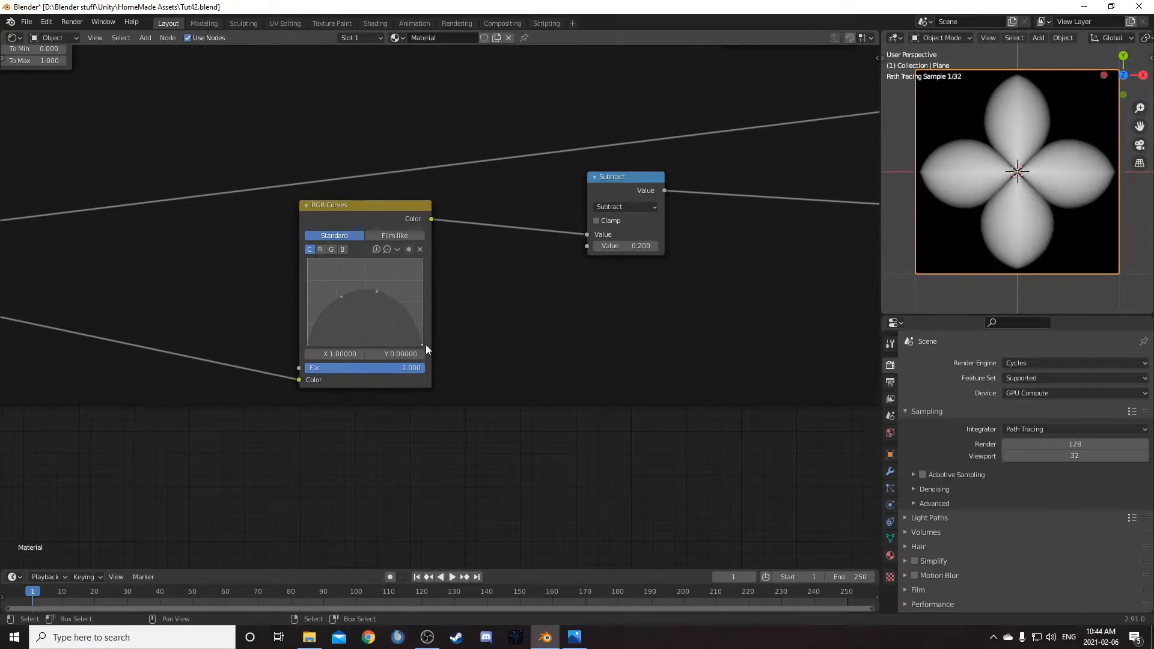
- Insert a Vector Rotate node on the link between the Texture Coordinate node and the Top wings' Separate XYZ node
scroll(619, 302, "down", 2)
middle_click_drag(619, 302, 515, 397)
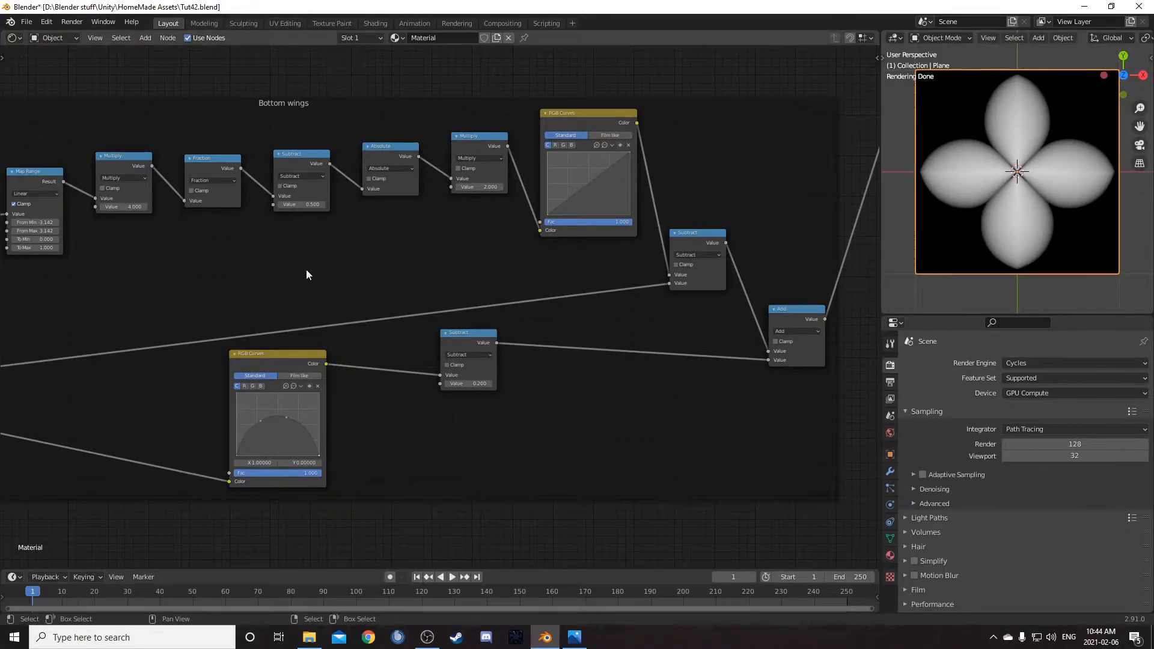
middle_click_drag(189, 240, 376, 294)
scroll(376, 299, "down", 2)
middle_click_drag(329, 269, 389, 320)
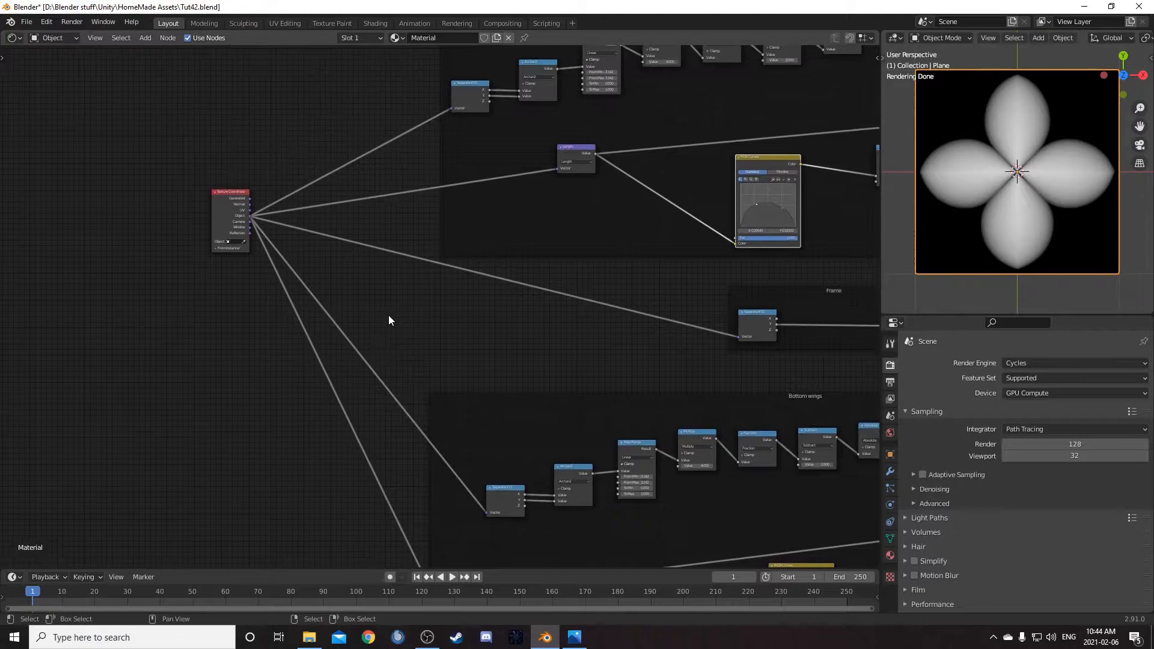
scroll(449, 319, "up", 2)
key("shift+a")
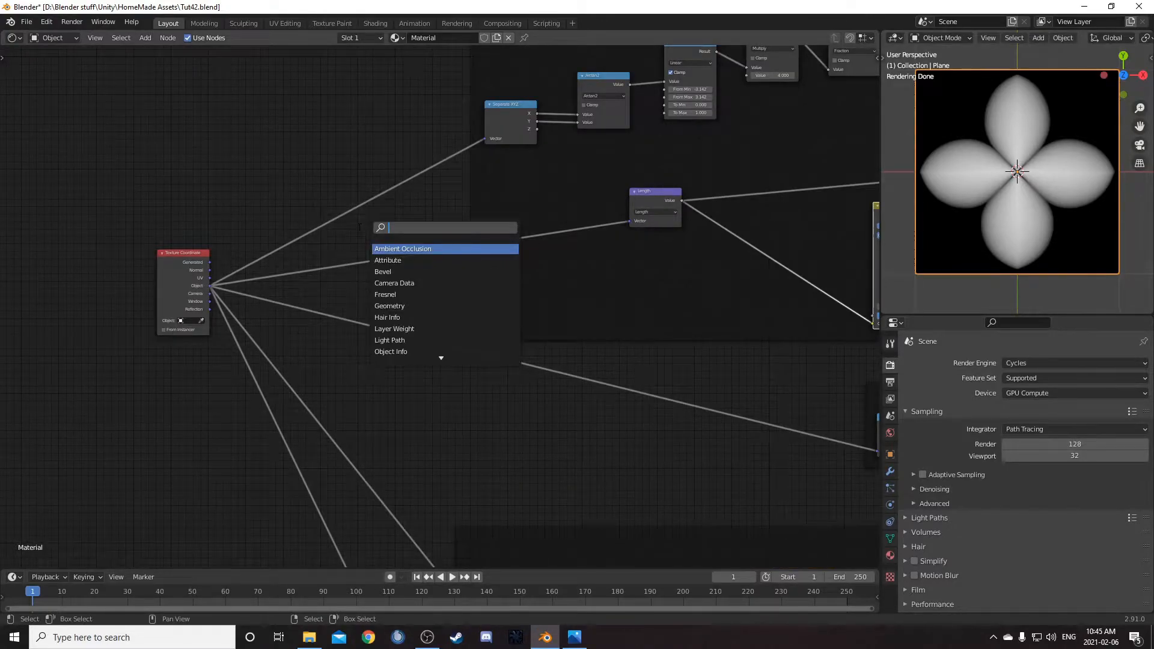
type("vec")
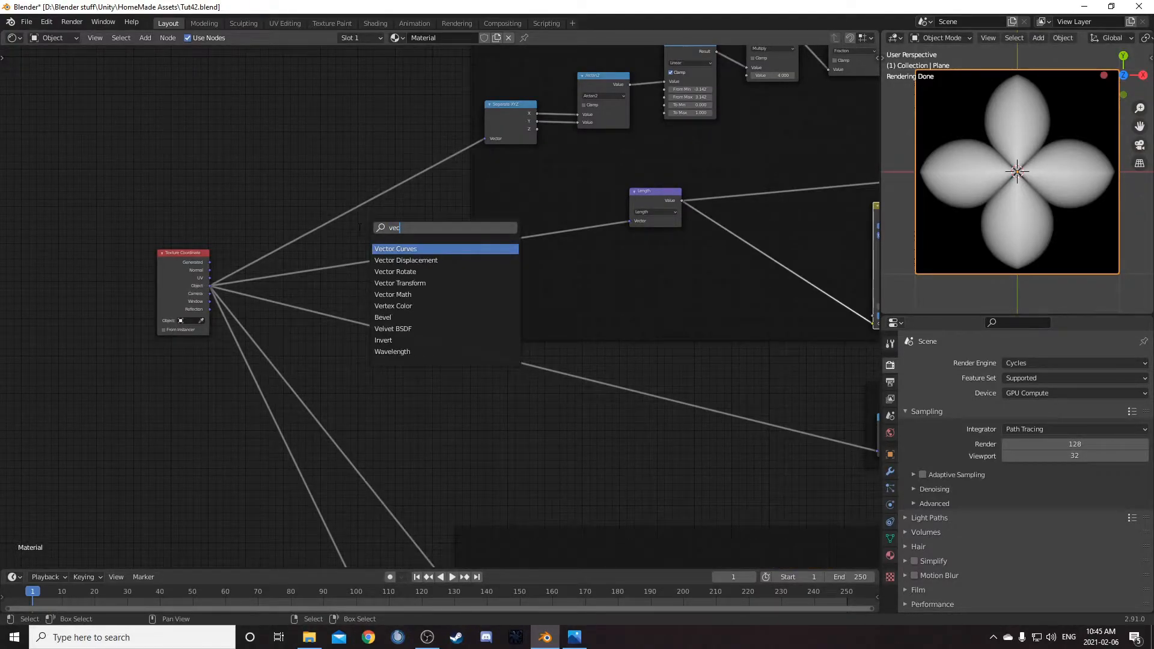
type("or")
key("Down")
key("Down")
key("Return")
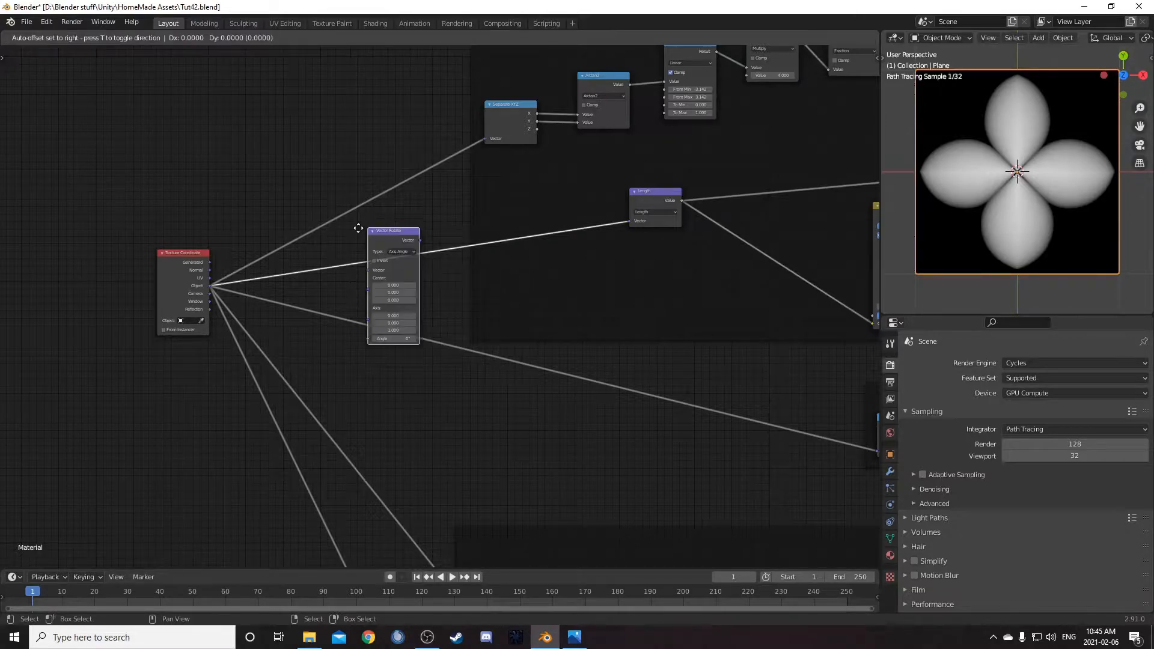
left_click(347, 96)
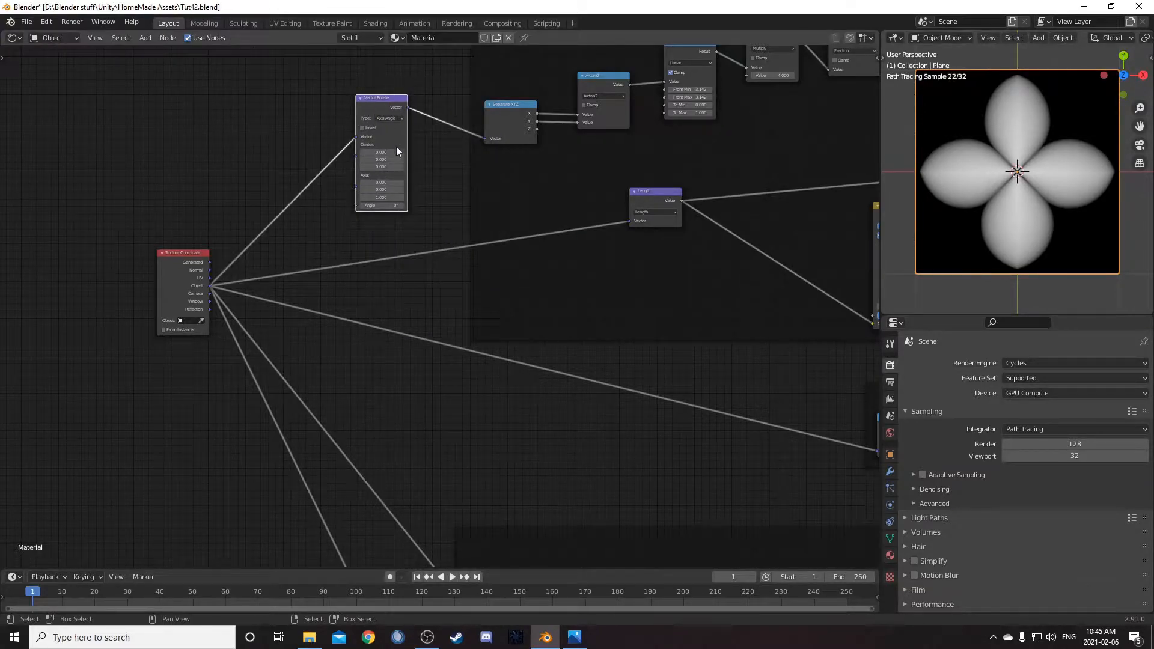
- Set the Vector Rotate node's Angle to 45°
left_click(377, 205)
type("45")
key("Return")
- Duplicate the Vector Rotate node onto the link between the Texture Coordinate node and the Bottom wings' Separate XYZ node
scroll(348, 247, "down", 3)
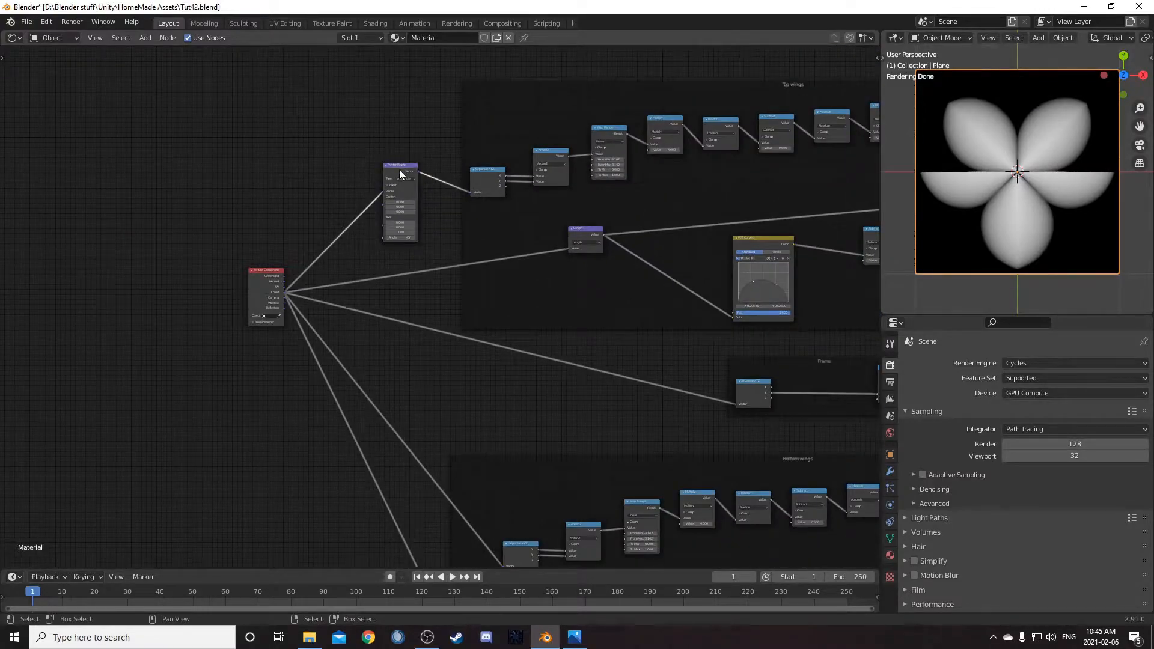
left_click_drag(399, 170, 403, 174)
left_click(407, 409)
- Set the Bottom wings' lower Subtract value to 0.5 and reshape the RGB Curves feeding it, with a point near X 0.605, Y 0.569
middle_click_drag(471, 446, 396, 338)
middle_click_drag(672, 484, 542, 286)
scroll(531, 350, "up", 4)
middle_click_drag(529, 345, 406, 319)
scroll(682, 329, "up", 2)
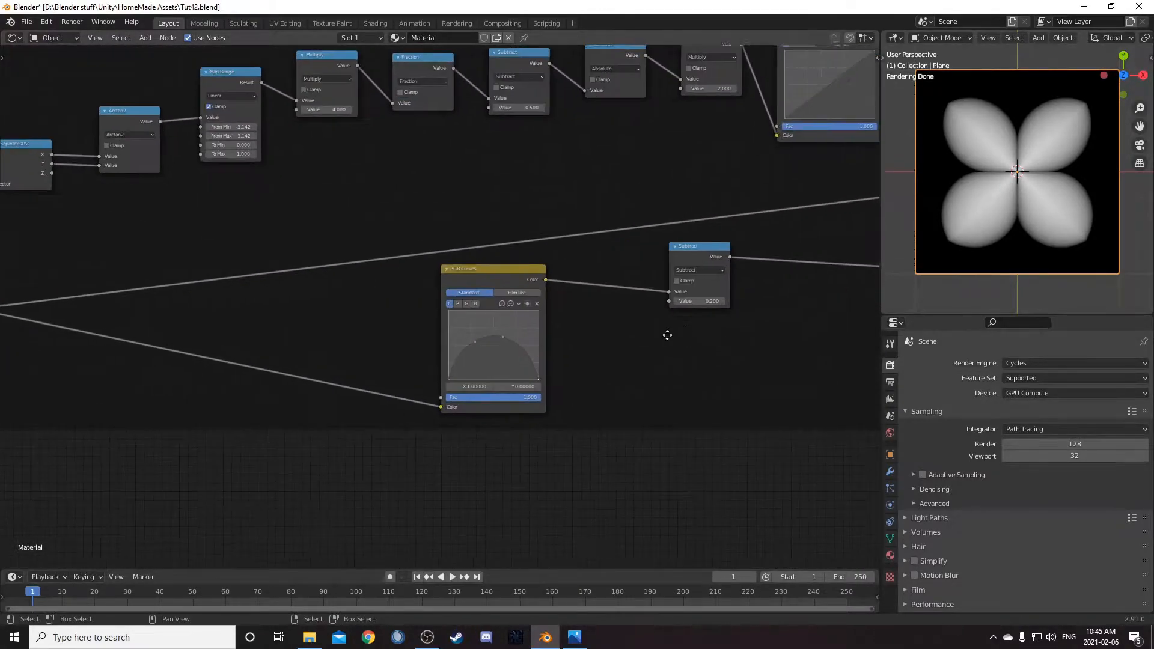
middle_click_drag(682, 329, 588, 319)
left_click_drag(568, 263, 584, 273)
middle_click_drag(624, 330, 553, 334)
left_click(551, 336)
left_click(552, 336)
left_click(553, 338)
middle_click_drag(402, 358, 495, 330)
left_click_drag(302, 378, 371, 337)
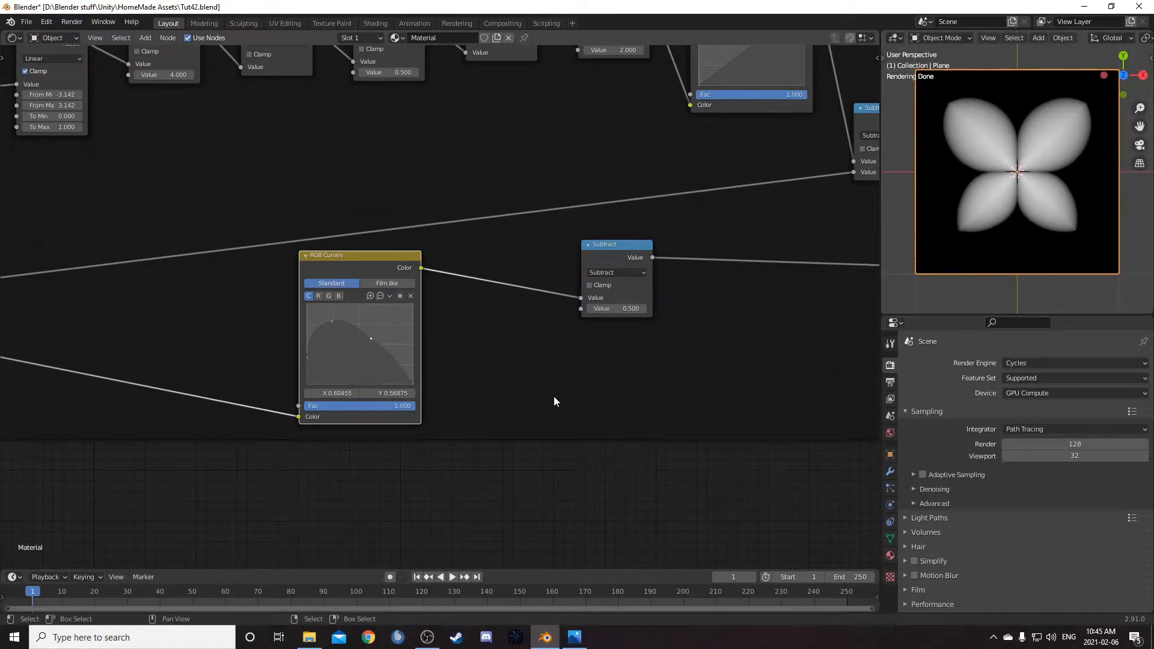
- Fine-tune the lower RGB Curves in the Top wings frame to refine the upper wings' shape
scroll(553, 402, "down", 4)
scroll(523, 355, "up", 5, "shift")
scroll(503, 334, "up", 3)
left_click_drag(304, 305, 227, 265)
scroll(313, 271, "down", 4)
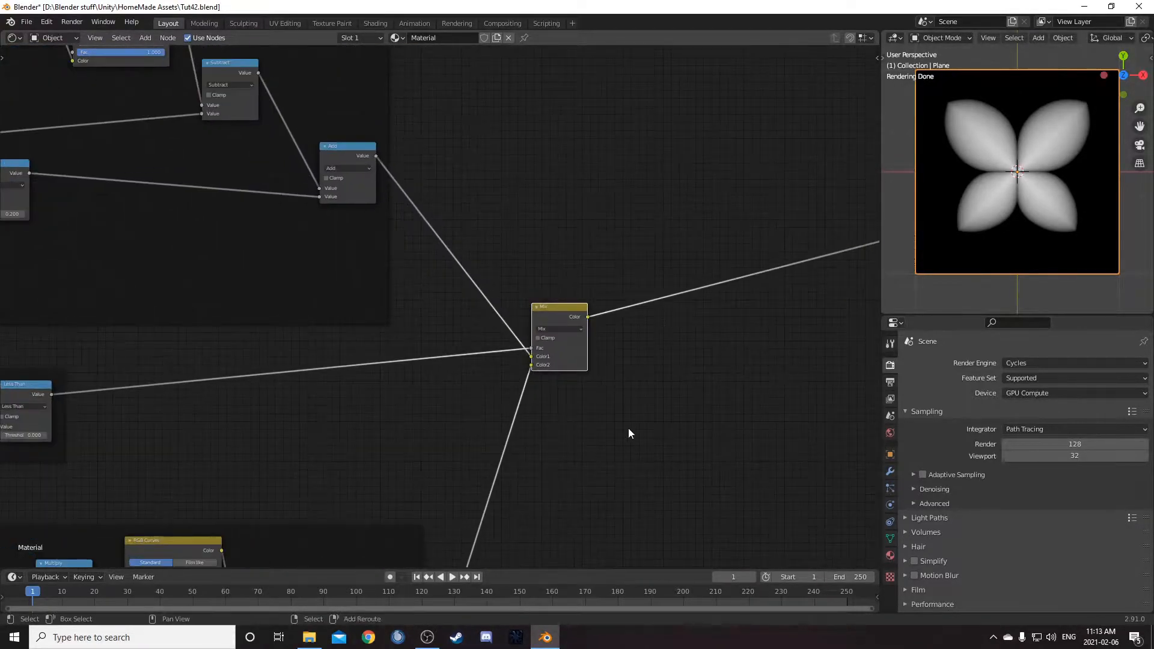
- Insert a ColorRamp node on the link between the Mix node and the Viewer
key("shift+a")
type("colo")
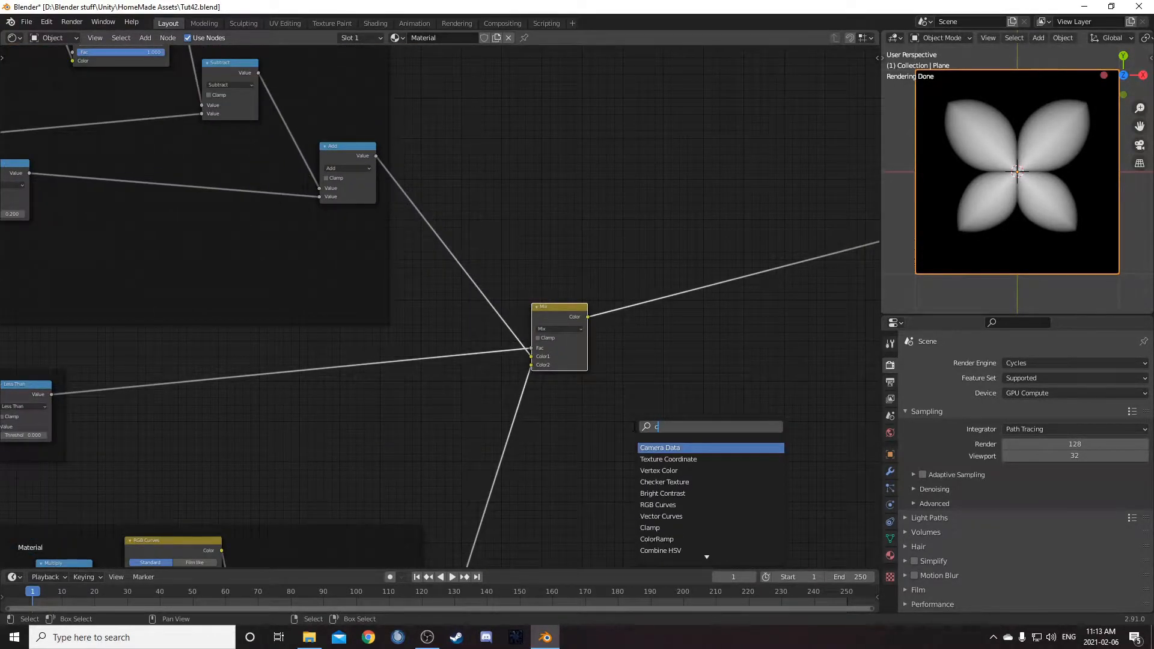
key("Down")
key("Return")
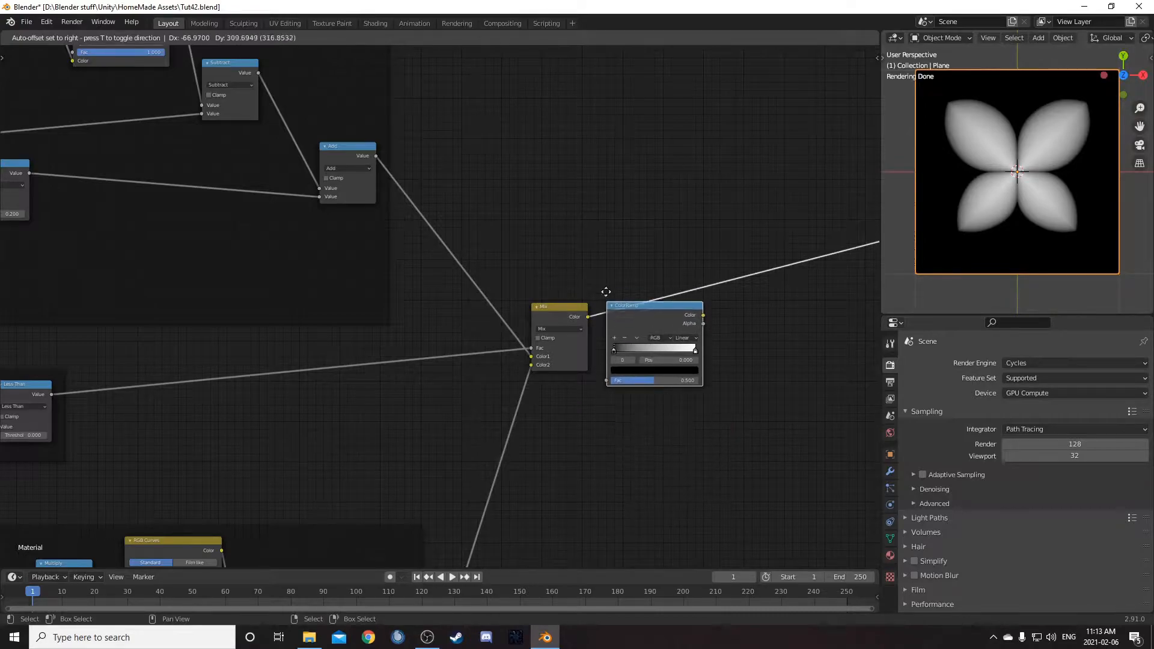
left_click(606, 251)
scroll(688, 242, "up", 2)
scroll(771, 233, "down", 2)
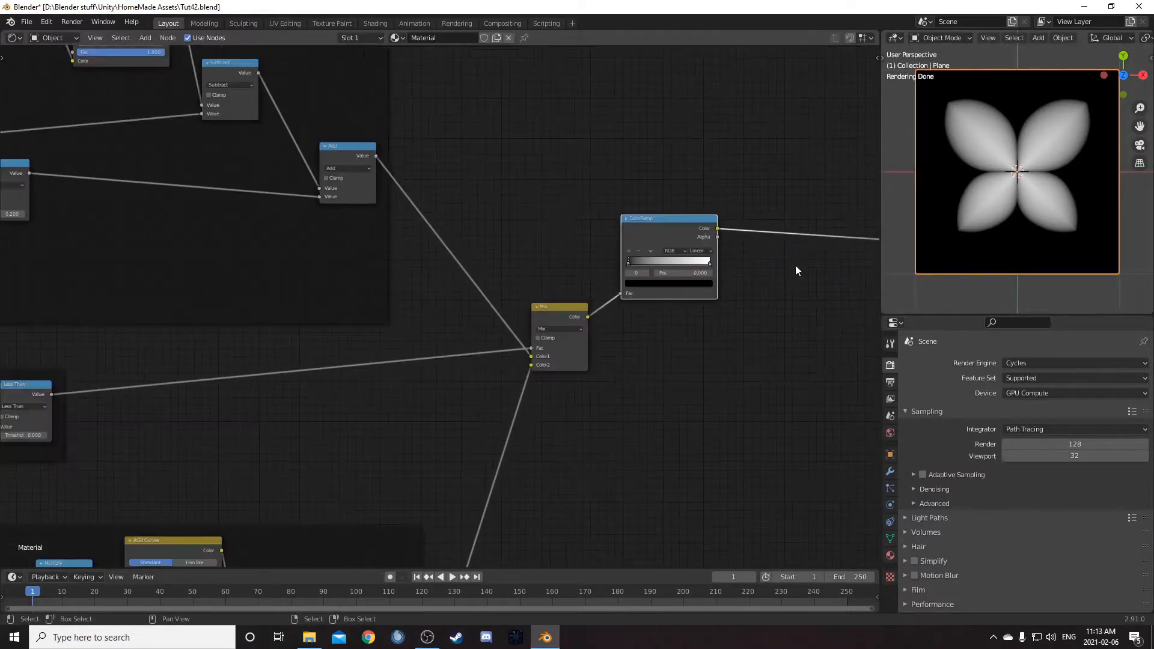
- Duplicate the ColorRamp with its Mix input link kept, place the copy beneath, and move the original further up
key("ctrl+shift+d")
left_click(692, 377)
middle_click_drag(691, 376, 656, 383)
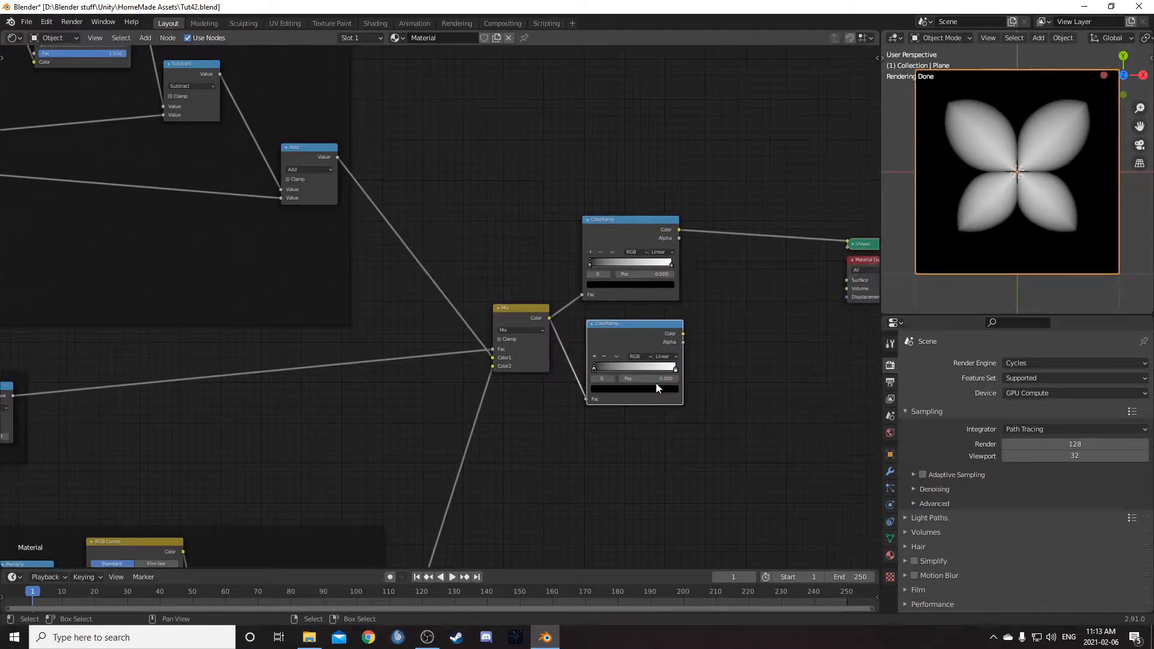
left_click_drag(645, 229, 672, 182)
- Set the position of the upper ColorRamp's white stop to 0.005
scroll(580, 345, "up", 2)
middle_click_drag(591, 353, 489, 376)
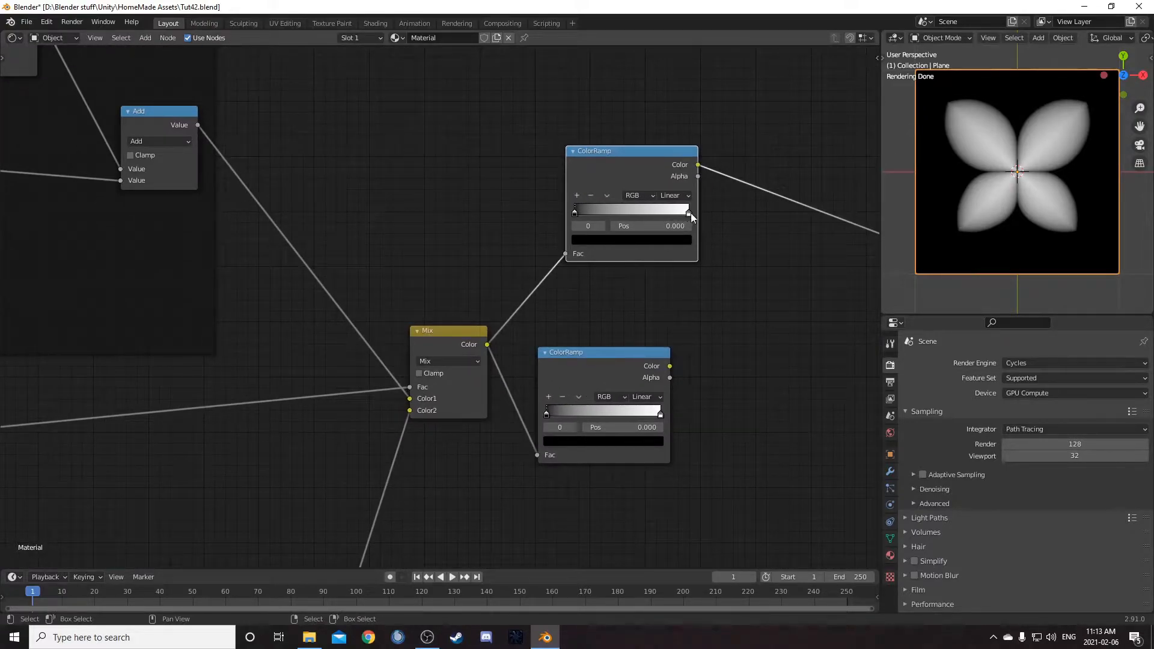
left_click(689, 213)
left_click(658, 230)
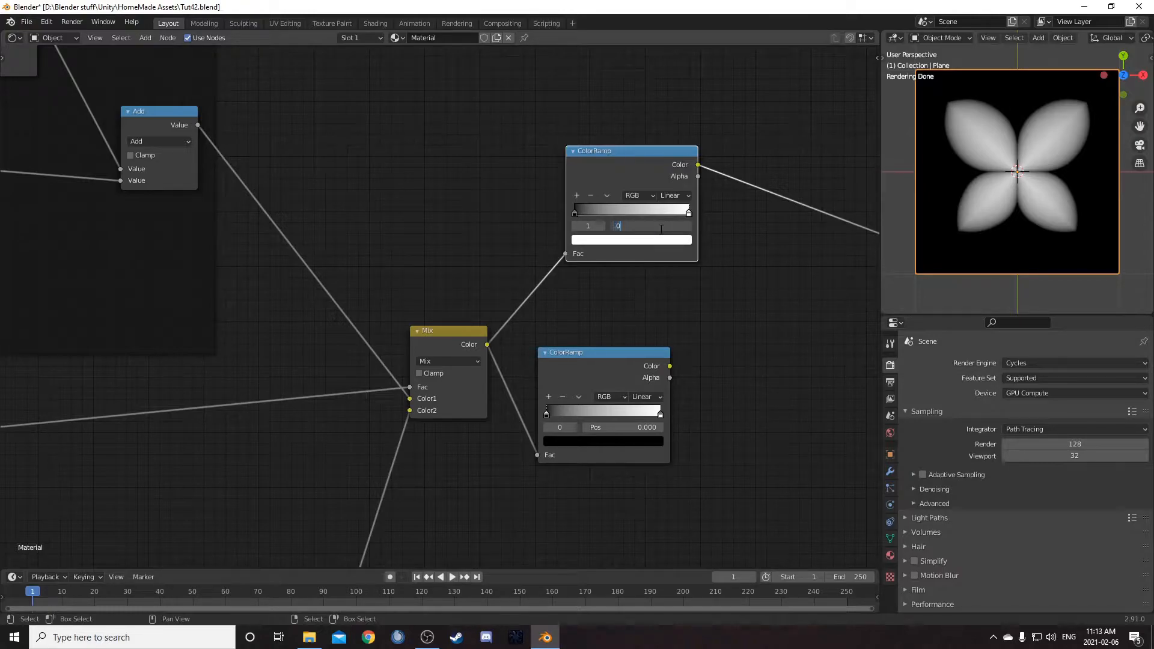
type(".005")
key("Return")
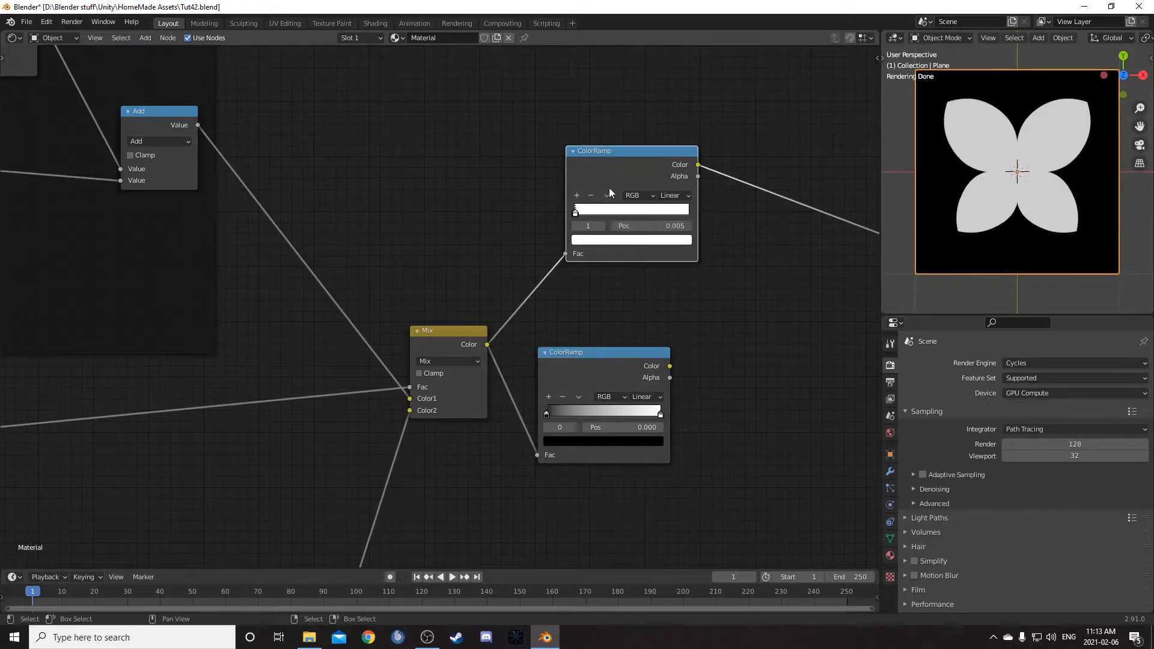
- Move the lower ColorRamp closer beneath the upper one and preview its output through the Viewer
middle_click_drag(626, 327, 512, 315)
left_click_drag(496, 344, 515, 349)
left_click(516, 348)
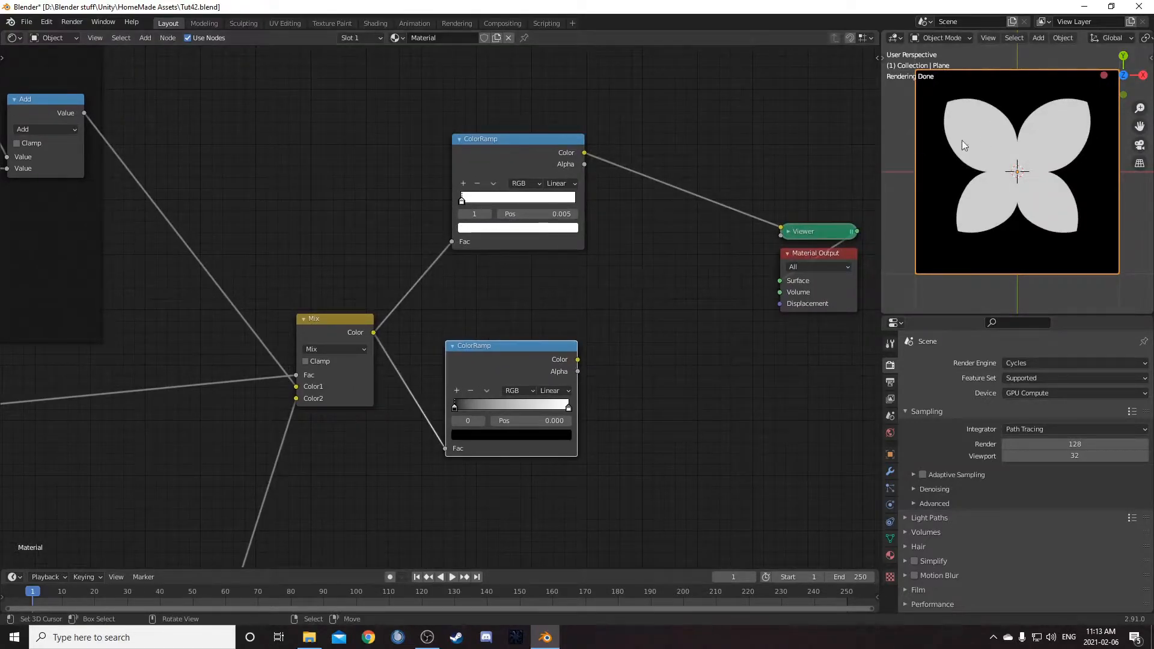
middle_click_drag(521, 402, 499, 362)
left_click(496, 326, "ctrl+shift")
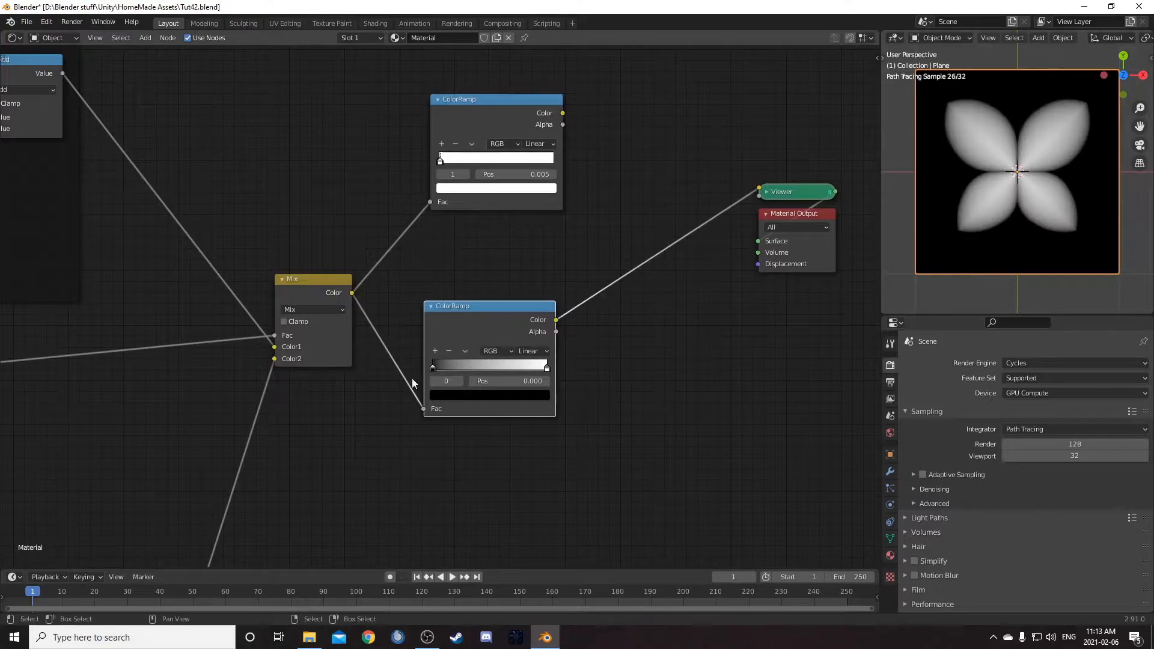
- Reverse the lower ColorRamp to run white to black, with the white stop at 0.130 and the black stop at 0.140
left_click_drag(435, 367, 401, 371)
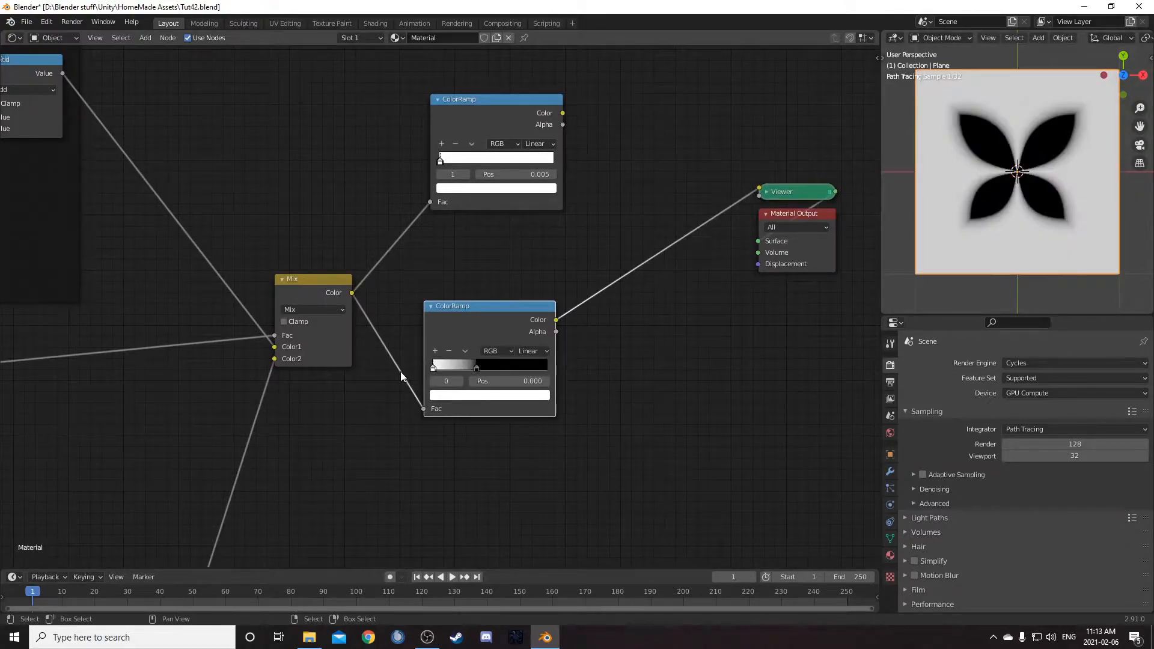
left_click(502, 380)
type("0.03")
key("Return")
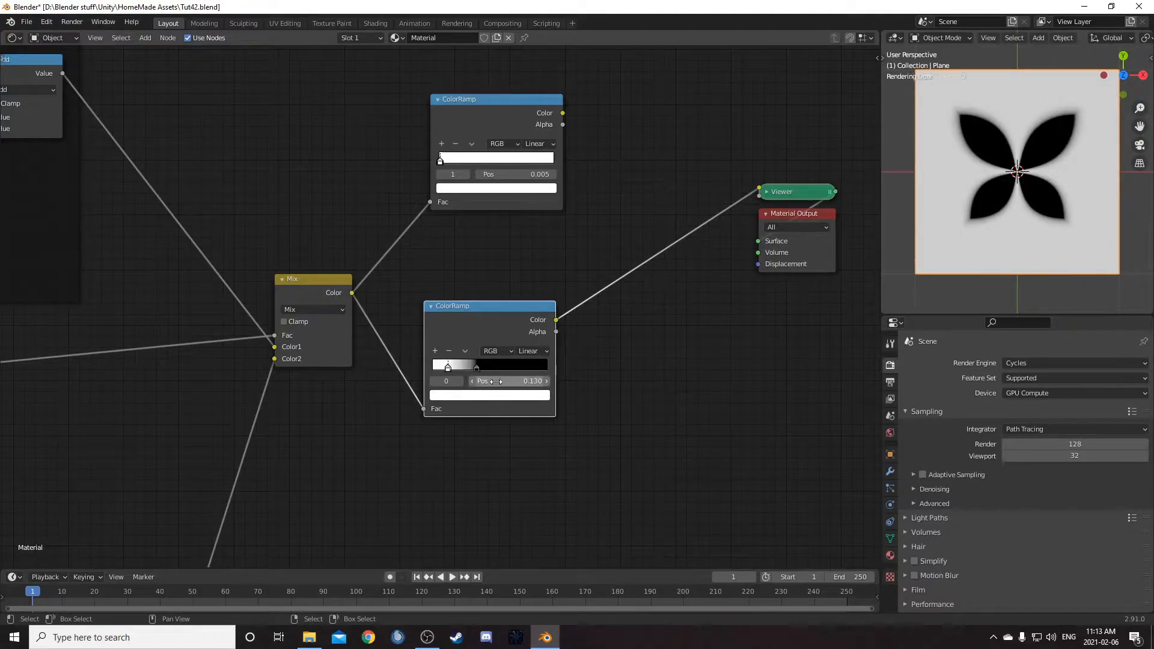
left_click(479, 369)
left_click(499, 381)
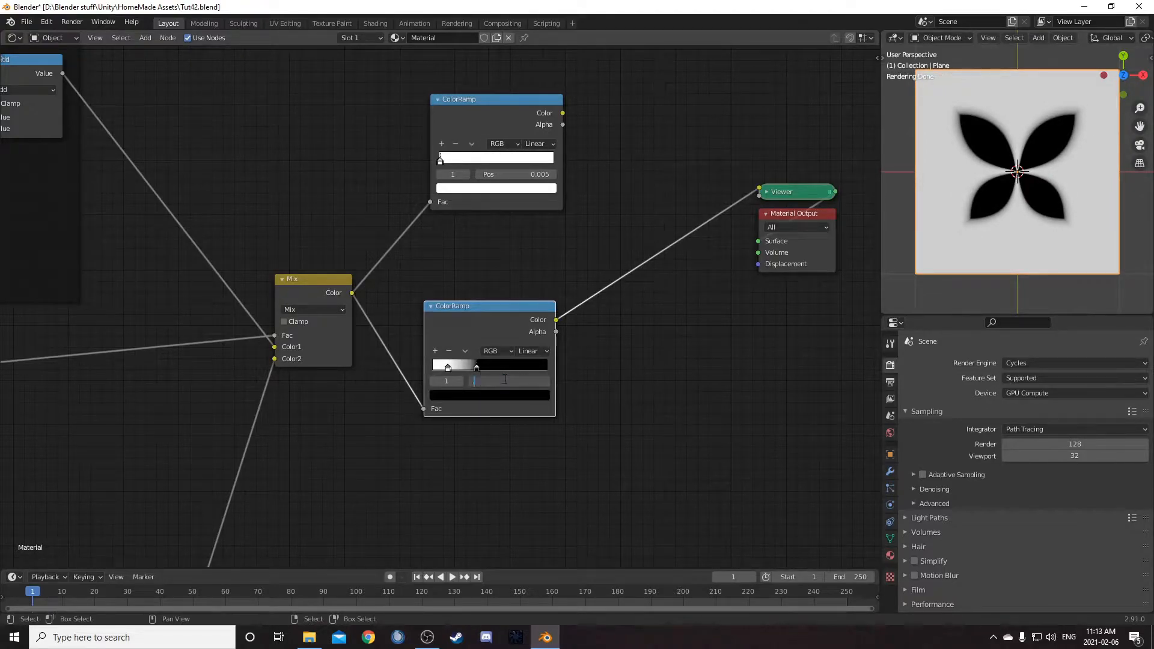
key("Return")
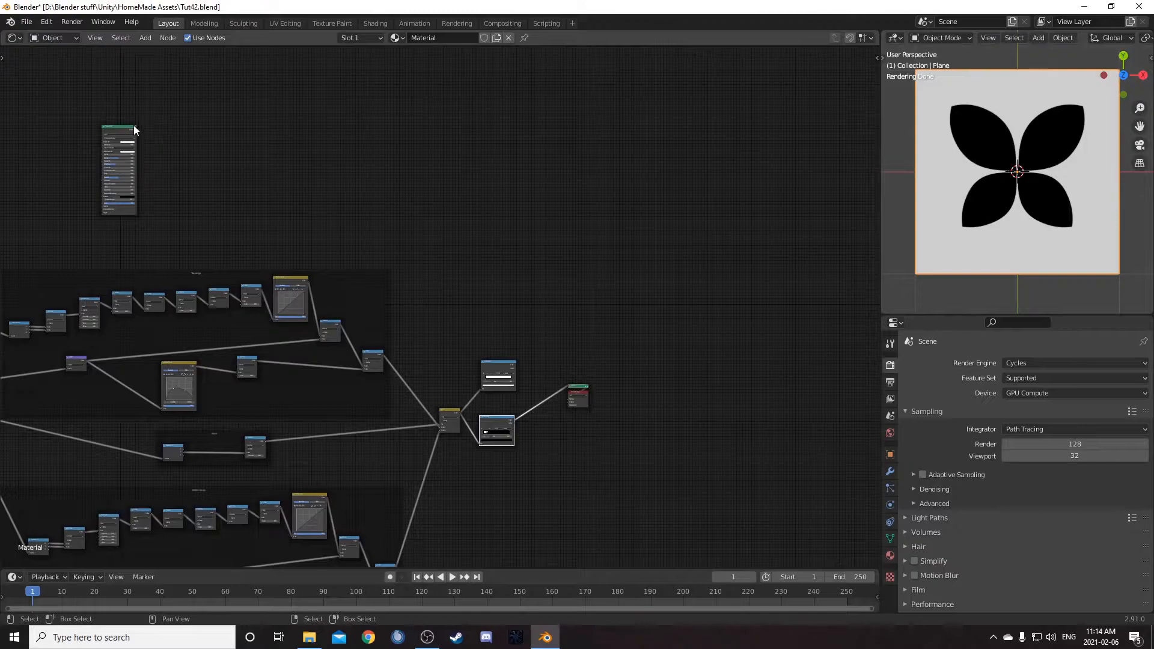
- Bring the Principled BSDF above the ColorRamps and add a Transparent BSDF above it
left_click_drag(133, 125, 540, 220)
scroll(627, 287, "up", 5)
middle_click_drag(646, 289, 594, 366)
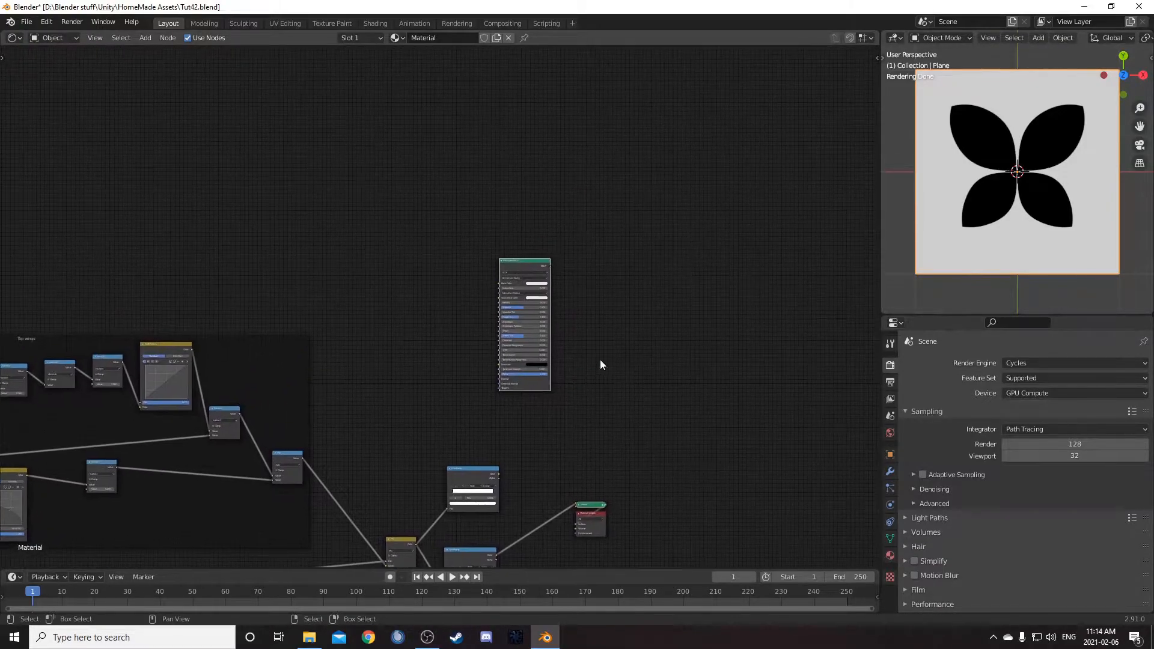
scroll(625, 339, "up", 1)
key("shift+a")
type("tran")
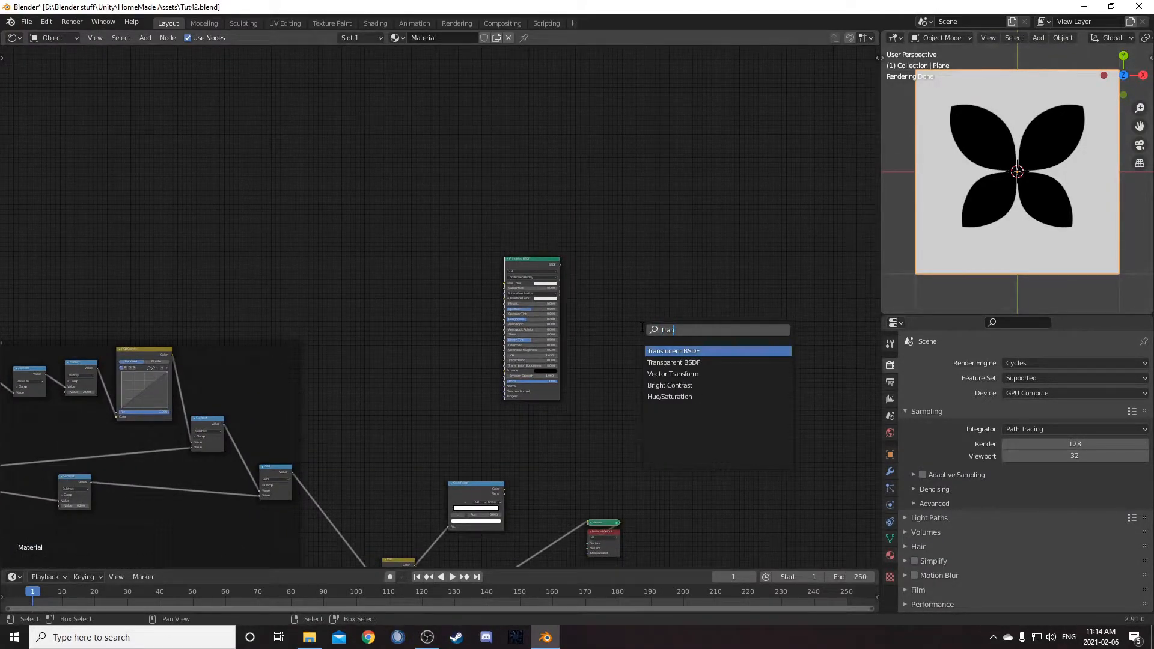
key("Return")
left_click(529, 198)
scroll(597, 273, "up", 1)
scroll(597, 273, "up", 1)
middle_click_drag(630, 274, 573, 208)
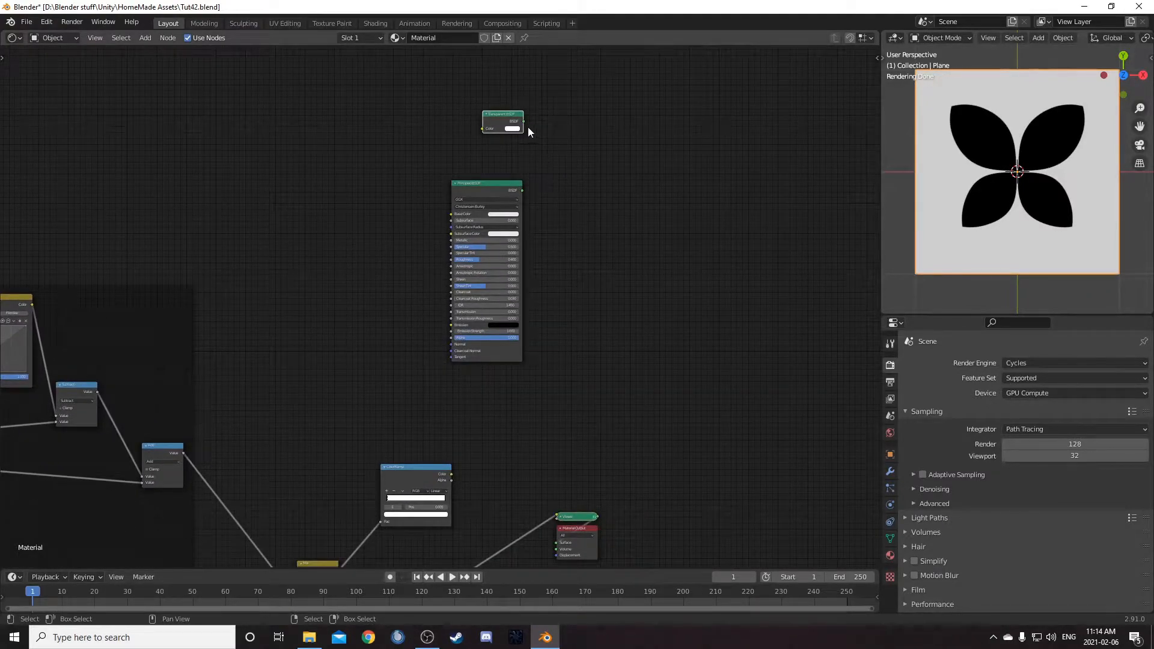
- Combine the Transparent and Principled BSDFs in a Mix Shader driven by the upper ColorRamp, and send it to the Material Output
right_click_drag(529, 128, 511, 198, "ctrl+shift")
scroll(537, 228, "up", 2)
left_click_drag(621, 100, 706, 311)
scroll(701, 378, "down", 5)
middle_click_drag(561, 438, 564, 388)
left_click_drag(454, 412, 599, 268)
left_click(613, 259, "ctrl+shift")
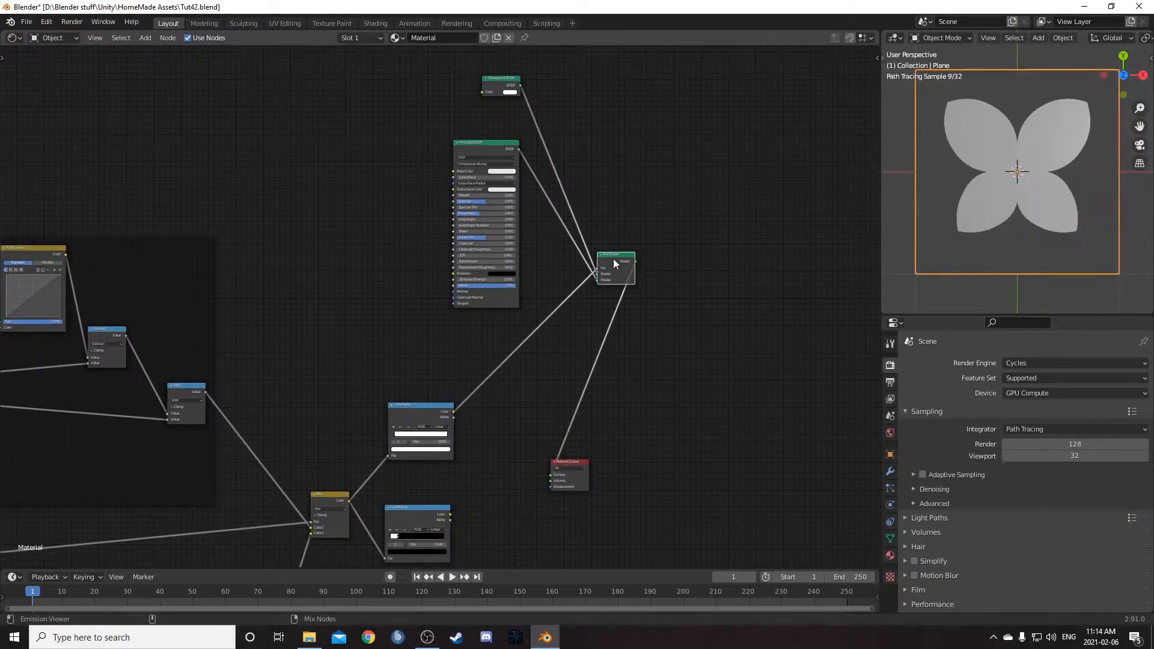
- Add a second plane to the scene and lower it along Z beneath the butterfly plane
middle_click_drag(1102, 196, 983, 259)
scroll(983, 259, "up", 3)
scroll(984, 259, "down", 4)
middle_click_drag(1022, 165, 1007, 183)
key("shift+a")
mouse_move(1007, 183)
left_click(1068, 184)
key("g")
key("z")
left_click(1042, 216)
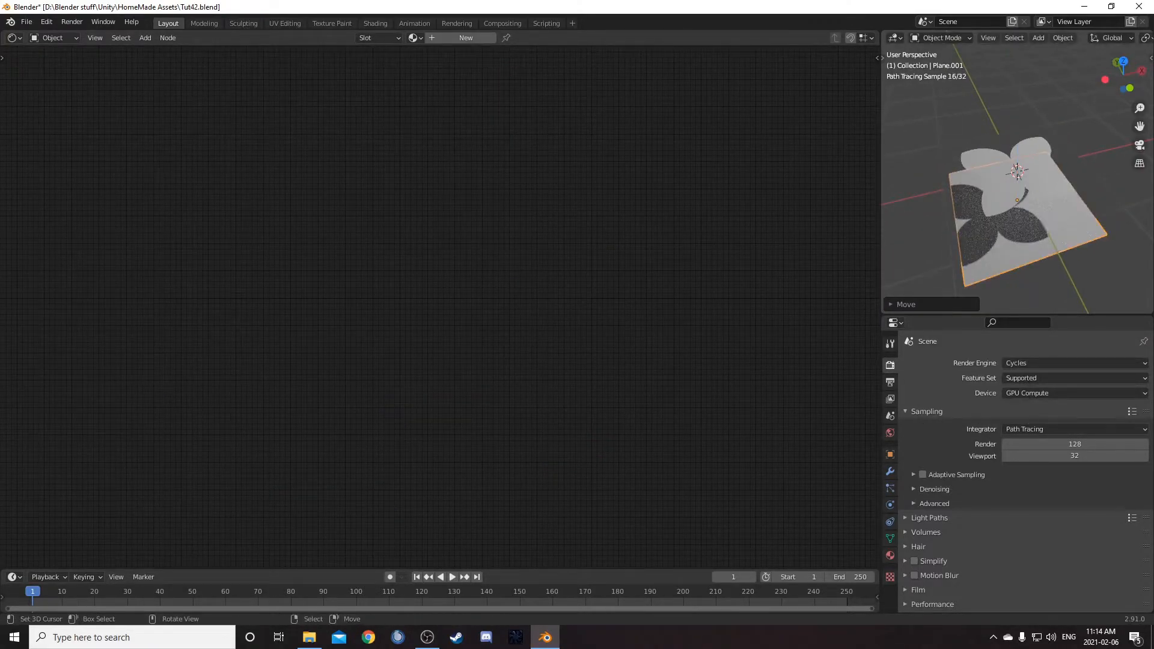
- Scale the new plane up into a large ground surface and reselect the butterfly plane
key("s")
left_click(1082, 69)
middle_click_drag(1047, 185, 1030, 188)
right_click(1030, 188)
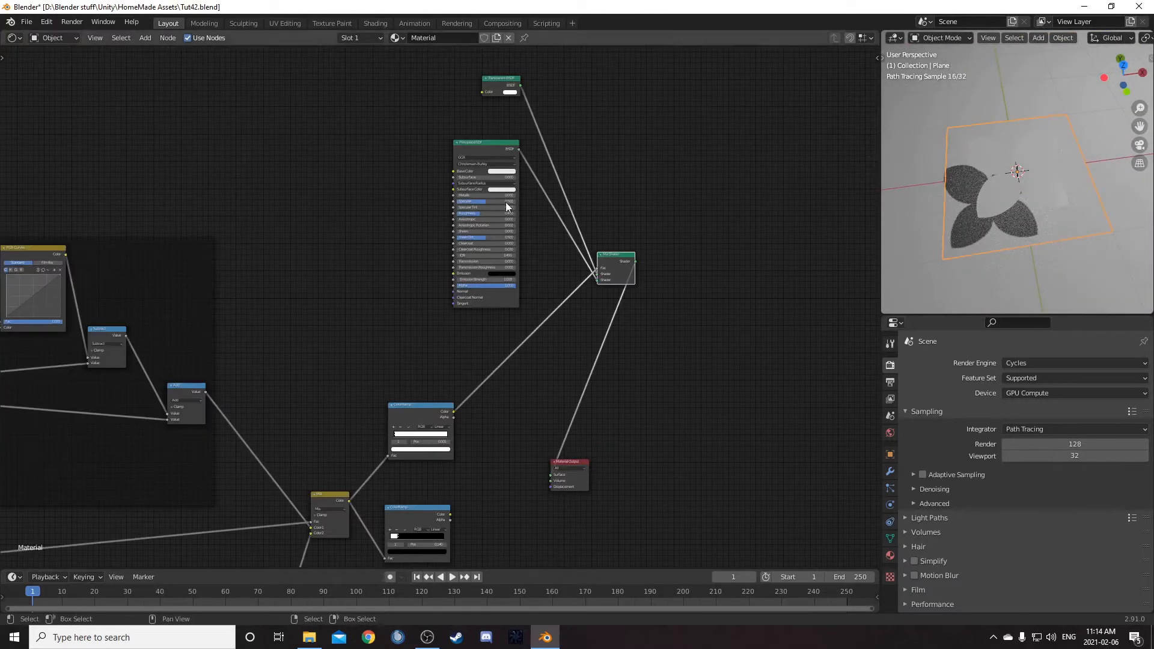
- Darken the Principled BSDF's Base Color to near black and set its Roughness to 1
scroll(505, 202, "down", 2)
left_click(488, 207)
left_click_drag(500, 150, 500, 170)
scroll(996, 234, "up", 3)
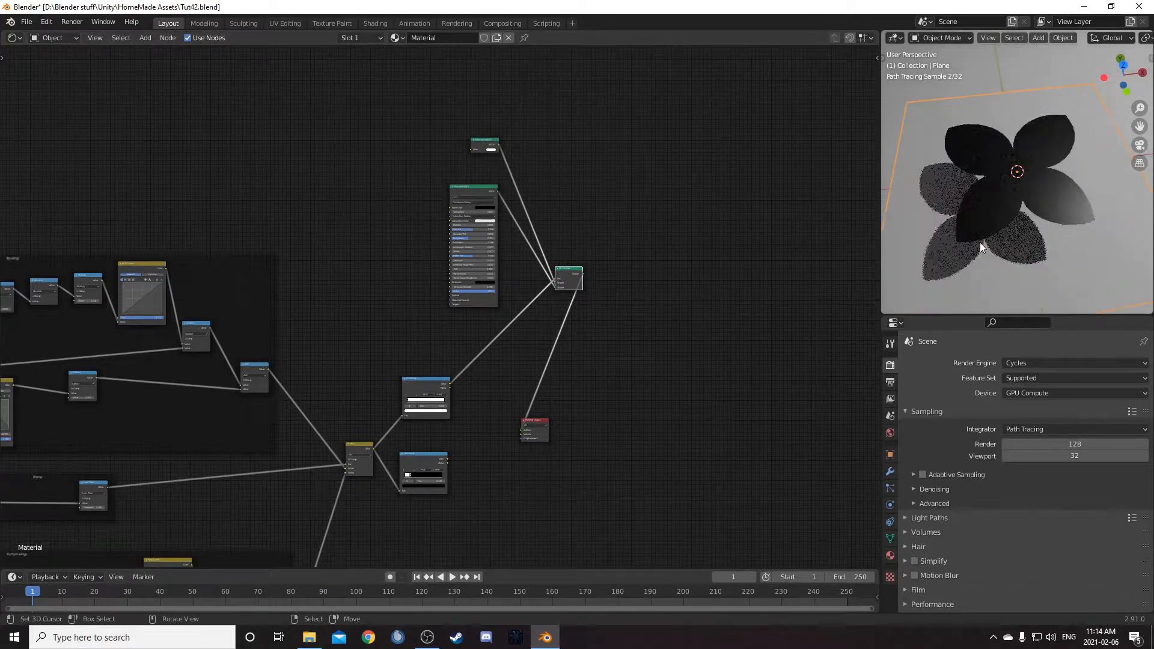
scroll(564, 249, "up", 1)
scroll(564, 252, "up", 3)
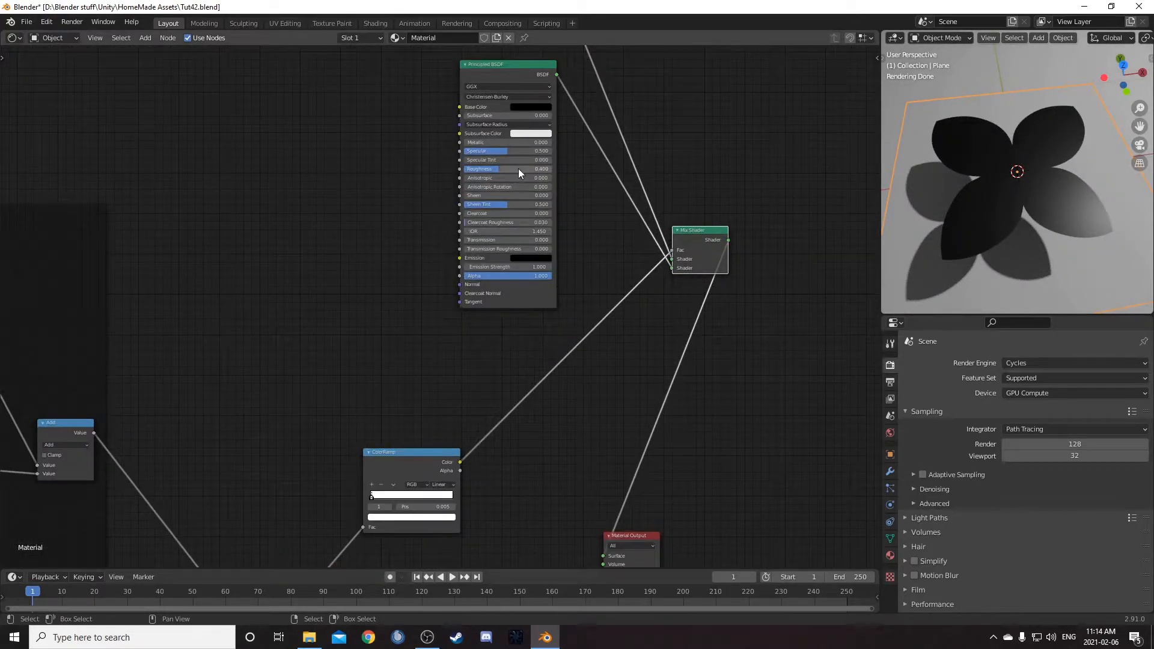
type("1")
key("Return")
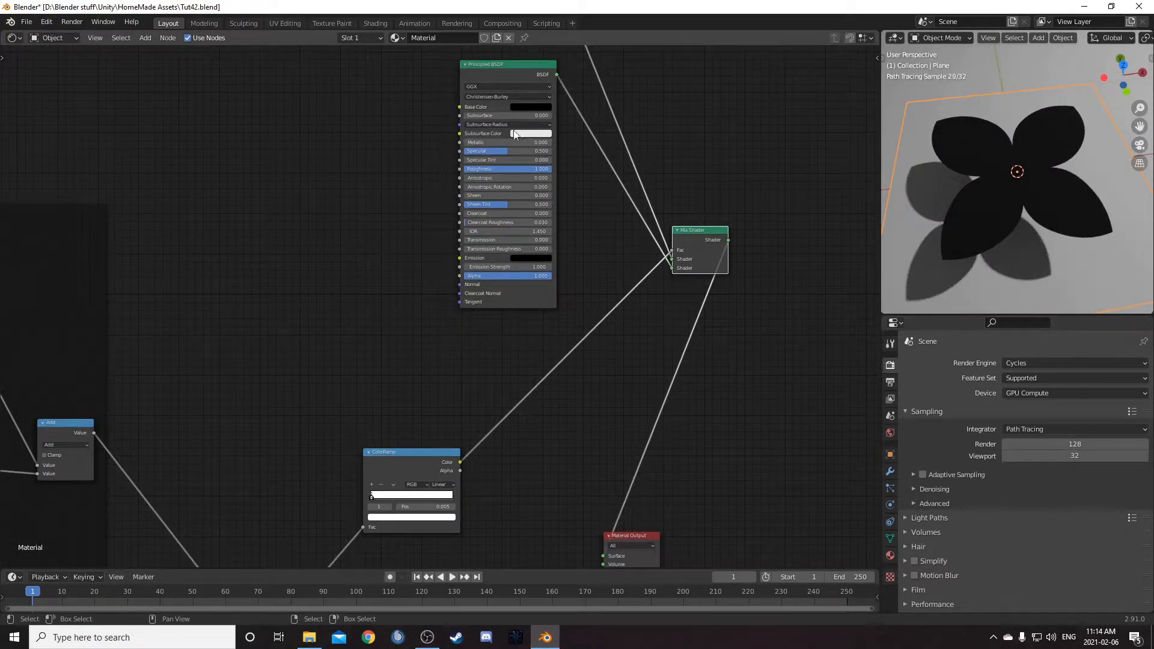
- Set the Principled BSDF's Base Color to the dark brown hex value 35291E
left_click(542, 110)
left_click(572, 182)
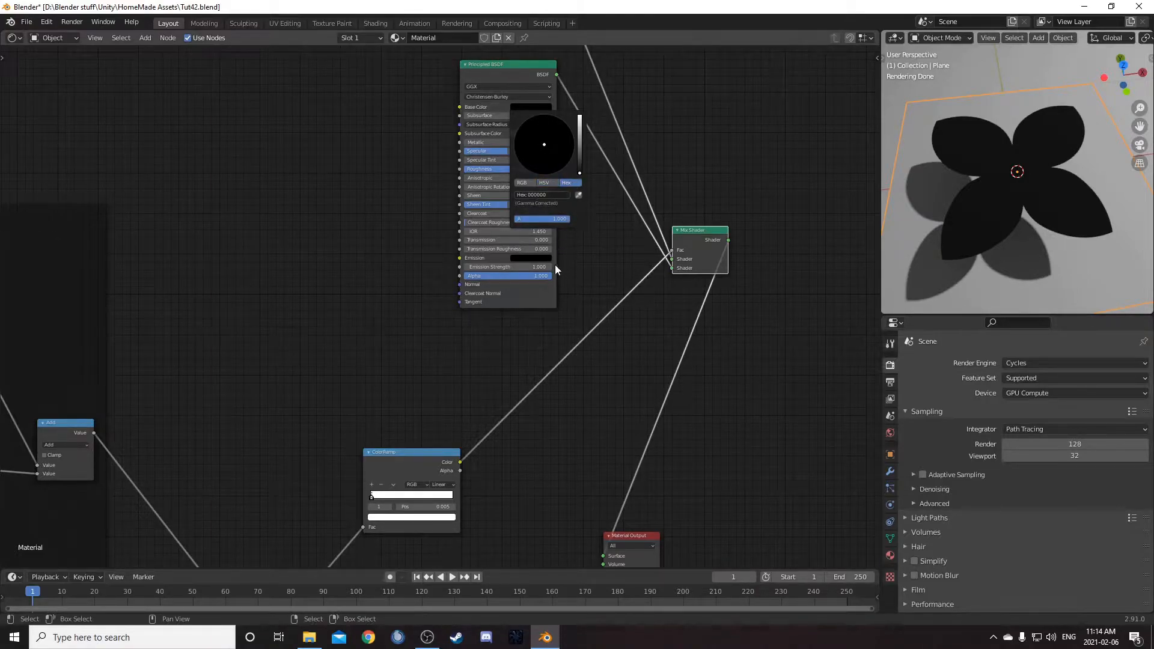
scroll(571, 258, "up", 5)
scroll(585, 253, "down", 4)
left_click(605, 275)
scroll(562, 242, "up", 5)
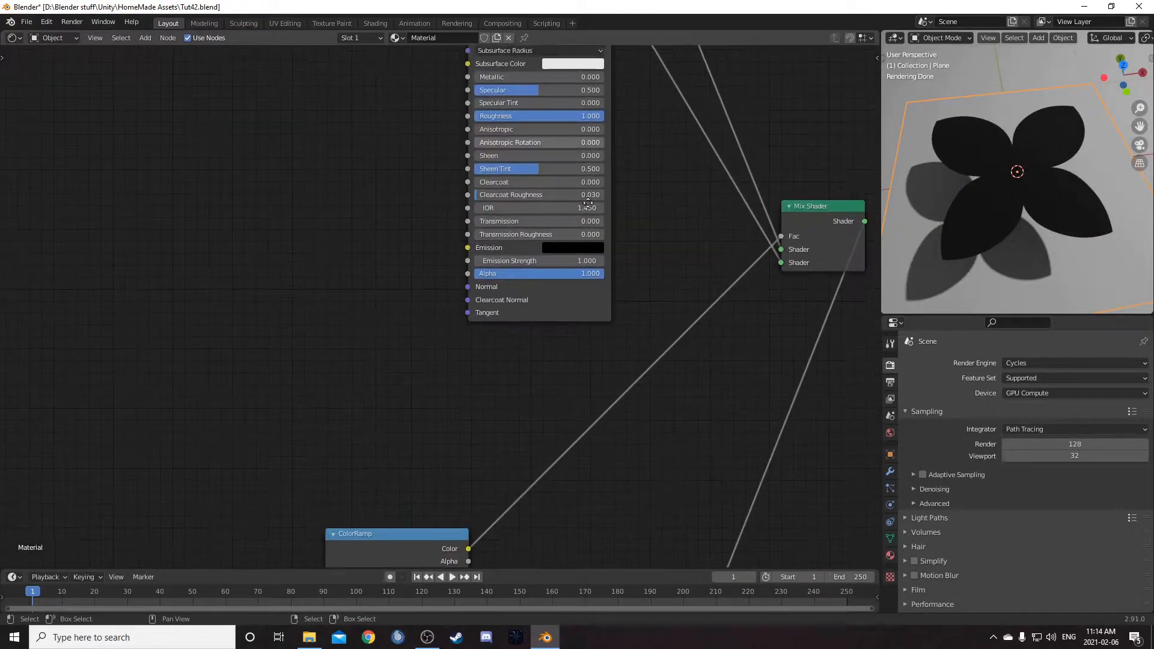
middle_click_drag(541, 130, 455, 381)
left_click(504, 262)
left_click(491, 209)
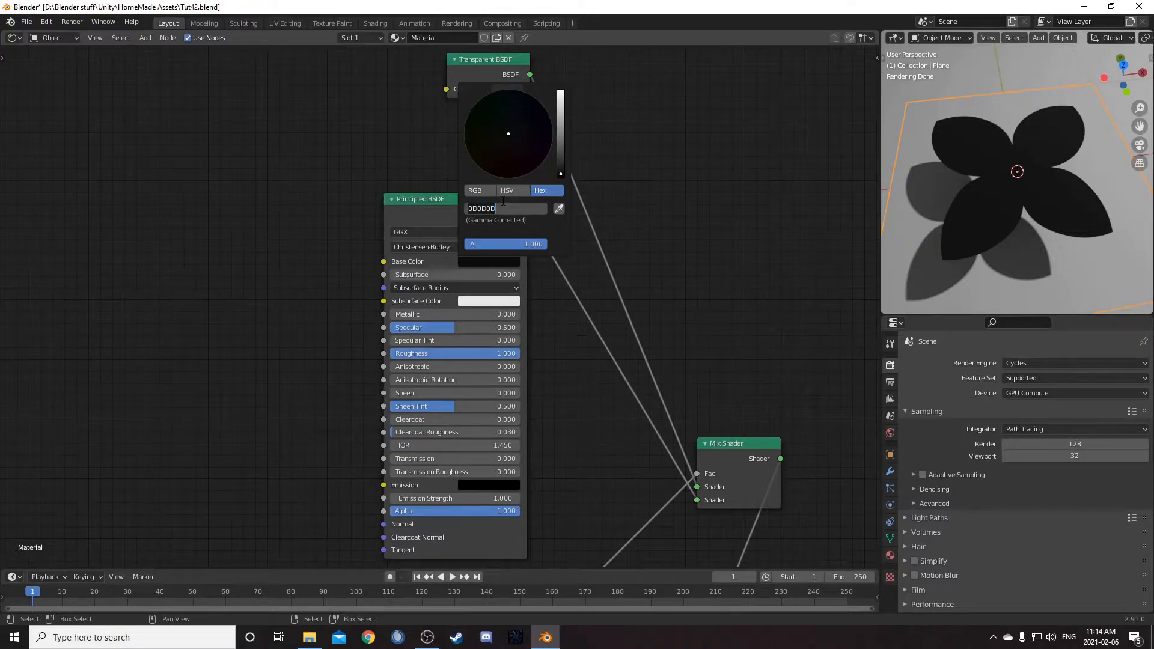
type("35291E")
key("Return")
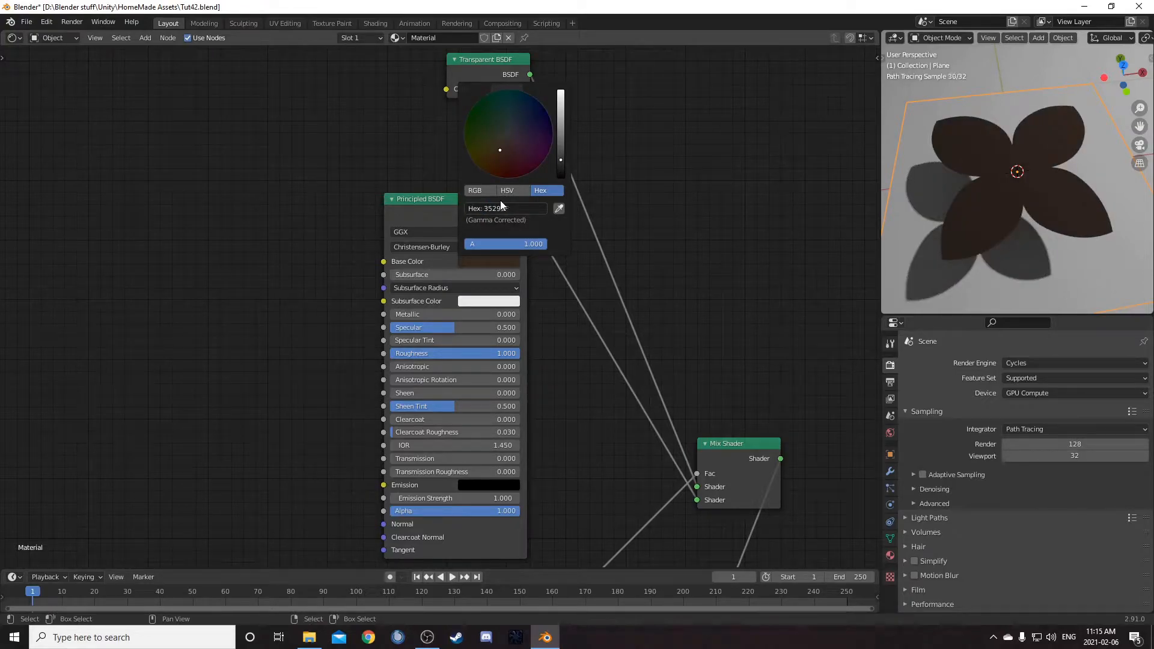
- Duplicate the Mix Shader onto the link to the Material Output and connect the lower ColorRamp's Color to the copy's Fac
scroll(646, 393, "down", 7)
middle_click_drag(649, 396, 530, 131)
left_click(576, 164)
key("shift+d")
left_click(576, 253)
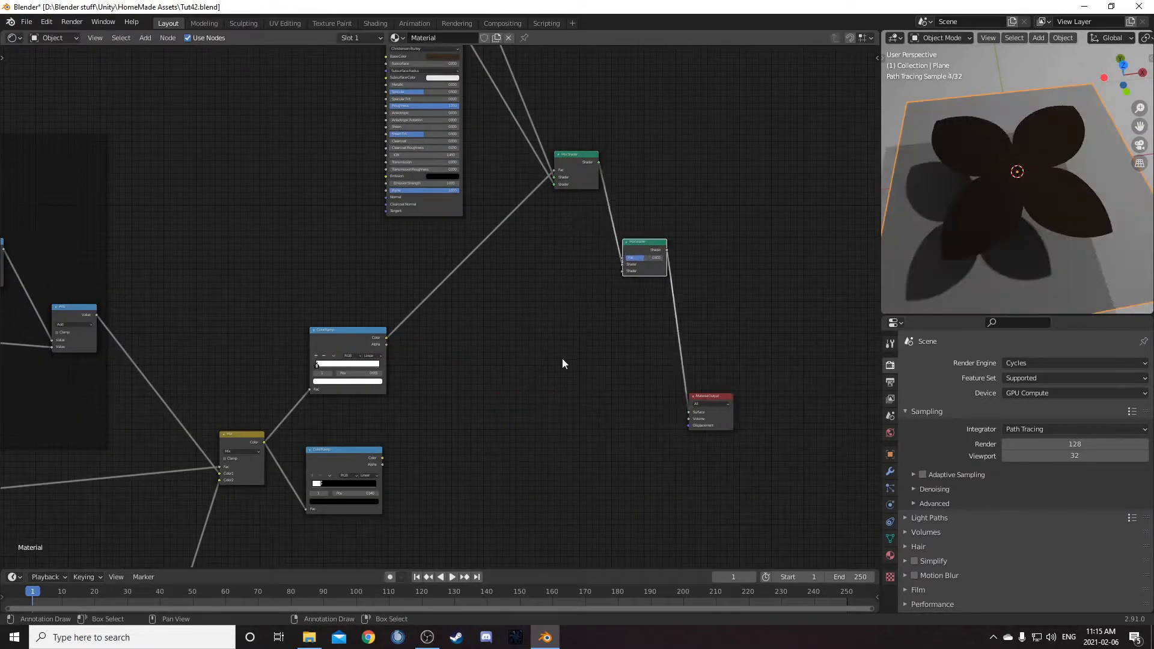
scroll(404, 469, "up", 1)
left_click_drag(372, 484, 656, 249)
middle_click_drag(673, 338, 678, 319)
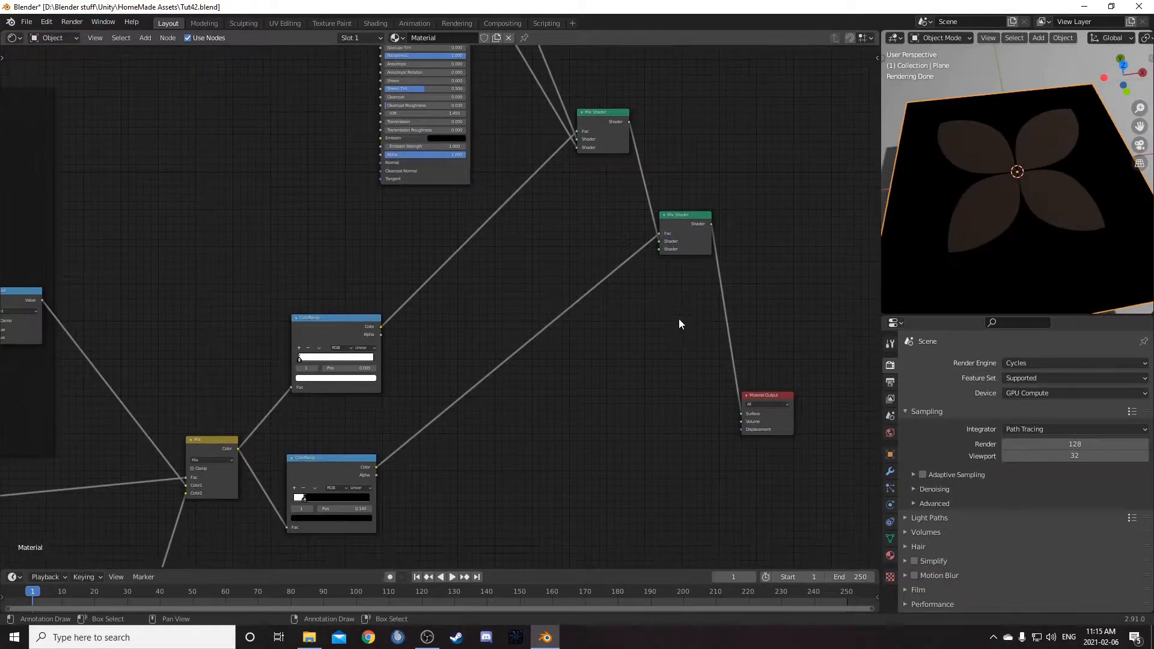
- Add a Glass BSDF node below the second Mix Shader
key("shift+a")
left_click(653, 315)
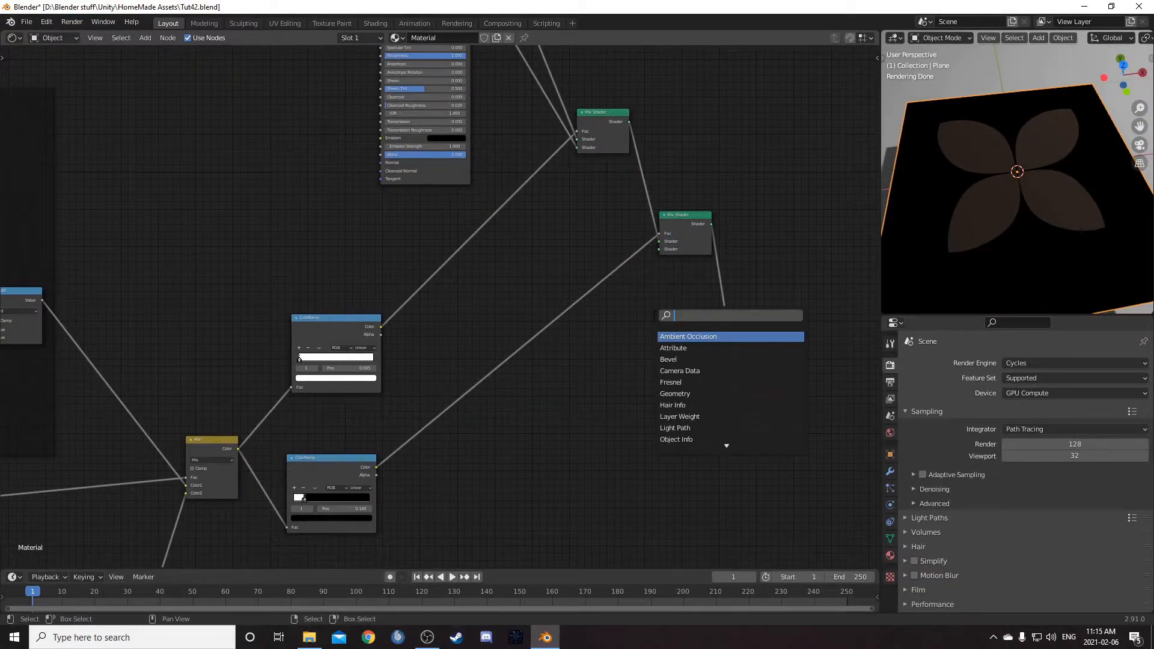
type("glass")
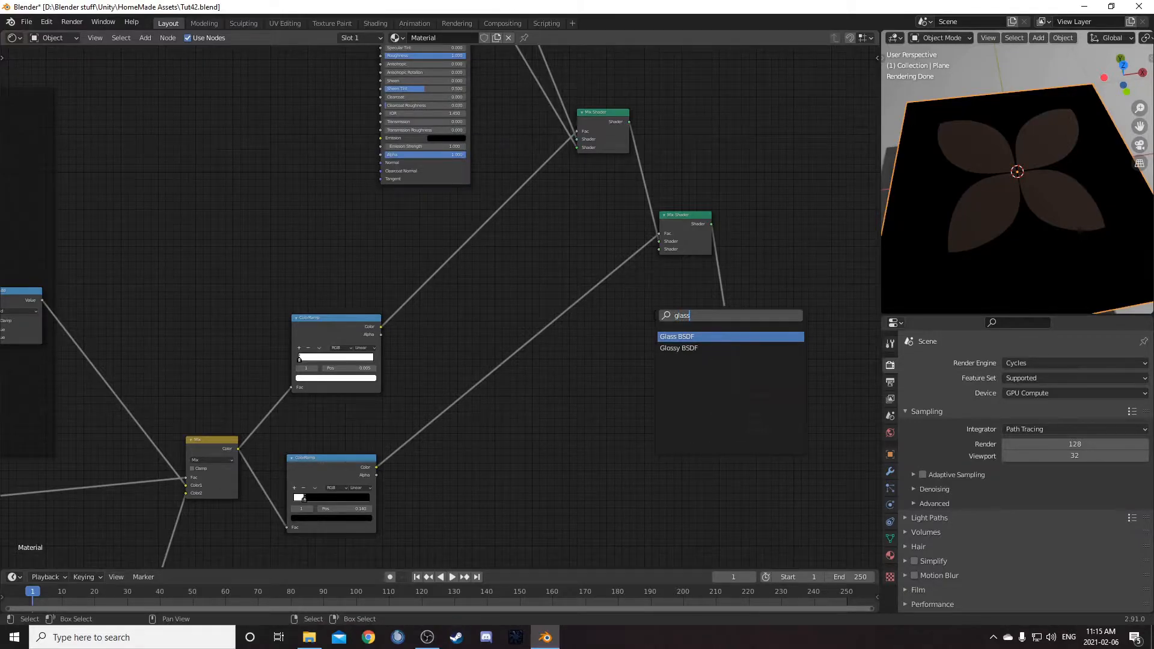
key("Return")
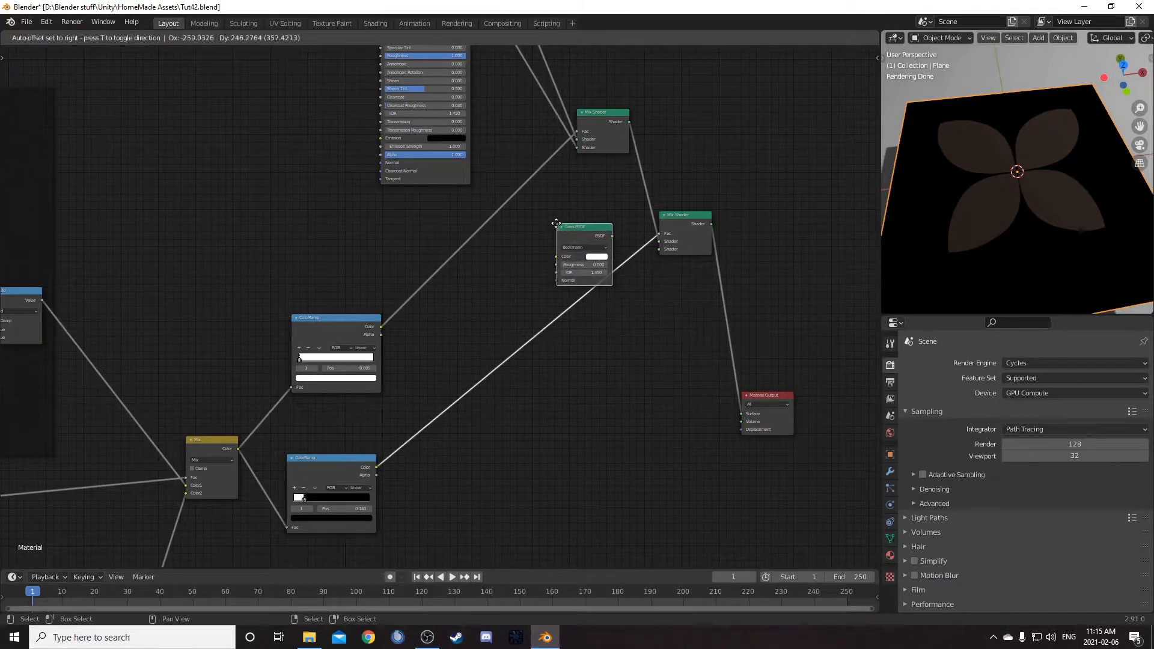
left_click(647, 341)
- Connect the Glass BSDF to the second Mix Shader so it fills the wing interiors, and rearrange both nodes
left_click_drag(642, 340, 661, 249)
left_click_drag(642, 341, 612, 254)
scroll(659, 297, "down", 1)
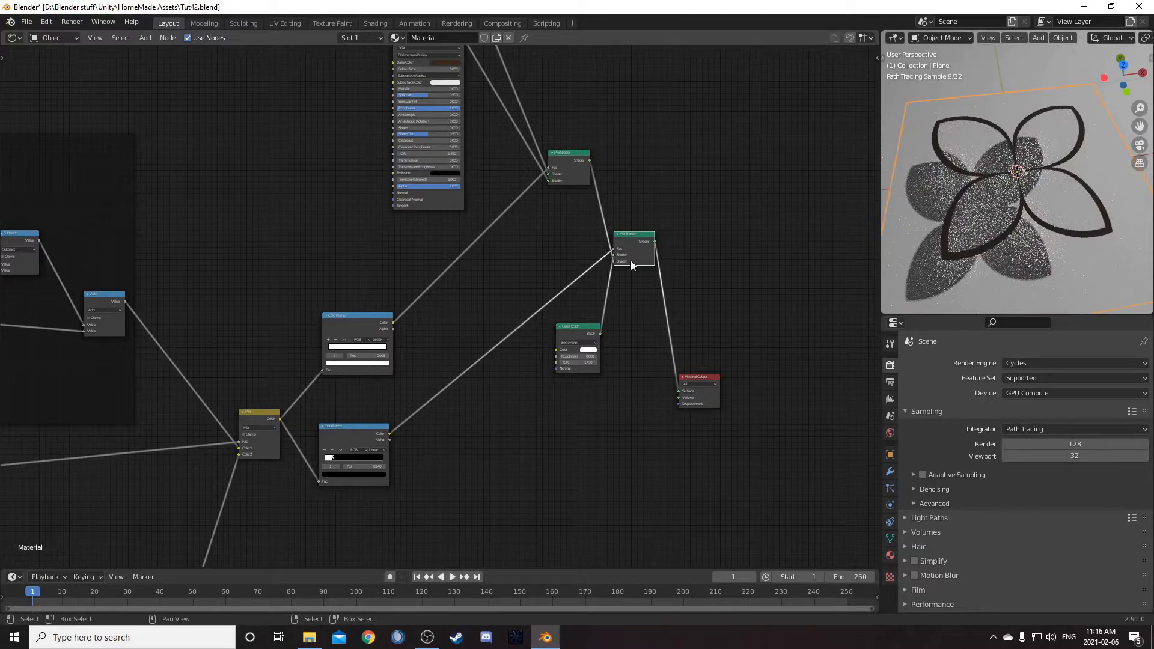
left_click_drag(559, 345, 509, 264)
left_click_drag(645, 240, 659, 232)
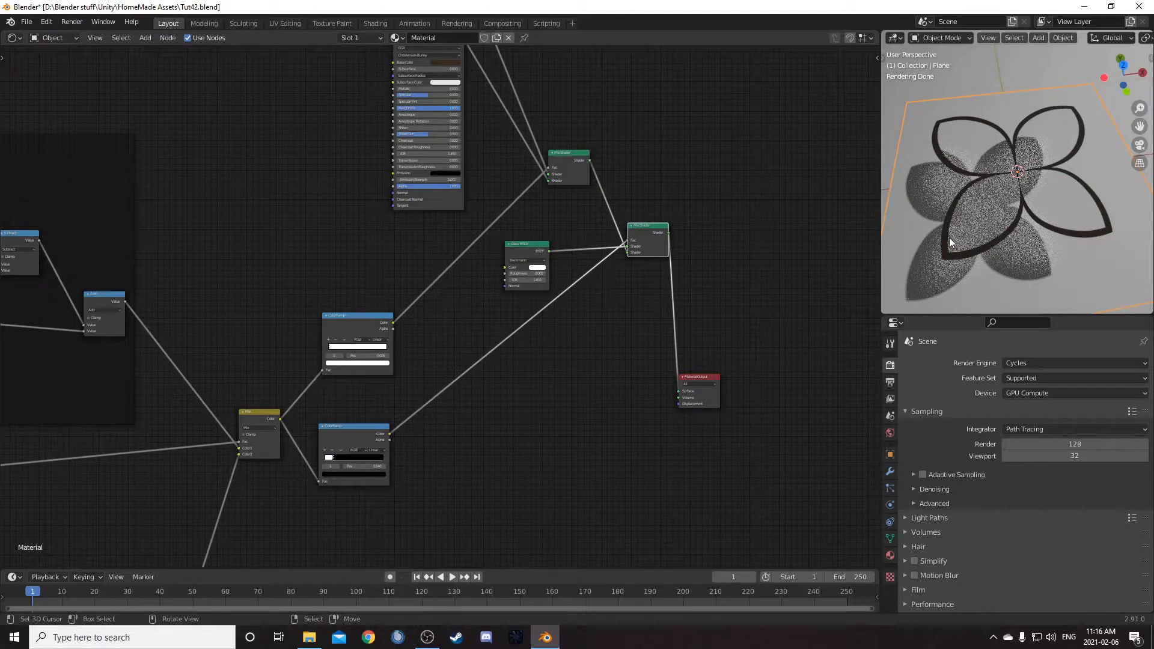
- Give the Glass BSDF a light pink-red color and shift the node slightly upward
scroll(951, 240, "up", 3)
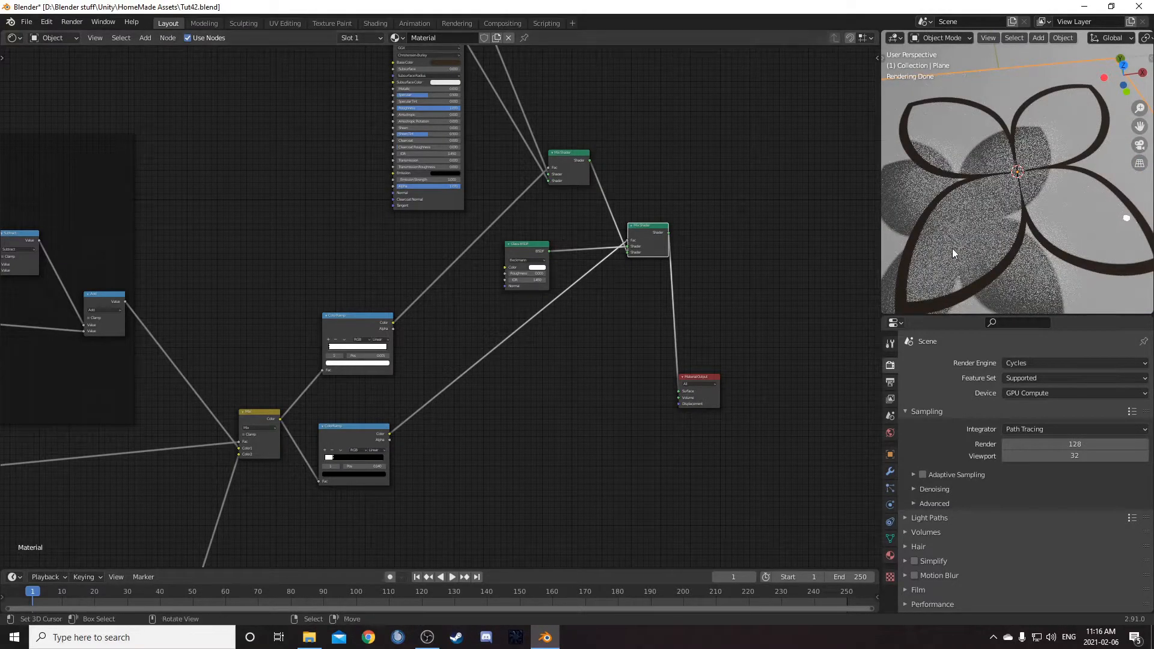
left_click(539, 269)
left_click(548, 198)
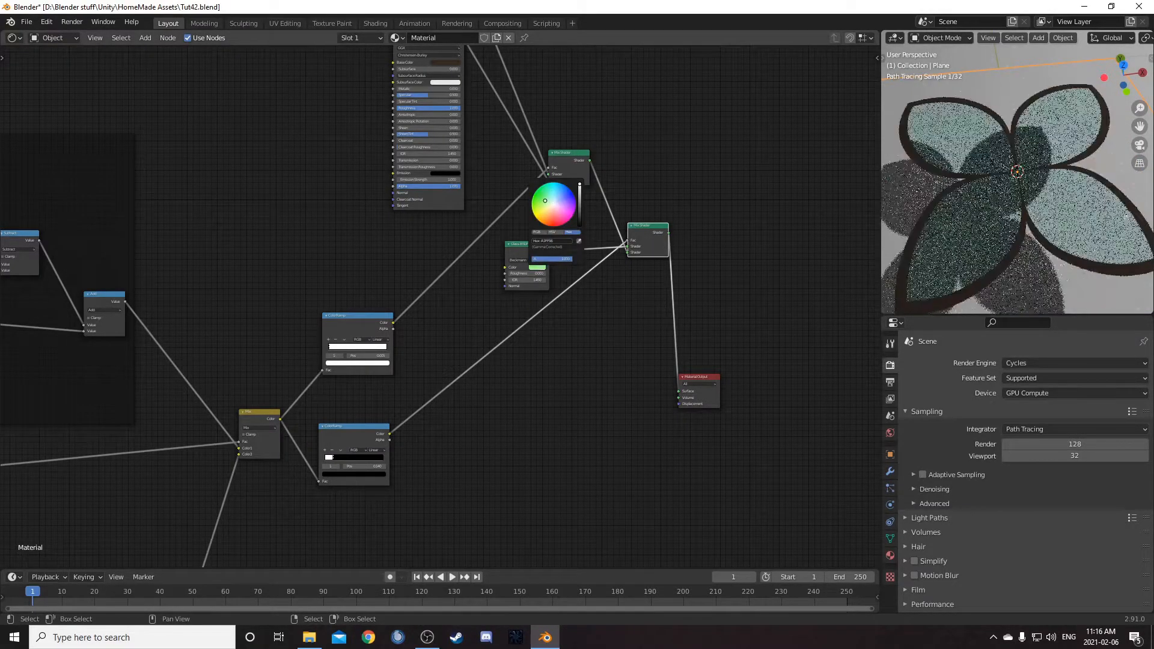
scroll(1014, 235, "down", 4)
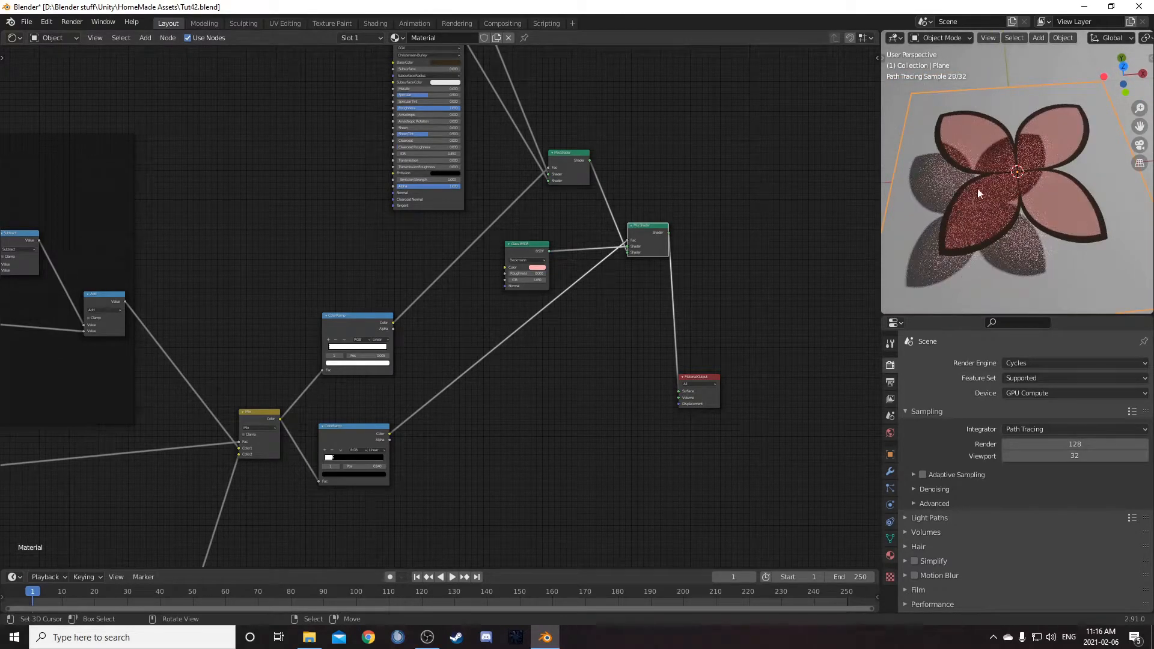
left_click_drag(538, 250, 545, 238)
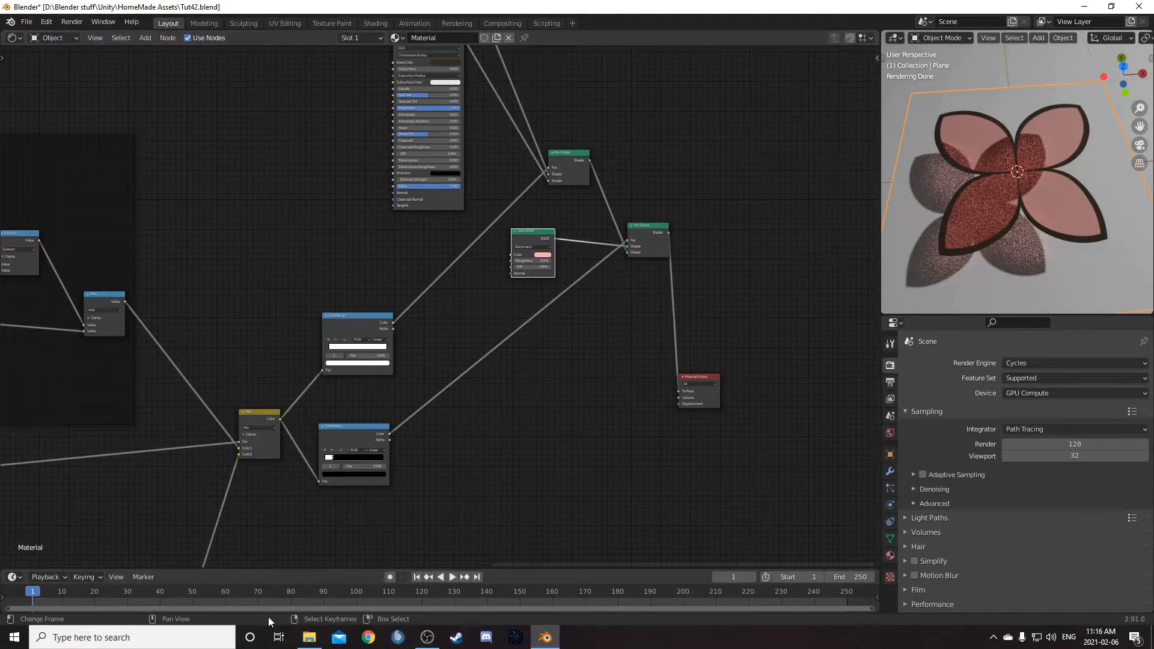
scroll(546, 266, "up", 2)
left_click_drag(544, 268, 554, 239)
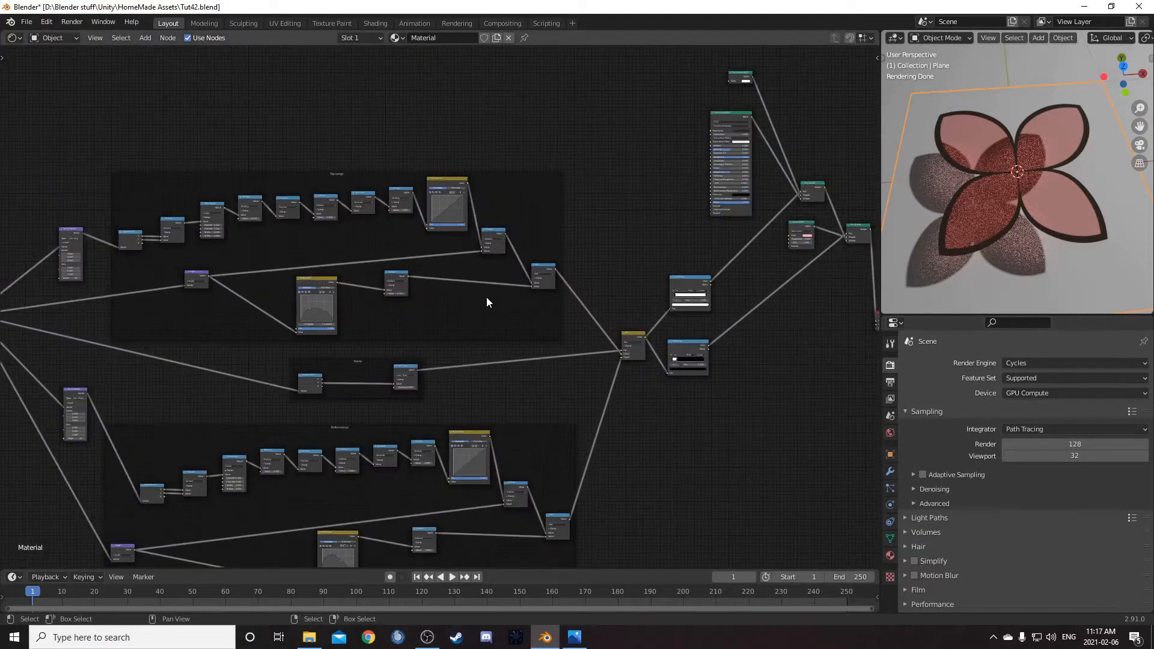
- Add a Voronoi Texture node above the Top wings frame
middle_click_drag(451, 251, 539, 337)
middle_click_drag(256, 104, 383, 99)
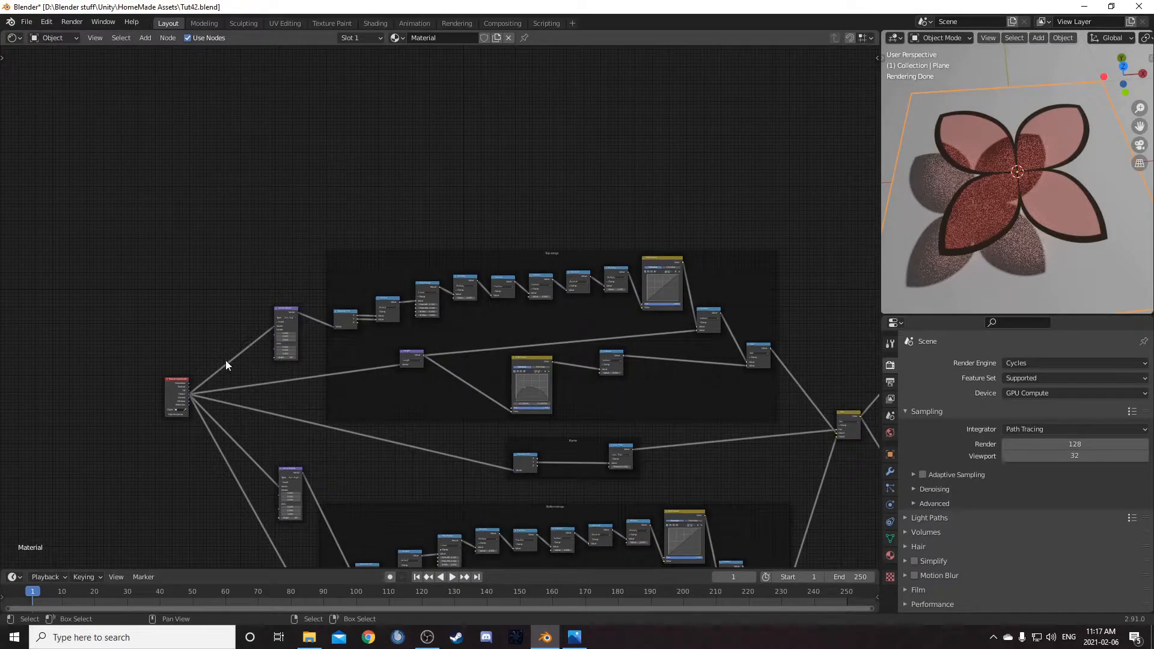
key("shift+a")
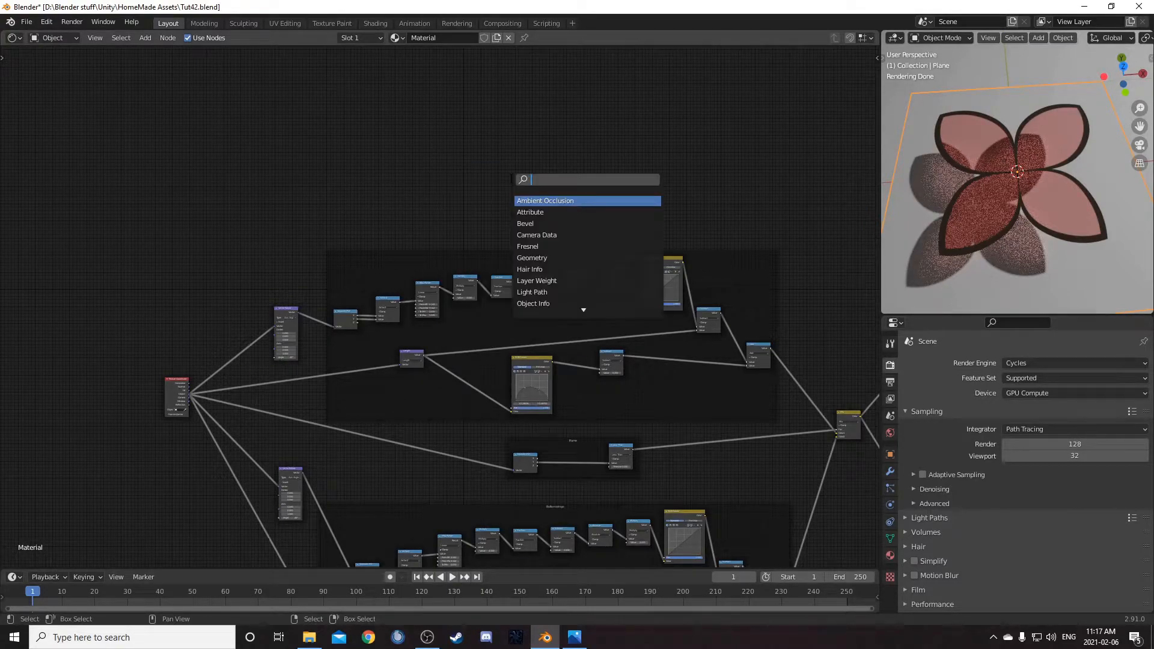
type("vor")
key("Return")
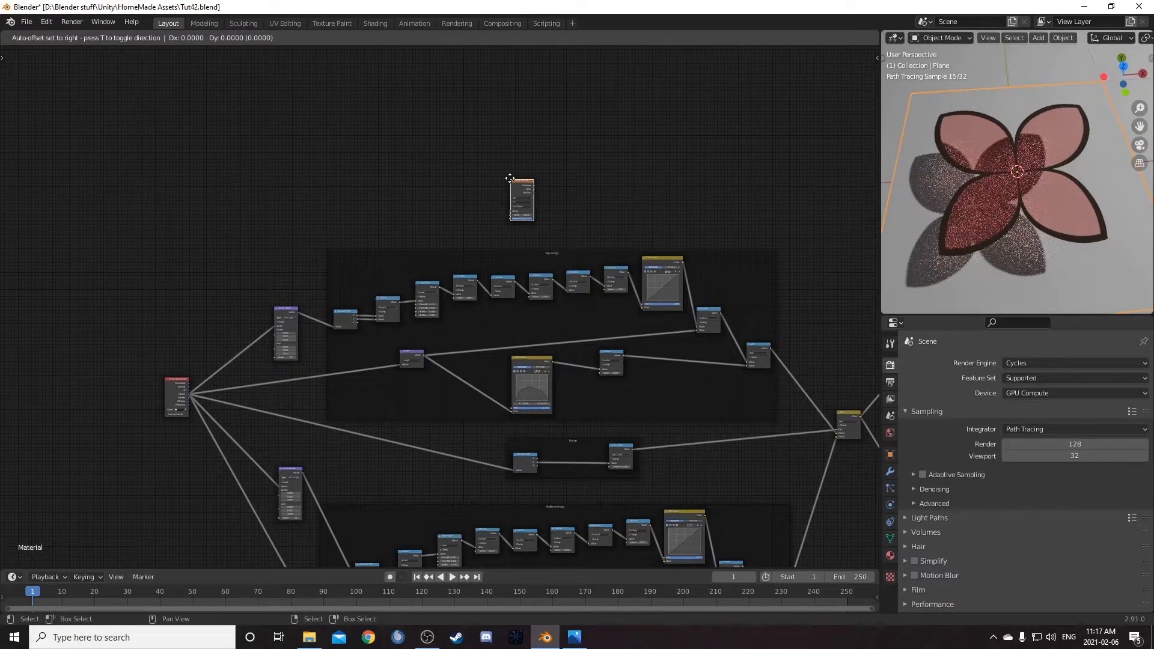
left_click(509, 175)
- Connect the Texture Coordinate node to the Voronoi Texture, move it near the shader nodes, and preview its output
left_click_drag(188, 393, 510, 211)
scroll(577, 244, "down", 4)
middle_click_drag(528, 212, 433, 186)
left_click_drag(407, 190, 612, 204)
left_click(612, 206, "ctrl+shift")
scroll(721, 278, "up", 1)
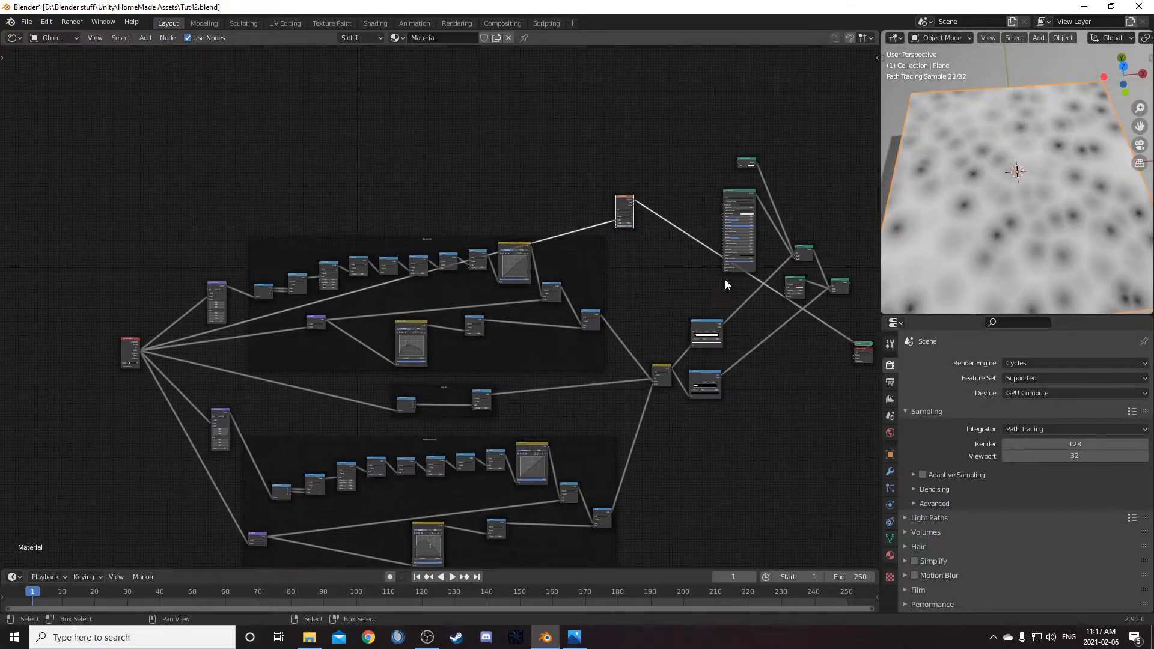
- View the plane from the top and switch the Voronoi Texture's feature output to Distance To Edge
middle_click_drag(698, 280, 559, 308)
scroll(551, 309, "up", 5)
scroll(998, 241, "up", 4)
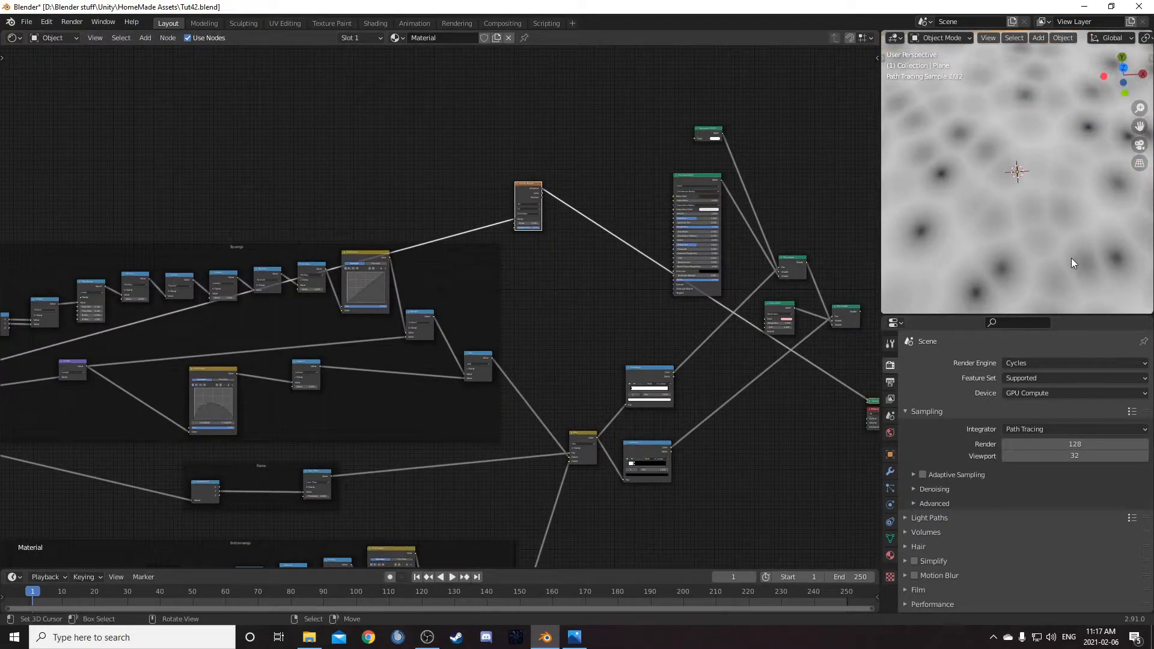
scroll(1071, 258, "down", 3)
key("KP_7")
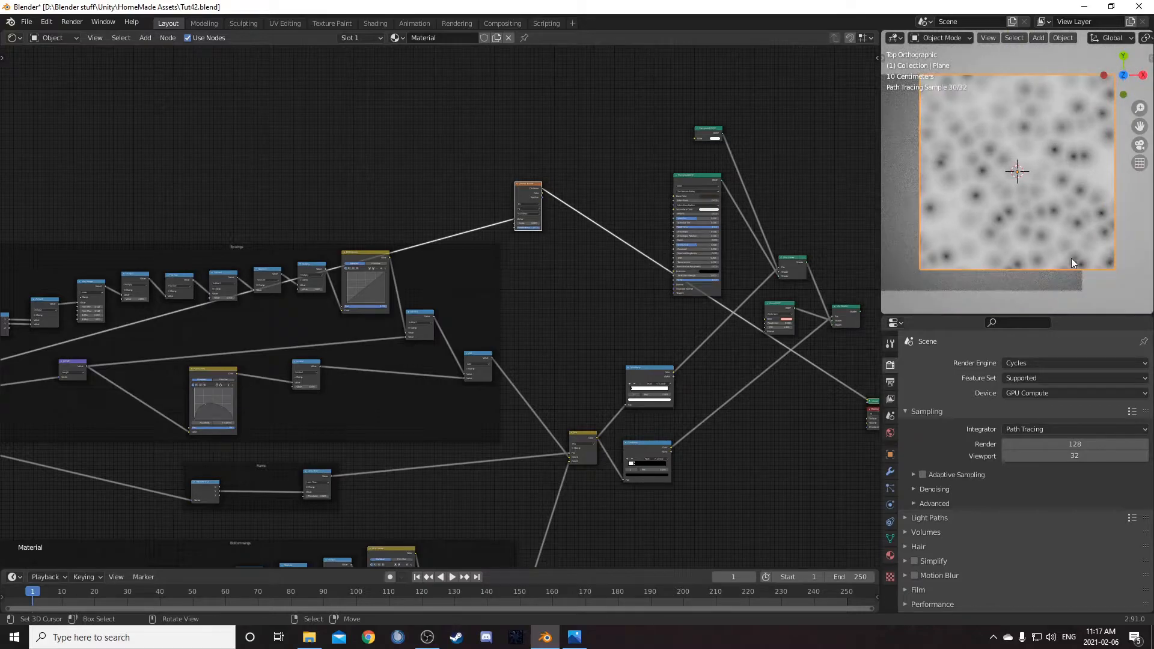
scroll(634, 219, "up", 6)
middle_click_drag(653, 162, 545, 313)
scroll(546, 314, "up", 8)
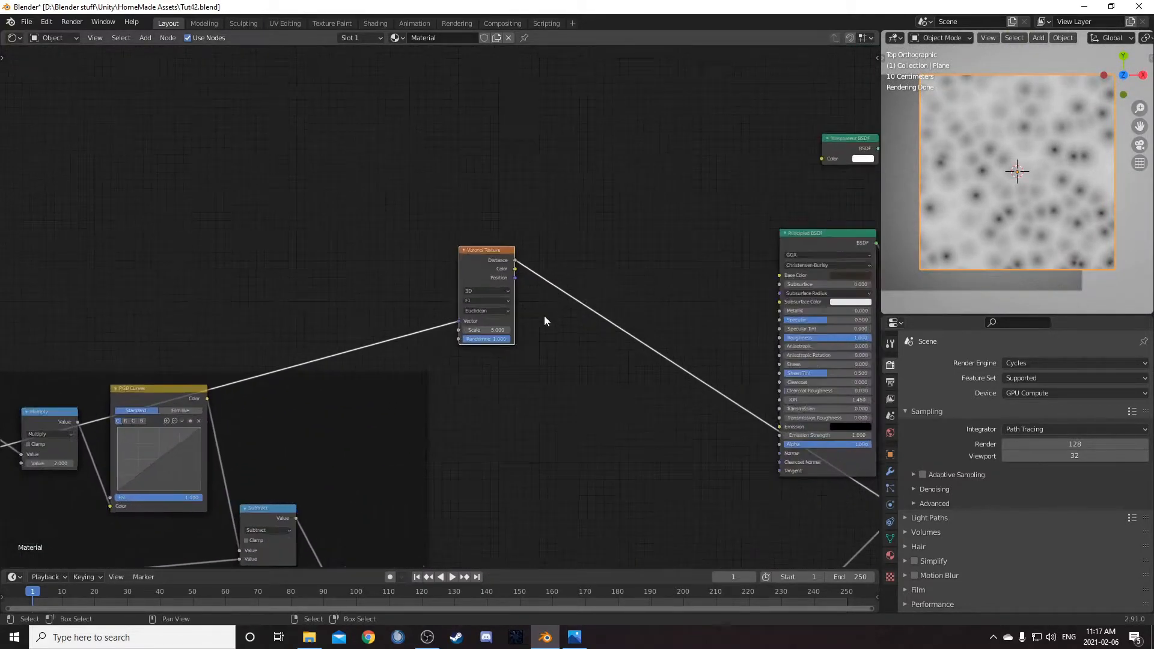
left_click(524, 295)
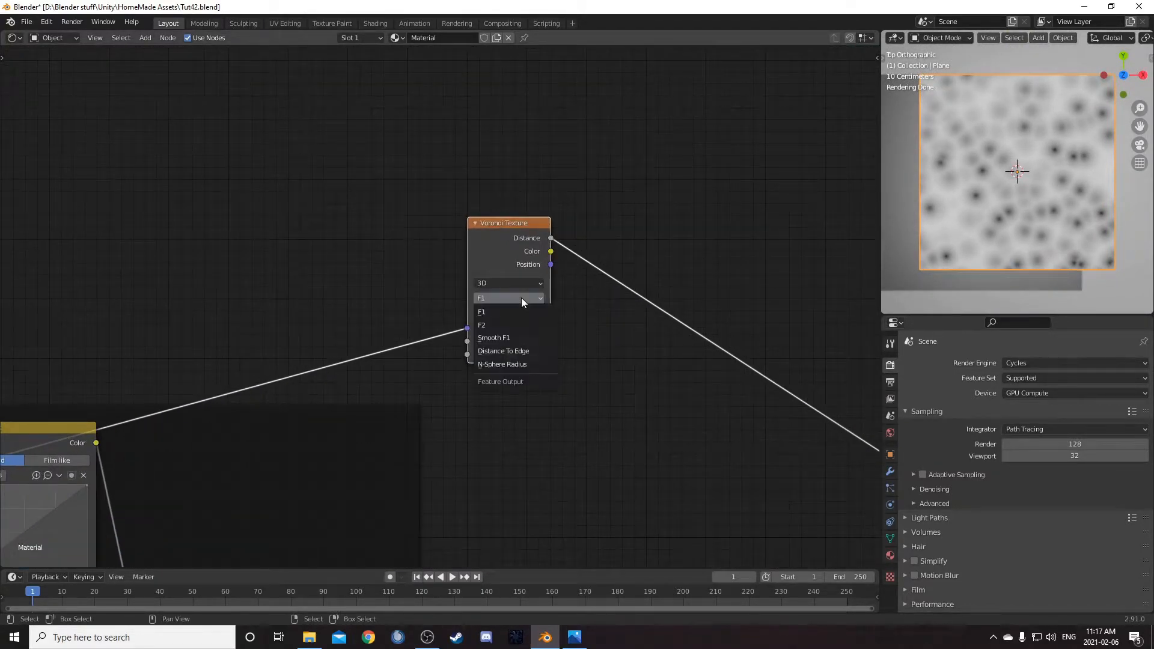
left_click(515, 337)
middle_click_drag(632, 374, 604, 336)
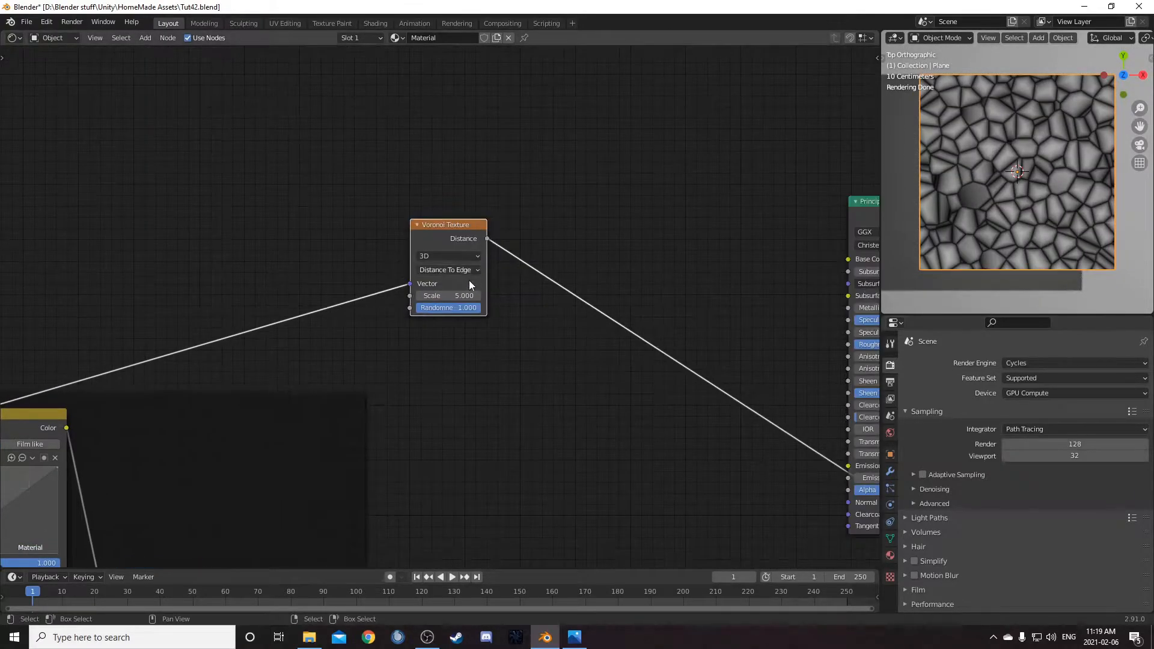
- Set the Voronoi Texture's scale to 4
left_click(452, 299)
type("5.04")
key("Return")
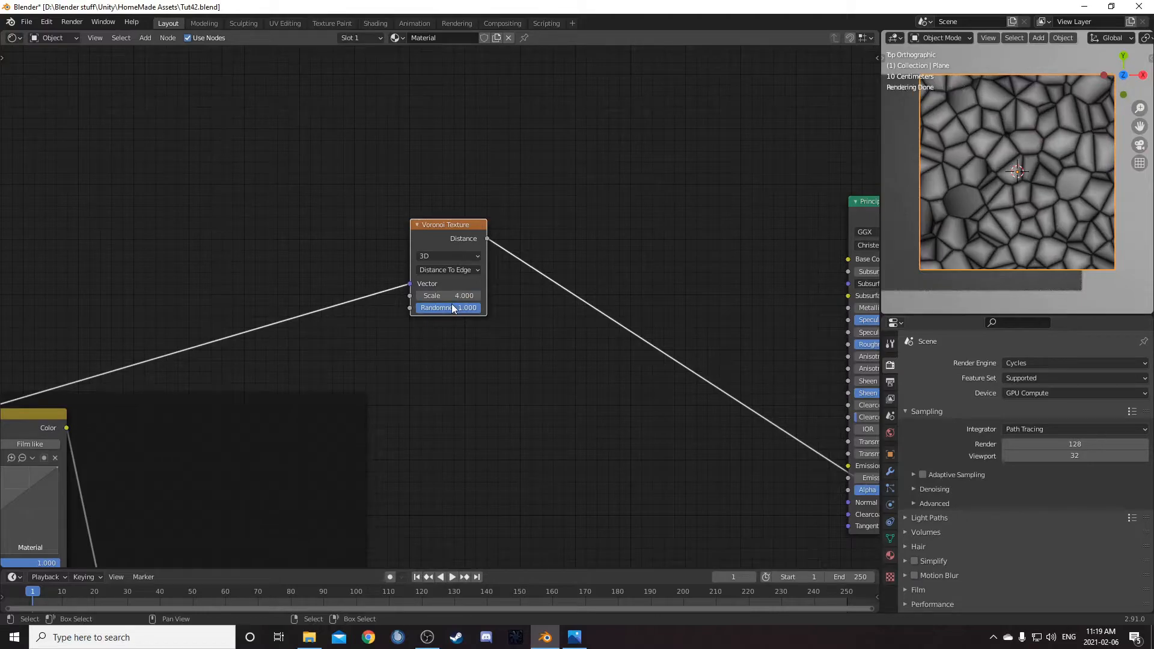
- Add a ColorRamp node on the link leaving the Voronoi Texture's Distance output
key("shift+a")
left_click(489, 349)
type("color ramp")
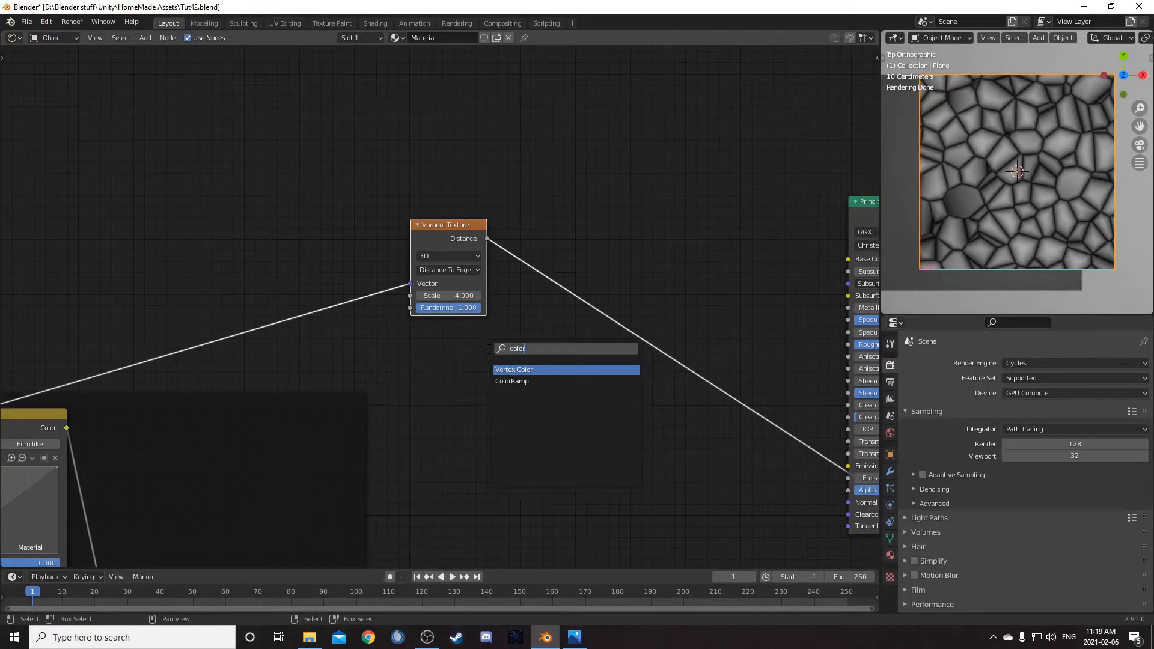
key("Return")
left_click(515, 262)
scroll(661, 324, "up", 2)
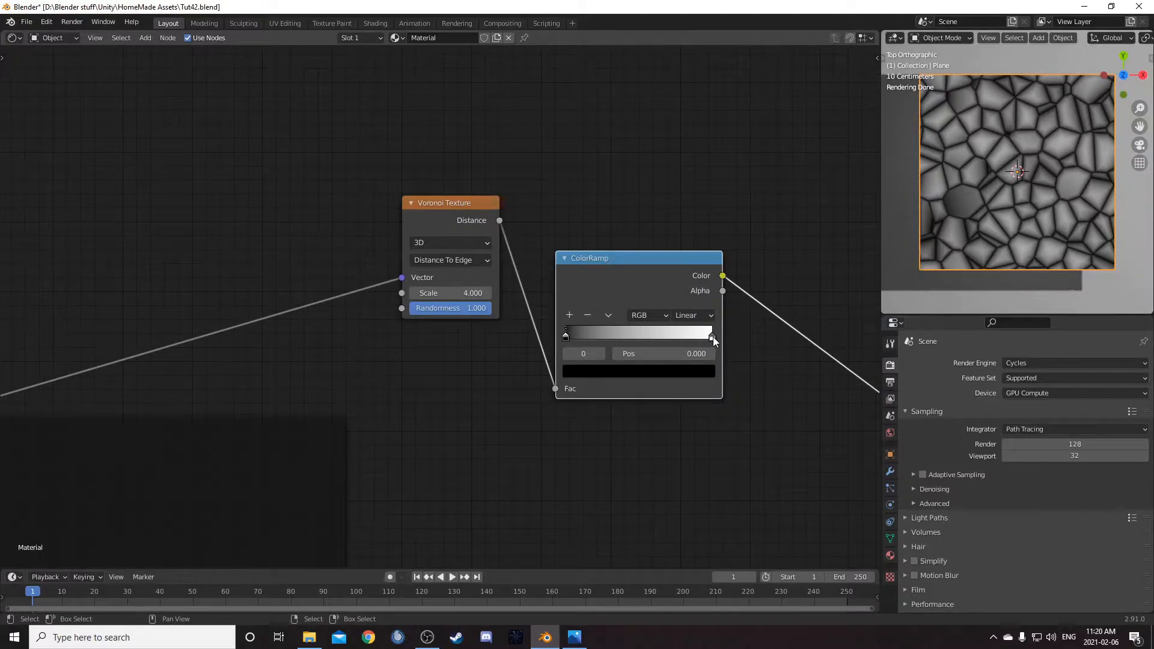
- Set the new ColorRamp's white stop to position 0.1 and its black stop to 0.02
left_click(713, 337)
left_click(690, 354)
type("0.1")
key("Return")
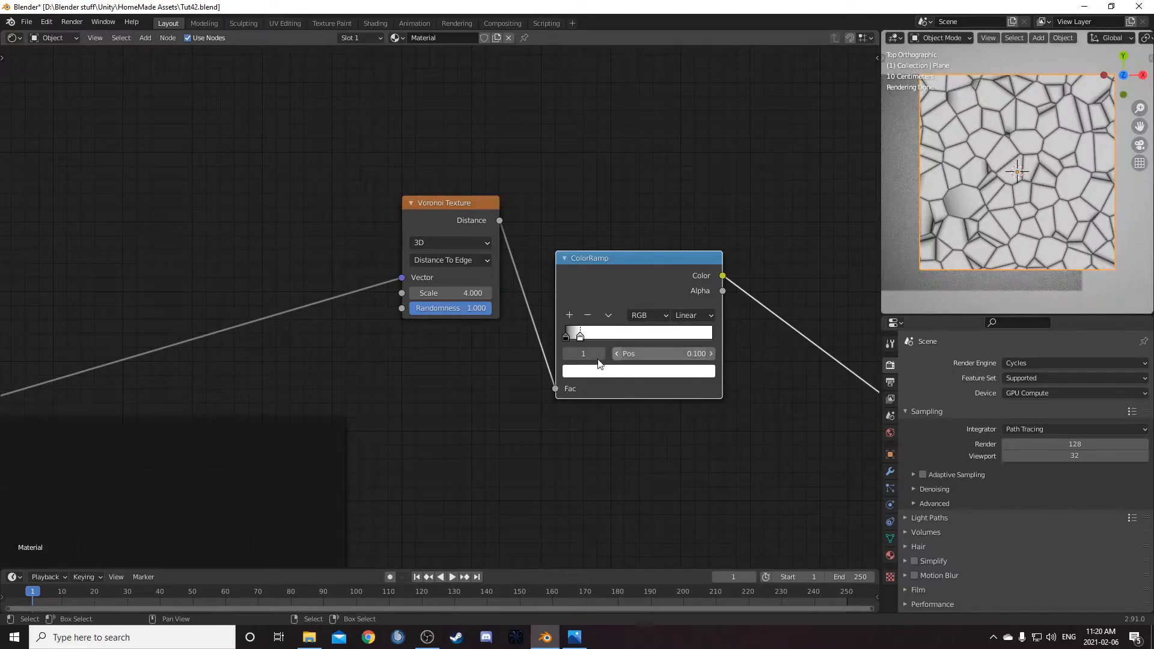
left_click(568, 337)
left_click(660, 356)
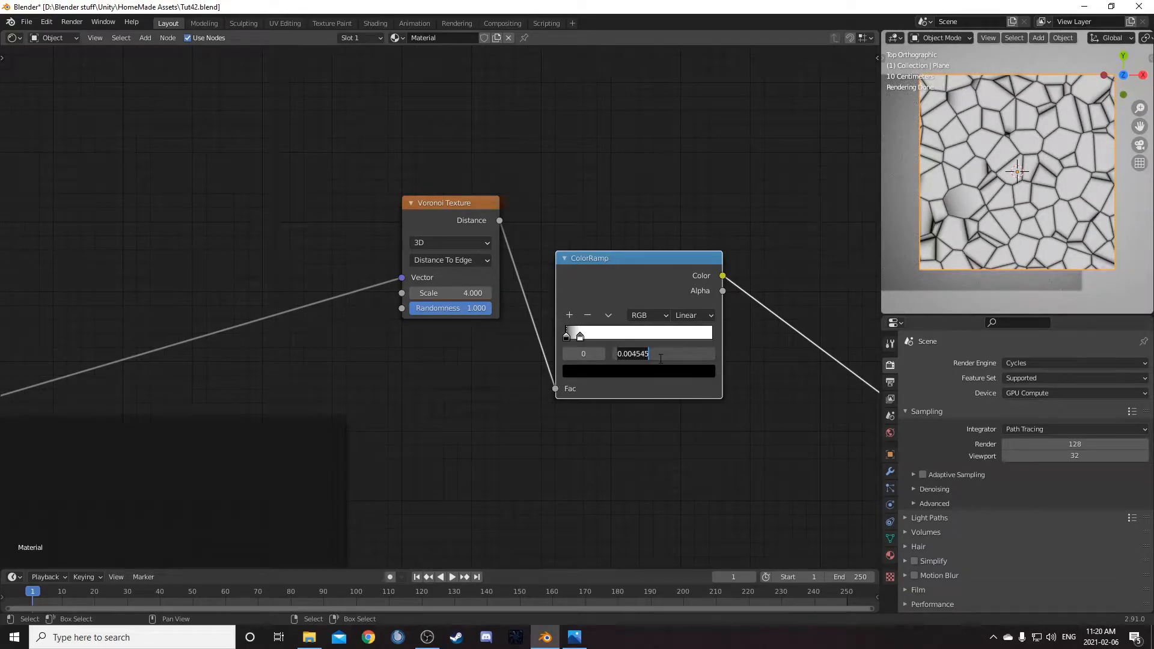
type("0.02")
key("Return")
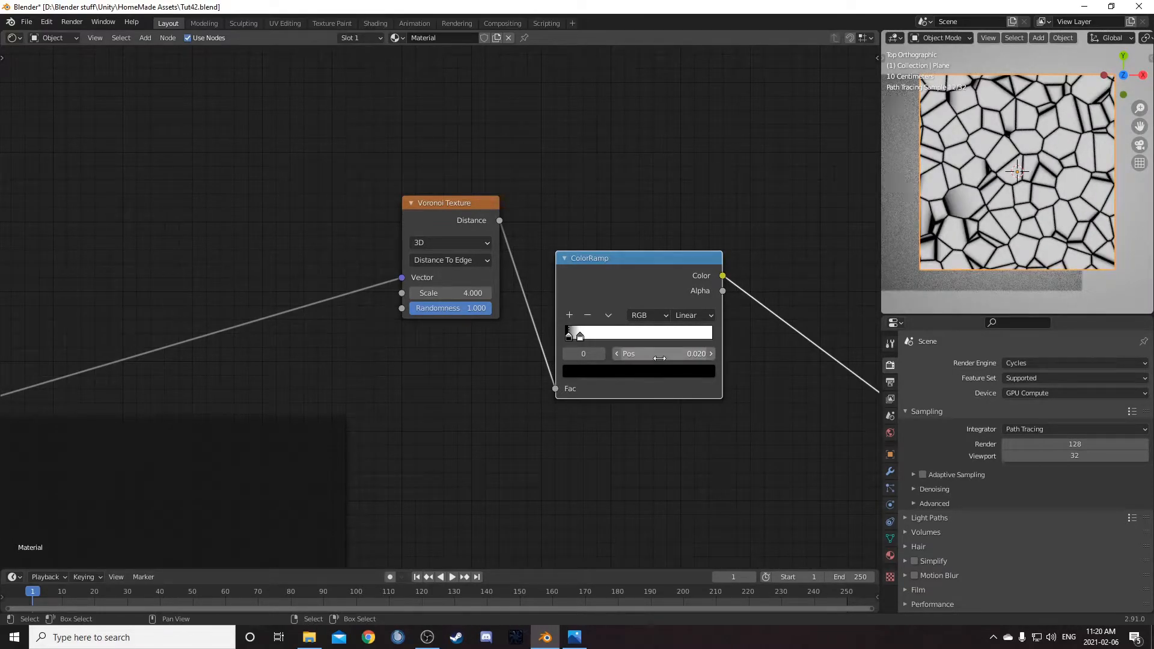
- Move the final Mix Shader and the Glass BSDF away from the other shader nodes to make room between them
middle_click_drag(737, 413, 708, 413)
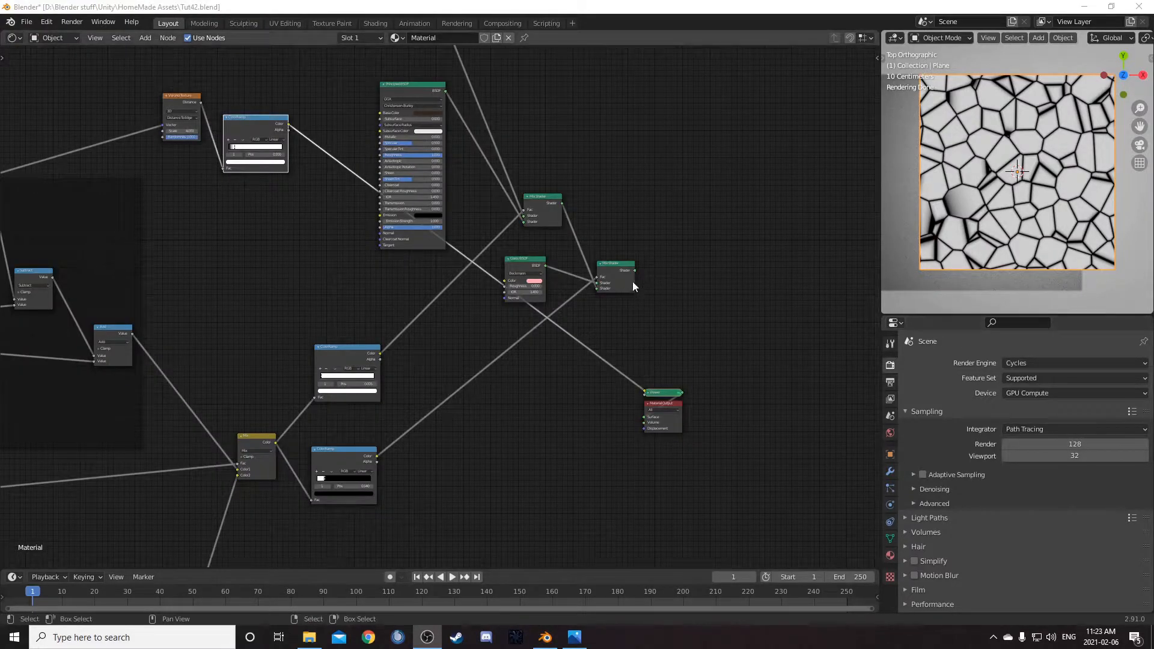
left_click_drag(629, 272, 764, 168)
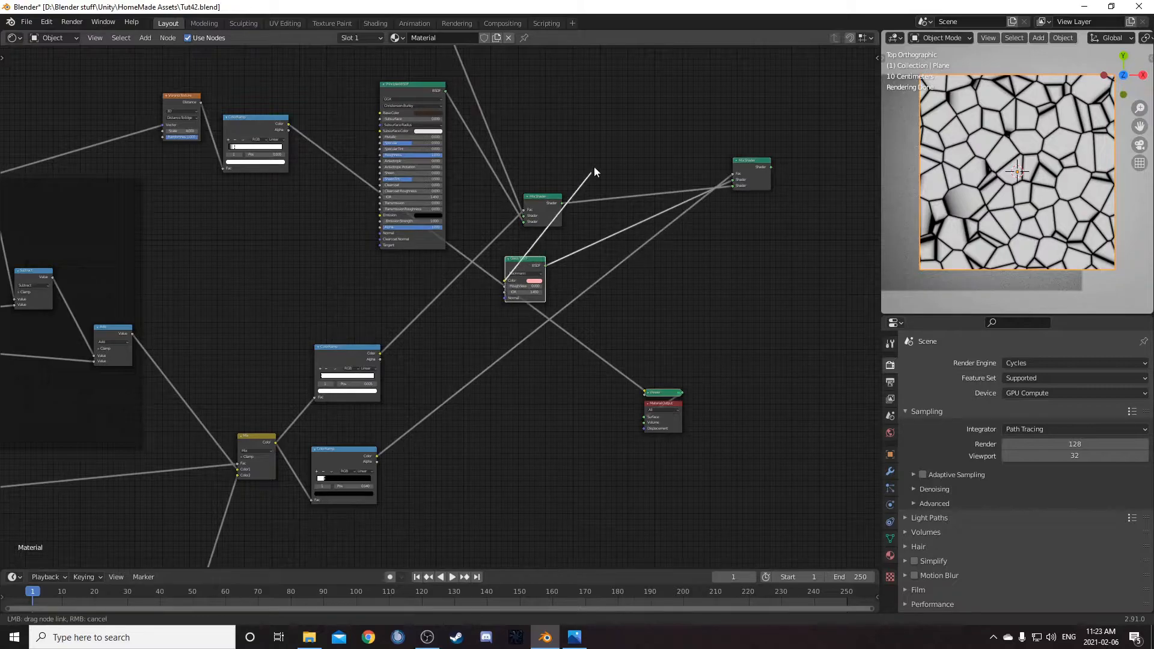
left_click_drag(536, 260, 649, 105)
middle_click_drag(691, 123, 646, 228)
left_click_drag(713, 271, 753, 291)
- Duplicate the final Mix Shader and insert the copy between the Glass BSDF and the original, shifting the Glass BSDF slightly down
key("shift+d")
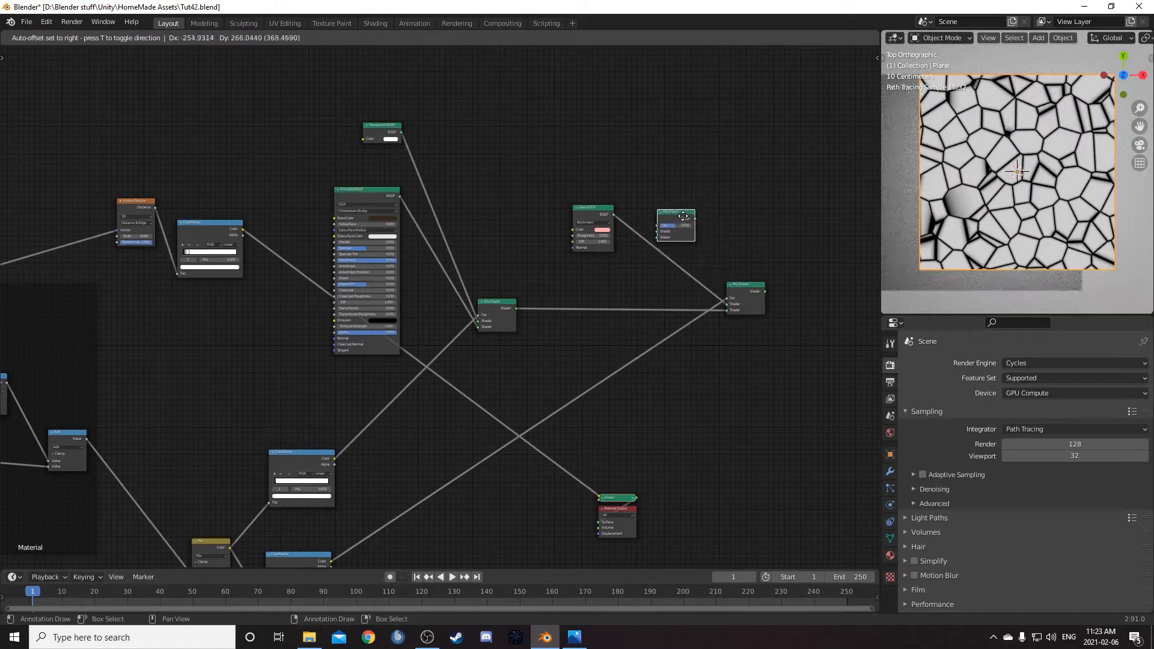
left_click(675, 224)
scroll(654, 294, "up", 1)
middle_click_drag(615, 283, 600, 281)
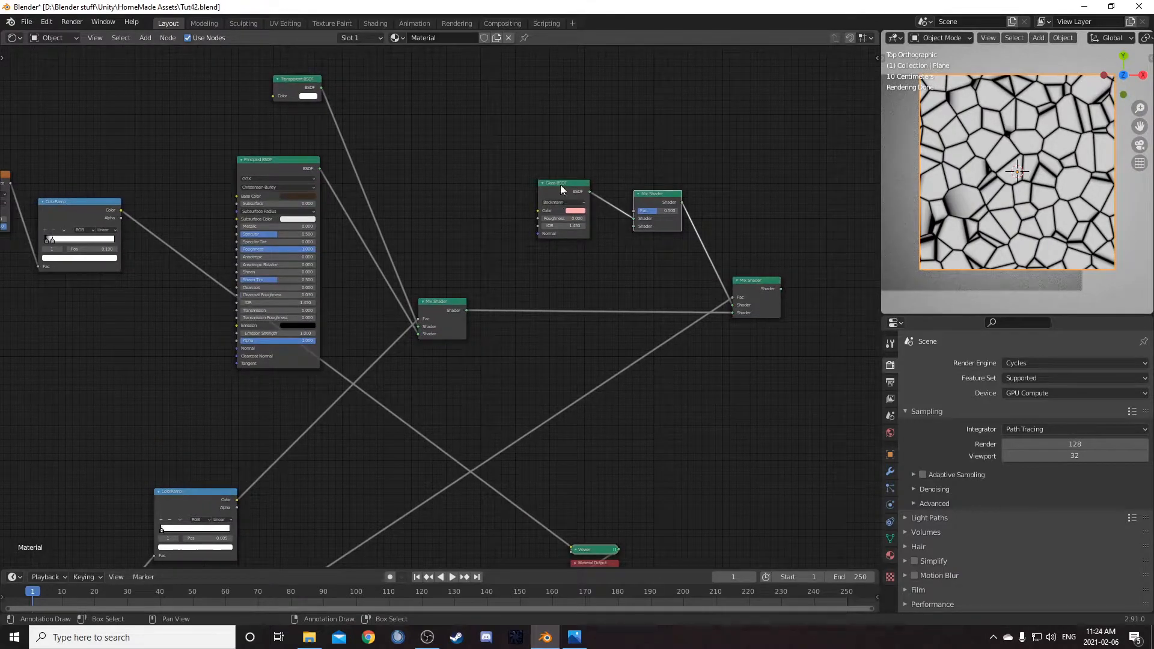
left_click_drag(568, 194, 566, 211)
- Duplicate the brown Principled BSDF, place the copy above the Glass BSDF and make its base color black
left_click(283, 162)
middle_click_drag(656, 157, 572, 418)
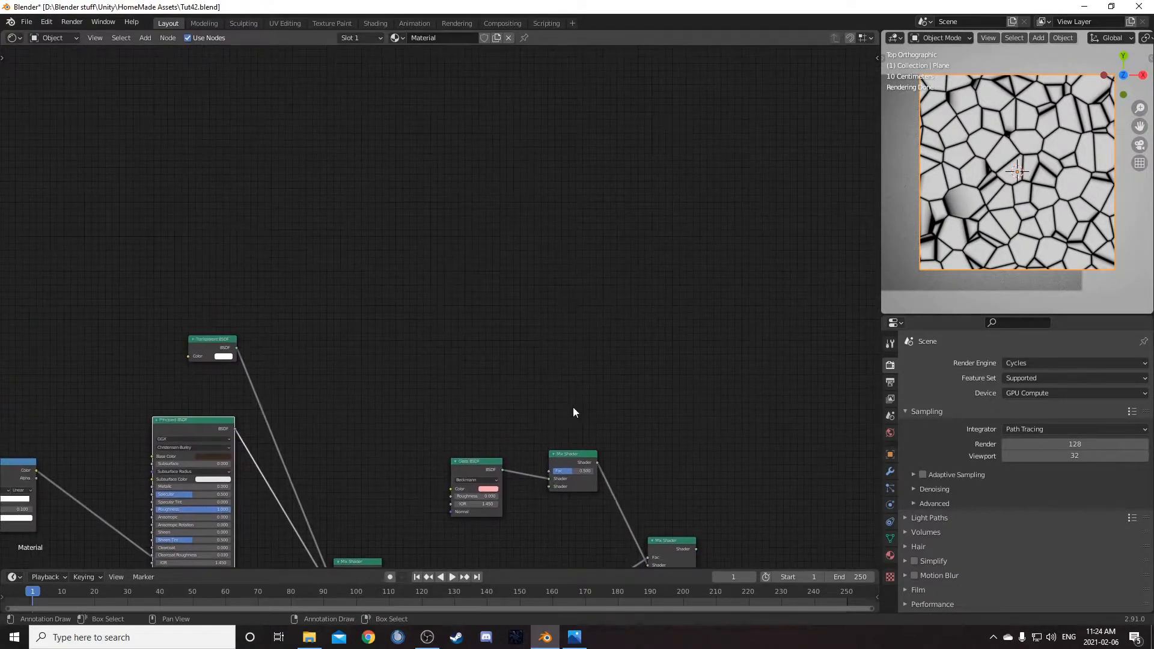
key("shift+d")
left_click(582, 207)
middle_click_drag(529, 291, 548, 233)
left_click(471, 184)
scroll(481, 101, "down", 5)
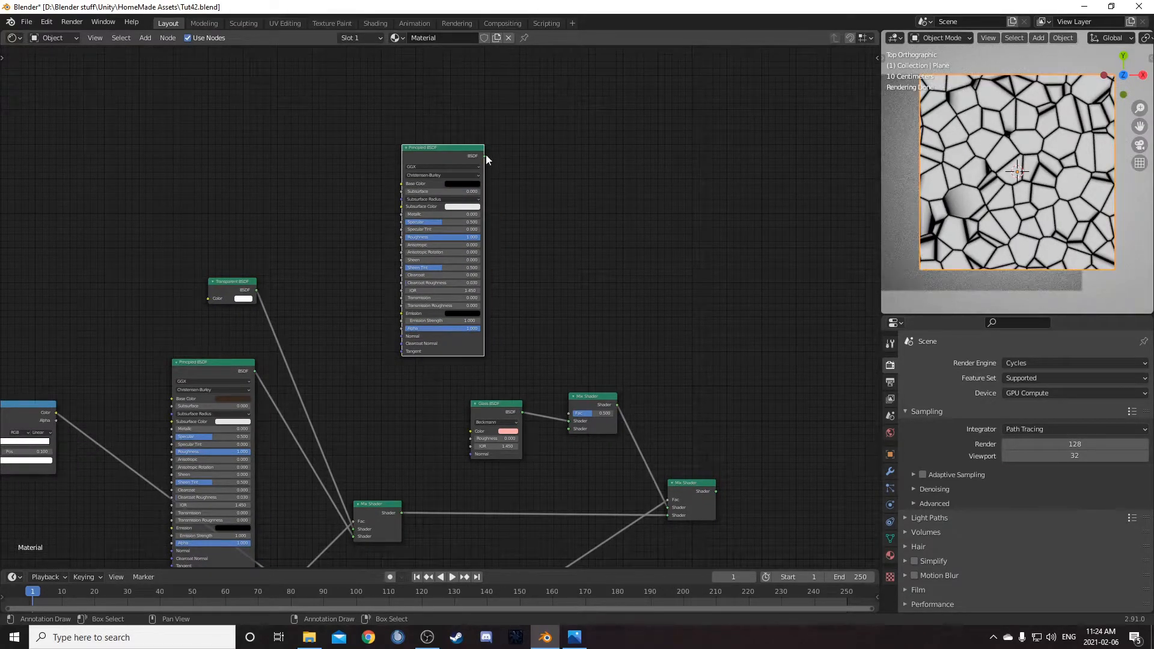
- Connect the black Principled BSDF and the Voronoi ColorRamp's color to the new Mix Shader's second shader and factor inputs, and output the final Mix Shader
left_click_drag(484, 156, 576, 428)
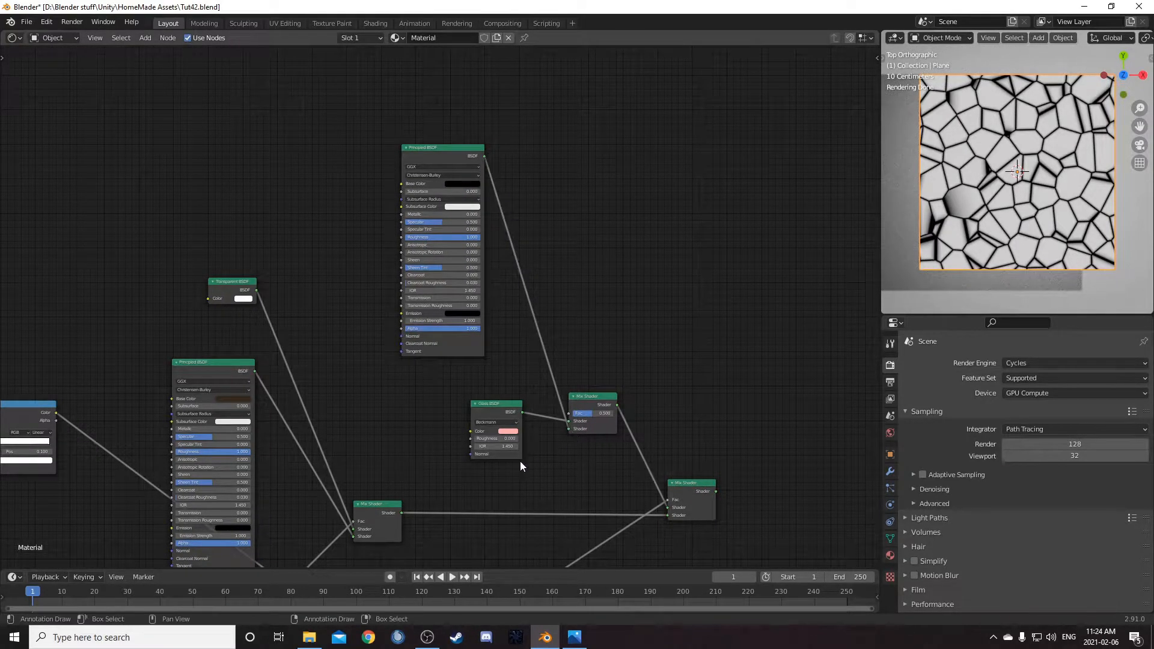
middle_click_drag(208, 439, 341, 302)
left_click_drag(189, 277, 702, 276)
middle_click_drag(696, 338, 428, 275)
left_click(559, 287, "ctrl+shift")
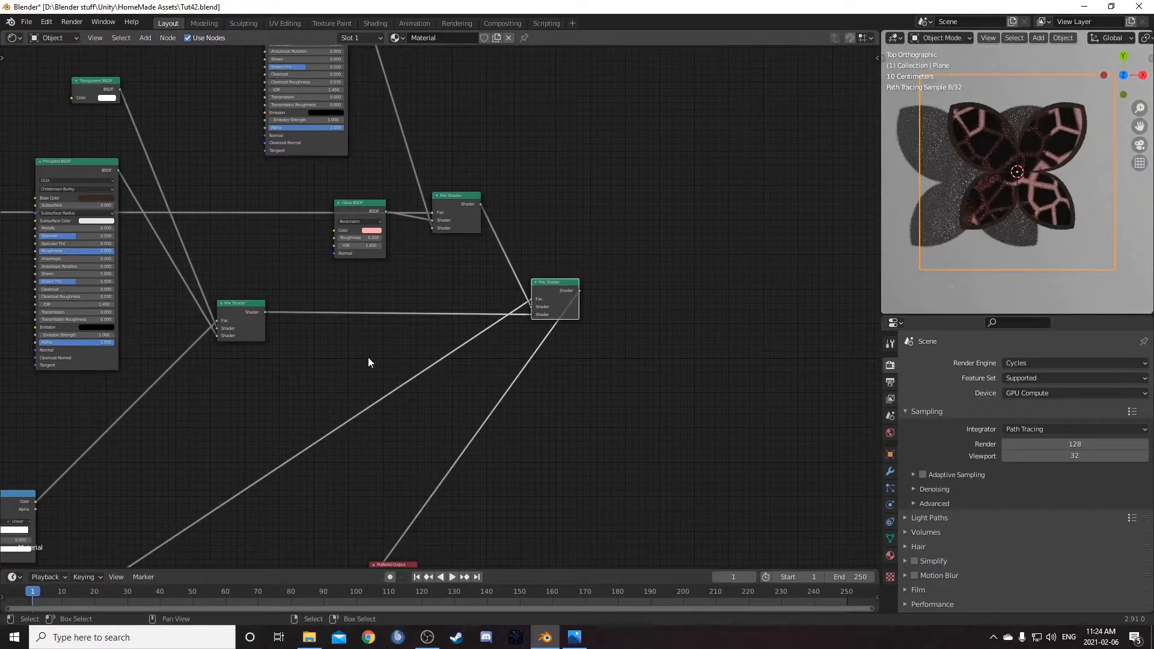
- Swap the Glass BSDF and black Principled BSDF inputs of the new Mix Shader, and view the wings at an angle
middle_click_drag(381, 359, 450, 285)
scroll(539, 145, "up", 2)
middle_click_drag(538, 146, 517, 297)
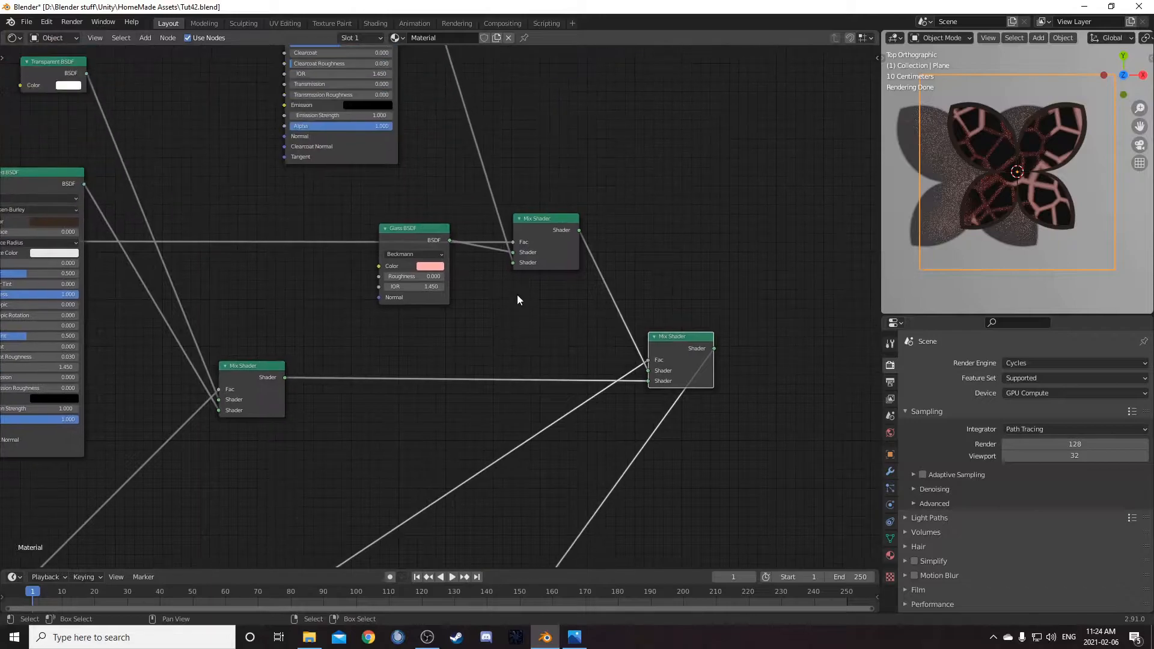
left_click_drag(514, 255, 515, 263)
middle_click_drag(1016, 258, 1048, 213)
- Set the white stop of the Voronoi ColorRamp to position 0.05 to thin the wing veins
middle_click_drag(165, 213, 450, 219)
middle_click_drag(252, 258, 457, 251)
scroll(270, 295, "up", 4)
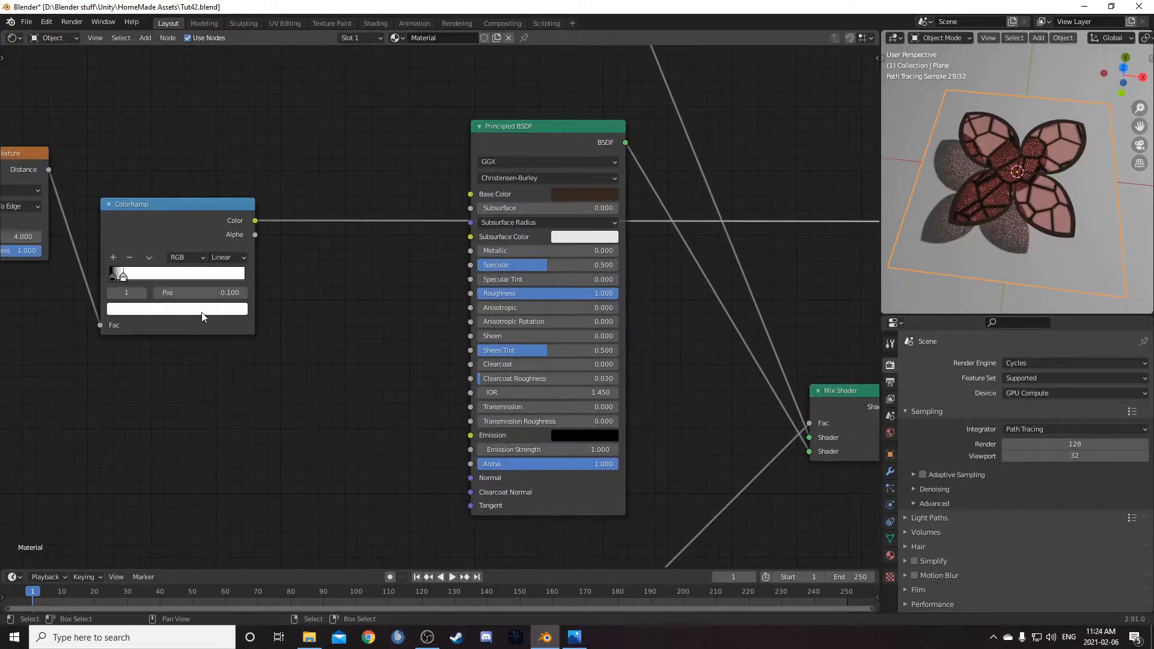
middle_click_drag(186, 310, 486, 292)
scroll(438, 294, "up", 1)
left_click(536, 268)
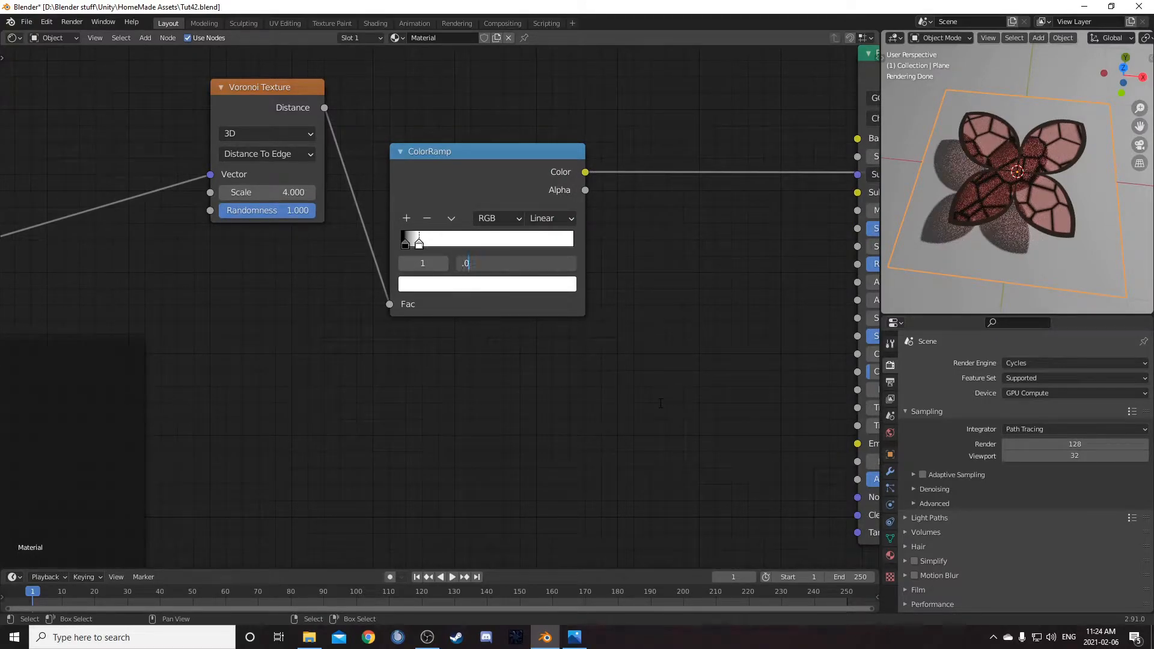
type(".05")
key("Return")
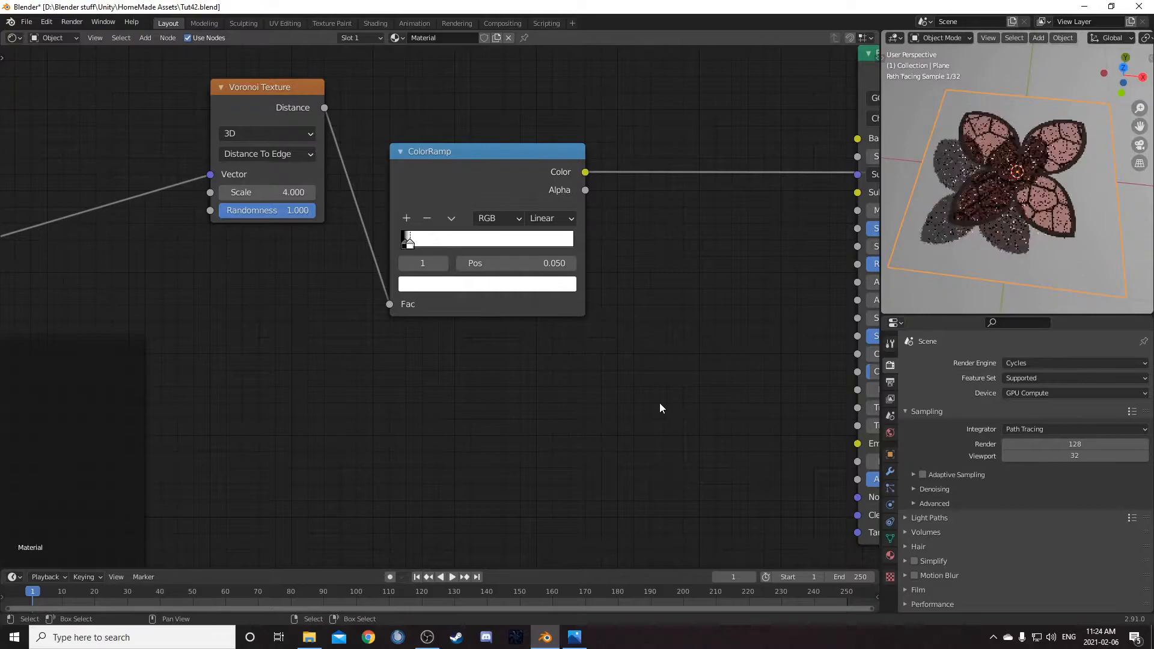
- Check the thinner veins on the butterfly wings up close and save the file
scroll(440, 306, "up", 2)
scroll(1008, 229, "up", 4)
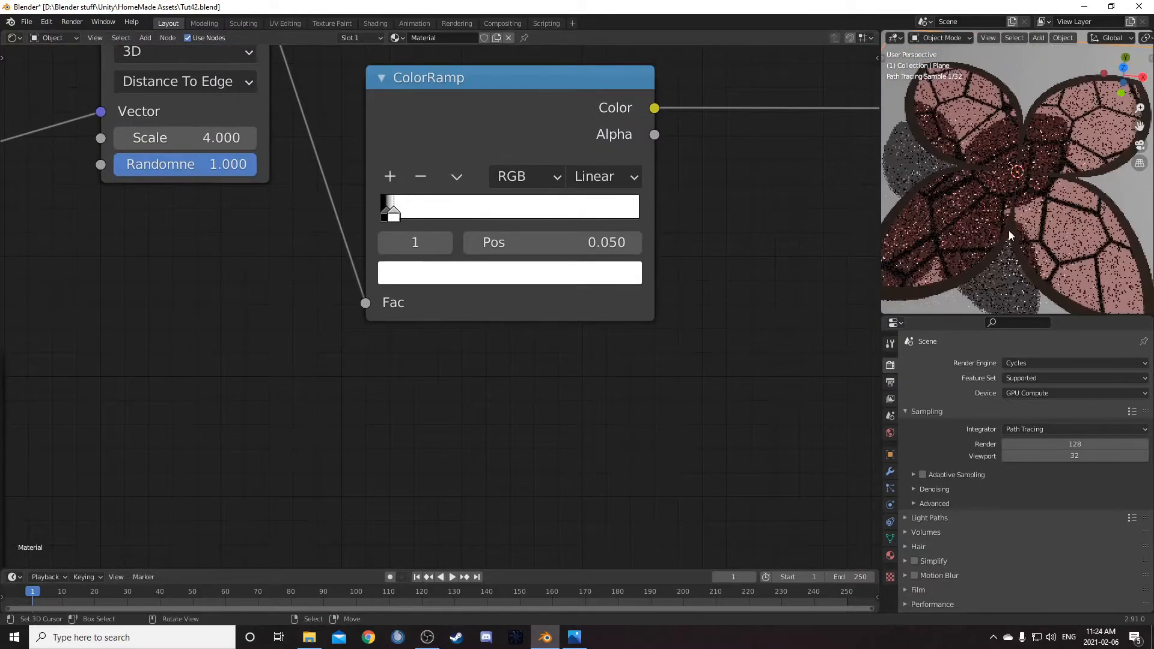
scroll(1004, 171, "down", 1)
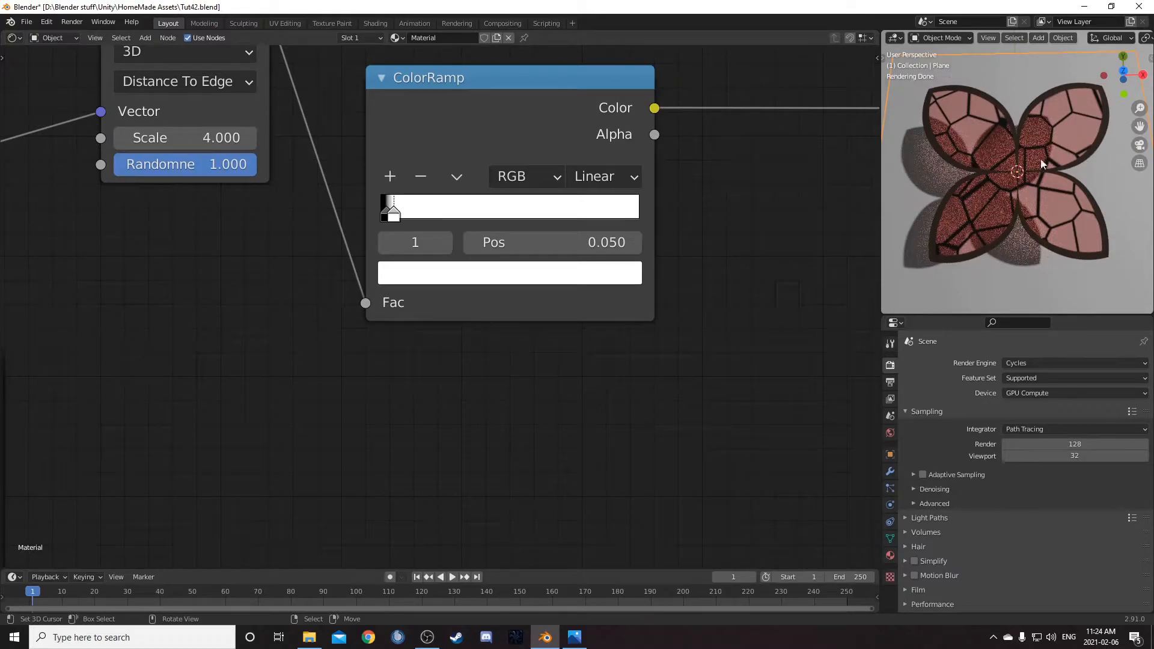
scroll(748, 297, "down", 2)
key("ctrl+s")
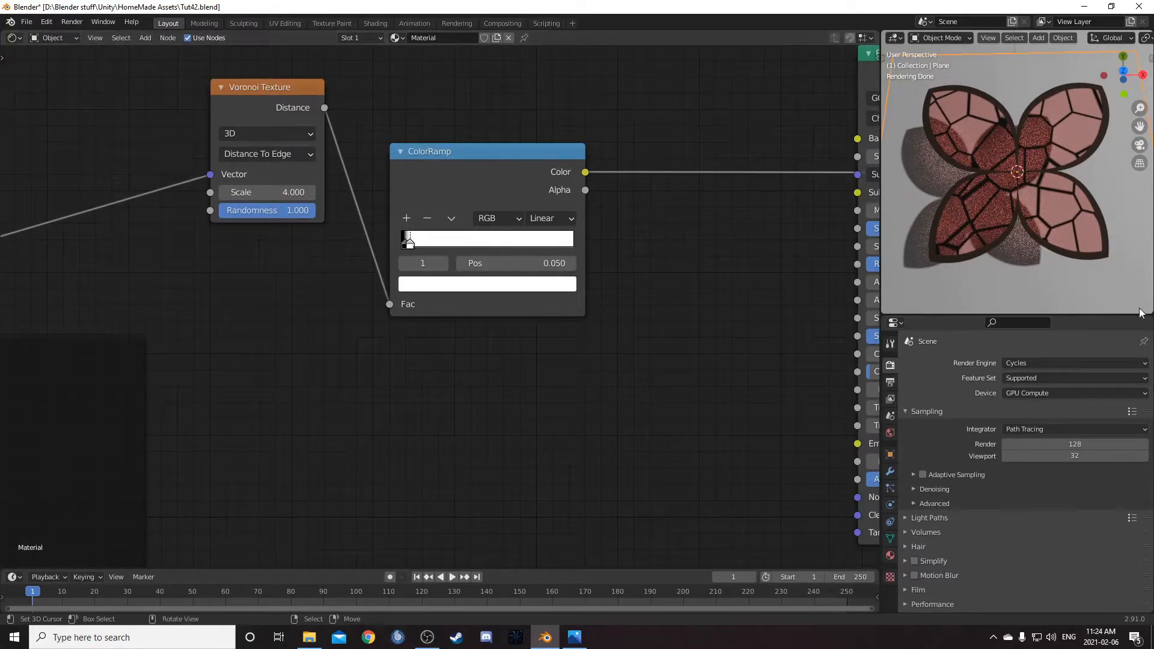
- Return to the top view and move the Texture Coordinate node up, clear of the wing frames
key("KP_7")
key("Home")
left_click_drag(285, 347, 251, 199)
middle_click_drag(522, 326, 498, 354)
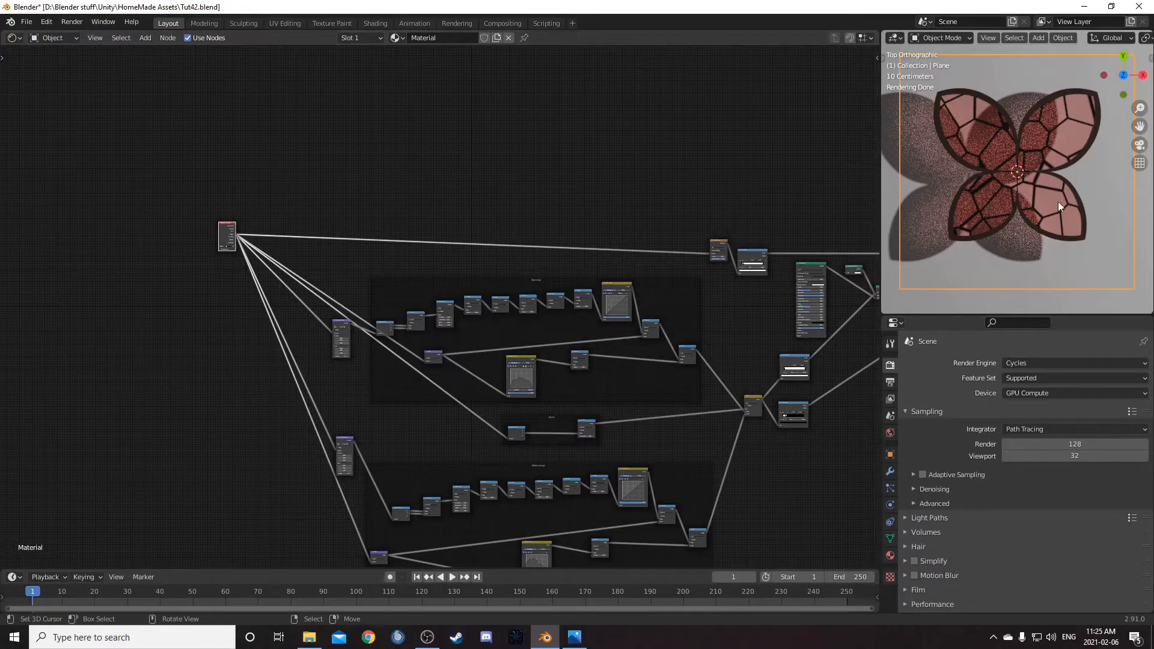
- Add a shared reroute point across all the Texture Coordinate node's outgoing links and move it up beside the node
middle_click_drag(216, 246, 304, 226)
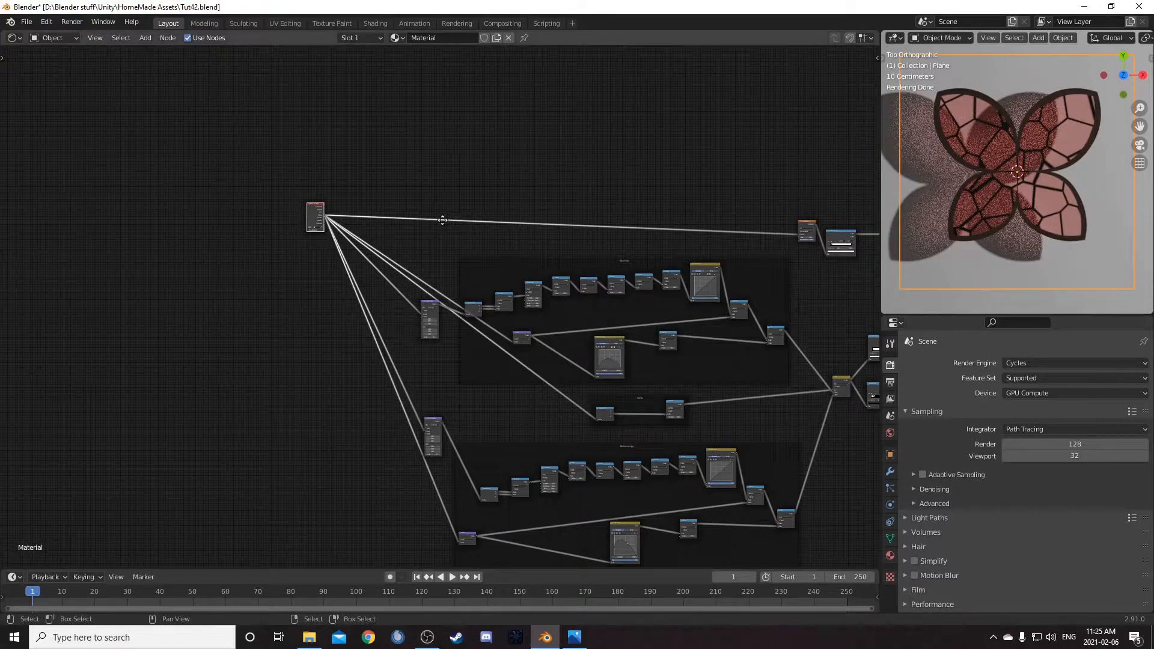
scroll(447, 257, "up", 3)
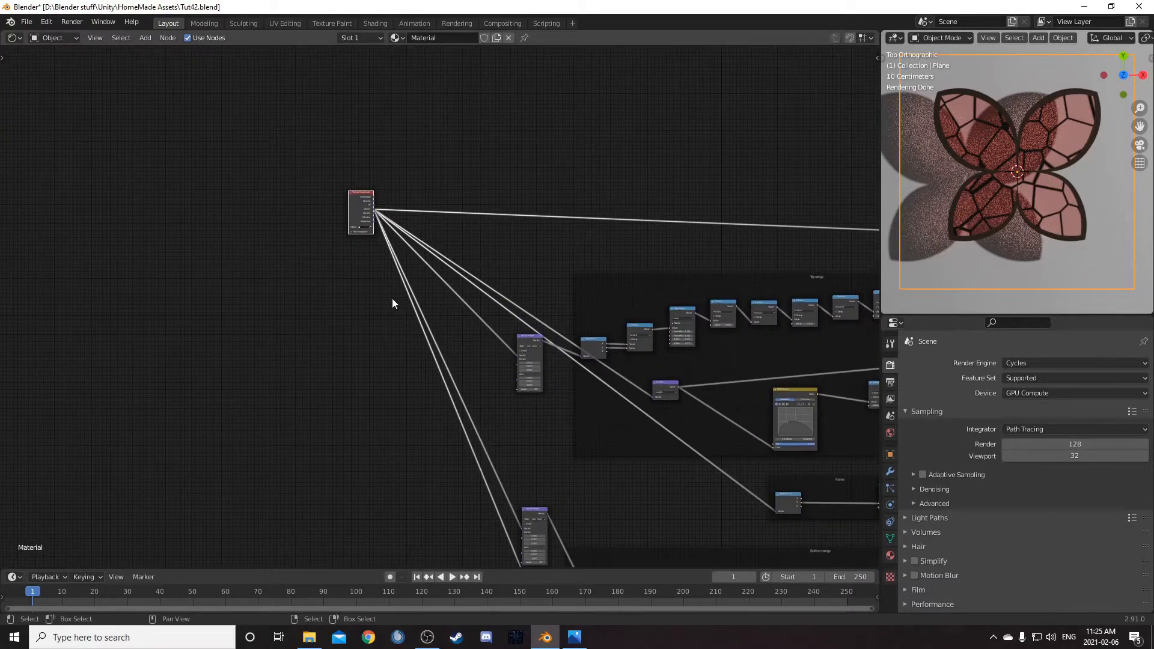
scroll(355, 238, "up", 2)
right_click_drag(361, 373, 569, 102, "ctrl")
scroll(430, 252, "up", 2)
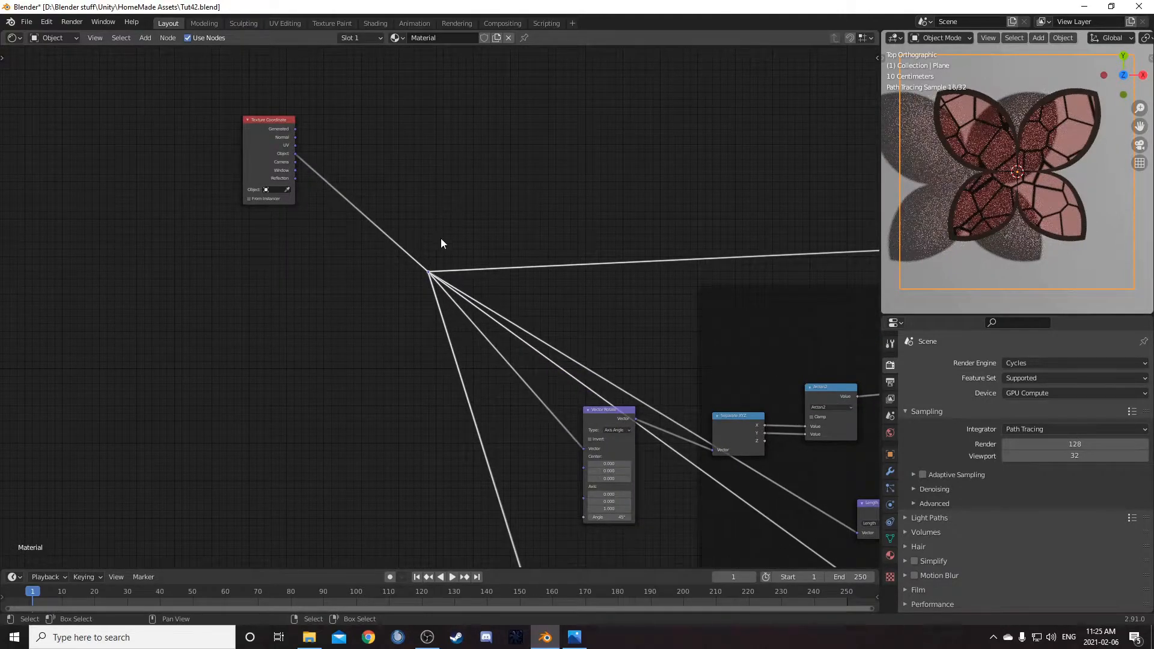
left_click_drag(429, 272, 472, 174)
scroll(373, 250, "up", 1)
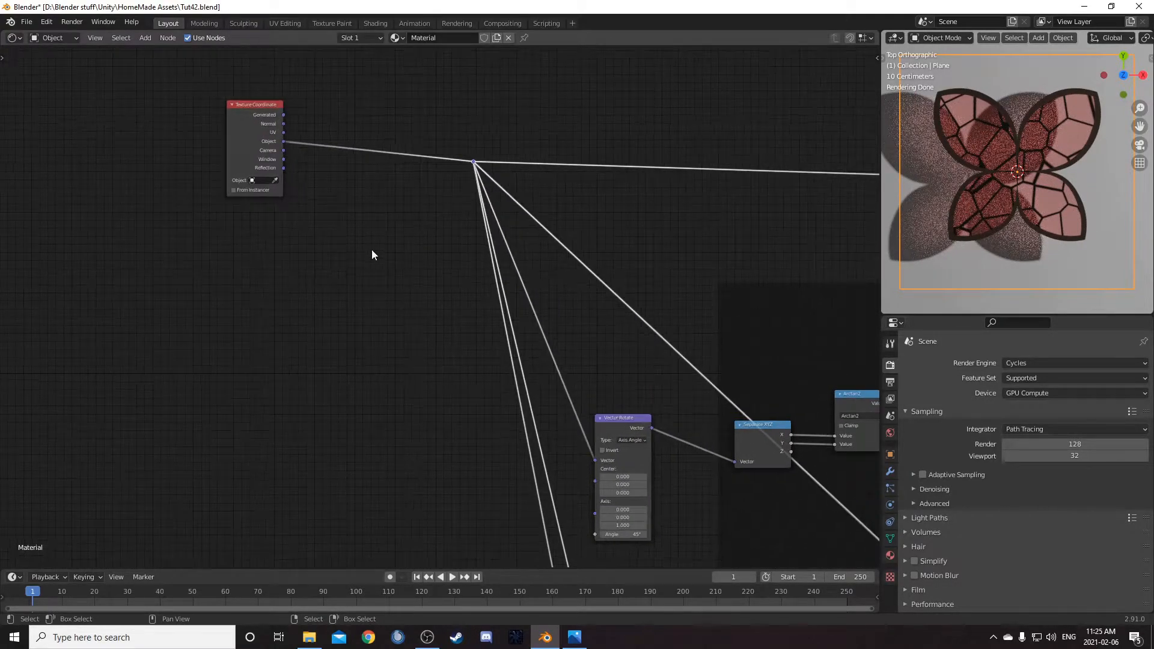
- Insert a Separate XYZ node between the Texture Coordinate node and the reroute point
middle_click_drag(372, 251, 469, 251)
key("shift+a")
left_click(469, 250)
type("sep")
key("Down")
key("Down")
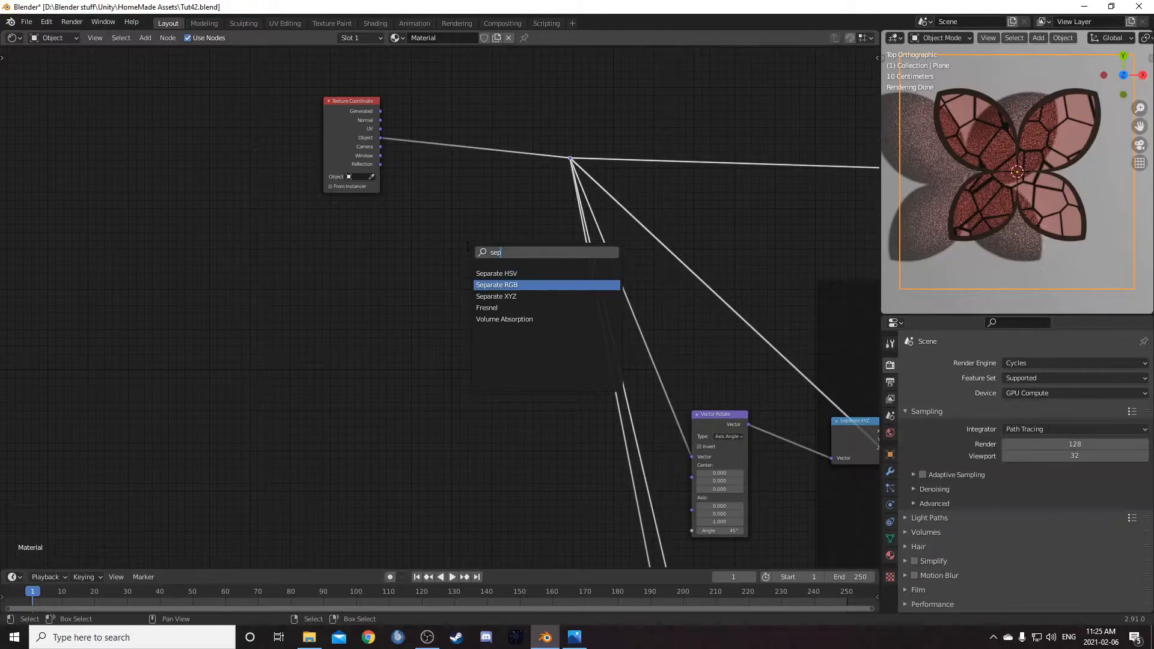
key("Return")
left_click(424, 122)
- Insert a Combine XYZ node between the Separate XYZ node and the reroute point
key("shift+a")
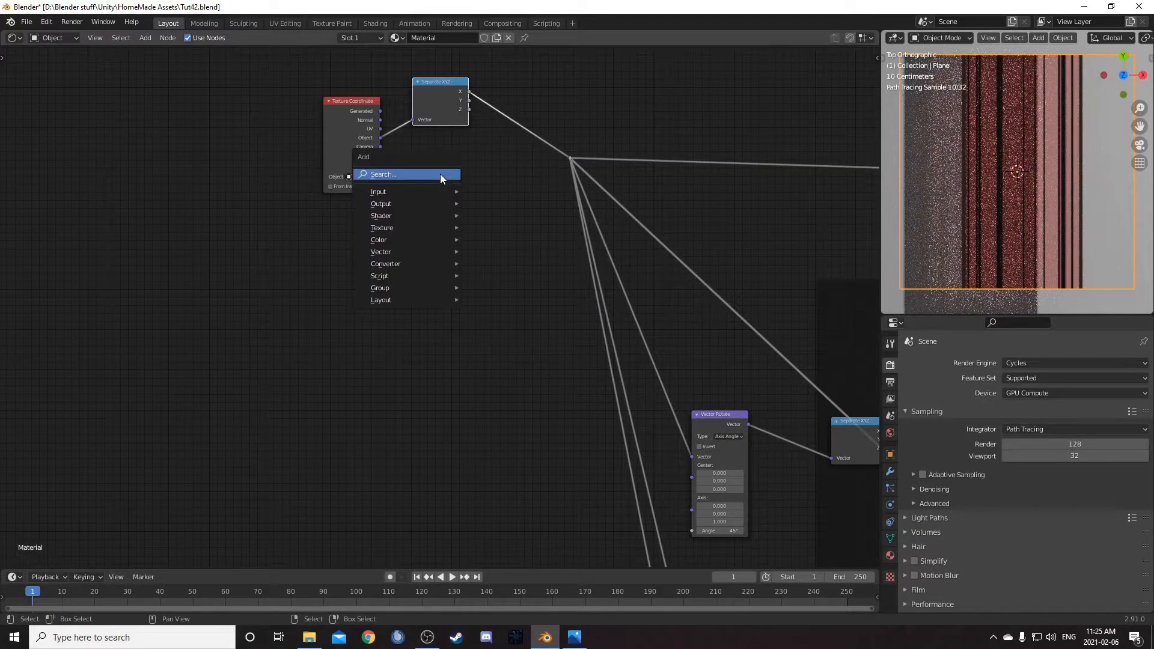
left_click(440, 175)
type("combin")
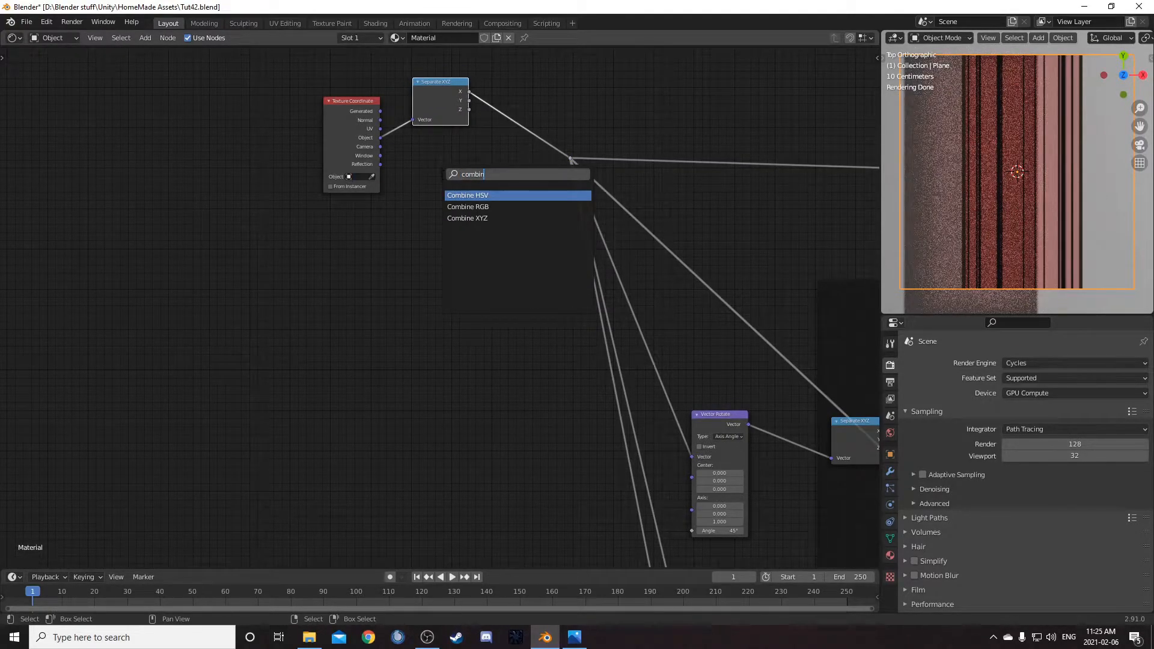
key("Down")
key("Down")
key("Return")
left_click(474, 107)
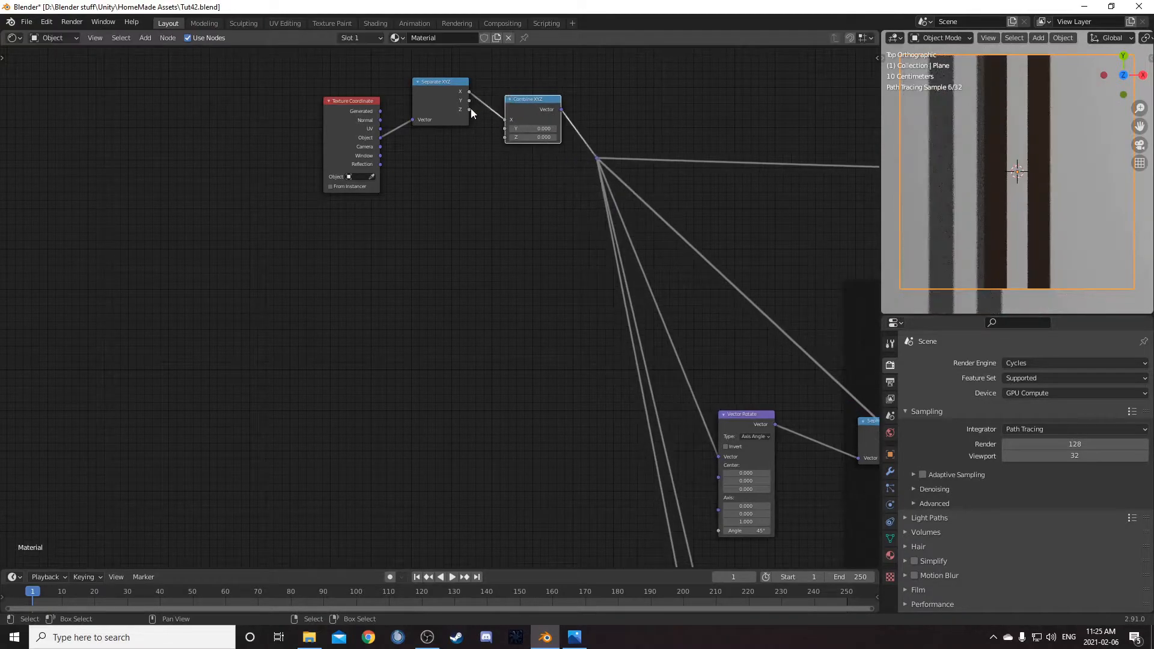
- Link Separate XYZ's Y output to Combine XYZ's Y input and insert a Math node on the X link between them
left_click_drag(470, 100, 542, 84)
scroll(556, 172, "up", 2)
key("shift+a")
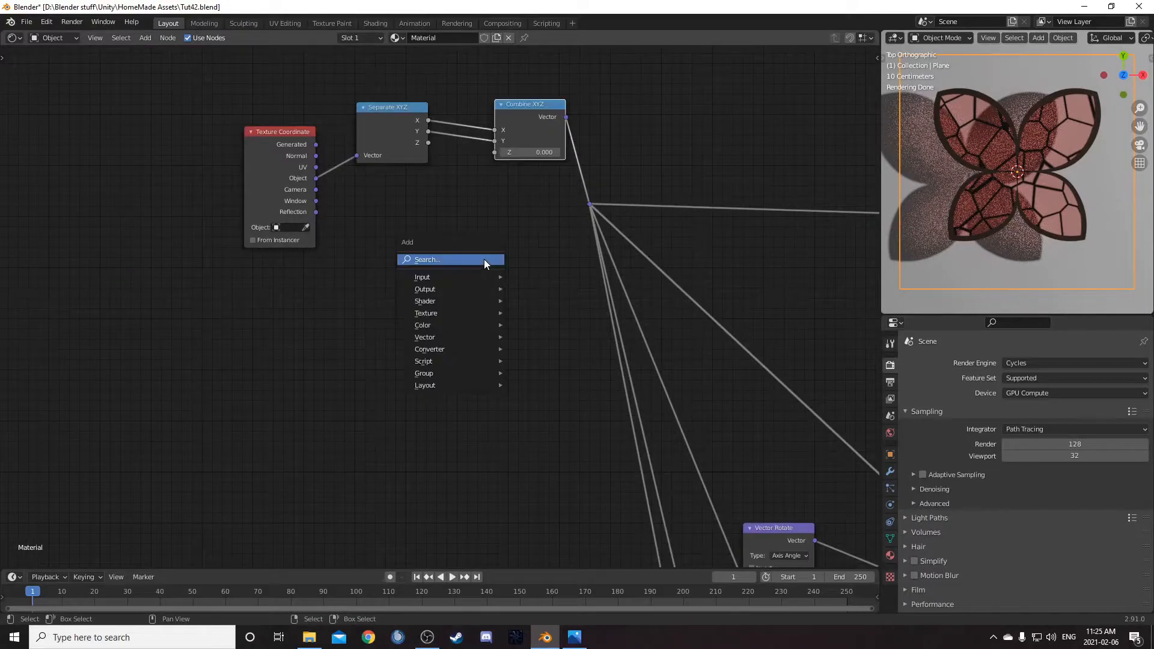
left_click(484, 258)
type("math")
key("Return")
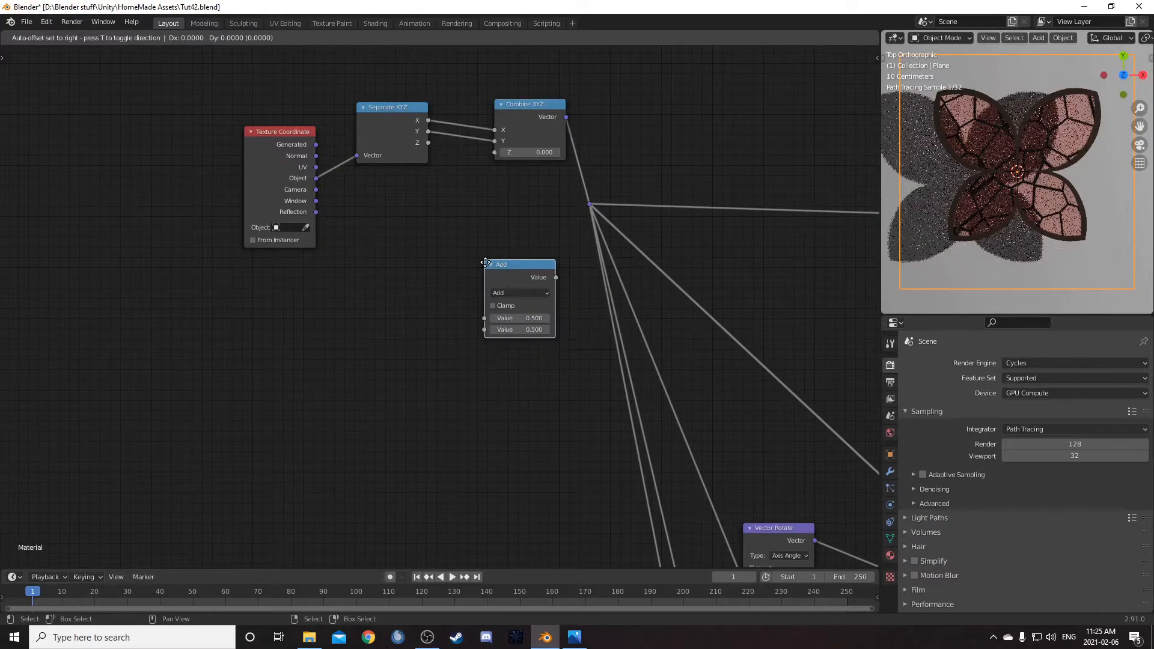
left_click(469, 67)
middle_click_drag(562, 202, 519, 335)
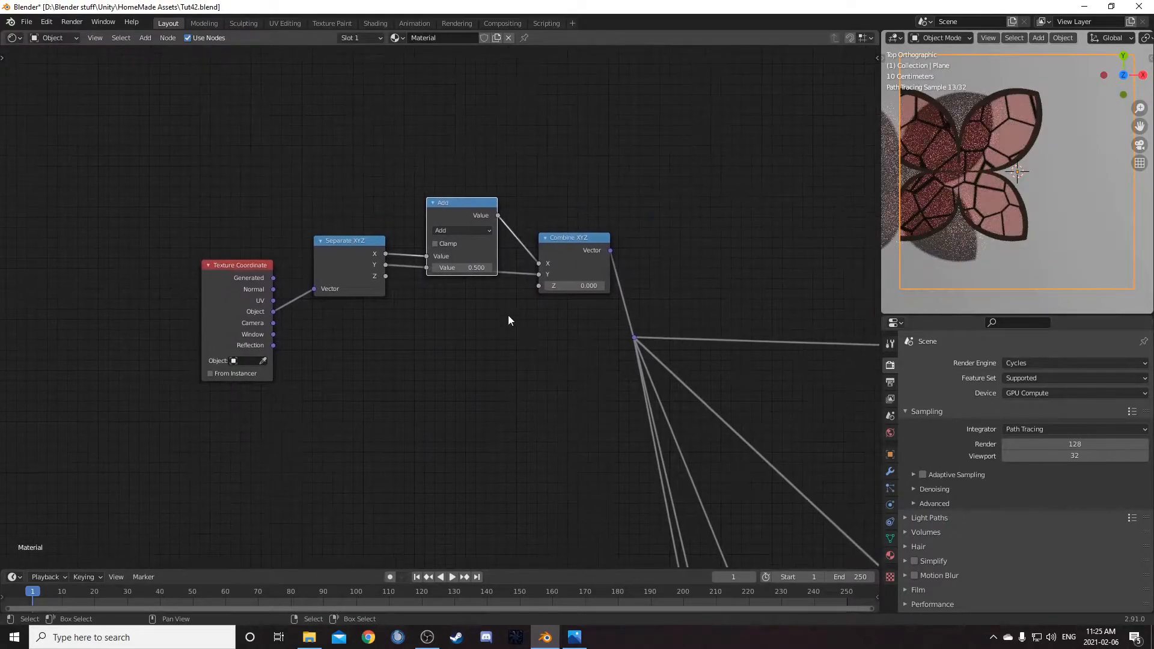
- Move the Math node above the link, set its operation to Absolute, and nudge the Combine XYZ node down
left_click_drag(463, 208, 466, 172)
left_click(467, 194)
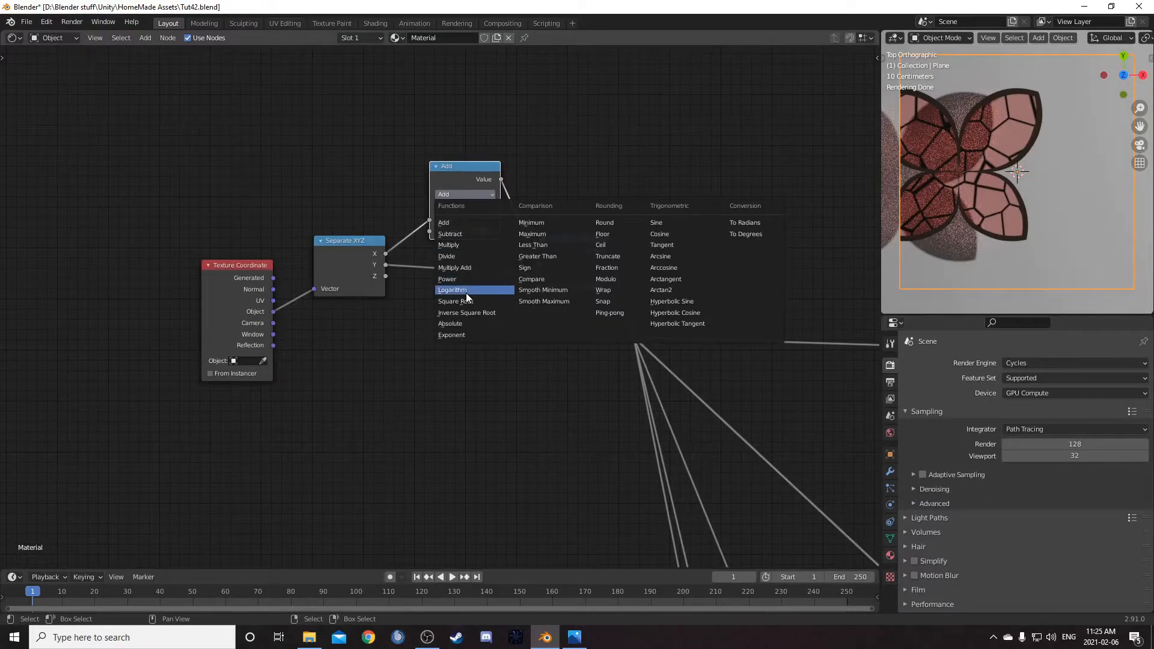
left_click(456, 322)
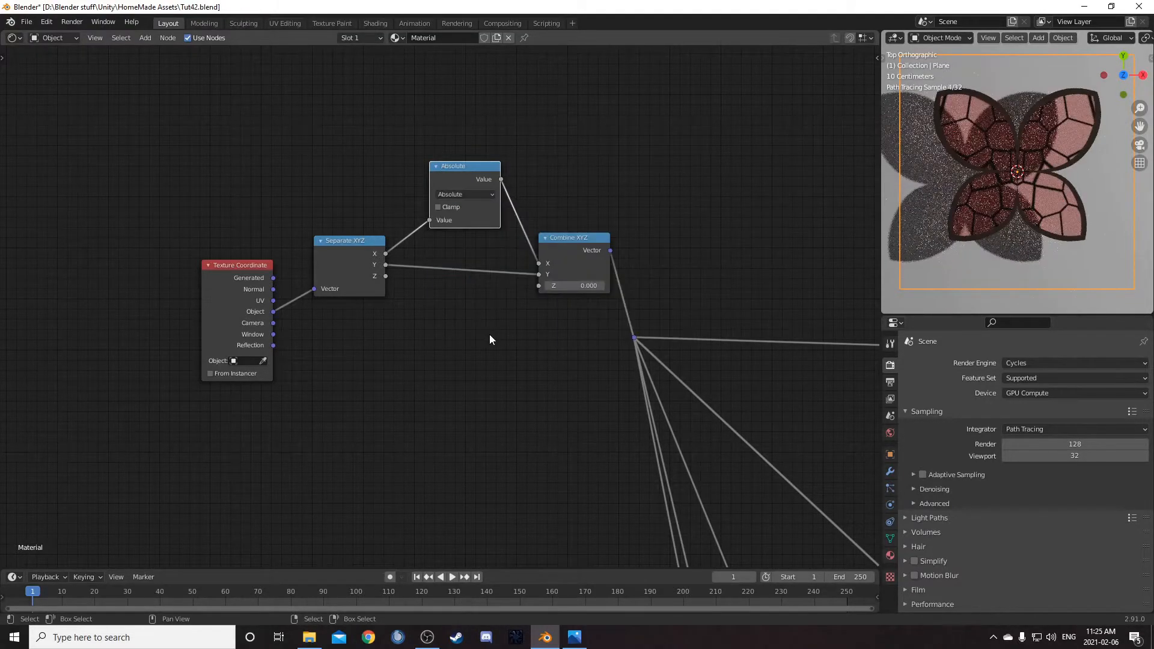
scroll(607, 252, "right", 3, "ctrl")
middle_click_drag(424, 286, 342, 274)
left_click_drag(421, 244, 424, 263)
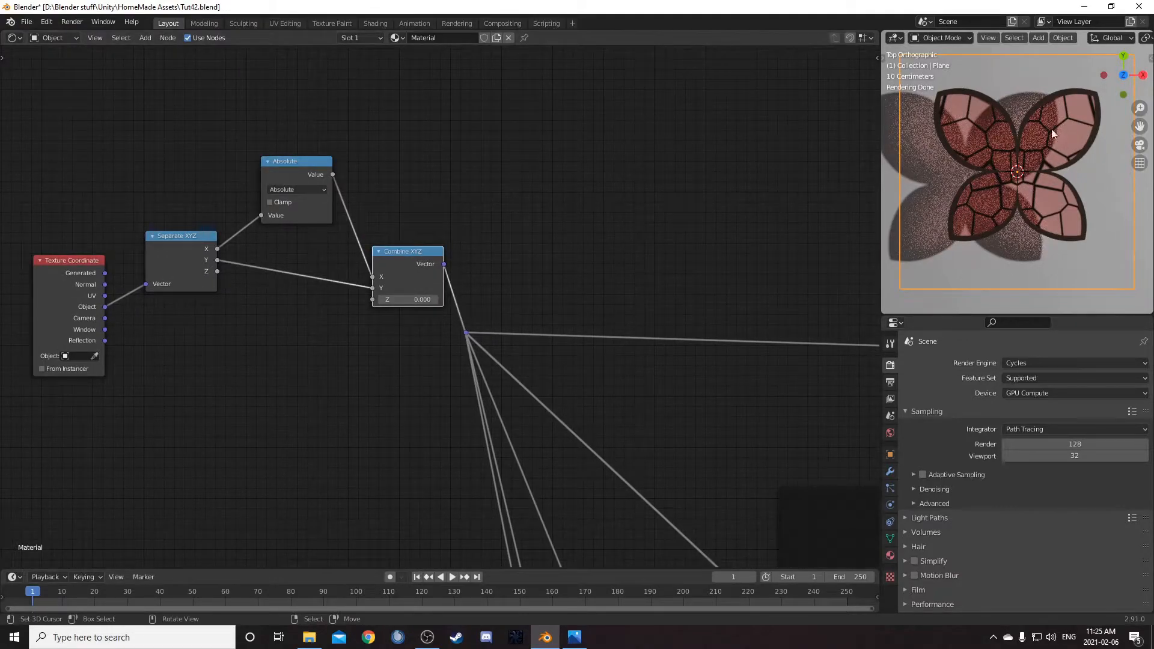
- Save the blend file
scroll(442, 269, "down", 5)
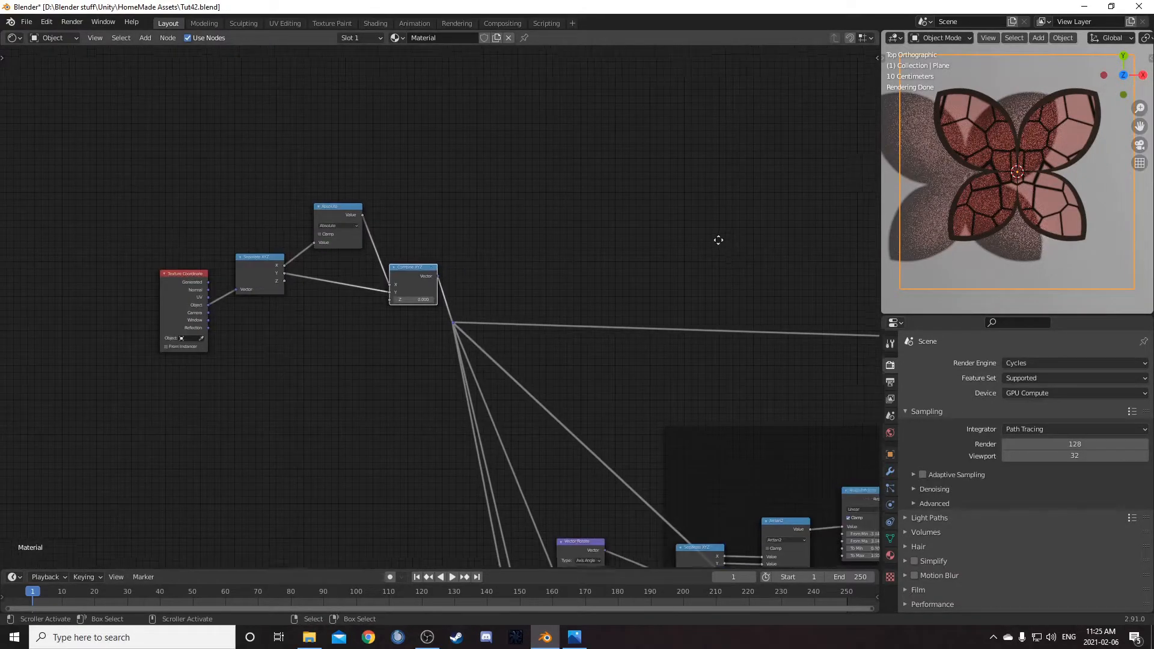
middle_click_drag(723, 242, 641, 215)
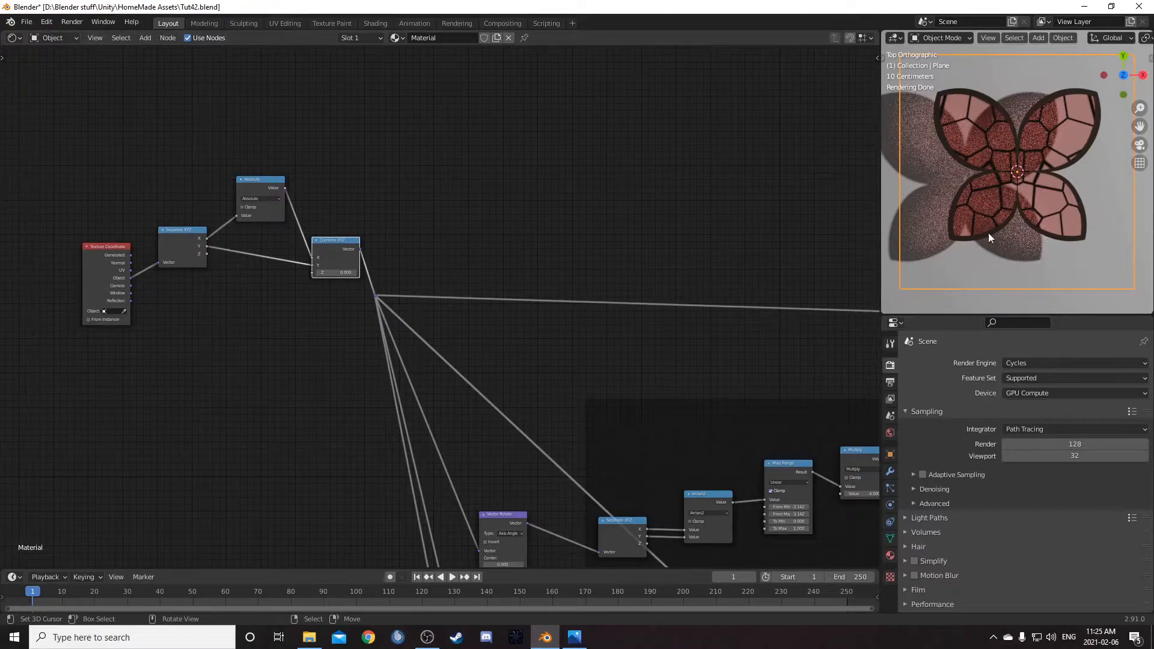
scroll(528, 348, "down", 4)
key("ctrl+s")
- Move the Voronoi Texture node up slightly and insert a Vector Rotate node on the link feeding its Vector input
scroll(549, 247, "up", 6)
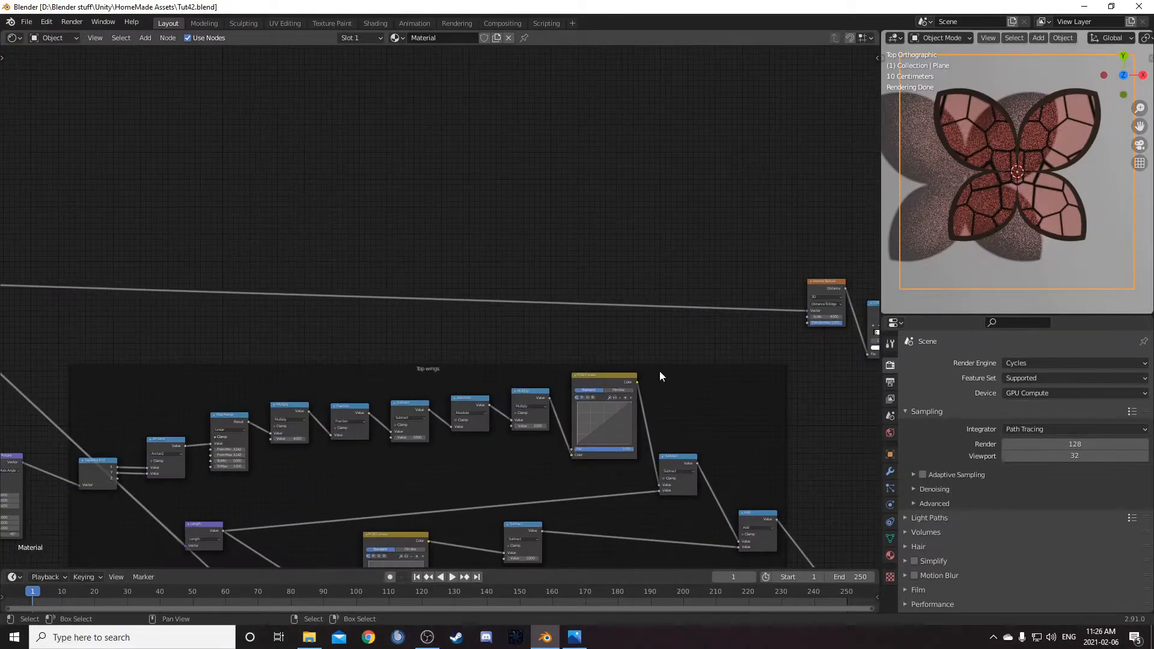
middle_click_drag(656, 373, 492, 298)
left_click_drag(658, 208, 647, 183)
scroll(577, 212, "up", 4)
middle_click_drag(517, 209, 537, 238)
key("shift+a")
left_click(537, 238)
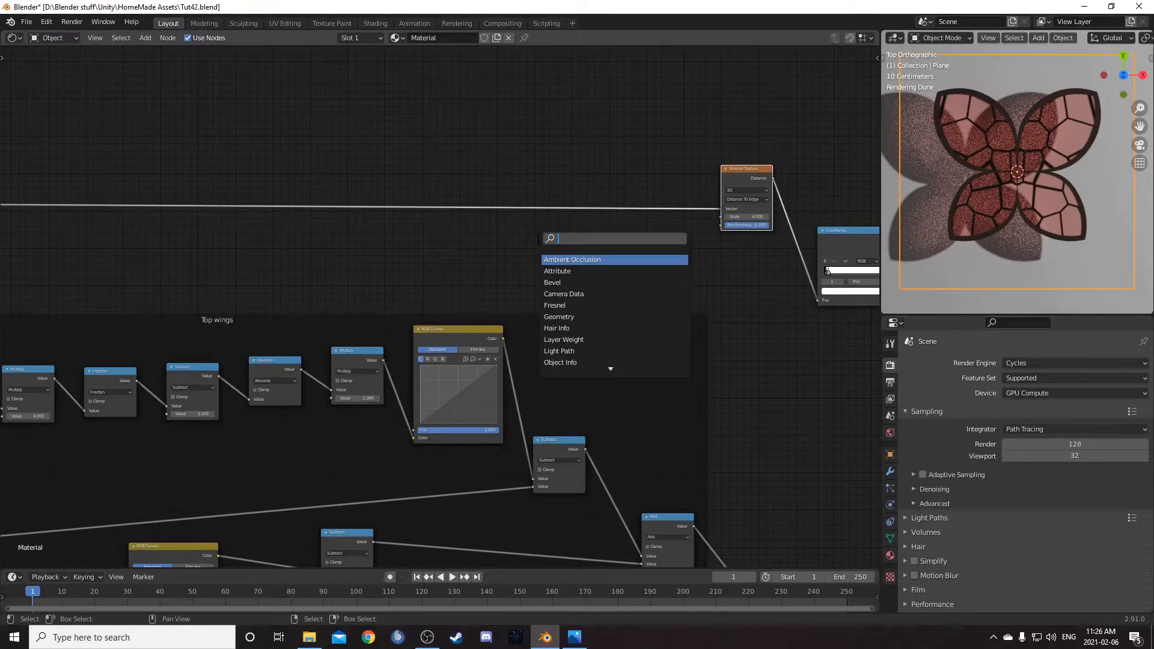
type("vec")
key("Down")
key("Down")
key("Down")
key("Down")
key("Down")
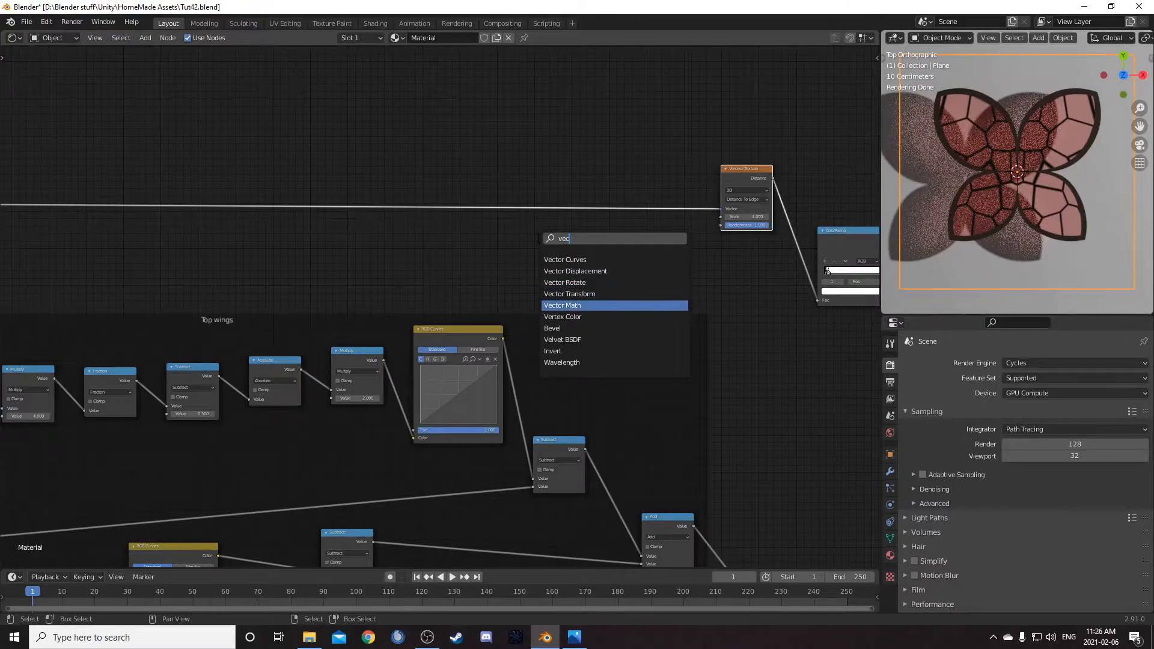
type("tor")
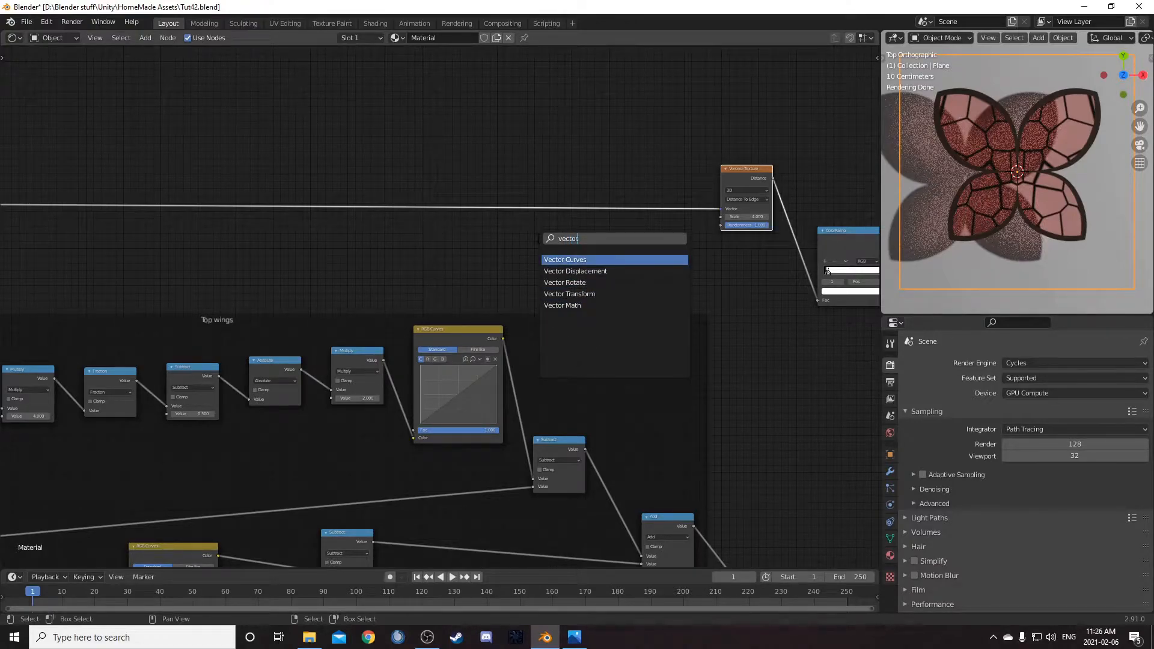
key("Down")
key("Down")
key("Return")
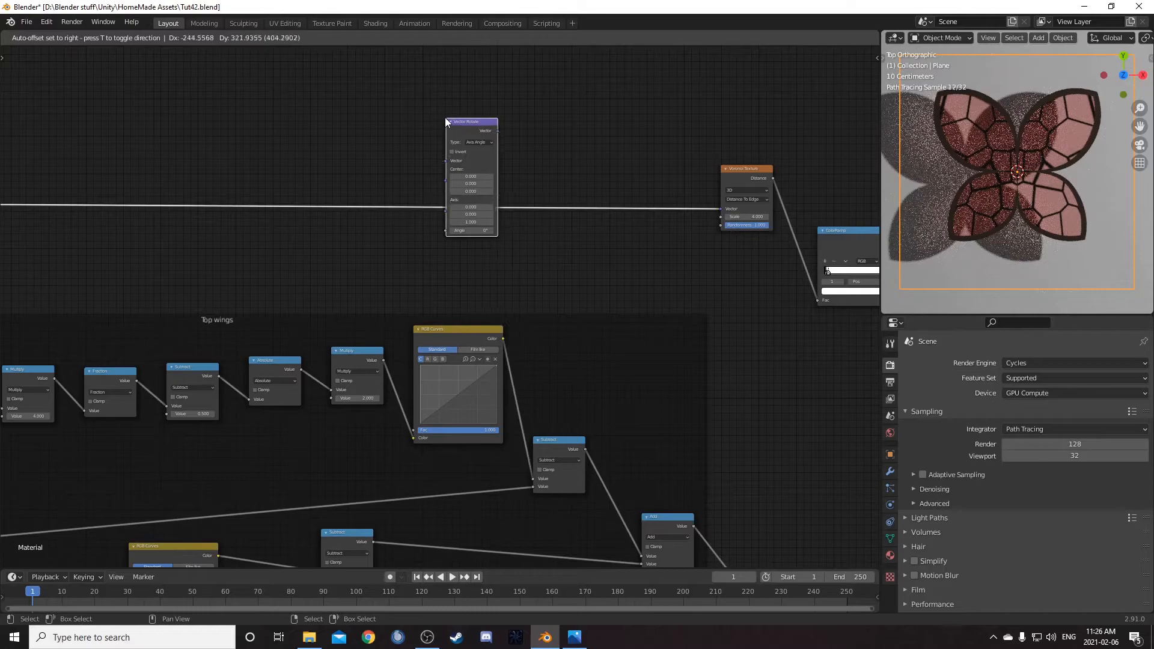
left_click(446, 119)
- Insert a Mapping node between the Vector Rotate and Voronoi Texture nodes
key("shift+a")
left_click(550, 222)
type("mapp")
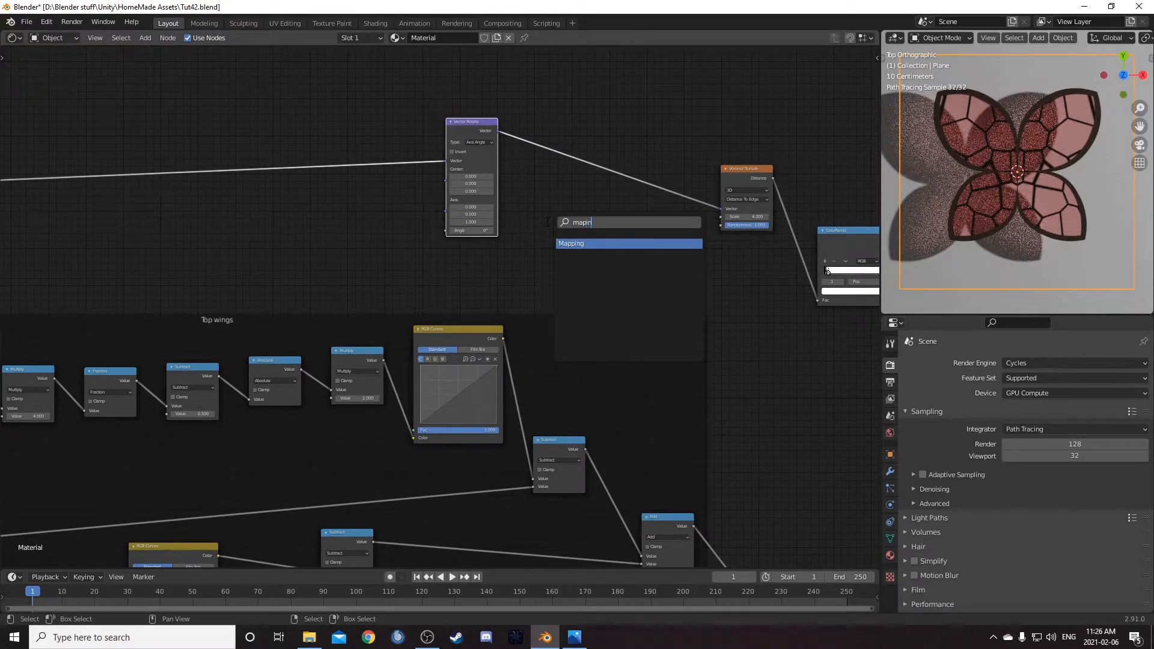
key("Return")
left_click(547, 121)
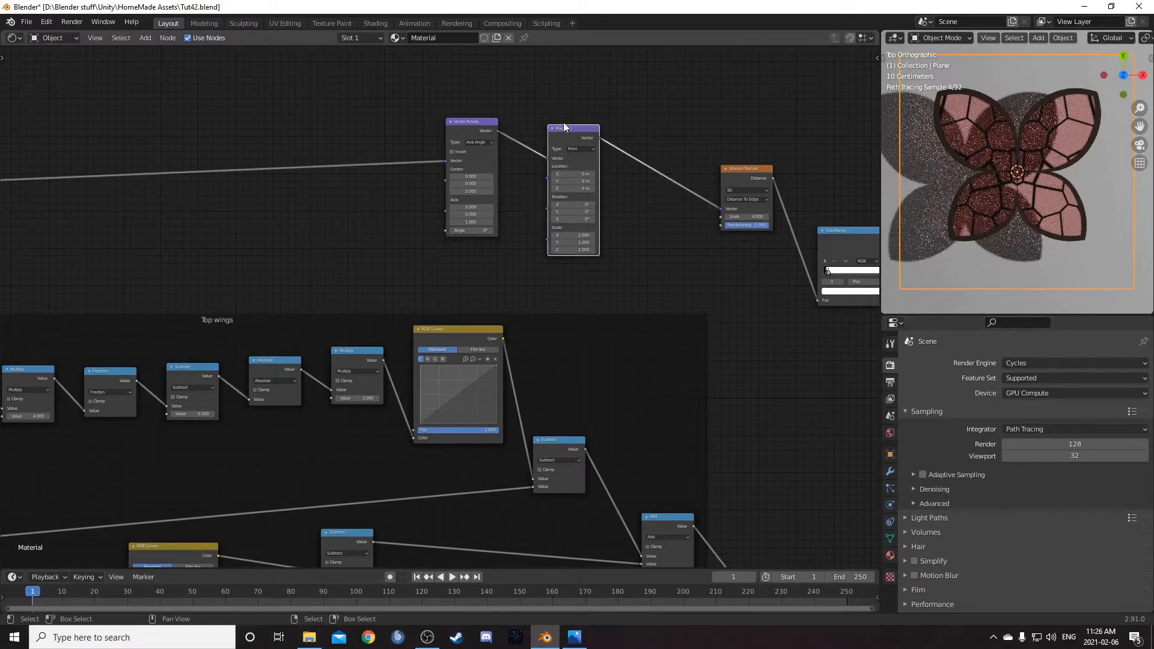
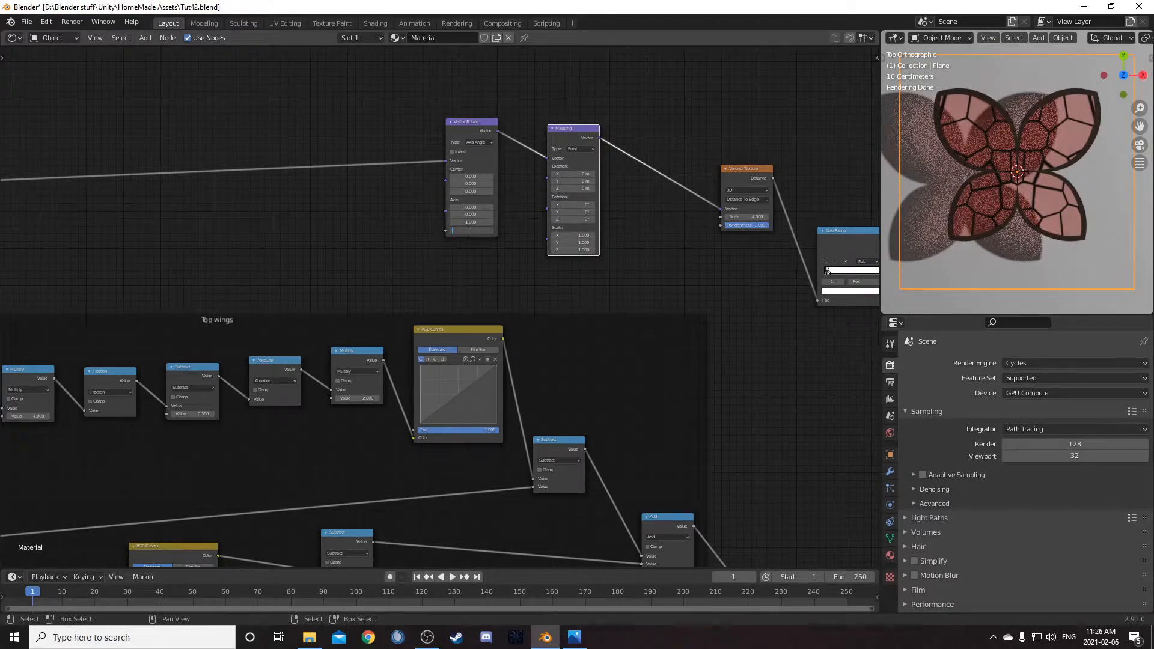
- Set the Vector Rotate angle to -40° and the Mapping node's Y scale to 3
key("Return")
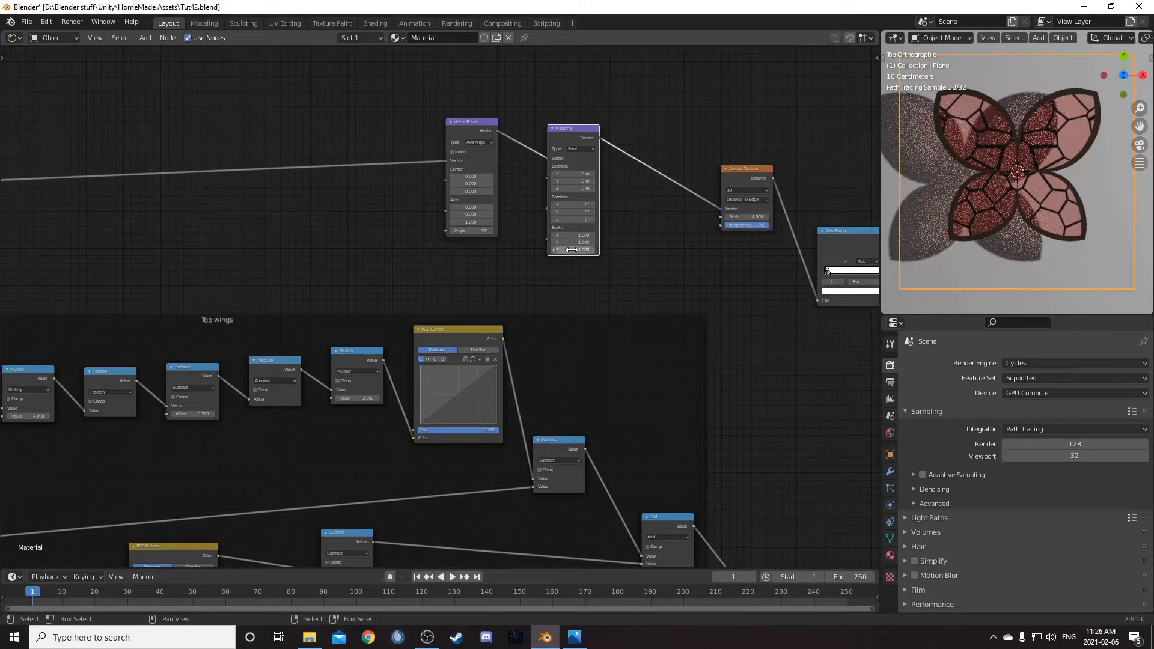
scroll(582, 282, "up", 1)
middle_click_drag(582, 282, 508, 294)
scroll(508, 297, "up", 1)
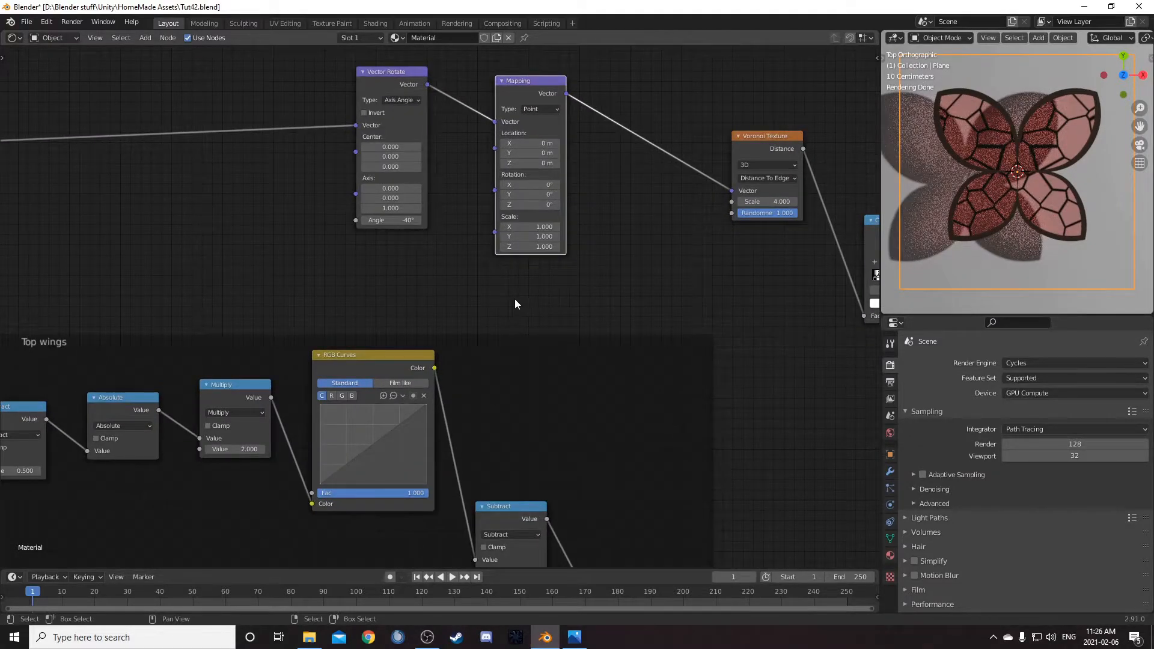
left_click(532, 237)
type("3")
key("Return")
scroll(1062, 181, "up", 2)
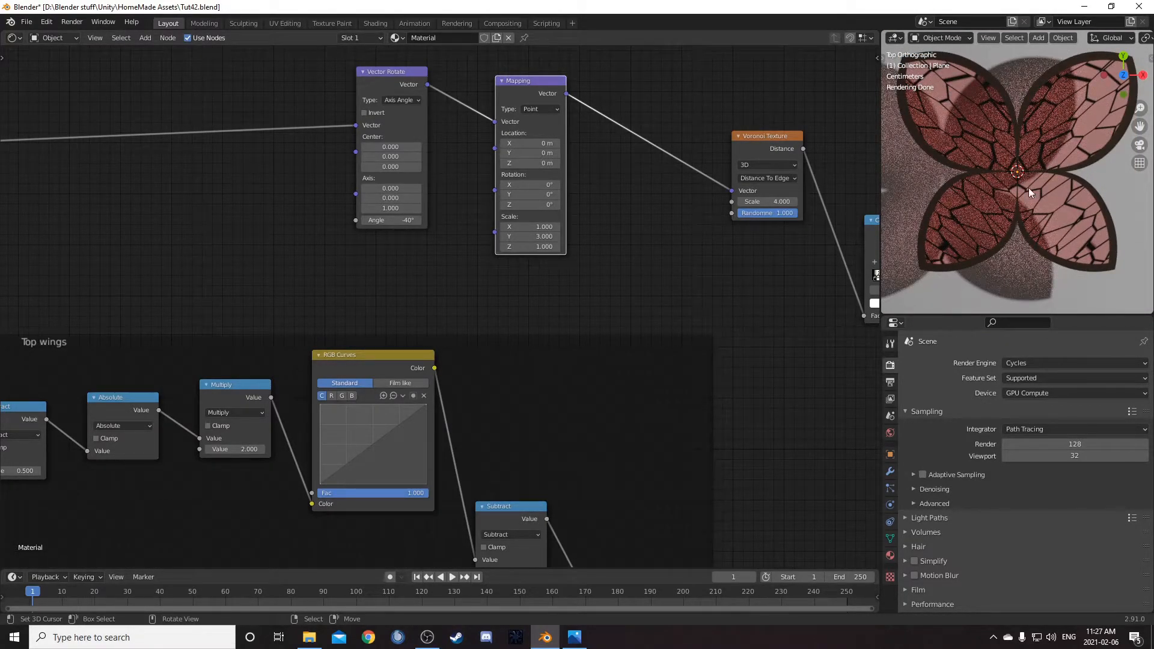
- Move the Vector Rotate and Mapping pair up and duplicate it below, keeping the copy linked to the shared coordinates
scroll(571, 246, "down", 5)
left_click_drag(360, 124, 516, 268)
key("g")
left_click(512, 145)
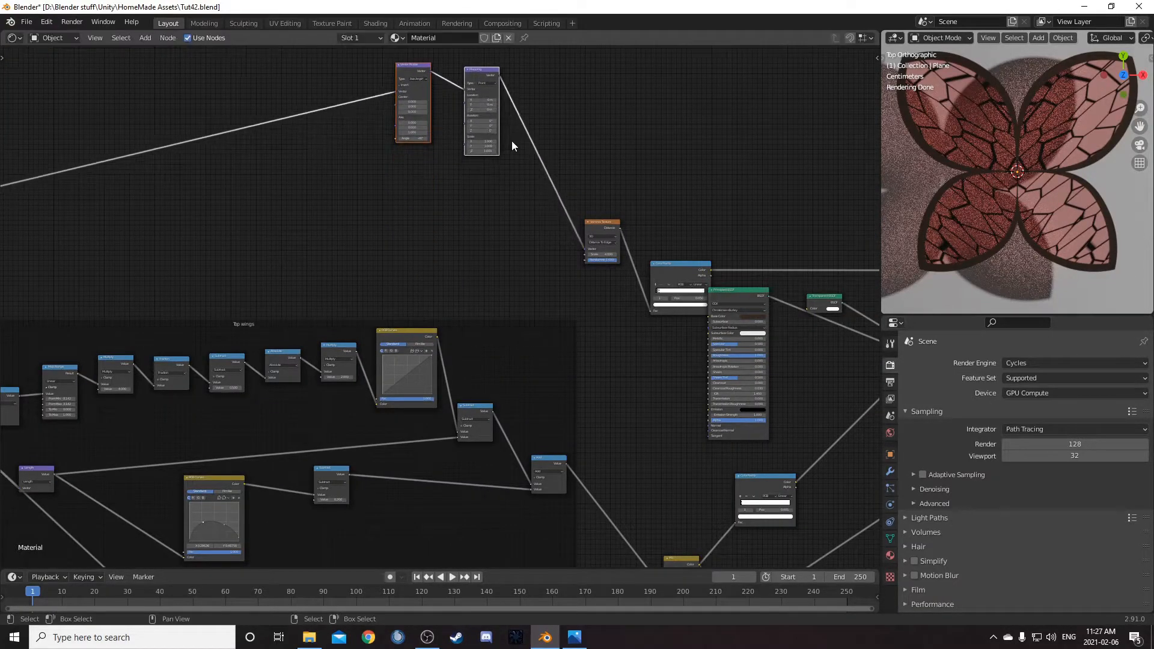
key("shift+d")
left_click(513, 248)
scroll(540, 250, "up", 2)
scroll(540, 250, "down", 4)
middle_click_drag(538, 226, 521, 253)
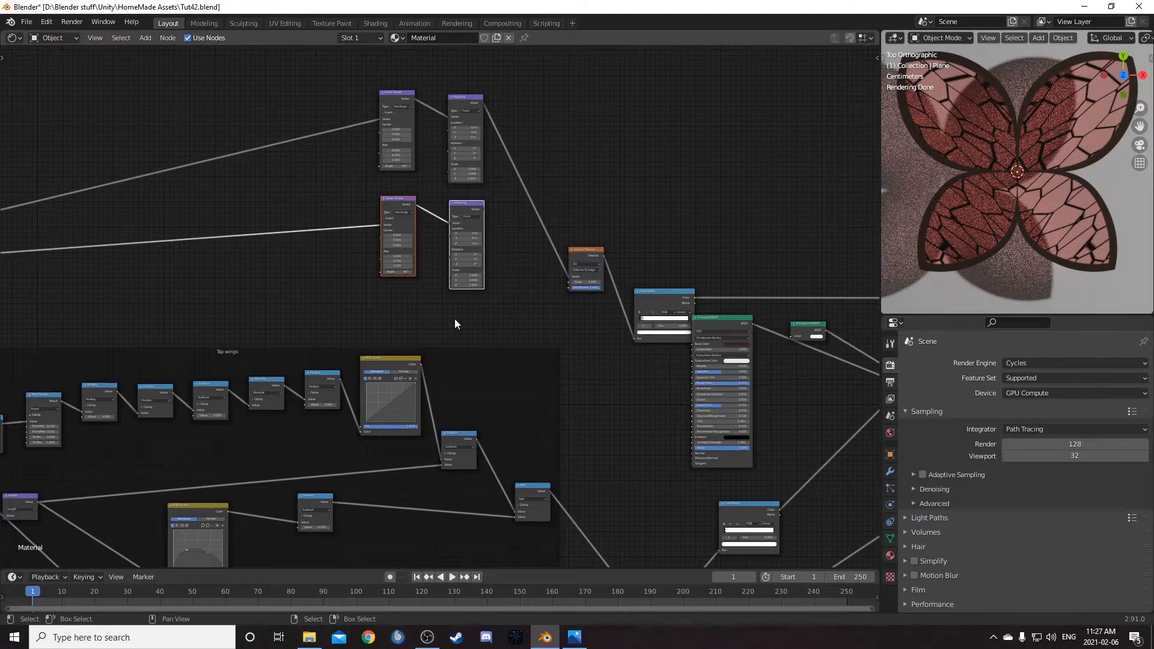
- Combine the two Mapping outputs with a Mix node feeding the Voronoi Texture, and place it beside the lower Mapping node
middle_click_drag(240, 272, 752, 229)
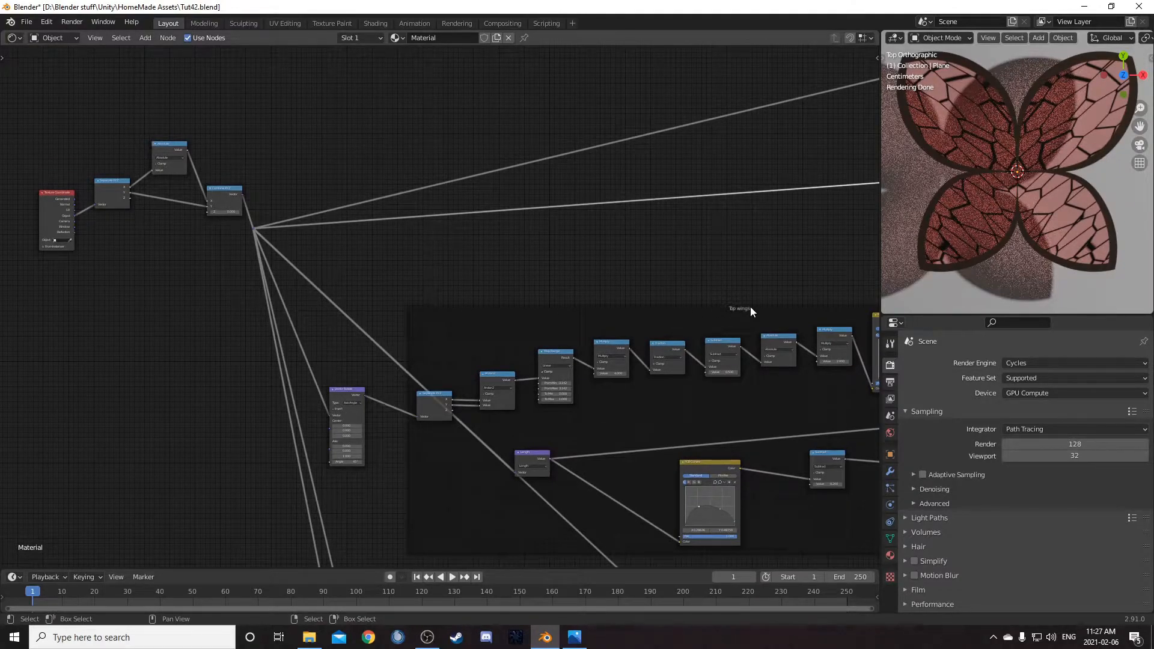
middle_click_drag(748, 307, 449, 337)
scroll(597, 279, "up", 2)
middle_click_drag(680, 106, 437, 234)
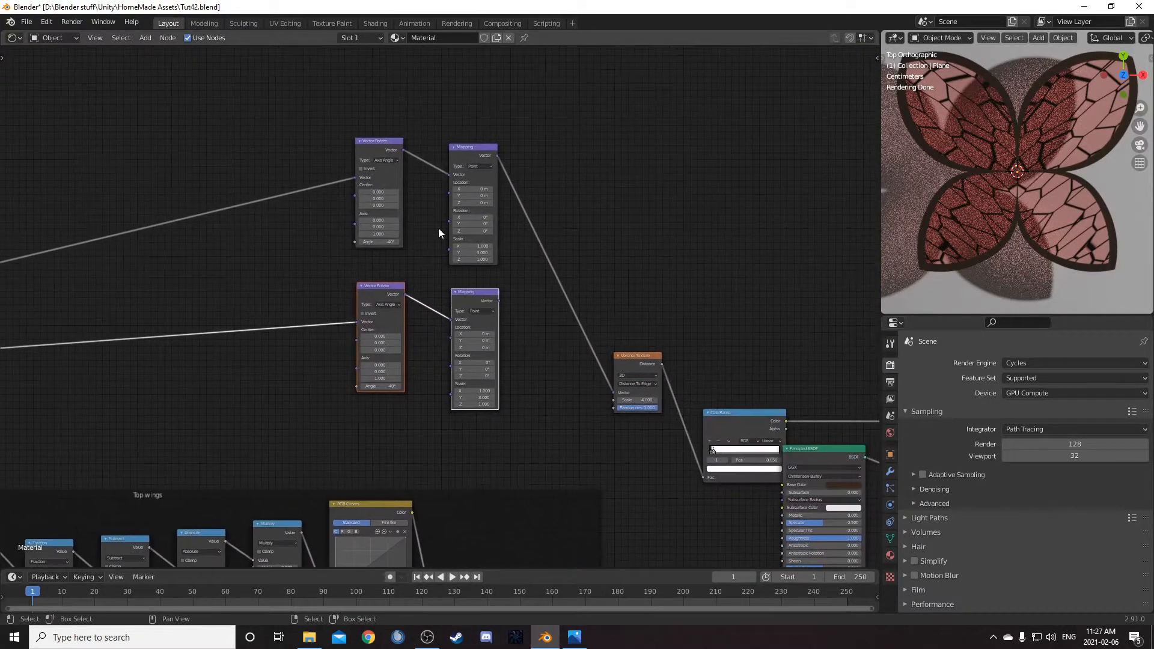
left_click(479, 148)
right_click_drag(479, 154, 466, 317, "ctrl+shift")
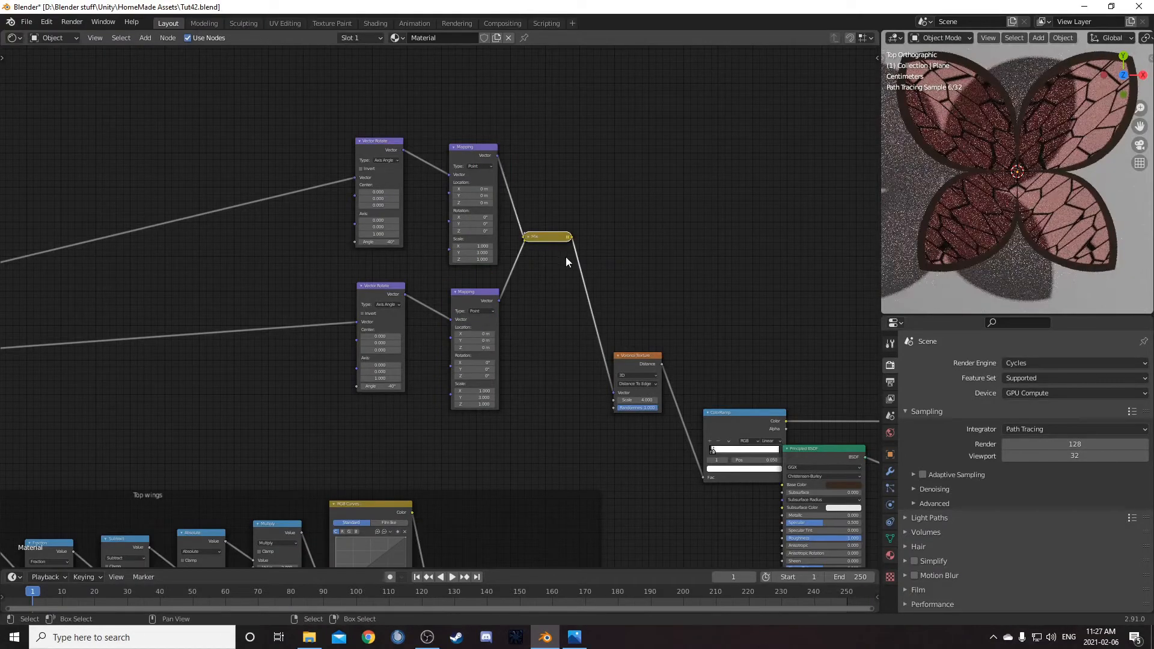
left_click(554, 310)
- Move the frame holding the Less Than node above the Vector Rotate nodes and label it "Vertical seperation mask"
scroll(538, 305, "down", 6)
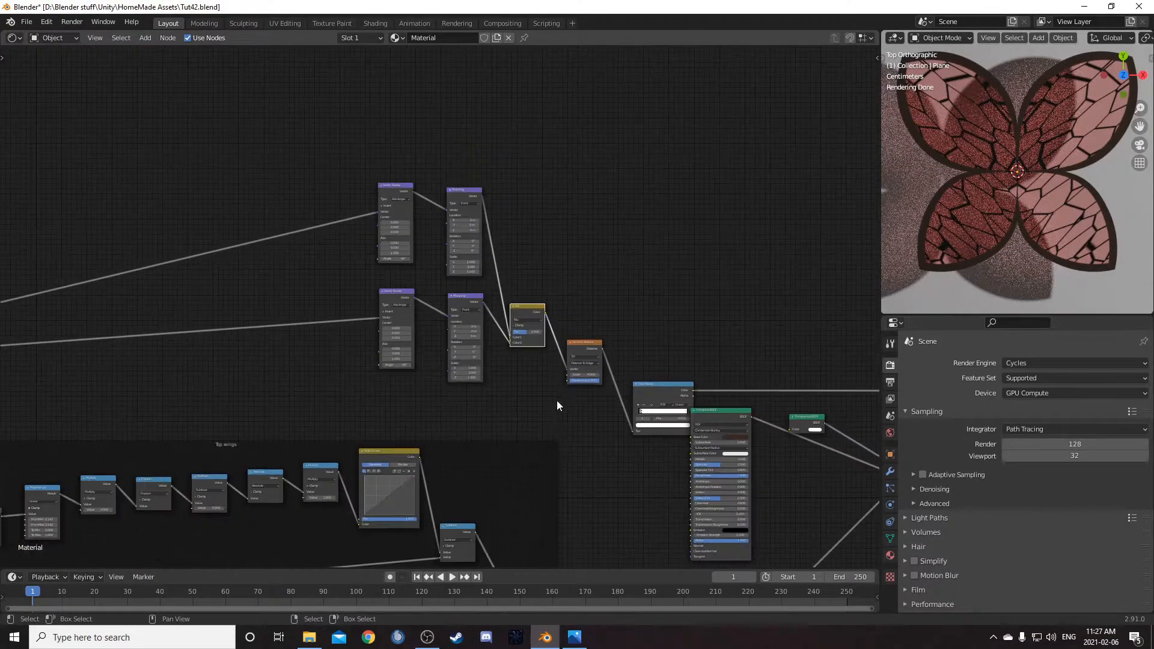
left_click_drag(393, 409, 372, 87)
scroll(452, 114, "up", 3)
middle_click_drag(461, 125, 460, 311)
scroll(459, 311, "up", 3)
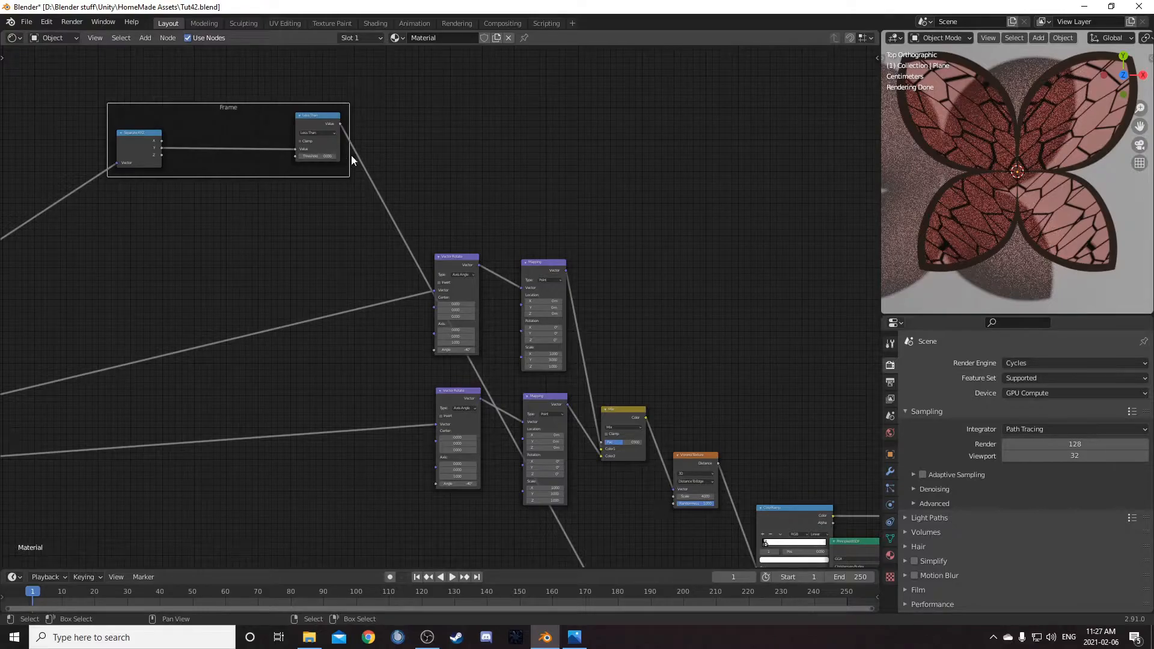
left_click(877, 57)
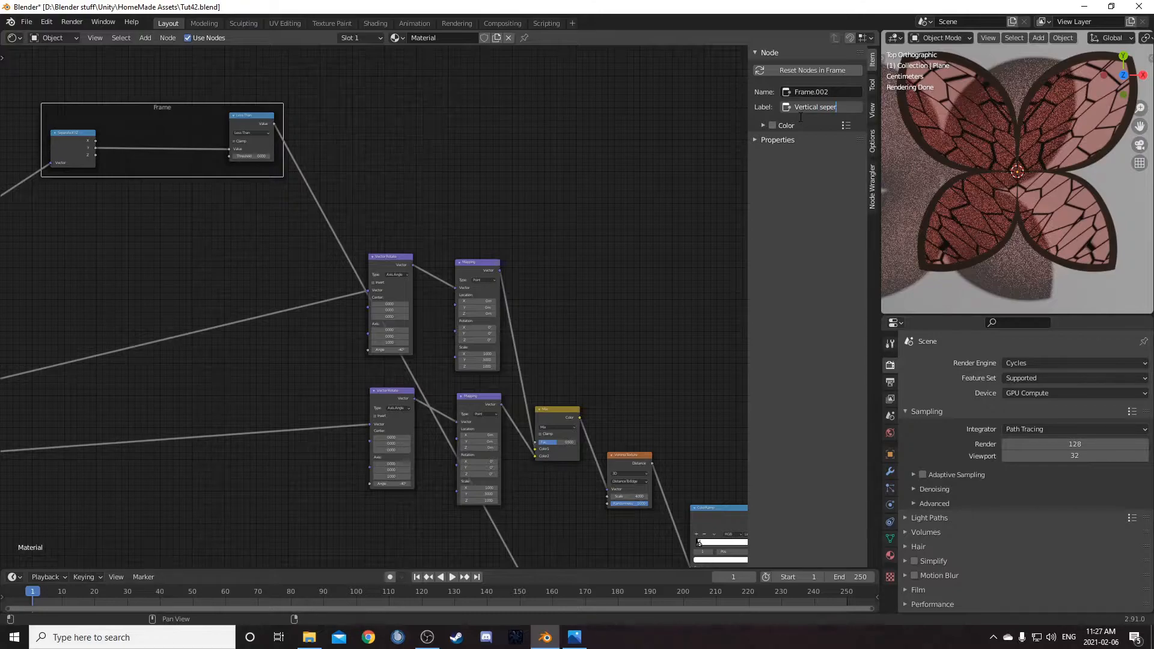
type("k")
key("Return")
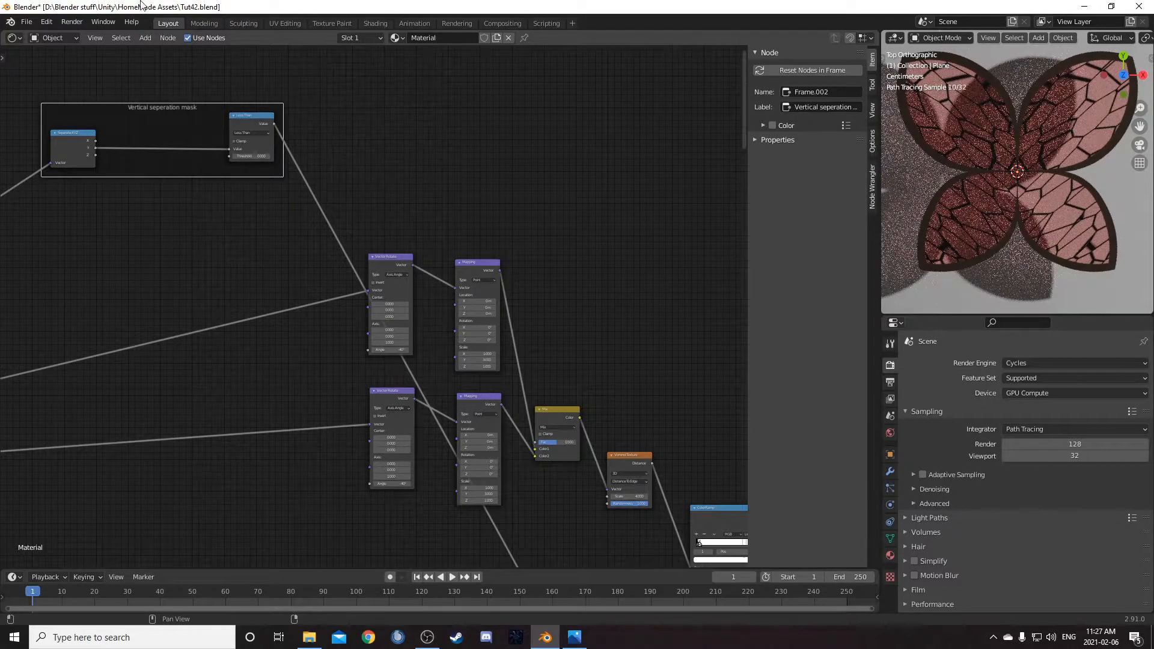
- Link the Less Than output to the new Mix node's Fac input and move the mask frame back below the Top wings frame
left_click_drag(274, 124, 533, 443)
scroll(366, 392, "down", 4)
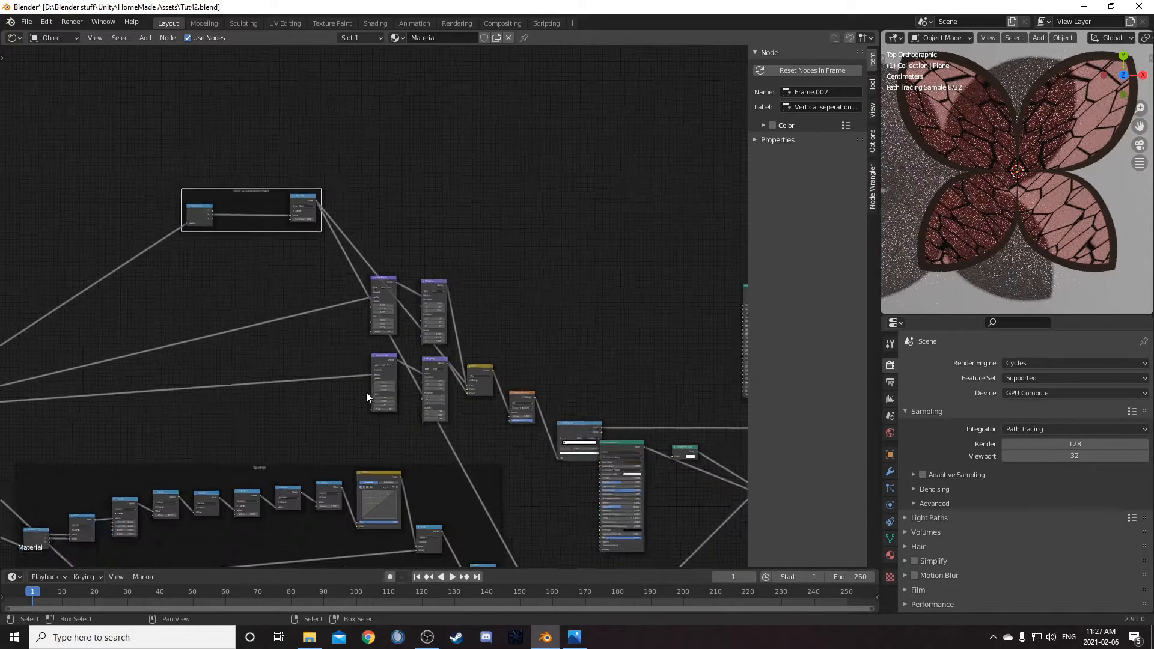
left_click_drag(369, 143, 369, 509)
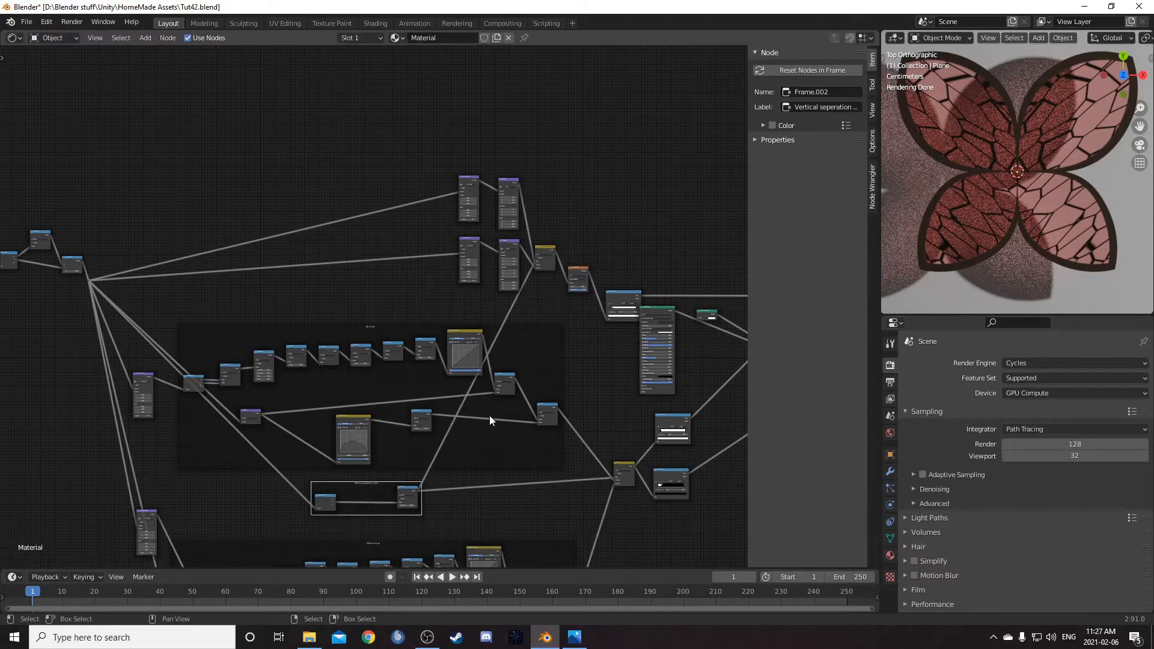
- Set the lower Vector Rotate node's angle to 50°
scroll(492, 416, "up", 2)
middle_click_drag(570, 384, 351, 373)
middle_click_drag(513, 305, 418, 288)
scroll(288, 250, "up", 5)
middle_click_drag(93, 221, 308, 282)
scroll(309, 282, "up", 5)
left_click_drag(291, 244, 345, 244)
left_click(285, 245)
type("40")
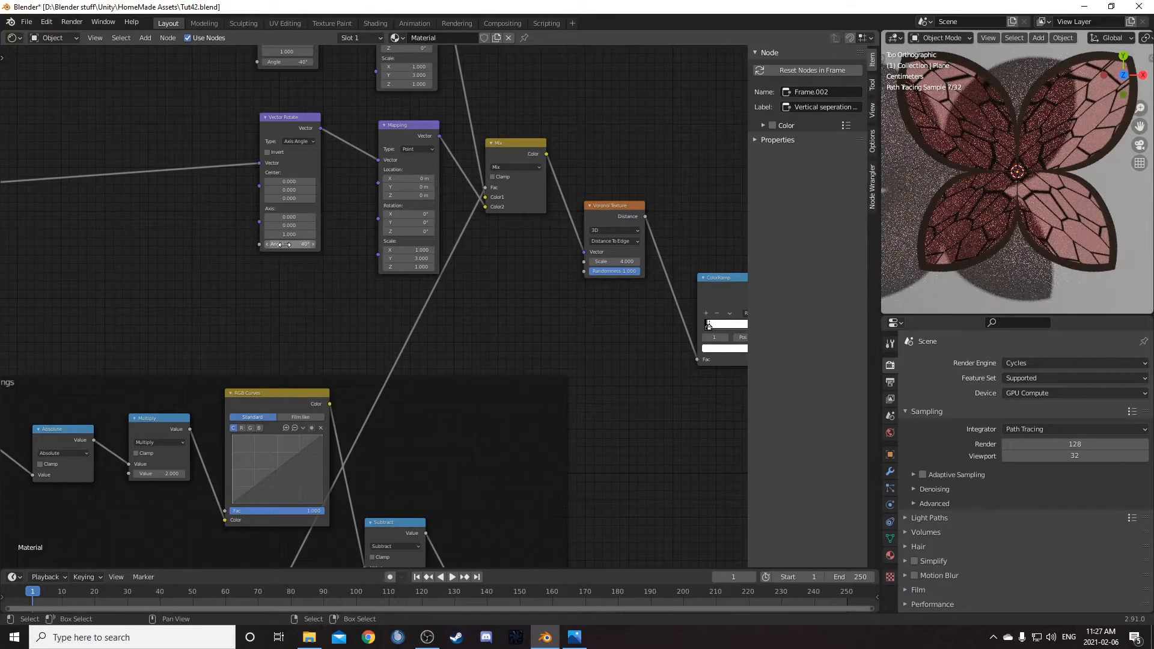
type("d")
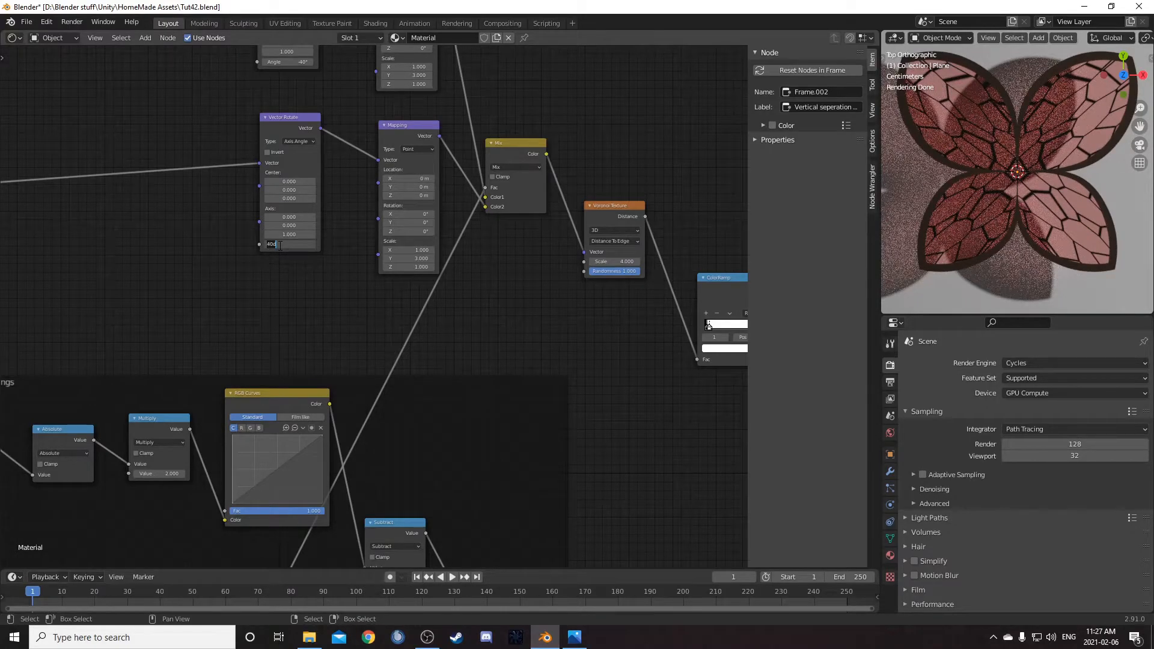
key("Return")
- Reposition the Mix node and move the Voronoi Texture node away from it to open a gap between them
scroll(341, 211, "down", 2)
middle_click_drag(509, 195, 473, 222)
left_click_drag(445, 232, 455, 210)
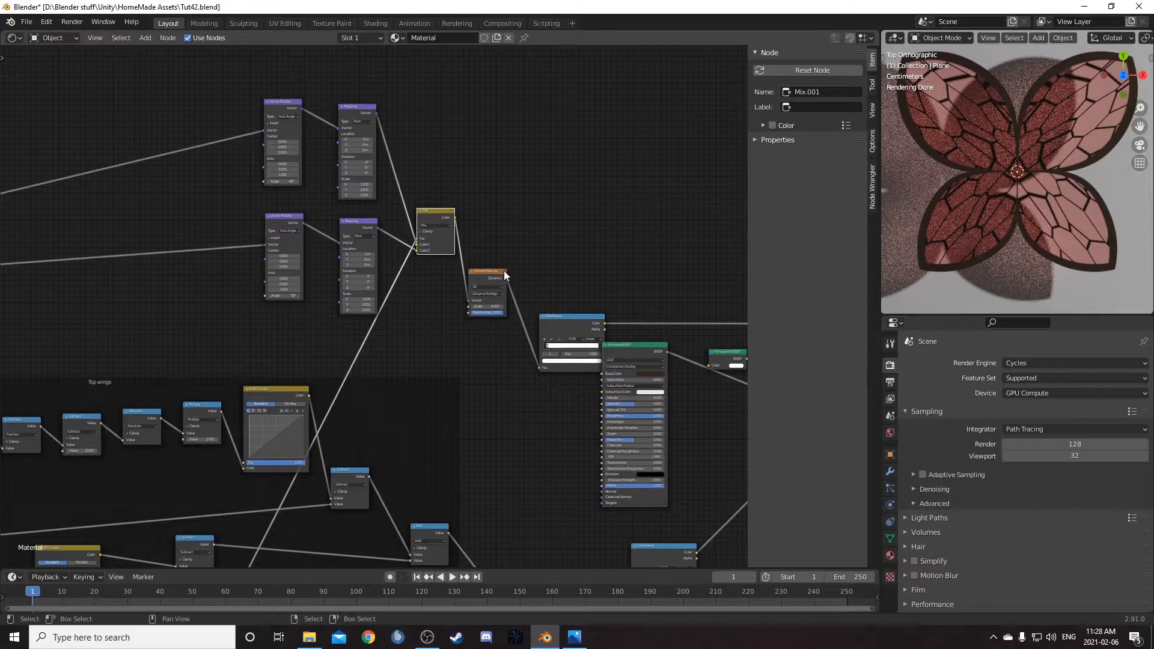
left_click_drag(479, 273, 543, 229)
scroll(475, 255, "up", 2)
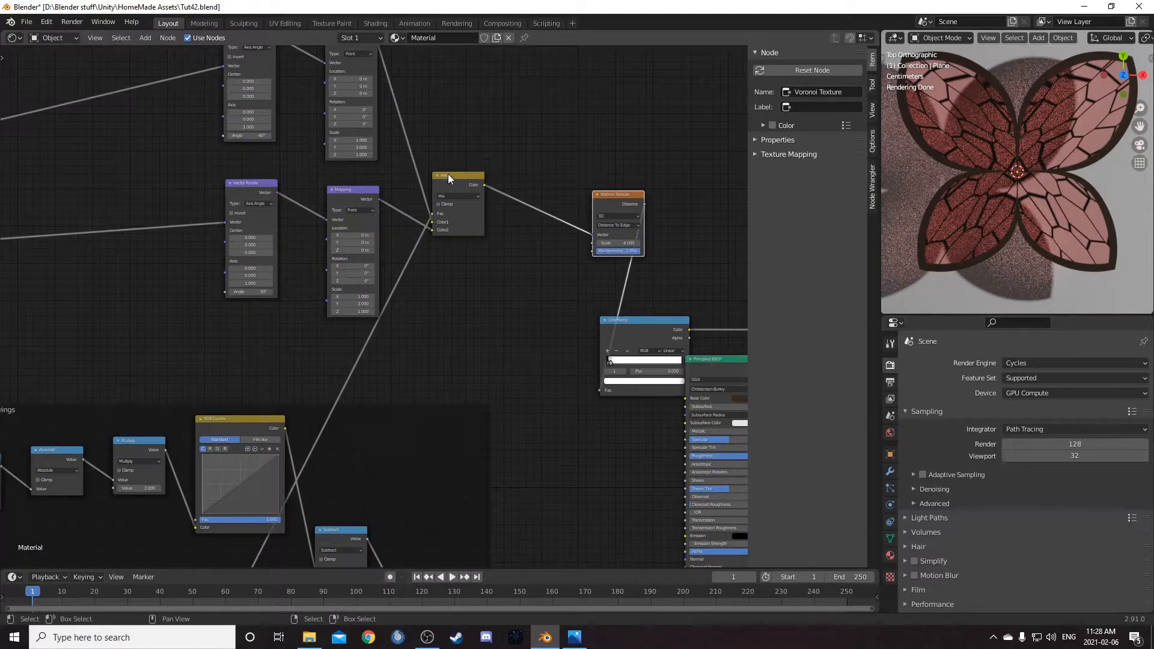
- Duplicate the Mix node and insert the copy between the original and the Voronoi Texture node
left_click_drag(447, 174, 474, 172)
key("shift+d")
left_click(554, 184)
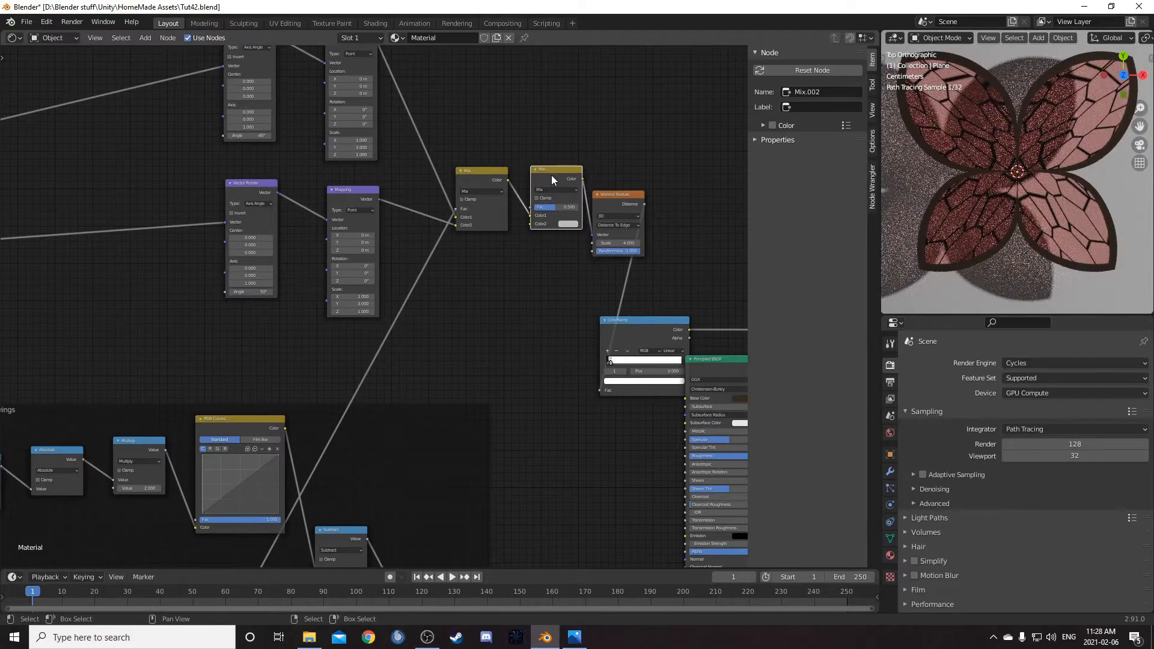
- Add a Noise Texture node below the Vector Rotate nodes and link the shared coordinate reroute to its Vector input
scroll(489, 325, "down", 2)
key("shift+a")
left_click(491, 315)
type("noise")
key("Return")
left_click_drag(491, 314, 168, 278)
scroll(111, 354, "down", 3)
middle_click_drag(110, 354, 342, 251)
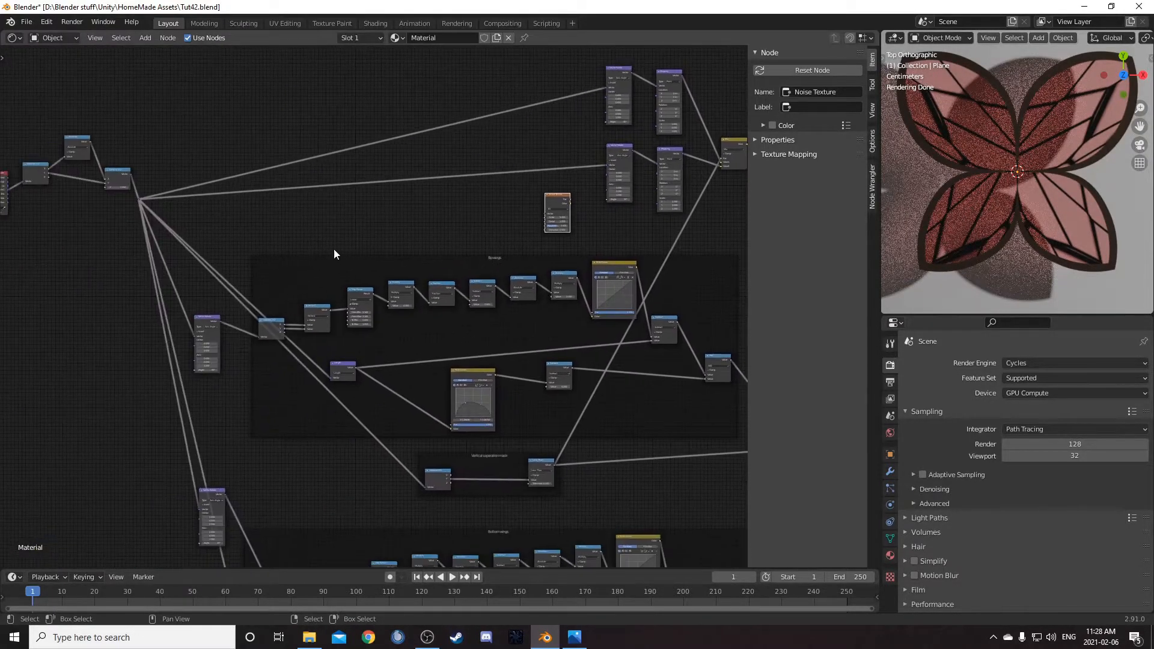
left_click_drag(141, 198, 544, 214)
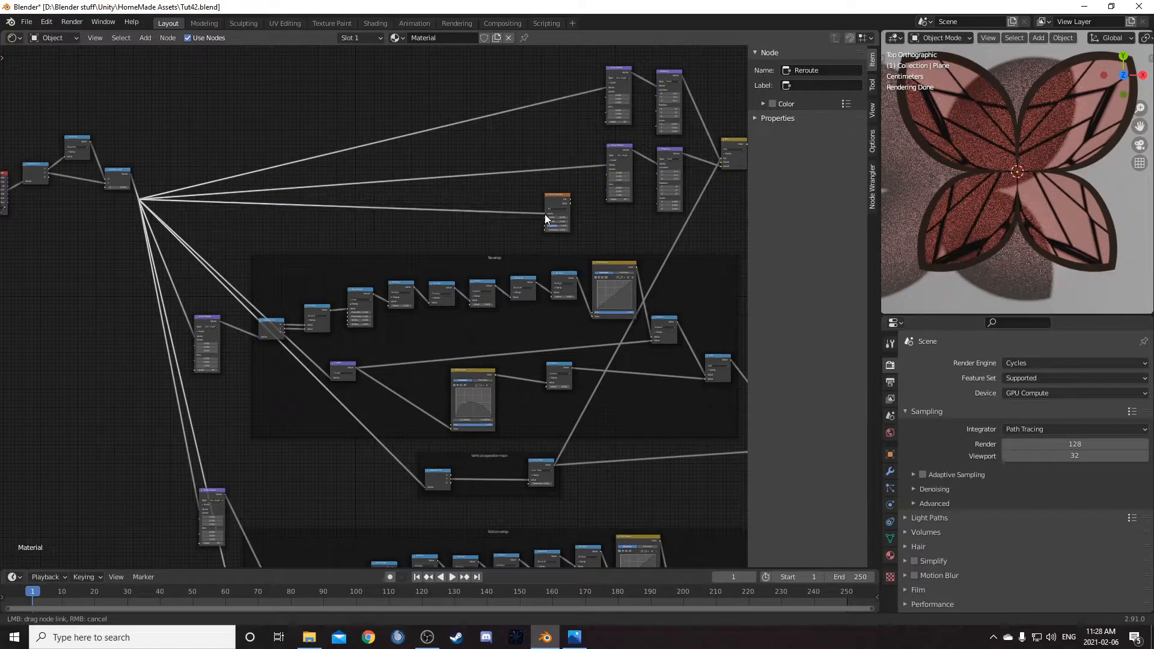
- Move the Noise Texture node below the Mix nodes and link its Fac output to the second Mix node's Color2
scroll(687, 306, "up", 1)
scroll(687, 305, "up", 4)
middle_click_drag(493, 313, 332, 348)
scroll(516, 288, "up", 2)
middle_click_drag(414, 196, 246, 254)
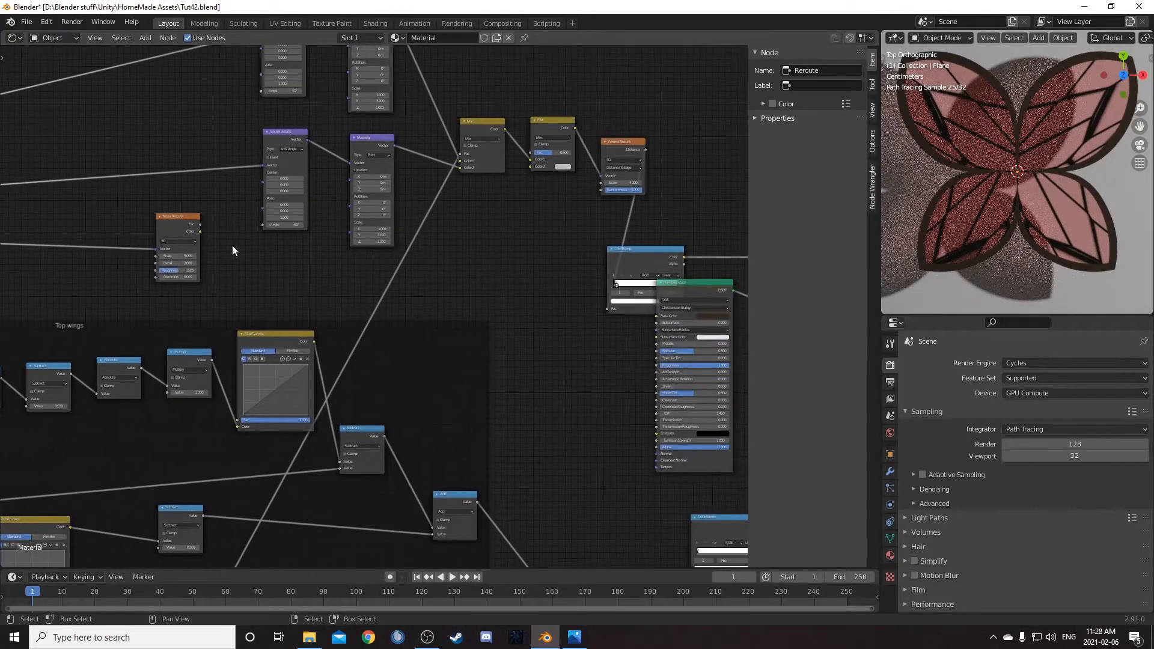
left_click_drag(181, 217, 483, 238)
middle_click_drag(510, 233, 457, 275)
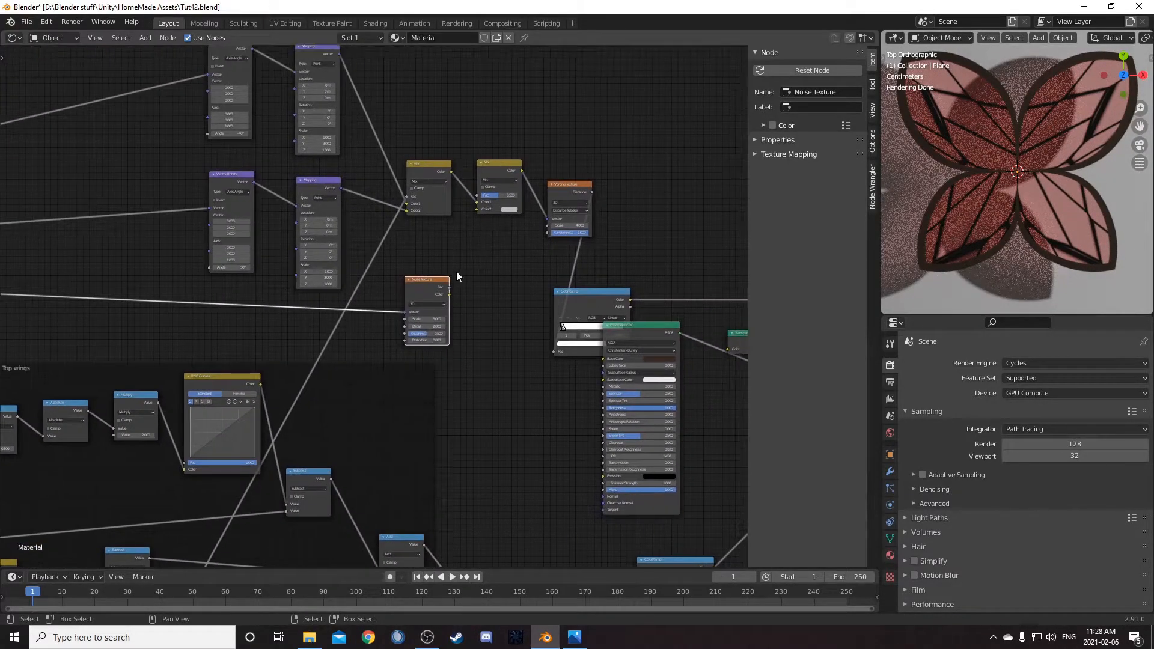
left_click_drag(450, 288, 478, 209)
- Set the Noise Texture's Scale to 1 and the second Mix node's Fac to 0.4
middle_click_drag(520, 254, 594, 148)
scroll(509, 232, "up", 5)
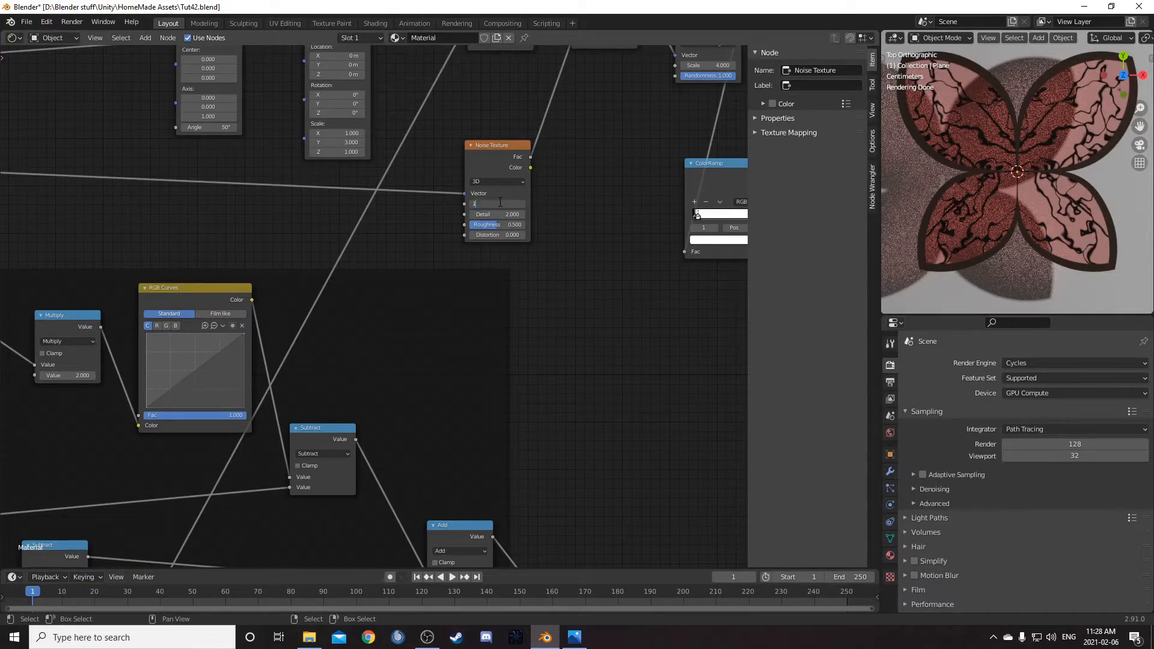
key("Return")
middle_click_drag(598, 168, 536, 297)
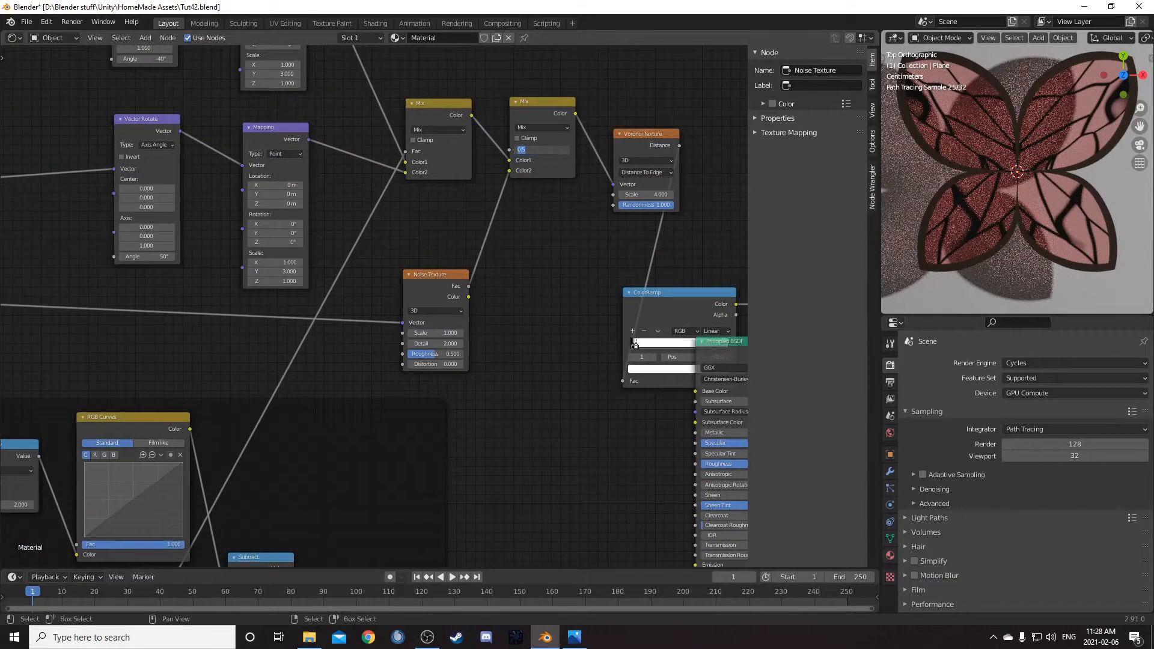
key("Return")
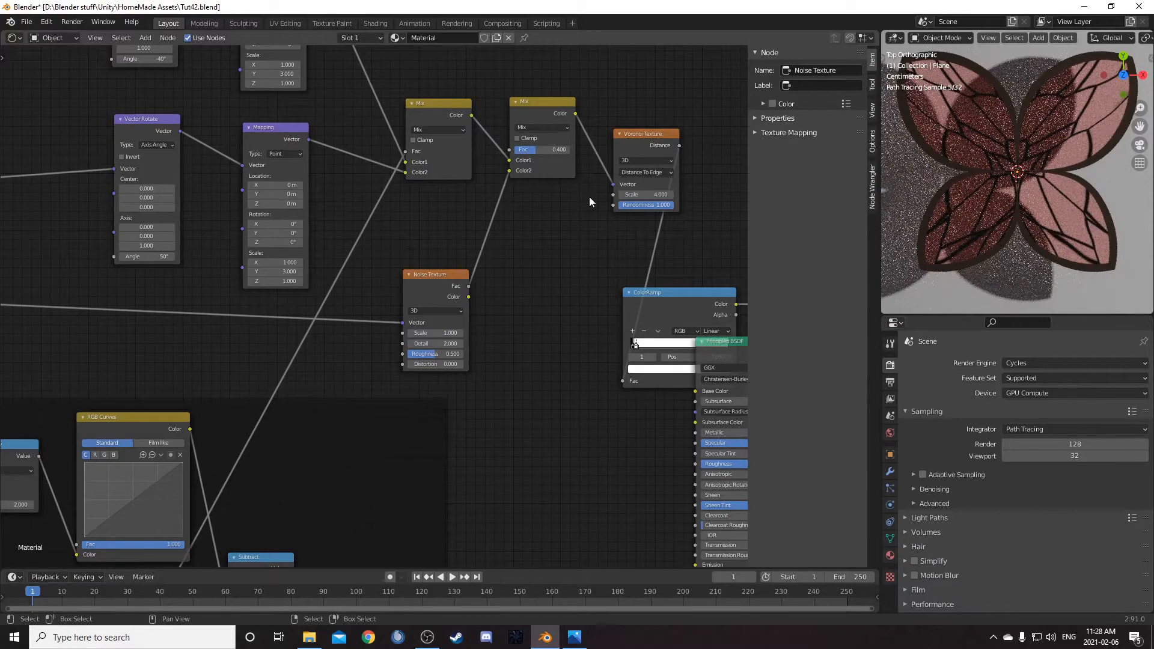
- Move the four coordinate source nodes and their shared reroute down and farther away from the rest of the node tree
scroll(568, 190, "down", 2)
middle_click_drag(572, 197, 491, 294)
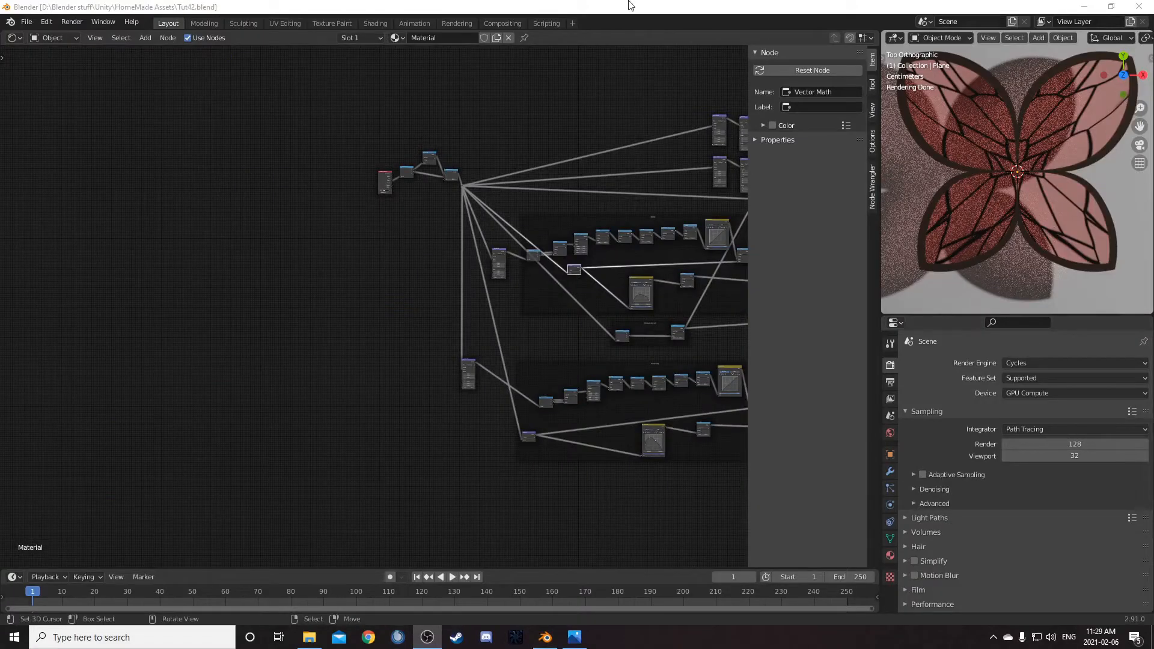
left_click(628, 6)
scroll(431, 280, "up", 5)
left_click_drag(379, 68, 529, 163)
key("g")
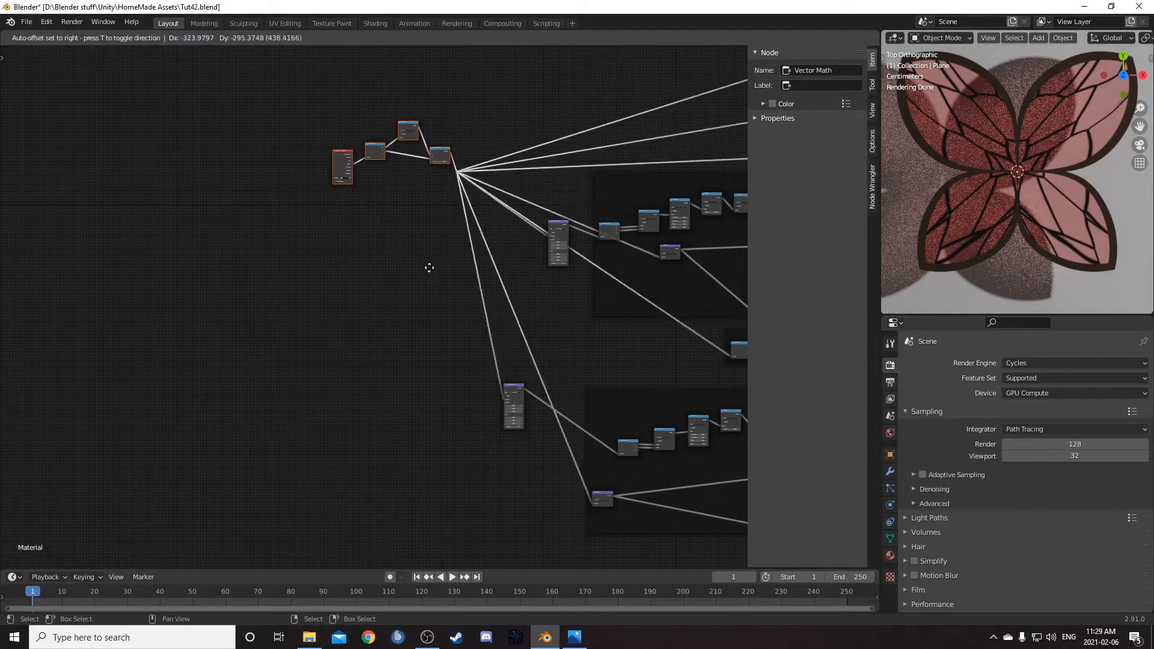
left_click(408, 289)
- Add a reroute to each link feeding the two Vector Rotate nodes and place them to route the links above the Top wings frame
middle_click_drag(621, 172, 477, 231)
scroll(477, 232, "down", 3)
right_click_drag(518, 185, 595, 224, "shift")
key("g")
left_click(333, 153)
key("g")
left_click(350, 167)
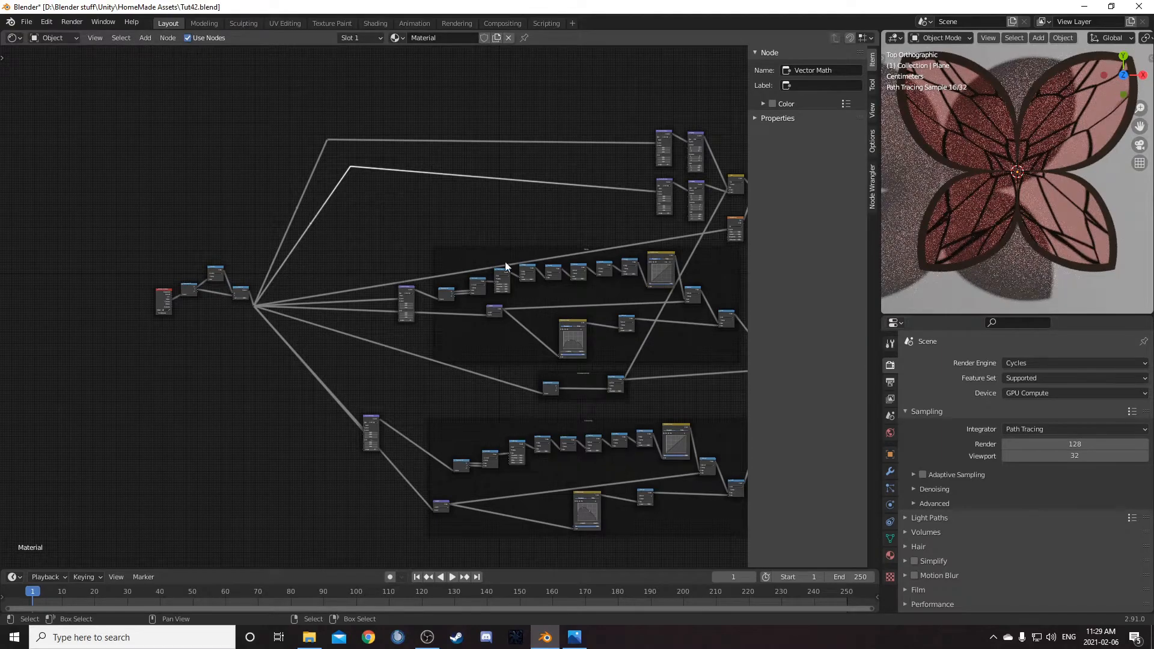
- Add reroutes to the links feeding the Noise Texture and the separation mask frame, and position them so the links run clear of the Top wings nodes
right_click_drag(692, 244, 694, 248, "shift")
key("g")
left_click(383, 209)
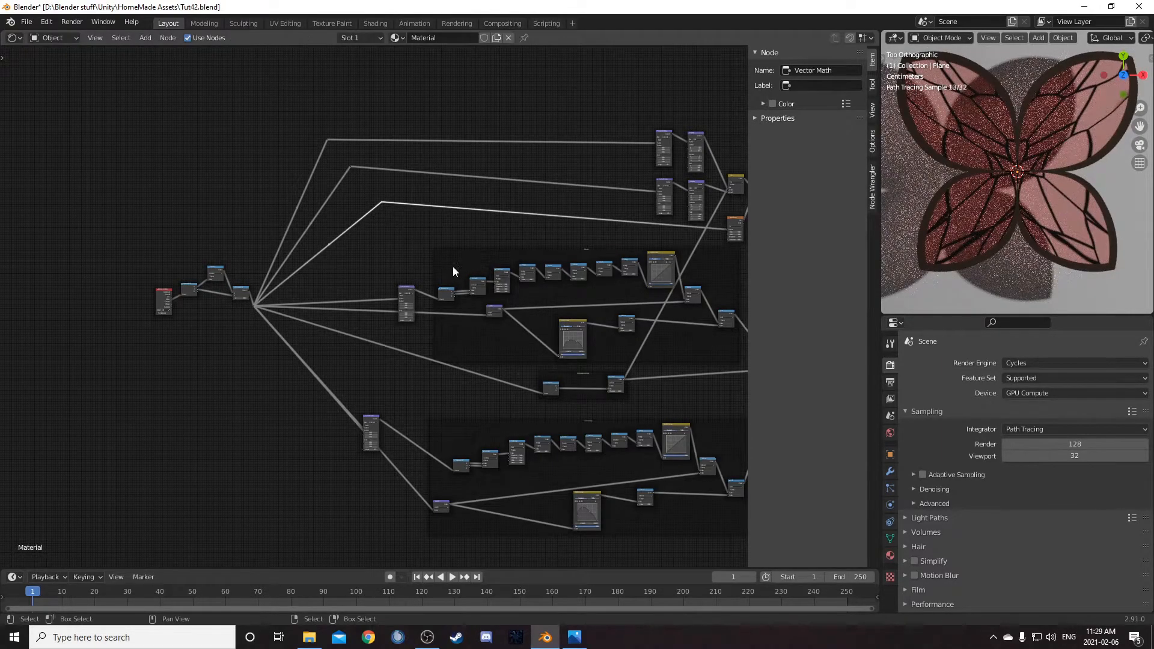
middle_click_drag(397, 349, 392, 279)
right_click_drag(379, 291, 380, 294, "shift")
key("g")
left_click(350, 310)
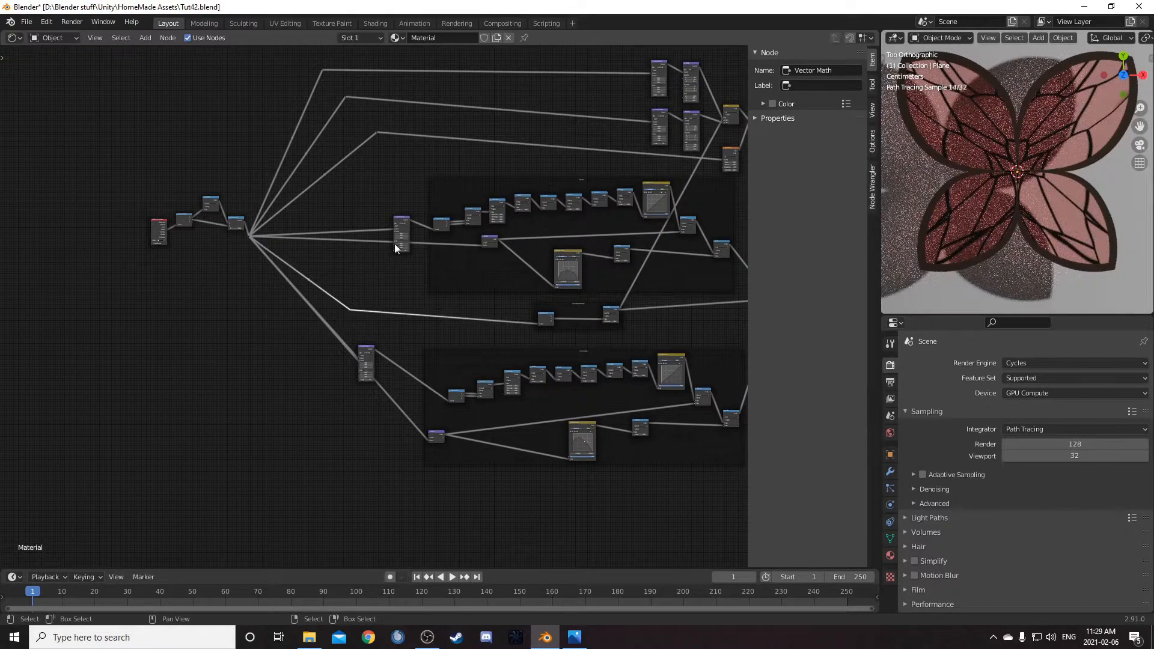
left_click(403, 222)
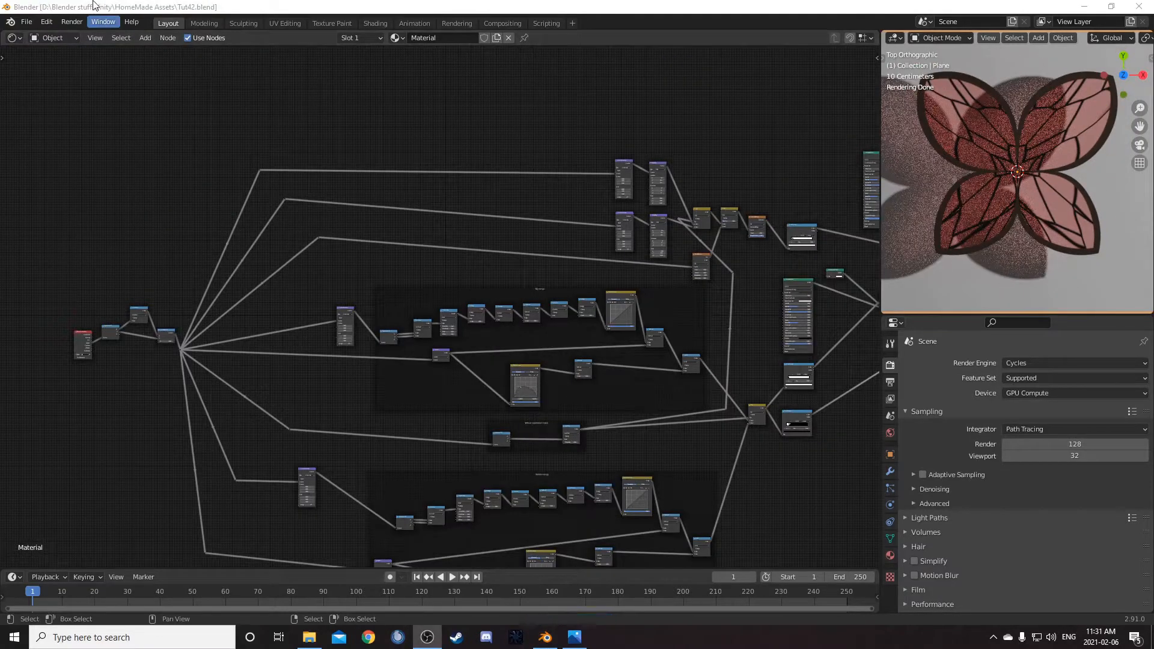
- Add a Vector Math node in the empty area below the mirrored coordinate nodes
middle_click_drag(128, 329, 202, 153)
middle_click_drag(287, 433, 318, 405)
scroll(287, 368, "up", 2)
middle_click_drag(280, 352, 204, 417)
middle_click_drag(300, 284, 347, 423)
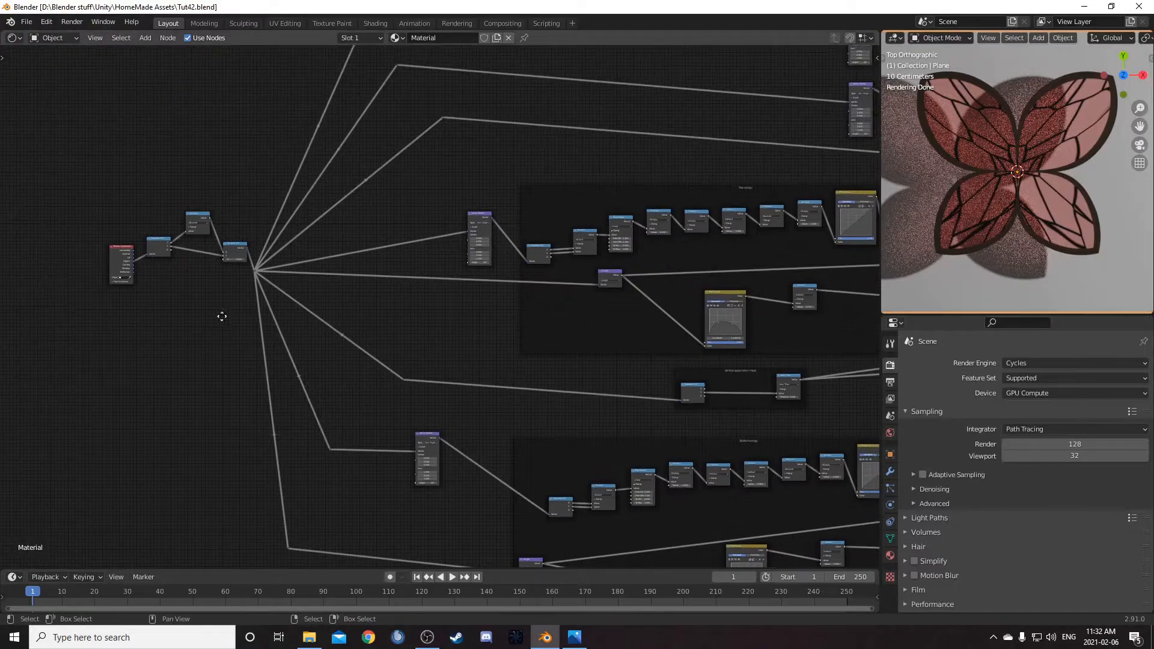
middle_click_drag(216, 319, 366, 233)
key("shift+a")
left_click(290, 304)
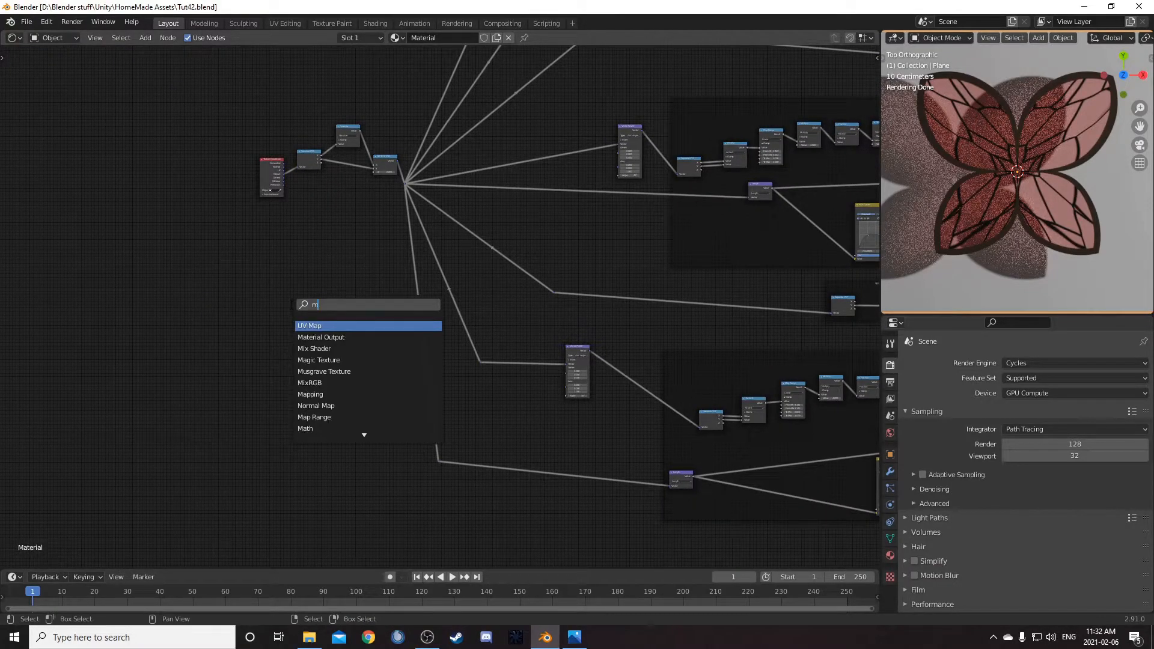
type("math")
key("Down")
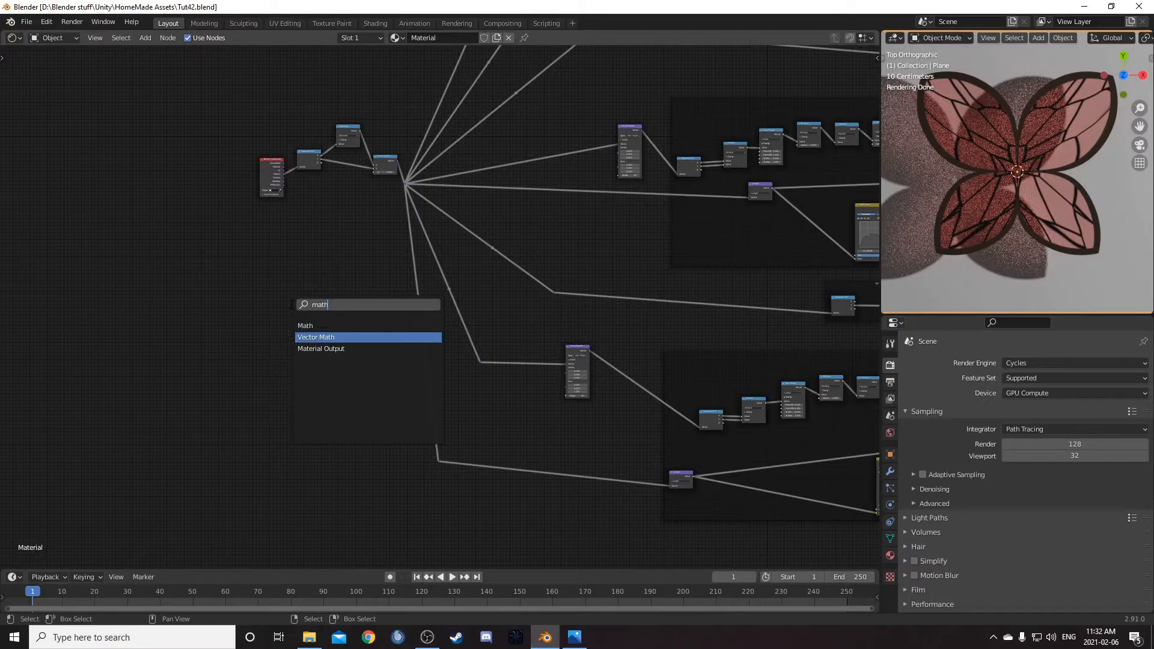
key("Return")
left_click(294, 303)
- Add a Gradient Texture node and feed it the new Add node's vector output
scroll(298, 306, "up", 5)
middle_click_drag(262, 320, 211, 331)
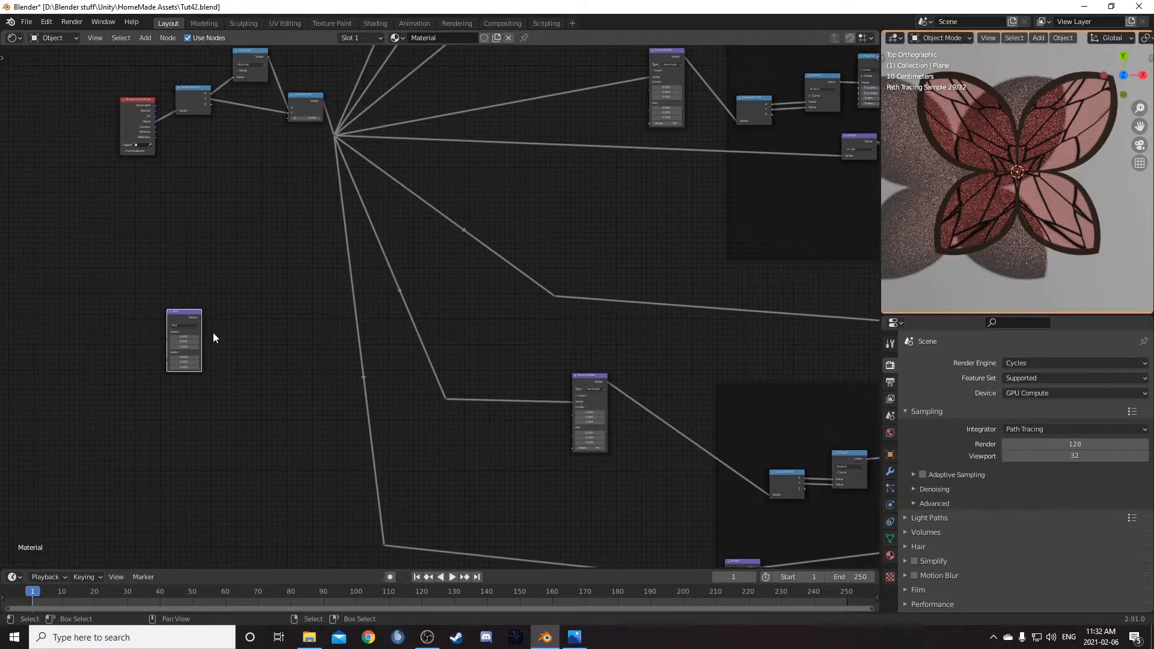
scroll(211, 332, "up", 4)
key("shift+a")
left_click(222, 349)
type("gradient")
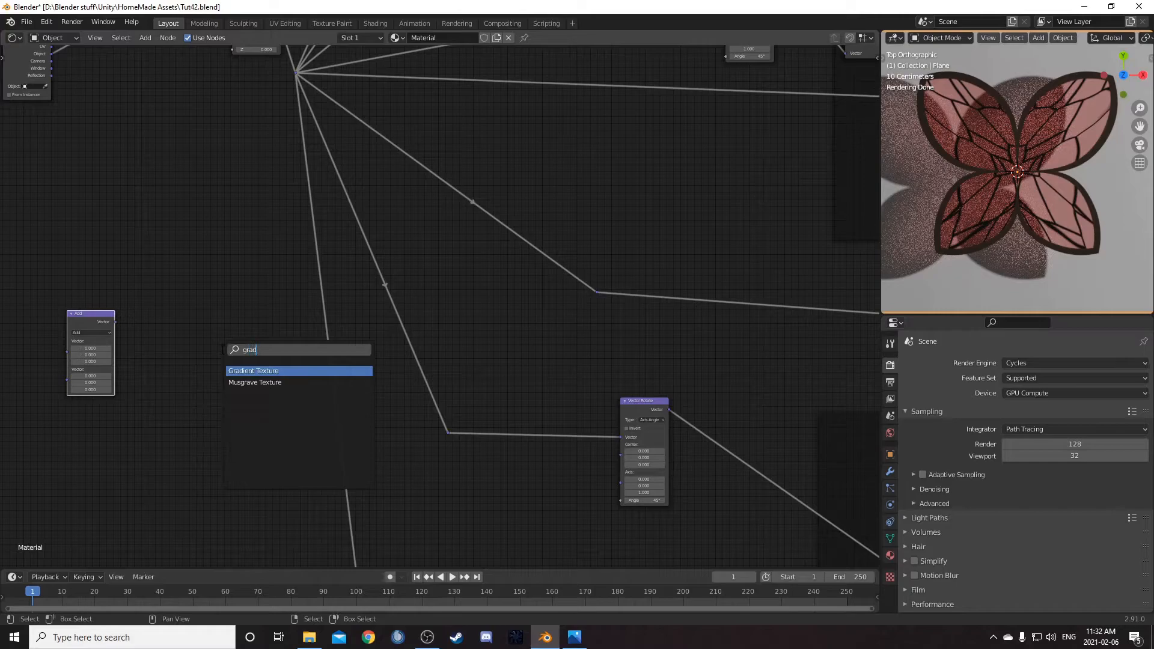
key("Return")
left_click(184, 326)
left_click_drag(114, 323, 185, 360)
- Connect the shared mirrored-coordinates reroute to the Add node's first vector input
scroll(182, 347, "down", 1)
scroll(301, 224, "down", 1)
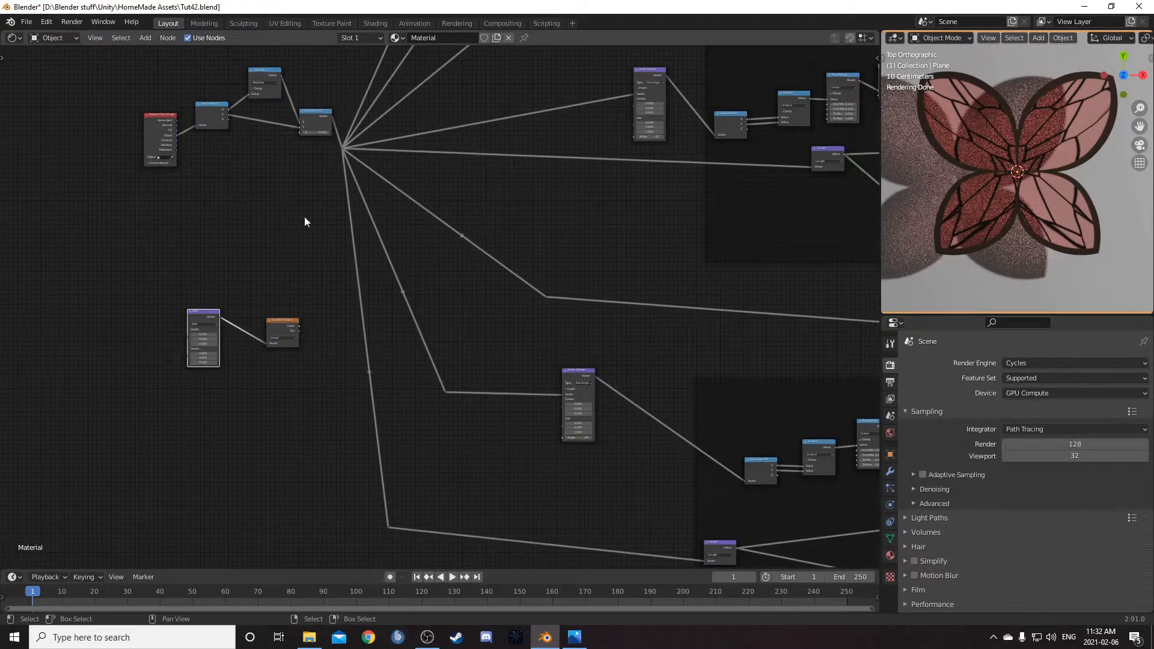
left_click_drag(341, 147, 188, 331)
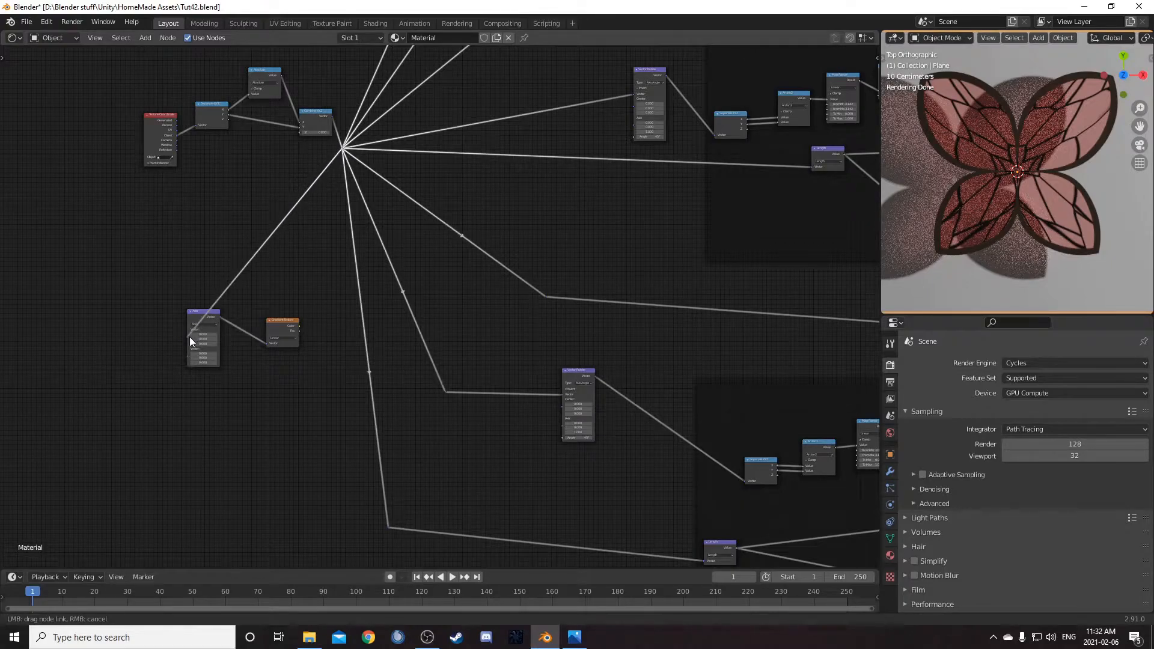
- Preview the Gradient Texture on the plane and set its type to Spherical
scroll(203, 369, "up", 2)
scroll(301, 288, "up", 4)
middle_click_drag(201, 368, 309, 265)
left_click(247, 230, "ctrl+shift")
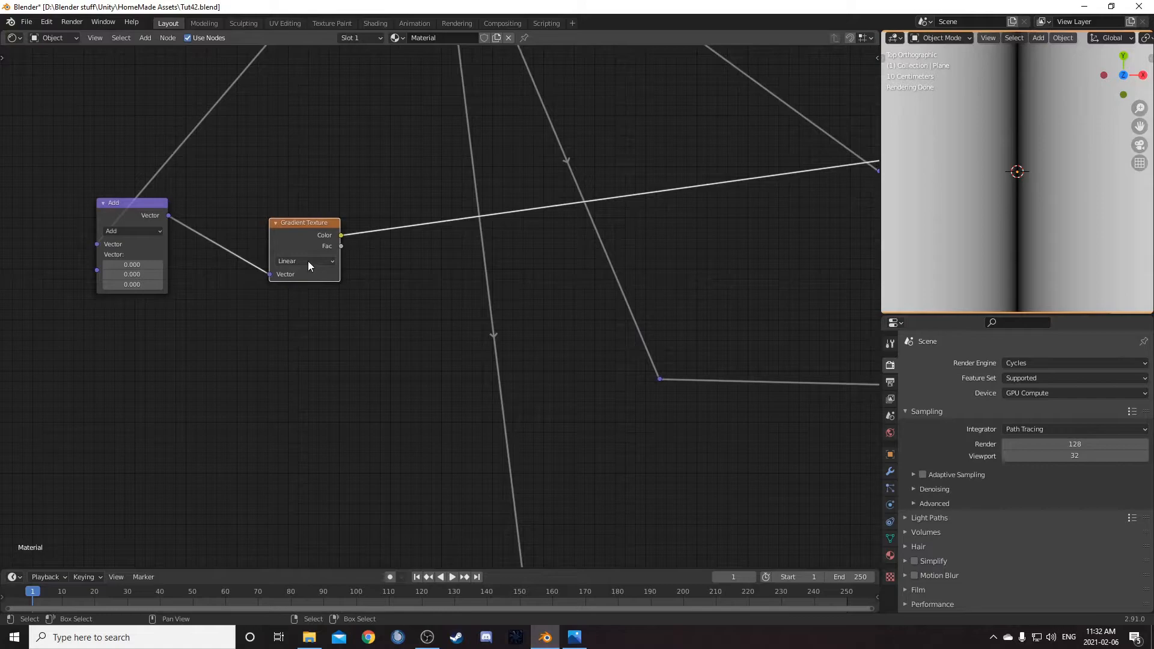
left_click(308, 262)
left_click(317, 307)
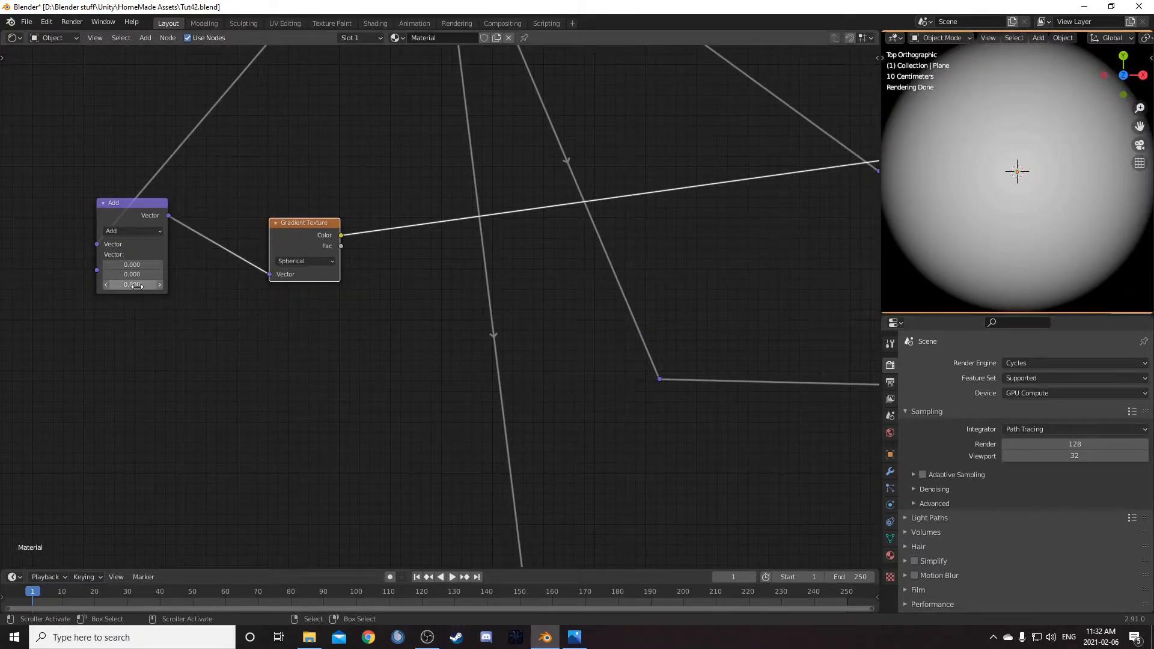
- Offset the spherical gradient by setting the Add node's vector to X -0.4 and Y -0.3
middle_click_drag(126, 282, 221, 306)
left_click_drag(218, 289, 126, 290)
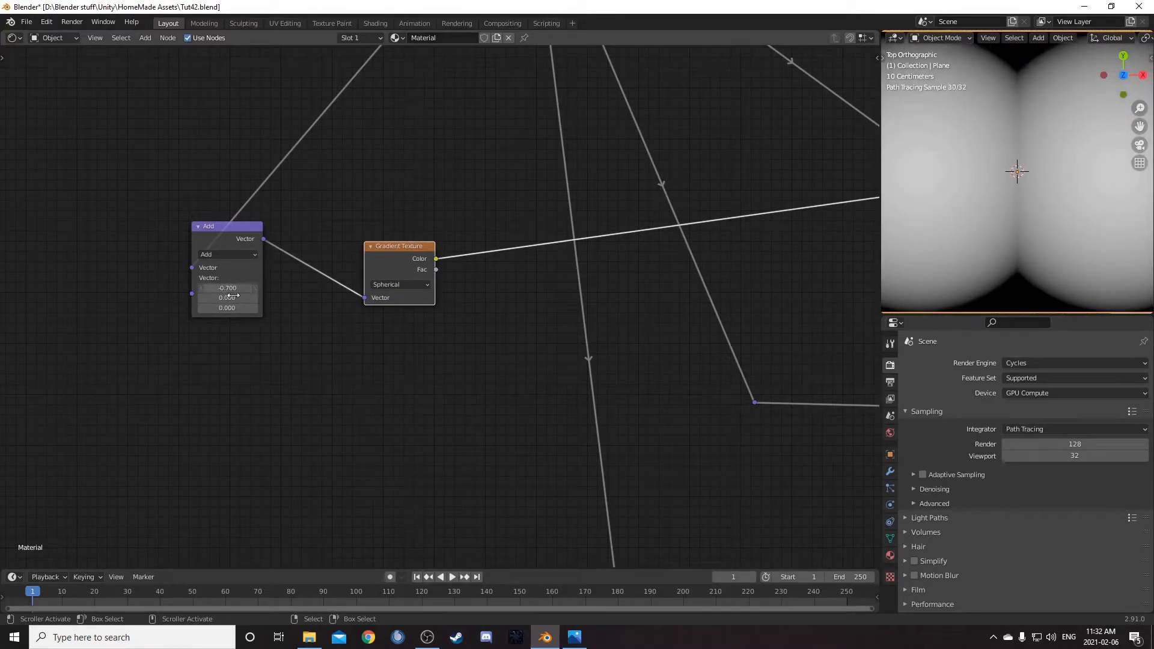
scroll(1085, 196, "down", 1)
scroll(1085, 196, "down", 2)
left_click_drag(240, 289, 385, 289)
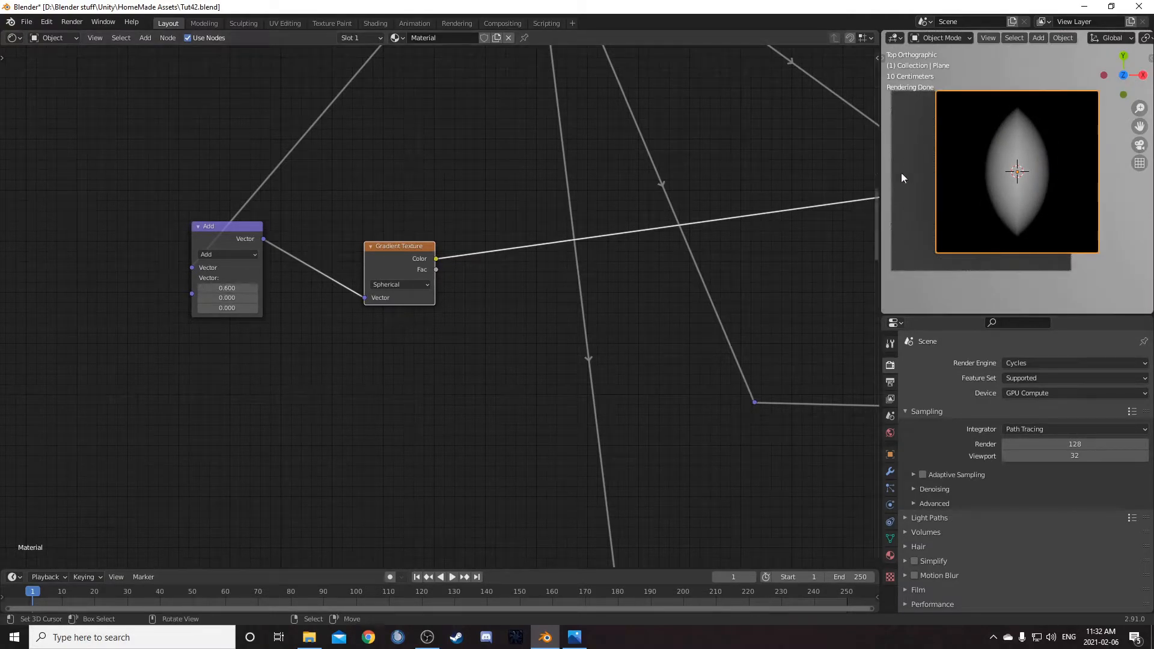
mouse_move(237, 288)
left_mouse_down()
mouse_move(224, 288)
mouse_move(235, 298)
left_mouse_up()
left_click(232, 298)
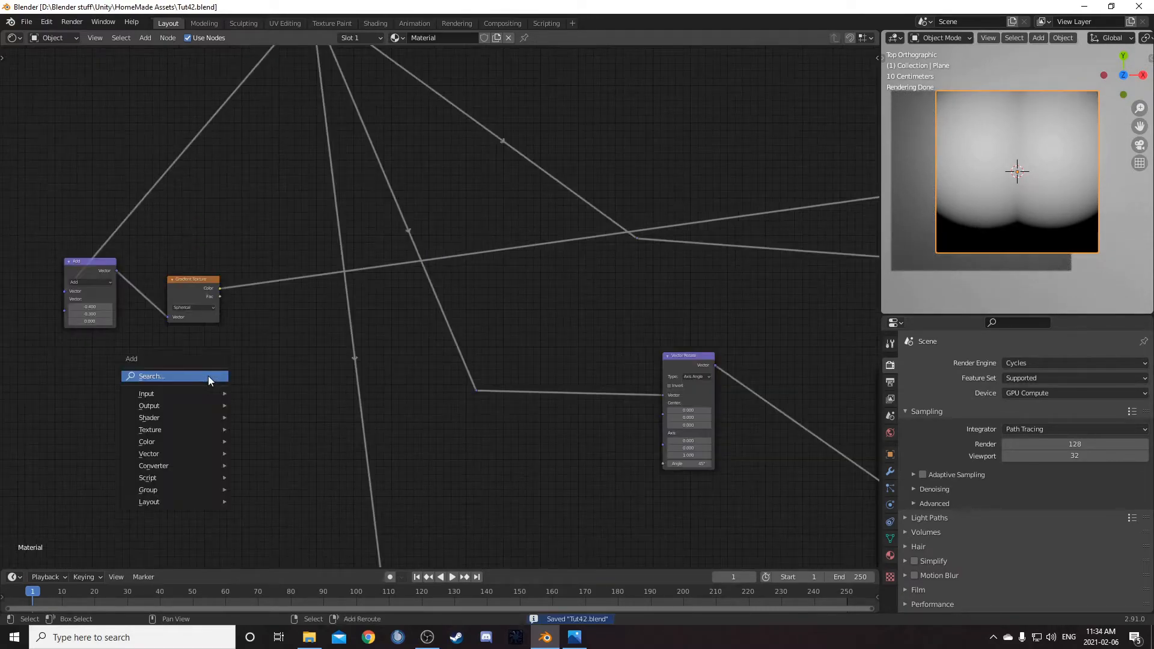
- Insert a ColorRamp after the Gradient Texture and set its black stop's position to 0.850
left_click(220, 376)
type("colorr")
key("Return")
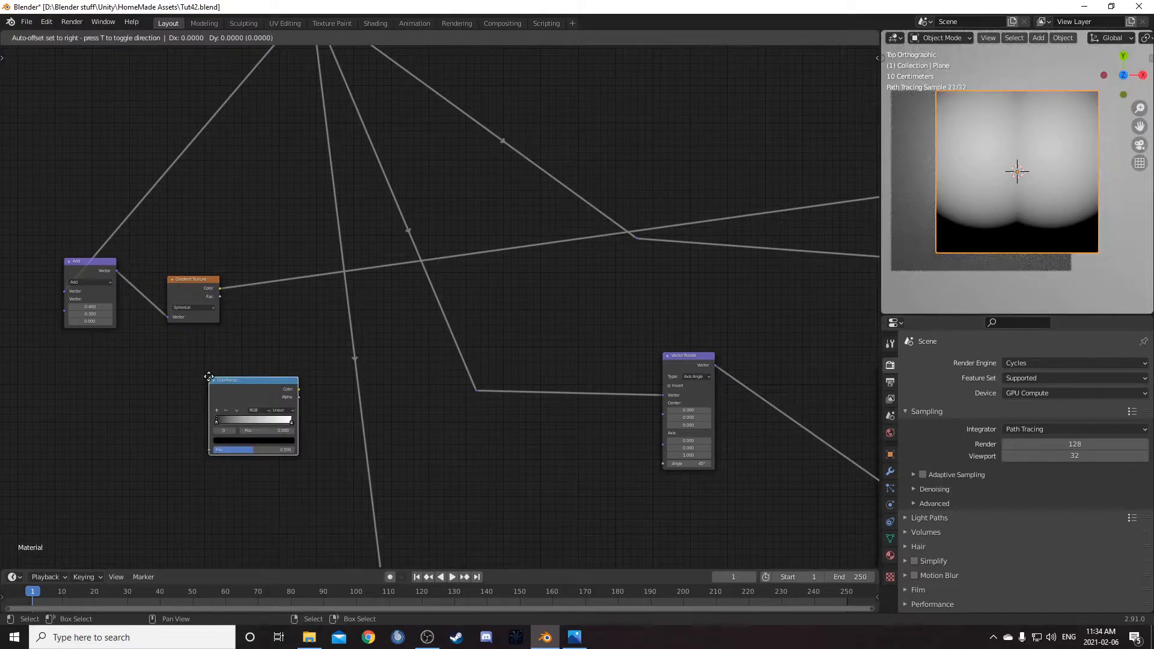
left_click(260, 307)
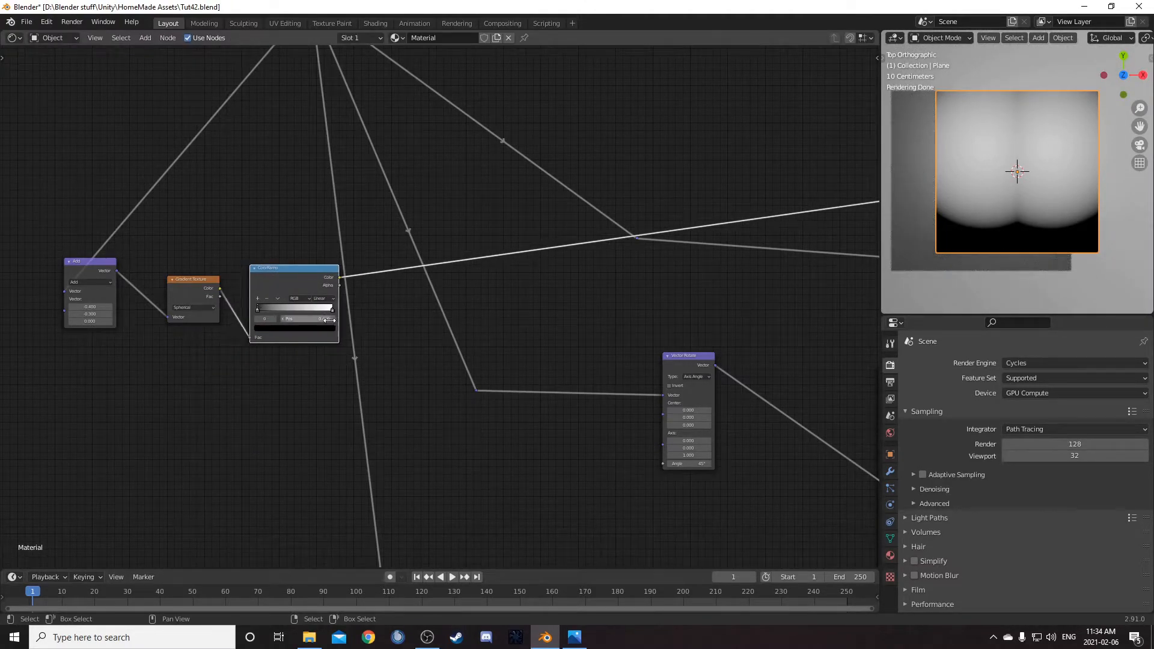
key("Return")
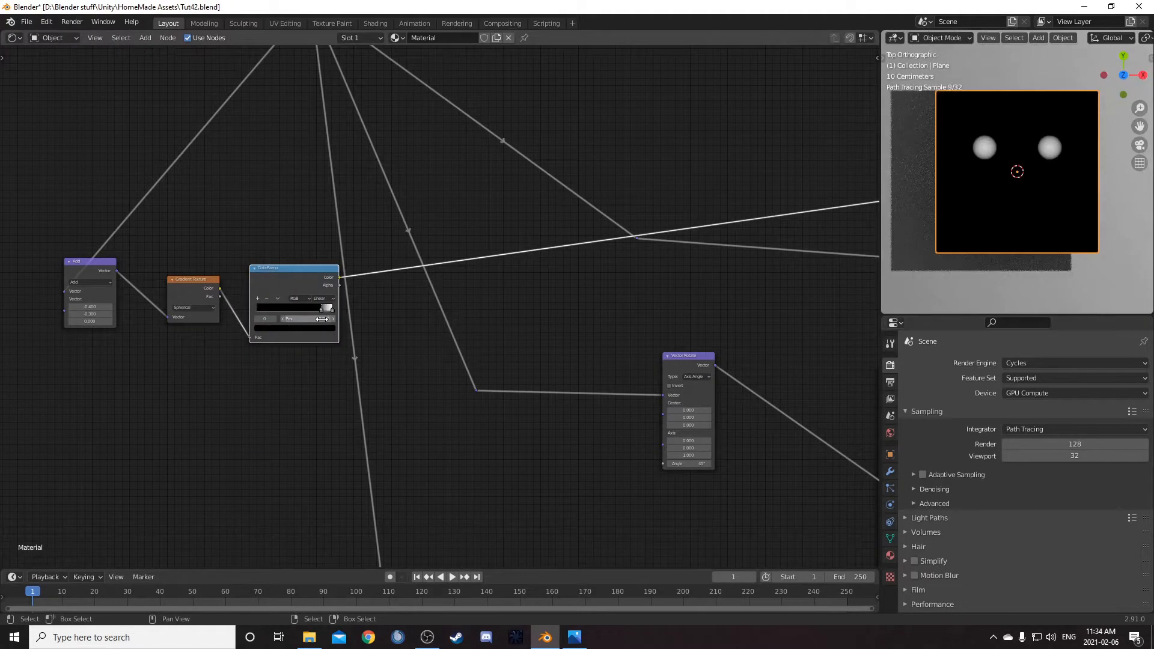
- Darken the ColorRamp's white stop to a grey with a value (V) of 0.650
scroll(358, 290, "up", 4)
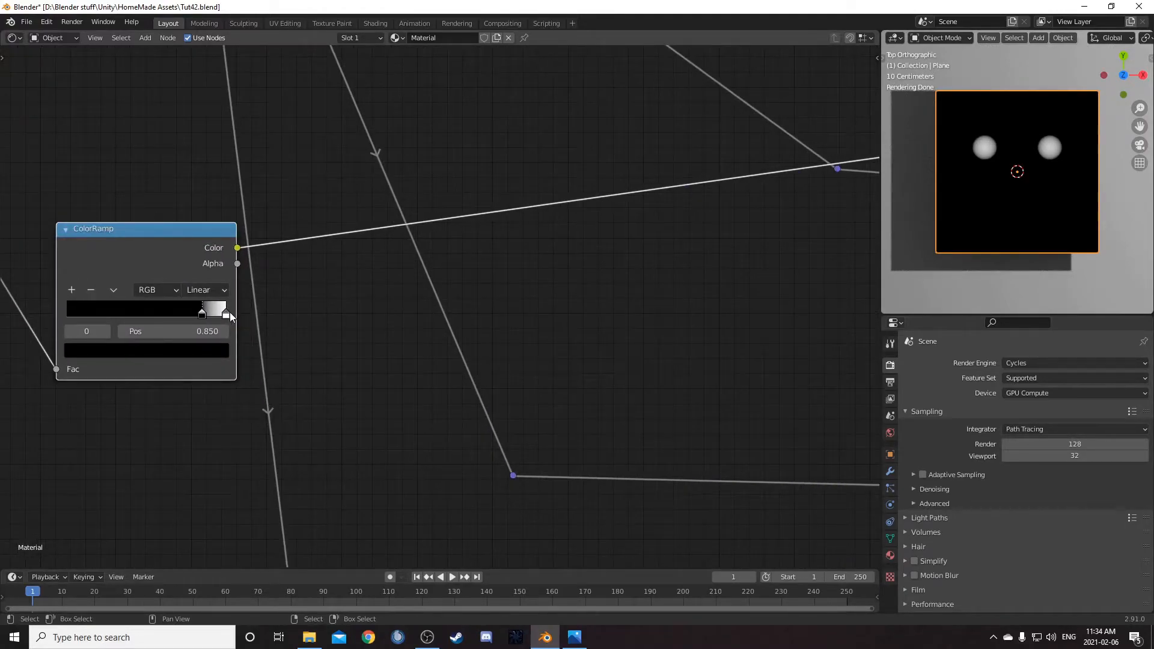
left_click(228, 312)
left_click(191, 351)
scroll(129, 214, "down", 7)
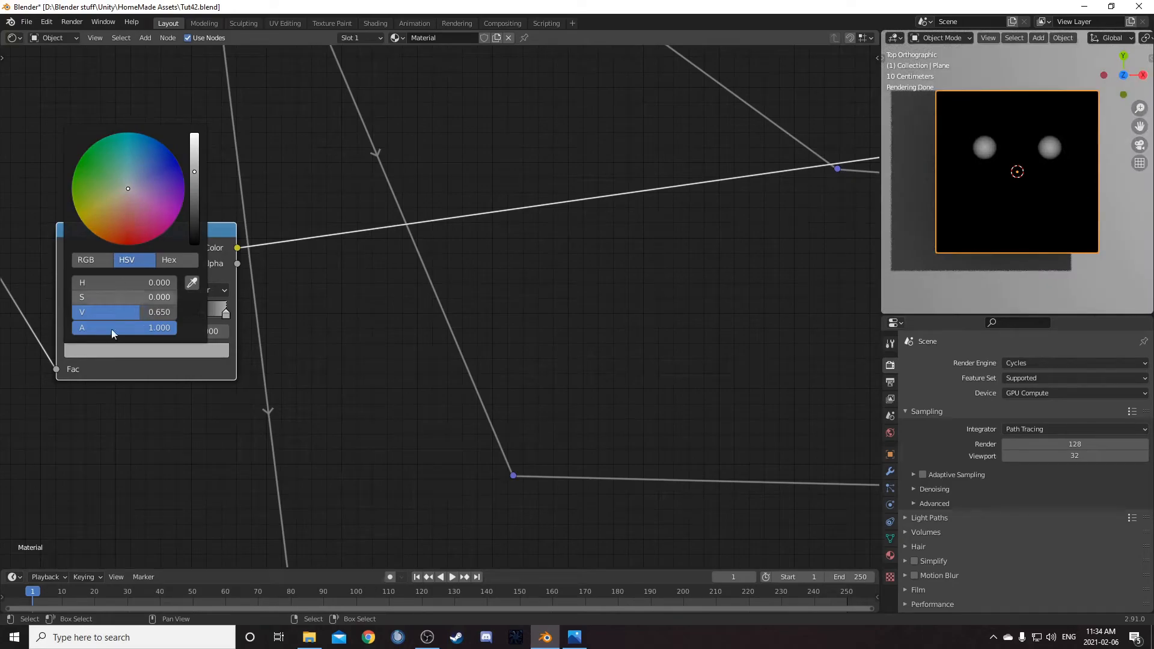
scroll(178, 509, "down", 2)
middle_click_drag(168, 466, 248, 430)
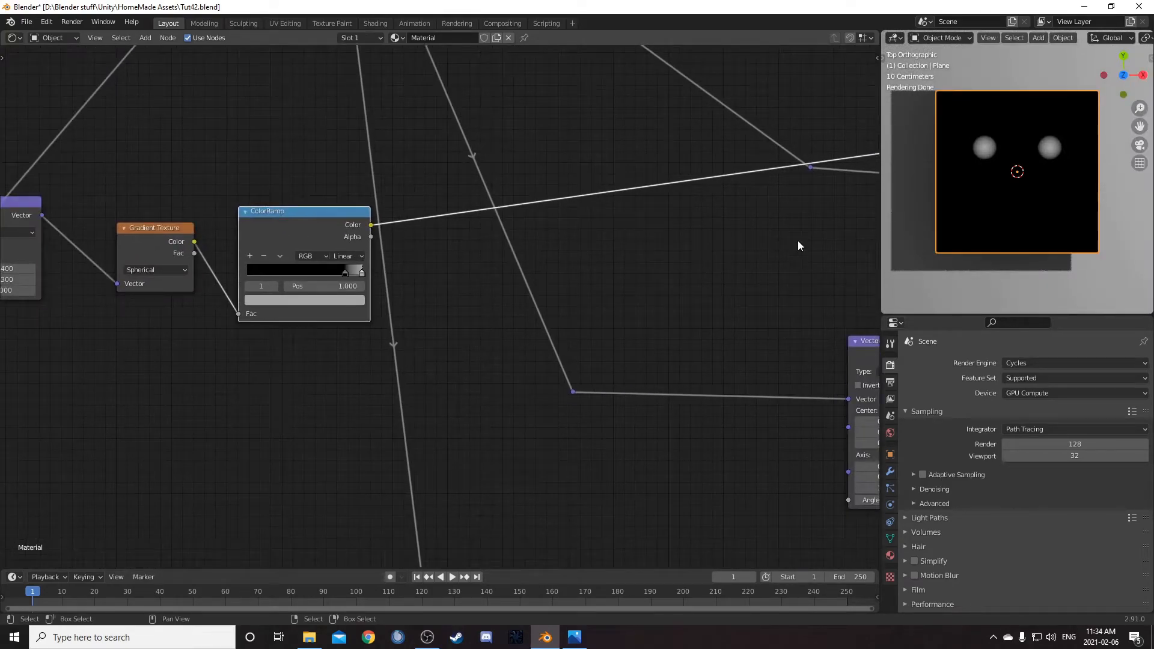
- Move the Add, Gradient Texture and ColorRamp nodes above the top wings' Vector Rotate node, and reposition that Vector Rotate
middle_click_drag(443, 321, 392, 312)
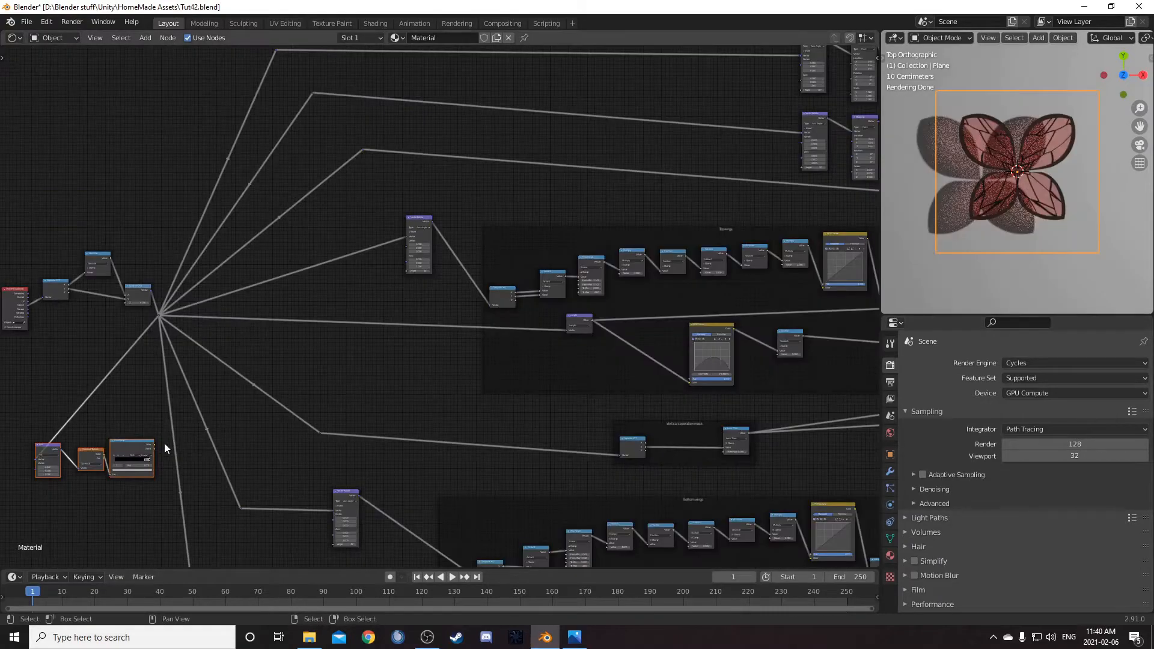
left_click_drag(164, 442, 415, 180)
scroll(387, 259, "up", 4)
left_click_drag(463, 241, 489, 275)
scroll(437, 348, "up", 2)
middle_click_drag(528, 295, 549, 333)
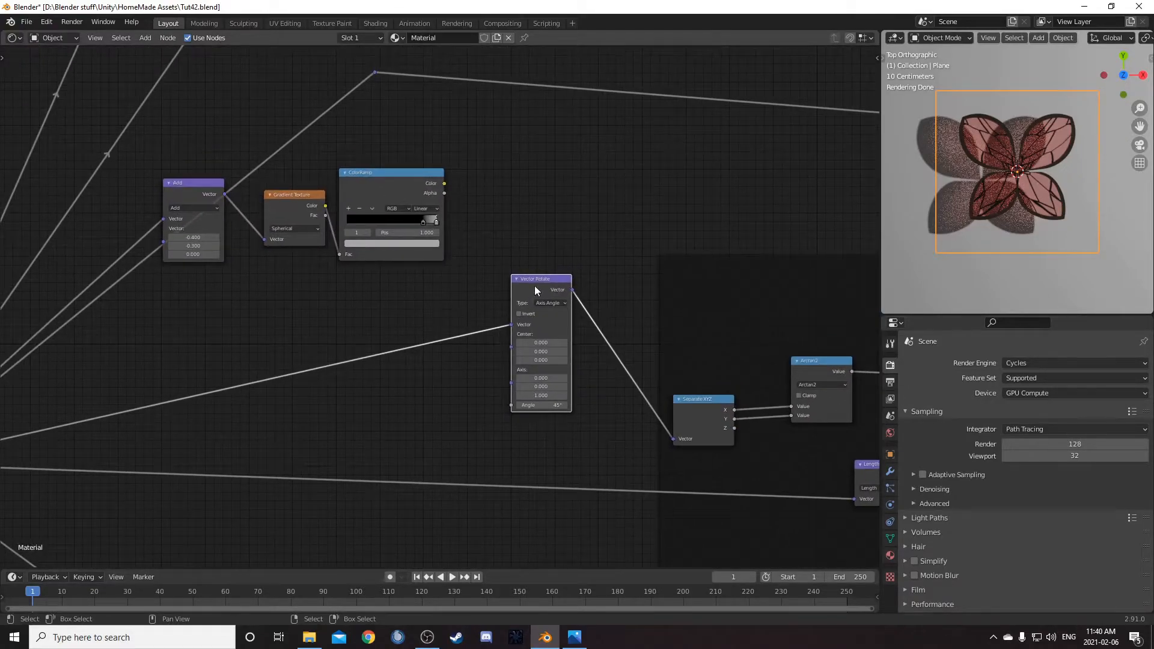
left_click_drag(534, 292, 548, 297)
scroll(548, 297, "down", 2)
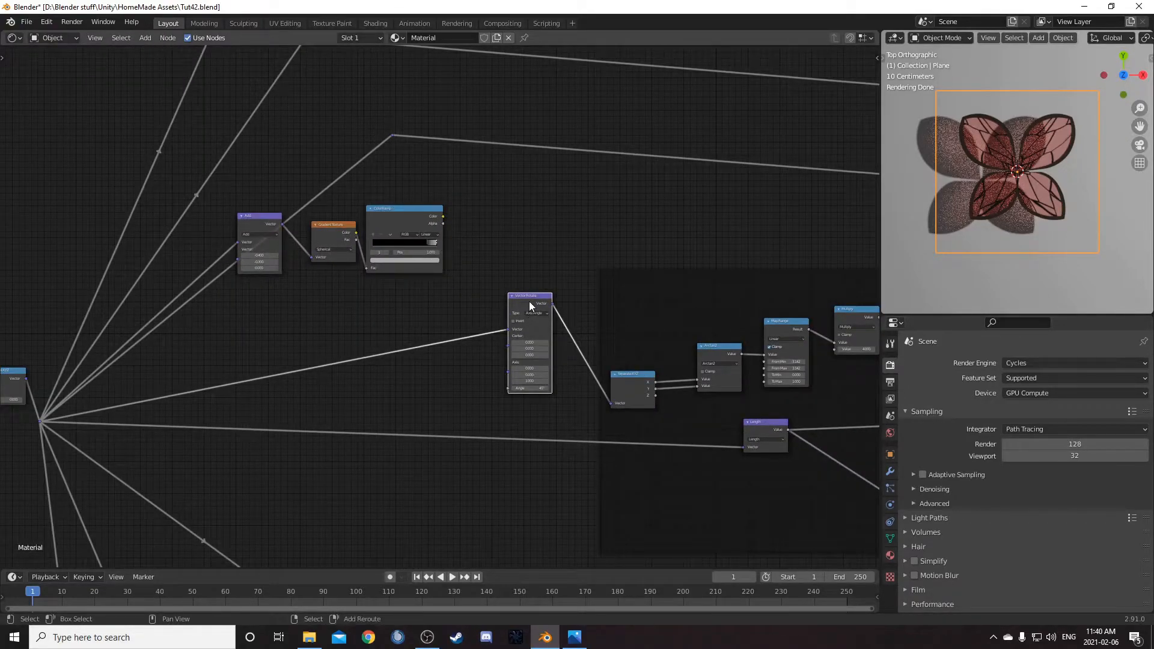
- Duplicate the top wings' Vector Rotate node and connect the ColorRamp's Color output to the copy's Angle
key("shift+d")
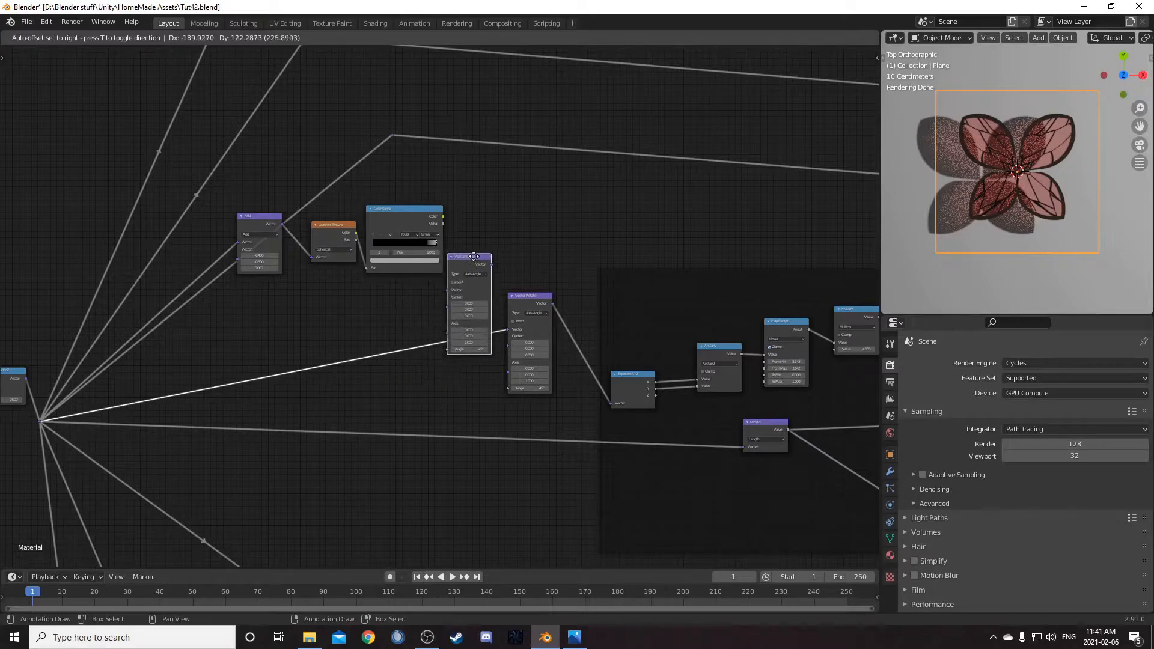
left_click(506, 193)
left_click_drag(442, 218, 500, 268)
- Insert a Math node between the ColorRamp and the copied Vector Rotate, set to Multiply with a value of -1.100
key("shift+a")
left_click(471, 291)
type("math")
key("Return")
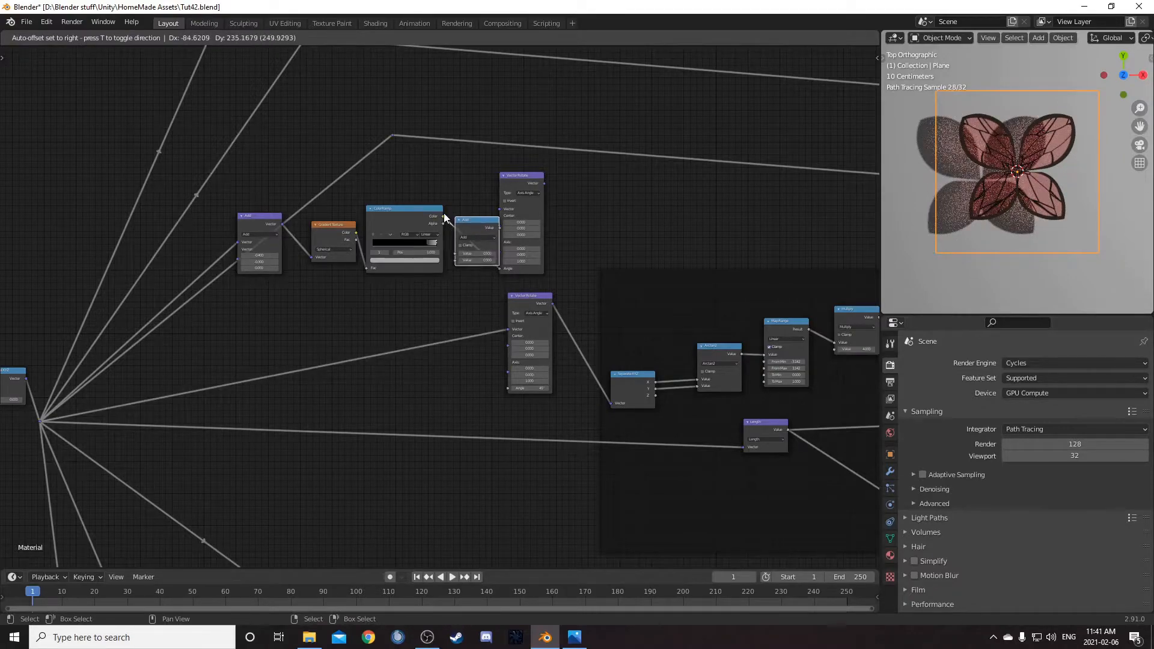
left_click(457, 212)
left_click(486, 236)
left_click(485, 259)
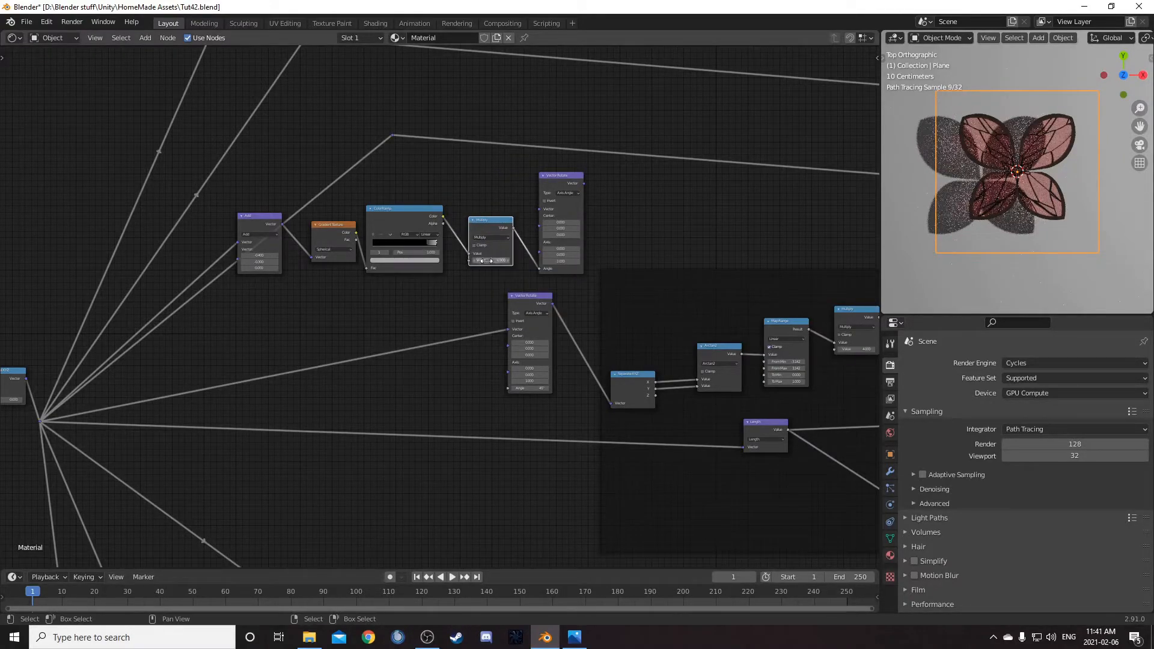
scroll(486, 260, "up", 9)
left_click_drag(550, 206, 541, 207)
- Route the original Vector Rotate through the copied Vector Rotate into the top wings' Separate XYZ node
scroll(585, 312, "down", 5)
left_click_drag(577, 289, 561, 299)
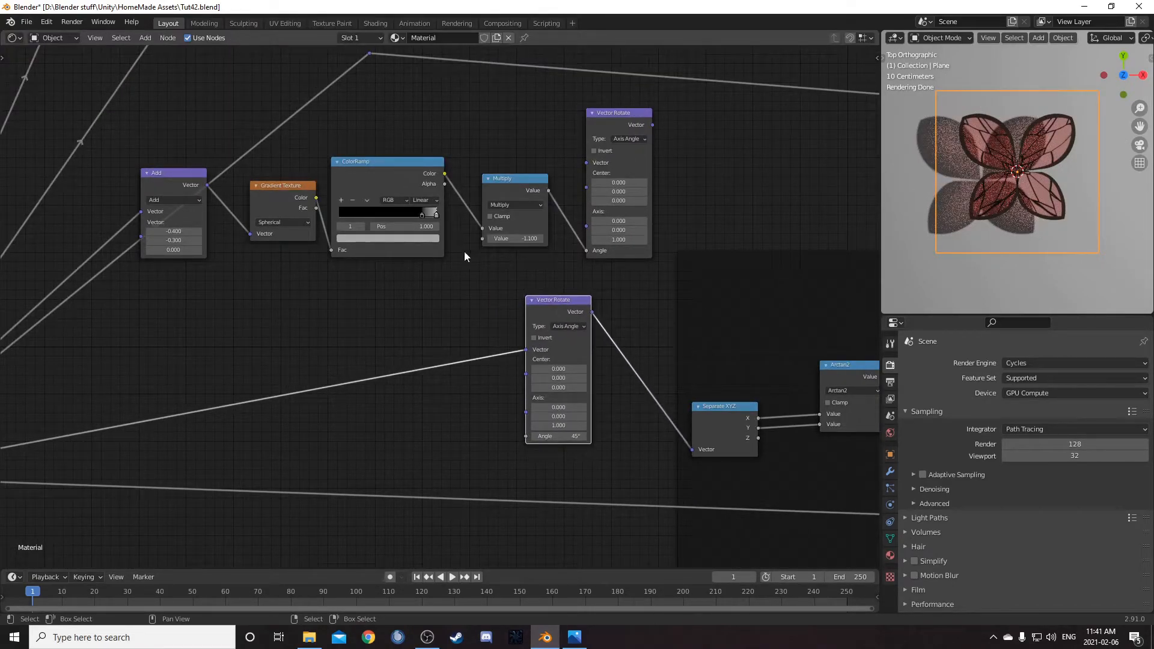
left_click_drag(652, 125, 693, 449)
left_click_drag(565, 307, 522, 305)
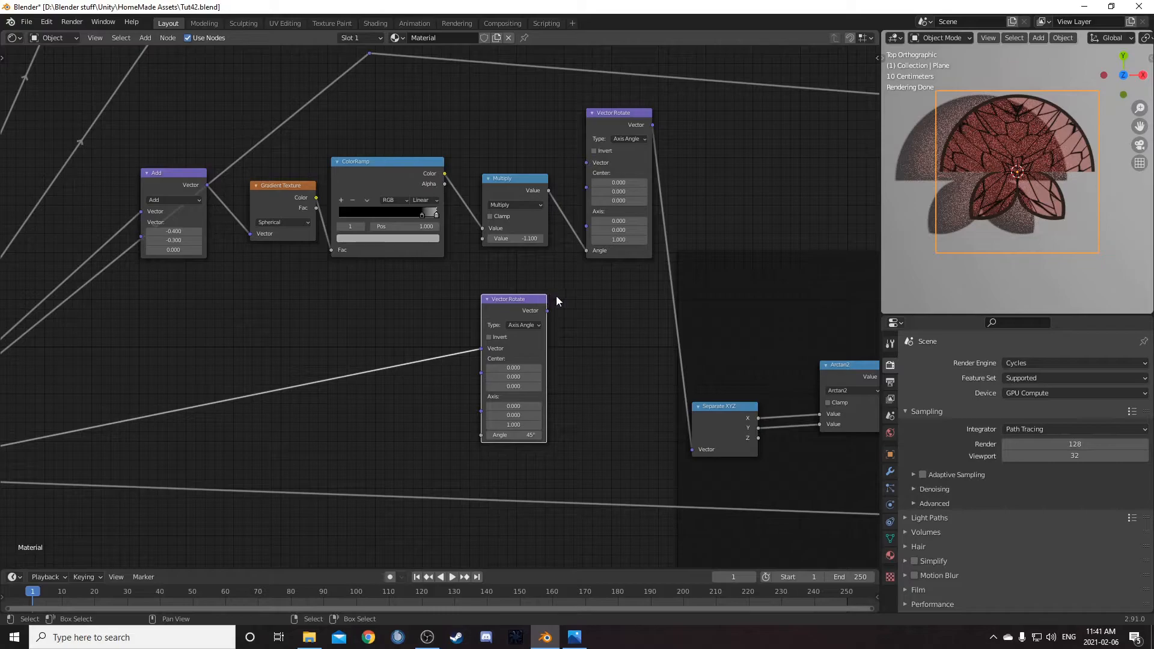
middle_click_drag(531, 312, 521, 349)
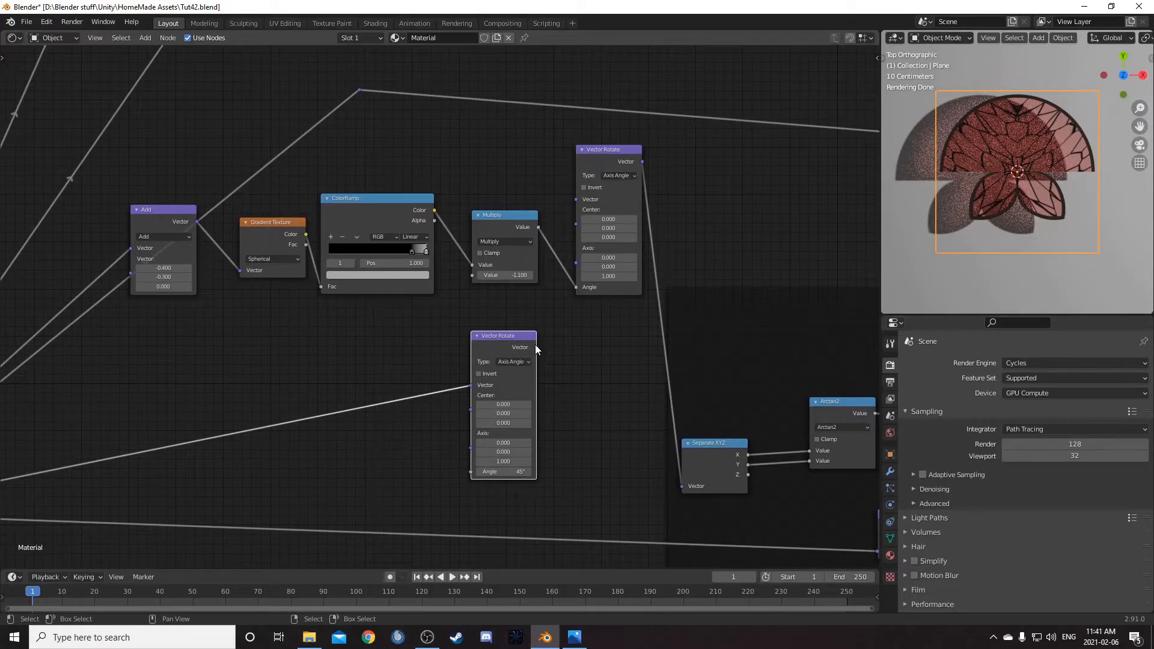
left_click_drag(536, 348, 571, 203)
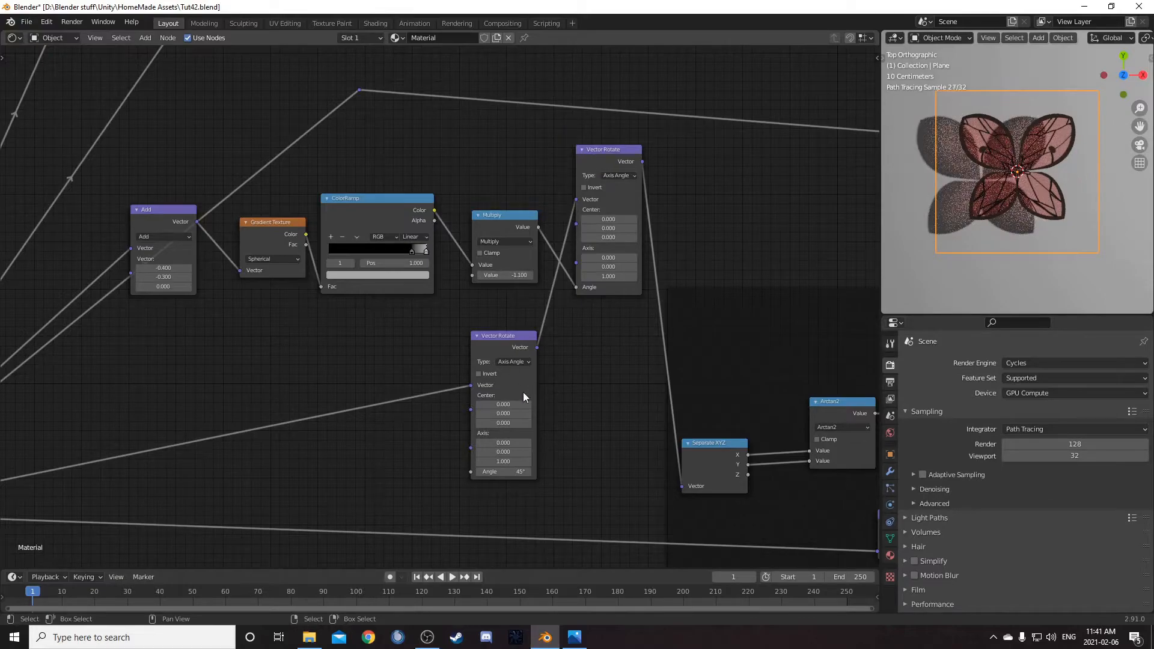
- Try other settings for the Multiply value and the ColorRamp stop position, and undo them
mouse_move(519, 275)
left_mouse_down()
mouse_move(563, 275)
mouse_move(520, 274)
left_mouse_up()
left_click_drag(406, 251, 380, 251)
key("ctrl+z")
key("ctrl+z")
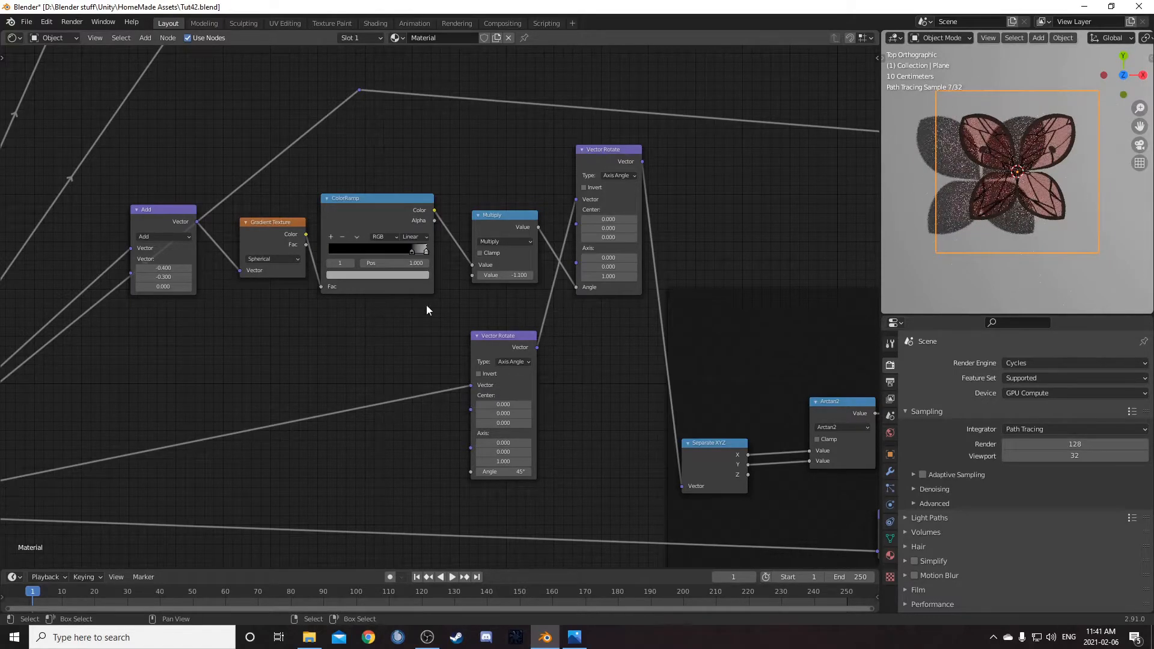
- Duplicate the Add, Gradient Texture, ColorRamp, Multiply and second Vector Rotate nodes, placing the copies near the bottom wings' Vector Rotate
middle_click_drag(572, 309, 491, 311)
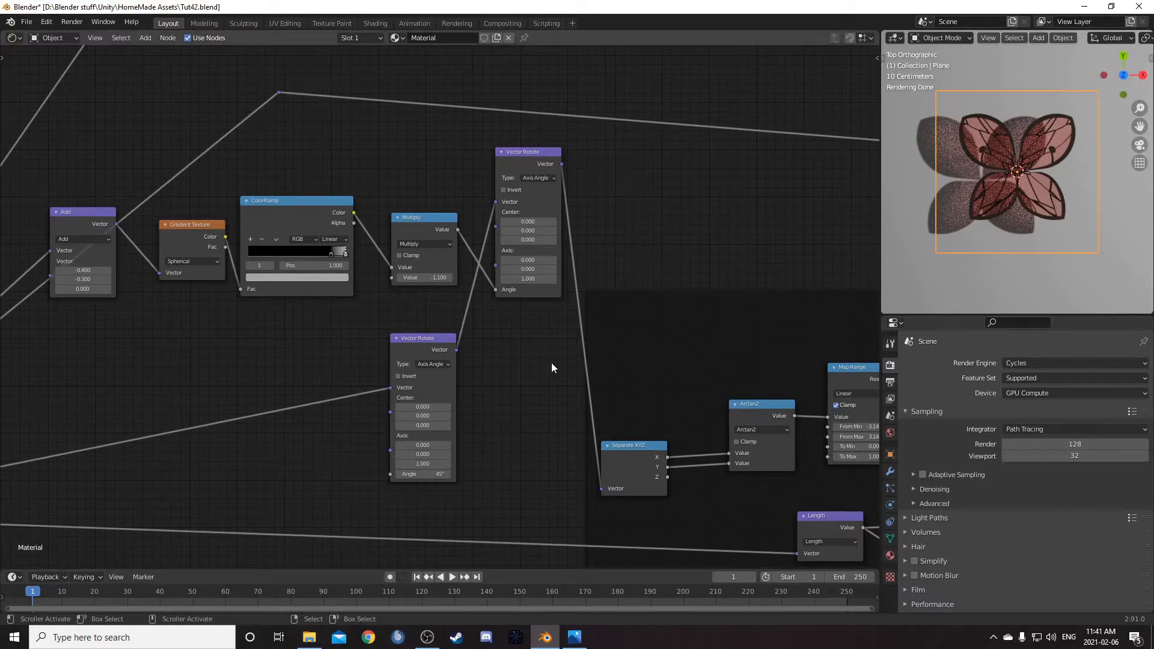
scroll(555, 362, "down", 2)
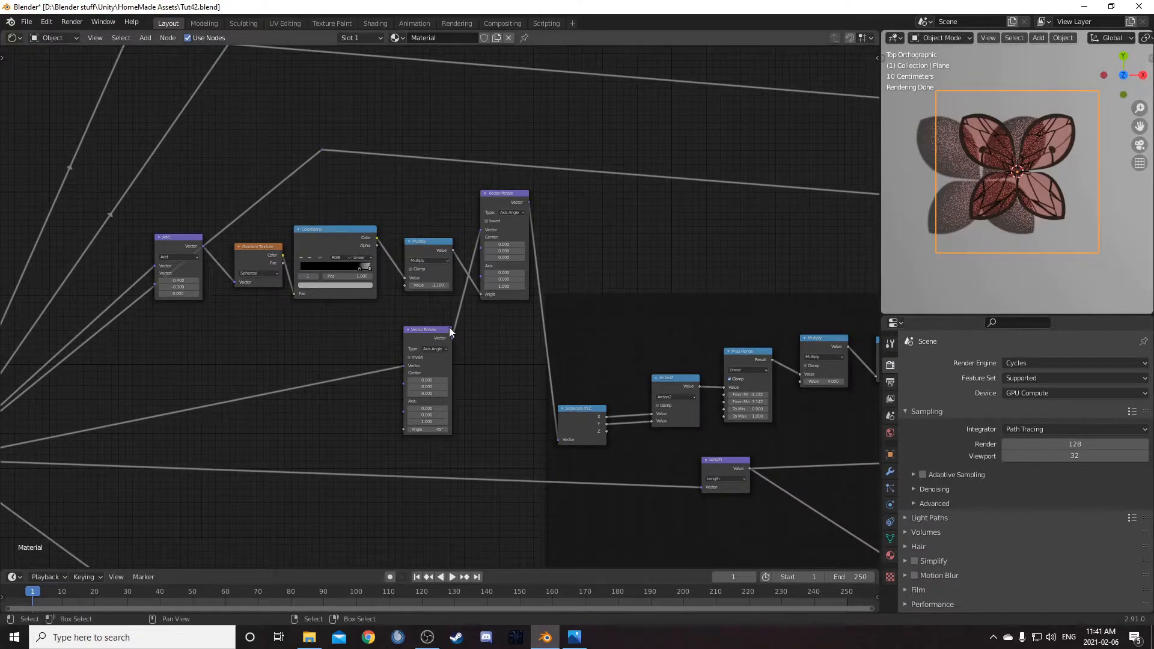
scroll(449, 326, "down", 2)
middle_click_drag(536, 417, 356, 269)
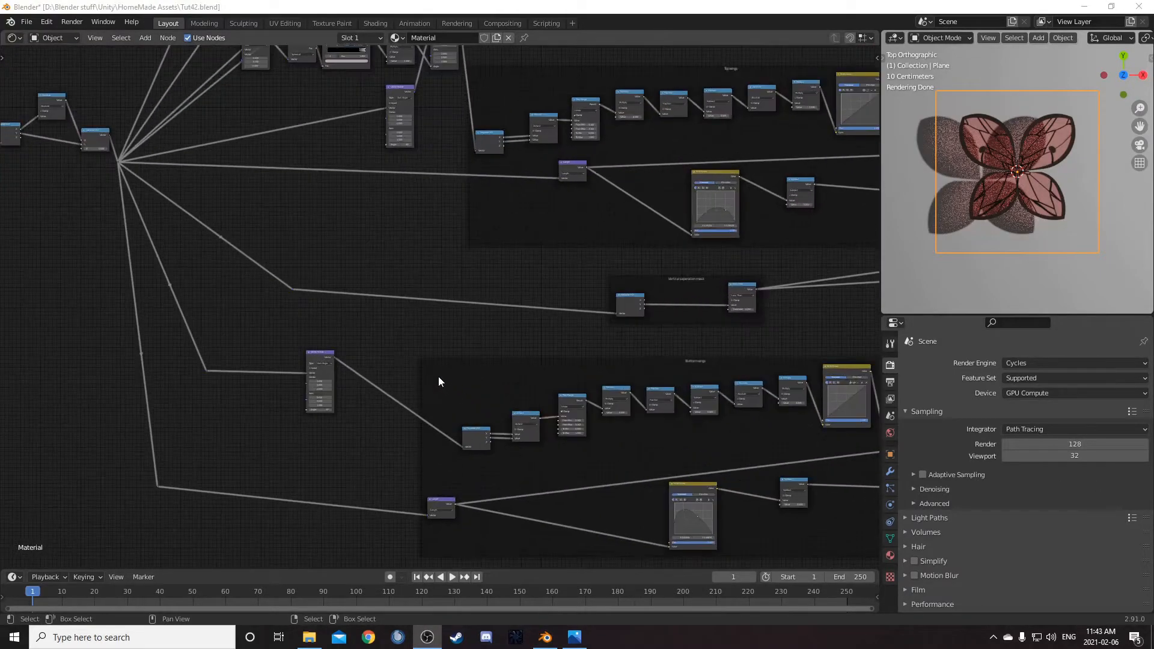
scroll(254, 378, "down", 2)
left_click_drag(334, 169, 510, 209)
key("g")
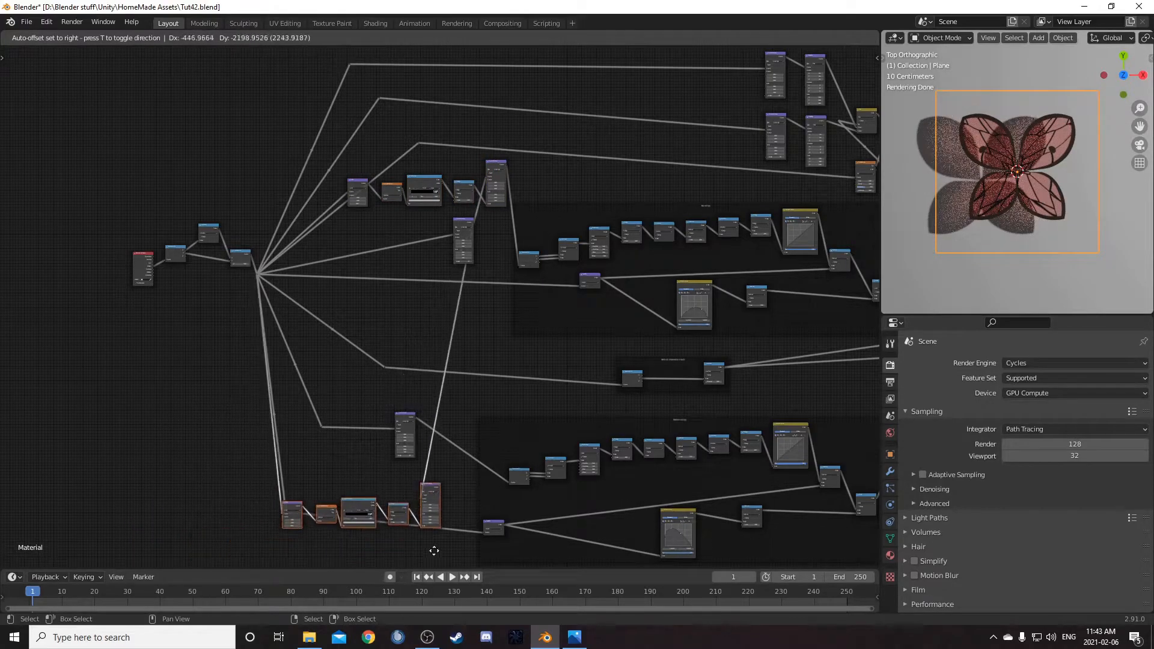
left_click(347, 515)
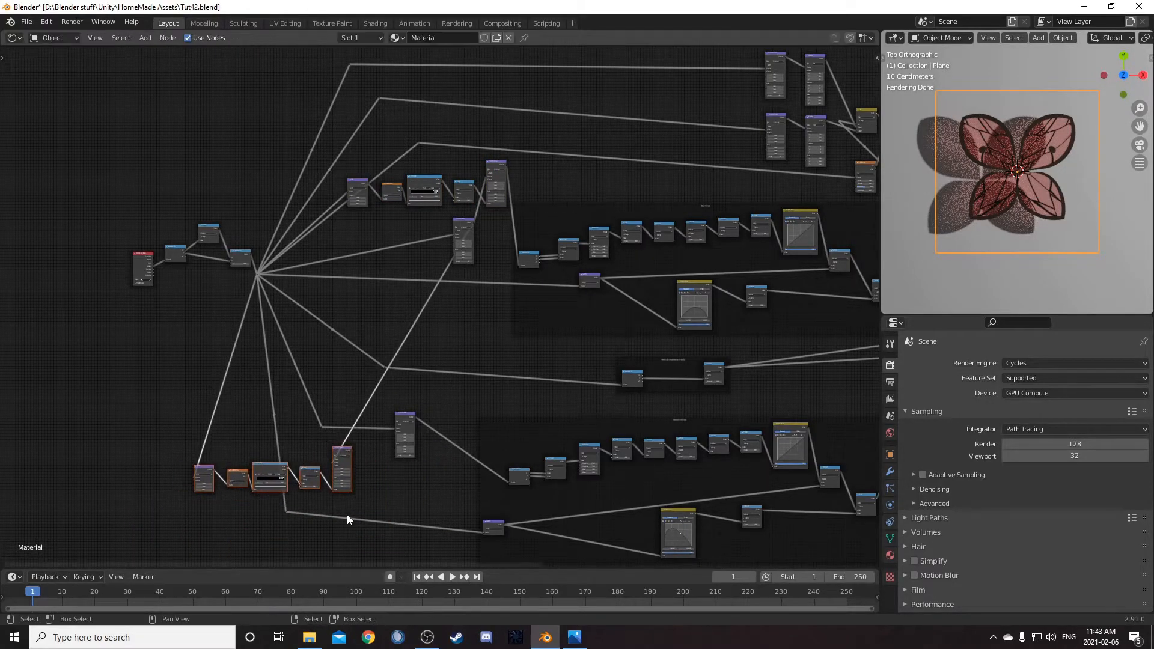
- Move the newly copied Vector Rotate in front of the bottom wings frame and connect its output to the Separate XYZ node there
scroll(415, 486, "up", 3)
middle_click_drag(417, 485, 408, 370)
left_click_drag(319, 373, 518, 413)
scroll(500, 422, "up", 5)
middle_click_drag(419, 423, 510, 370)
left_click_drag(334, 346, 510, 330)
scroll(456, 301, "down", 2)
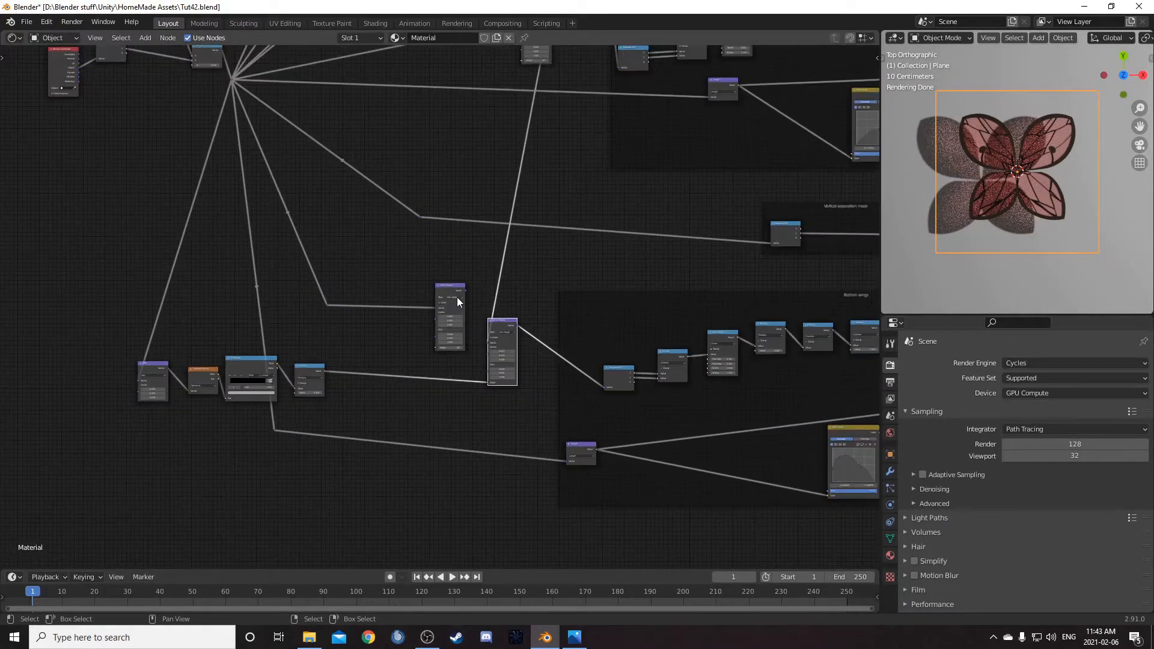
- Connect the bottom wings' original Vector Rotate output to the Vector input of the copied Vector Rotate
left_click_drag(464, 289, 488, 354)
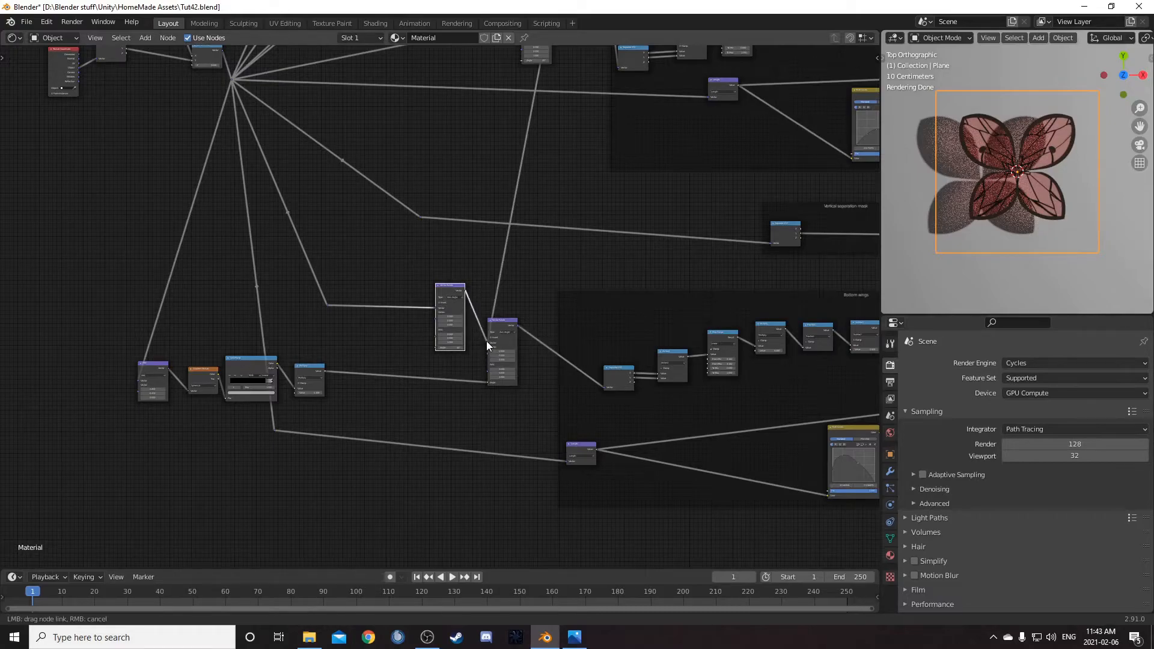
scroll(485, 345, "down", 2)
middle_click_drag(475, 382, 489, 353)
scroll(369, 432, "up", 7)
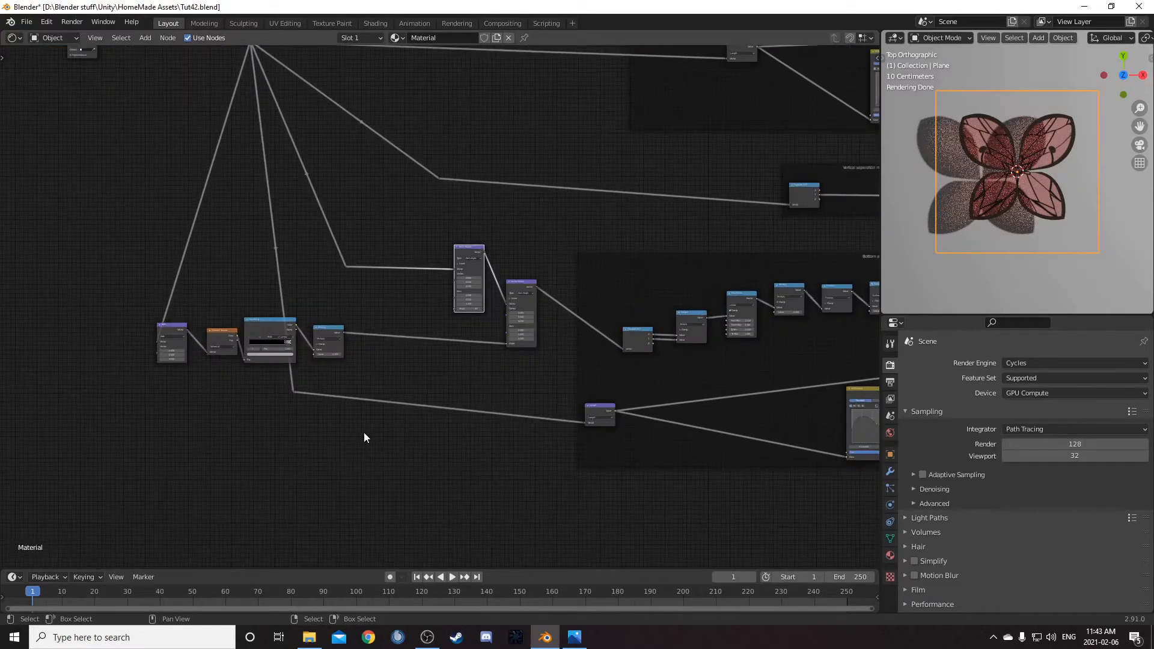
- Set the bottom wings' copied Add node vector to -0.5, 0.2 and 0
scroll(545, 355, "up", 4)
middle_click_drag(225, 414, 554, 354)
scroll(494, 341, "up", 3)
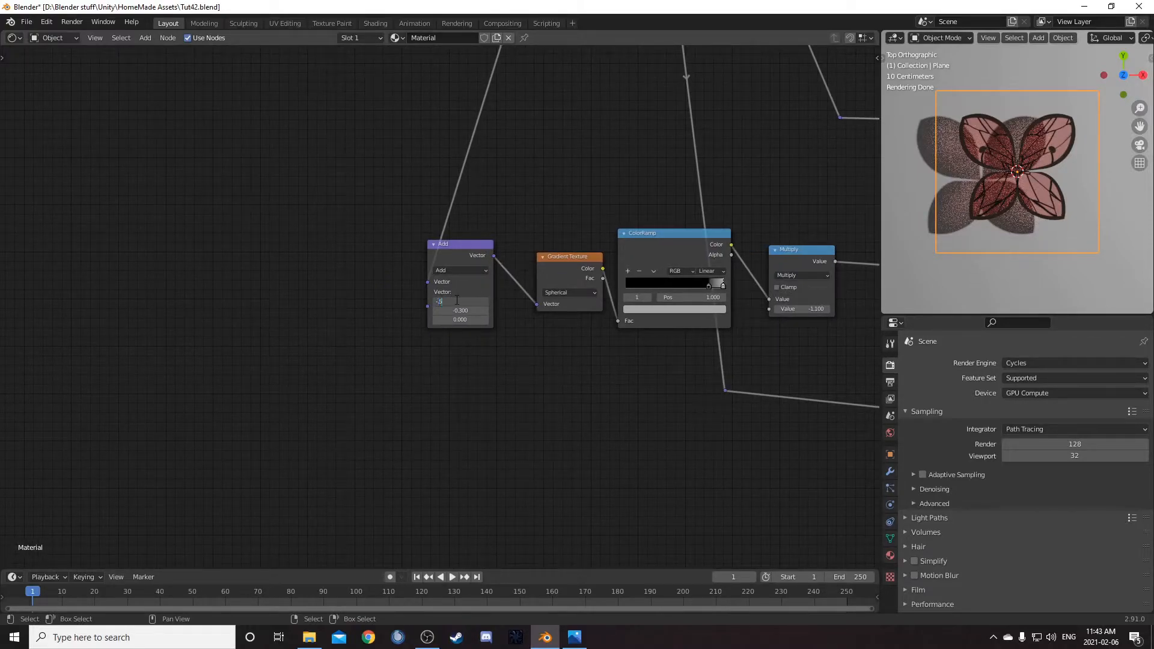
key("Tab")
type("-")
key("Return")
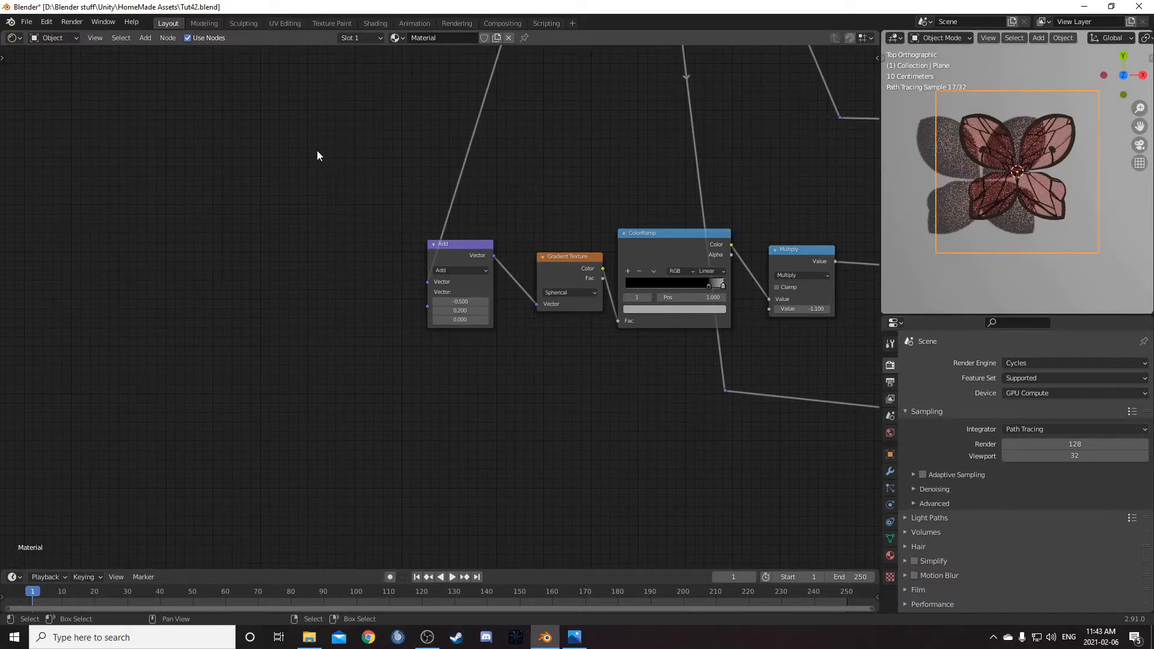
- Set the copied ColorRamp's black stop position to 0.65 and change its end stop's colour to white
scroll(451, 246, "down", 5)
middle_click_drag(561, 336, 511, 334)
scroll(510, 339, "up", 2)
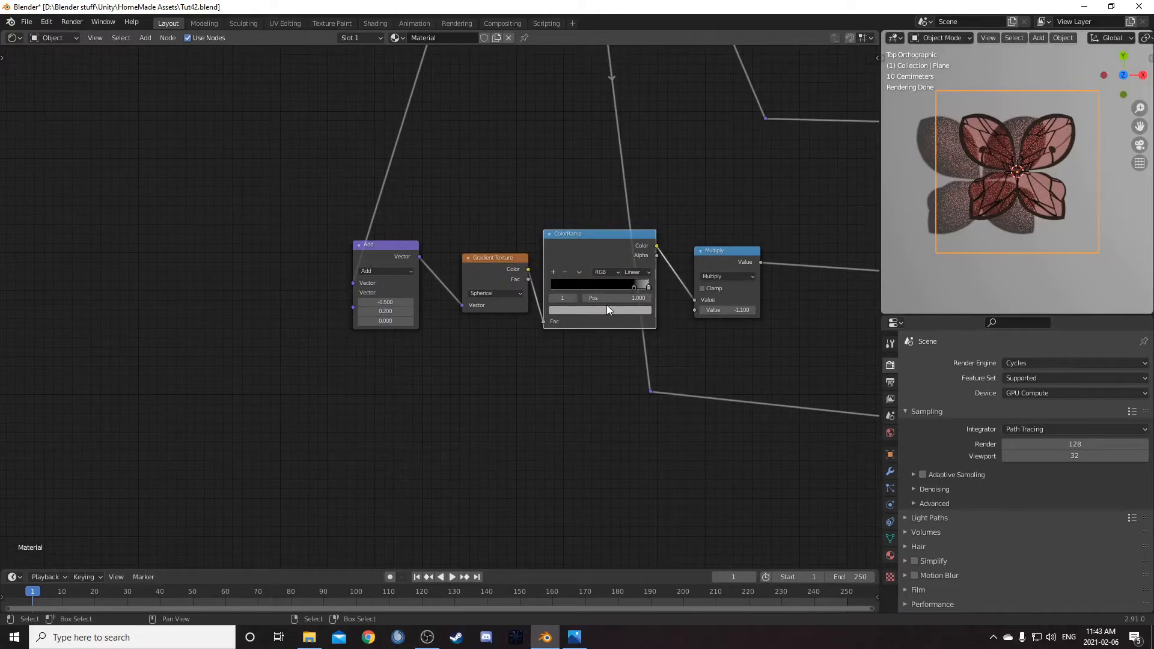
left_click(634, 287)
left_click(634, 297)
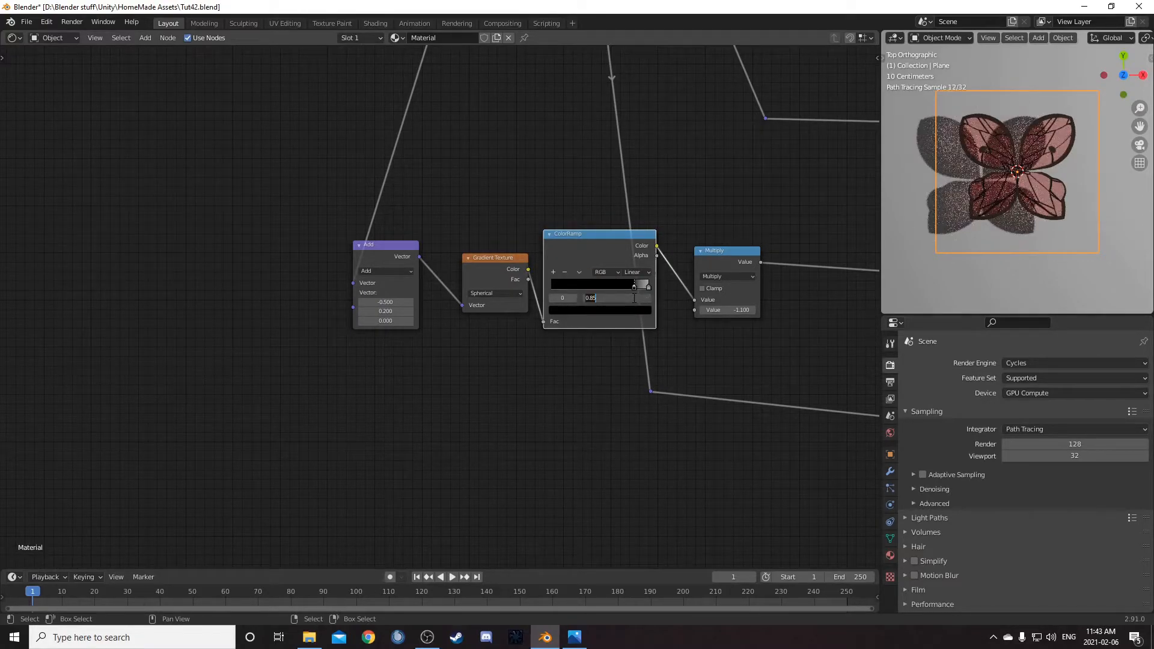
type(".65")
key("Return")
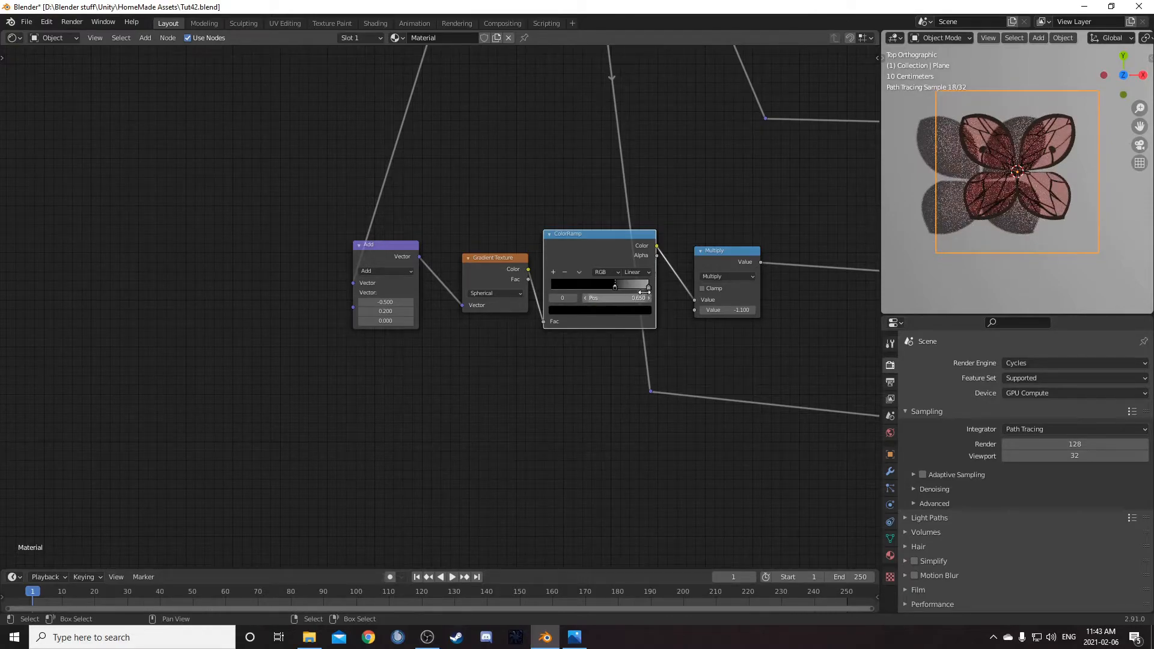
left_click(648, 286)
left_click(640, 306)
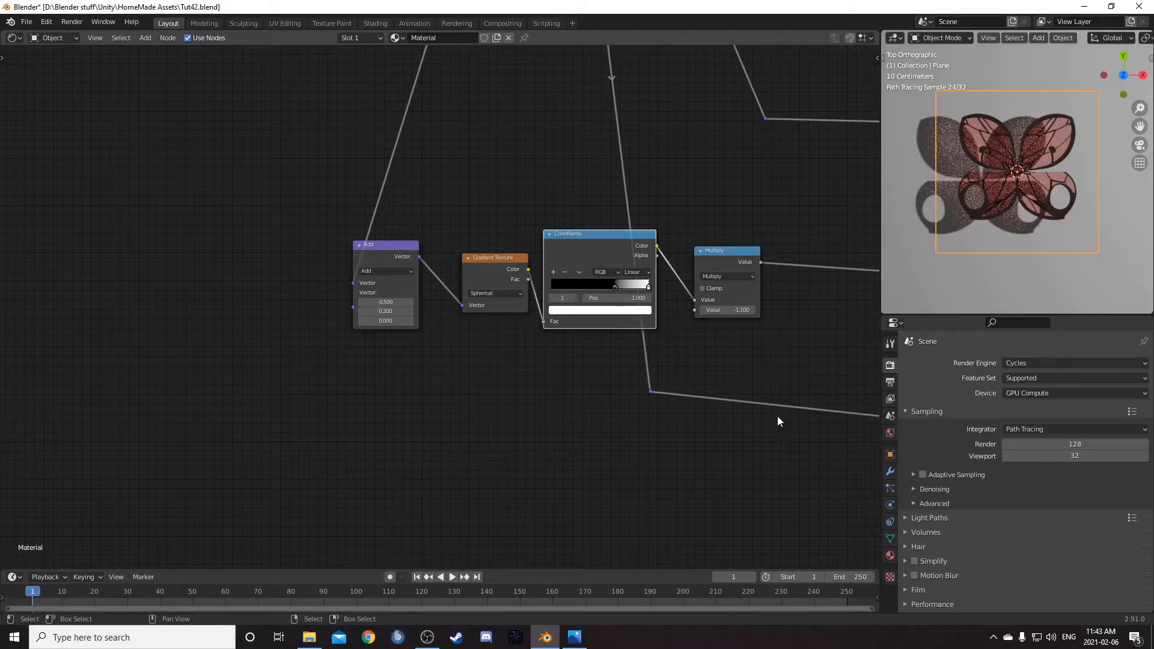
- Set the value of the bottom wings' copied Multiply node to -0.2
left_click(728, 310)
type("-0.2")
key("Return")
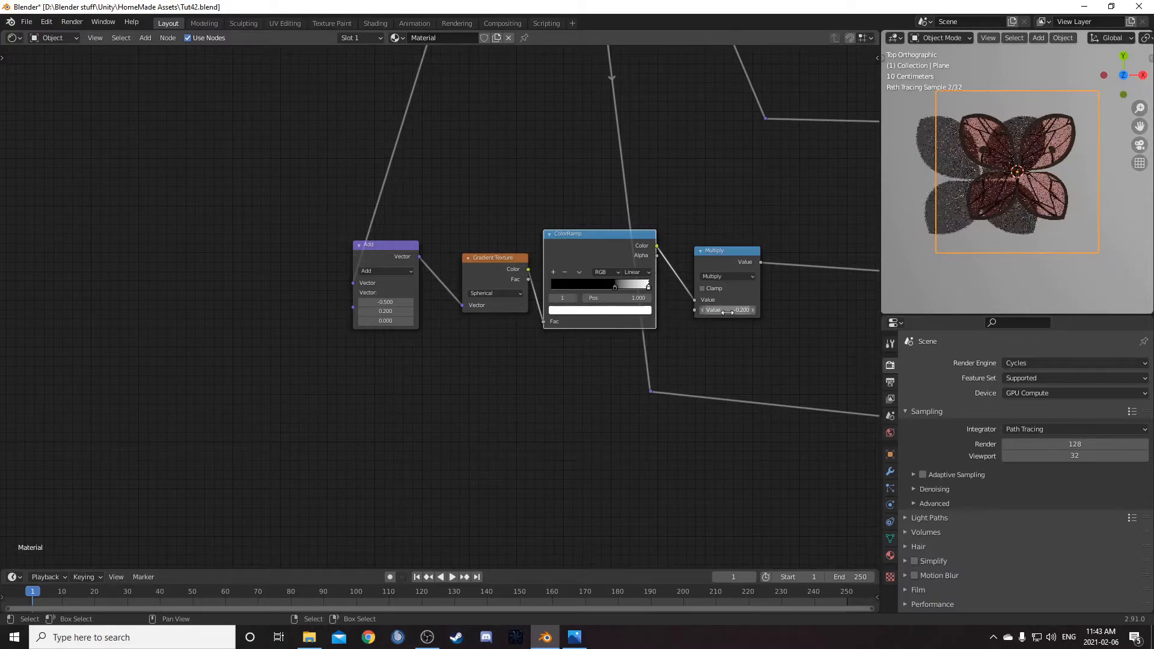
- Set the Subtract node after the bottom wings' lower RGB Curves to 0.4
scroll(737, 370, "down", 2)
middle_click_drag(741, 385, 482, 389)
scroll(498, 391, "down", 2)
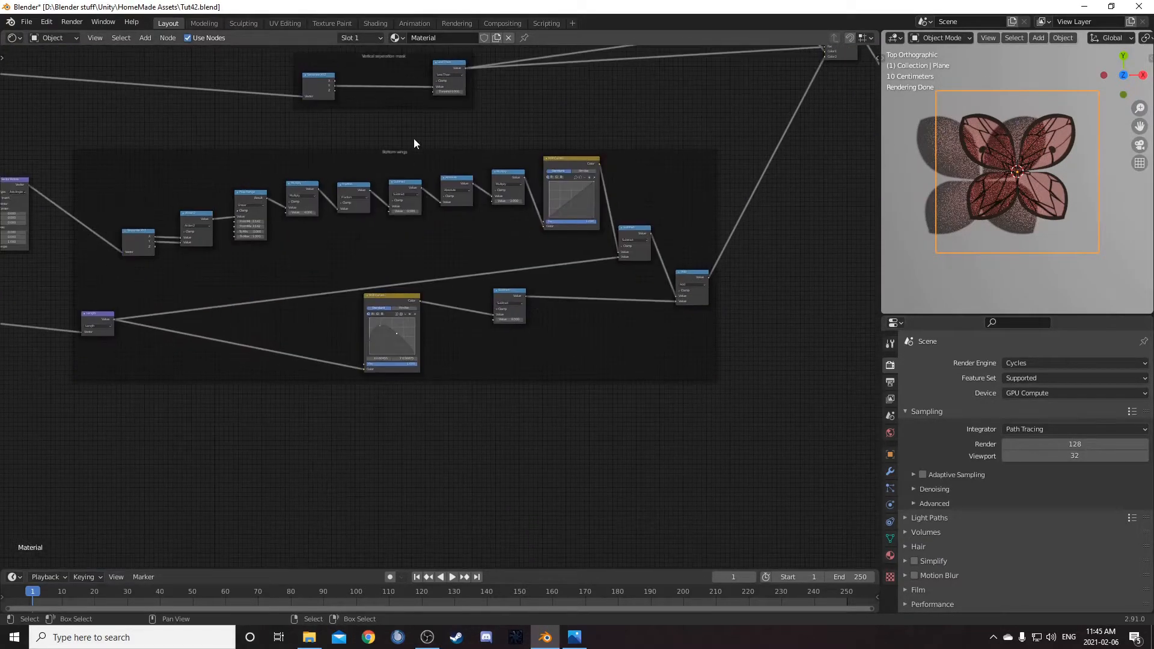
scroll(513, 265, "up", 2)
scroll(513, 264, "up", 2)
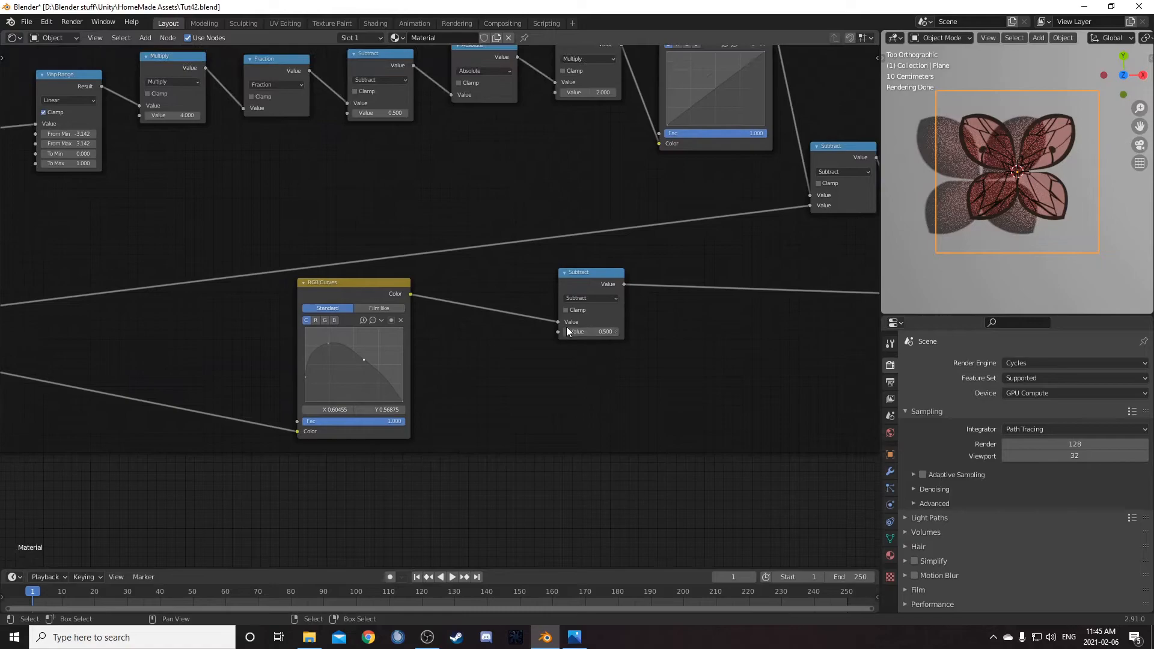
left_click(565, 331)
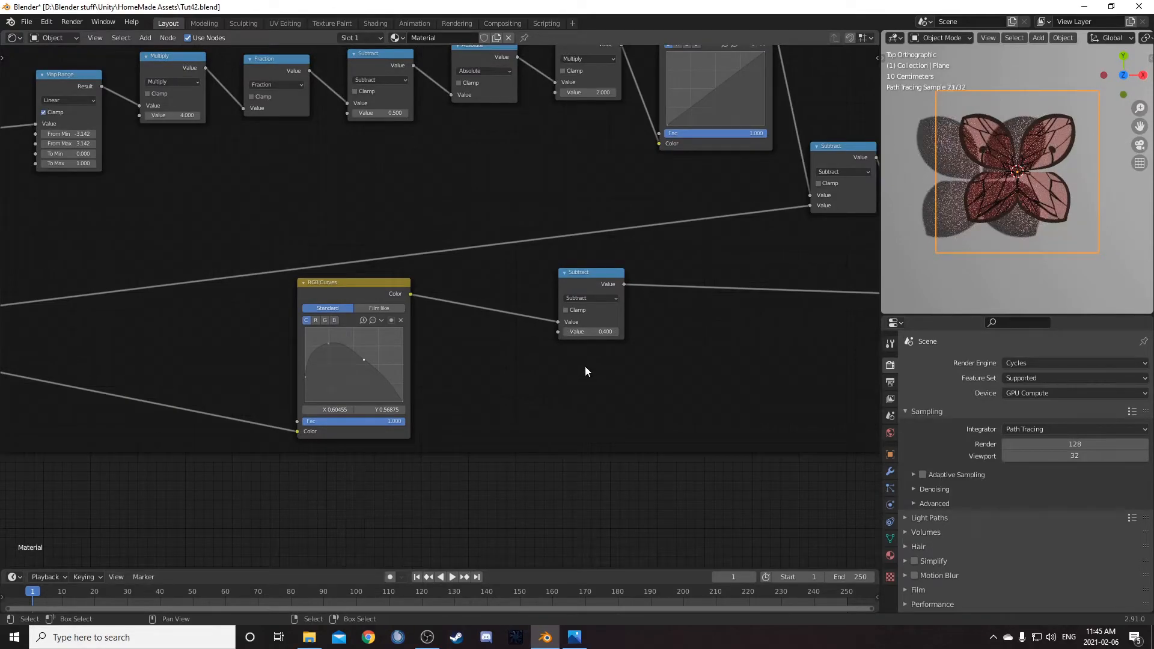
scroll(546, 378, "down", 1)
scroll(546, 383, "down", 4)
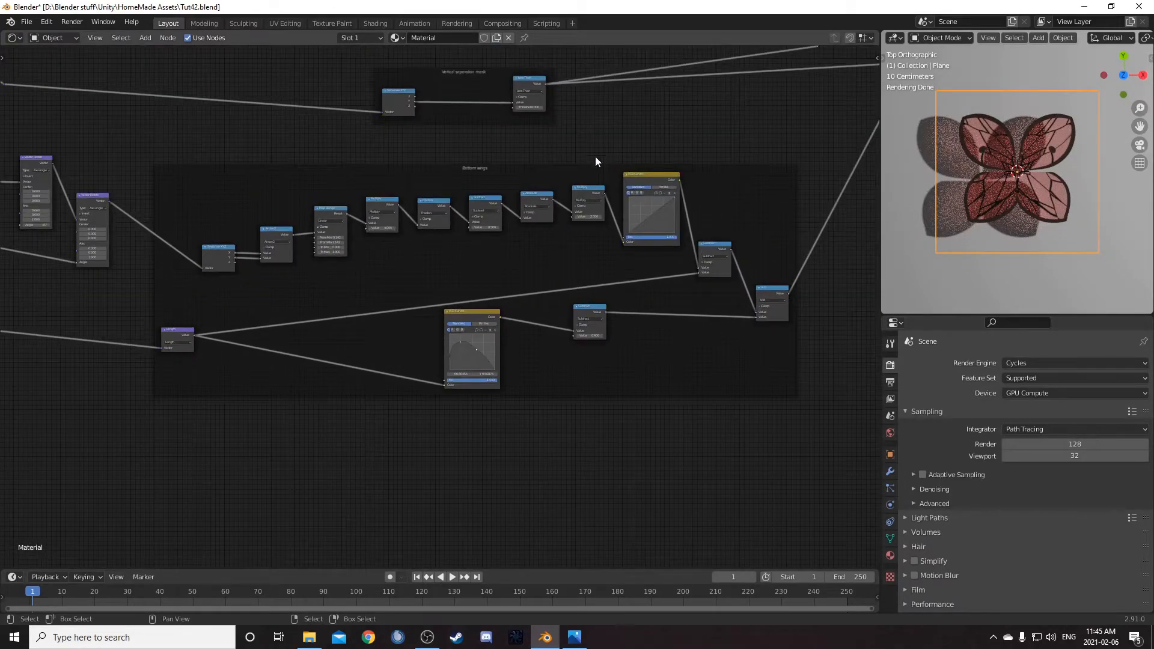
- Examine the curve shapes of the RGB Curves nodes in the top and bottom wings frames
scroll(523, 343, "up", 2)
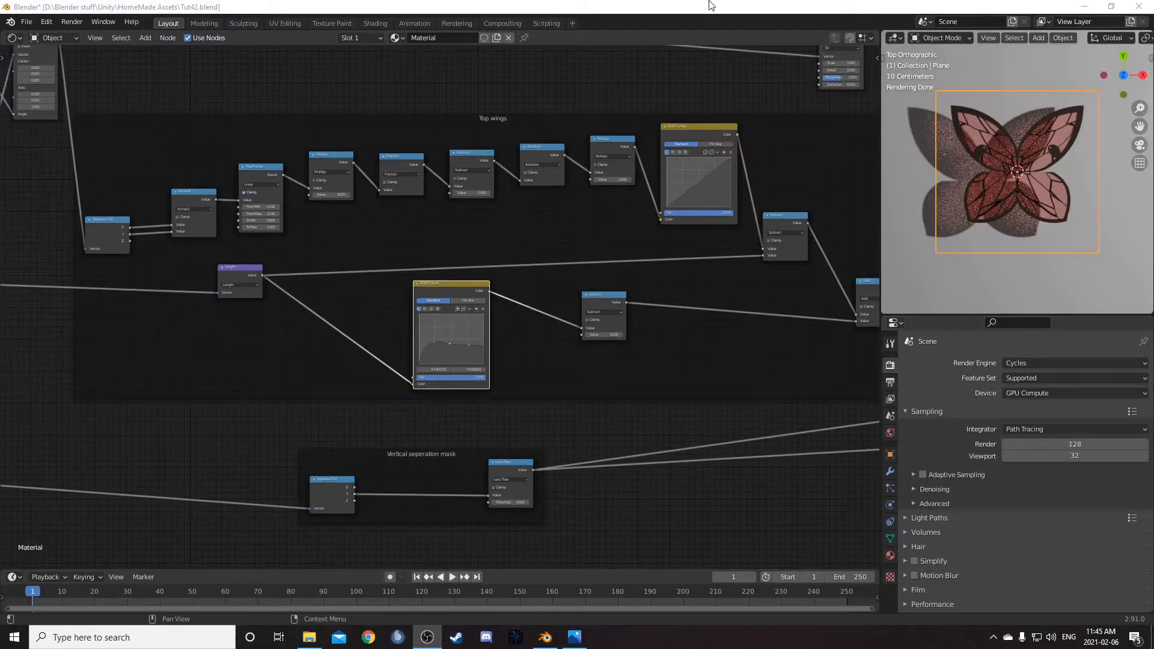
left_click(708, 6)
scroll(569, 404, "up", 5)
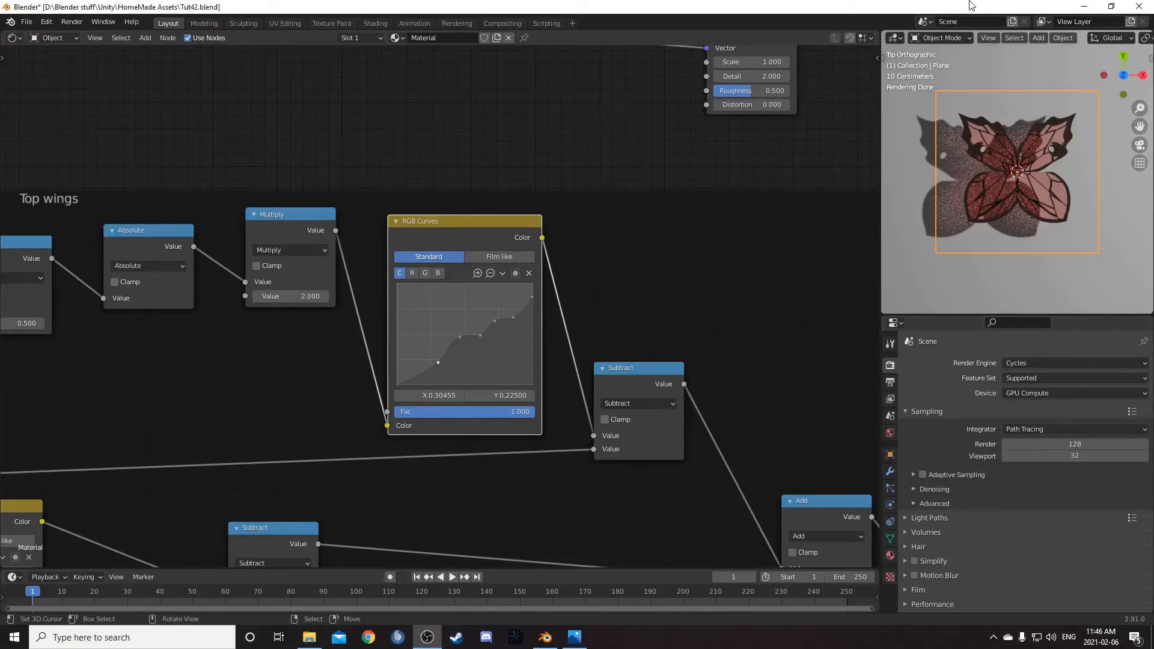
scroll(685, 330, "up", 2)
middle_click_drag(693, 497, 704, 463)
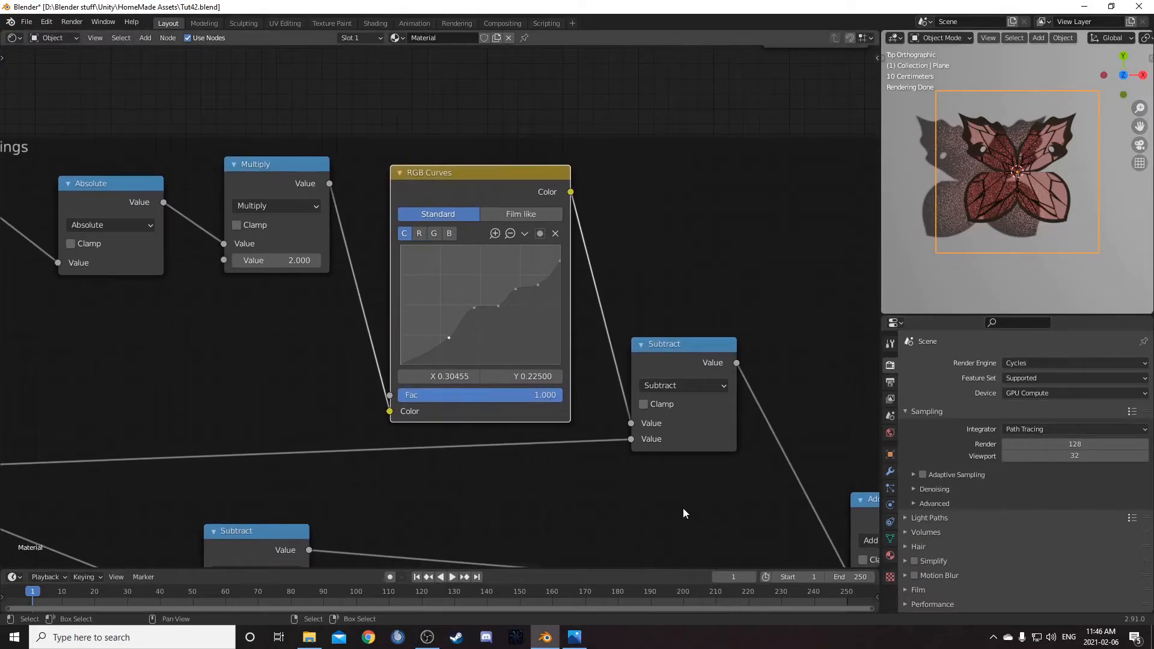
scroll(683, 516, "up", 1)
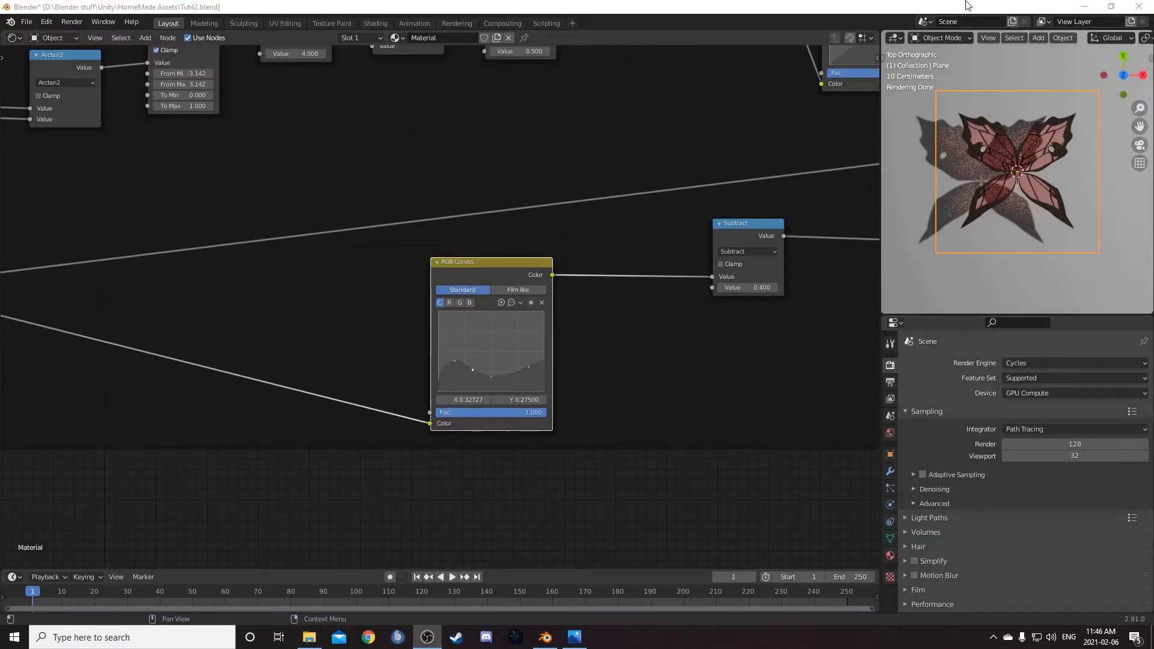
left_click(968, 4)
middle_click_drag(647, 496, 640, 474)
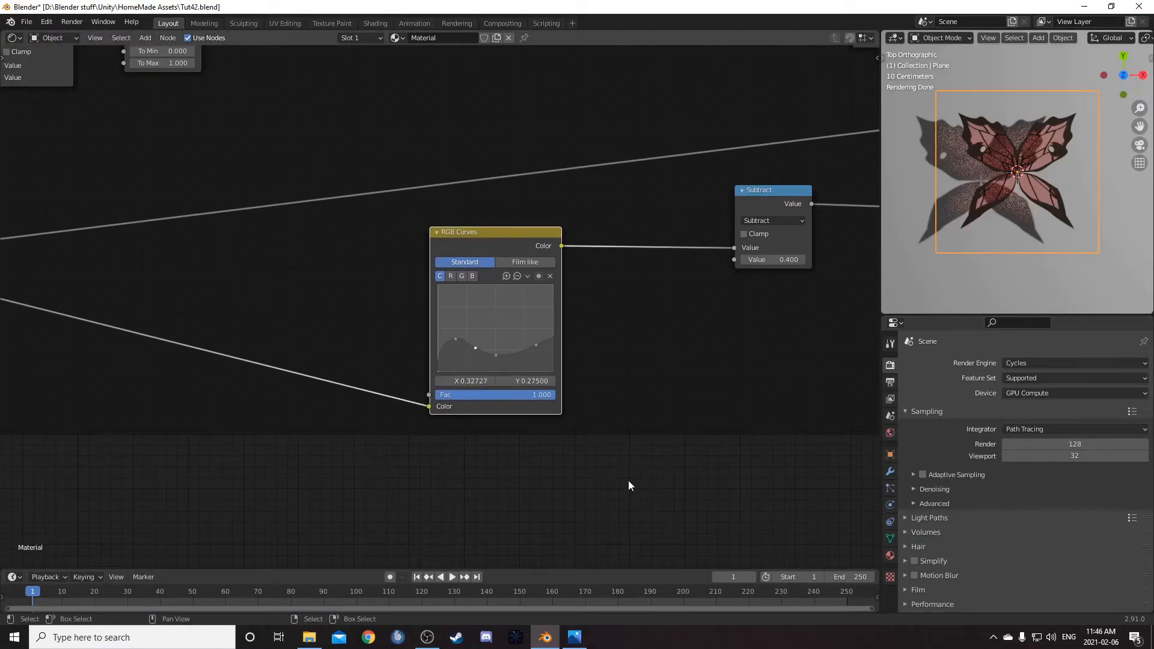
scroll(638, 480, "up", 3)
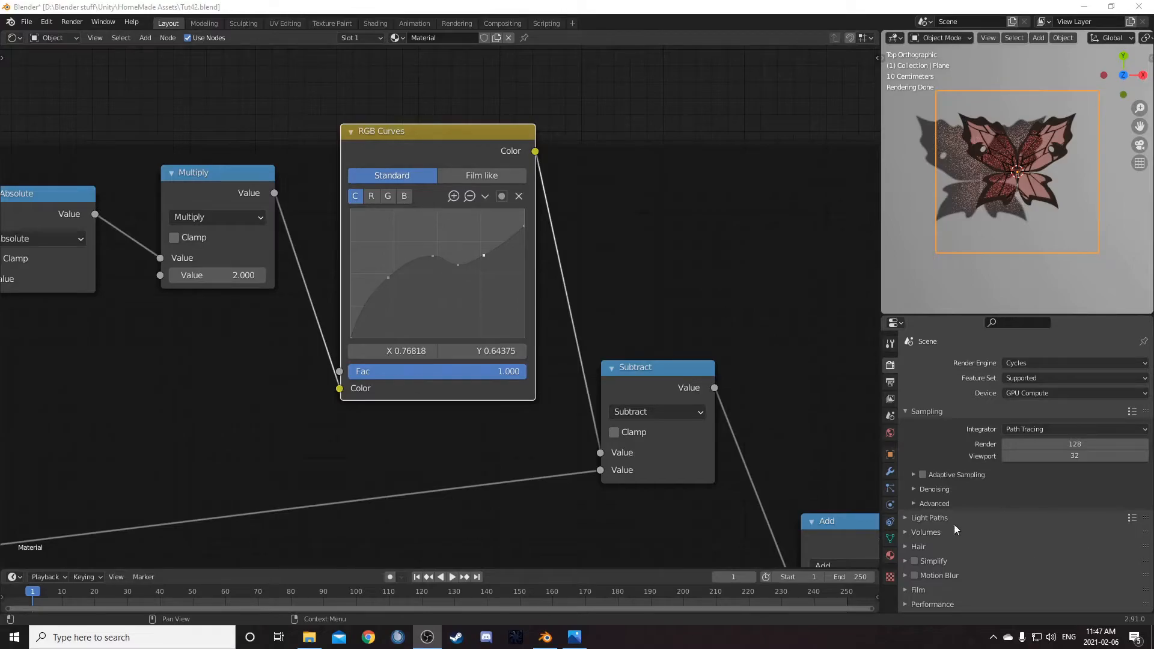
left_click(582, 4)
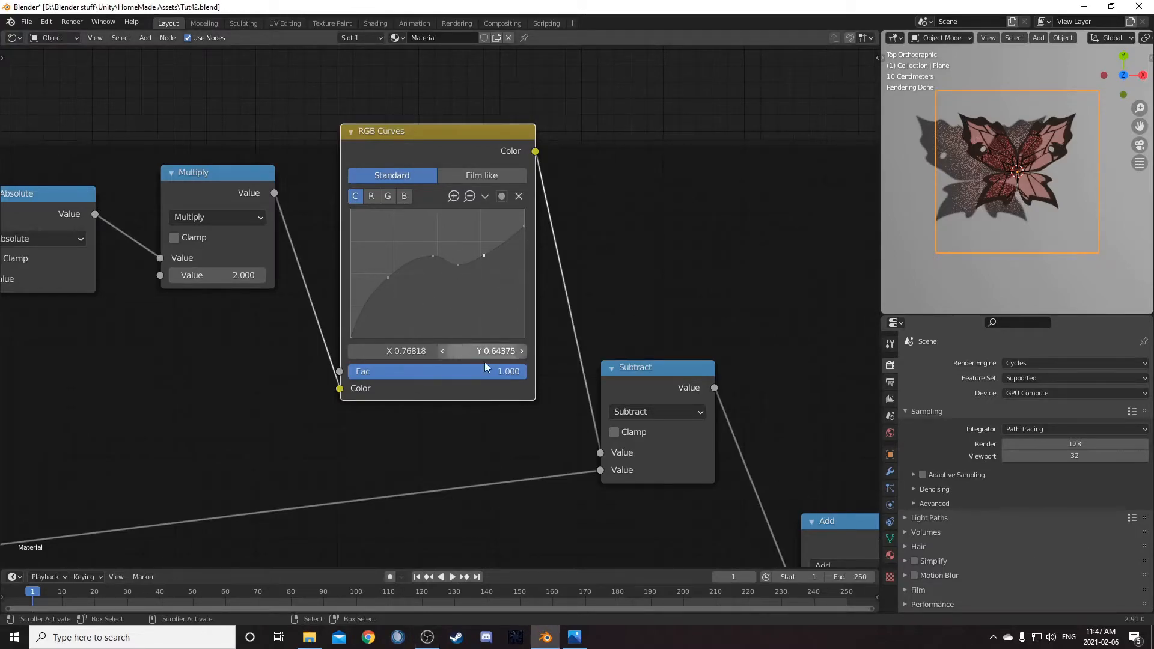
scroll(509, 460, "up", 2)
middle_click_drag(511, 463, 540, 445)
- Change the Glass BSDF colour to hex FDA33A
scroll(542, 449, "down", 8)
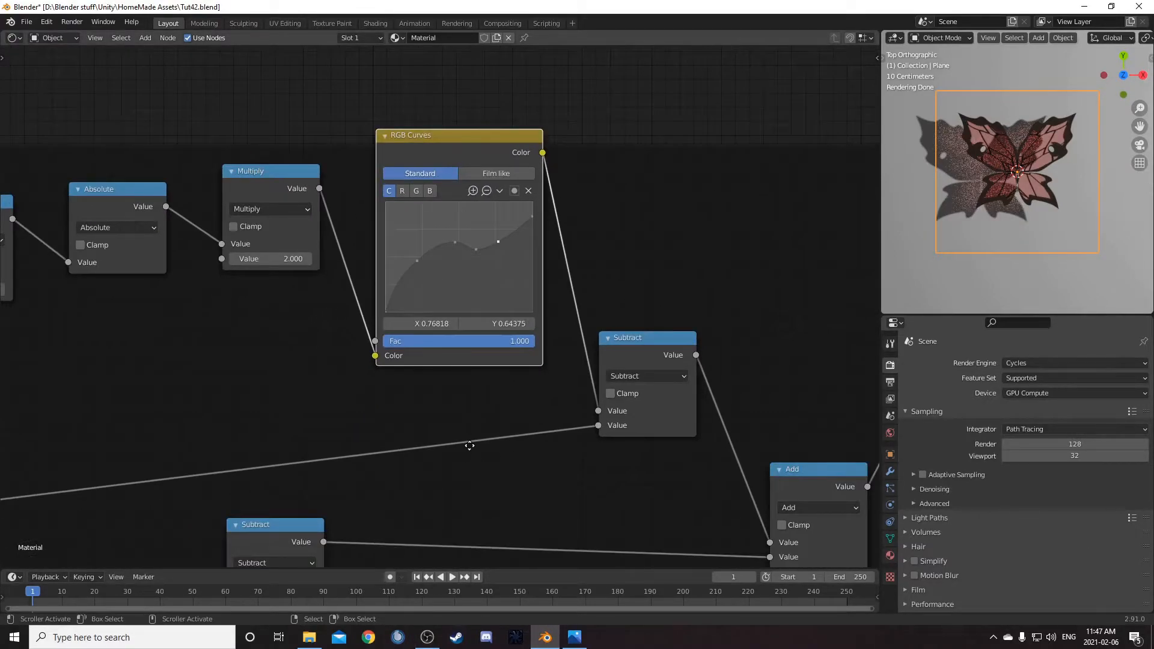
scroll(679, 243, "up", 7)
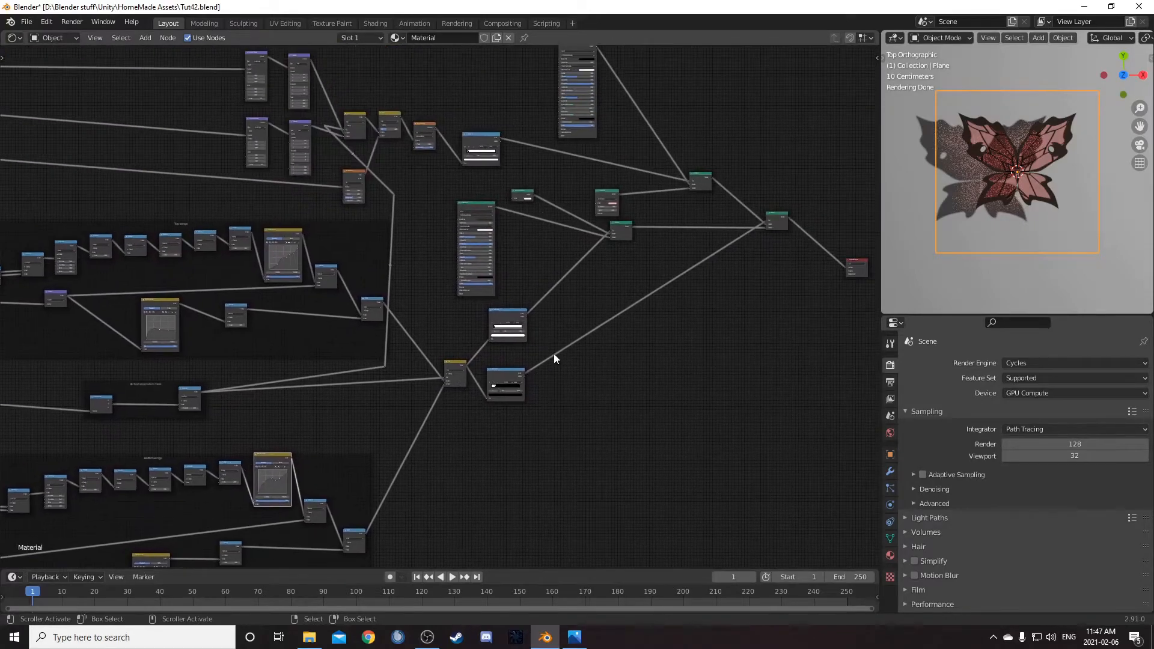
middle_click_drag(687, 307, 591, 299)
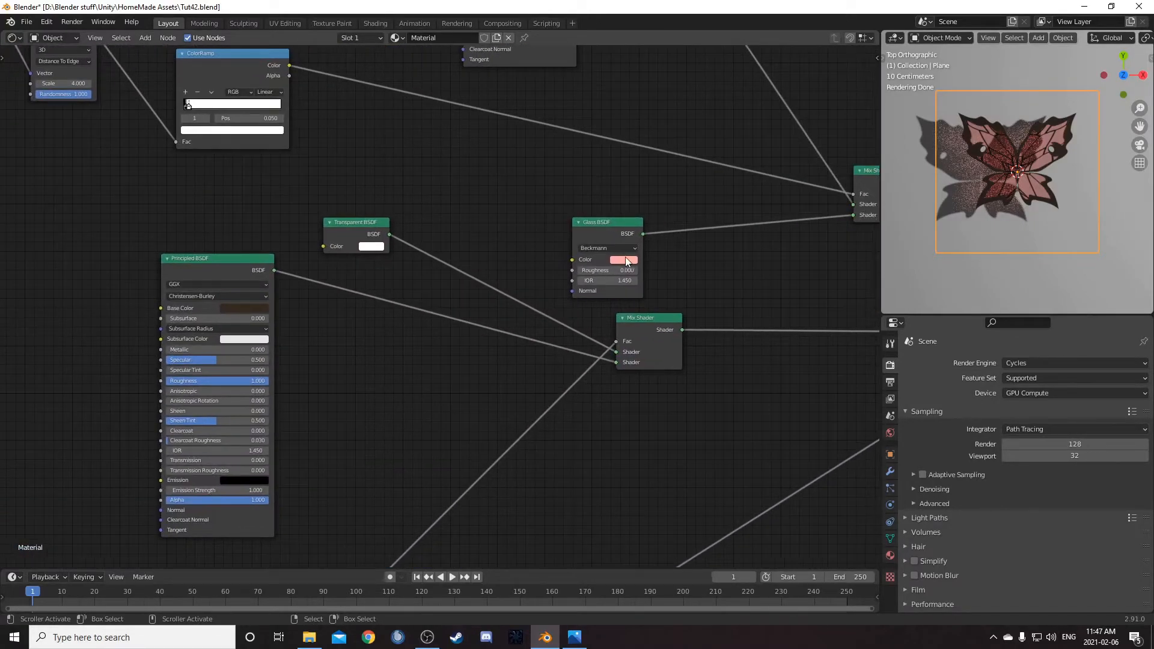
left_click(629, 257)
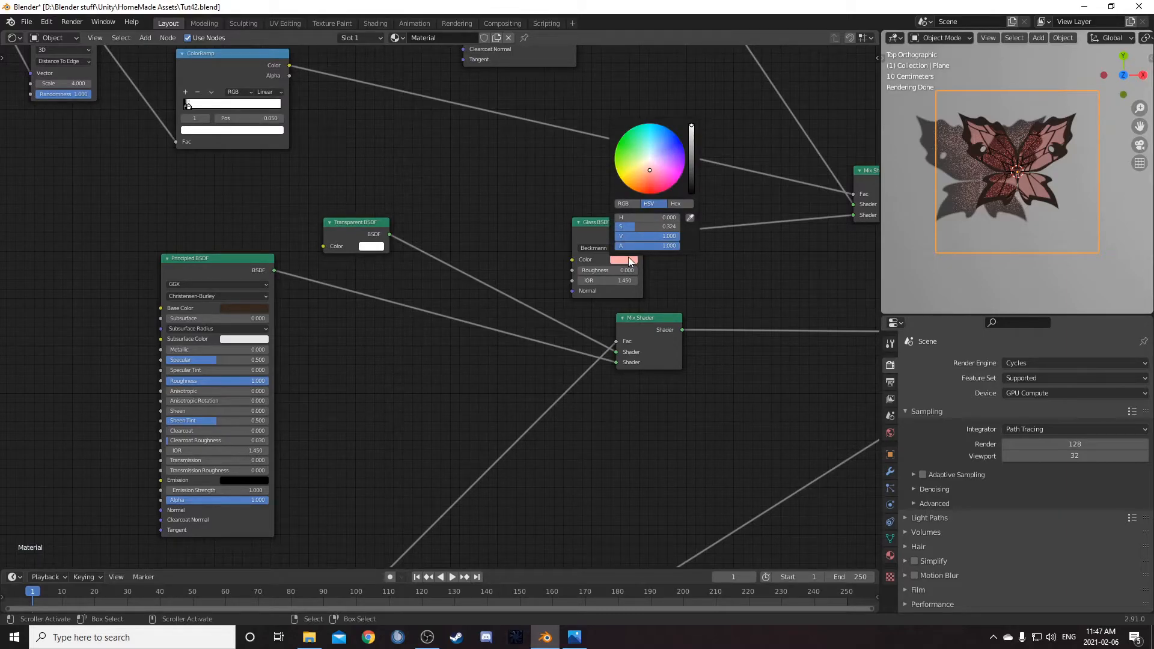
left_click(672, 203)
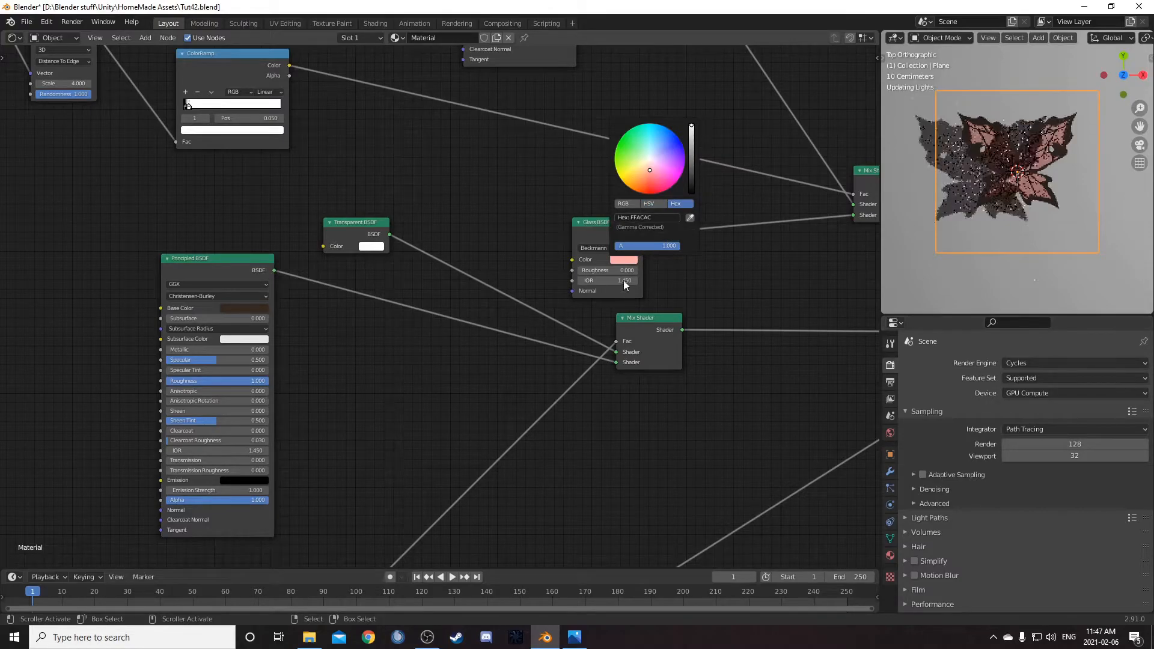
scroll(700, 254, "up", 4)
left_click(792, 212)
left_click(818, 212)
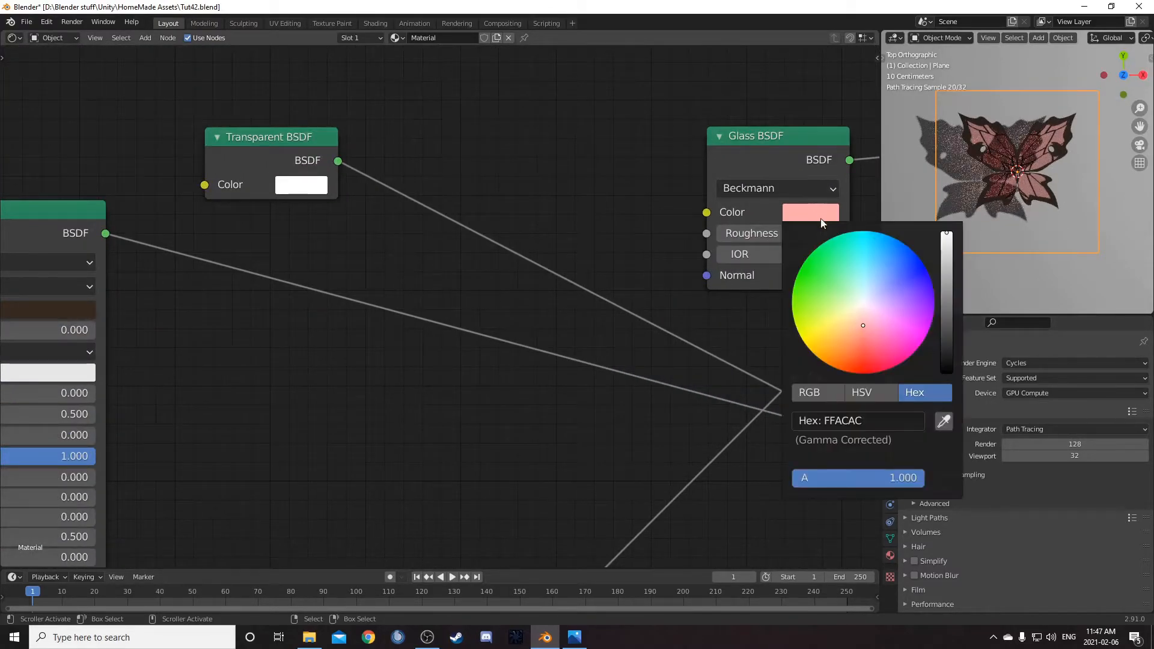
left_click(864, 419)
type("fda33a")
key("Return")
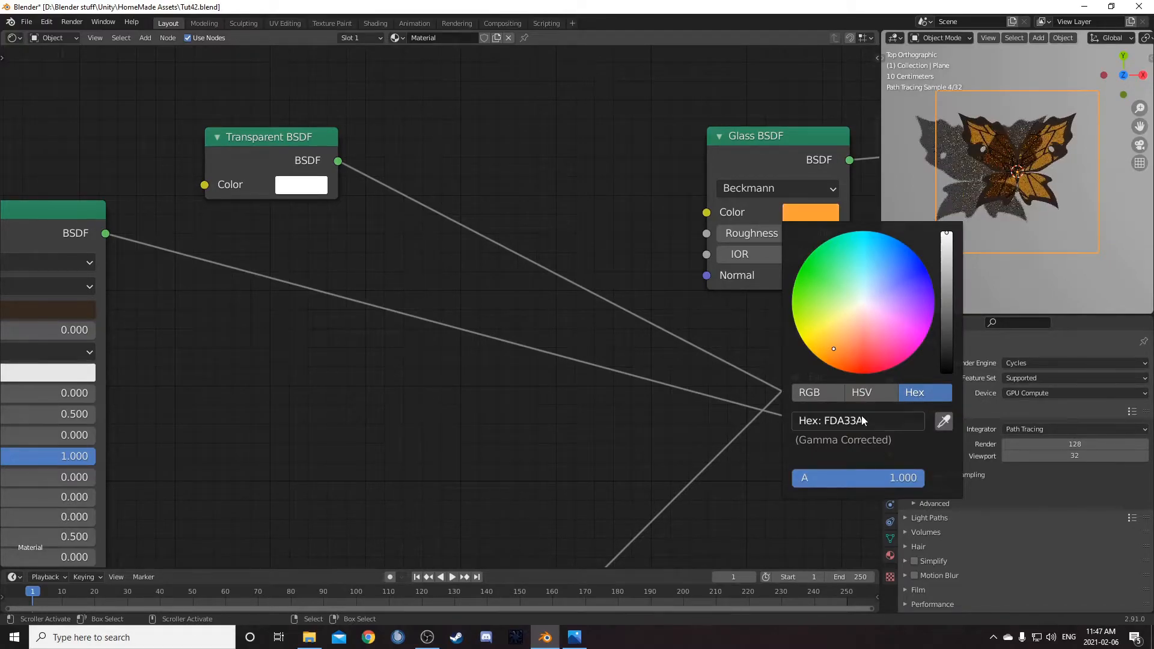
- Move the top wings' twist nodes above the rest of the tree and place the Noise Texture above the vector nodes
scroll(508, 254, "down", 2)
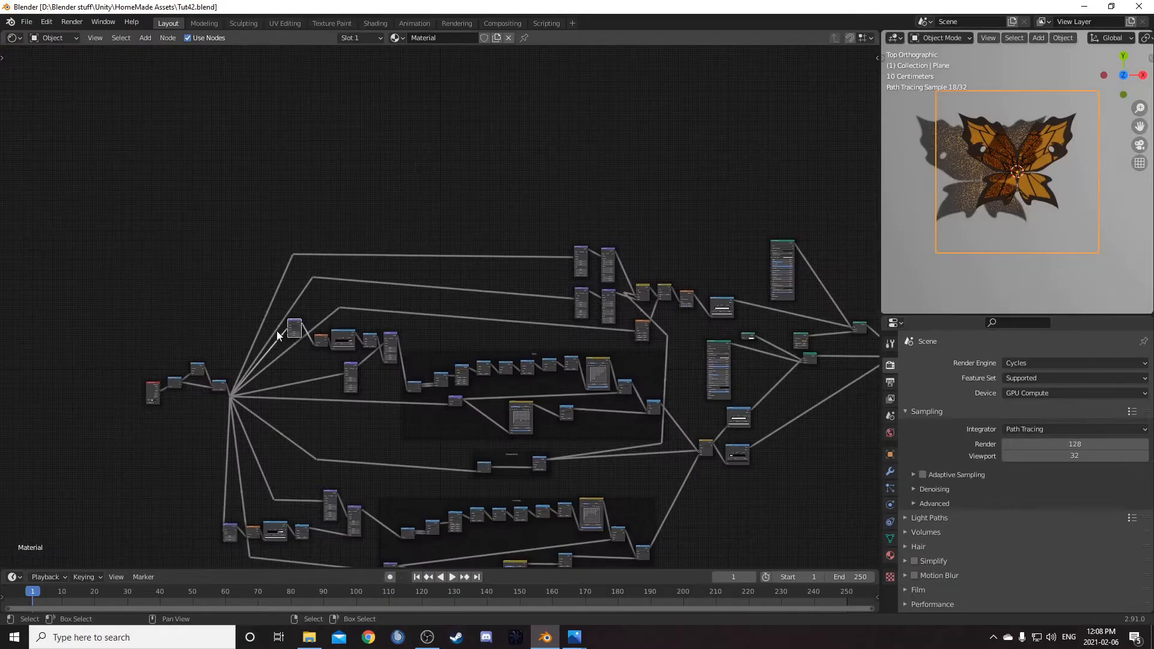
left_click_drag(259, 300, 400, 388)
key("g")
left_click(402, 212)
left_click_drag(529, 232, 631, 228)
key("g")
left_click(613, 341)
- Lower the two reroute points feeding the middle Vector Rotate nodes and detach them from the Top wings frame
left_click_drag(319, 90, 371, 132)
key("g")
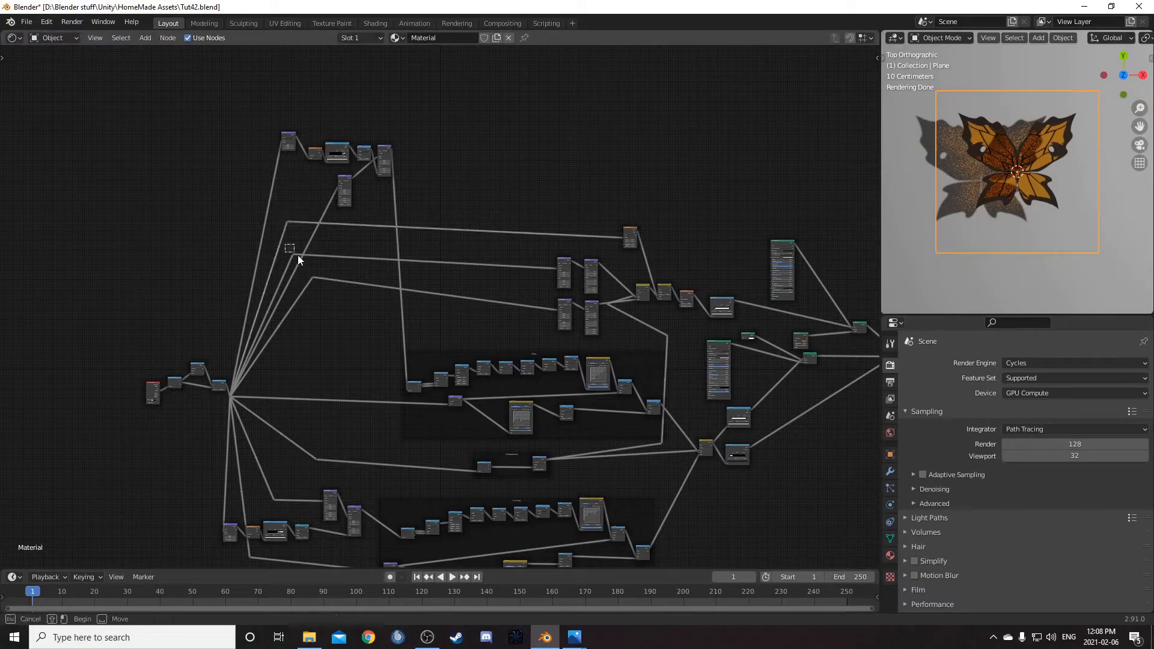
left_click(412, 359)
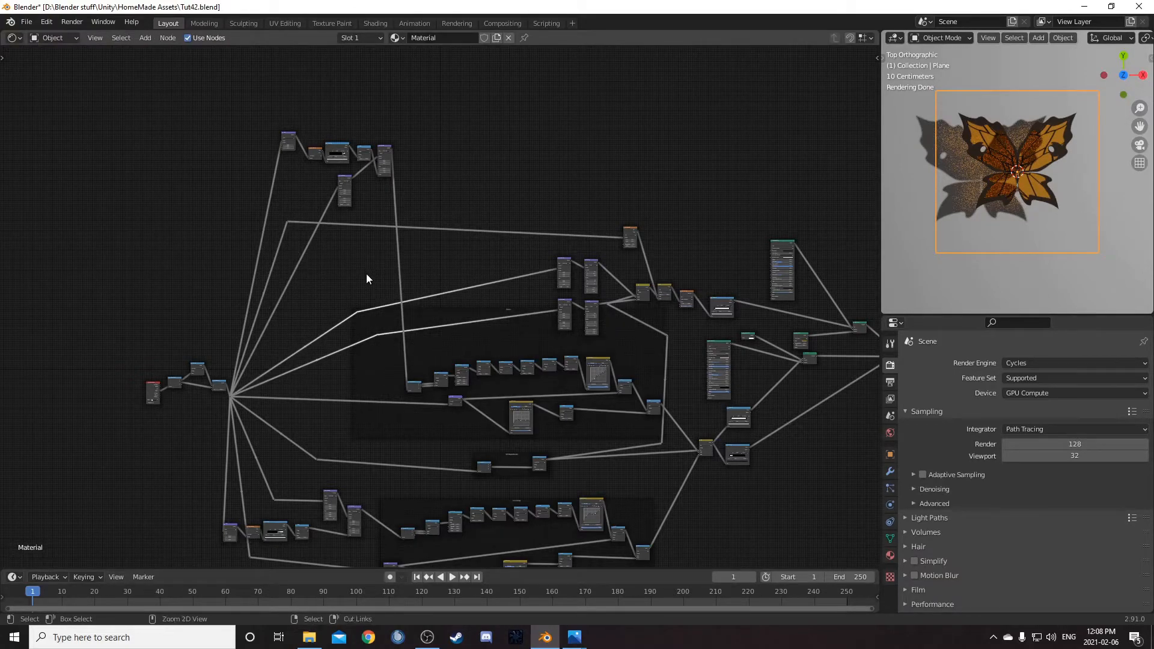
scroll(370, 327, "up", 2)
middle_click_drag(370, 327, 396, 306)
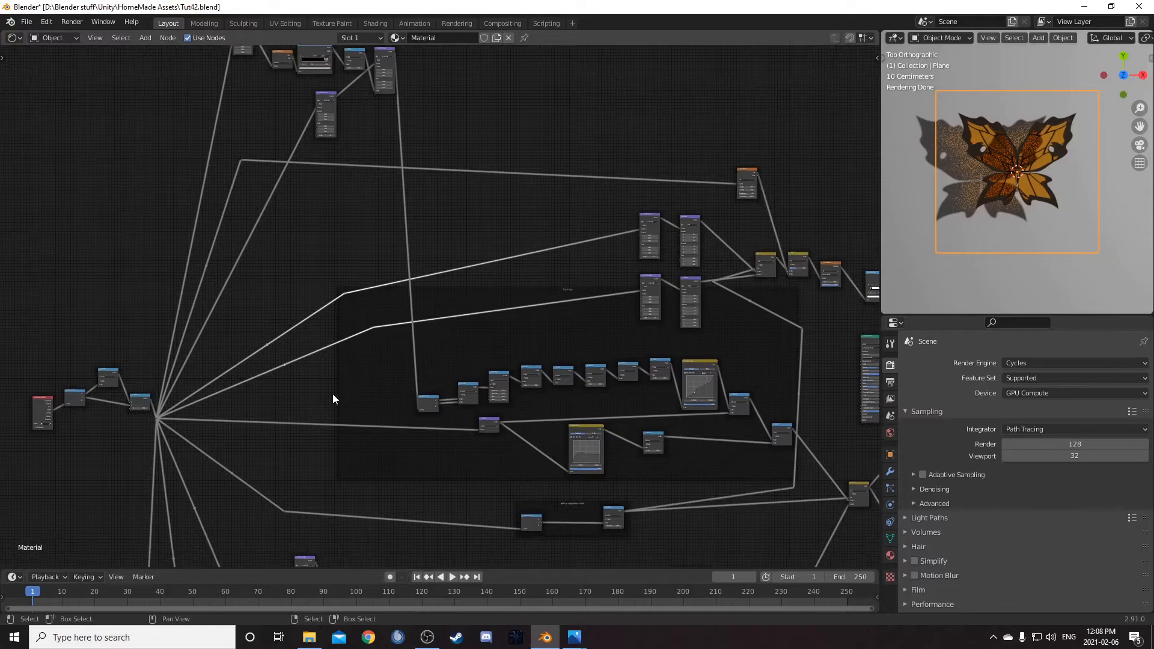
key("alt+p")
- Reposition the two detached reroute points and move the Noise Texture link's reroute point to tidy the links
left_click_drag(318, 280, 391, 337)
key("g")
left_click(356, 344)
left_click_drag(228, 148, 276, 189)
key("g")
left_click(372, 256)
- Move the original Vector Rotate below the twist nodes and join the Add, Gradient Texture, ColorRamp, Multiply and second Vector Rotate in a frame
scroll(428, 222, "down", 5)
middle_click_drag(433, 223, 473, 267)
scroll(371, 231, "up", 5)
left_click_drag(379, 169, 426, 200)
left_click_drag(247, 64, 483, 167)
scroll(483, 167, "up", 2)
middle_click_drag(482, 167, 423, 305)
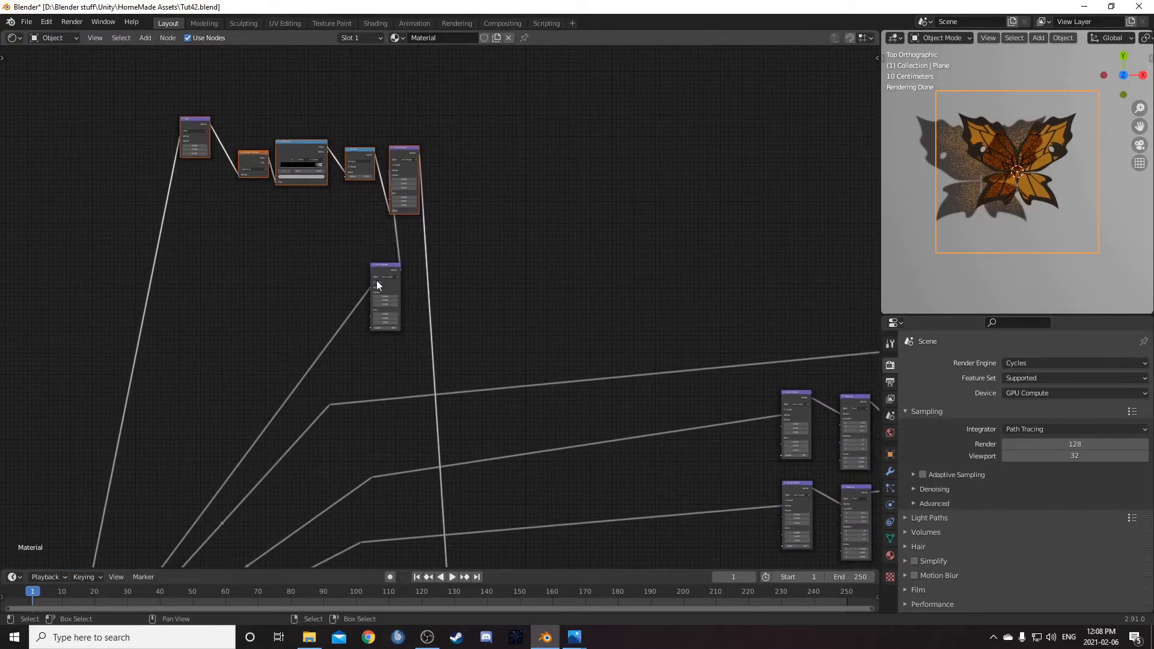
scroll(373, 268, "up", 4)
scroll(309, 227, "down", 2)
middle_click_drag(309, 227, 386, 297)
key("ctrl+j")
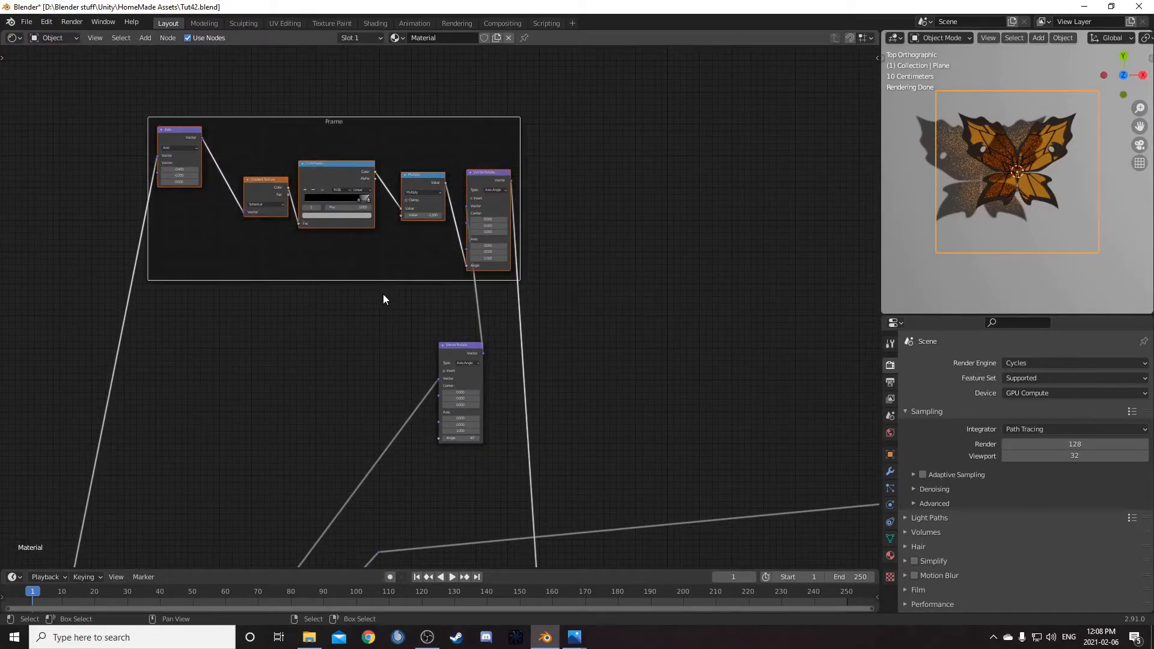
- Label the frame around the top wings' twist nodes "Upper Wing Twist Circle"
key("n")
key("m")
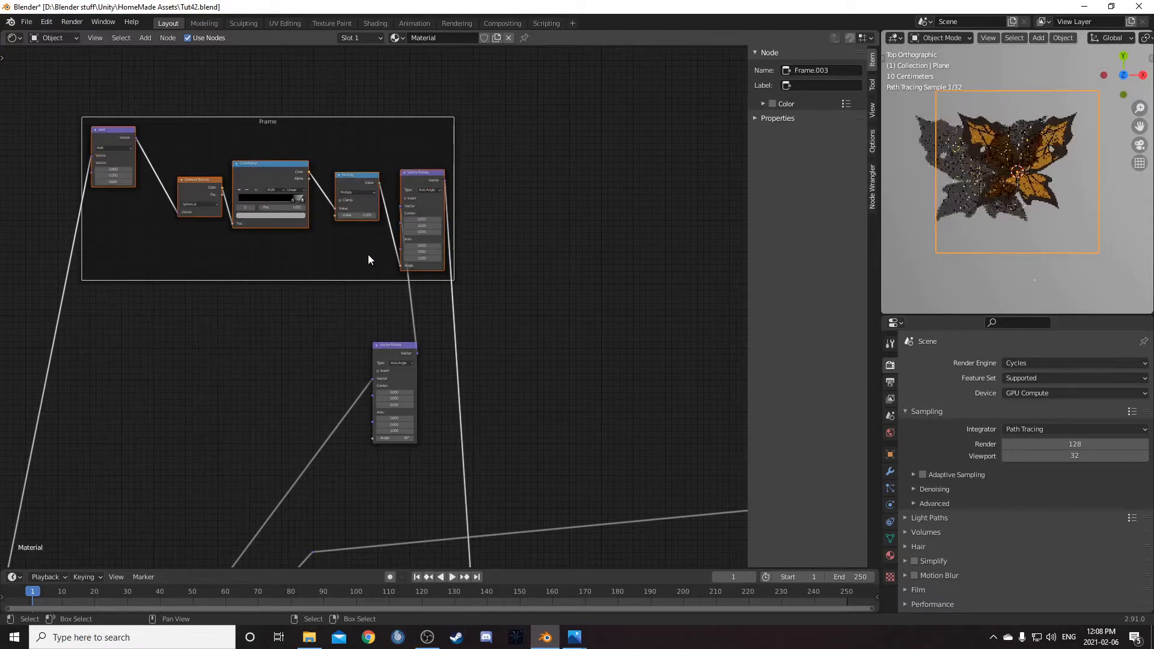
scroll(295, 271, "up", 5)
middle_click_drag(297, 273, 350, 337)
scroll(354, 337, "down", 5)
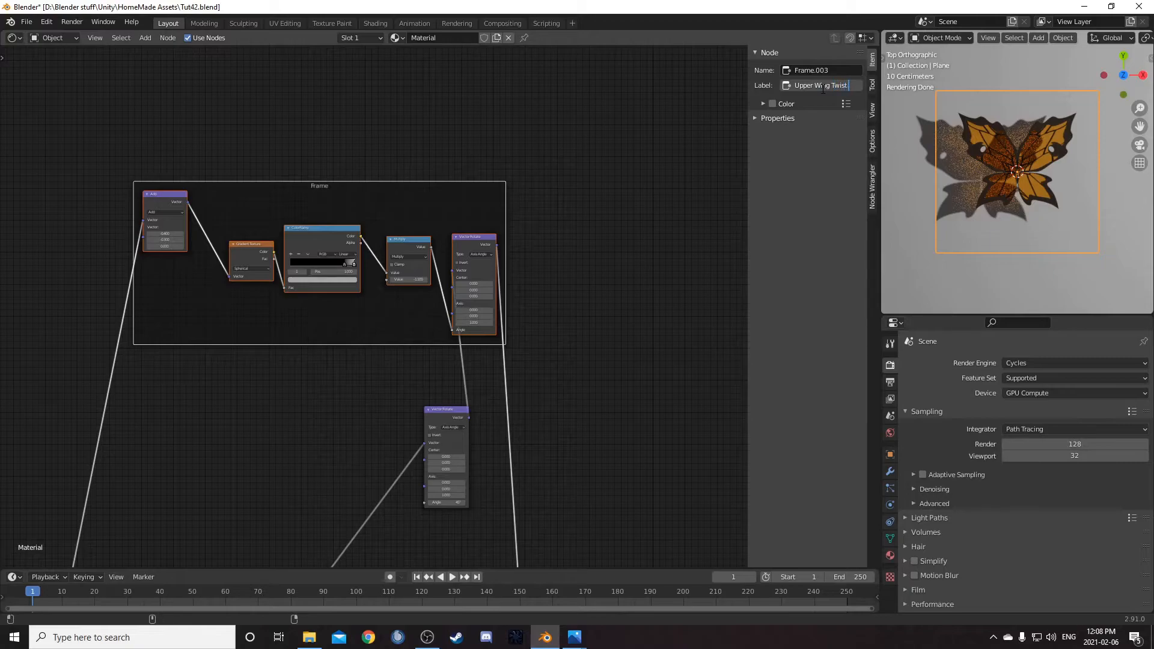
type("cle")
key("Return")
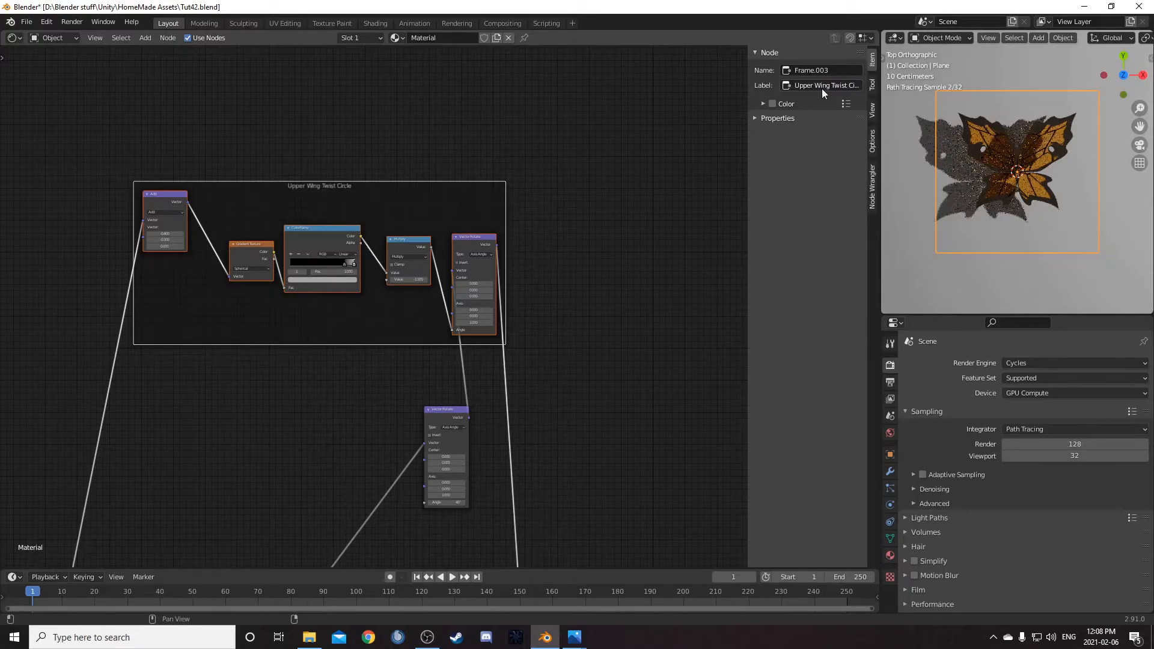
- Shift the Vector Rotate below the Upper Wing Twist Circle frame, enclose it in its own frame and label that "Upper Wing Angle"
scroll(433, 370, "down", 4)
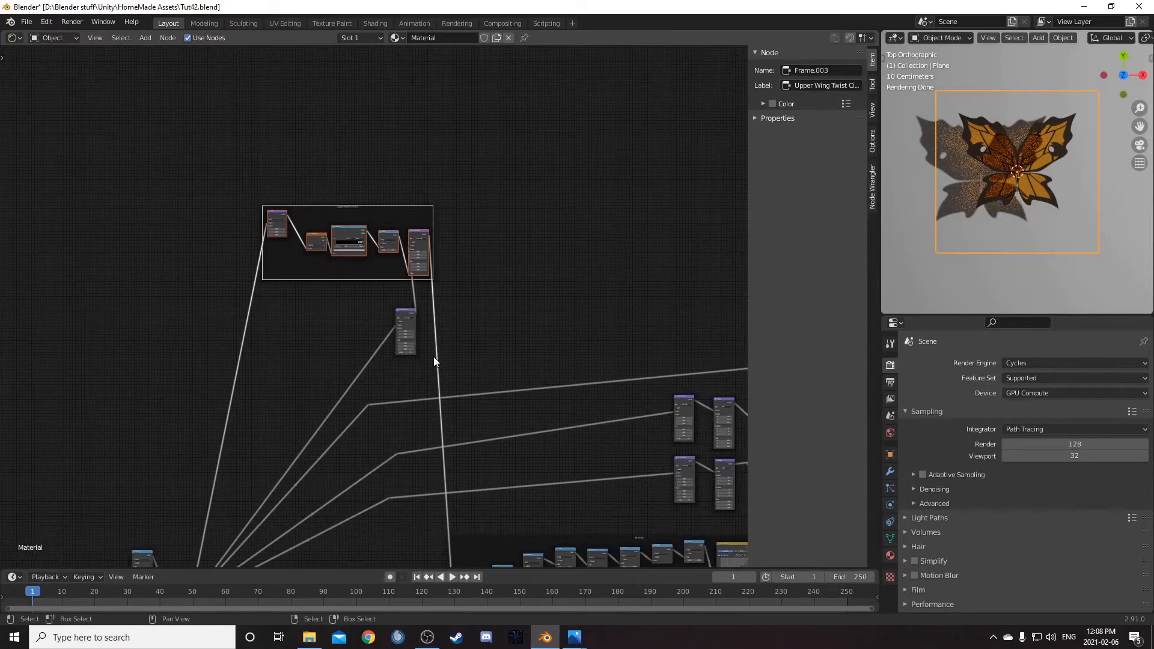
left_click_drag(406, 309, 379, 300)
scroll(360, 300, "up", 2)
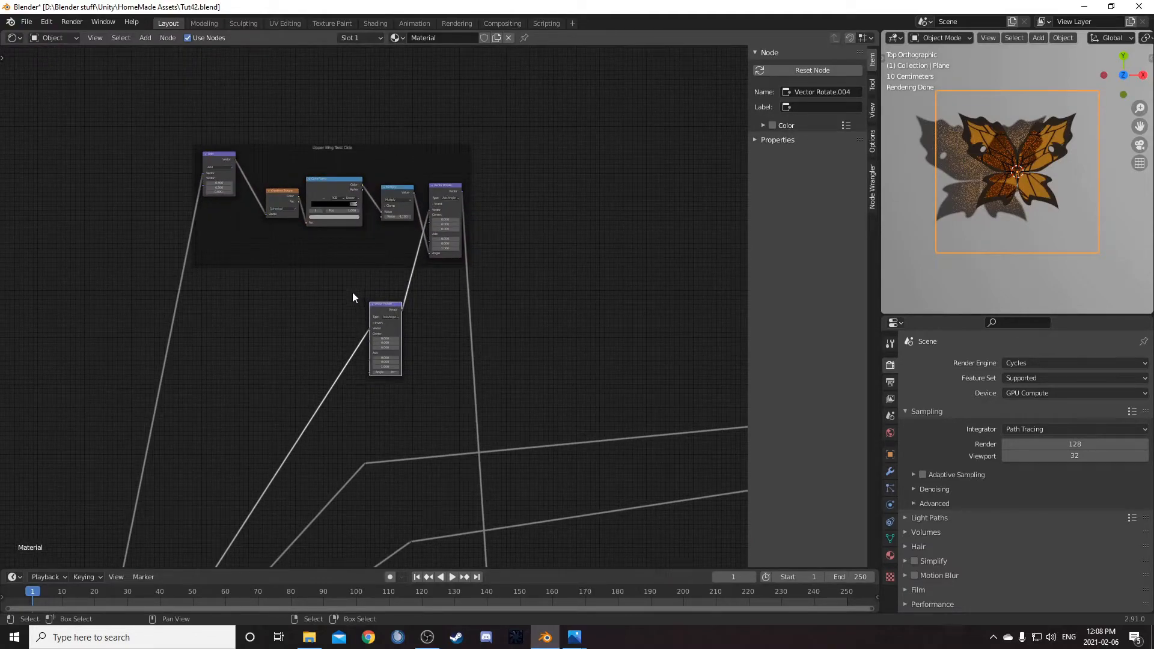
key("ctrl+j")
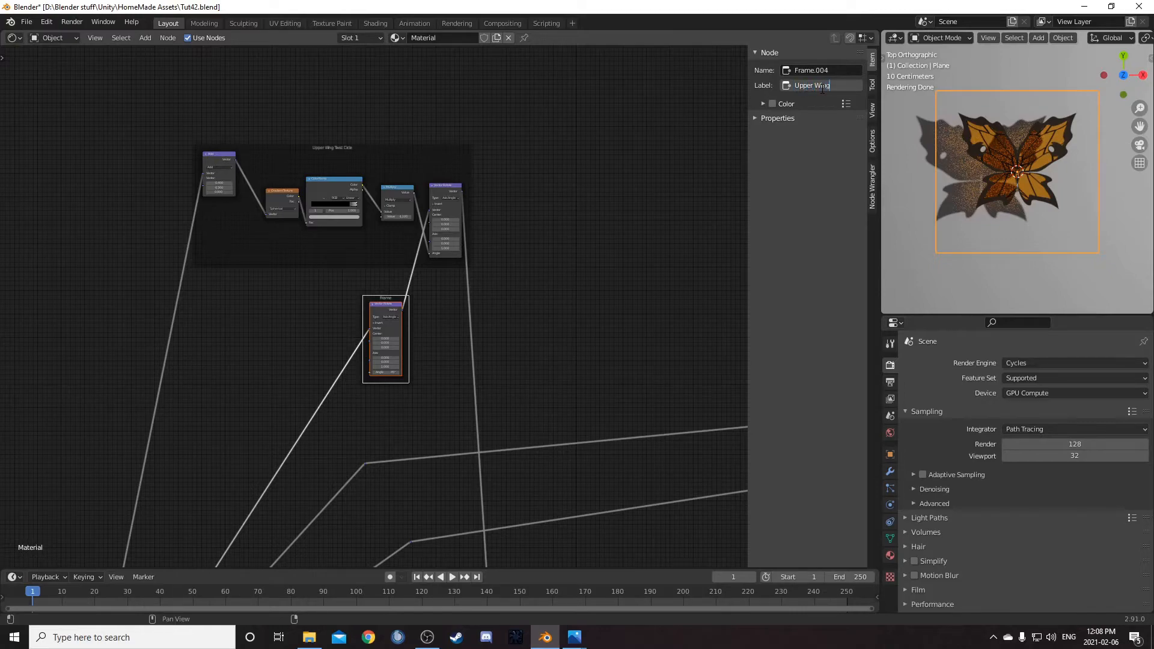
type("ngle")
key("Return")
scroll(219, 312, "down", 4)
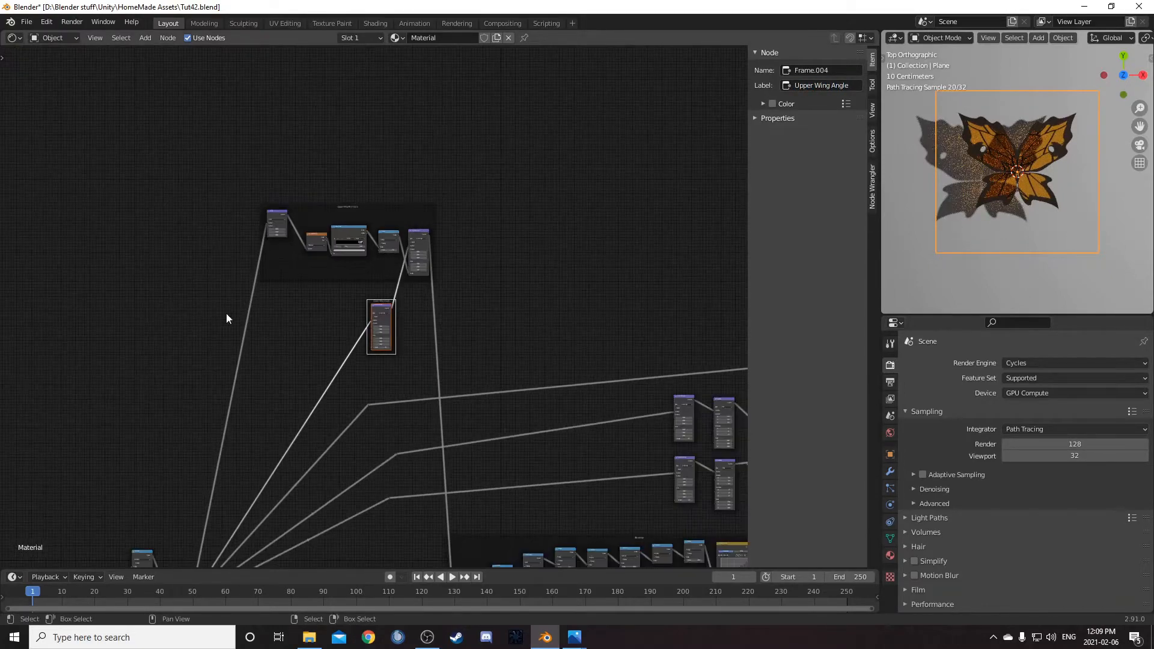
- Join the bottom wings' Add, Gradient Texture, ColorRamp, Multiply and final Vector Rotate nodes in a frame
middle_click_drag(468, 375, 453, 102)
scroll(373, 301, "up", 7)
middle_click_drag(246, 384, 385, 288)
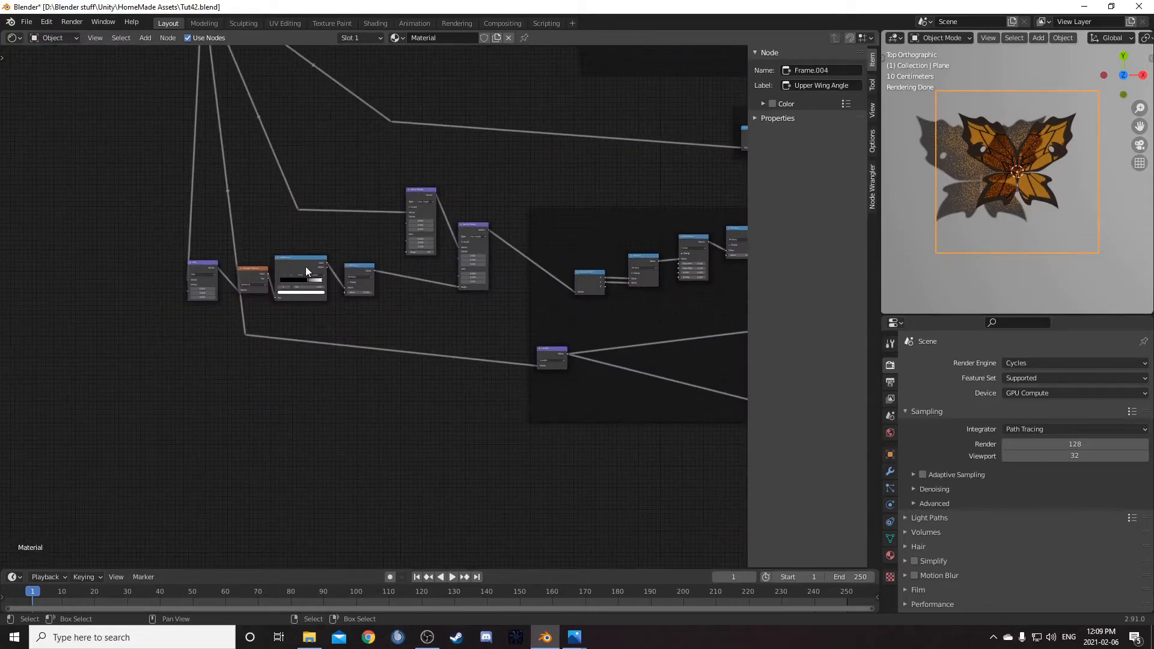
left_click_drag(166, 262, 495, 317)
scroll(467, 312, "up", 2)
middle_click_drag(467, 312, 443, 367)
key("ctrl+j")
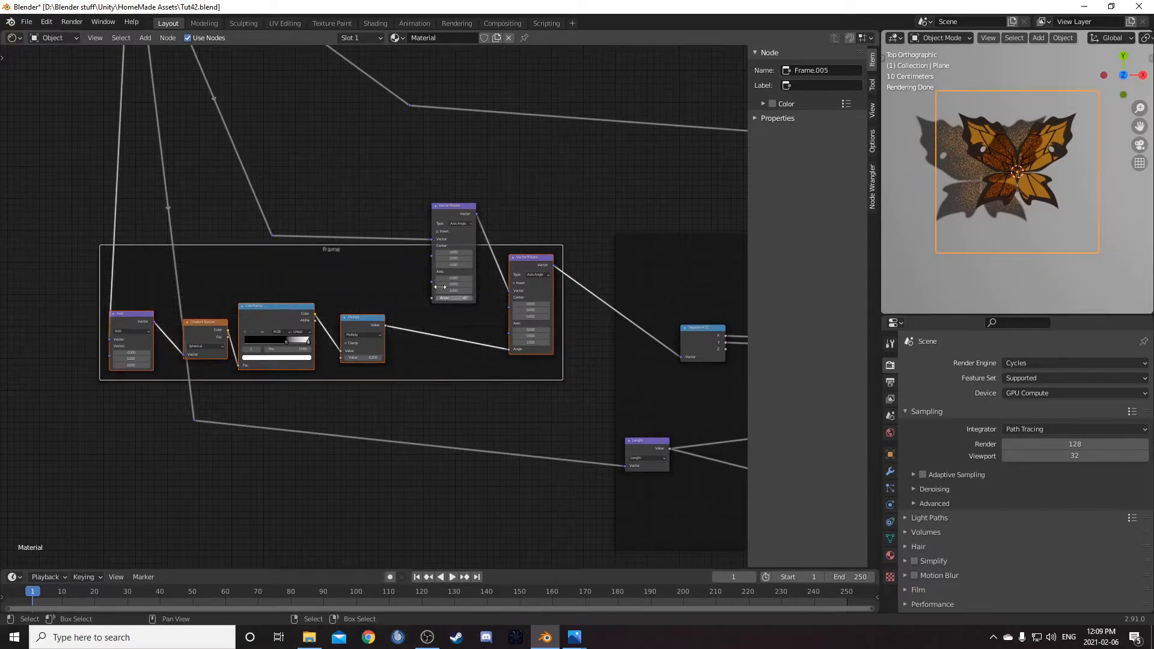
- Move the bottom wings' separate Vector Rotate and its incoming reroute point above the new frame
left_click(453, 205)
left_click_drag(453, 205, 446, 143)
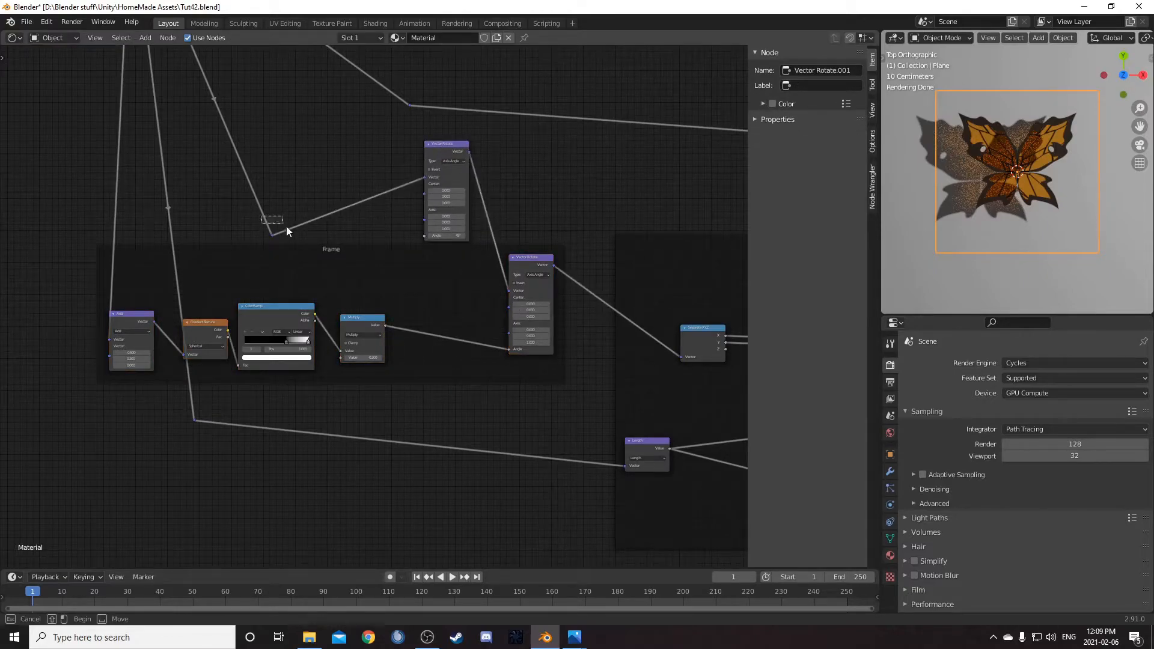
left_click_drag(293, 242, 302, 192)
- Label the frame around the bottom wings' twist nodes "Lower Wing Twist Circle"
left_click(366, 276)
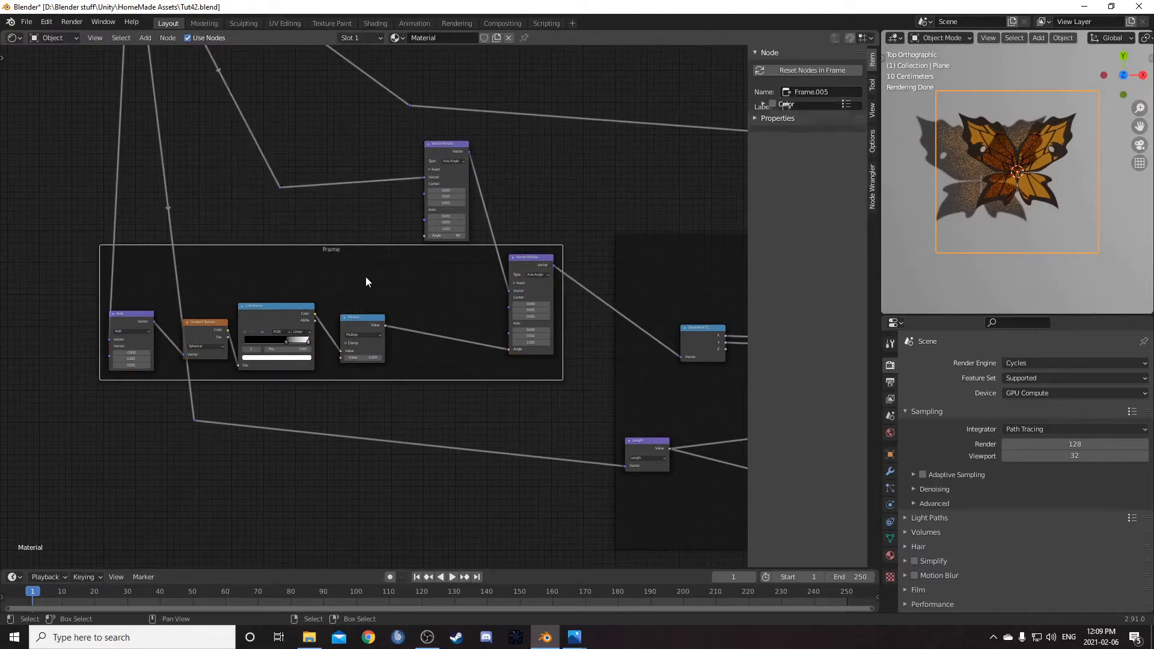
left_click(793, 108)
type("Lower Wing")
type(" Twist Cid")
type("ircle")
key("Return")
- Enclose the Vector Rotate above the Lower Wing Twist Circle frame in its own frame and label it as Lower Wing
left_click(443, 144)
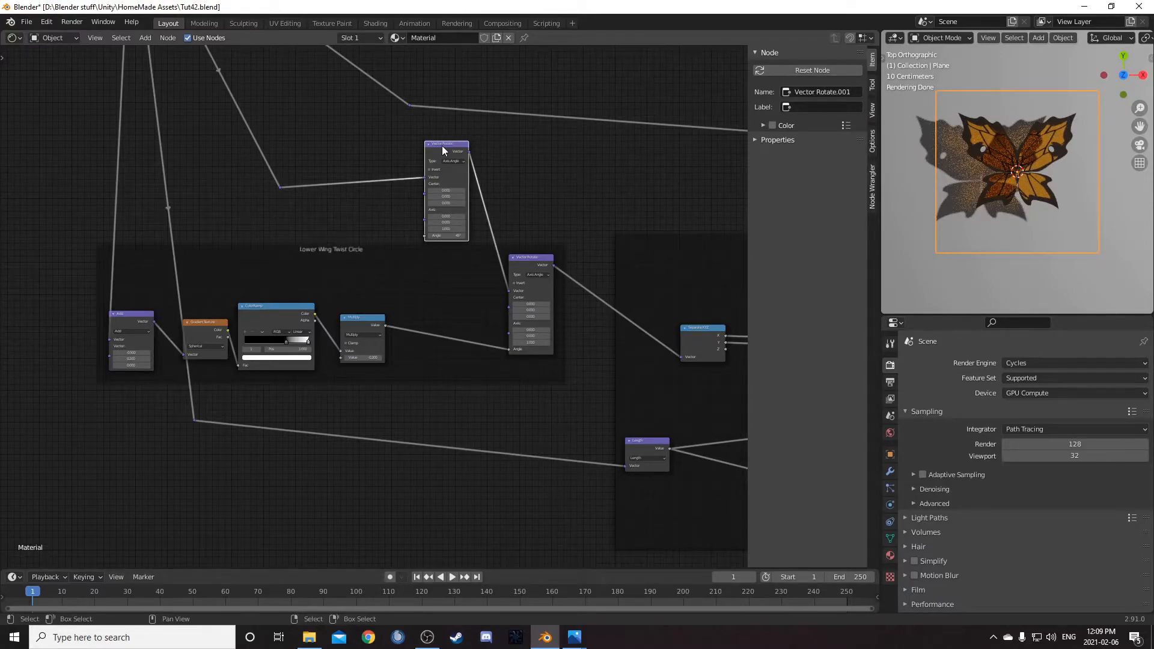
key("ctrl+j")
left_click(807, 85)
type("Lower Wing")
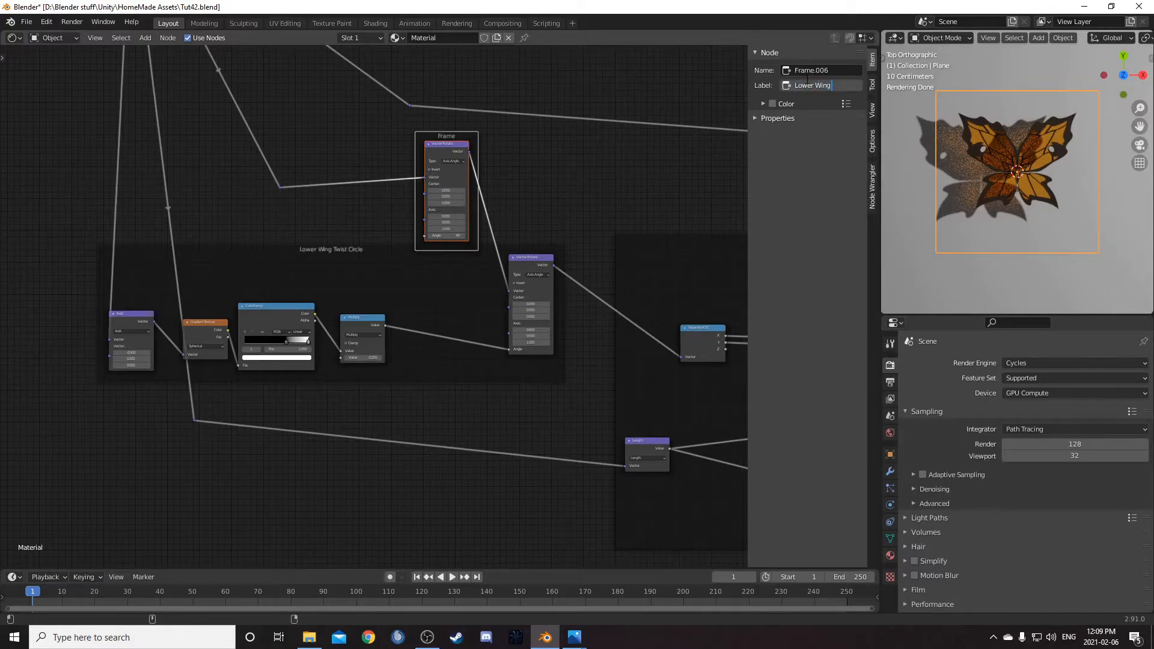
key("Return")
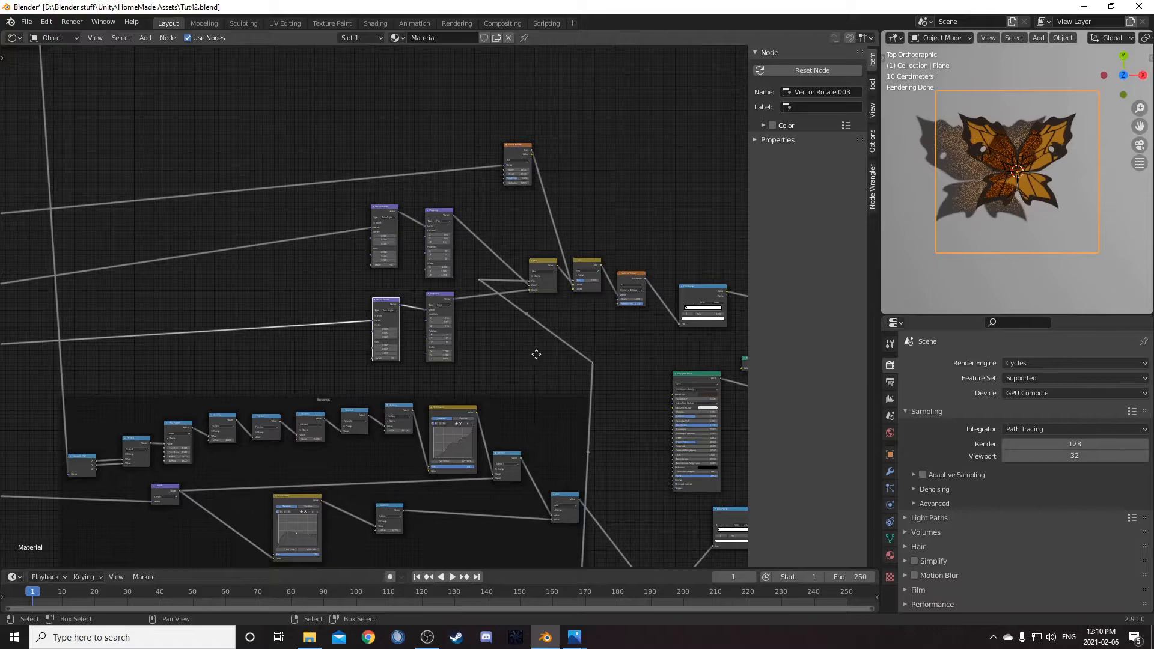
- Frame the -40° Vector Rotate together with its Mapping node and label the frame "Upper Wing Cell Angle"
scroll(532, 354, "up", 2)
scroll(497, 360, "up", 2)
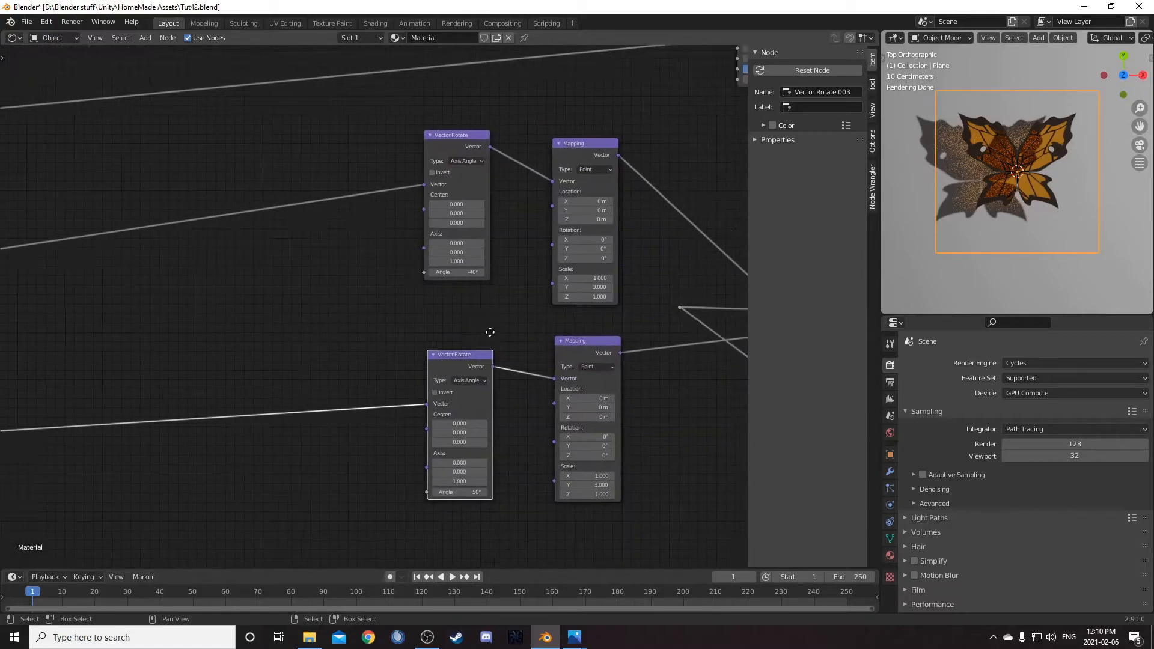
left_click(577, 141)
scroll(626, 187, "down", 3)
scroll(518, 276, "up", 2)
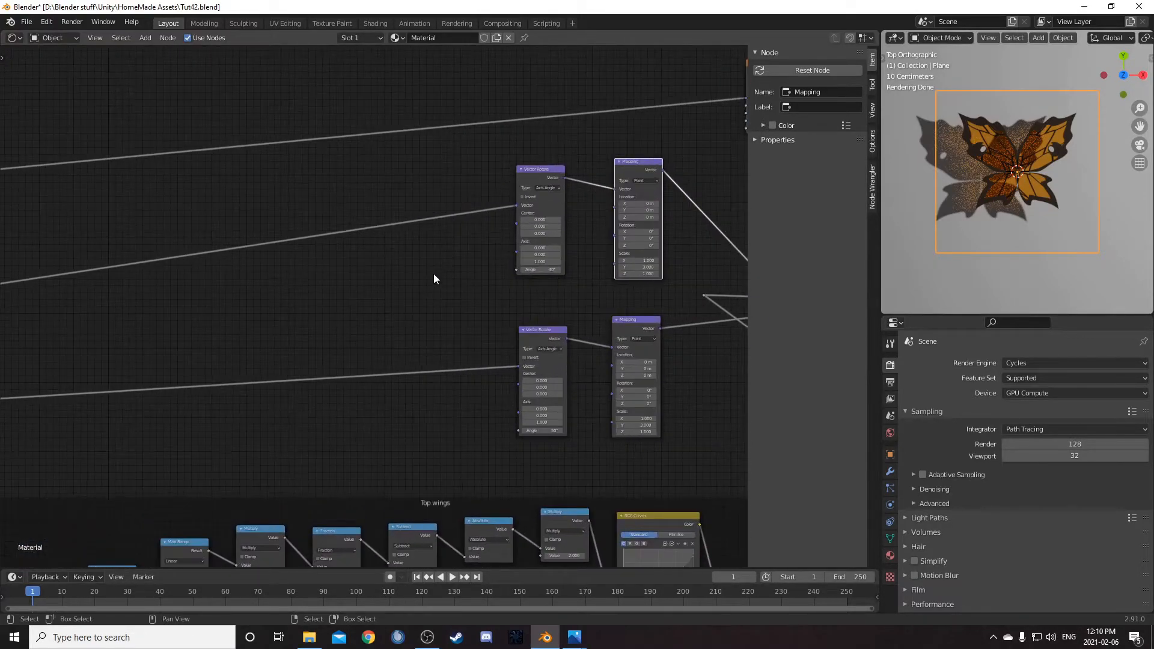
middle_click_drag(435, 203, 385, 206)
left_click_drag(427, 168, 649, 278)
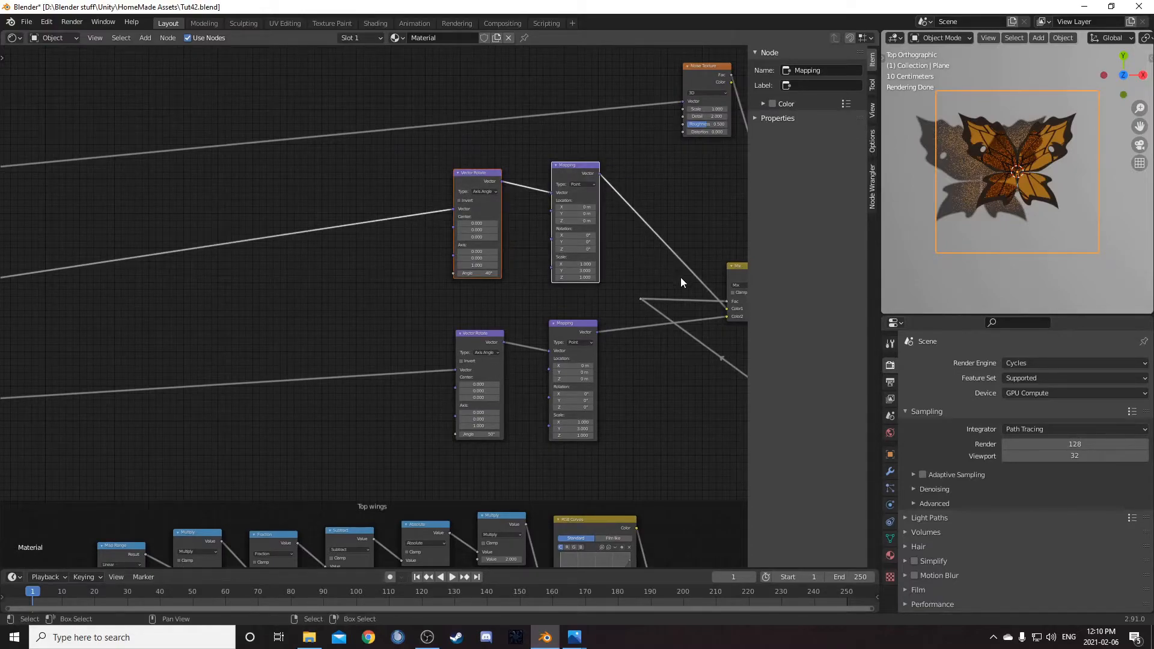
key("ctrl+j")
left_click(822, 86)
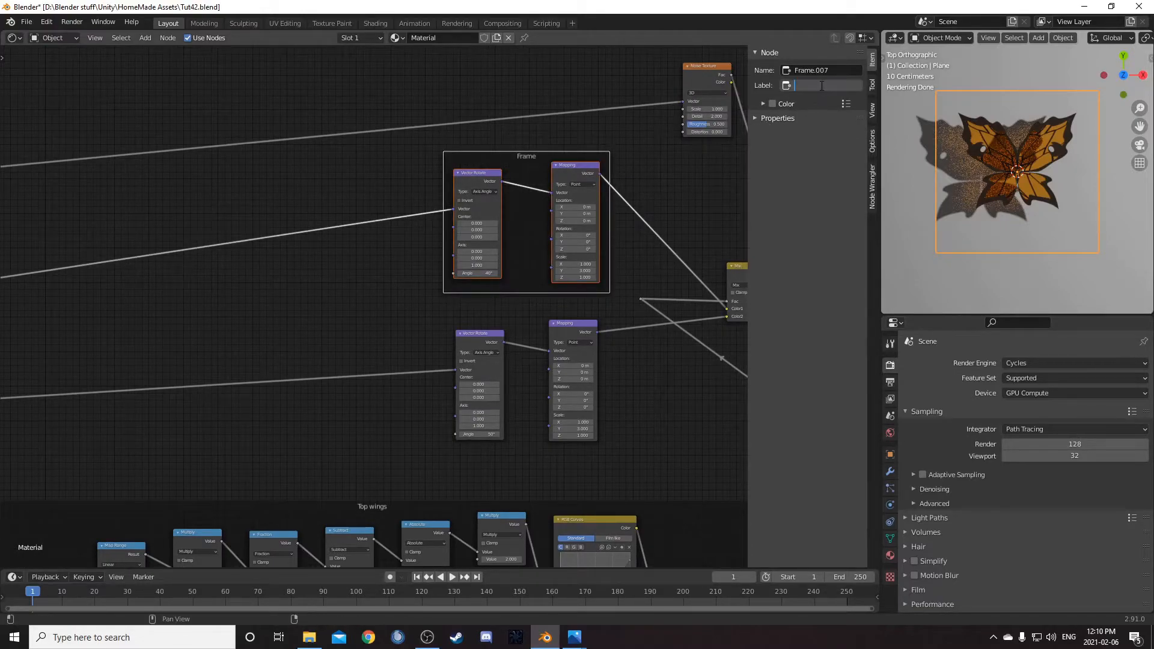
type("Upper Wing Cell Angle")
key("Return")
- Frame the 50° Vector Rotate together with its Mapping node and label the frame "Lower Wing Cell Angle"
left_click(431, 349)
left_click_drag(431, 347, 640, 417)
key("ctrl+j")
left_click(814, 86)
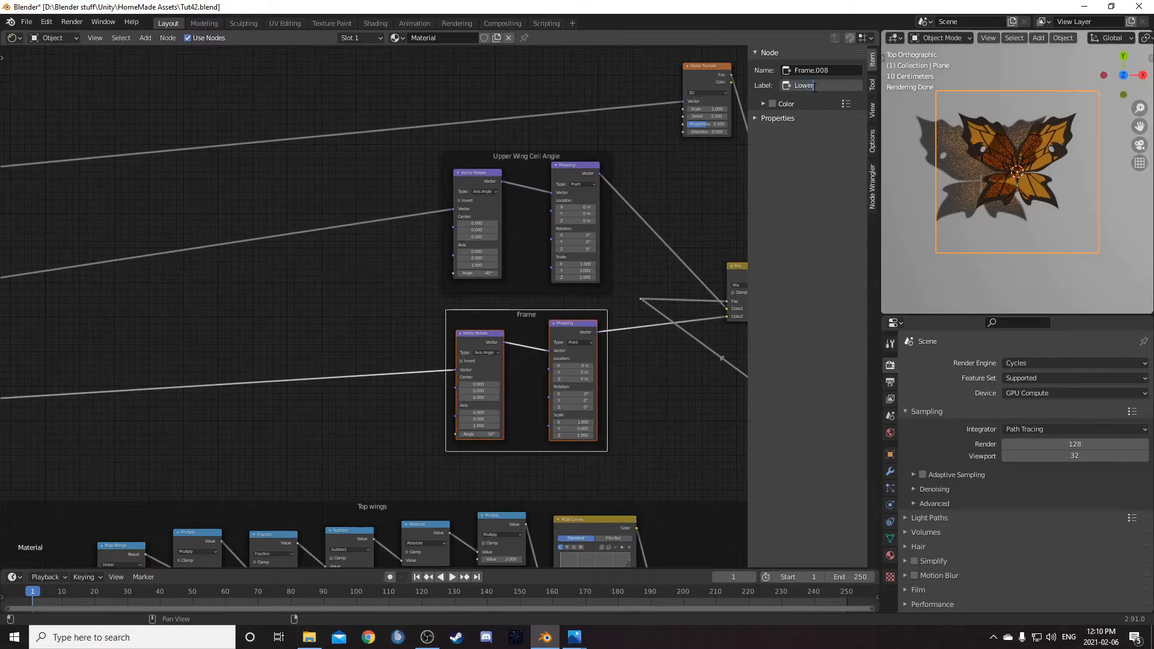
type("Lower Wing Cell Angle")
key("Return")
- Move the two ColorRamps fed by the wings' Mix node farther from it and farther apart from each other
scroll(595, 181, "down", 9)
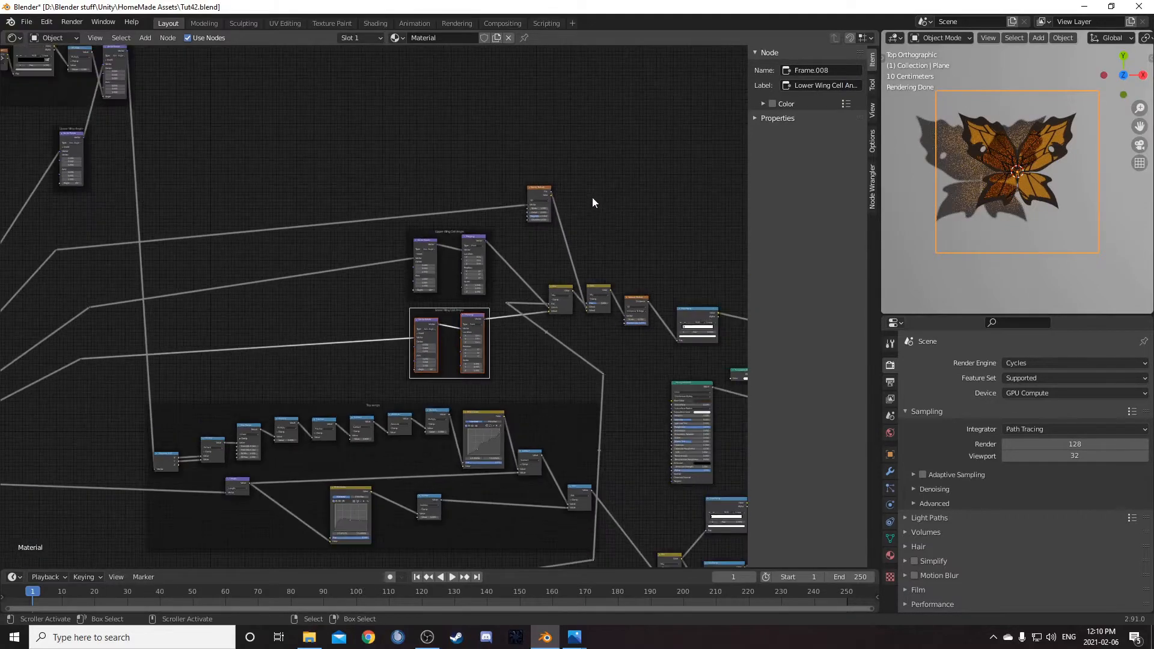
middle_click_drag(739, 277, 511, 264)
middle_click_drag(610, 462, 451, 268)
scroll(288, 378, "up", 6)
left_click_drag(299, 340, 364, 390)
left_click_drag(272, 239, 316, 223)
scroll(335, 214, "down", 6)
middle_click_drag(338, 164, 370, 274)
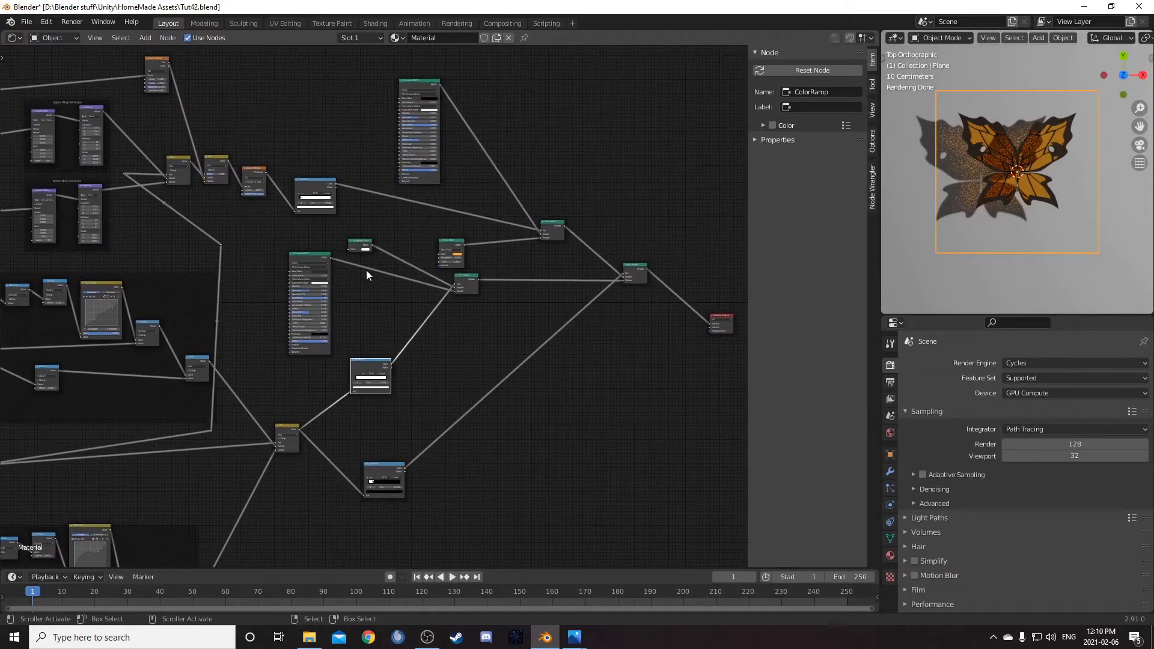
- Enclose the ColorRamp driving the Transparent and Principled shader mix in a frame labelled "Full Wing Mask"
scroll(375, 411, "up", 4)
left_click_drag(364, 450, 364, 443)
middle_click_drag(408, 457, 443, 415)
key("ctrl+j")
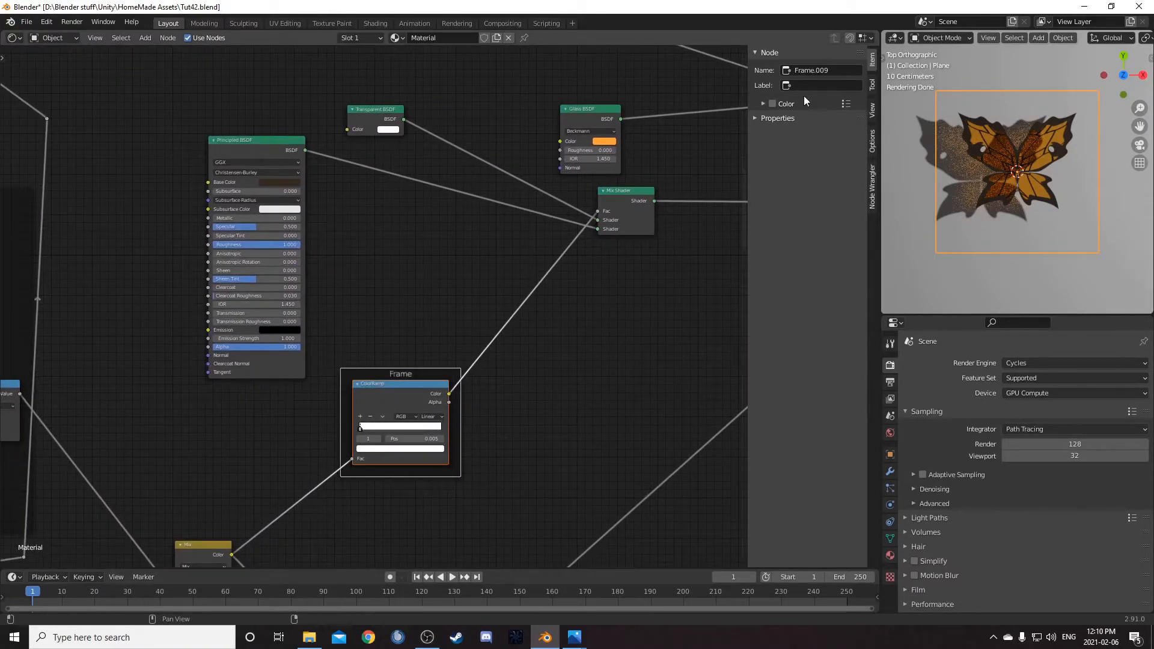
left_click(815, 89)
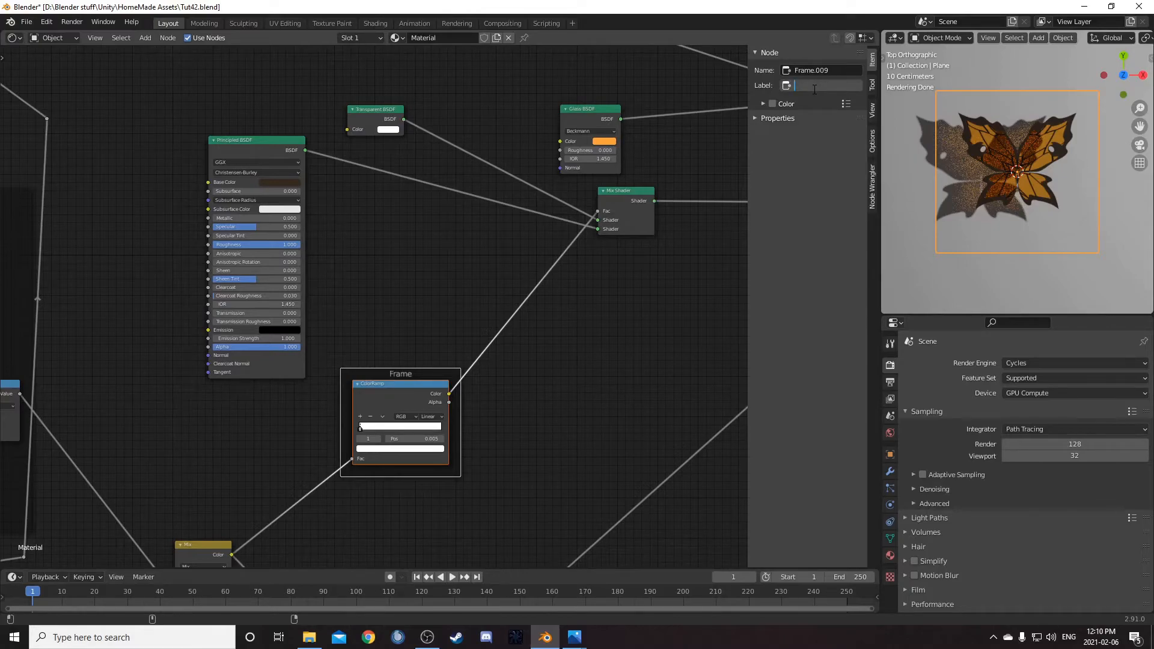
type("Full Wing Mask")
key("Return")
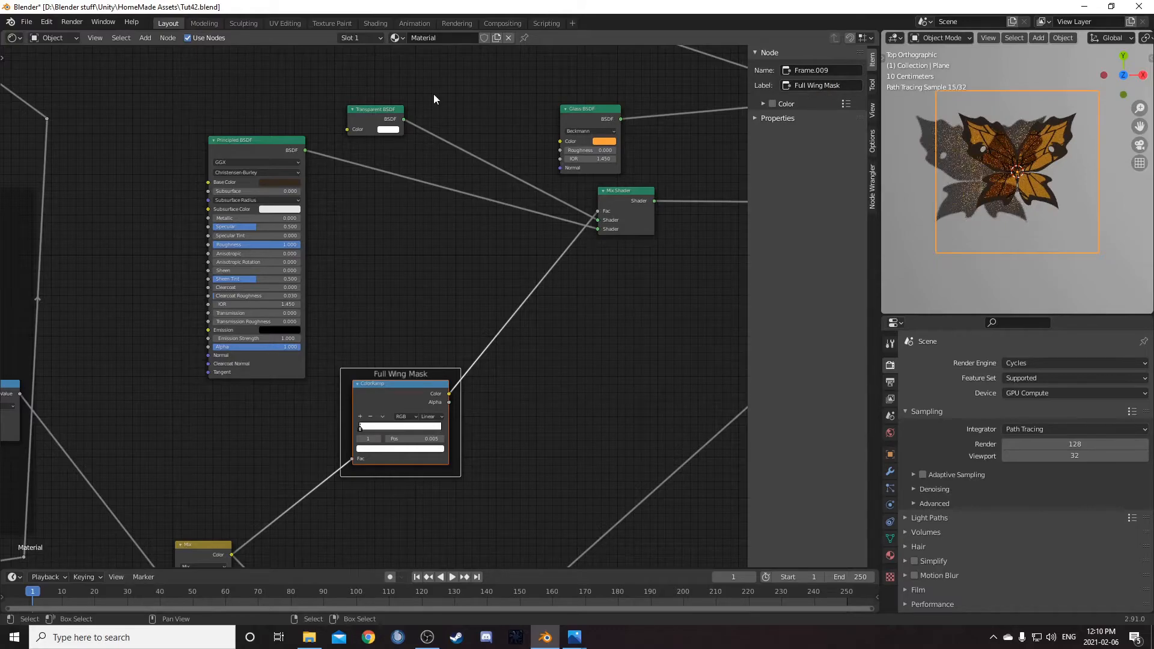
- Enclose the ColorRamp below the Full Wing Mask frame in its own frame
scroll(432, 120, "down", 7)
middle_click_drag(392, 553, 378, 403)
scroll(376, 477, "up", 3)
left_click_drag(352, 323, 506, 435)
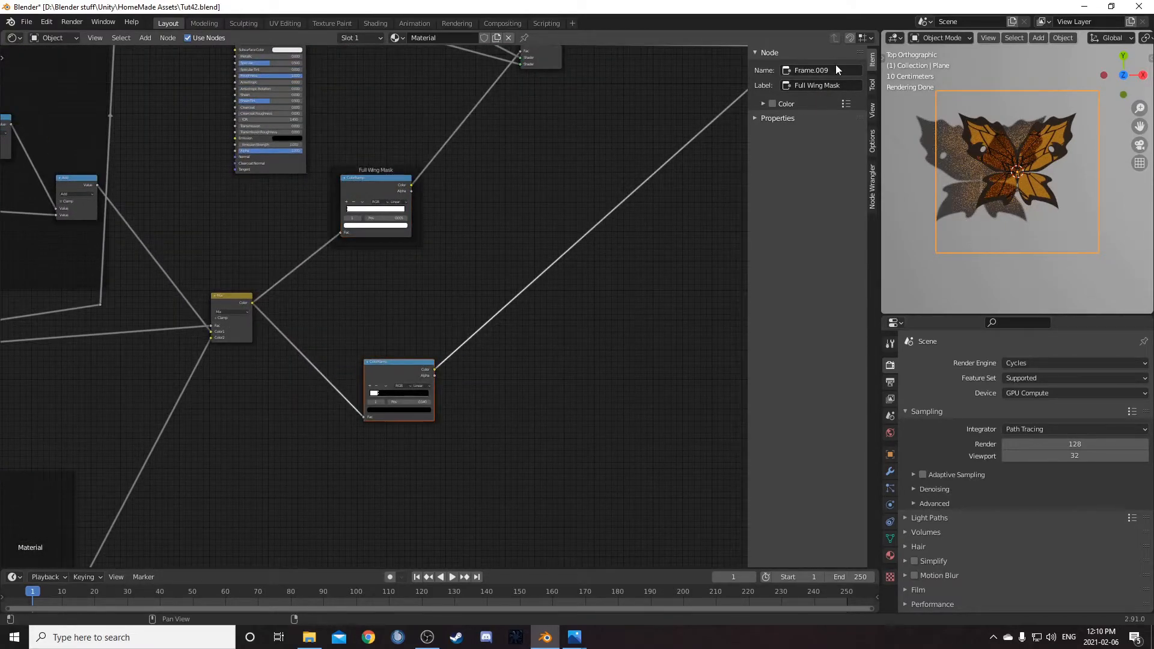
key("ctrl+j")
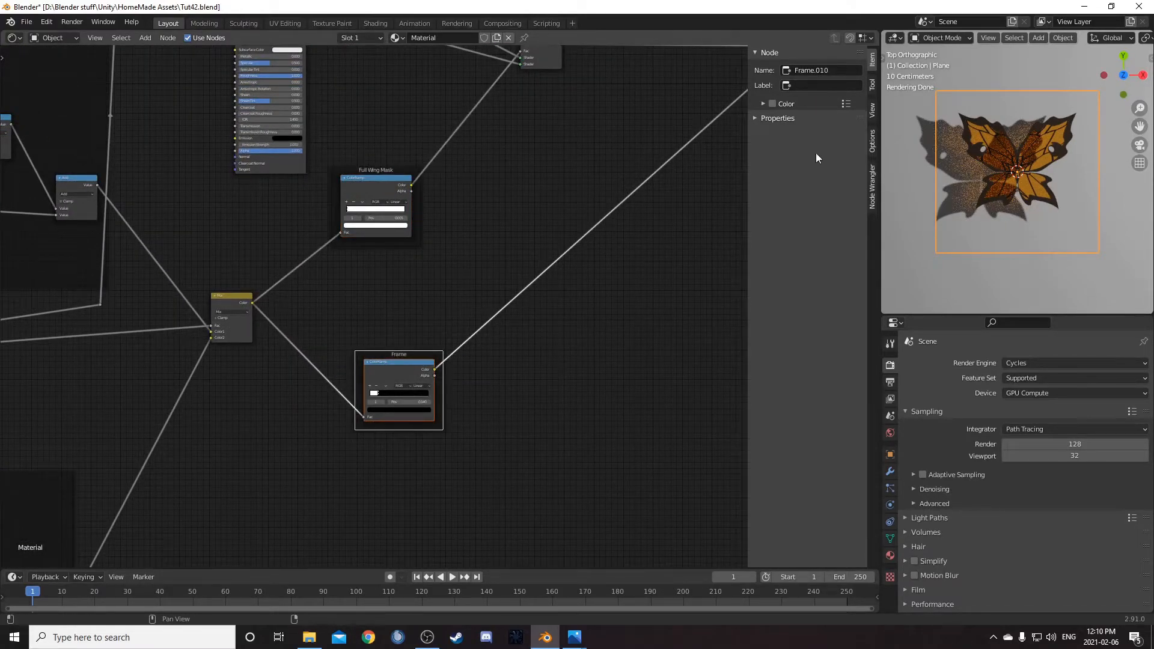
- Preview the newly framed ColorRamp's output on the plane and label that node "Inner Wing Mask"
scroll(372, 407, "up", 1)
left_click(400, 364, "ctrl+shift")
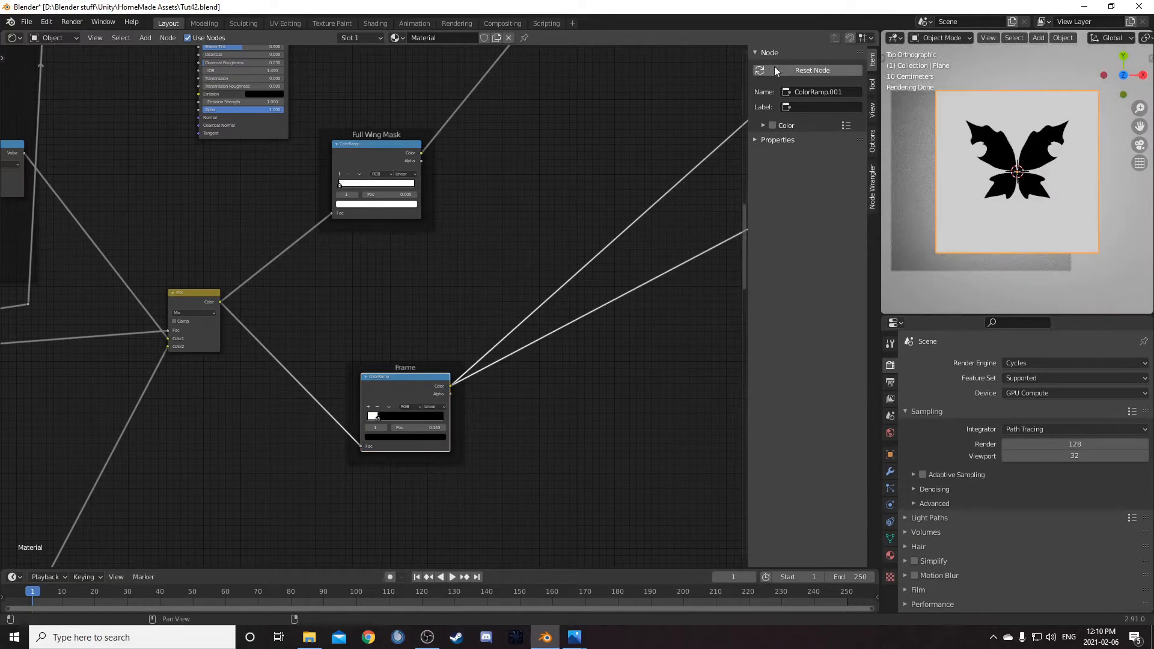
left_click(797, 106)
type("Inner Wing Mask")
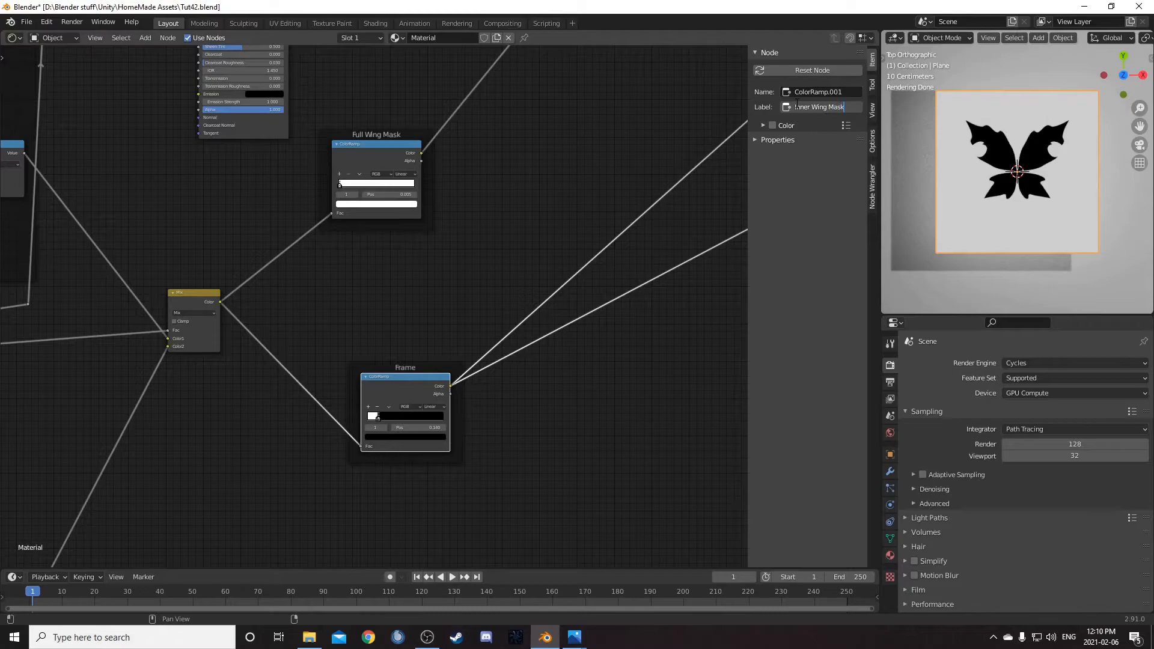
key("Return")
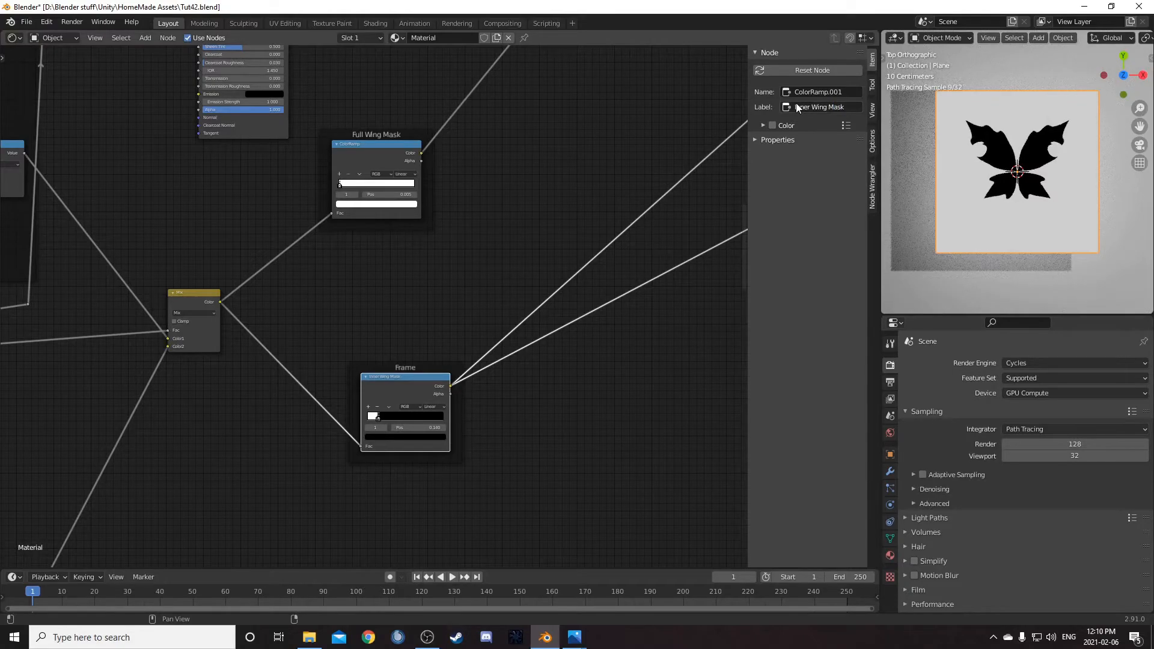
- Preview the ColorRamp after the Voronoi Texture and enclose it in a frame labelled "Cell Mask"
scroll(381, 183, "down", 5)
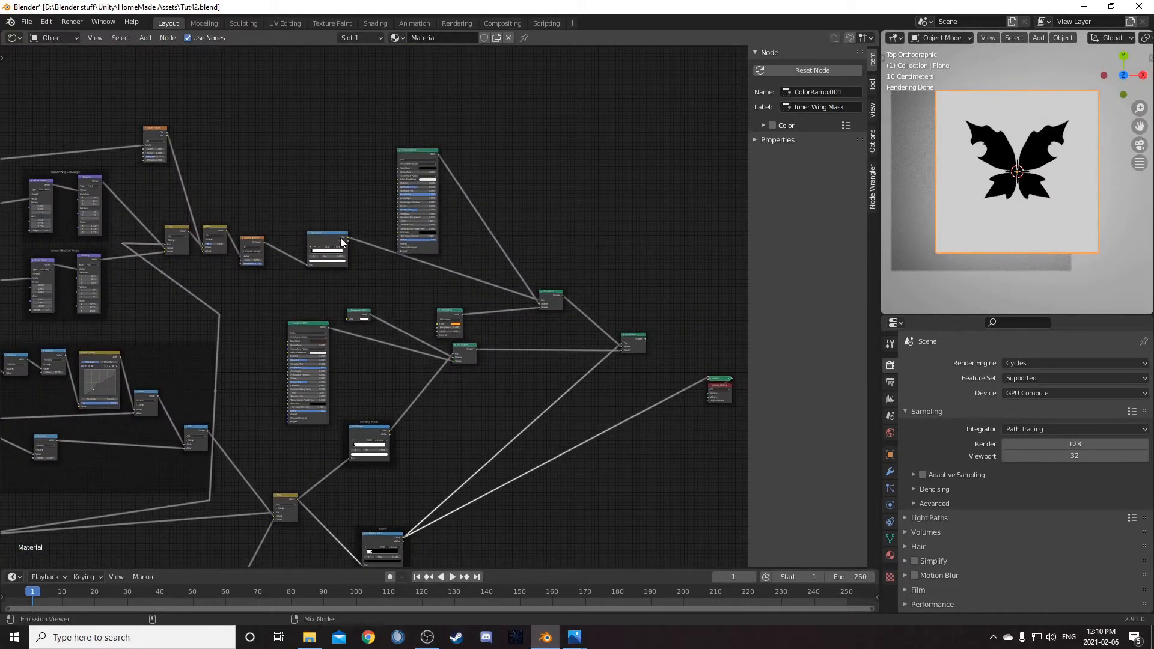
left_click(340, 238, "ctrl+shift")
scroll(361, 272, "up", 6)
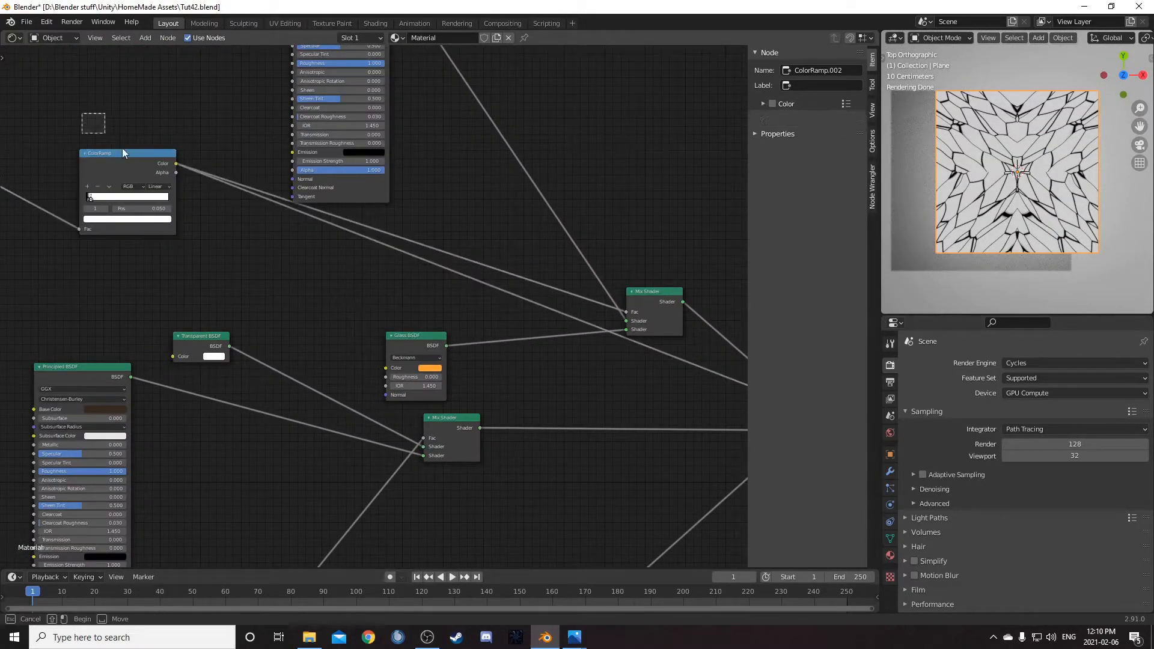
key("ctrl+j")
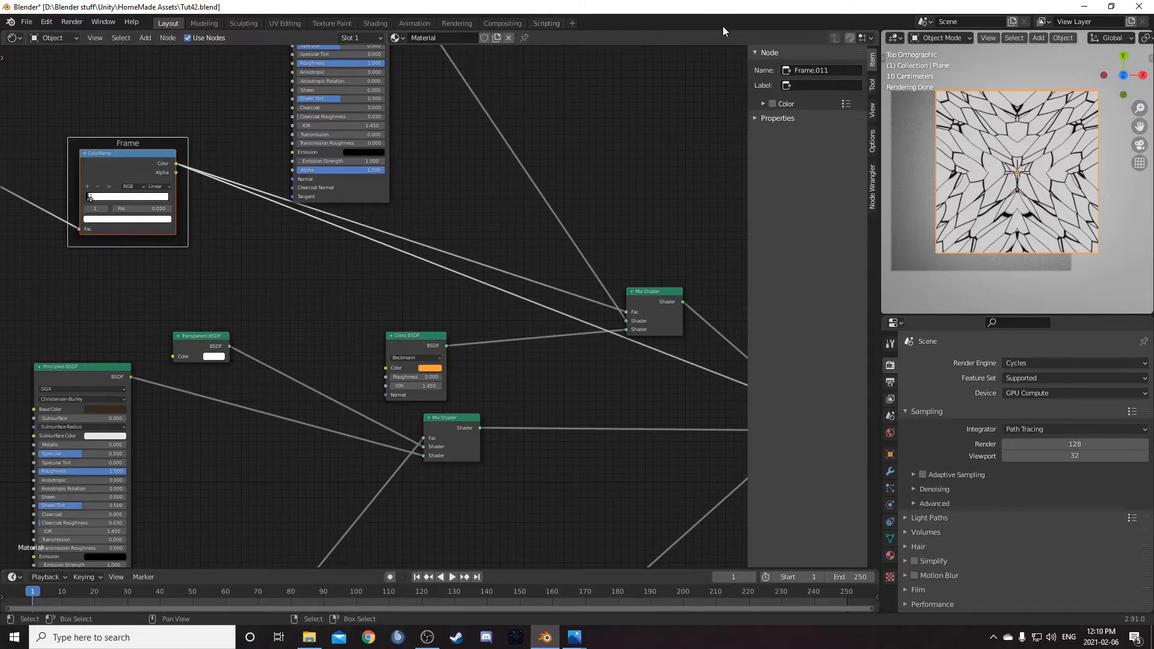
left_click(814, 85)
type("Cell Mask")
key("Return")
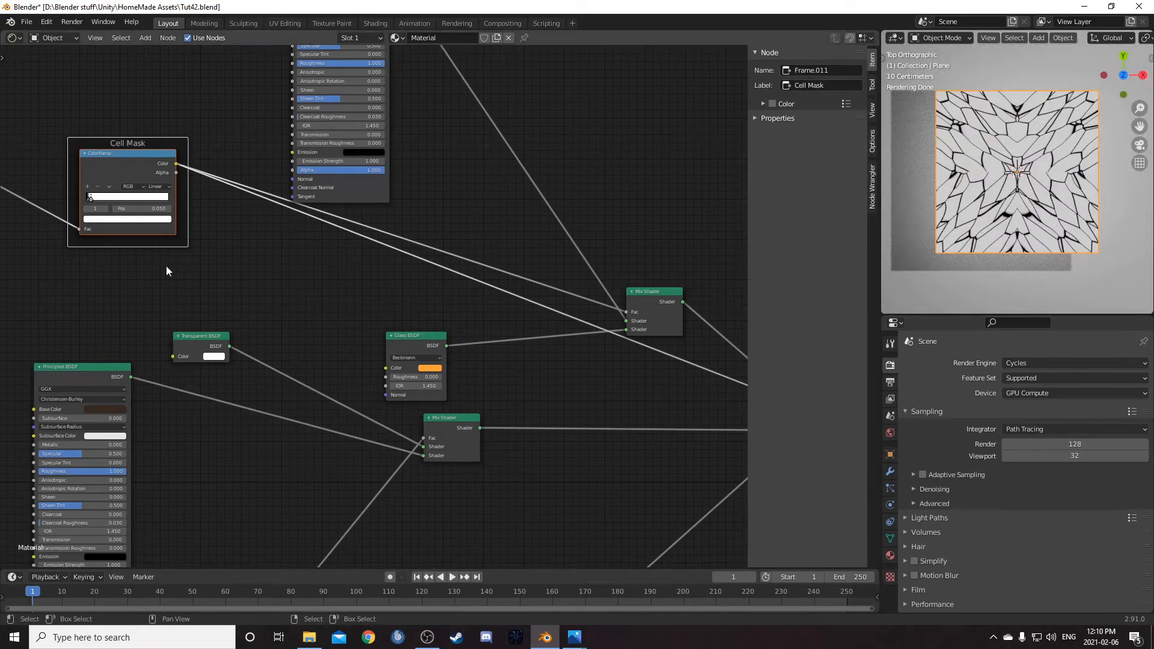
- Move both Principled BSDF nodes and the Glass BSDF up above the level of the Cell Mask frame
scroll(233, 332, "down", 2)
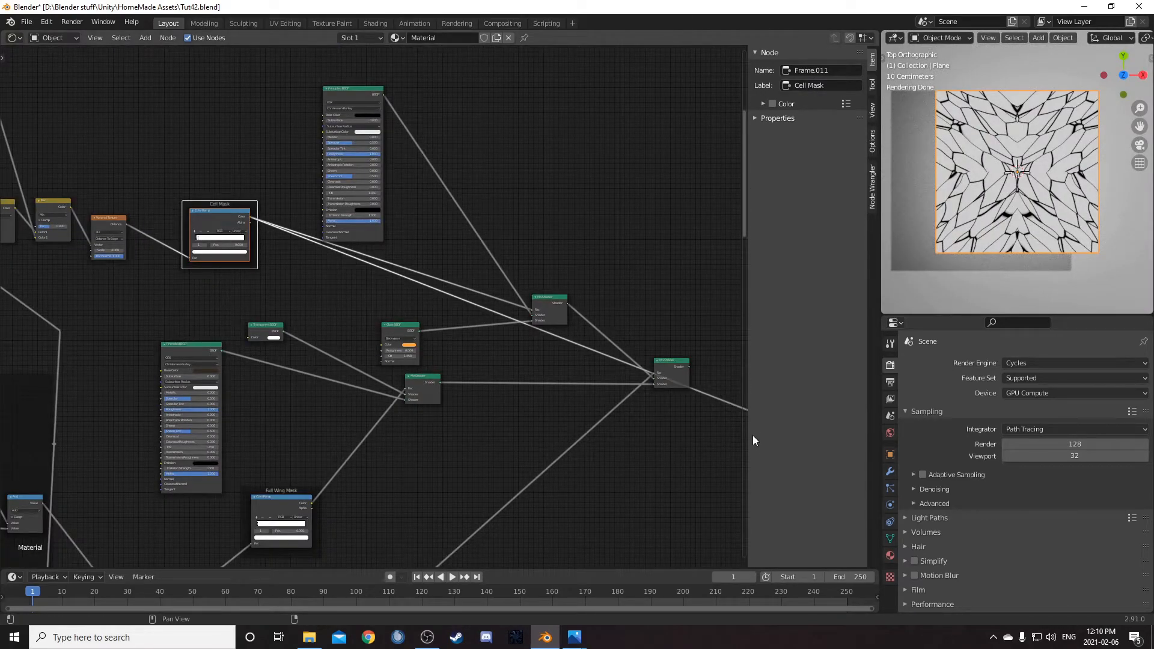
scroll(352, 231, "down", 3)
left_click_drag(353, 236, 345, 110)
left_click_drag(262, 365, 327, 204)
scroll(416, 359, "up", 3)
left_click_drag(400, 409, 410, 254)
middle_click_drag(429, 222, 465, 375)
scroll(385, 214, "up", 5)
scroll(413, 206, "down", 4)
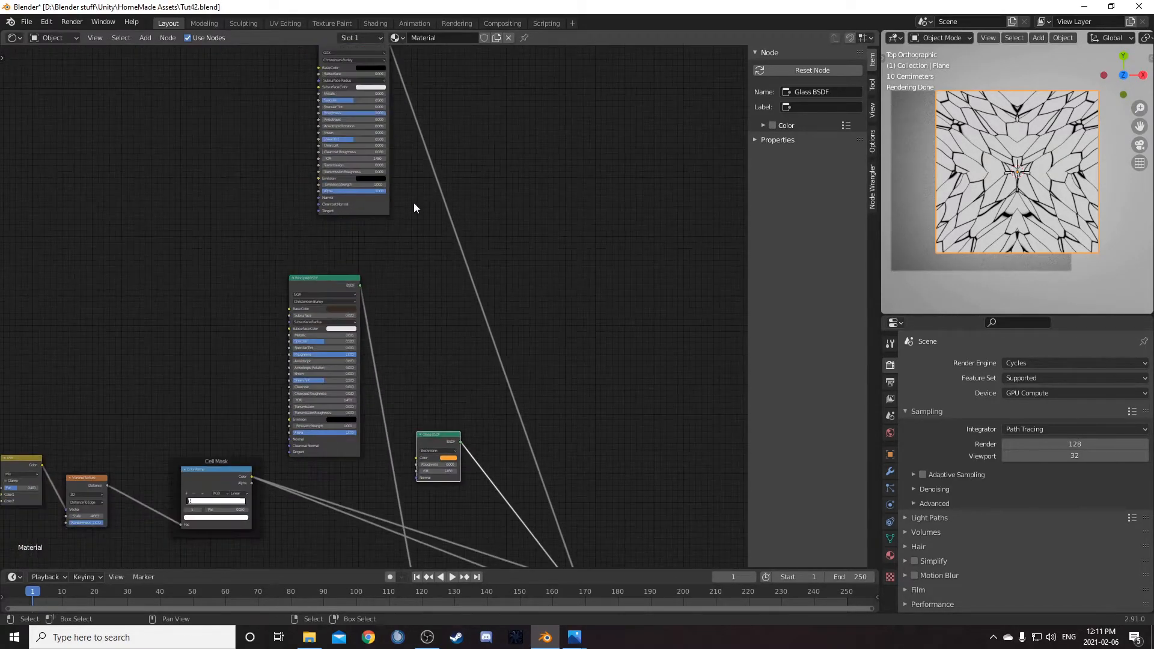
- Enclose the upper Principled BSDF in its own frame and label the frame "Cell Wall Material"
middle_click_drag(346, 64, 407, 222)
left_click(410, 195)
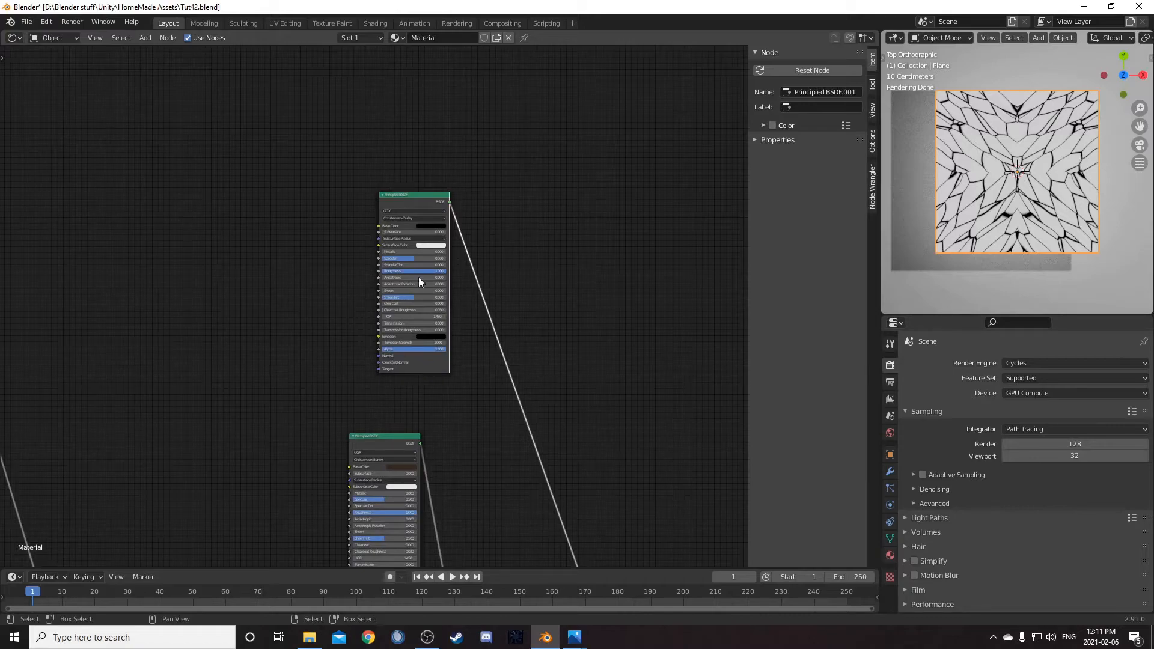
key("ctrl+j")
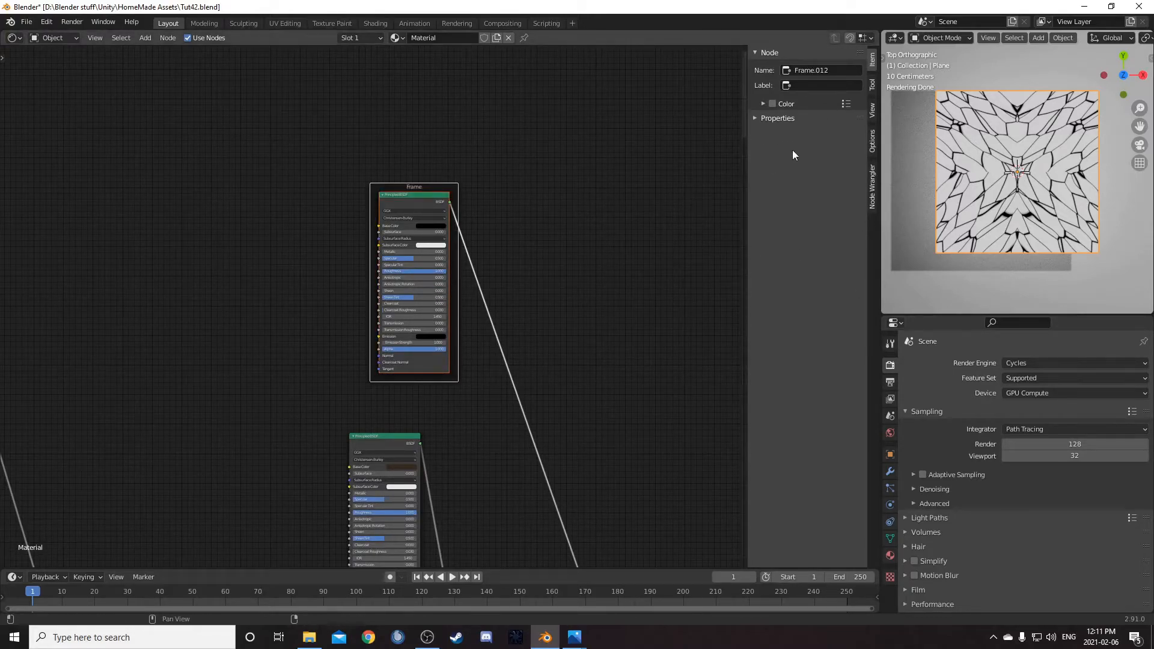
left_click(803, 84)
type("C")
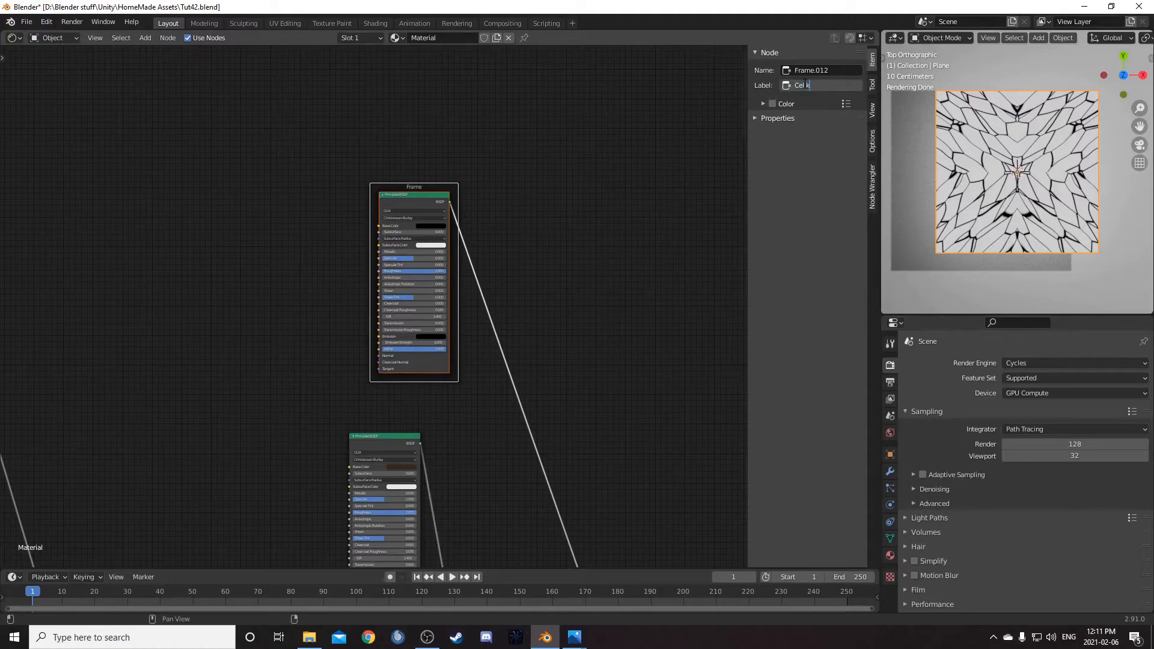
type("ell Wall Material")
key("Return")
- Enclose the lower Principled BSDF in its own frame and label the frame "Outer Wing Material"
scroll(448, 411, "down", 2)
middle_click_drag(447, 410, 504, 257)
left_click(423, 268)
scroll(486, 265, "up", 5)
key("ctrl+j")
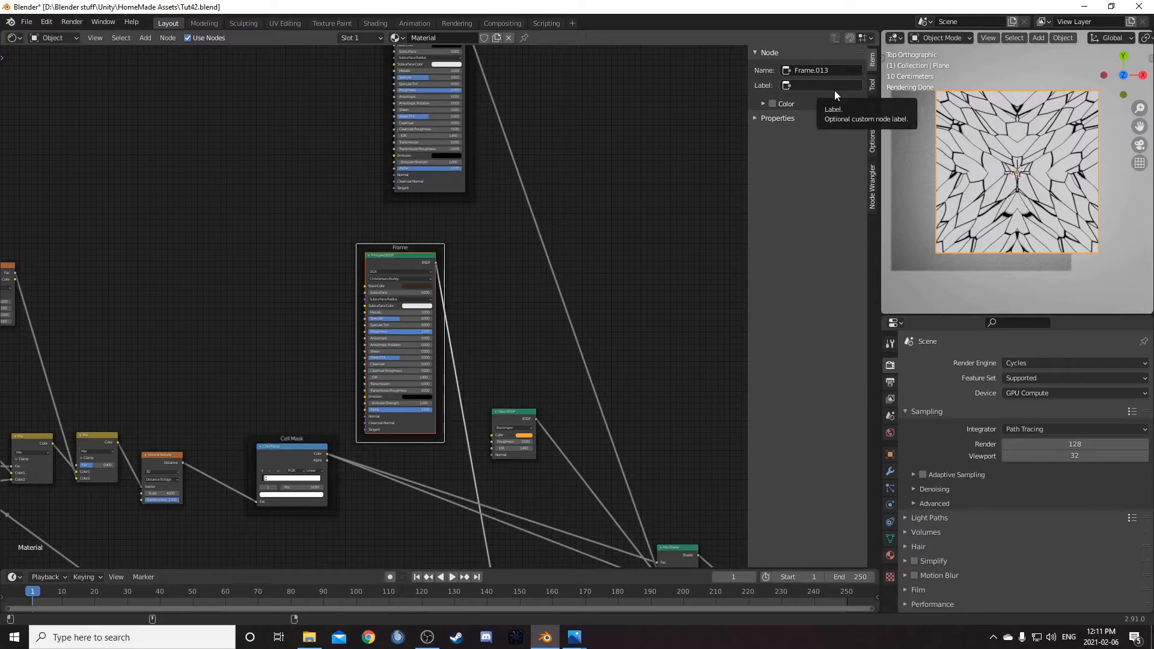
left_click(834, 89)
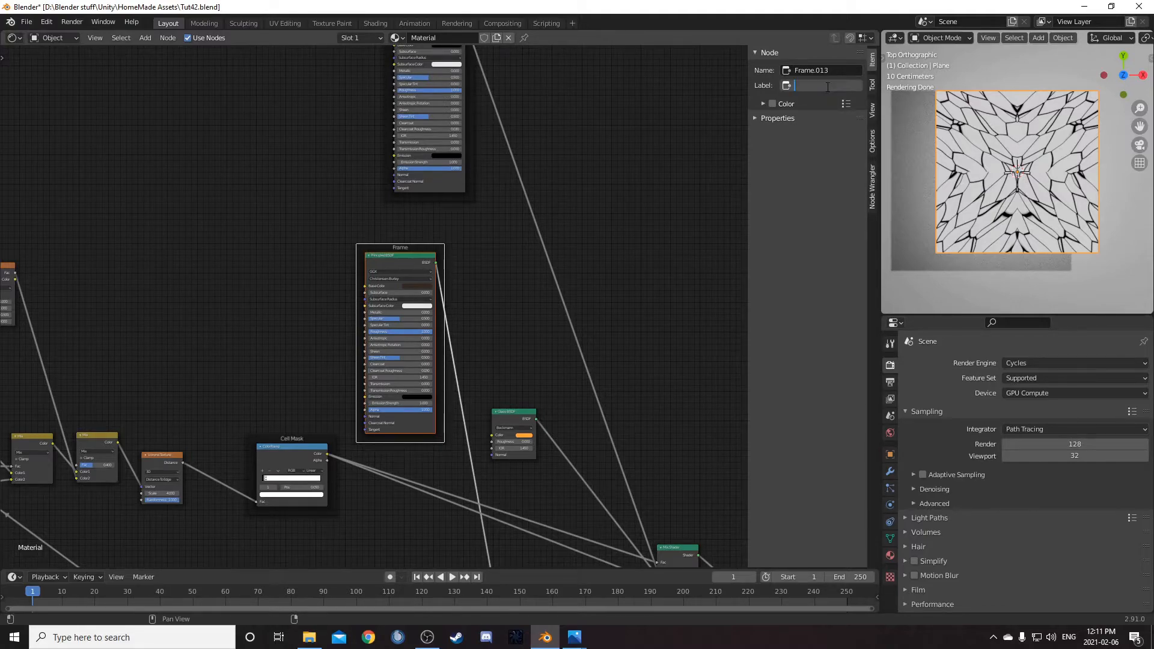
type("Outer Wing Material")
key("Return")
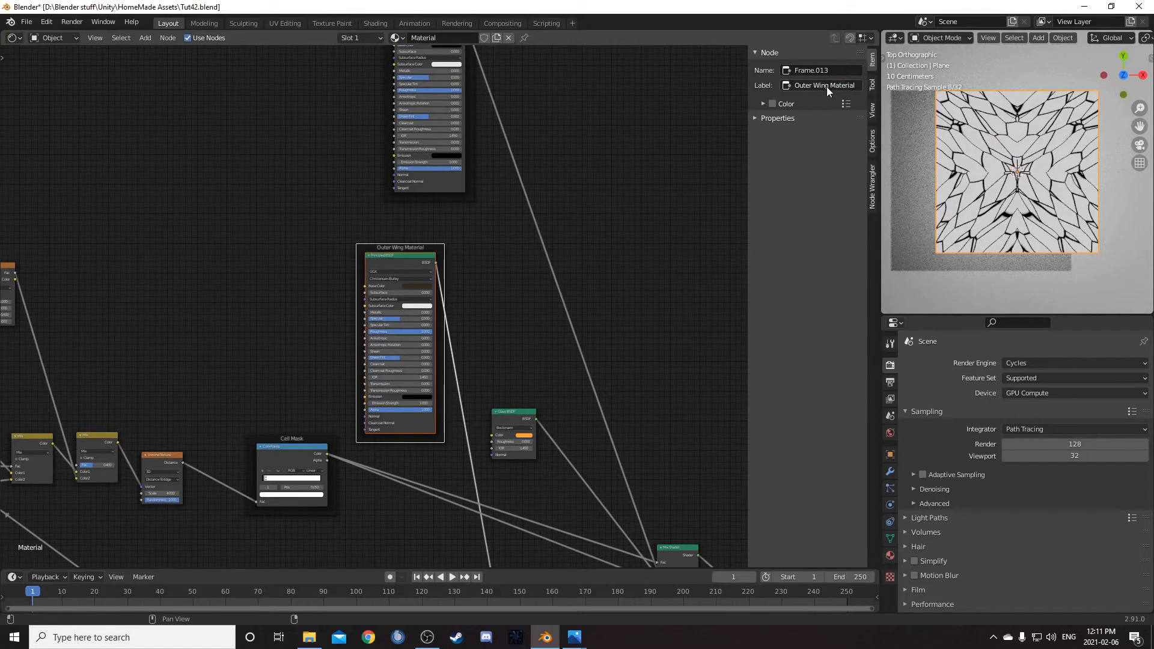
- Enclose the Glass BSDF in its own frame and label the frame "Cell Material"
scroll(552, 345, "down", 3)
left_click(475, 386)
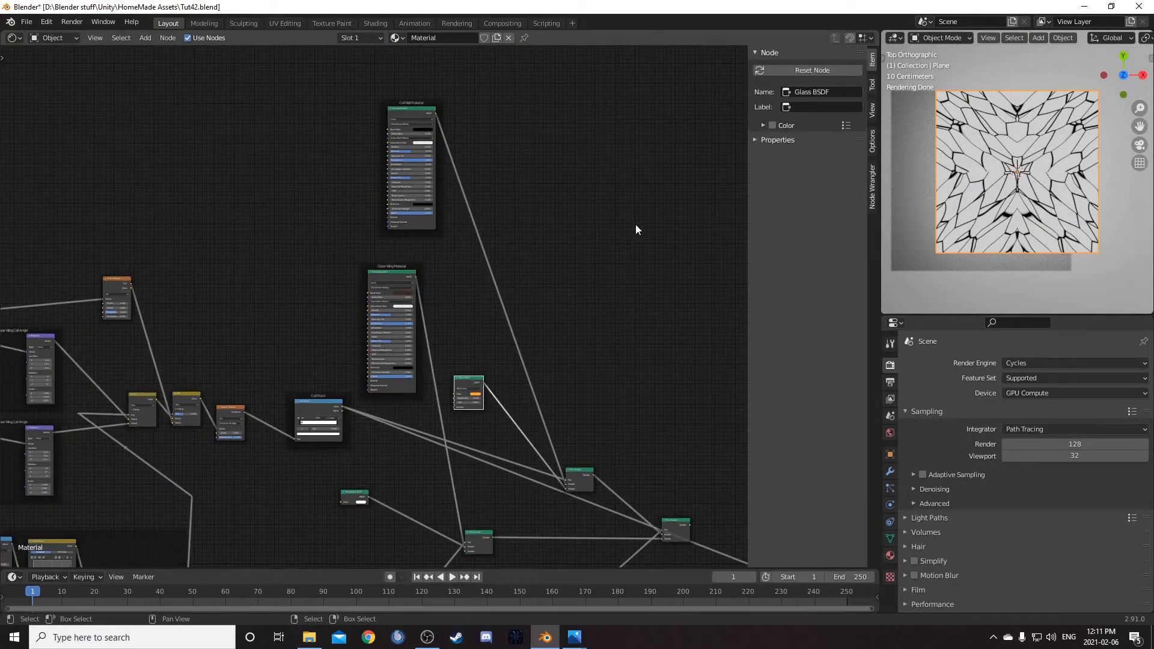
key("ctrl+j")
left_click(823, 85)
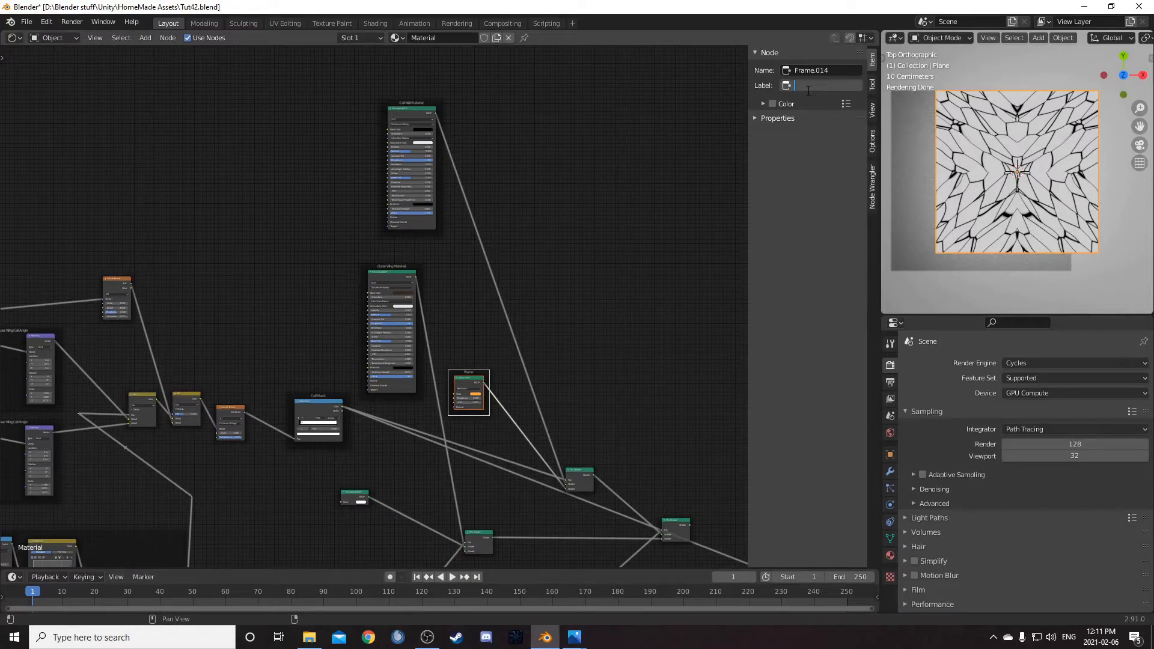
type("Cell Material")
key("Return")
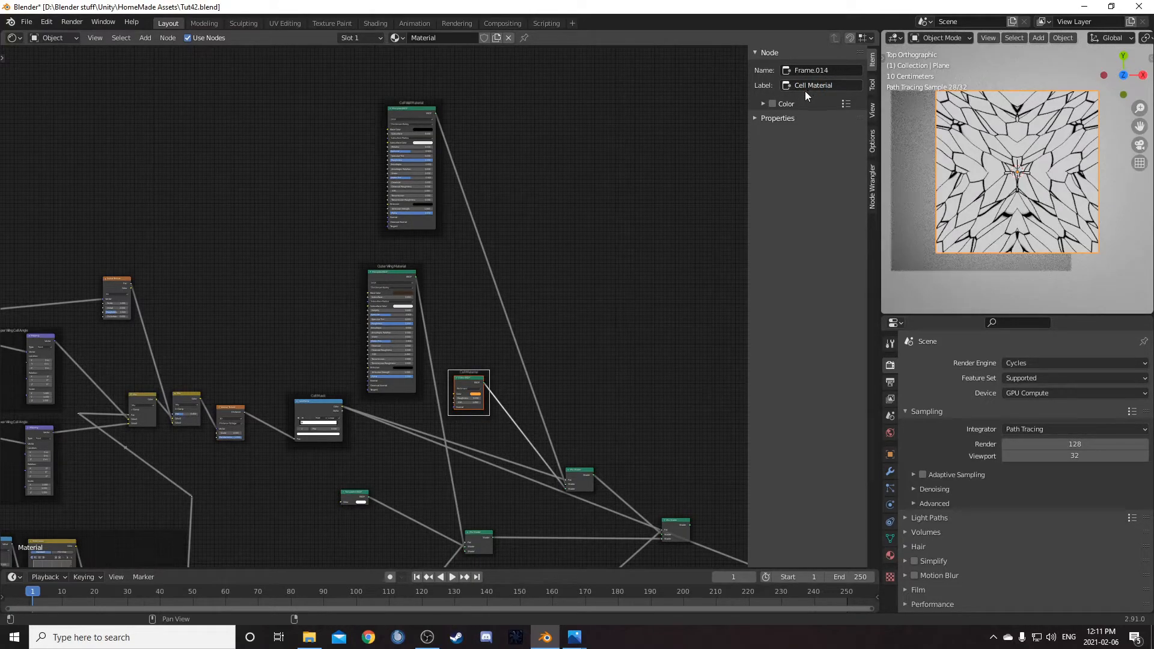
- Rearrange the Cell Wall, Outer Wing and Cell Material frames into one rough column above the Cell Mask frame
scroll(452, 128, "down", 1)
left_click_drag(422, 143, 440, 105)
left_click_drag(398, 276, 436, 226)
left_click_drag(450, 361, 418, 353)
left_click_drag(426, 231, 370, 227)
left_click_drag(428, 106, 366, 100)
left_click_drag(421, 361, 366, 359)
- Add reroute points to the link leaving the Cell Wall Material frame, move them away from the other frames and select them
middle_click_drag(465, 274, 455, 287)
right_click_drag(403, 238, 450, 156, "shift")
right_click_drag(442, 353, 487, 299, "shift")
scroll(388, 298, "up", 6)
scroll(451, 218, "down", 2)
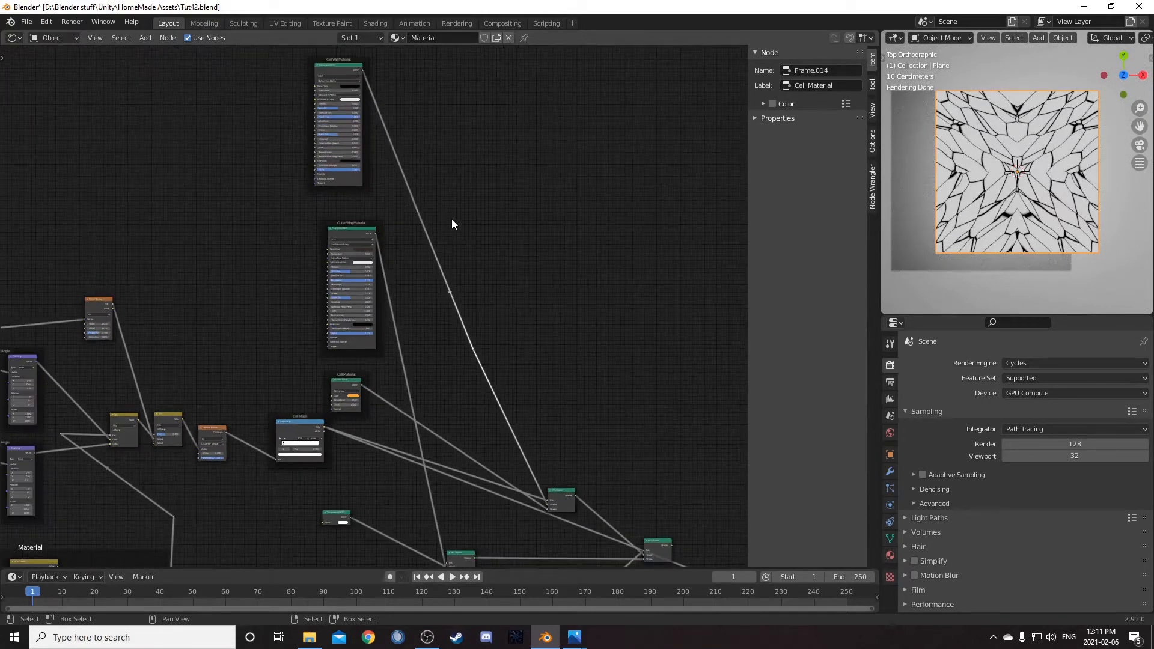
key("g")
left_click(532, 206)
left_click_drag(433, 132, 557, 427)
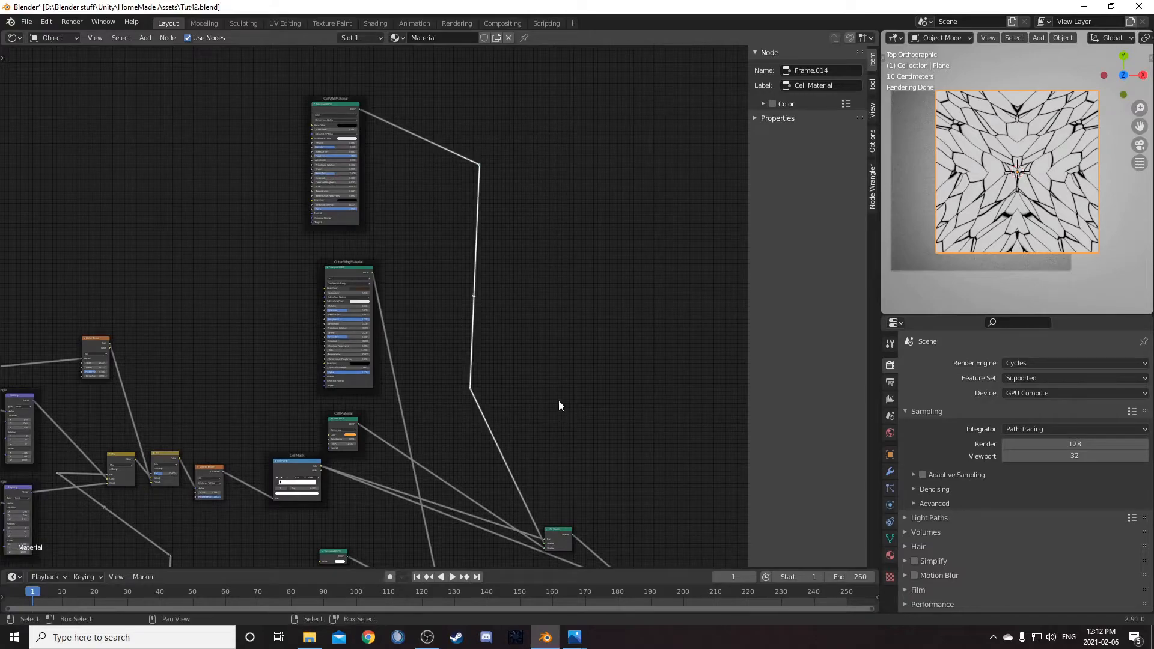
key("s")
key("y")
key("0")
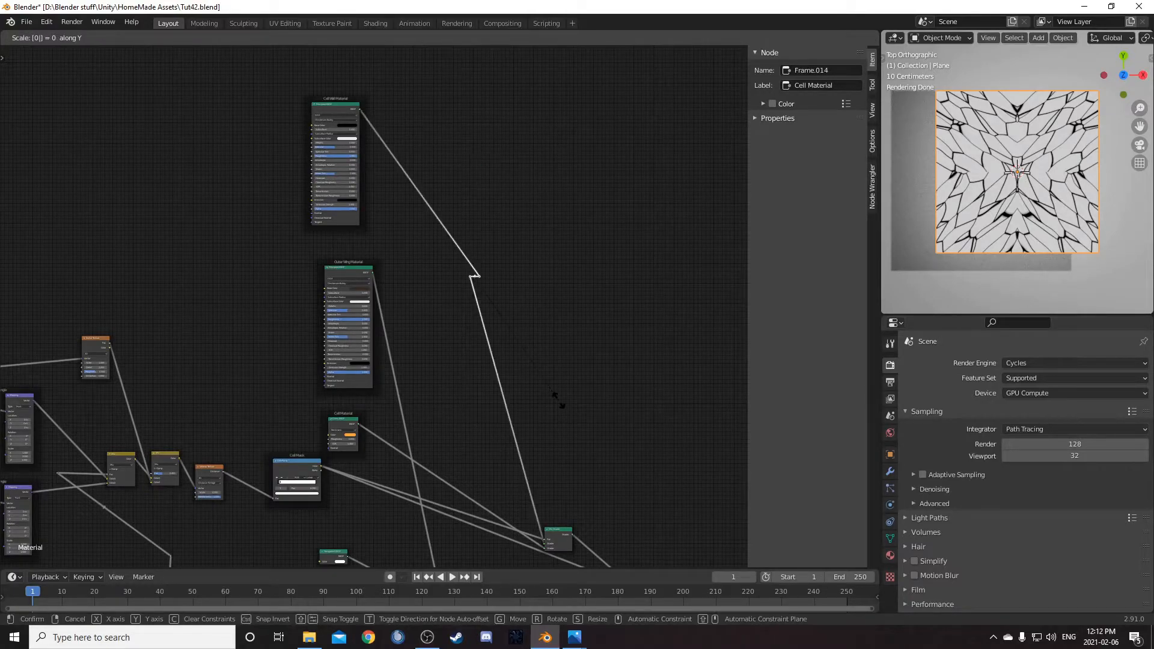
key("Return")
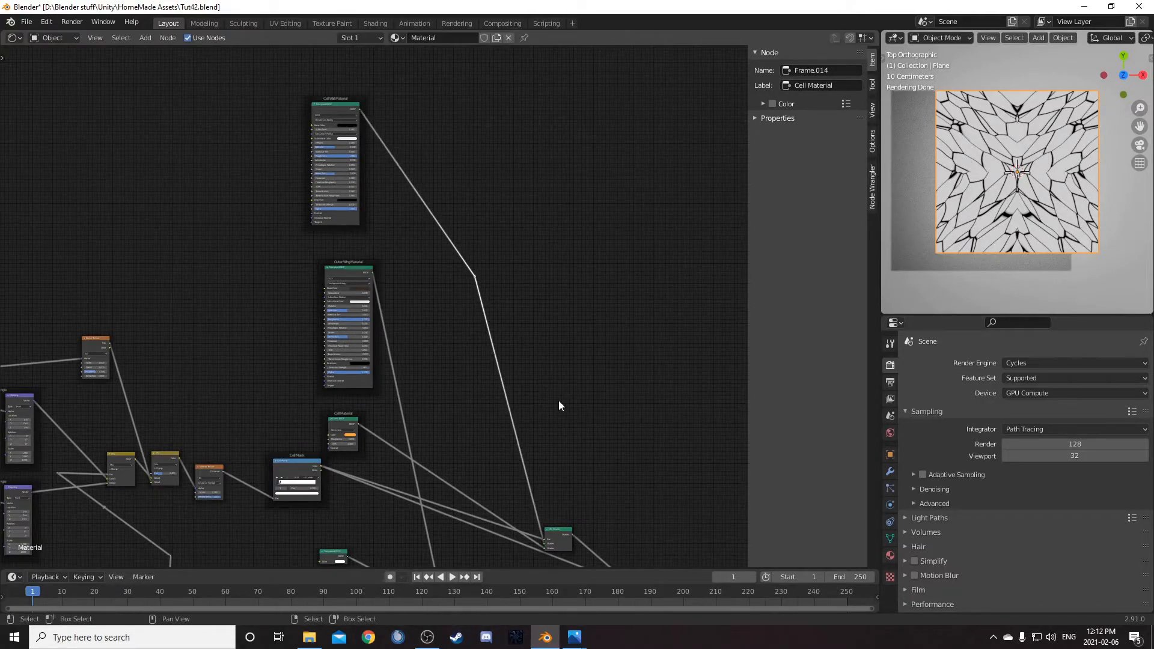
scroll(521, 374, "down", 1)
key("ctrl+z")
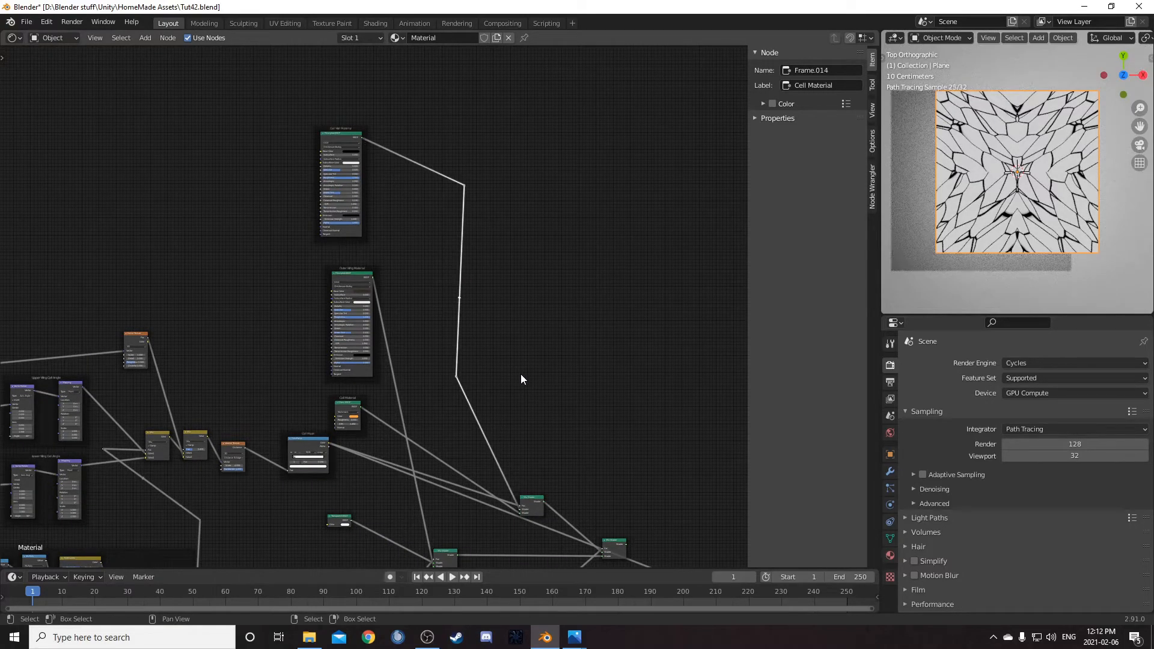
- Align the selected reroute points on one vertical line by scaling them to 0 along X
key("s")
key("x")
key("0")
key("Return")
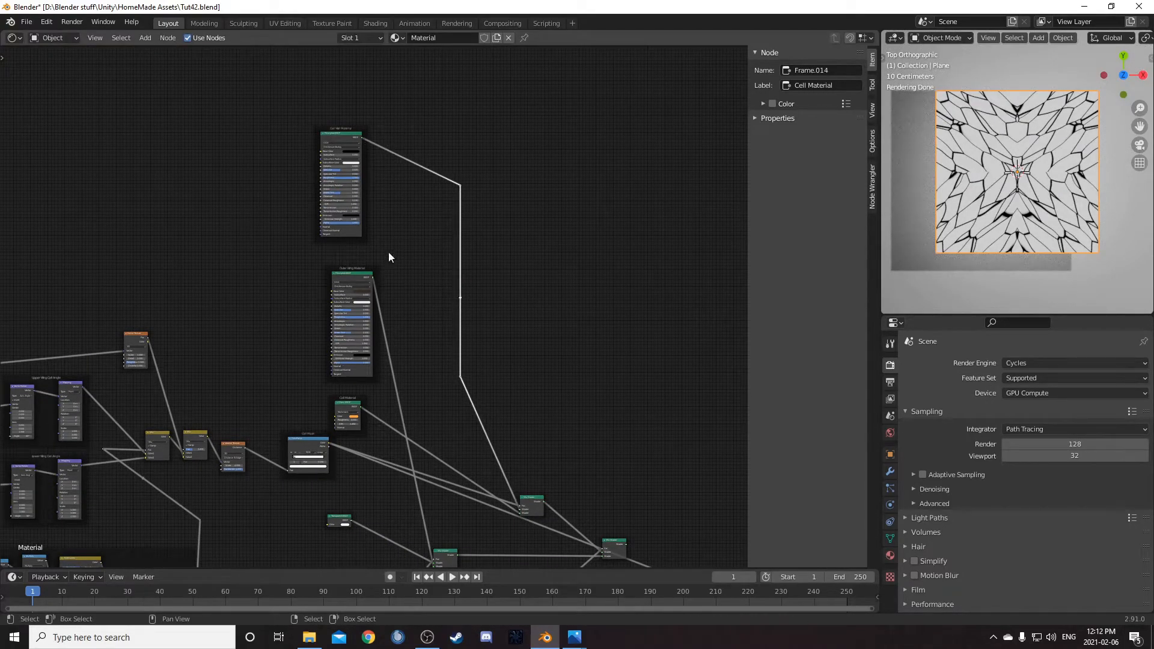
- Add further reroute points near the Cell Wall Material output and align them horizontally by scaling to 0 along Y
scroll(380, 280, "up", 2)
scroll(420, 134, "down", 1)
right_click_drag(420, 140, 447, 100, "shift")
key("g")
left_click(475, 79)
right_click_drag(383, 83, 377, 113, "shift")
left_click_drag(374, 78, 457, 116)
key("s")
key("y")
key("0")
key("Return")
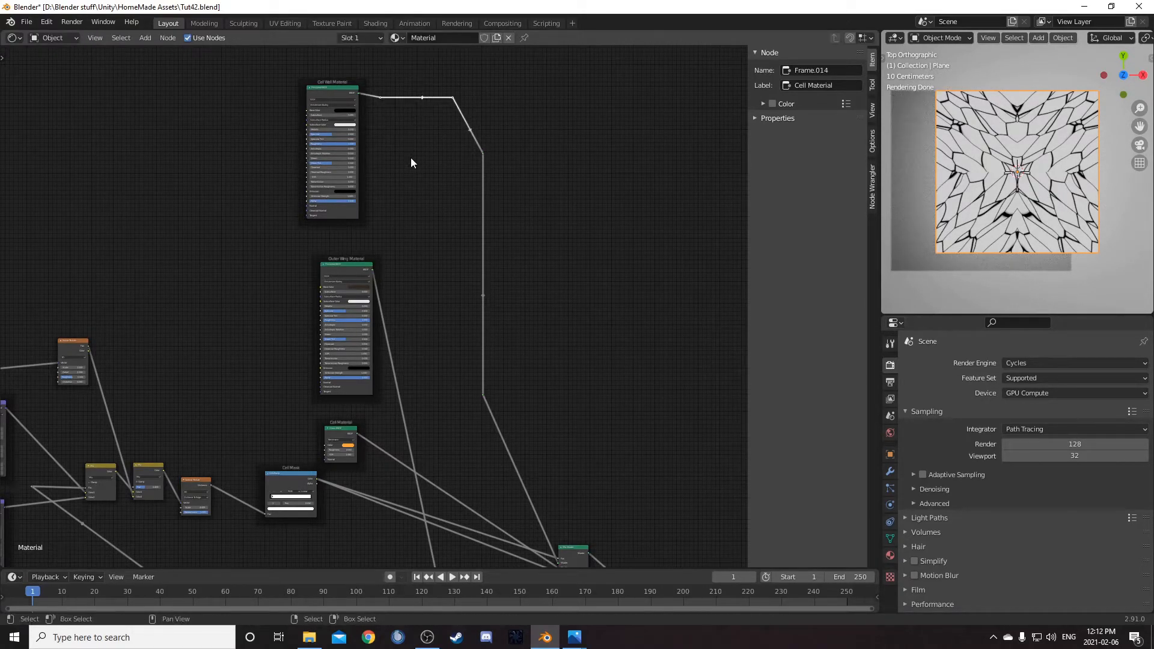
- Look over the organised node tree from the coordinate nodes to the Material Output
scroll(565, 387, "down", 3)
middle_click_drag(448, 389, 508, 319)
scroll(508, 320, "down", 5)
middle_click_drag(67, 407, 385, 419)
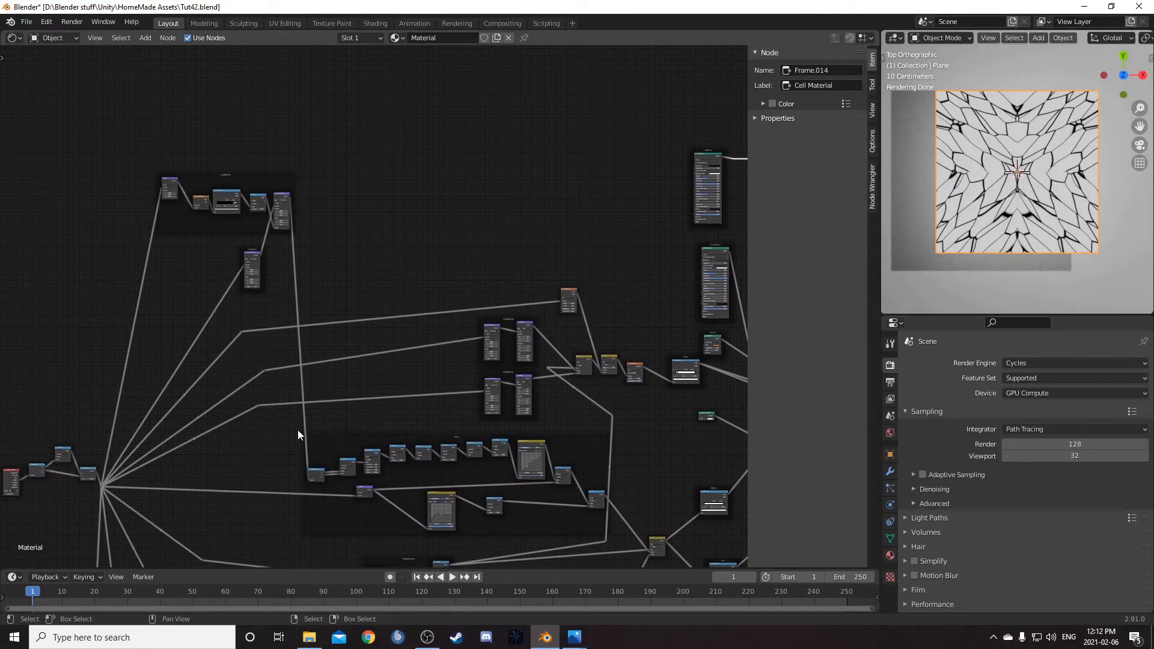
scroll(345, 405, "up", 4)
middle_click_drag(355, 372, 306, 380)
scroll(349, 388, "down", 5)
middle_click_drag(441, 366, 327, 359)
scroll(409, 352, "down", 5)
scroll(354, 349, "up", 6)
middle_click_drag(484, 375, 297, 330)
scroll(387, 343, "up", 5)
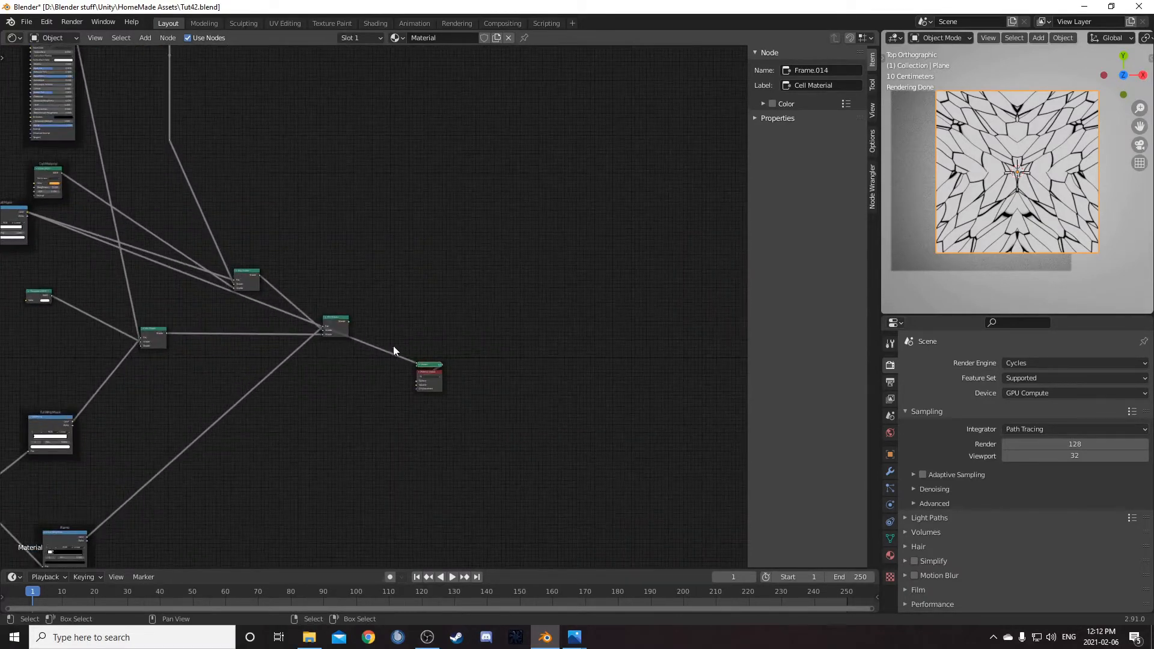
middle_click_drag(162, 337, 290, 326)
left_click_drag(290, 326, 334, 325)
middle_click_drag(359, 345, 434, 440)
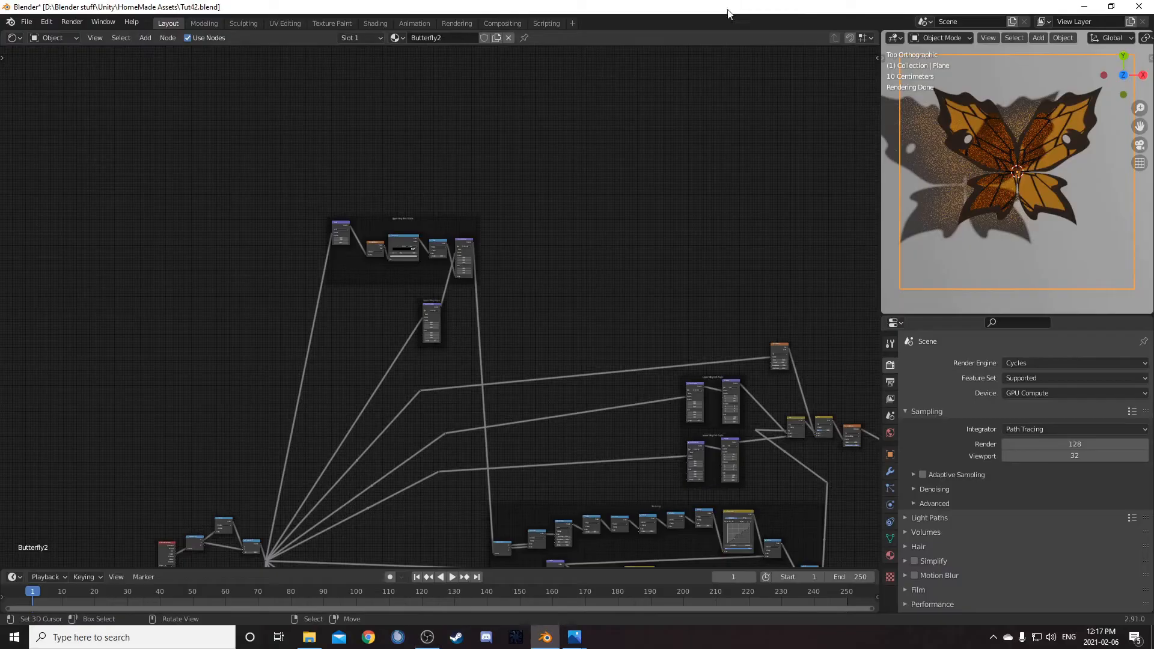
- Change the X offset of the Add node in the Upper Wing Twist Circle frame and set its Y offset to -0.4
scroll(557, 286, "up", 6)
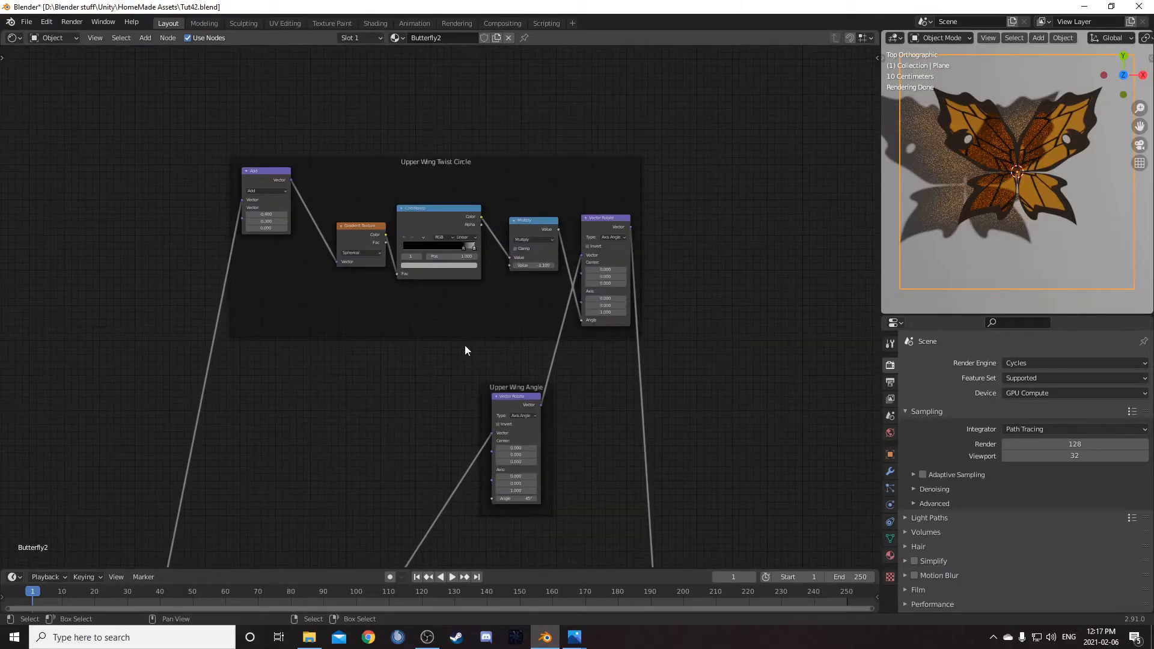
scroll(242, 225, "up", 5)
middle_click_drag(276, 203, 250, 218)
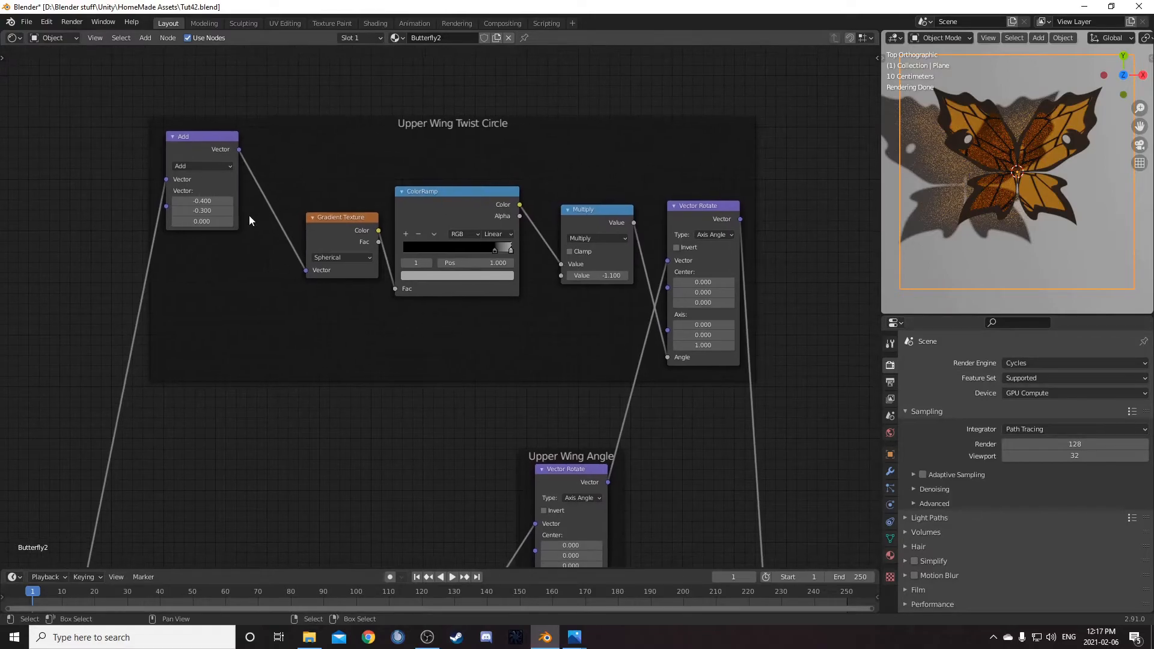
left_click(205, 202)
type("-0.4")
key("Tab")
type("-0.4")
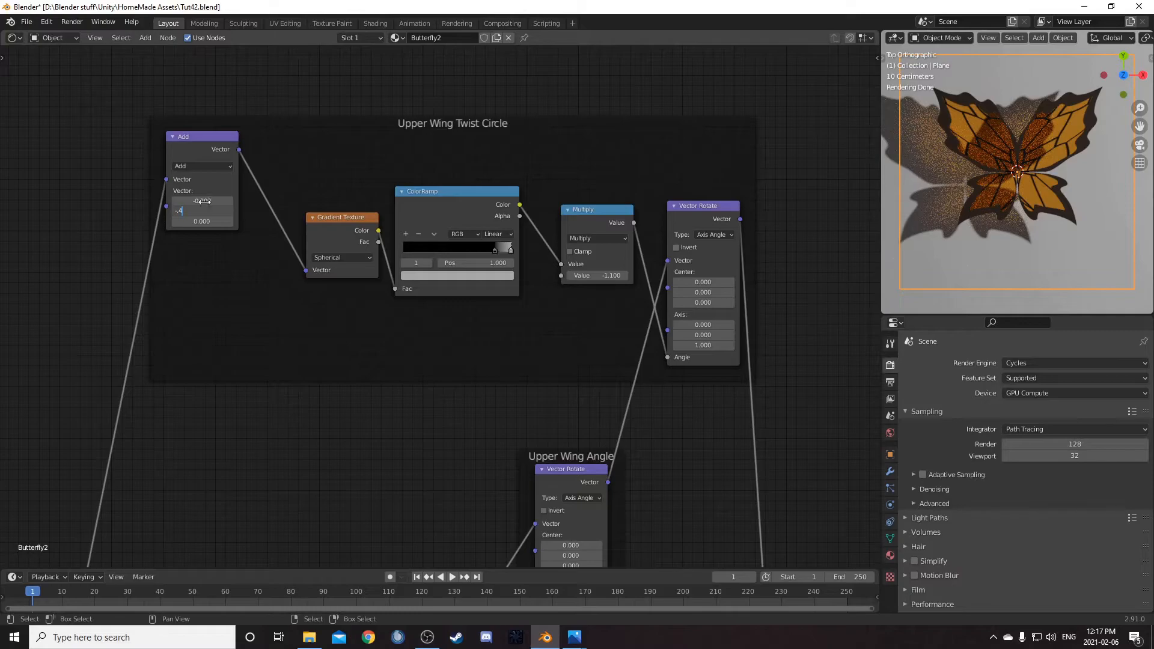
key("Return")
- Set the black stop of the Upper Wing Twist Circle's ColorRamp to position 0.62
middle_click_drag(315, 341, 283, 344)
scroll(283, 344, "up", 2)
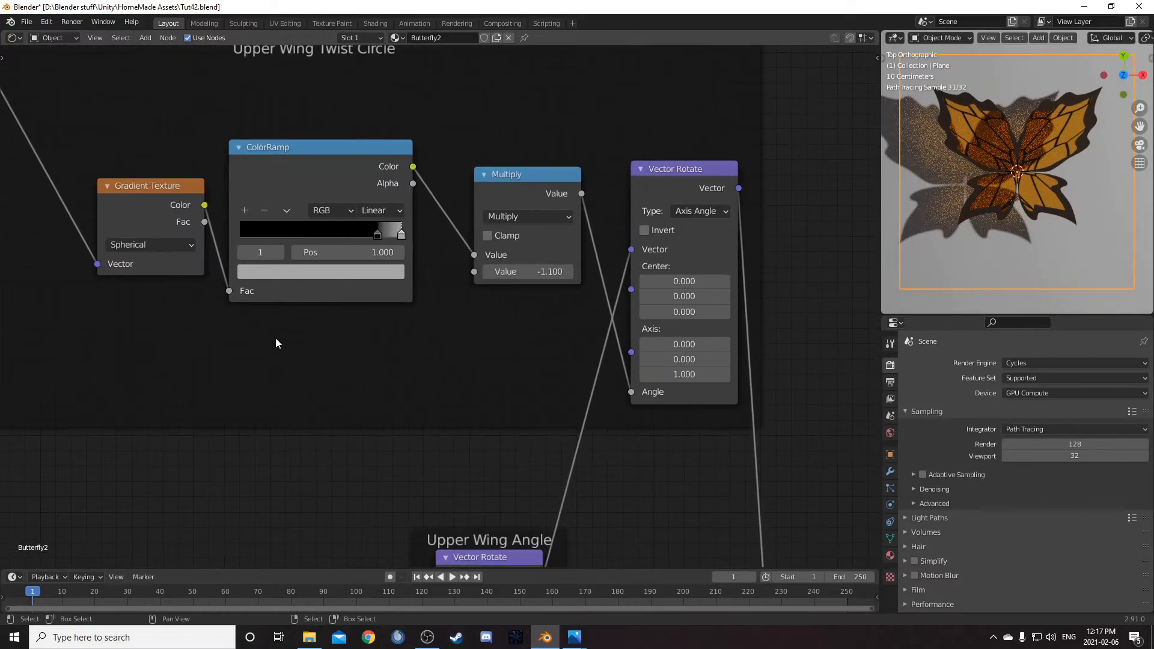
left_click(379, 236)
left_click(377, 253)
type("0.85")
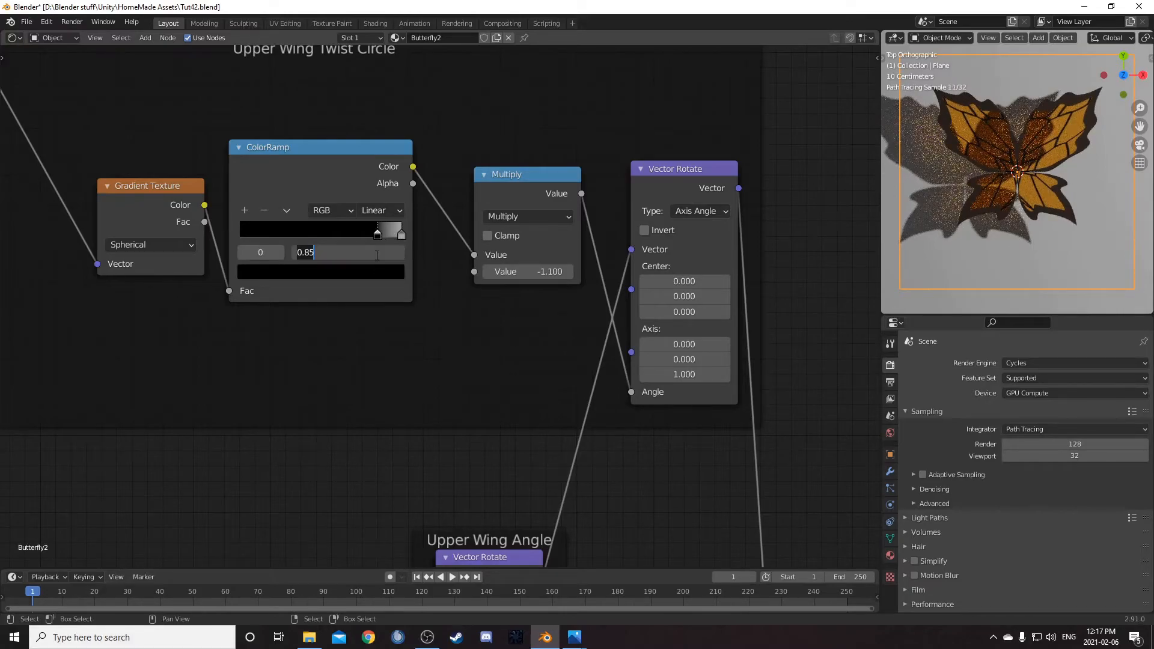
key("BackSpace")
key("BackSpace")
type("62")
key("Return")
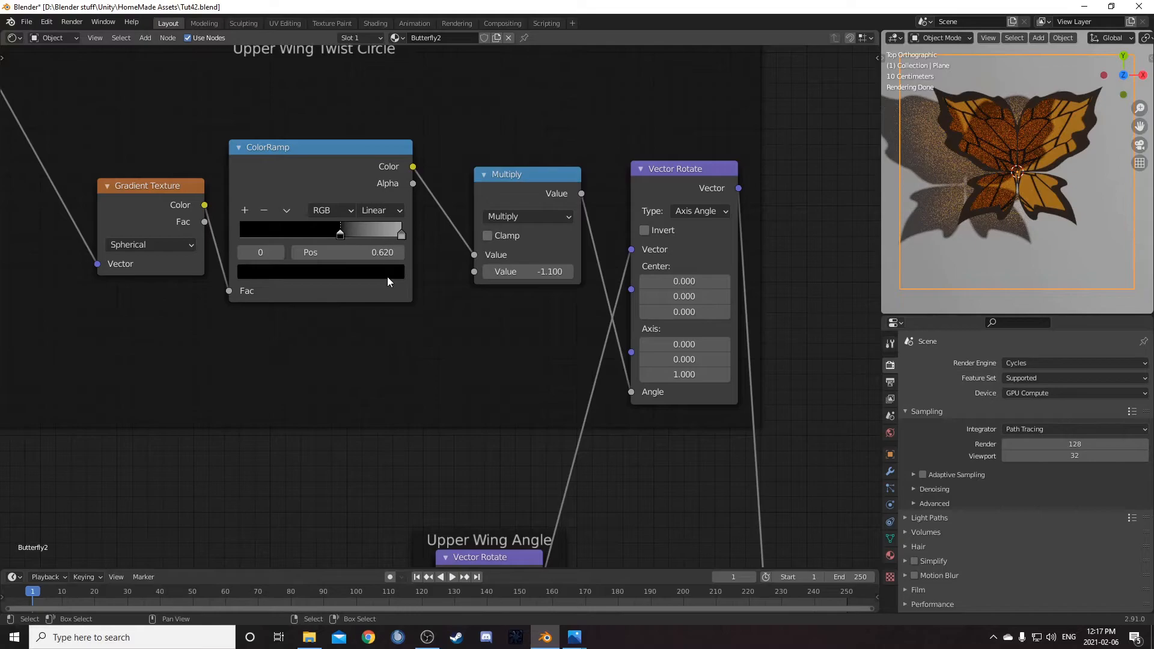
- Set the Multiply value in the Upper Wing Twist Circle frame to 0.5
middle_click_drag(564, 292, 501, 275)
left_click(486, 258)
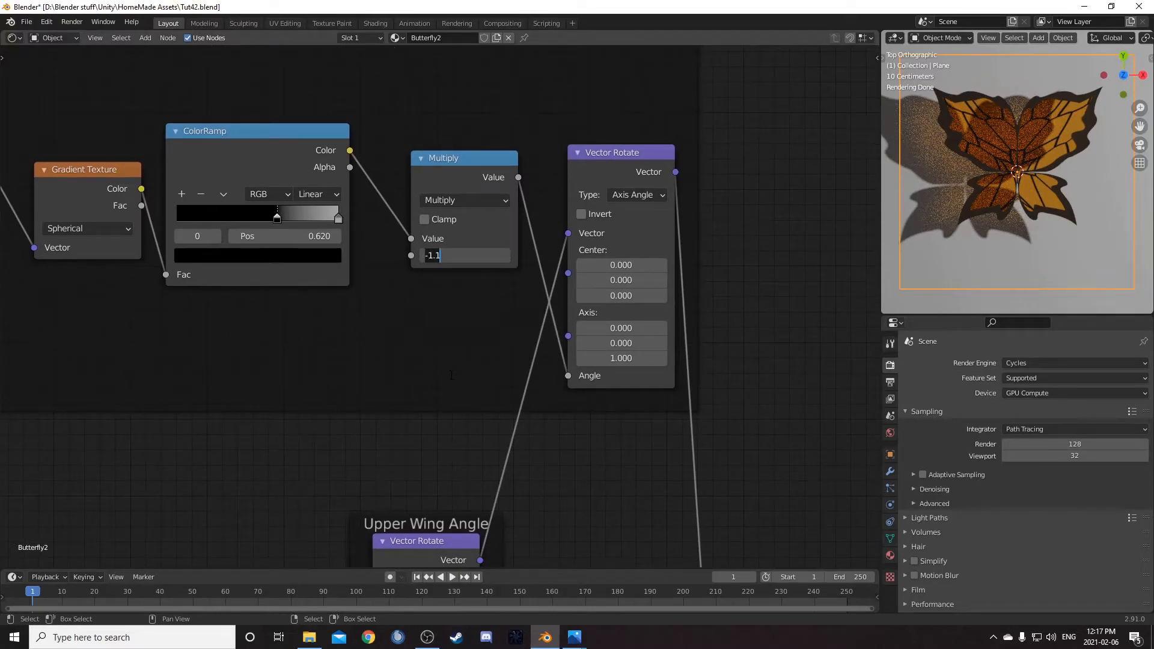
key("BackSpace")
type(".5")
key("Return")
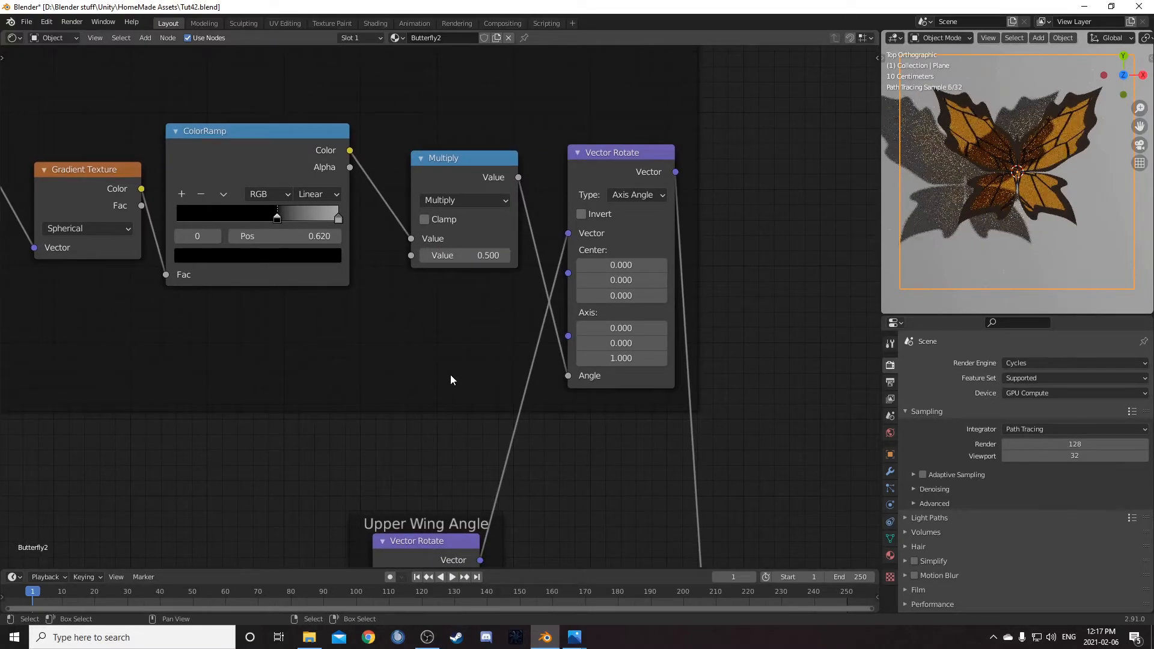
- Switch the Gradient Texture in the Lower Wing Twist Circle frame to Quadratic sphere
scroll(450, 373, "down", 5)
middle_click_drag(297, 422, 366, 258)
scroll(339, 442, "down", 2)
middle_click_drag(339, 444, 336, 234)
middle_click_drag(376, 394, 405, 297)
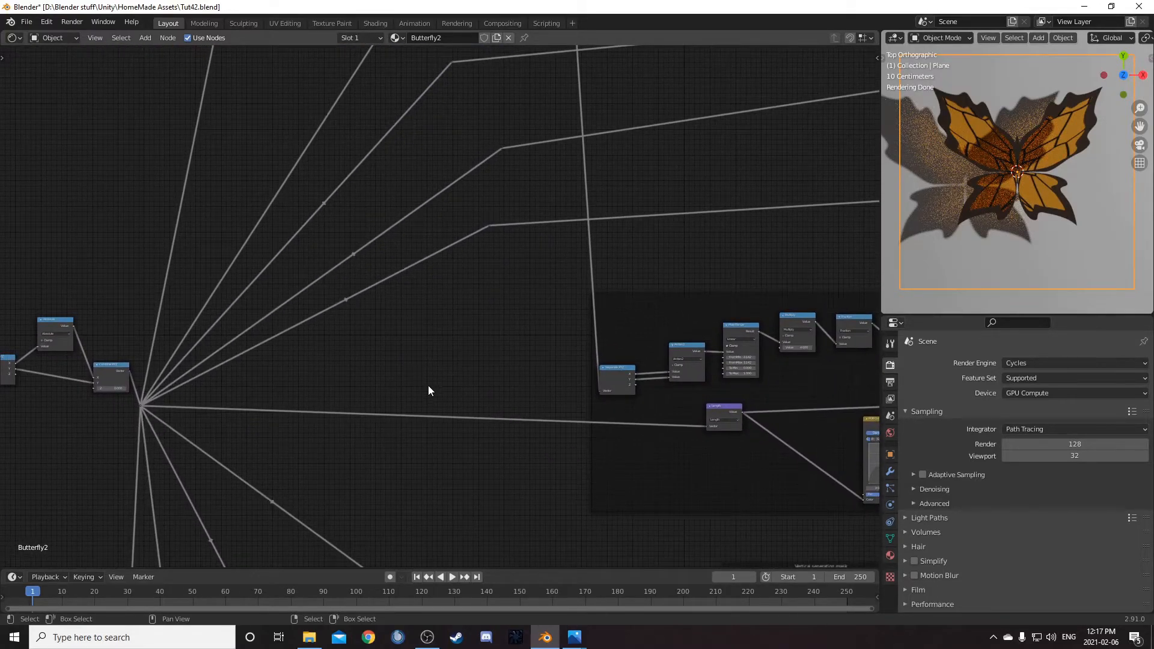
middle_click_drag(426, 461, 435, 282)
scroll(433, 309, "down", 5)
middle_click_drag(416, 366, 402, 225)
scroll(285, 384, "up", 5)
middle_click_drag(283, 387, 532, 321)
scroll(460, 309, "up", 3)
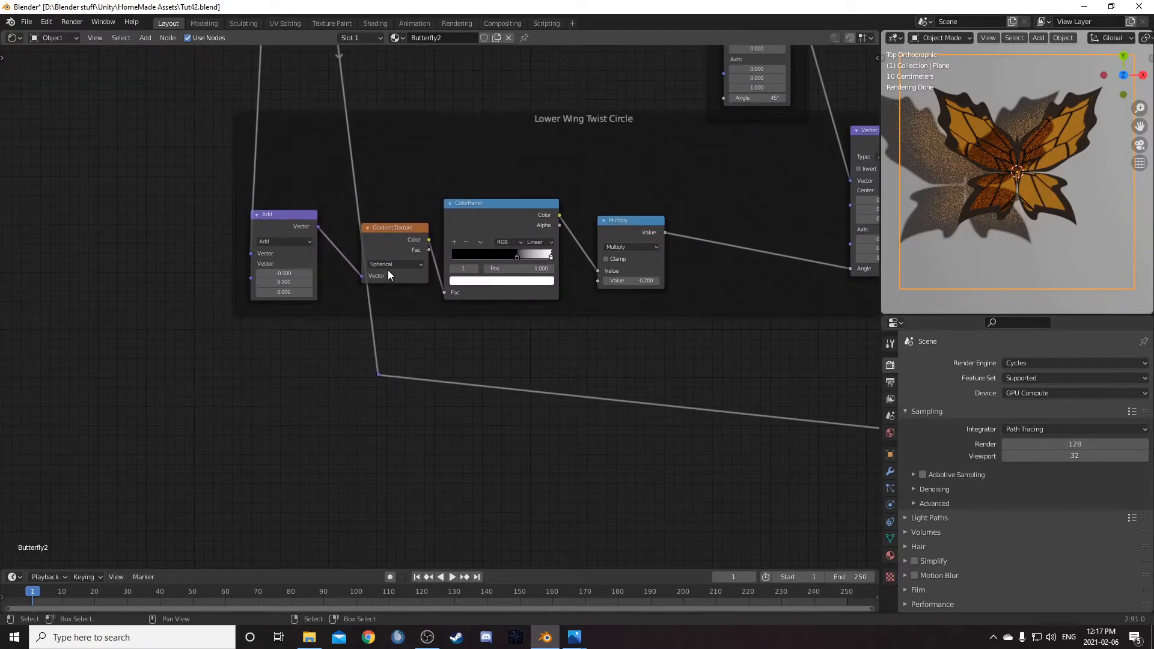
left_click(401, 264)
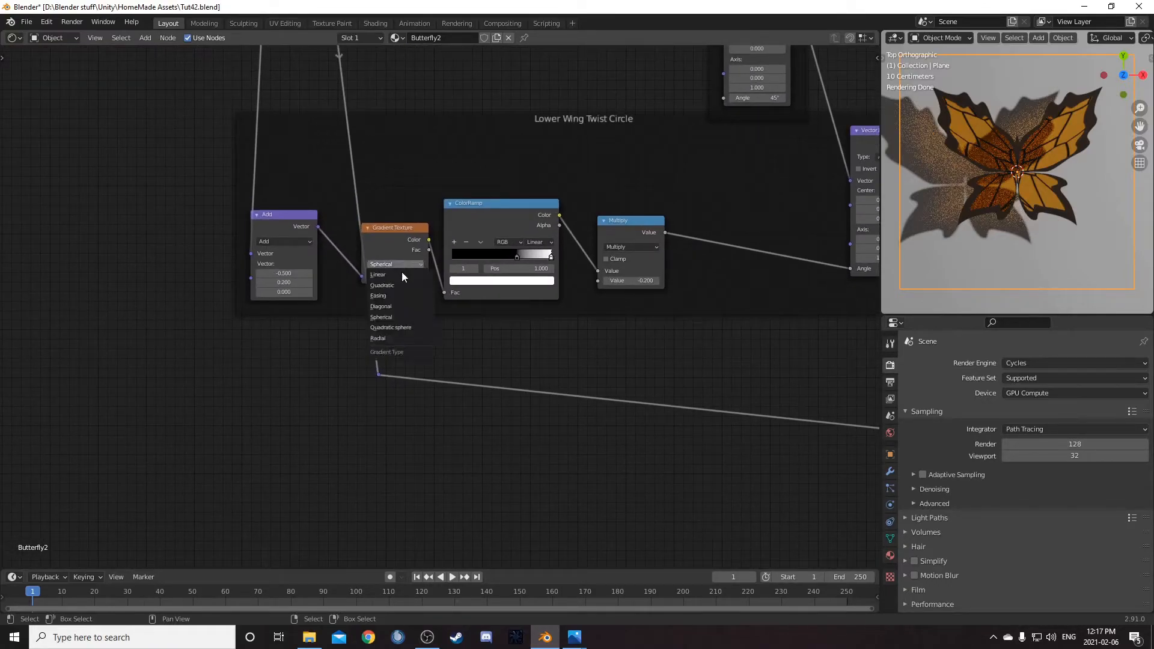
left_click(408, 328)
- Set the black stop of the Lower Wing Twist Circle's ColorRamp to position 0.5
middle_click_drag(521, 332, 481, 353)
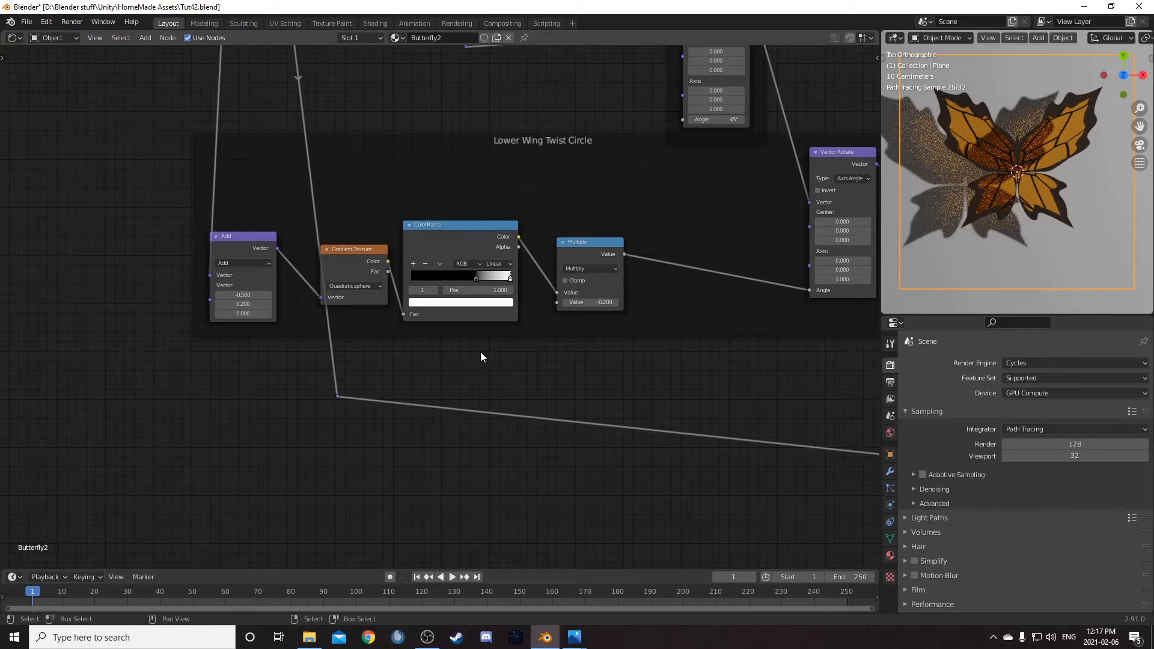
scroll(481, 351, "up", 1)
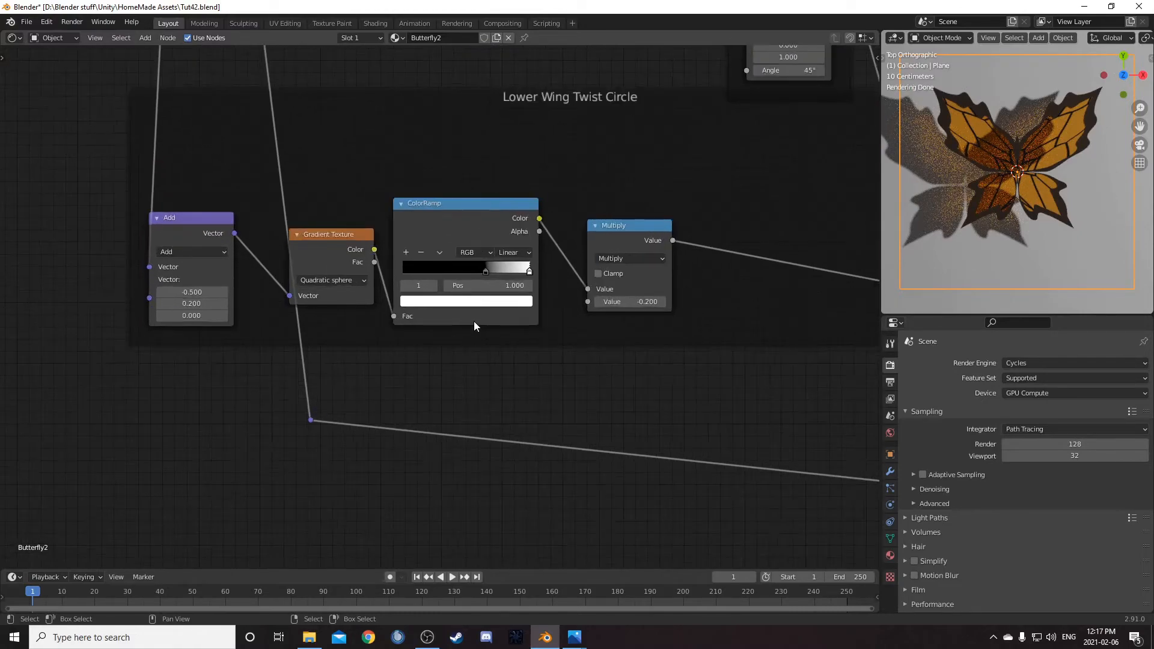
left_click(486, 271)
left_click(491, 286)
type("0.65")
key("BackSpace")
key("BackSpace")
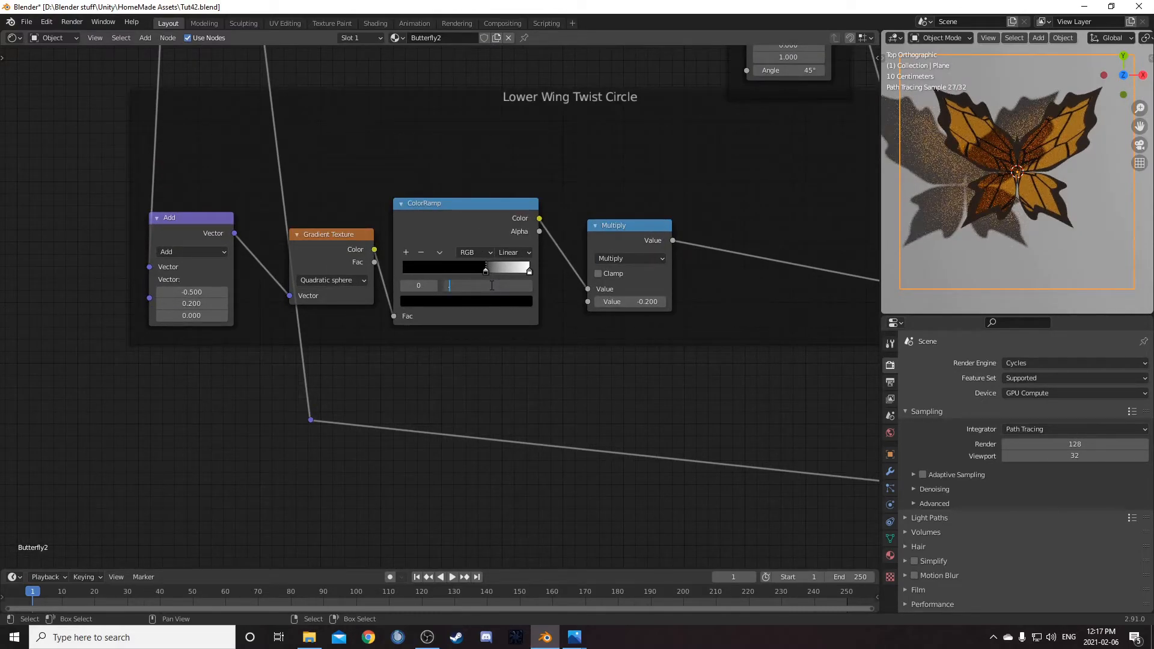
type("5")
key("Return")
- Set the Multiply value in the Lower Wing Twist Circle frame to -1
middle_click_drag(575, 363, 546, 369)
left_click(608, 308)
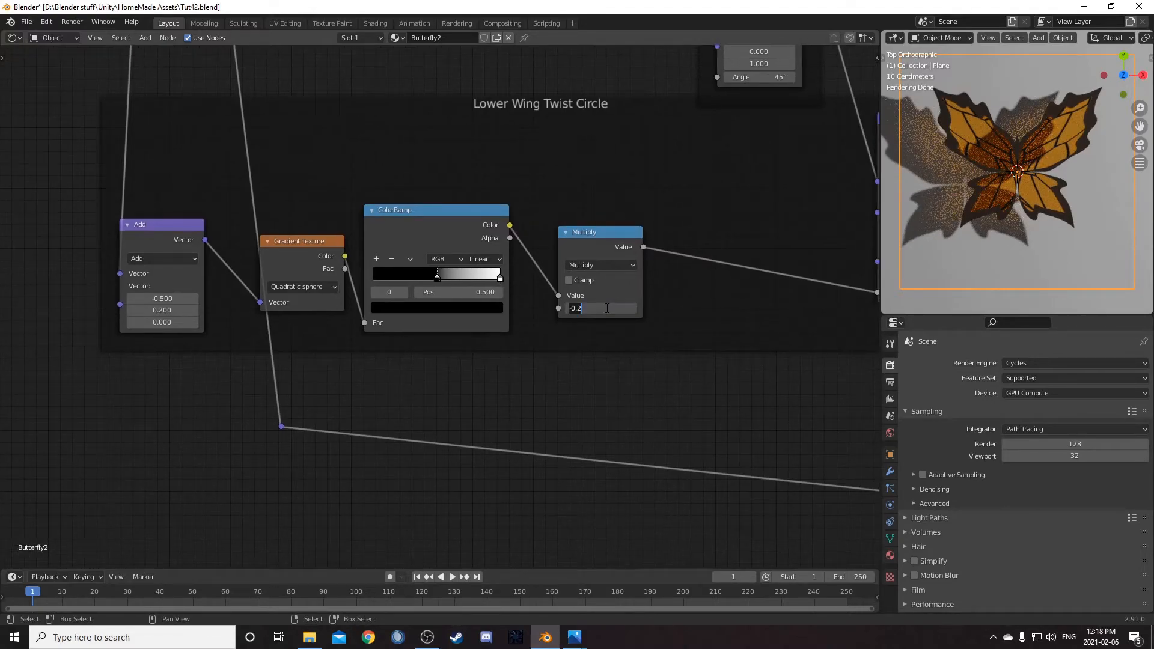
key("BackSpace")
key("BackSpace")
key("BackSpace")
key("BackSpace")
type("-1")
key("Return")
scroll(655, 376, "down", 2)
middle_click_drag(655, 377, 587, 358)
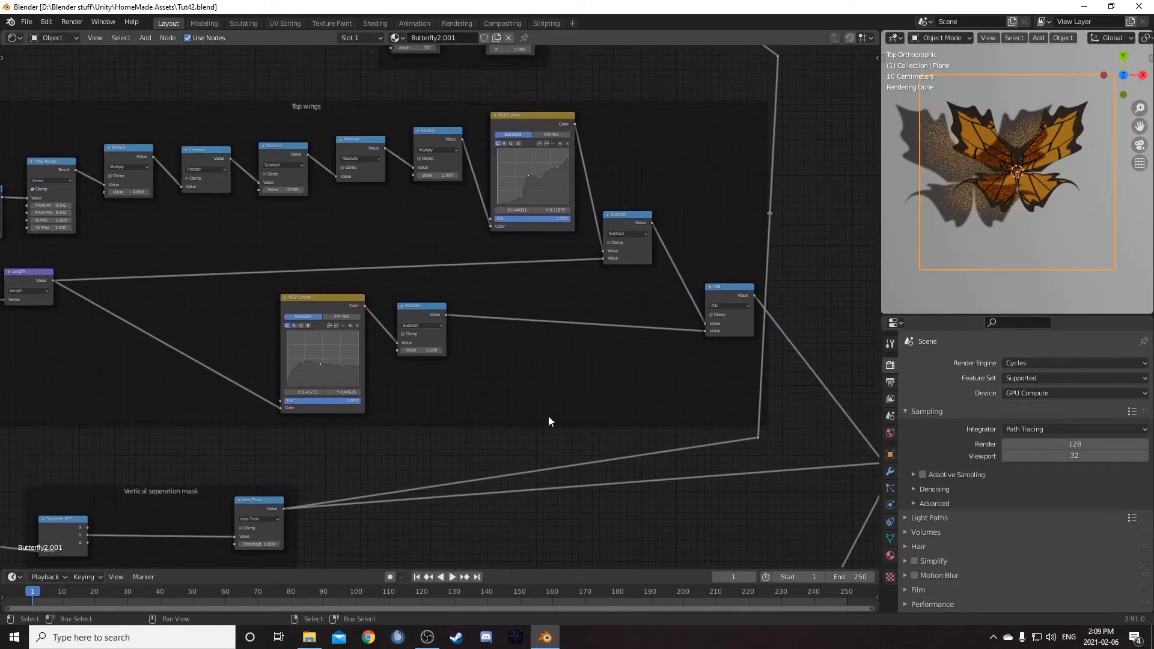
- Examine the RGB Curves and Subtract values in the Top wings and Bottom wings frames of the Butterfly2.001 material
scroll(547, 412, "up", 2)
scroll(524, 442, "up", 2)
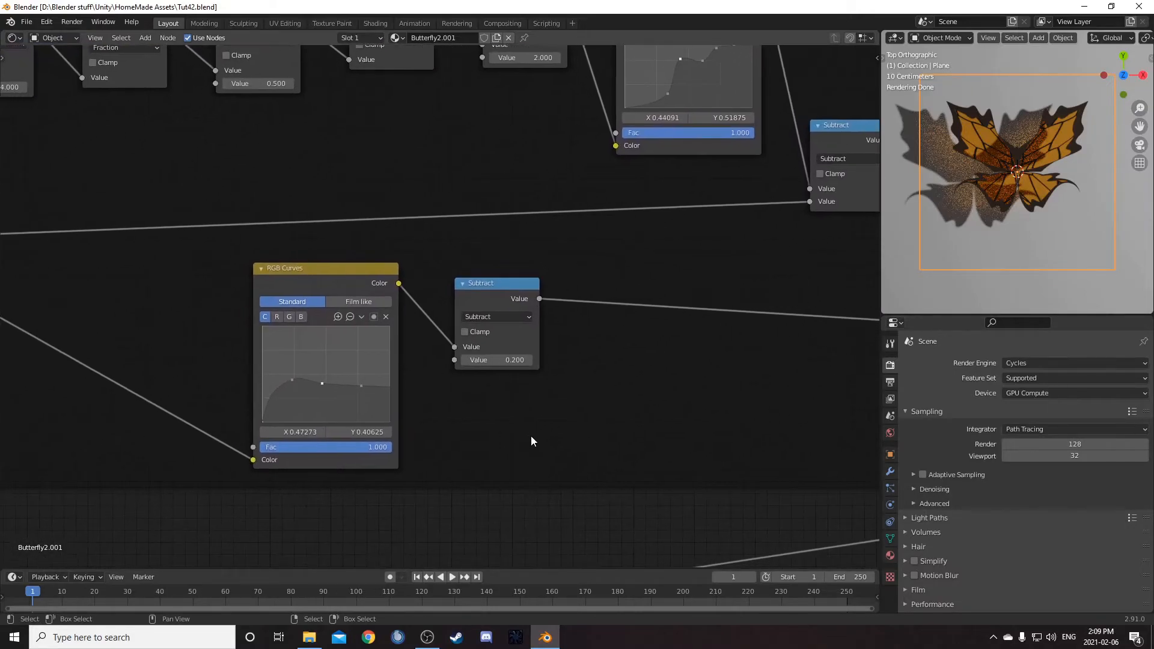
scroll(561, 470, "up", 3)
middle_click_drag(513, 478, 660, 445)
scroll(586, 460, "up", 4)
scroll(653, 455, "down", 1)
scroll(637, 469, "down", 2)
scroll(650, 448, "up", 5)
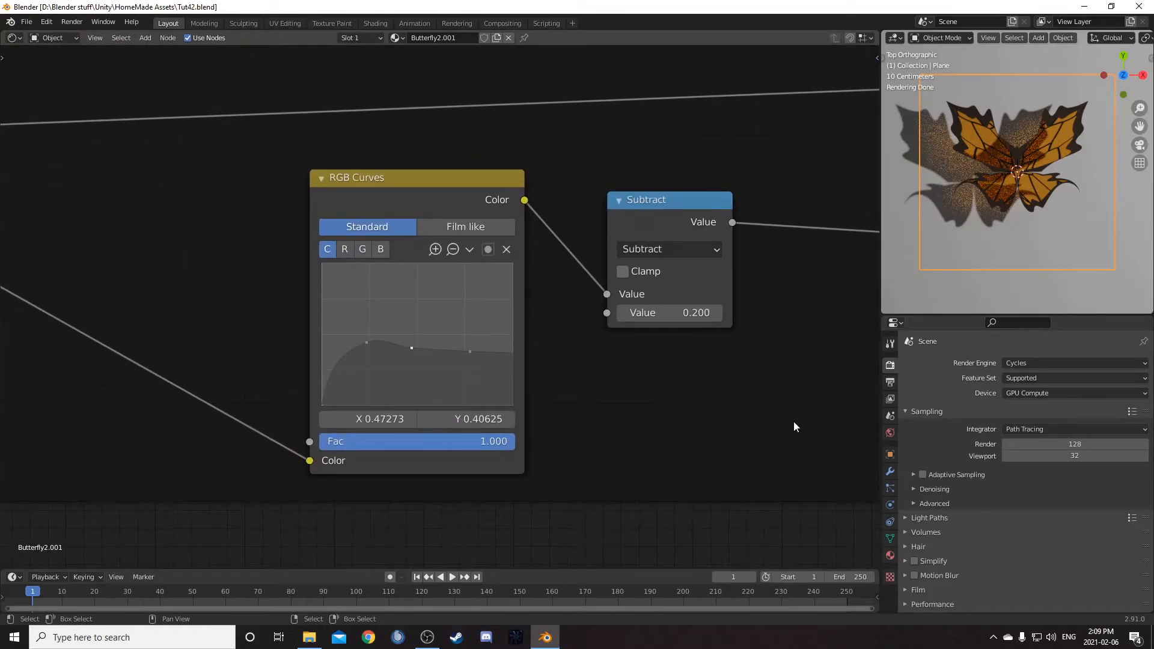
scroll(794, 422, "down", 6)
middle_click_drag(762, 274, 479, 511)
scroll(469, 474, "up", 5)
scroll(478, 475, "up", 1)
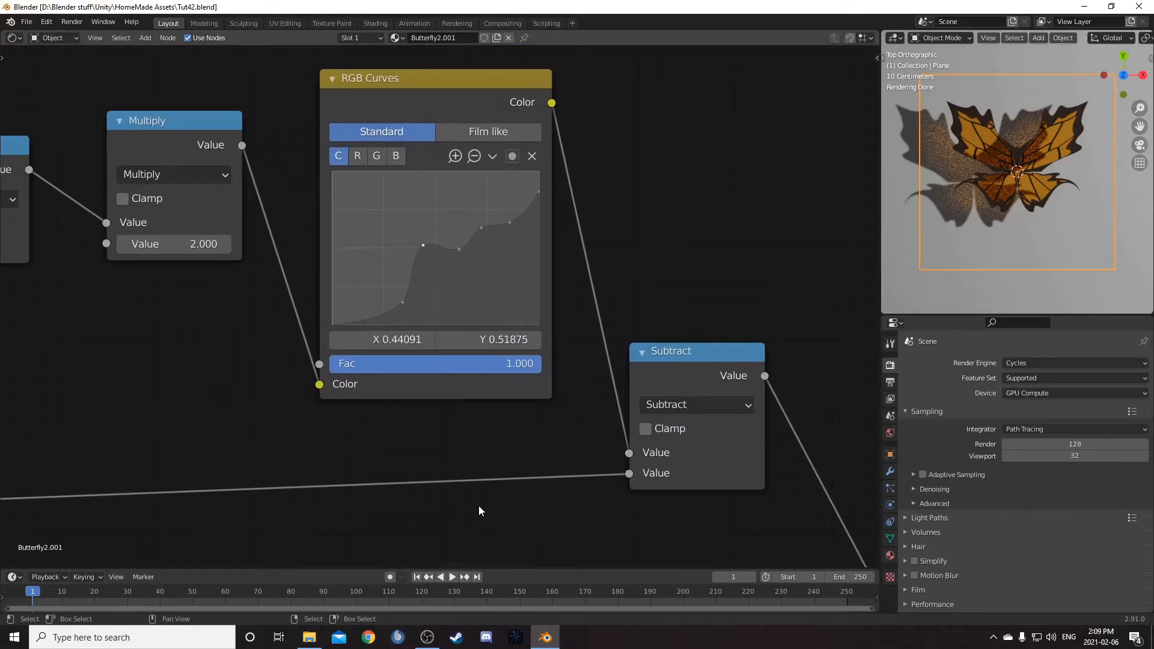
scroll(475, 504, "down", 10)
middle_click_drag(472, 517, 585, 327)
scroll(457, 405, "up", 4)
middle_click_drag(457, 405, 604, 359)
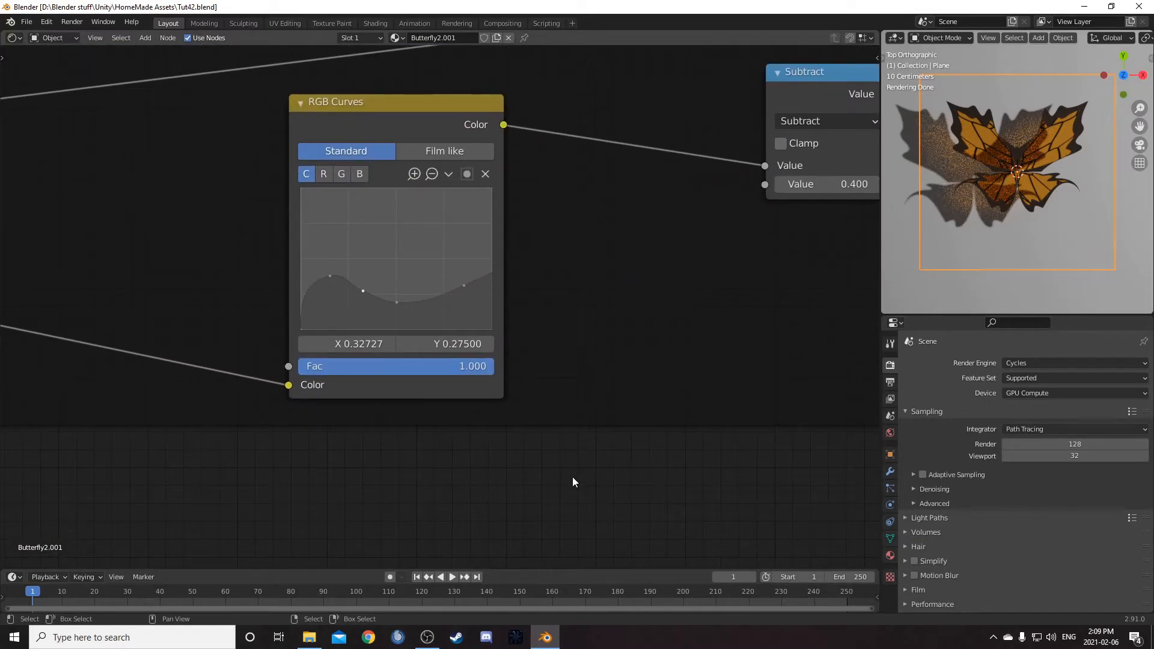
- Set the Glass BSDF colour in the Cell Material frame to hex FF5060
scroll(576, 479, "down", 2)
middle_click_drag(656, 260, 266, 106)
scroll(344, 244, "up", 2)
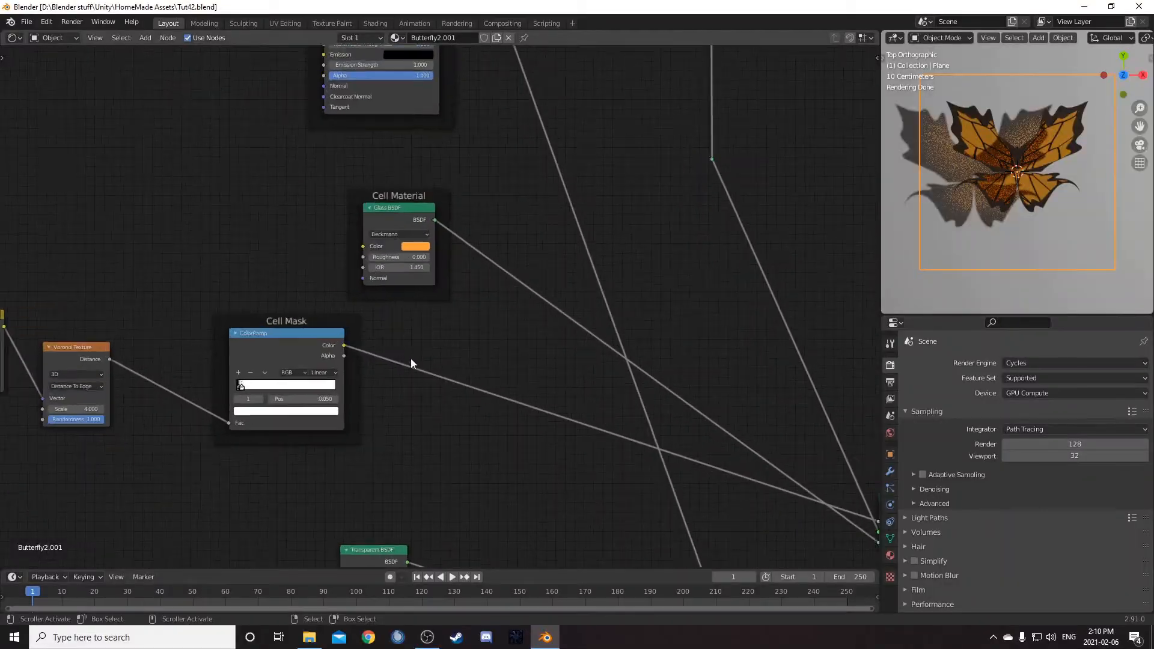
middle_click_drag(413, 358, 464, 417)
scroll(483, 354, "up", 3)
left_click(467, 294)
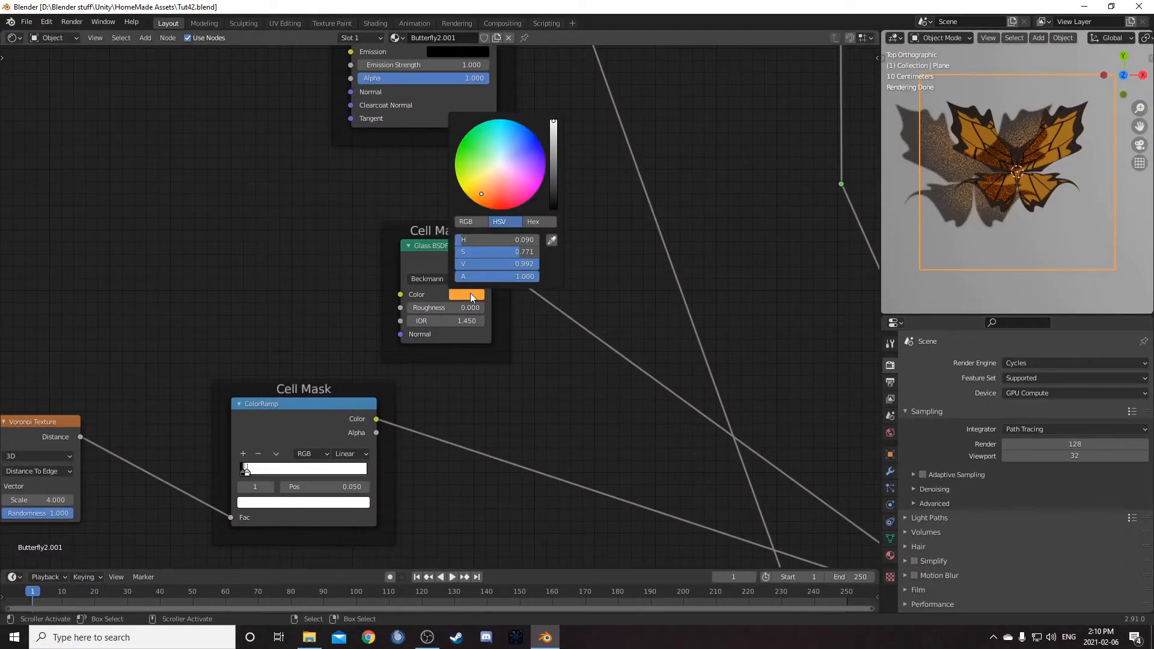
left_click(540, 222)
left_click(498, 243)
type("ff")
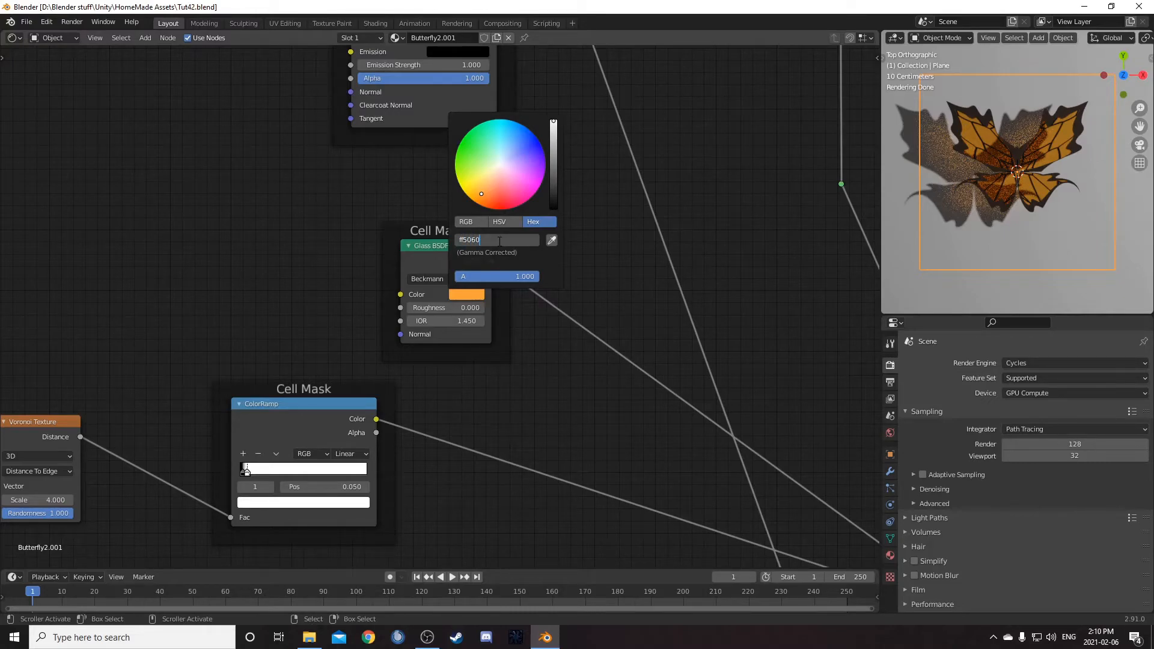
type("5060")
key("Return")
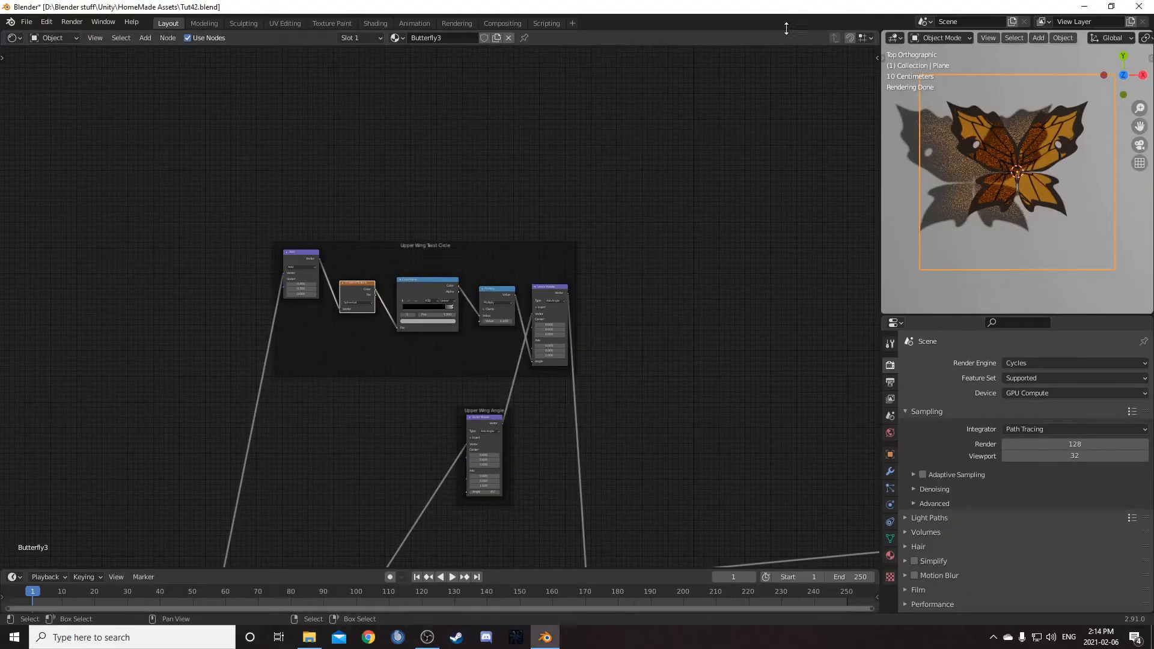
- Set the Add vector in the Upper Wing Twist Circle frame of Butterfly3 to X -0.6 and Y -0.4
middle_click_drag(653, 438, 668, 296)
scroll(514, 338, "up", 5)
middle_click_drag(441, 256, 506, 322)
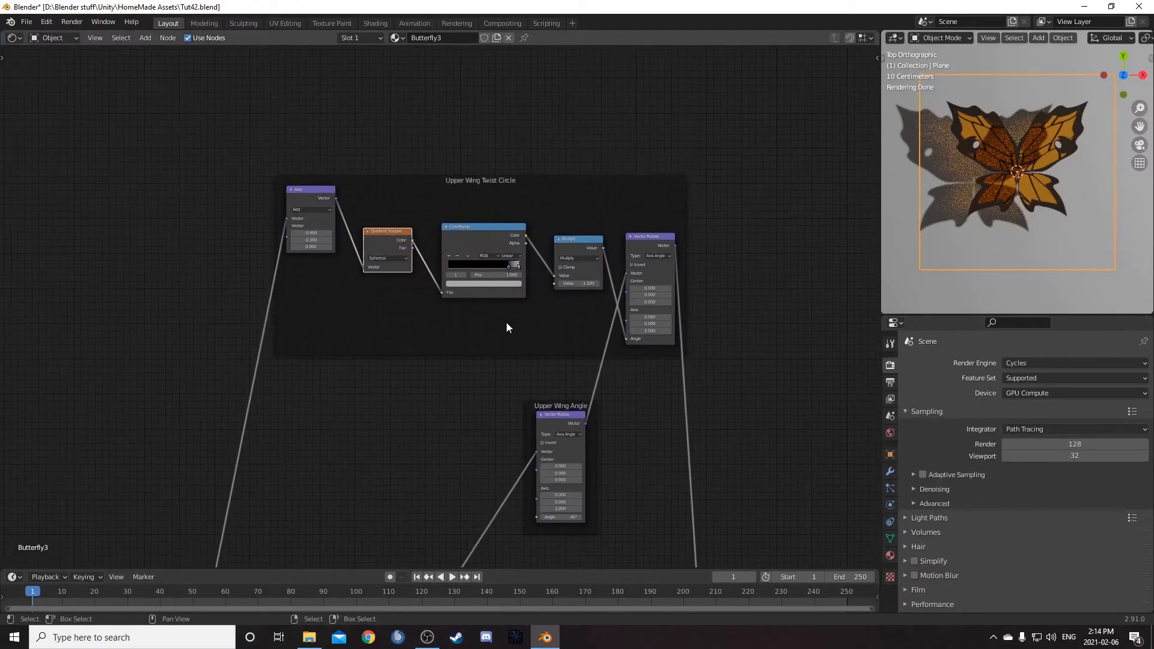
scroll(503, 325, "up", 5)
middle_click_drag(441, 280, 453, 303)
scroll(453, 303, "up", 1)
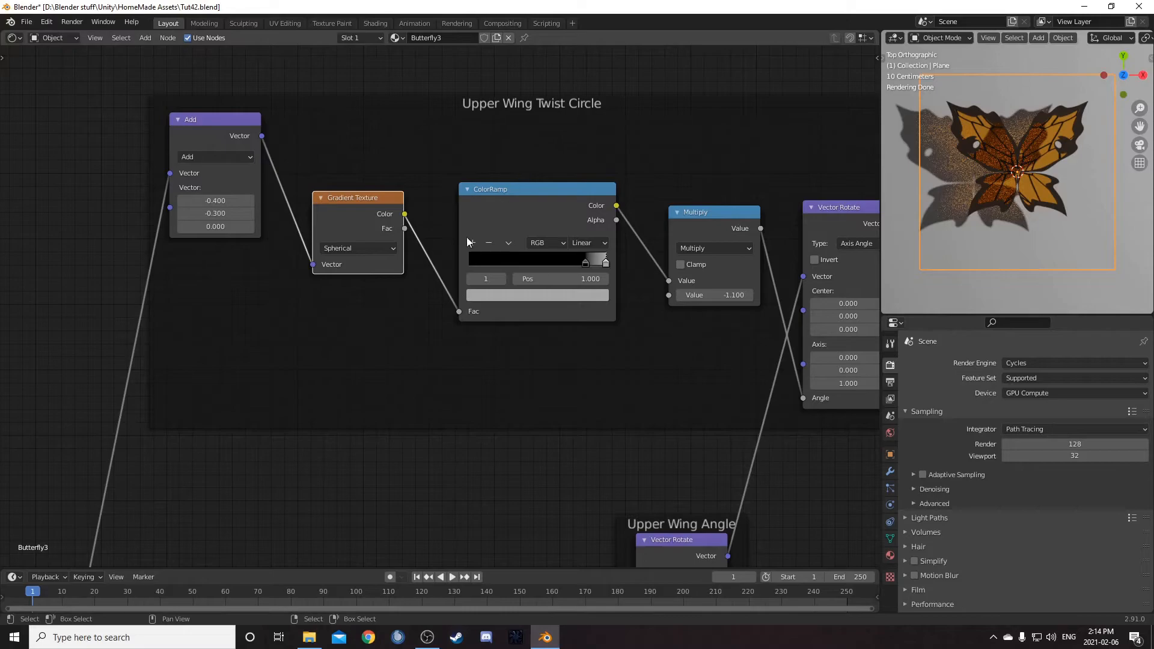
left_click(215, 200)
key("BackSpace")
type("-6")
key("Tab")
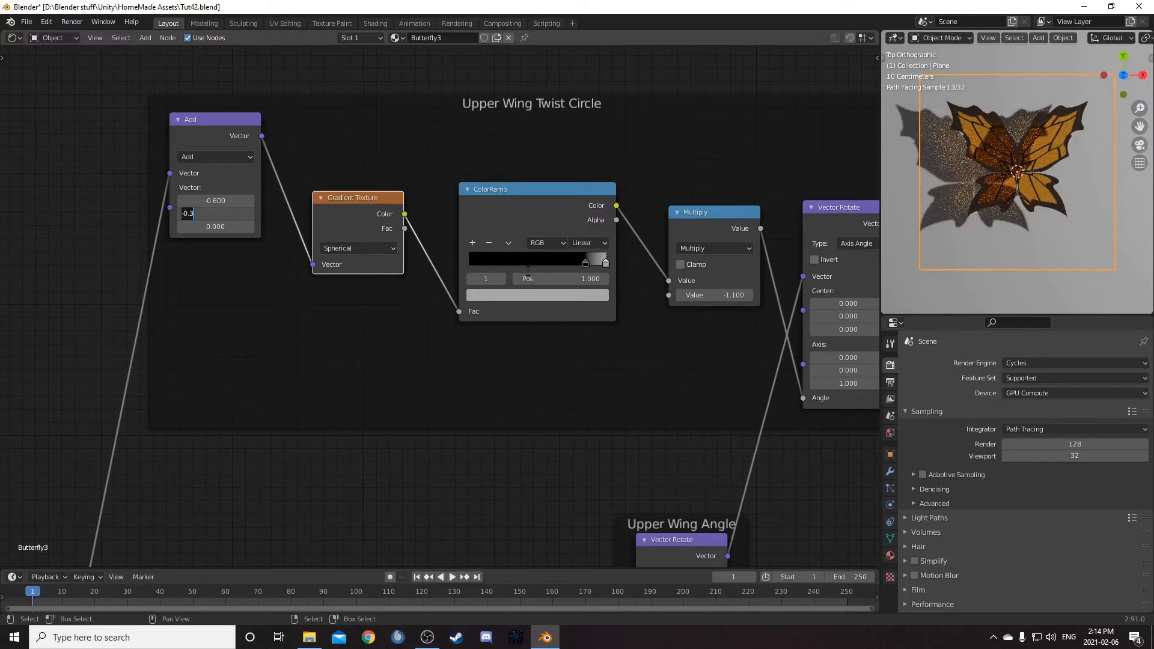
key("BackSpace")
type("-.4")
key("Return")
- Set the Upper Wing Twist Circle ColorRamp's black stop to position 0.65 and its end stop's colour to FFFFFF
left_click(518, 216)
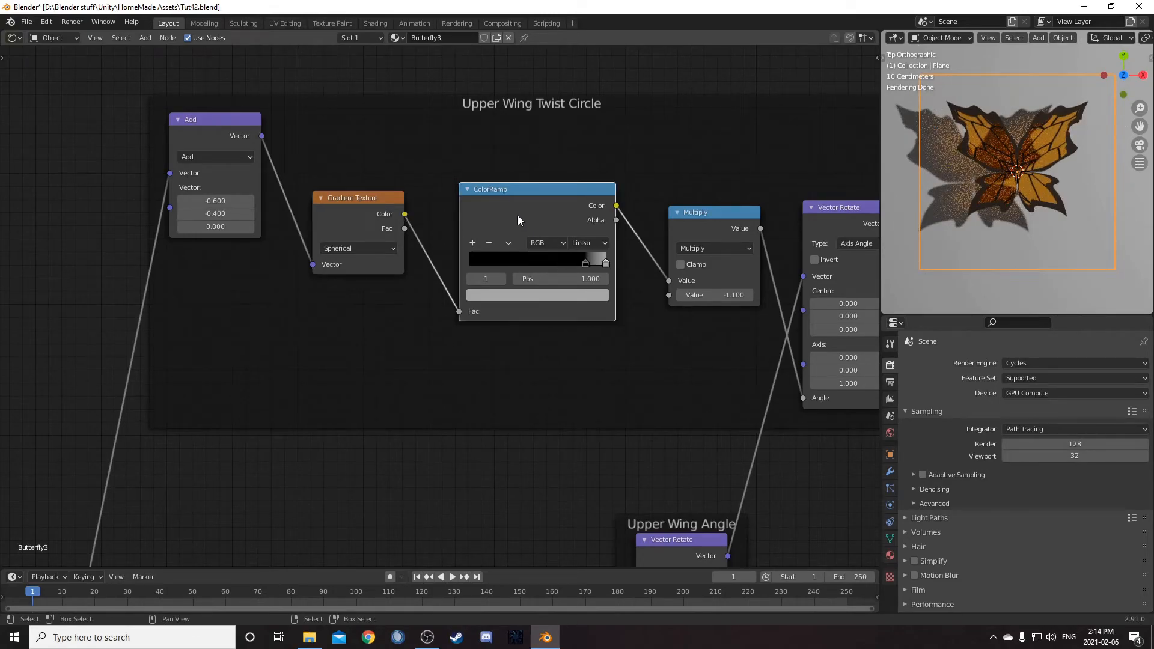
left_click(586, 263)
left_click(578, 277)
key("BackSpace")
key("BackSpace")
type("65")
key("Return")
left_click(606, 263)
left_click(586, 296)
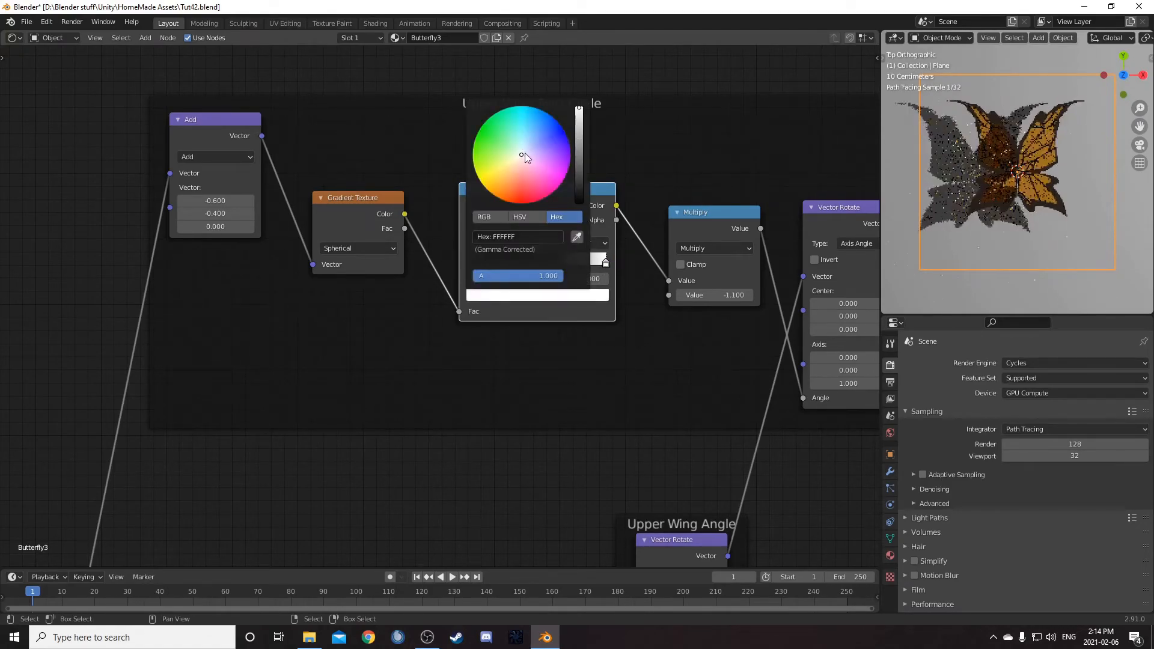
- Set the Multiply value in the Upper Wing Twist Circle frame to -0.4
left_click(707, 295)
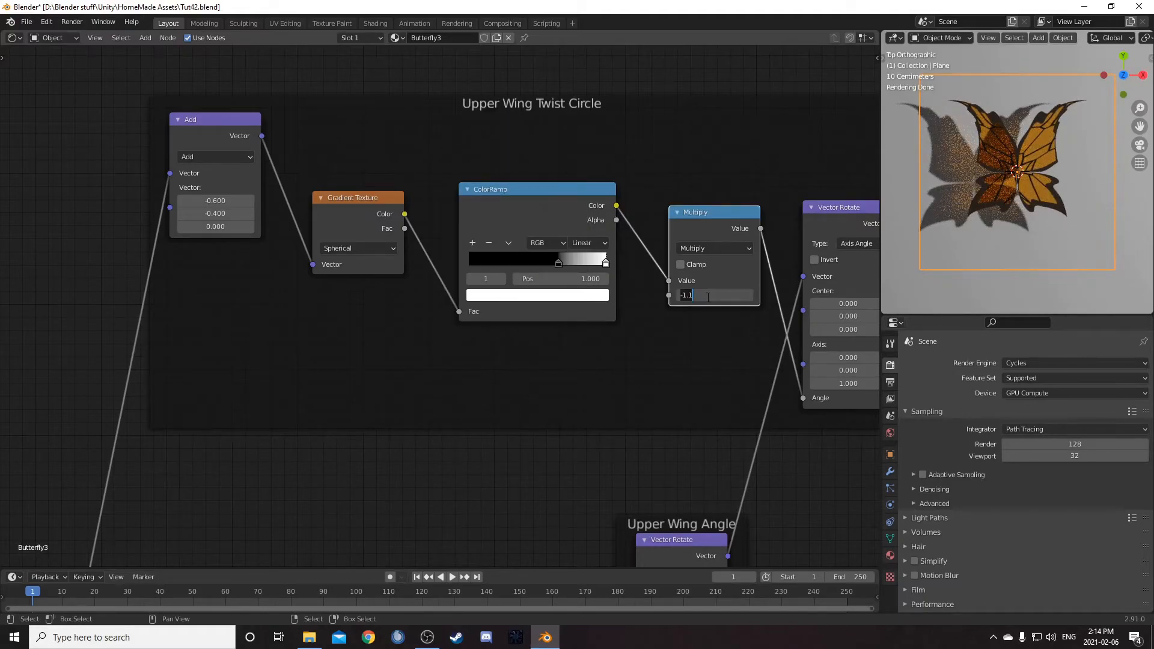
key("BackSpace")
key("Return")
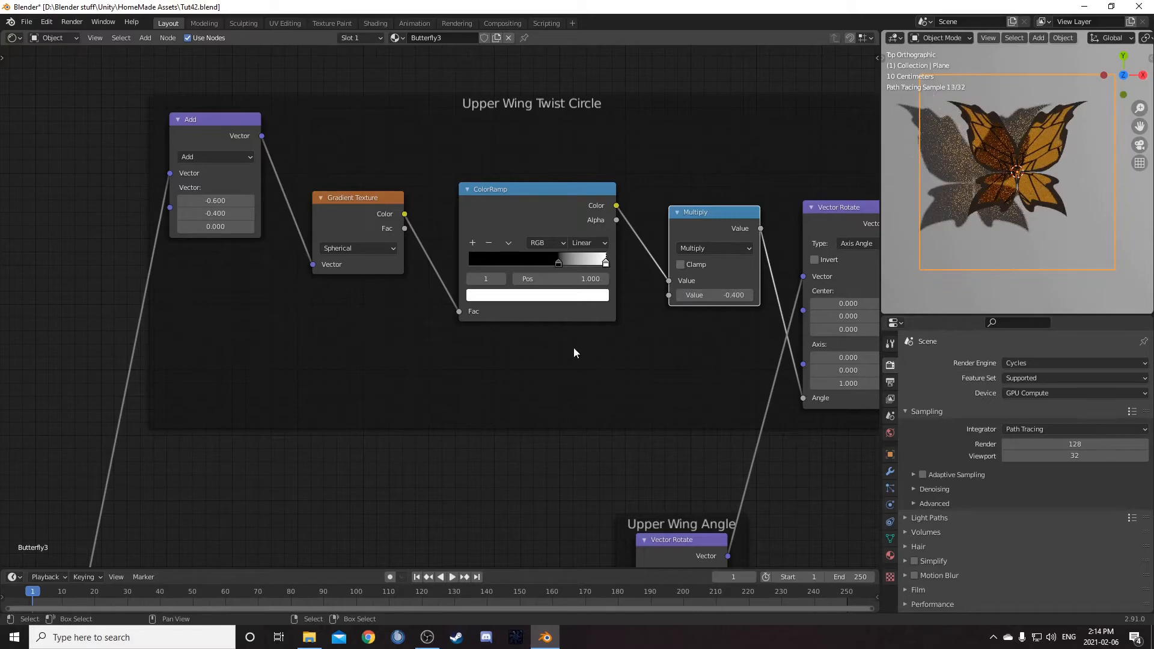
- Set the Add vector in the Lower Wing Twist Circle frame to X -0.4 and Y 0.1
scroll(574, 354, "down", 10)
middle_click_drag(547, 423, 560, 208)
middle_click_drag(496, 375, 520, 237)
middle_click_drag(487, 463, 476, 206)
middle_click_drag(454, 445, 475, 205)
middle_click_drag(511, 511, 477, 339)
scroll(495, 280, "up", 6)
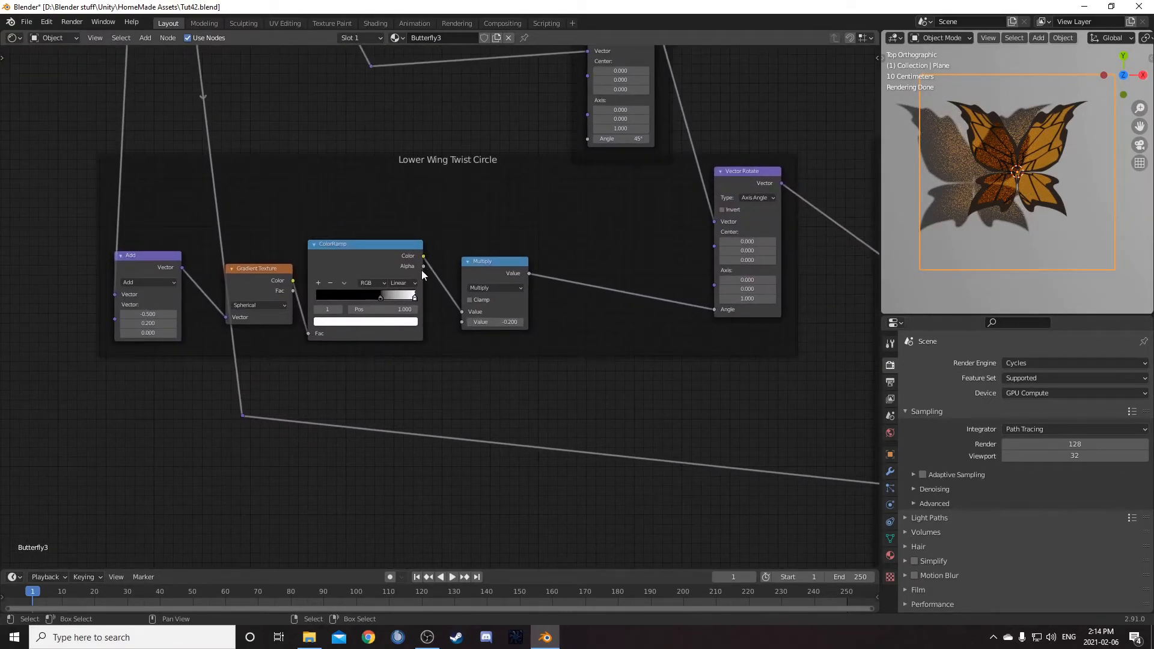
left_click(141, 315)
type("-0.4")
key("Tab")
type(".1")
key("Return")
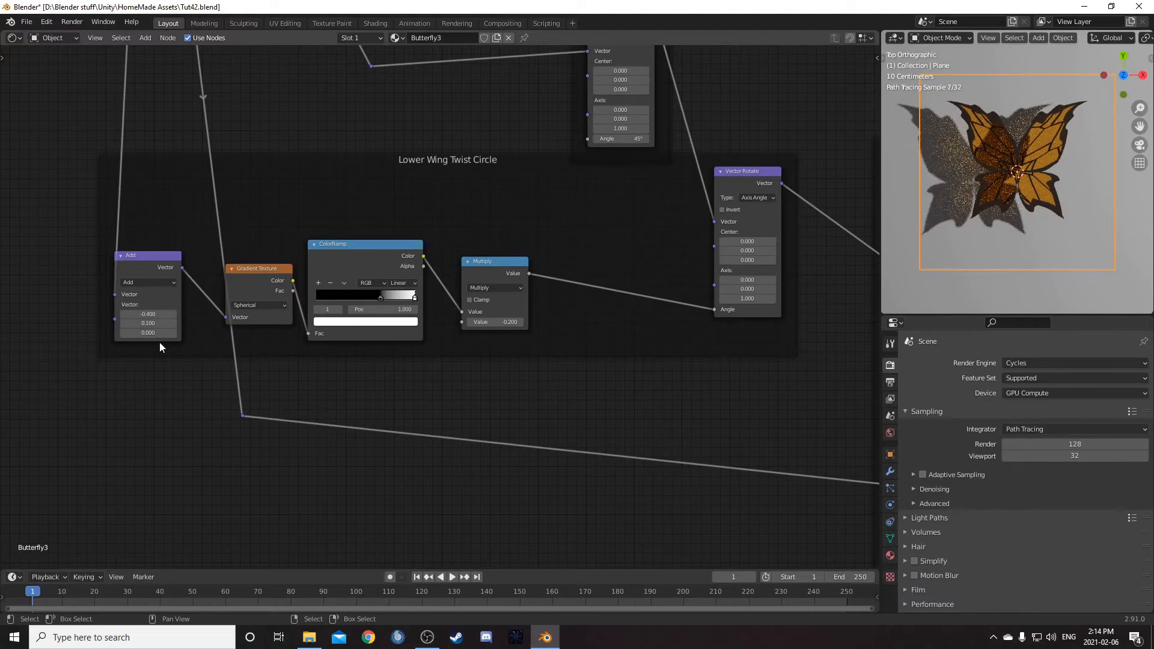
- Switch the Lower Wing Twist Circle's Gradient Texture to Quadratic sphere and adjust the frame's Multiply value
left_click(257, 302)
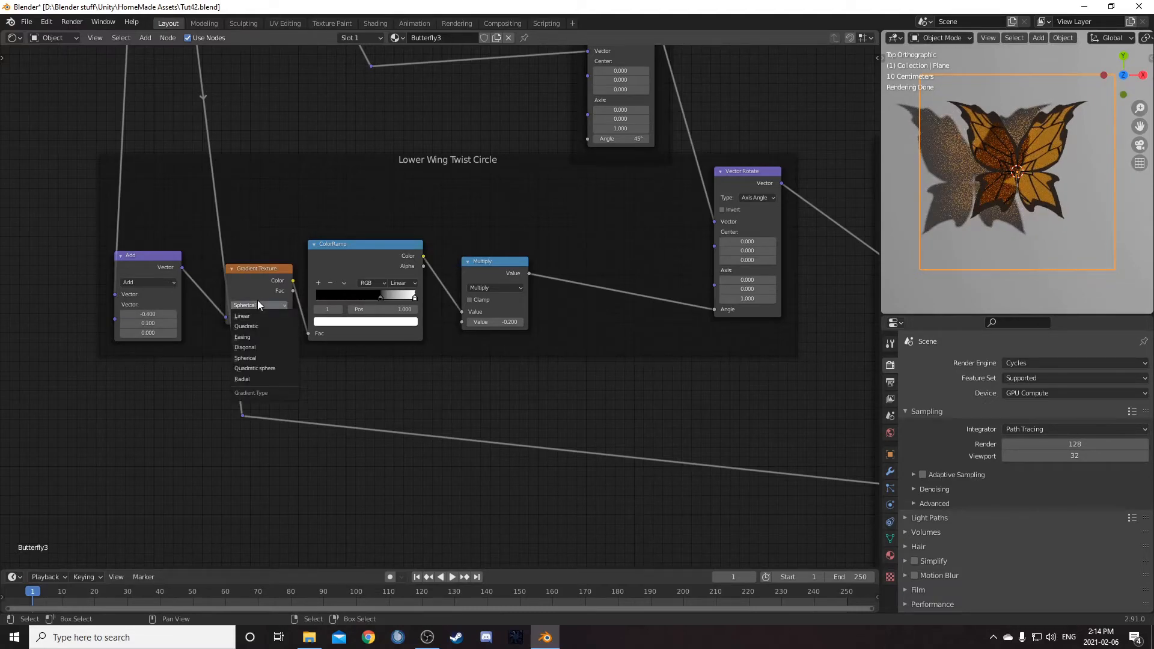
left_click(265, 369)
scroll(389, 379, "right", 3, "ctrl")
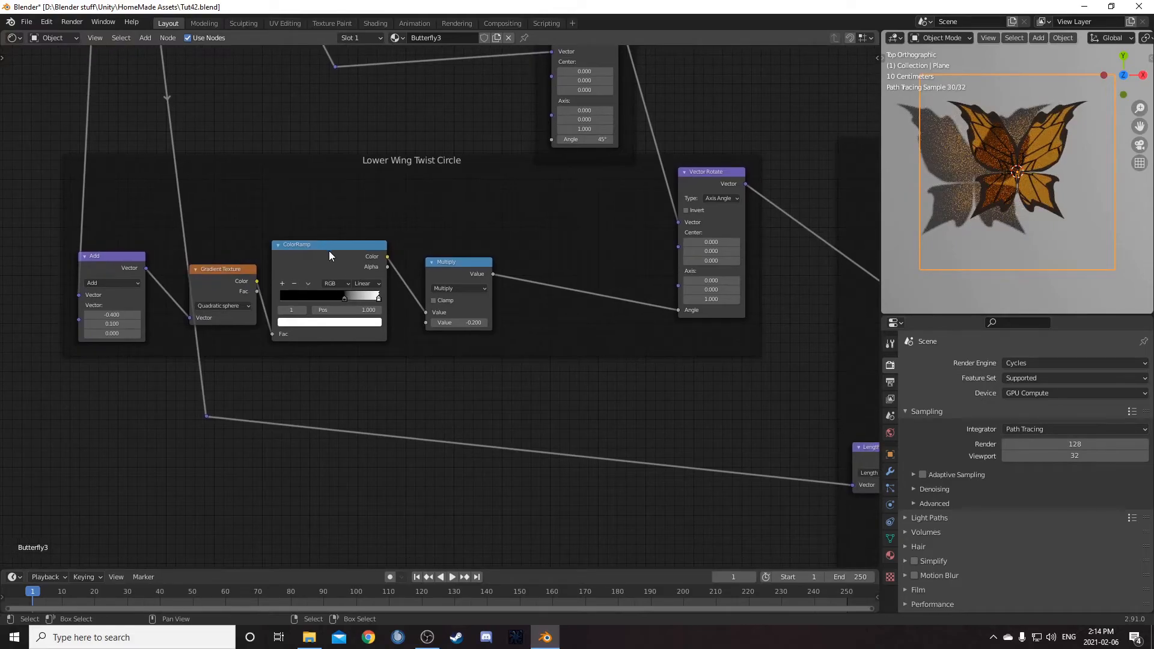
left_click(463, 328)
left_click_drag(461, 326, 455, 325)
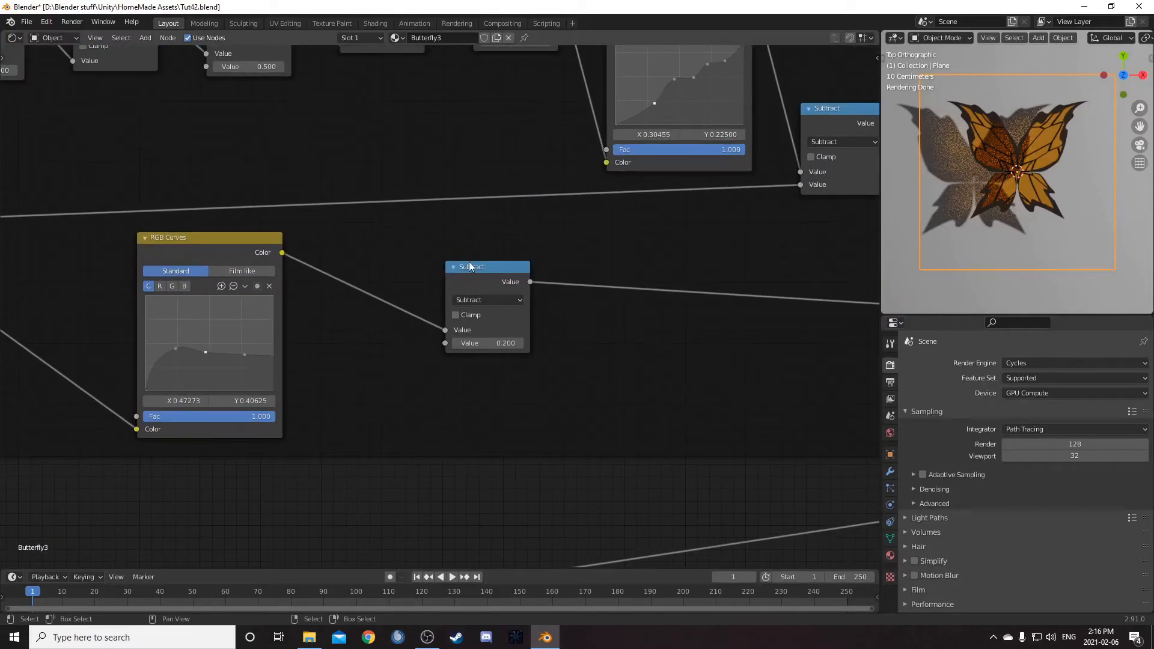
- Set the Subtract node after the lower RGB Curves in the Top wings frame to 0.4
scroll(473, 299, "down", 2)
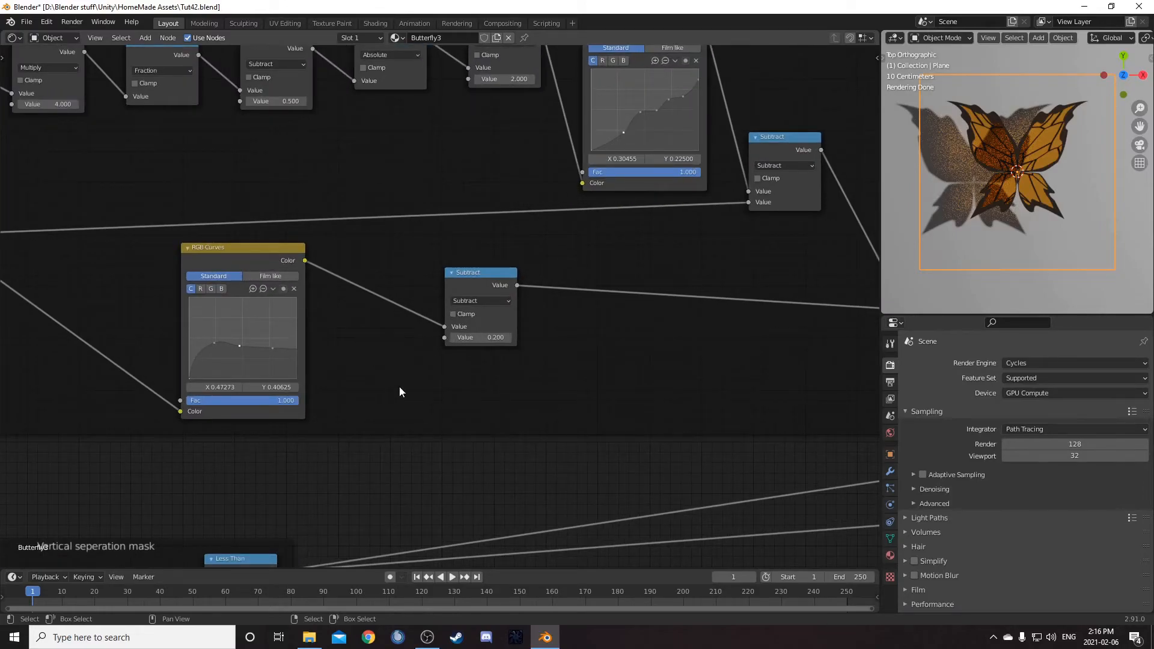
left_click_drag(489, 276, 489, 275)
left_click(490, 338)
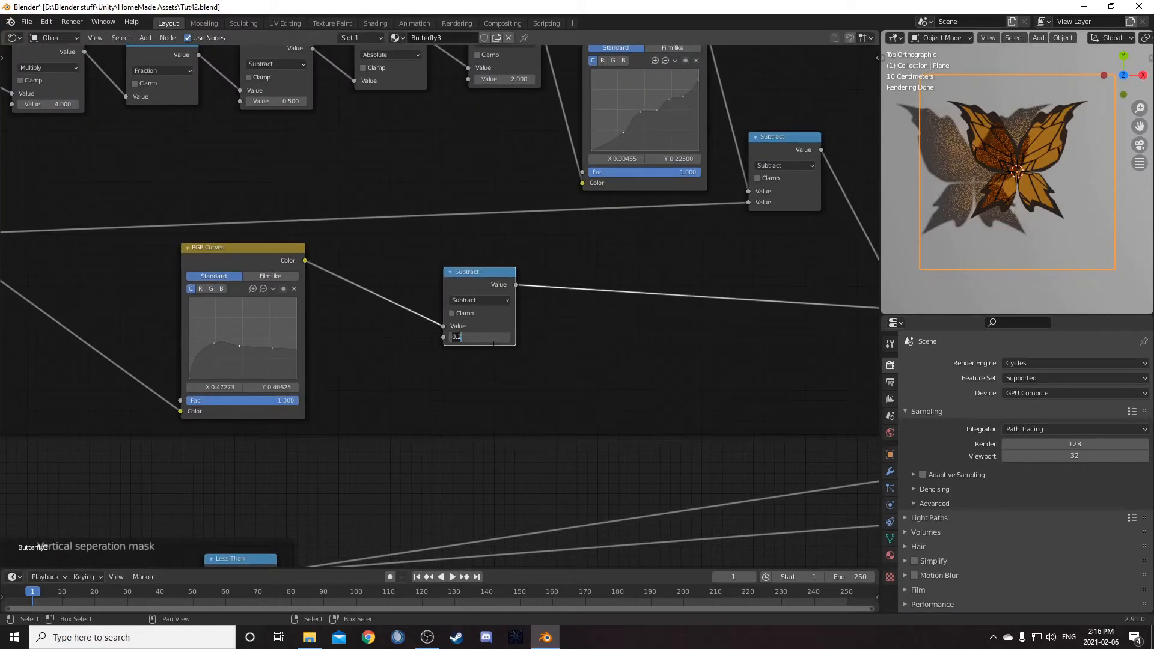
key("BackSpace")
type(".4")
key("Return")
- Set the Subtract node after the lower RGB Curves in the Bottom wings frame to 0.5
scroll(542, 302, "down", 3)
middle_click_drag(518, 387, 513, 303)
scroll(547, 466, "up", 2)
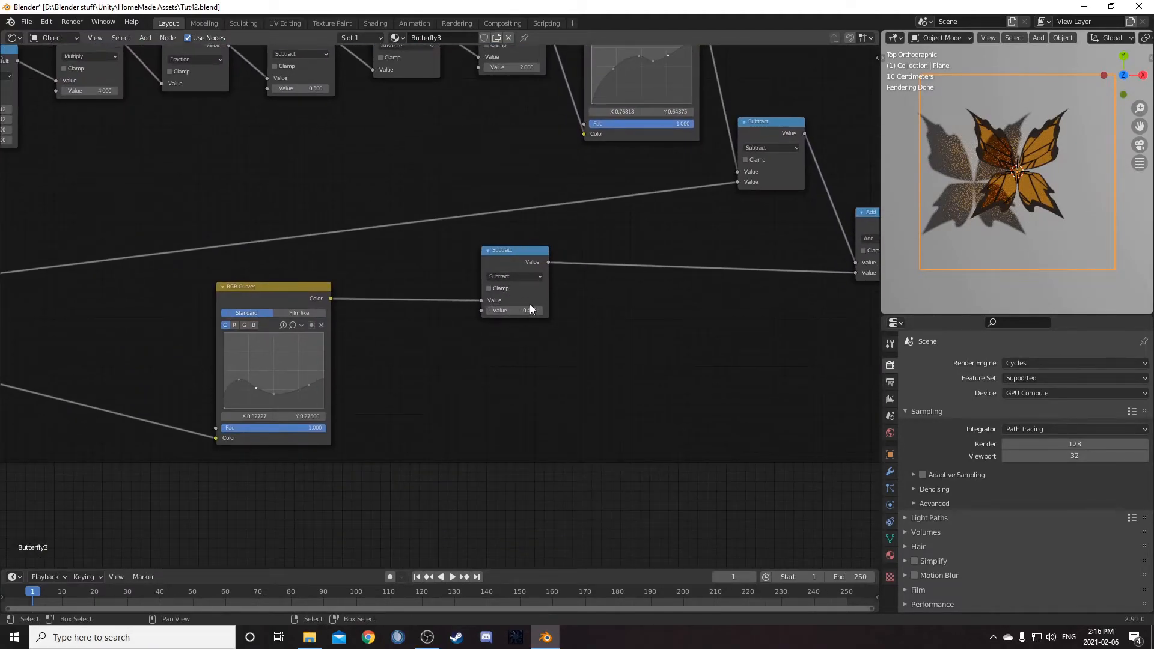
left_click(518, 311)
type(".5")
key("Return")
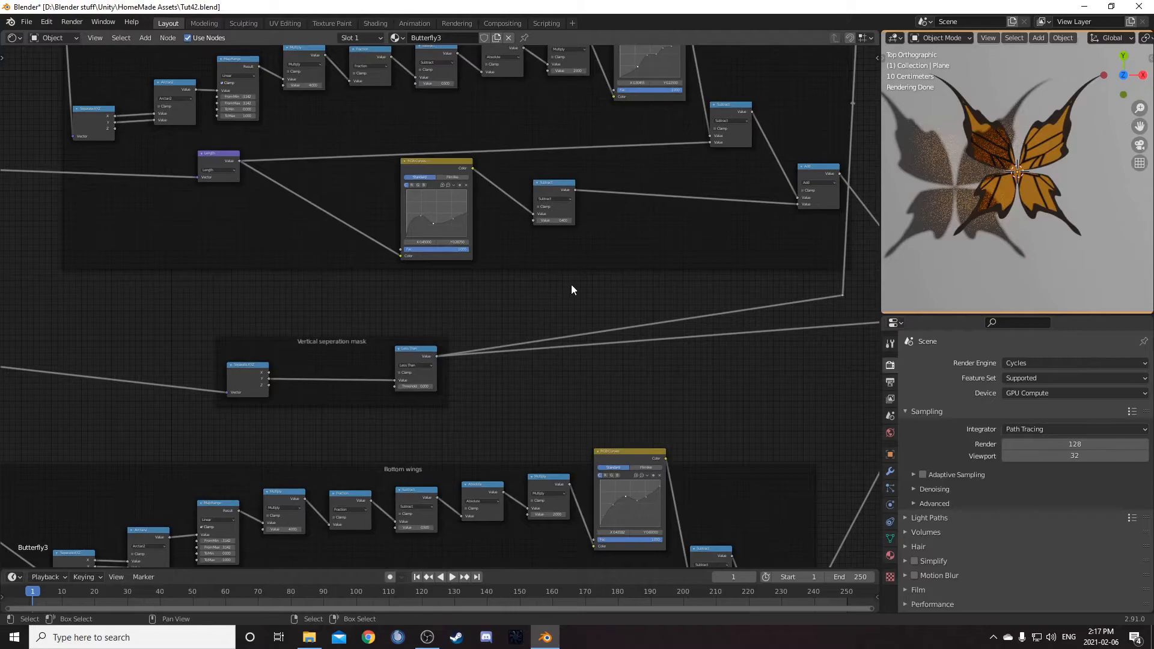
- Examine the shapes of the RGB Curves in the Top wings and Bottom wings frames of the Butterfly3 material
scroll(551, 291, "up", 4)
middle_click_drag(551, 290, 672, 398)
scroll(514, 462, "up", 4)
scroll(611, 439, "up", 4)
middle_click_drag(659, 448, 652, 439)
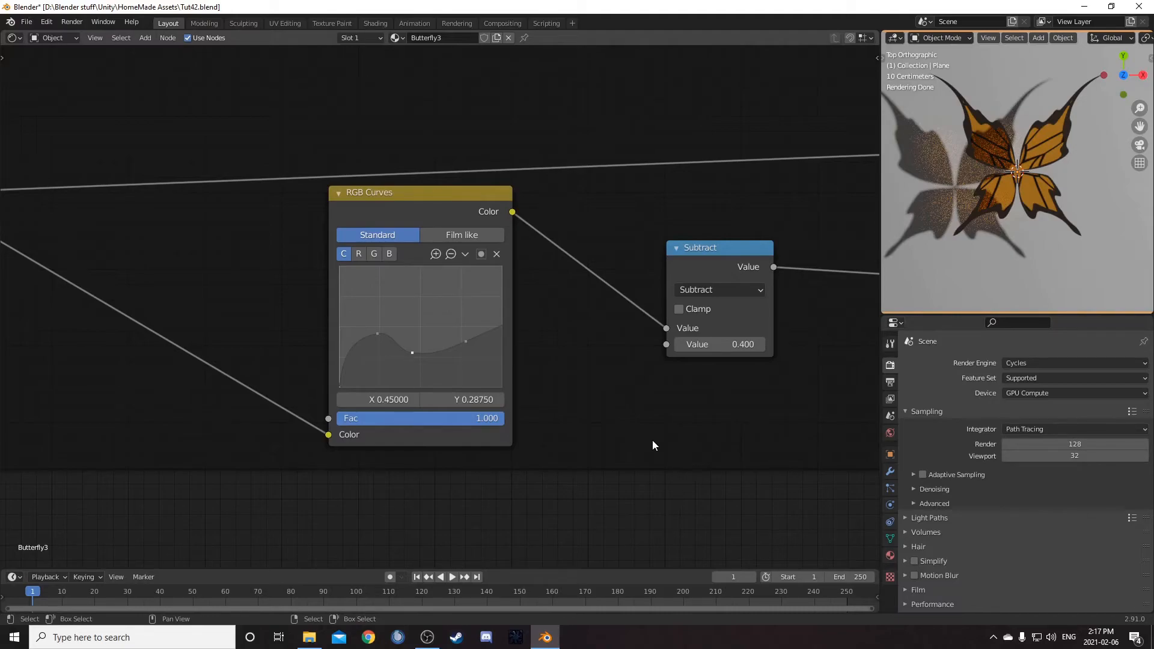
scroll(651, 440, "down", 5)
middle_click_drag(737, 279, 445, 552)
scroll(492, 518, "up", 3)
scroll(492, 521, "up", 1)
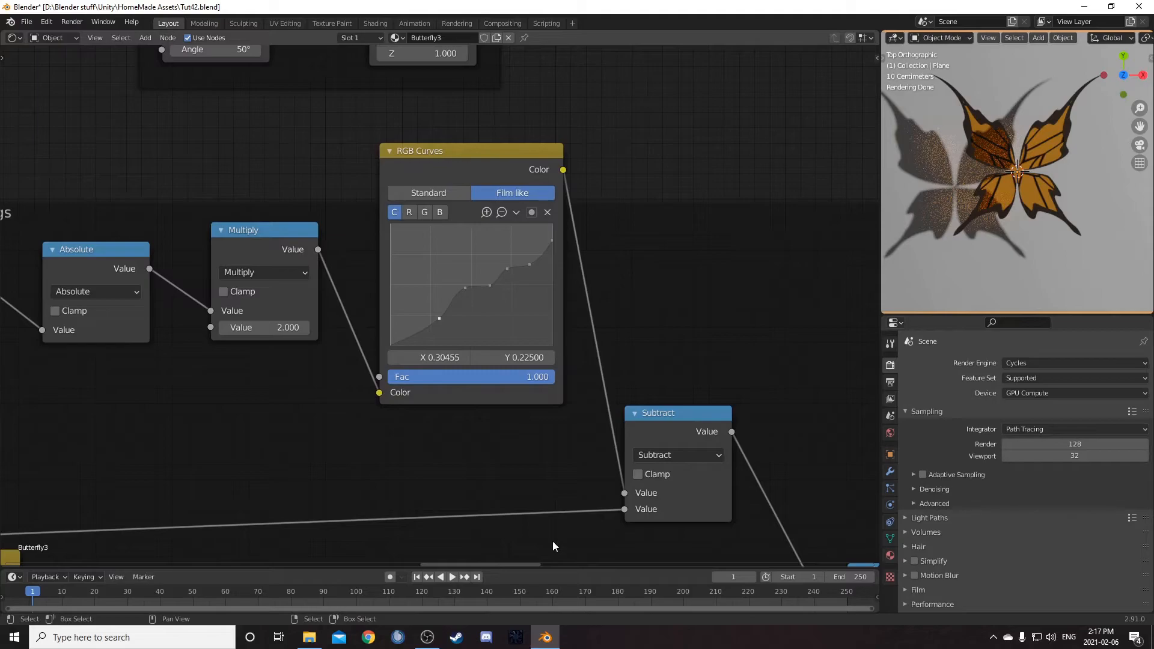
scroll(555, 539, "down", 9)
middle_click_drag(307, 551, 635, 271)
scroll(611, 300, "up", 3)
middle_click_drag(631, 417, 580, 494)
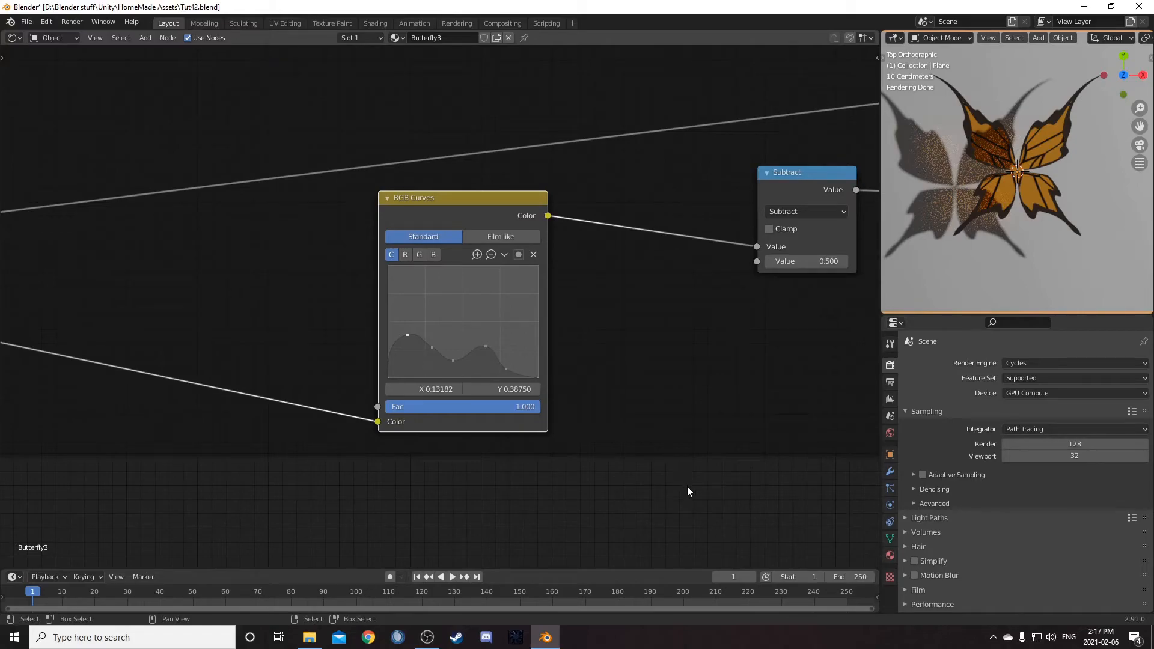
scroll(733, 404, "down", 5)
middle_click_drag(720, 384, 417, 117)
scroll(694, 282, "up", 4)
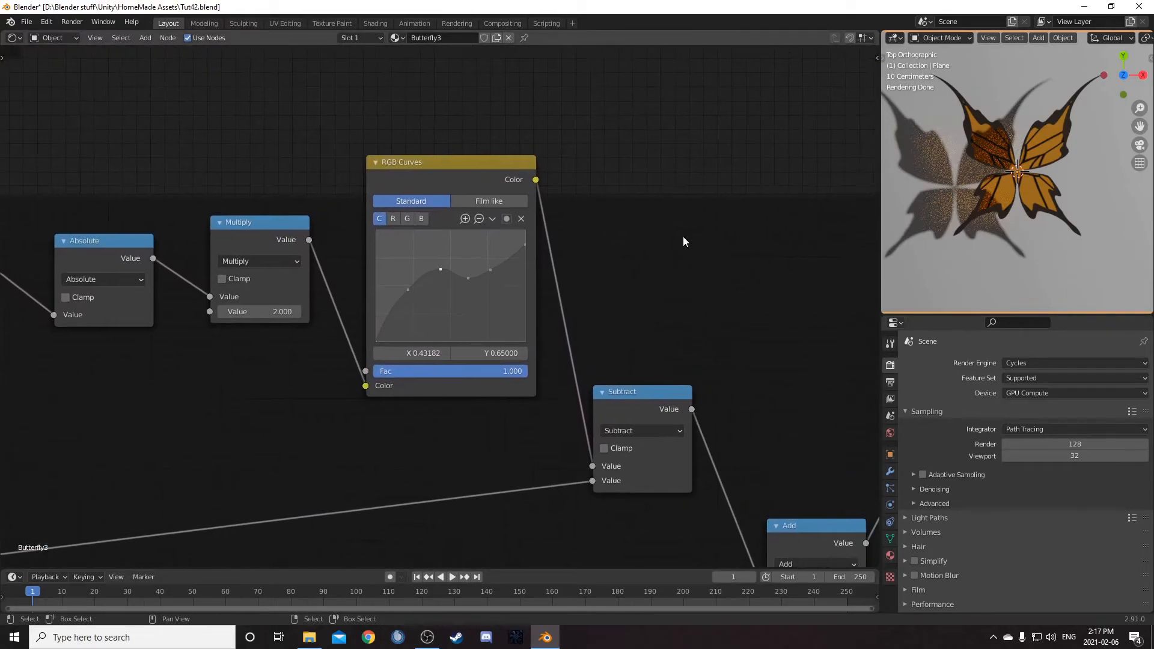
- Set the Glass BSDF colour in the Cell Material frame of Butterfly3 to hex FBFF39
scroll(714, 226, "down", 3)
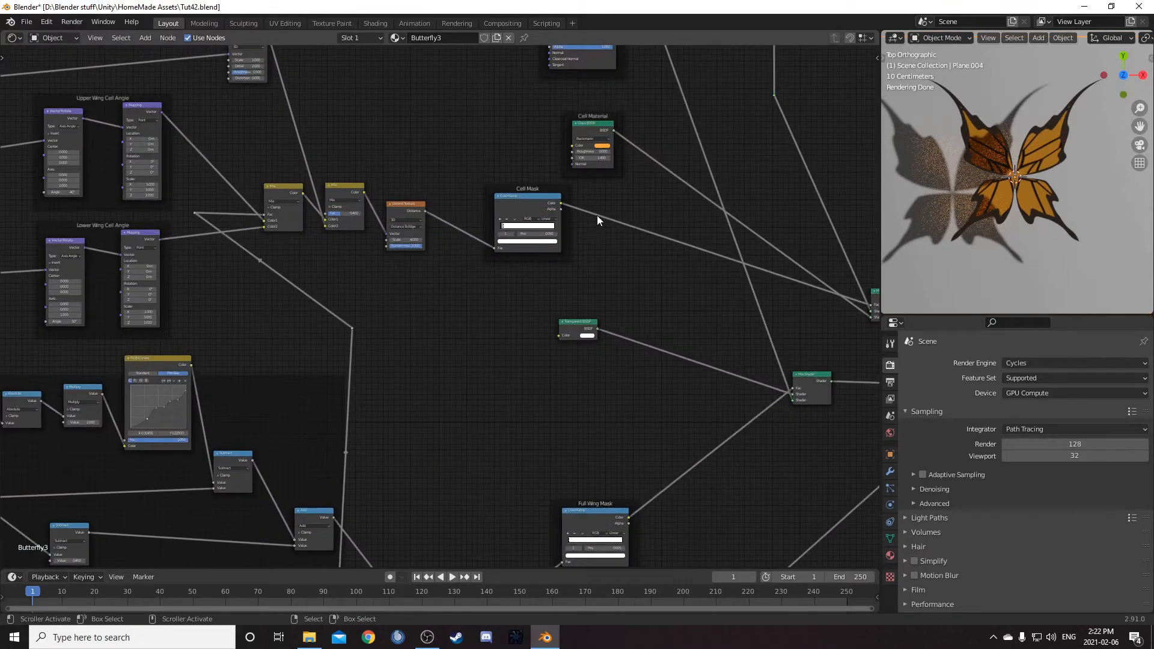
middle_click_drag(597, 215, 503, 329)
scroll(503, 328, "up", 4)
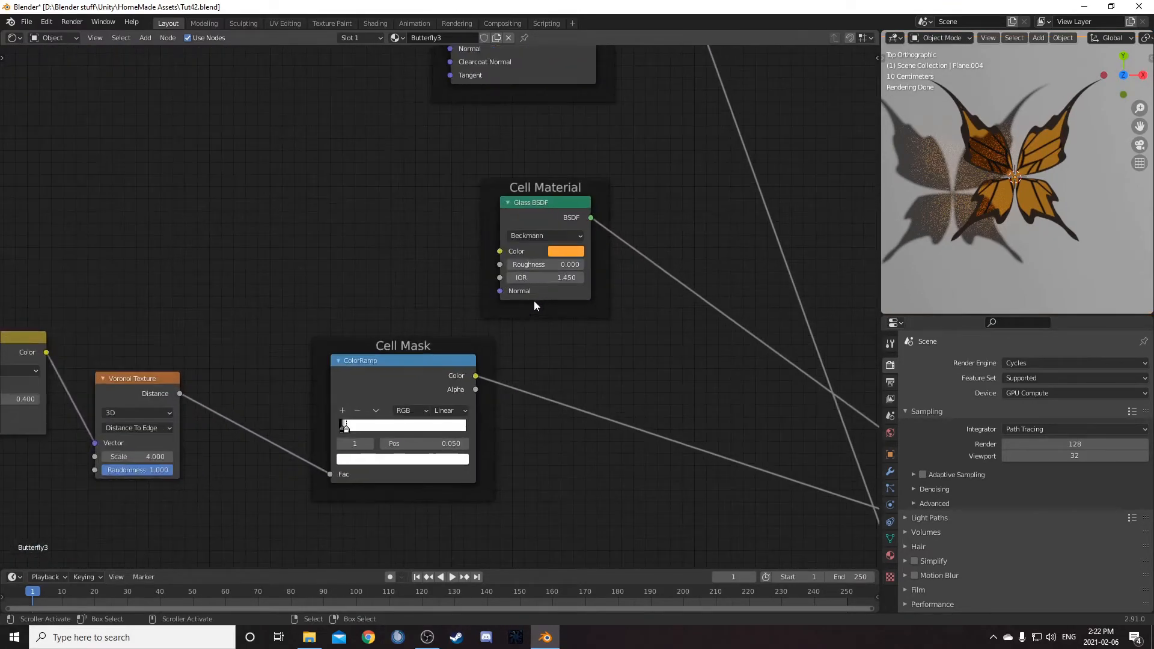
left_click(572, 252)
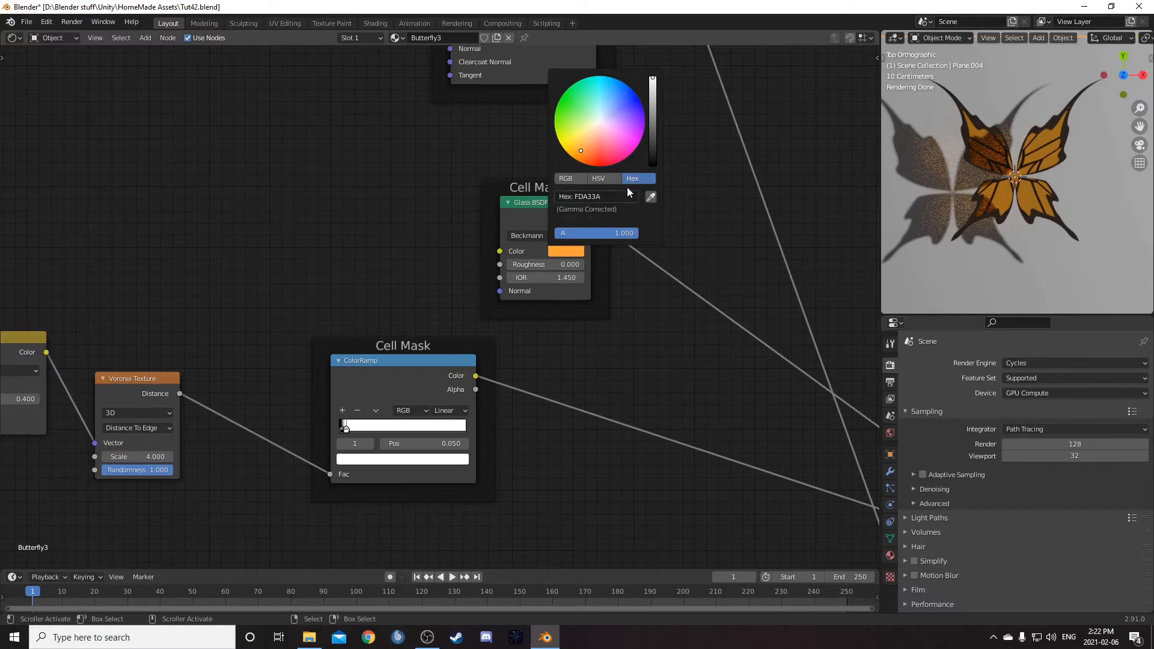
left_click(609, 196)
type("fbff39")
key("Return")
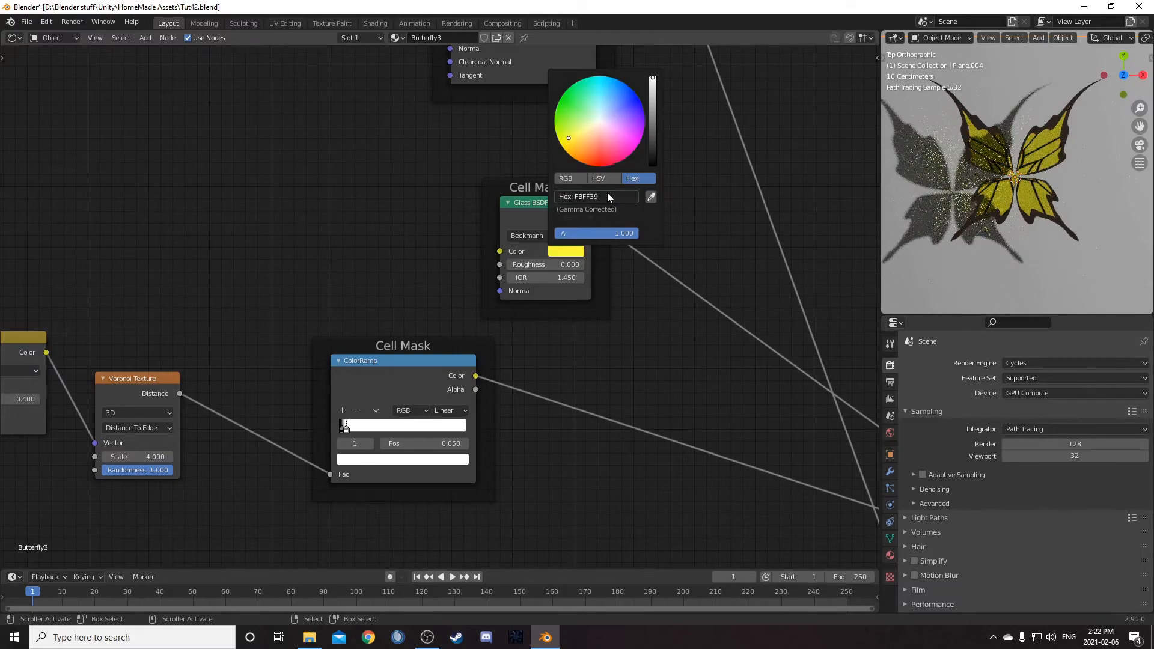
scroll(1076, 192, "down", 3)
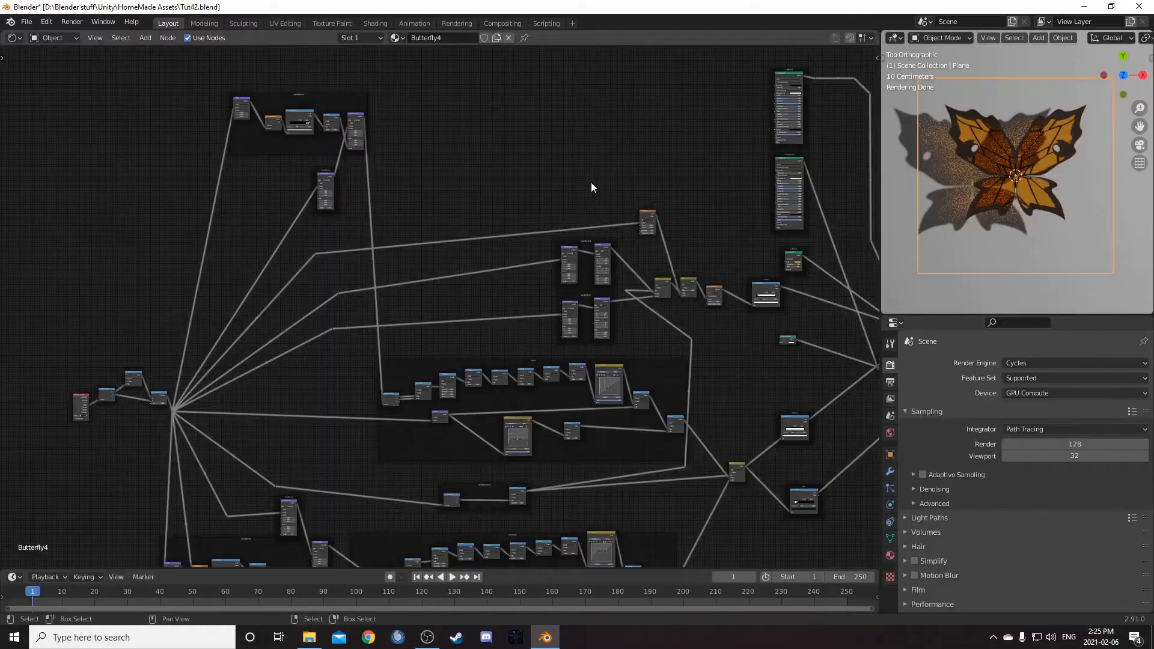
- Set the Add node's vector in Butterfly4's Upper Wing Twist Circle frame to X -0.6 and Y -0.4
scroll(590, 183, "up", 6)
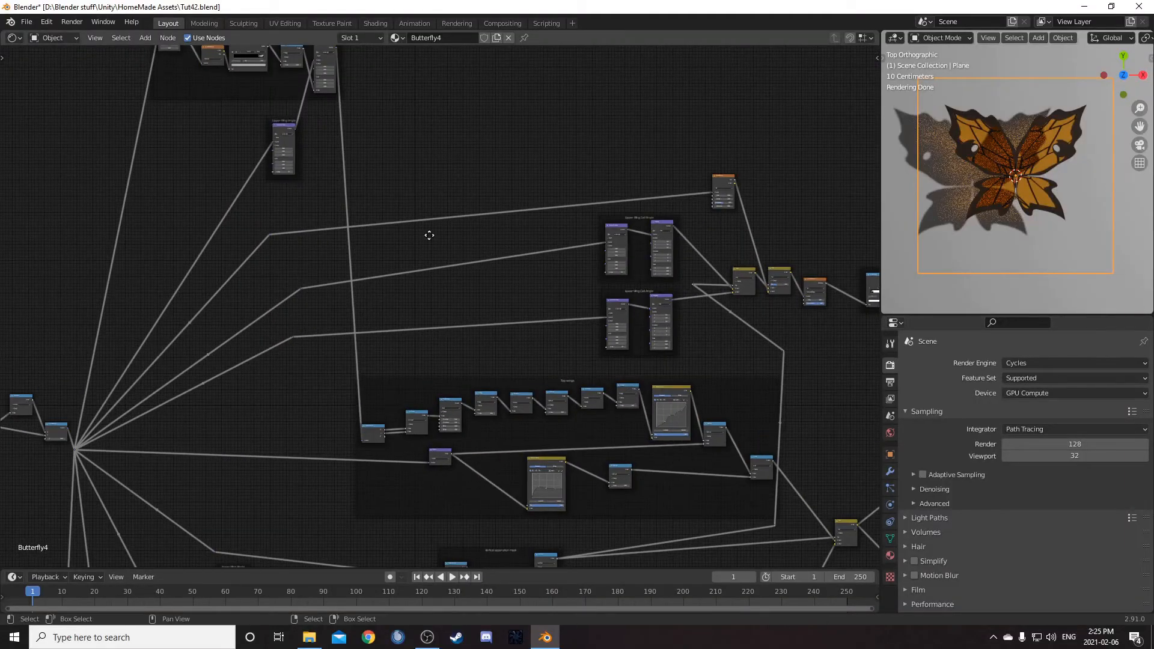
middle_click_drag(461, 394, 485, 372)
scroll(427, 348, "up", 2)
middle_click_drag(427, 348, 513, 420)
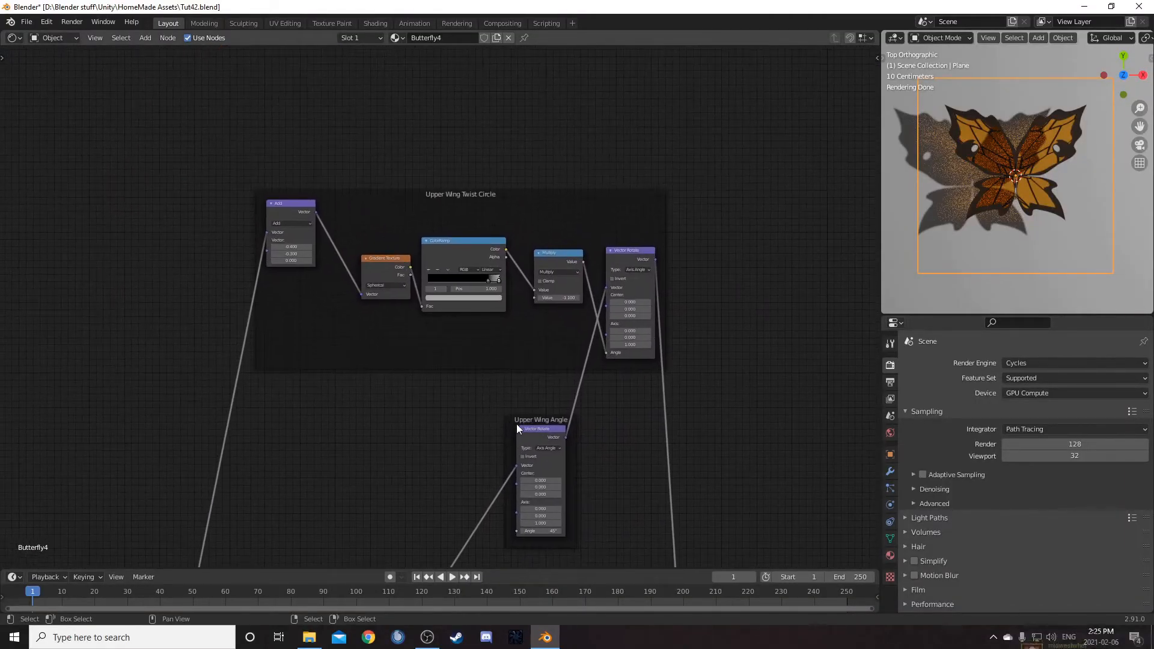
scroll(297, 304, "up", 2)
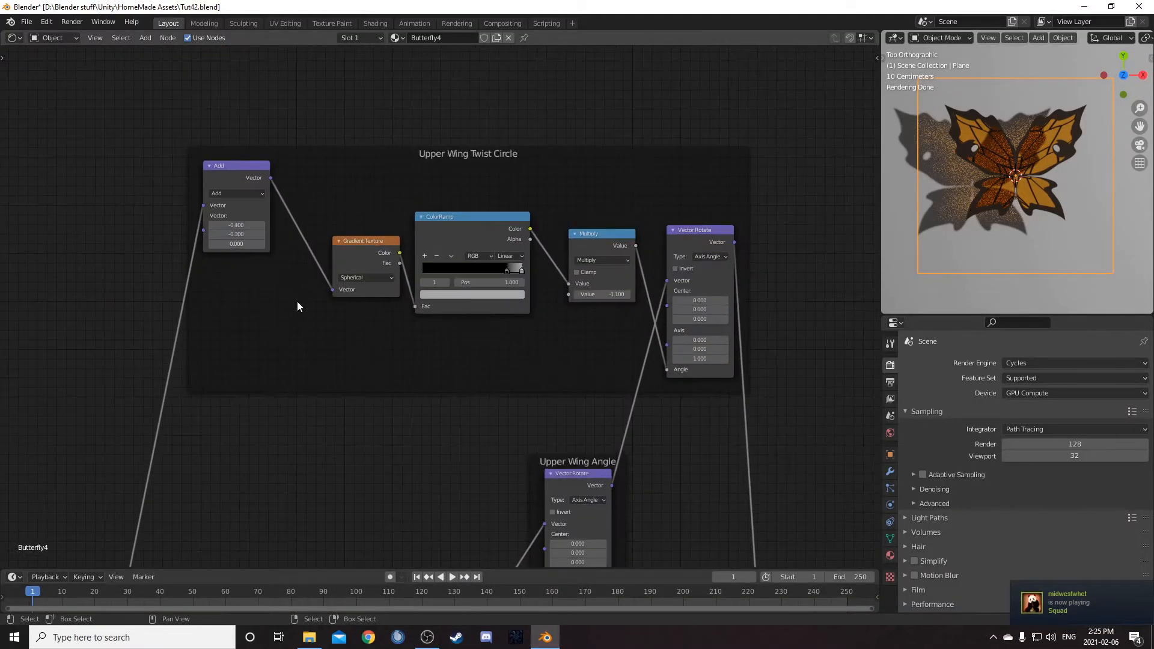
middle_click_drag(297, 304, 324, 338)
left_click(266, 259)
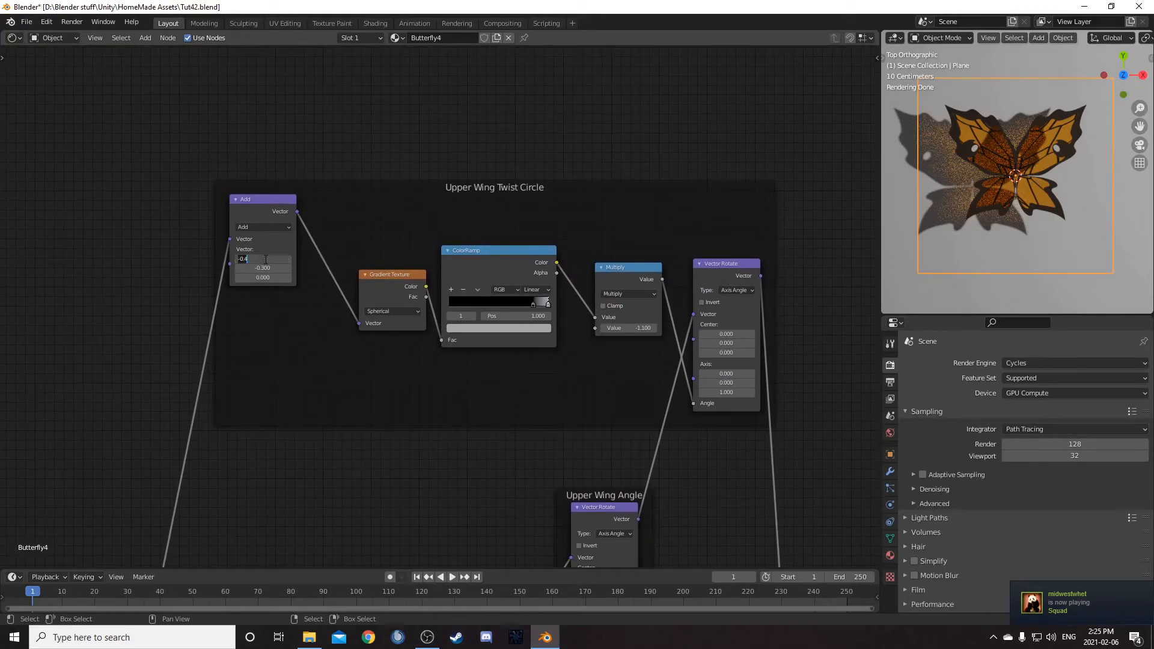
type("-0.6")
key("Tab")
key("BackSpace")
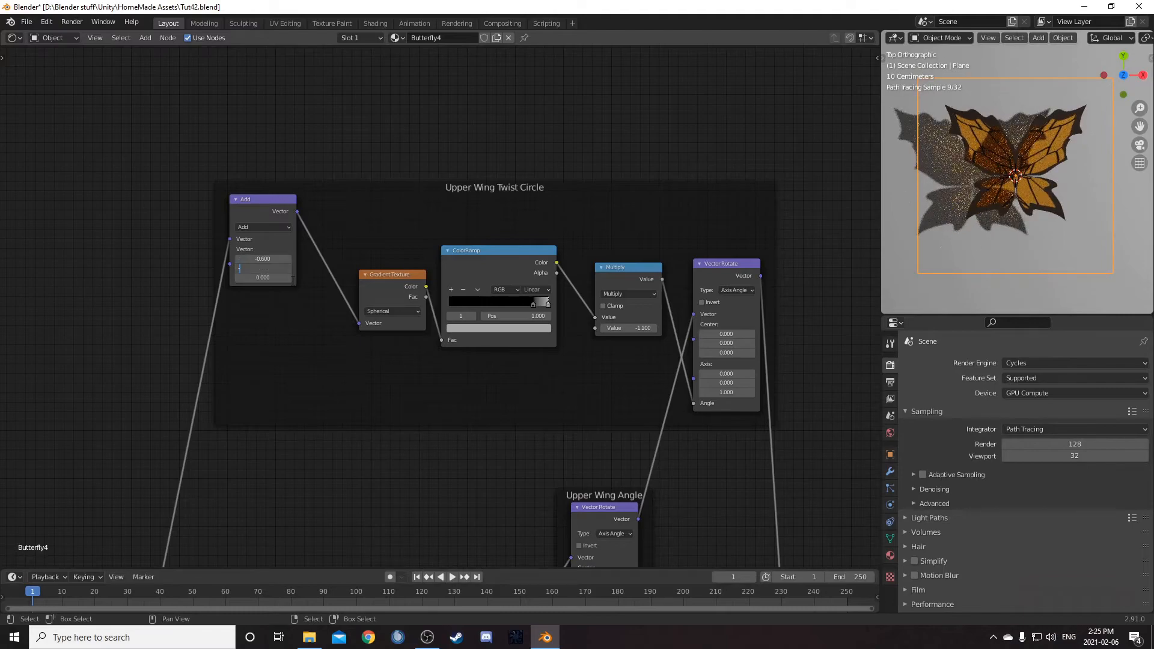
type("-0.4")
key("Return")
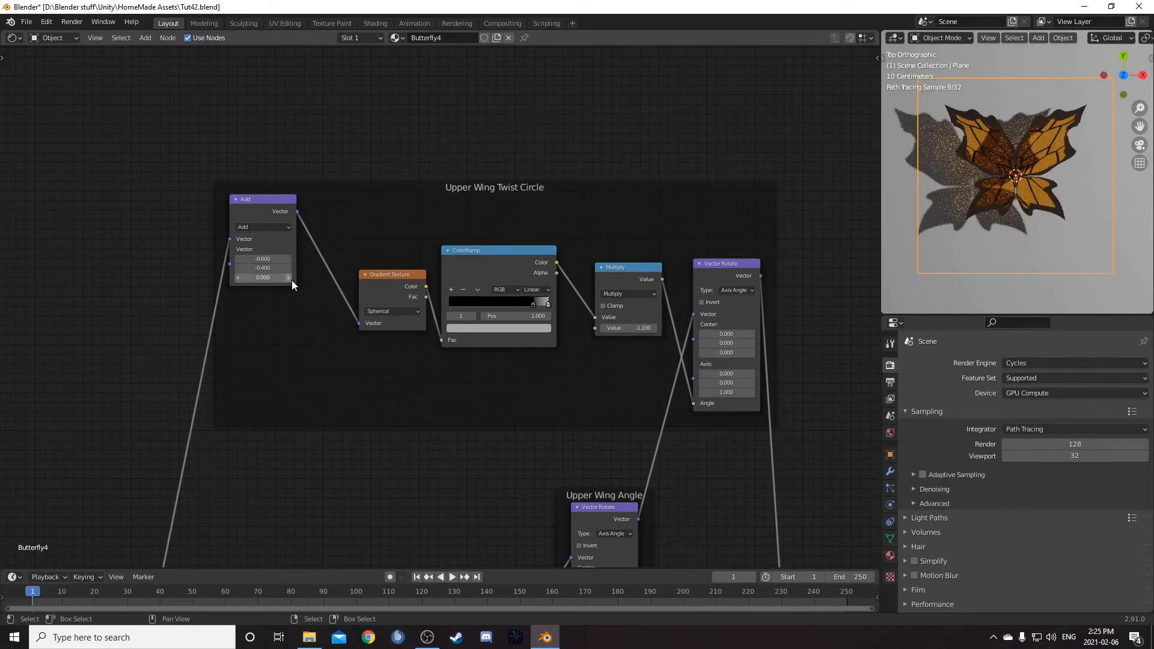
- Change the Gradient Texture in the Upper Wing Twist Circle frame to Quadratic sphere
left_click(380, 310)
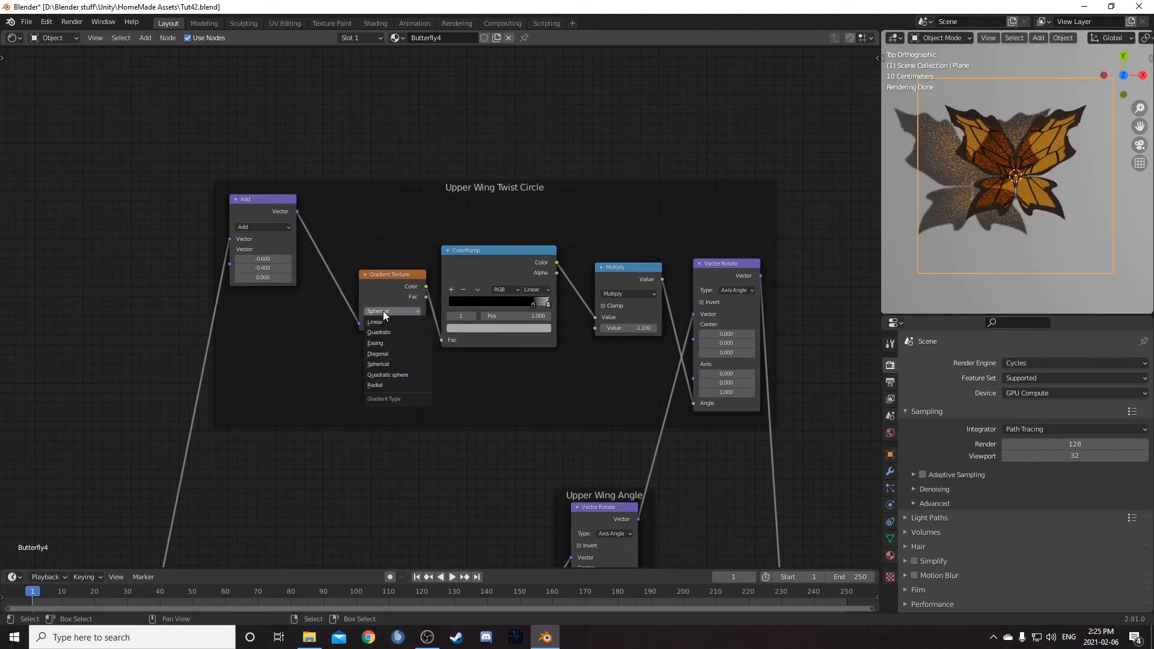
left_click(382, 380)
middle_click_drag(475, 393, 398, 379)
scroll(389, 262, "up", 2)
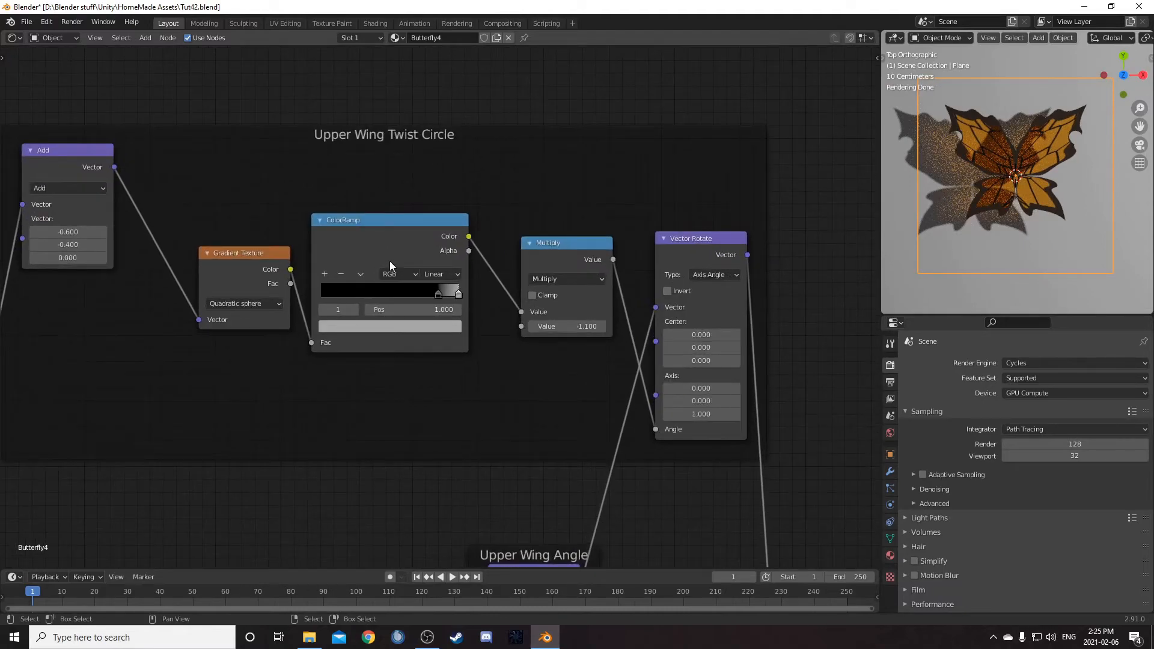
- Move the black stop of the Upper Wing Twist Circle ColorRamp to 0.8 and make its last stop white
left_click(438, 294)
left_click(431, 309)
type("0.85")
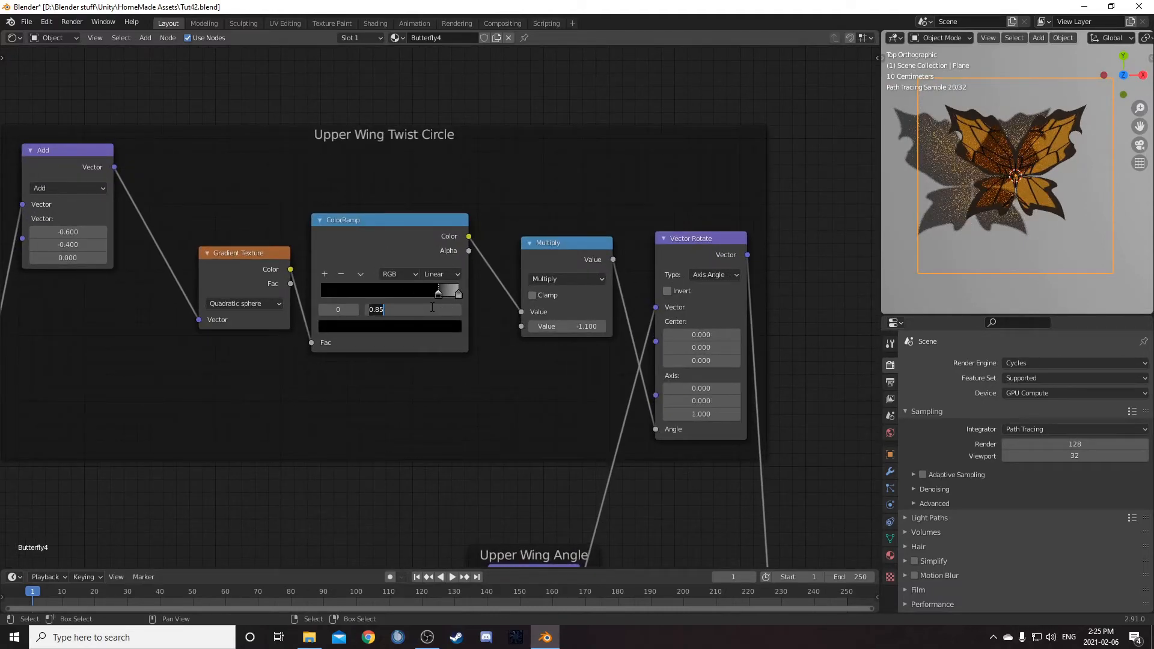
key("BackSpace")
key("Return")
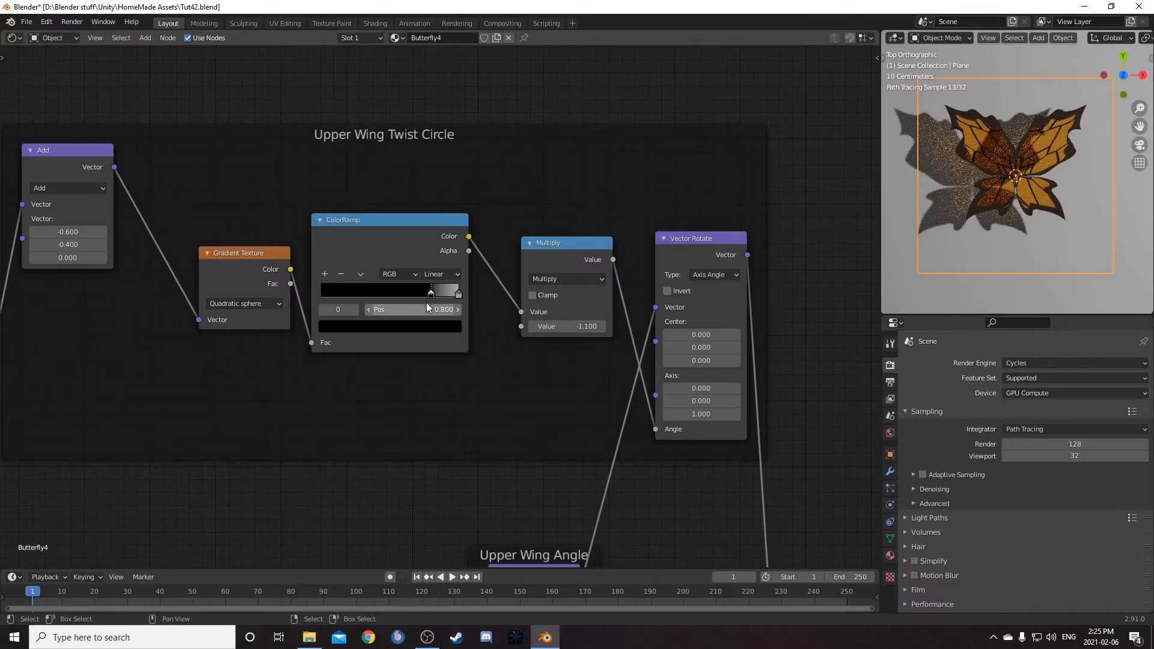
left_click(459, 294)
left_click(435, 330)
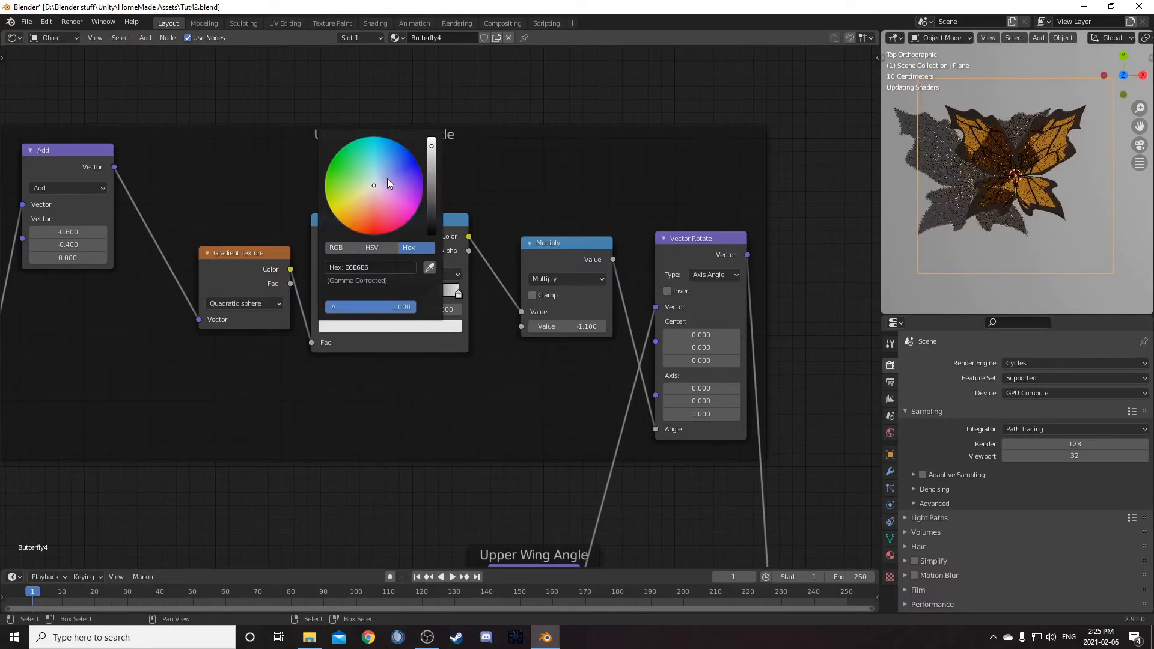
- Change the multiplier value of the Multiply node in the Upper Wing Twist Circle frame
middle_click_drag(481, 401, 389, 395)
left_click(461, 321)
key("BackSpace")
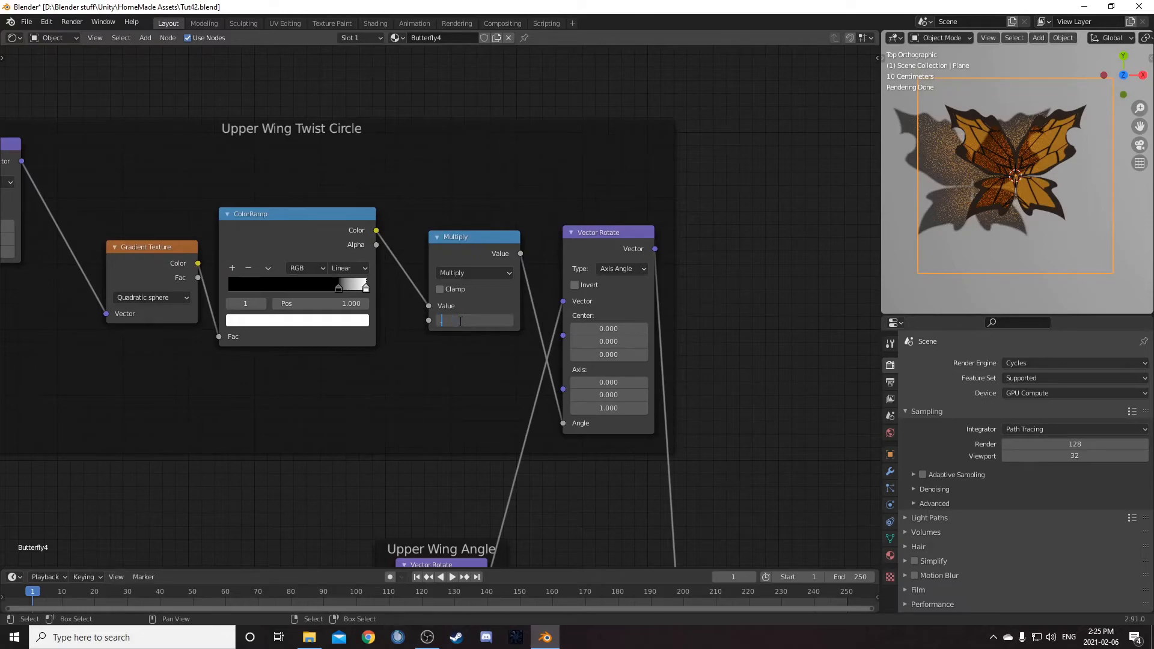
key("Return")
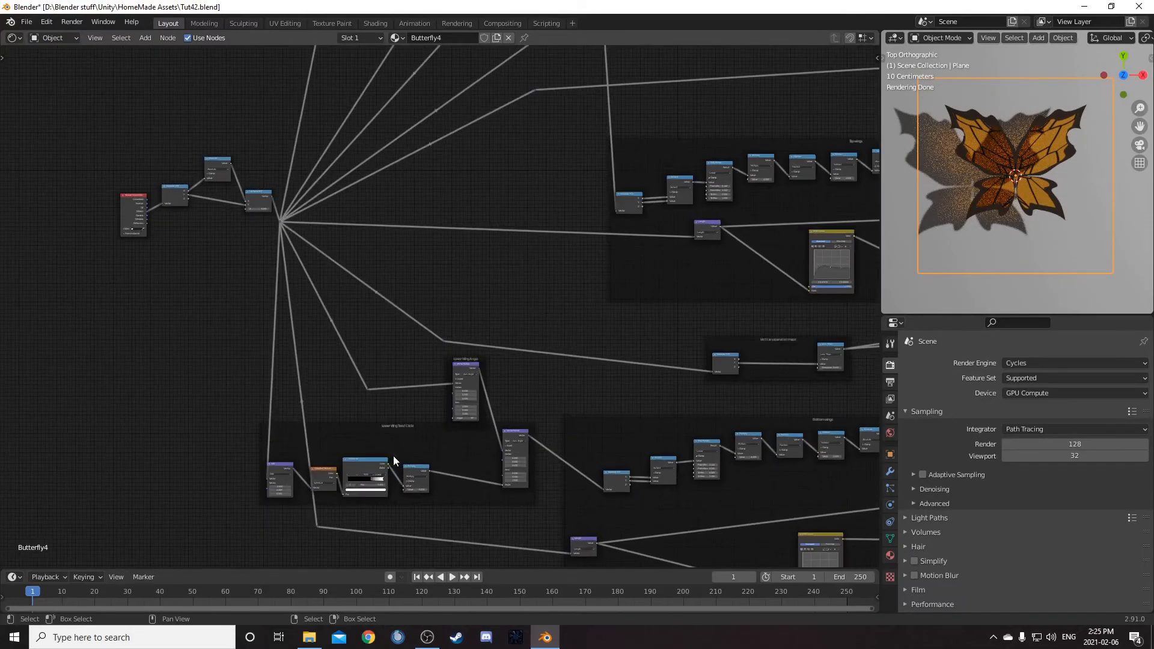
- Set the ColorRamp stops in the Lower Wing Twist Circle frame to 0.7 for black and 0.8 for white
scroll(375, 329, "up", 9)
middle_click_drag(393, 455, 612, 326)
scroll(612, 326, "up", 4)
scroll(574, 339, "up", 1)
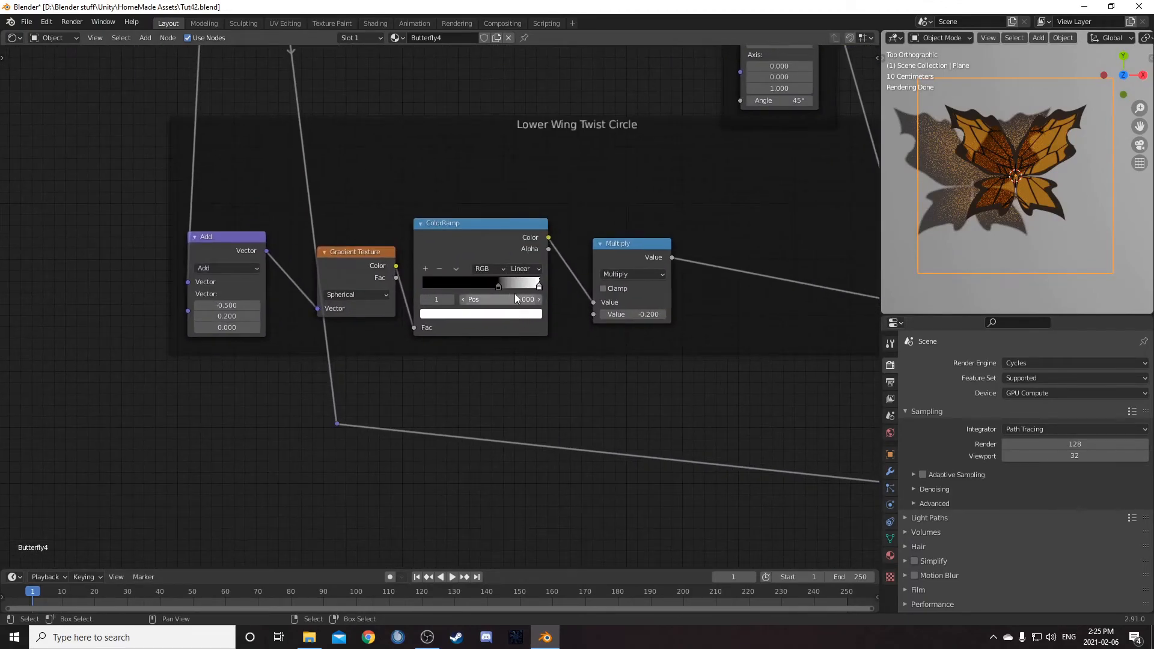
scroll(532, 346, "up", 3)
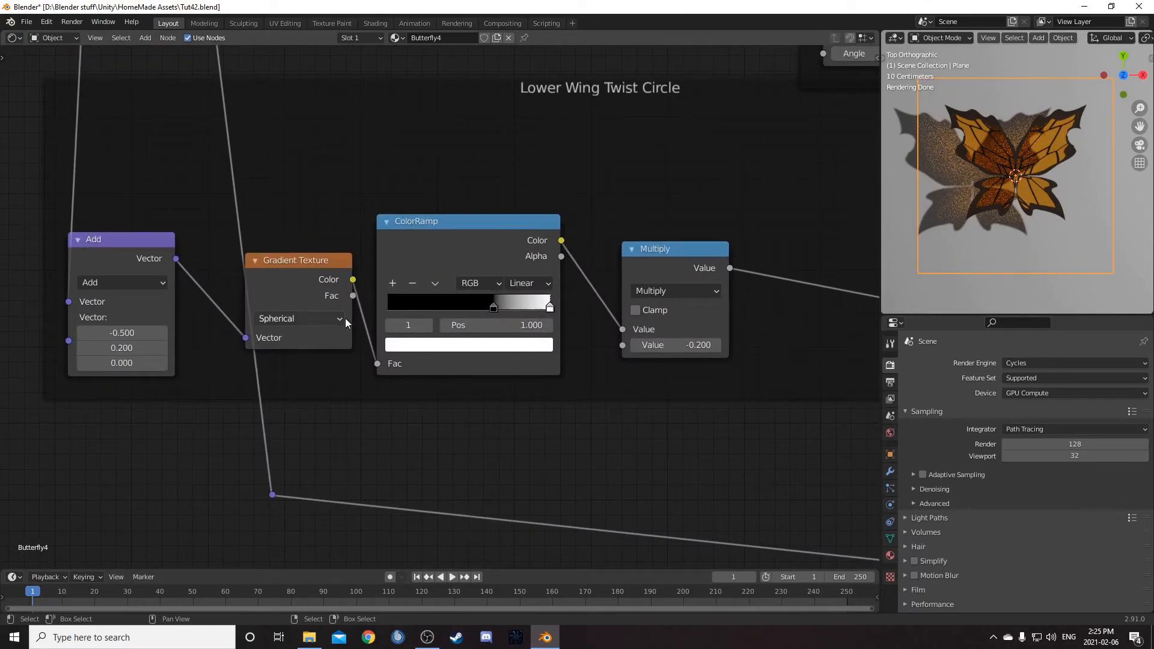
left_click(494, 313)
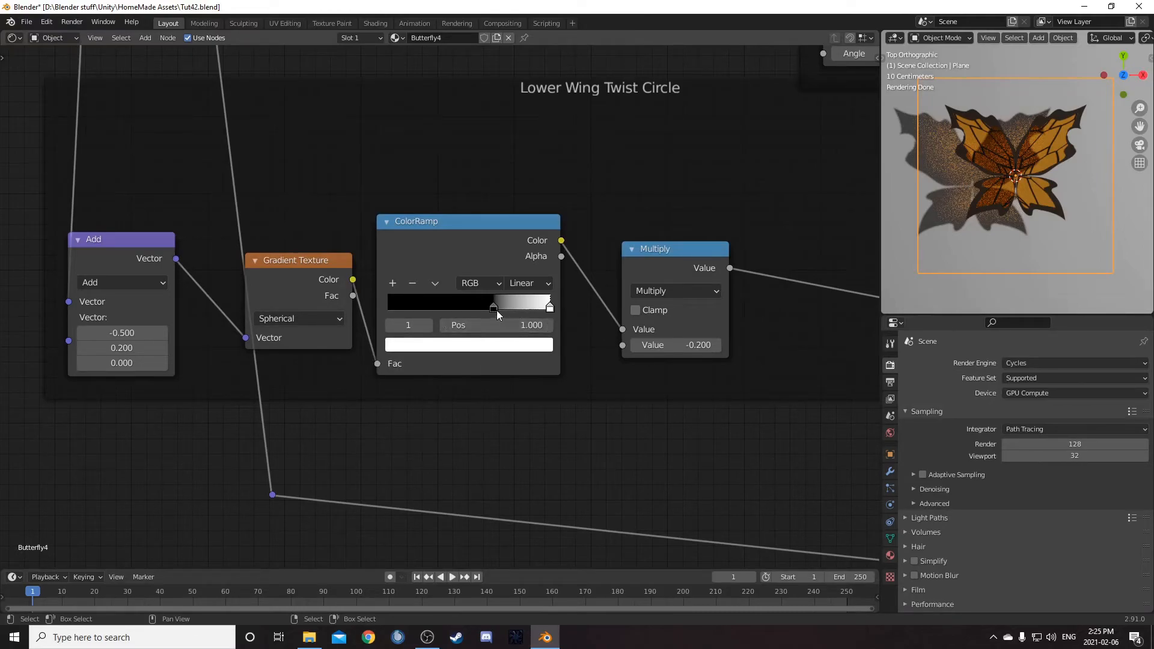
left_click(505, 325)
type("0.7")
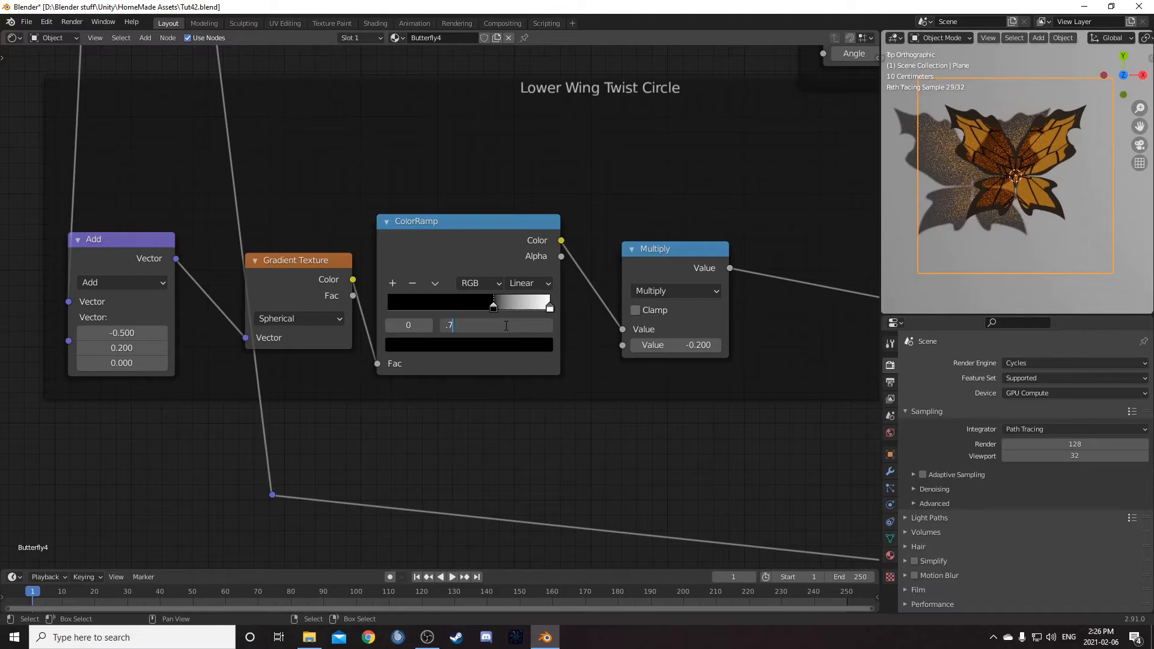
key("Return")
left_click(550, 308)
left_click(520, 325)
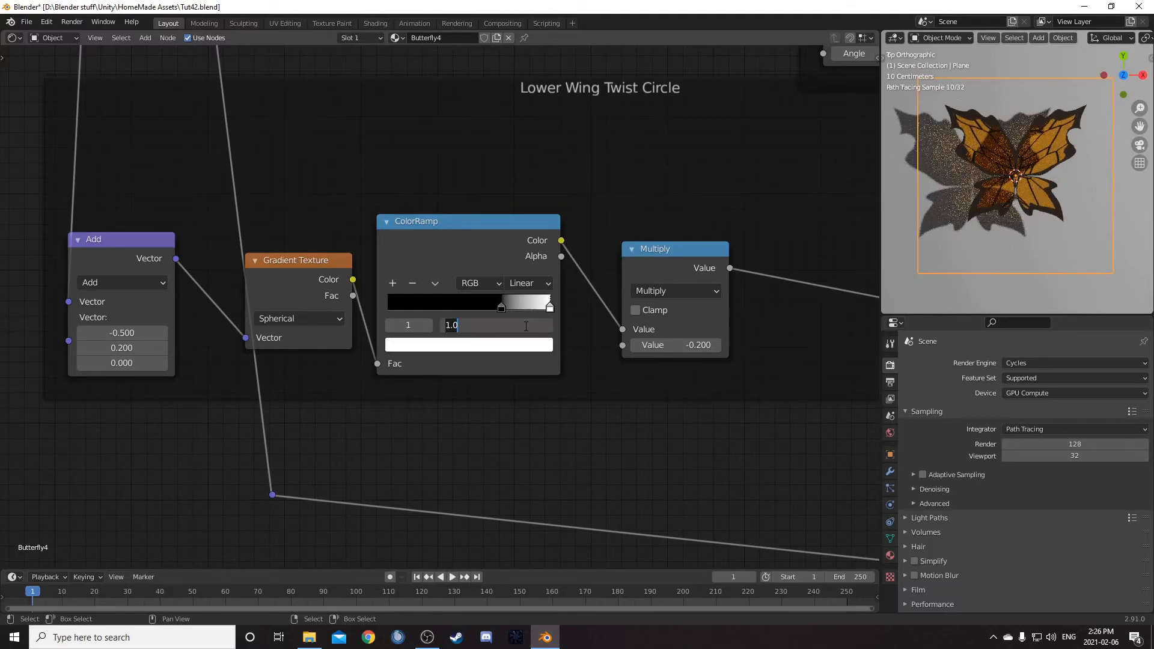
type("0.8")
key("Return")
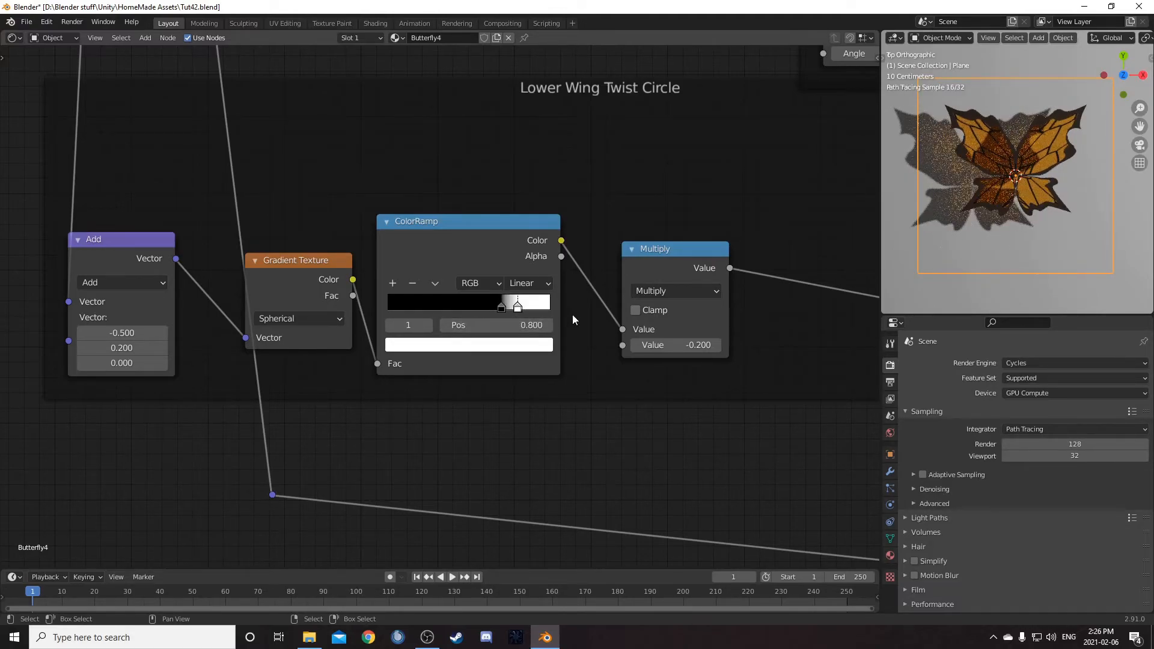
- Set the Multiply node's value in the Lower Wing Twist Circle frame to -0.1
double_click(689, 347)
key("BackSpace")
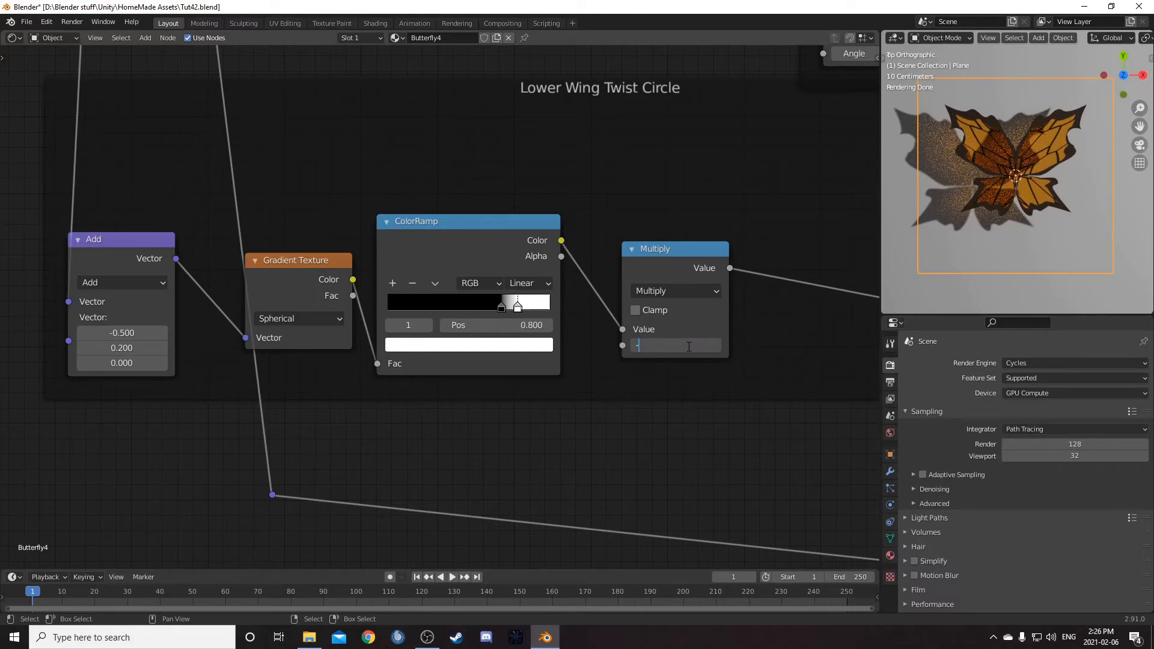
type("1")
key("Return")
- Set the Subtract node after the lower RGB Curves in Butterfly4's Top wings frame to 0.25
scroll(756, 385, "down", 6)
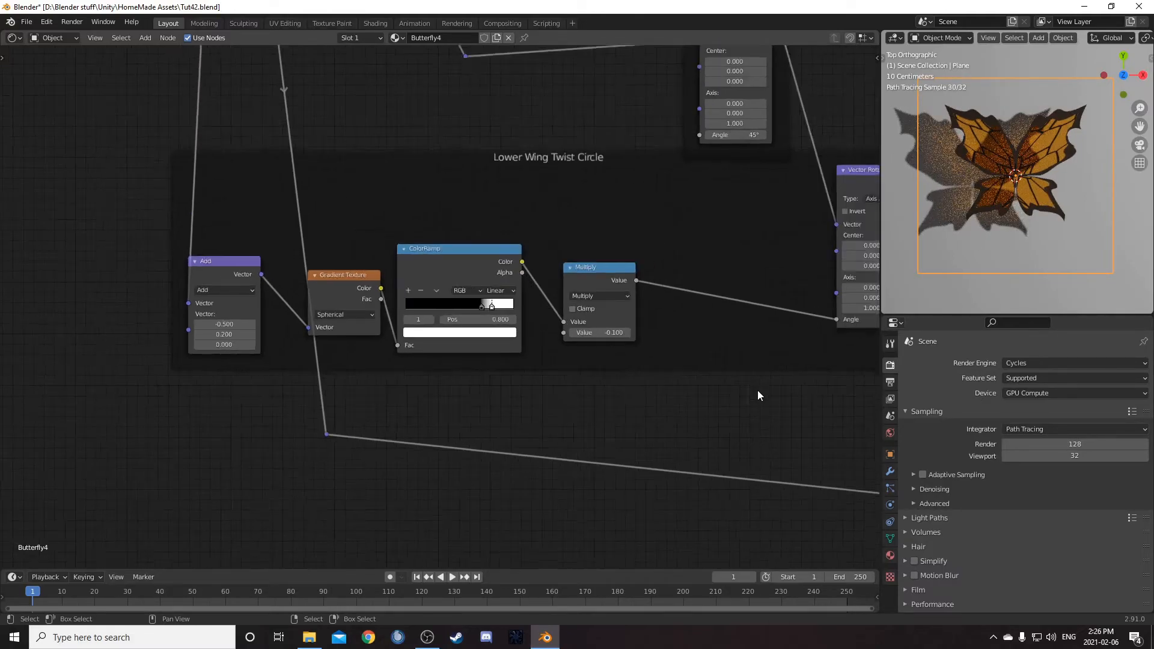
middle_click_drag(591, 231, 234, 515)
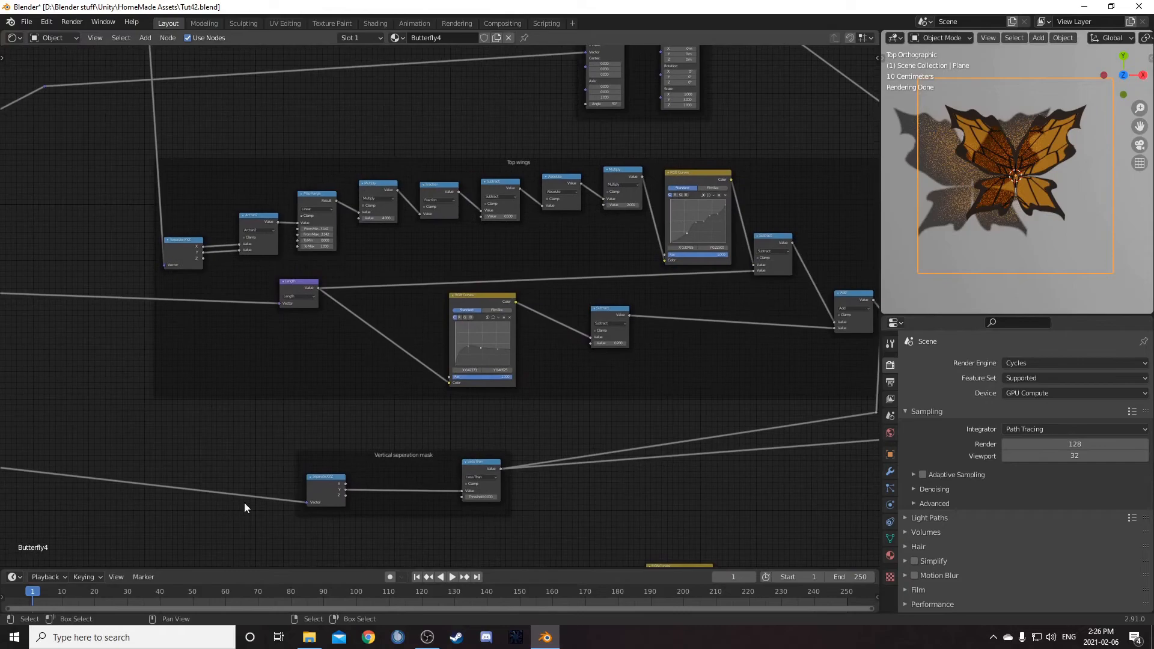
scroll(621, 381, "up", 4)
middle_click_drag(621, 381, 360, 362)
scroll(358, 356, "up", 9)
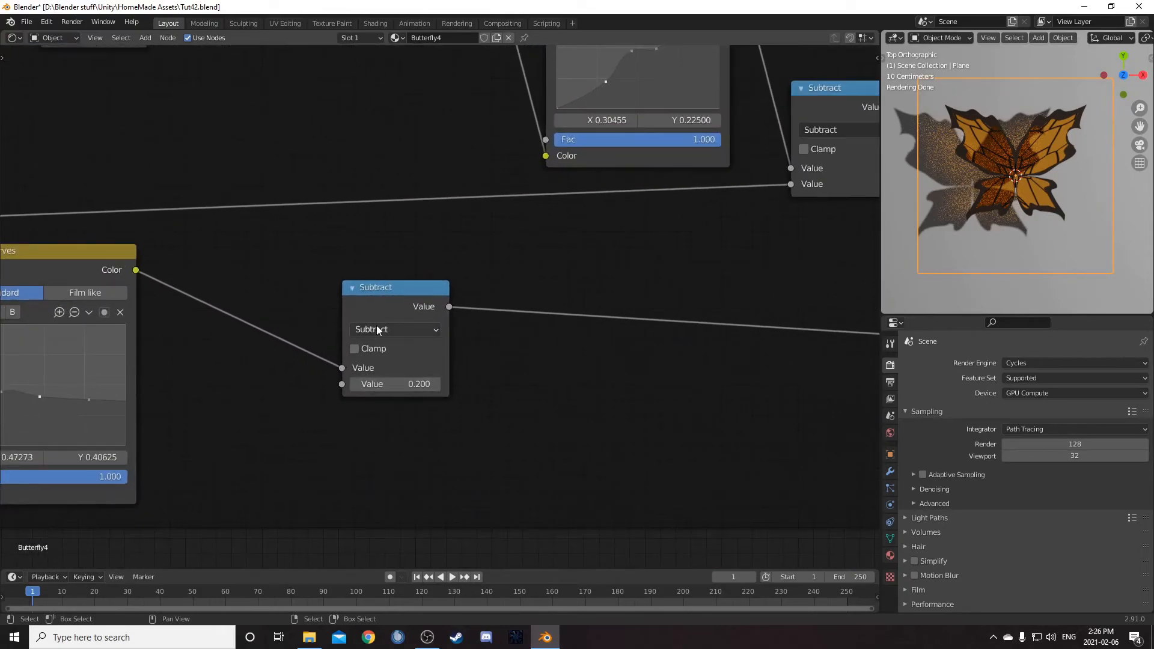
middle_click_drag(60, 325, 171, 299)
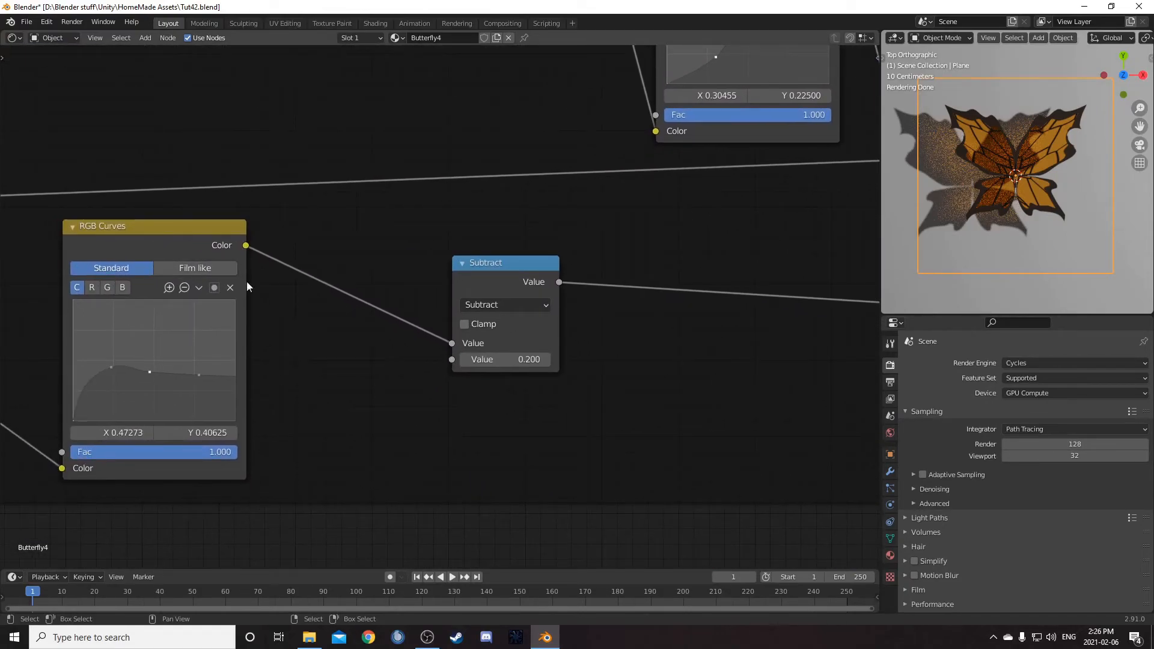
left_click(490, 360)
type("0.25")
key("Return")
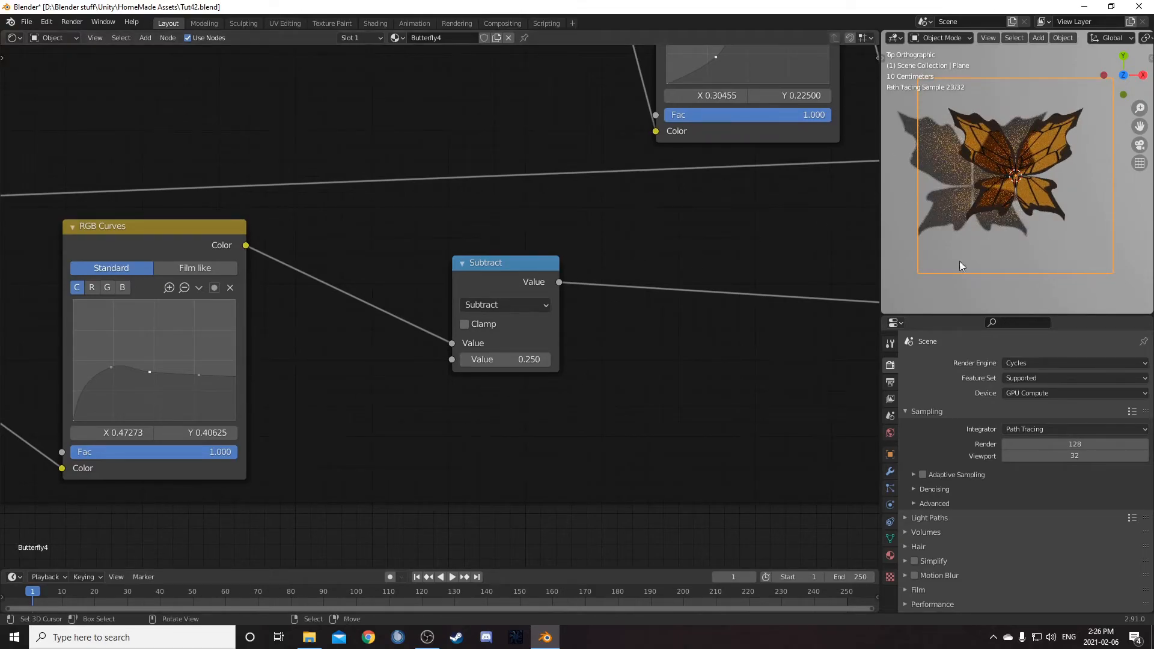
- Examine the shapes of both RGB Curves in the Top wings frame of the Butterfly4 material
scroll(736, 338, "down", 3)
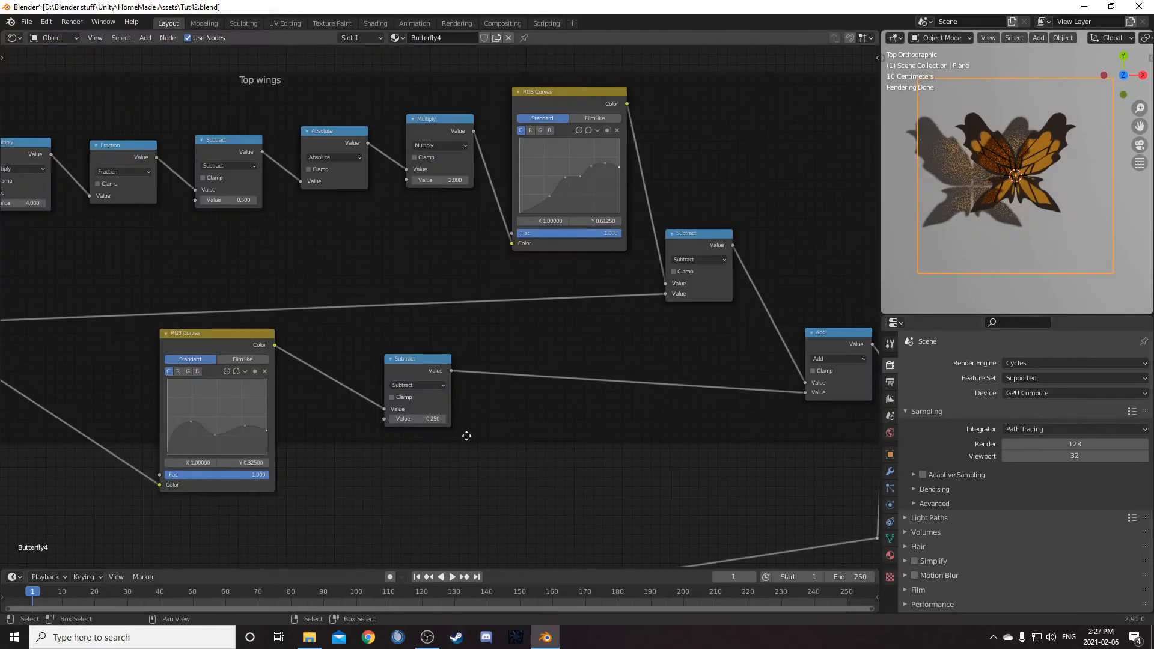
middle_click_drag(466, 438, 542, 389)
middle_click_drag(526, 274, 551, 348)
mouse_move(325, 363)
left_mouse_down()
mouse_move(335, 322)
mouse_move(328, 364)
mouse_move(312, 367)
left_mouse_up()
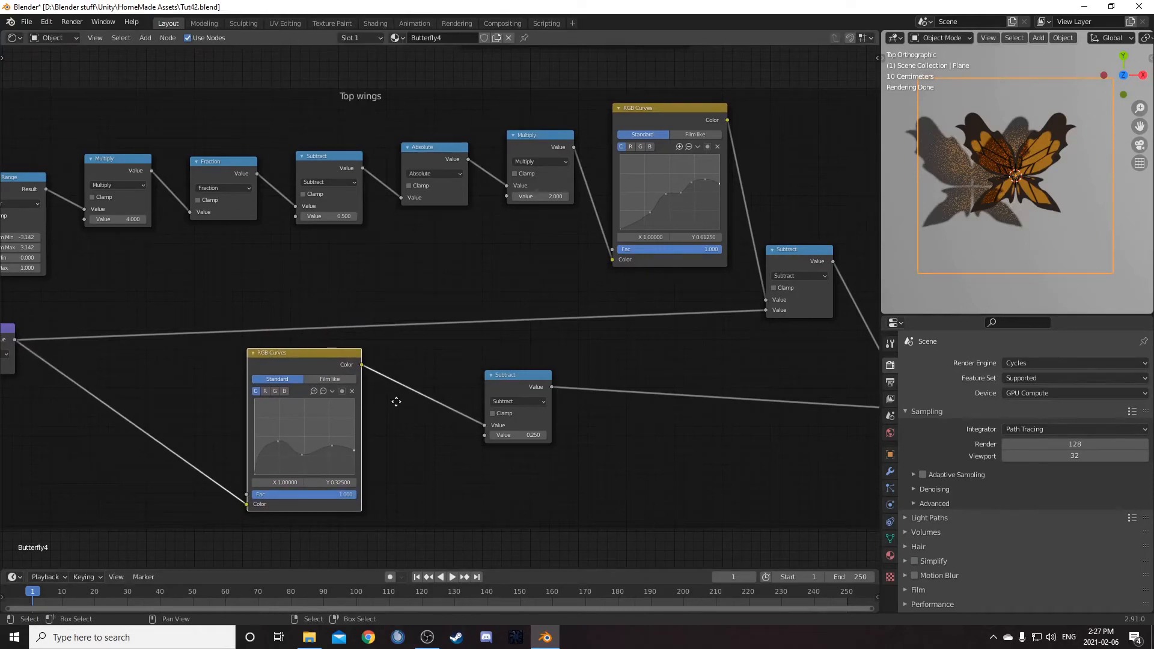
middle_click_drag(395, 402, 416, 363)
scroll(424, 349, "up", 4)
middle_click_drag(457, 448, 649, 419)
scroll(597, 397, "up", 4)
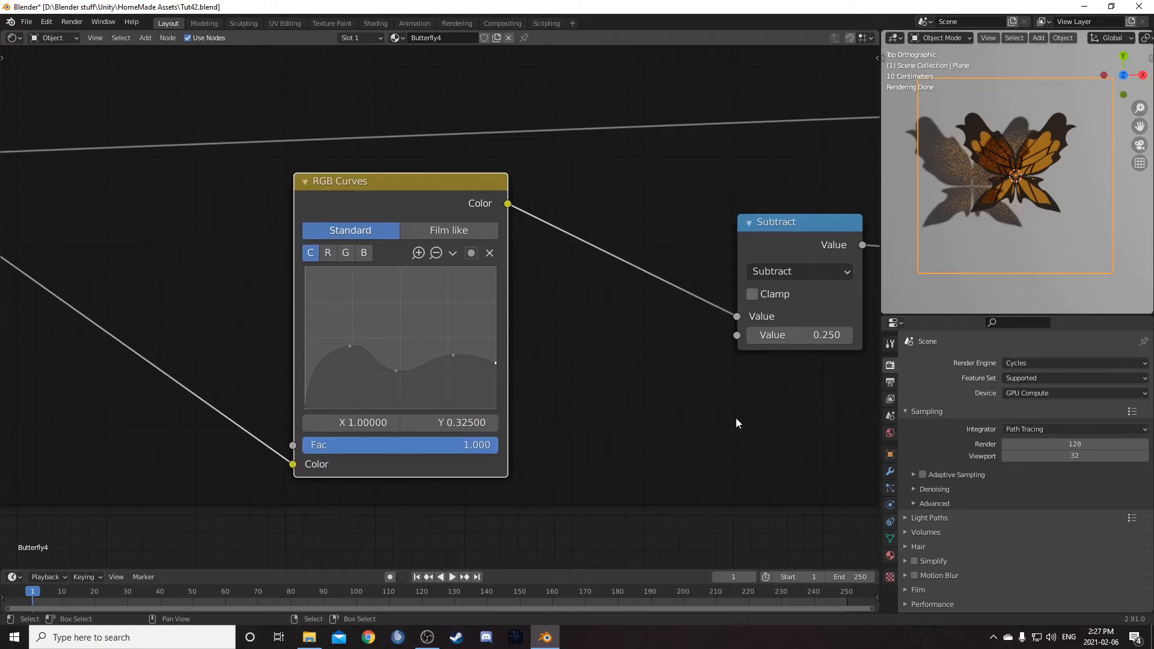
scroll(737, 414, "down", 3)
middle_click_drag(785, 326, 417, 473)
scroll(417, 472, "up", 1)
middle_click_drag(510, 440, 477, 471)
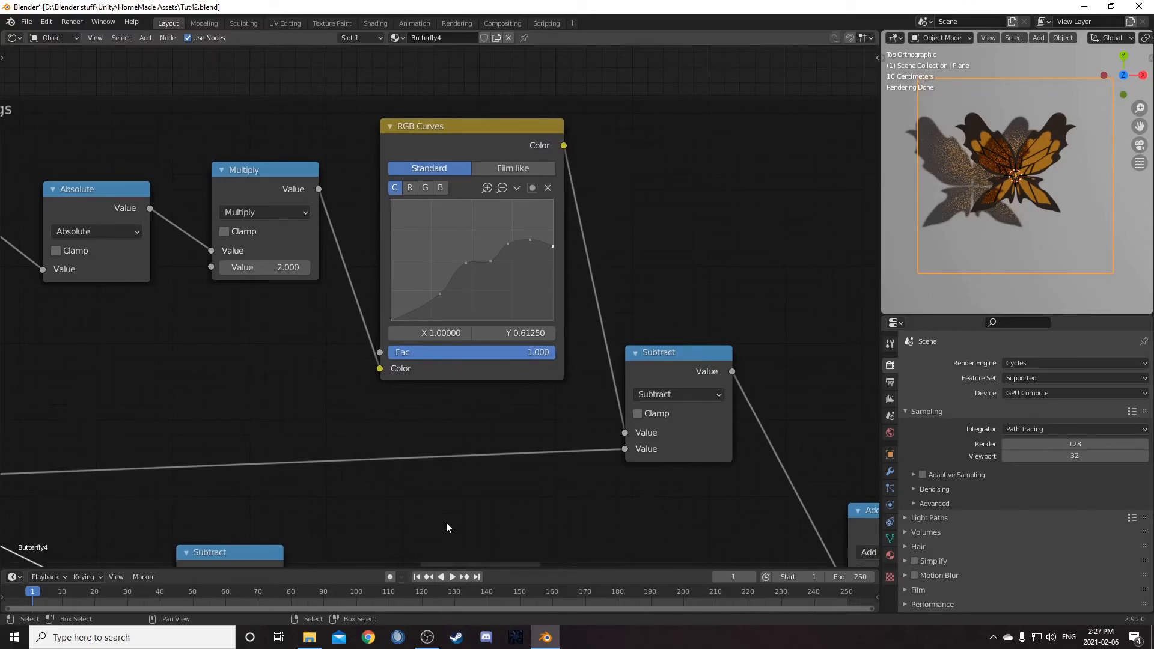
- Examine both RGB Curves and the Subtract value in the Bottom wings frame of the Butterfly4 material
middle_click_drag(443, 520, 553, 333)
scroll(559, 372, "down", 9)
middle_click_drag(419, 477, 643, 456)
scroll(601, 493, "up", 5)
middle_click_drag(567, 496, 565, 330)
scroll(616, 433, "up", 2)
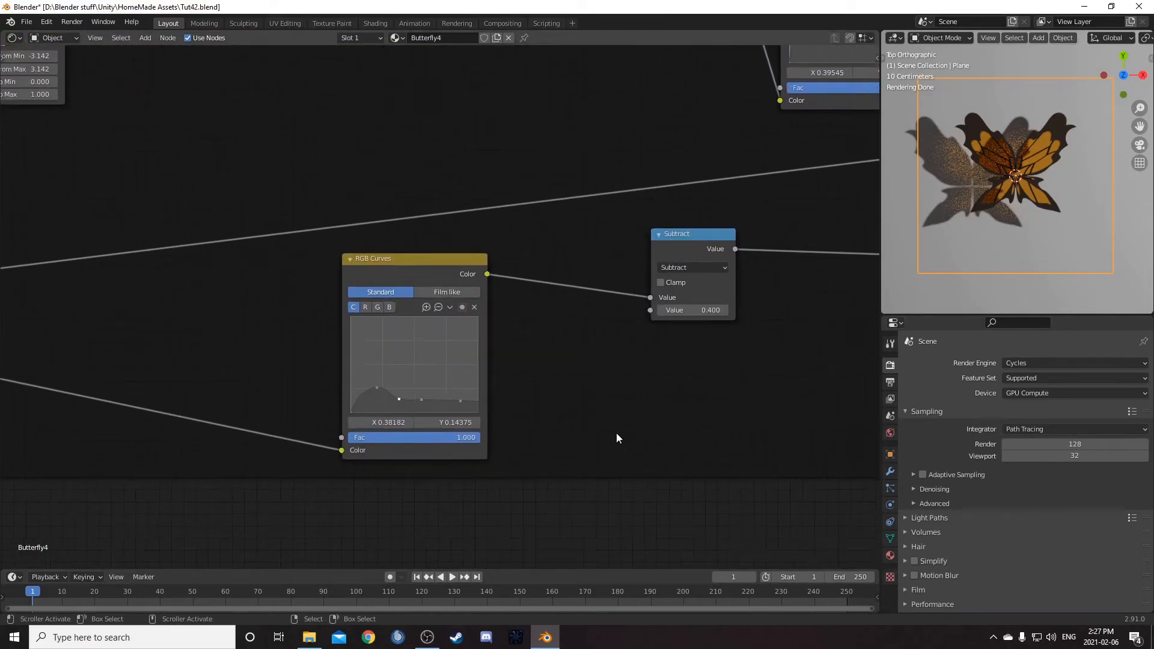
middle_click_drag(709, 426, 187, 193)
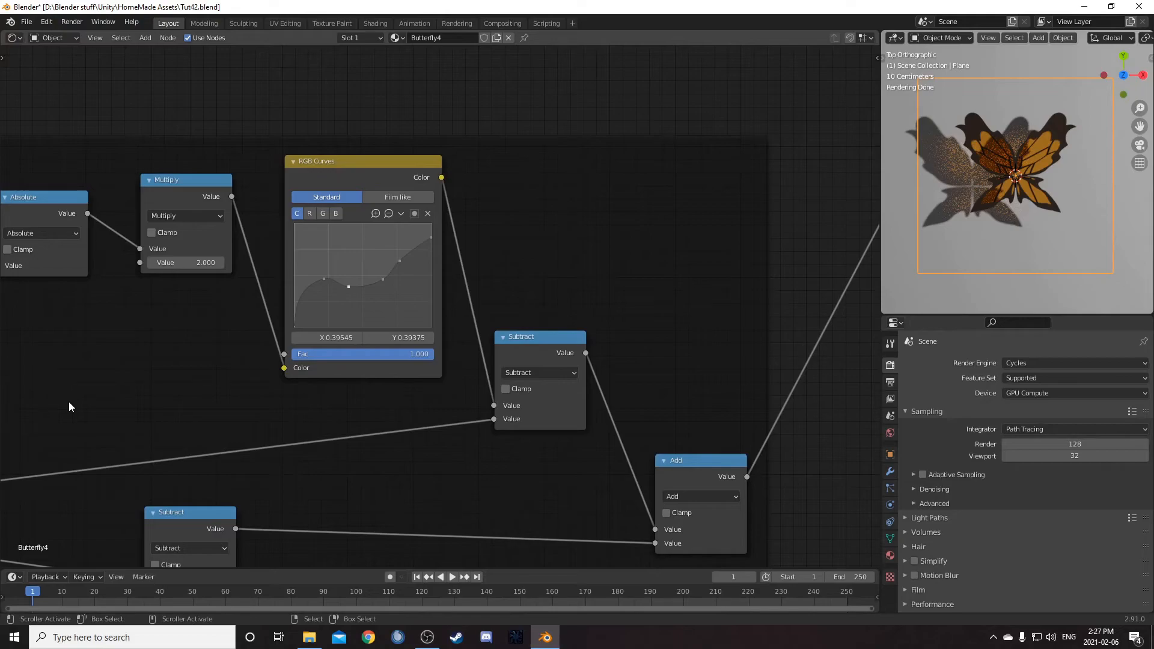
middle_click_drag(506, 359, 139, 203)
- Set the Glass BSDF colour in the Cell Material frame of Butterfly4 to hex F07FFF
scroll(472, 231, "down", 11)
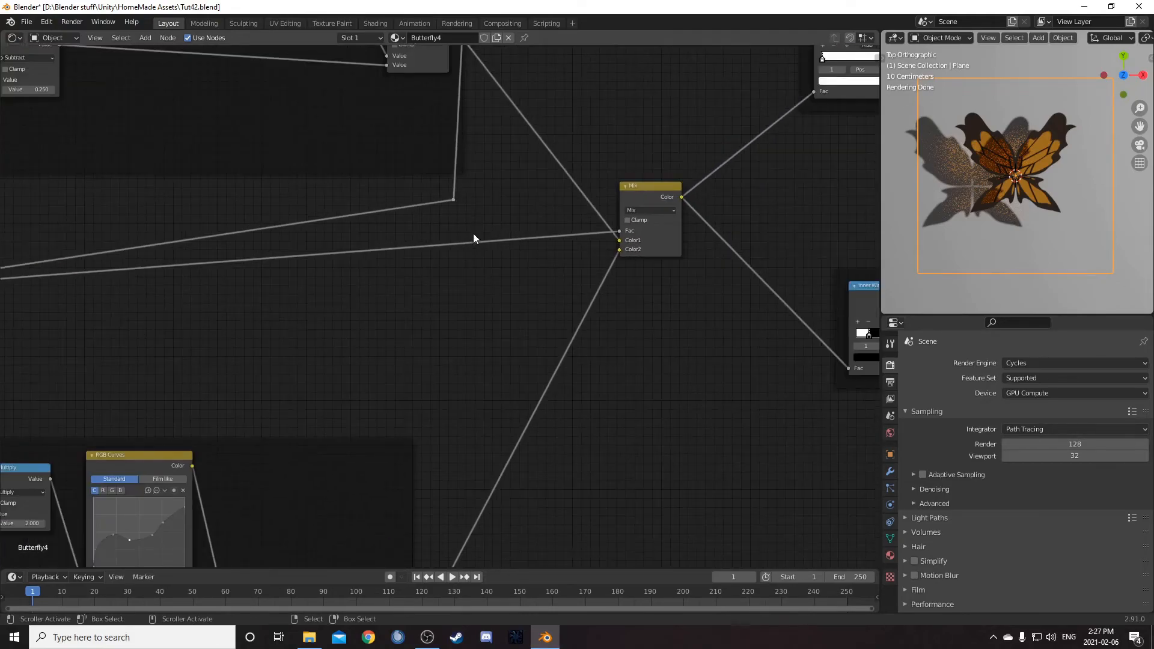
middle_click_drag(449, 215, 159, 648)
scroll(415, 259, "up", 11)
middle_click_drag(407, 255, 411, 383)
left_click(431, 200)
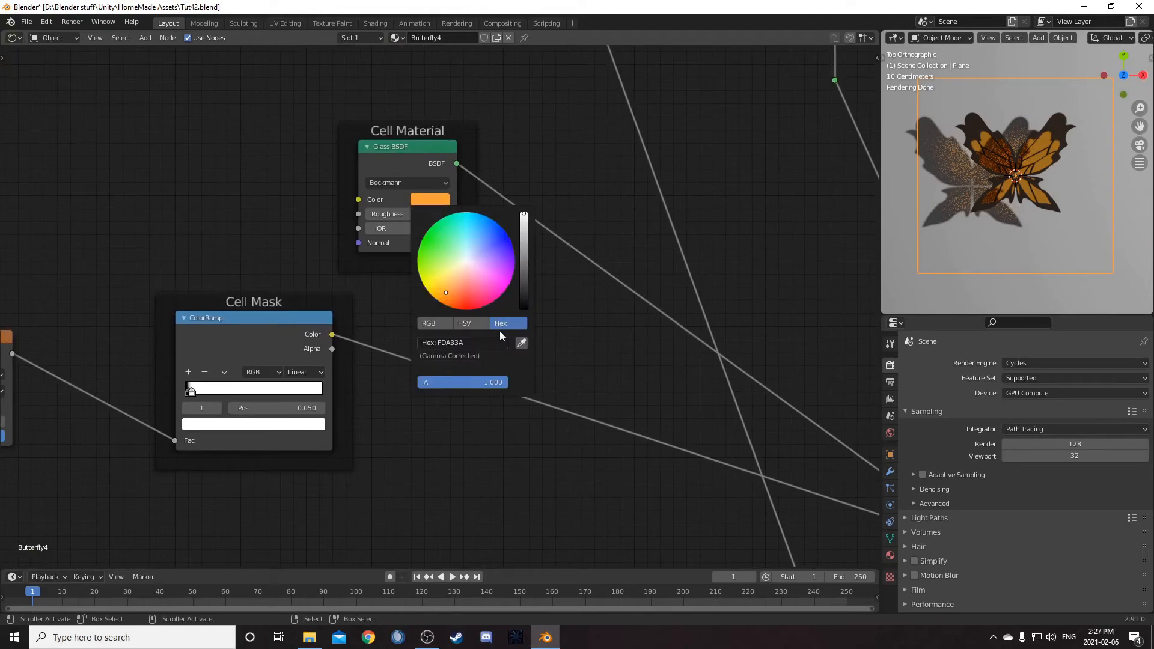
left_click(484, 341)
type("f07fff")
key("Return")
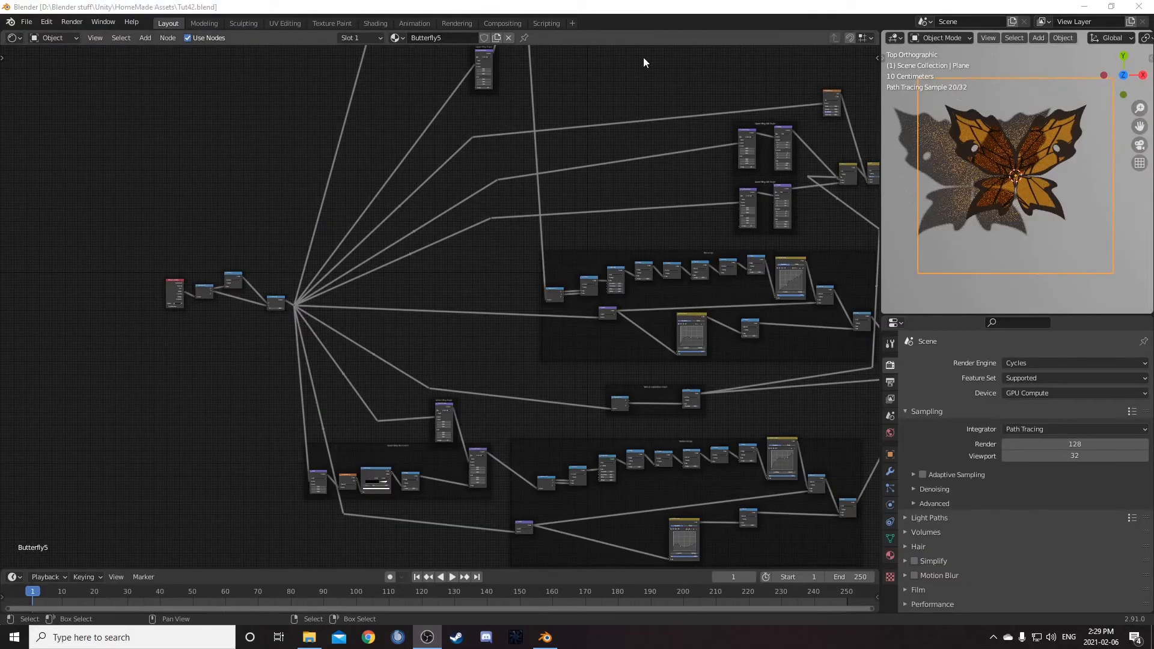
- Set the Add vector in Butterfly5's Upper Wing Twist Circle frame to X -0.6 and Y -0.4
middle_click_drag(629, 149, 684, 514)
scroll(488, 419, "up", 11)
middle_click_drag(556, 396, 517, 390)
scroll(542, 420, "up", 2)
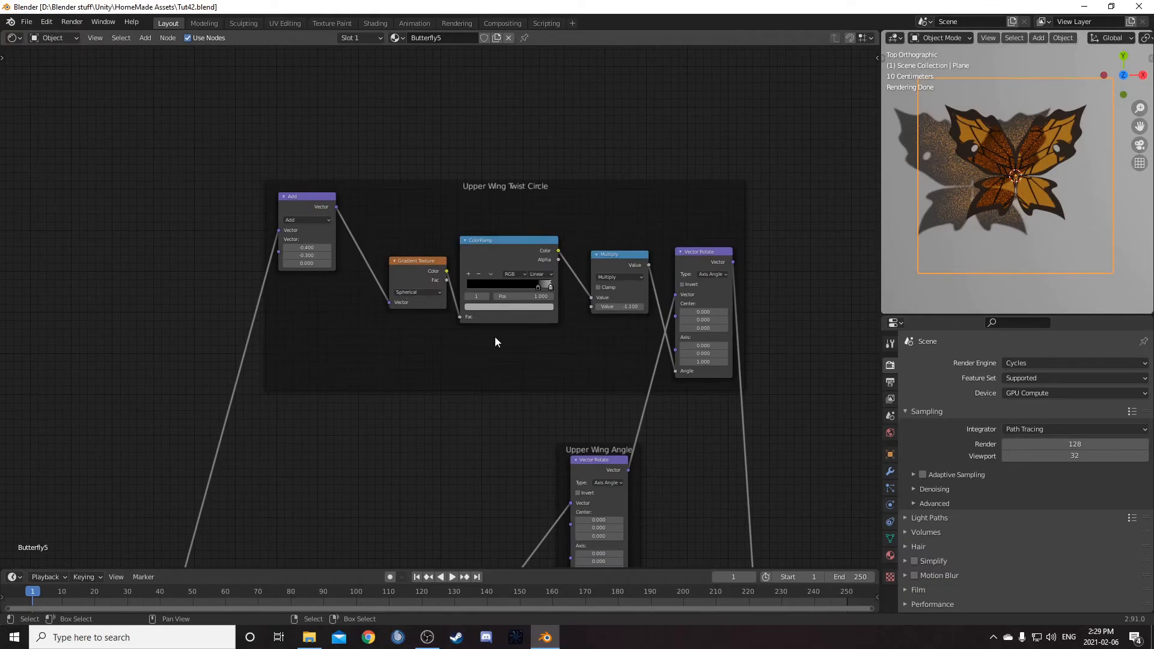
scroll(337, 282, "up", 2)
left_click(270, 227)
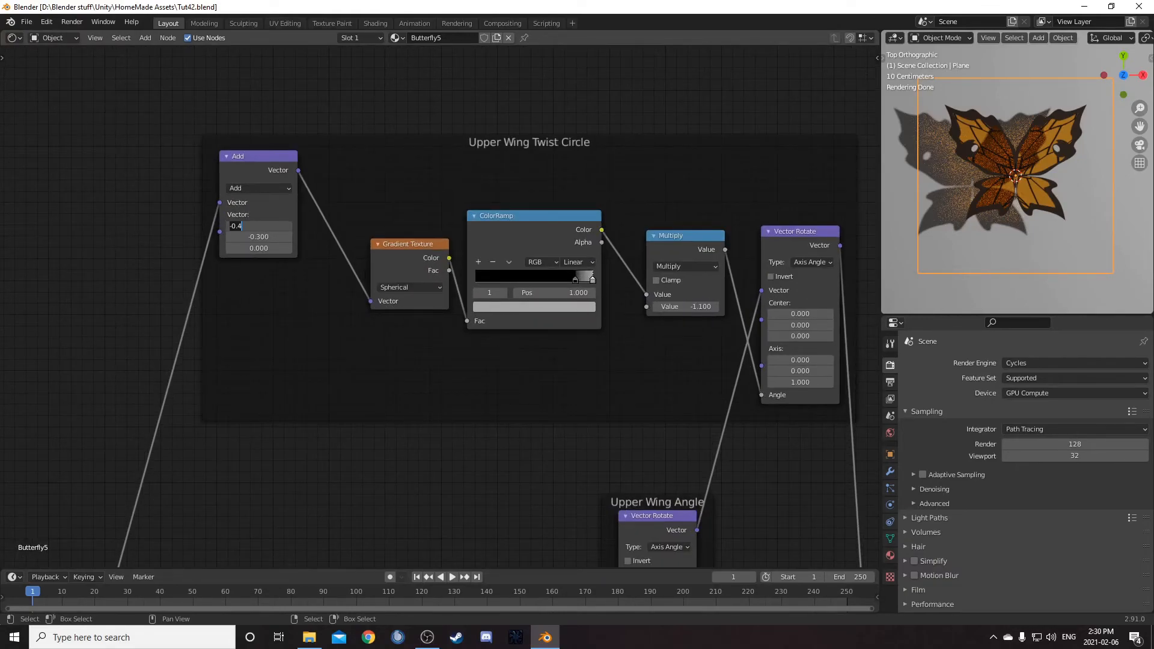
key("BackSpace")
type("-.6")
key("Tab")
type("-.4")
key("Return")
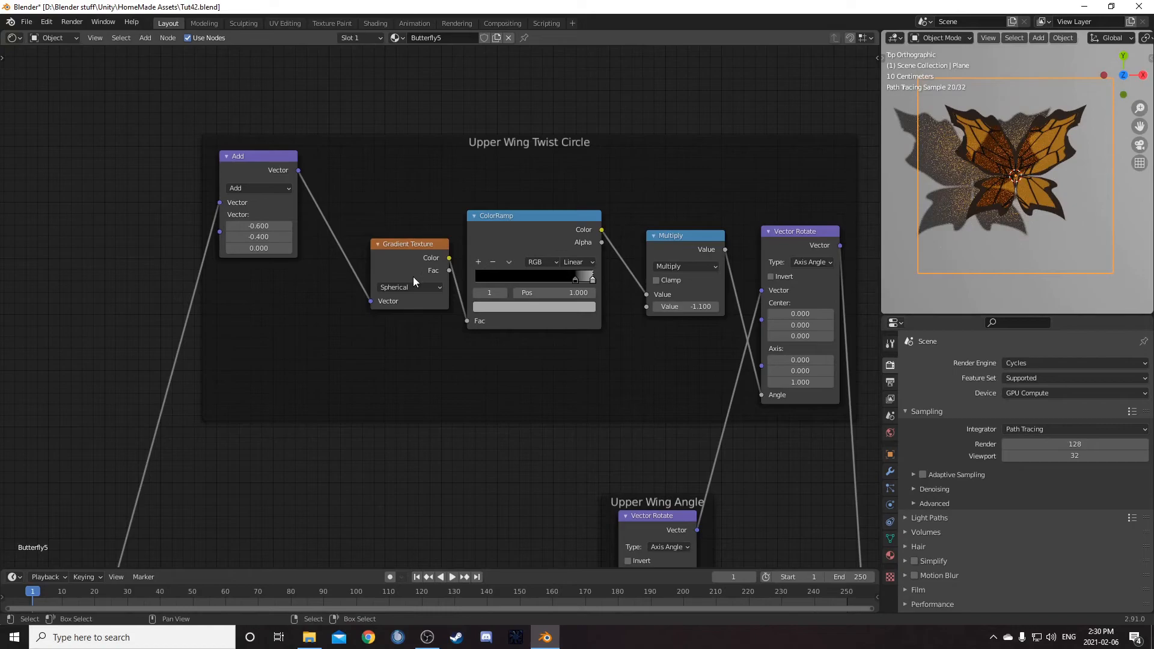
- Move the black stop of the Upper Wing Twist Circle ColorRamp to 0.65 and make its end stop white
middle_click_drag(520, 292, 457, 292)
left_click(513, 281)
left_click(514, 293)
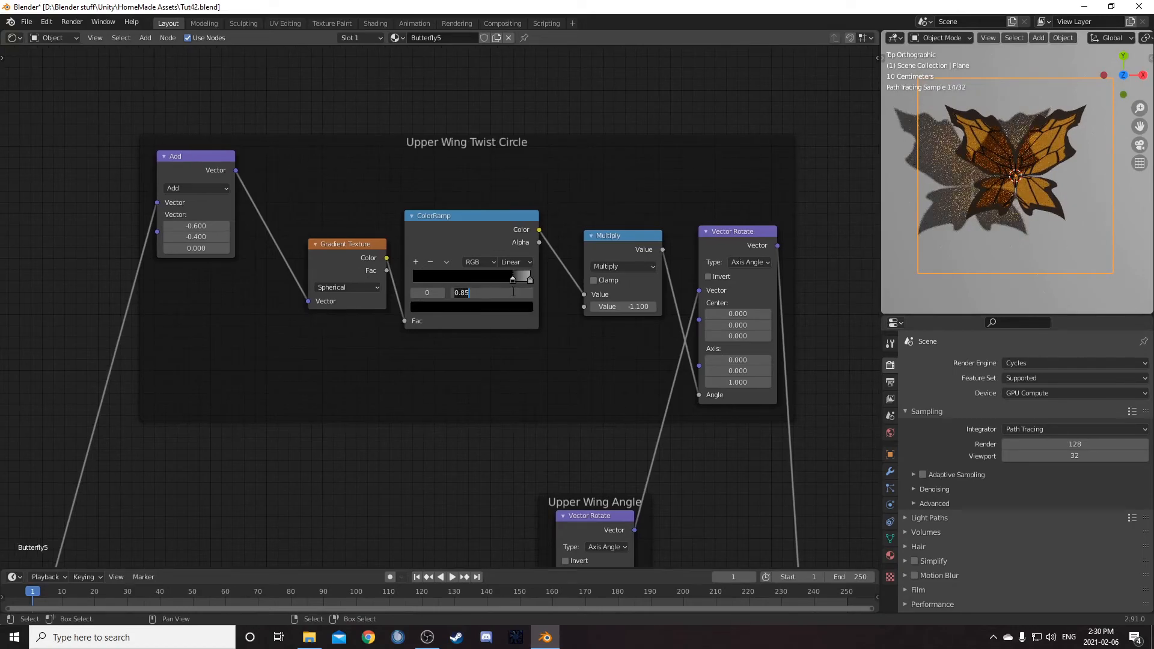
key("BackSpace")
key("BackSpace")
type("65")
key("Return")
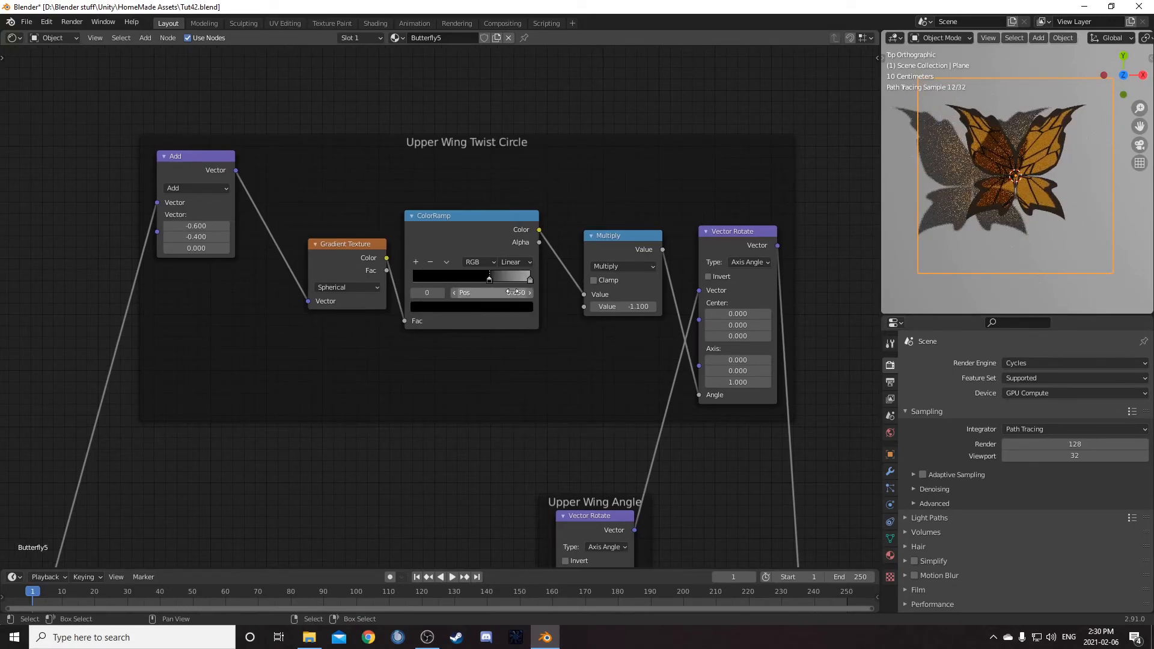
left_click(530, 279)
left_click(513, 307)
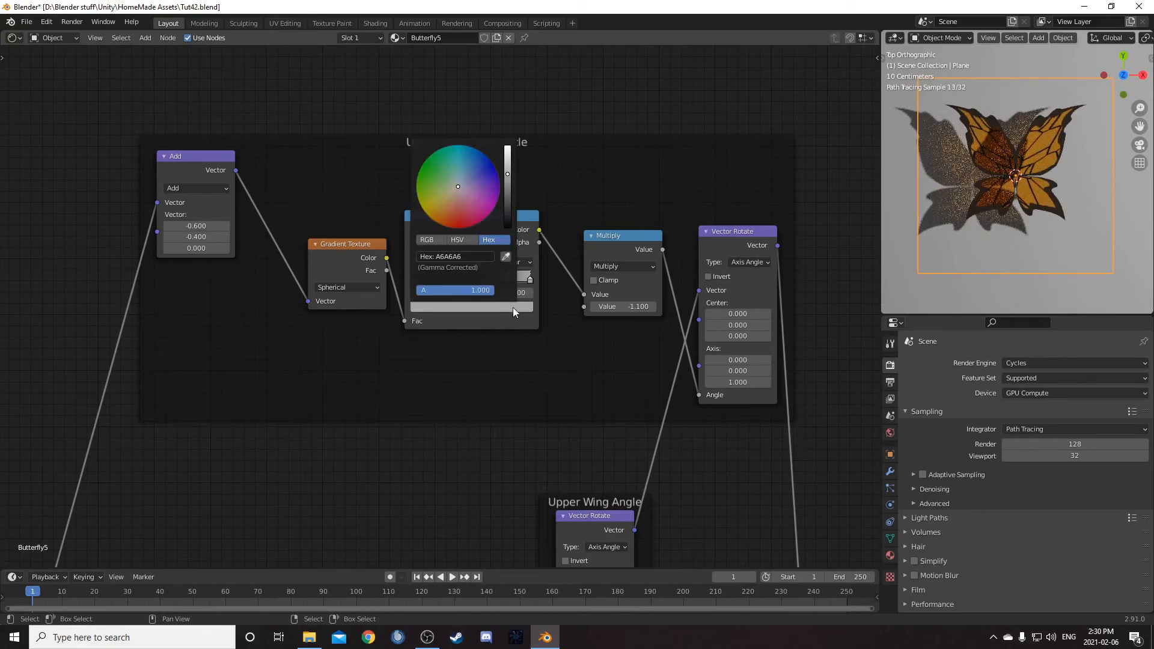
- Set the Multiply value in Butterfly5's Upper Wing Twist Circle frame to -0.4
left_click(622, 306)
type("-.4")
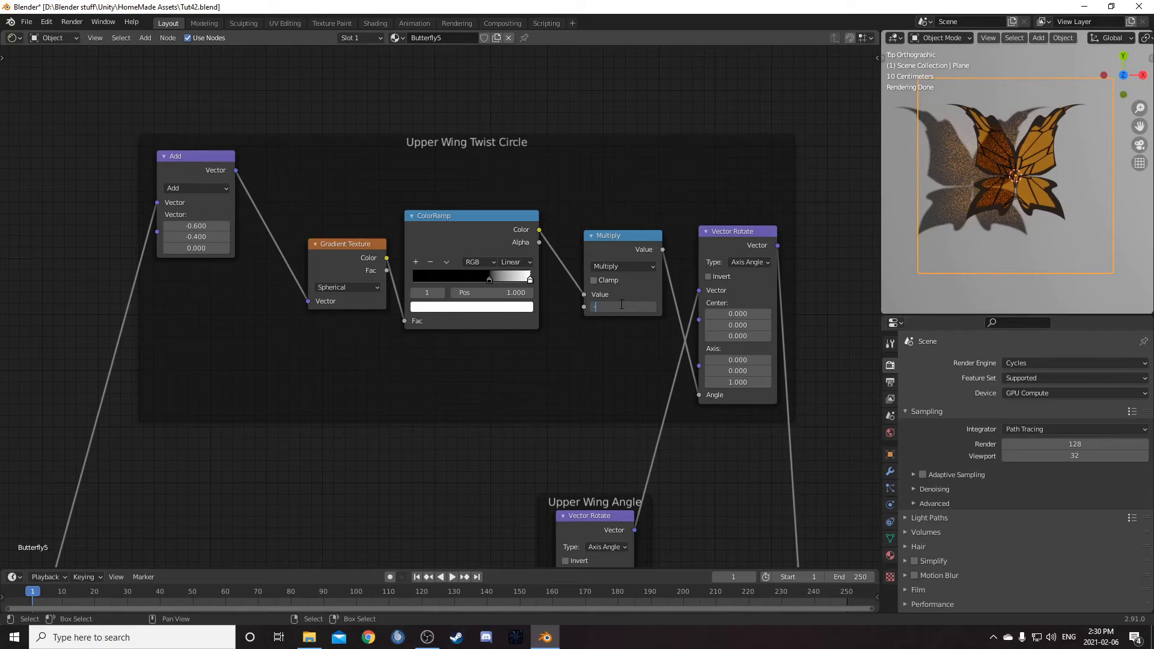
key("Return")
- Set the Multiply value in Butterfly5's Lower Wing Twist Circle frame to 0.4
scroll(525, 365, "down", 5)
middle_click_drag(524, 366, 492, 545)
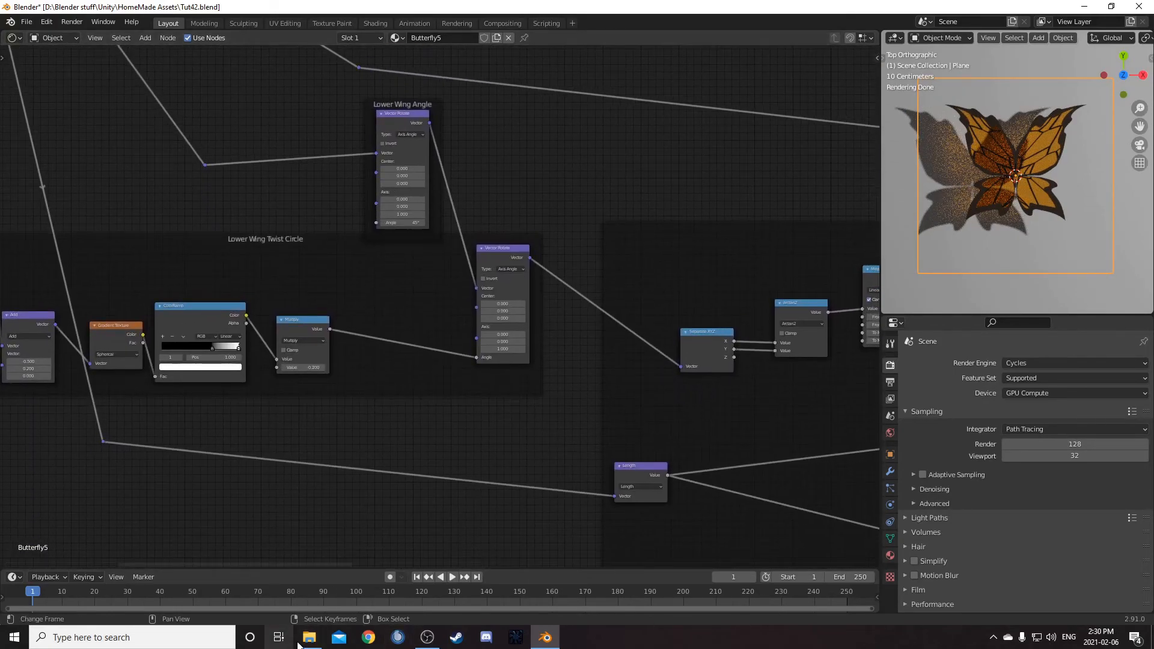
scroll(332, 334, "up", 3)
scroll(414, 396, "up", 1)
left_click(413, 391)
type("0.4")
key("Return")
scroll(470, 420, "down", 1)
scroll(470, 424, "down", 8)
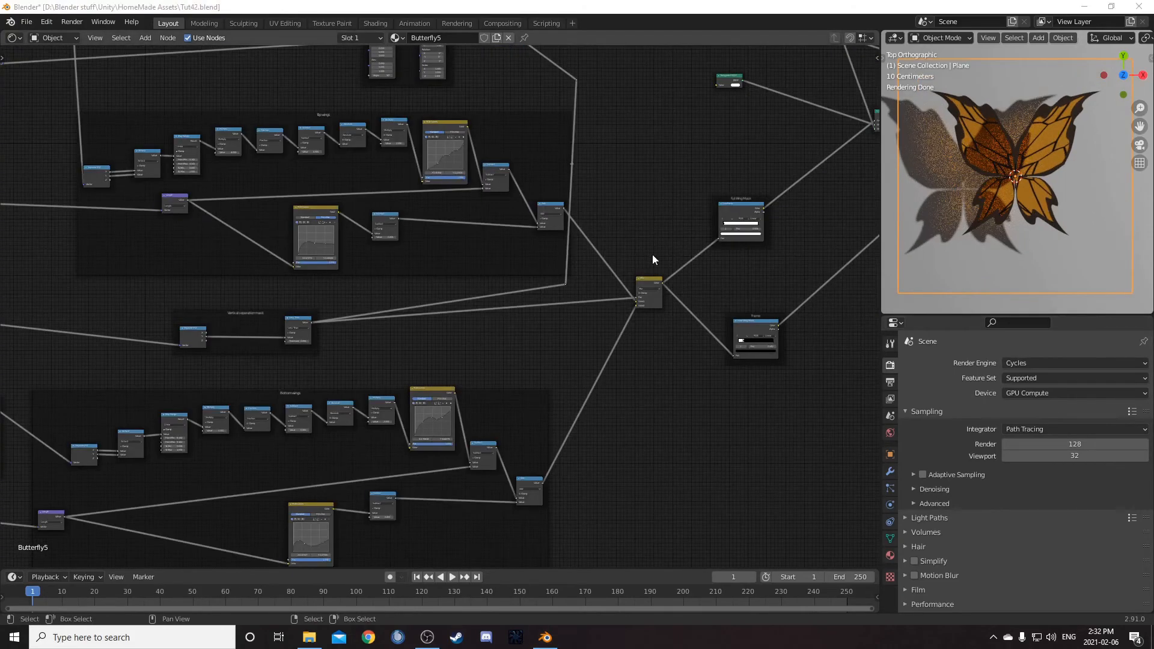
- Examine the RGB Curves in the wing frames of the Butterfly5 material
scroll(651, 254, "down", 2)
scroll(467, 396, "up", 6)
middle_click_drag(467, 402, 607, 226)
scroll(457, 368, "up", 3)
middle_click_drag(498, 374, 494, 175)
middle_click_drag(562, 308, 499, 234)
scroll(499, 234, "down", 5)
- Set the Glass BSDF colour in the Cell Material frame of Butterfly5 to hex 89E4FF
middle_click_drag(653, 234, 469, 363)
middle_click_drag(661, 187, 420, 396)
middle_click_drag(577, 203, 420, 461)
scroll(434, 318, "up", 7)
middle_click_drag(374, 324, 425, 461)
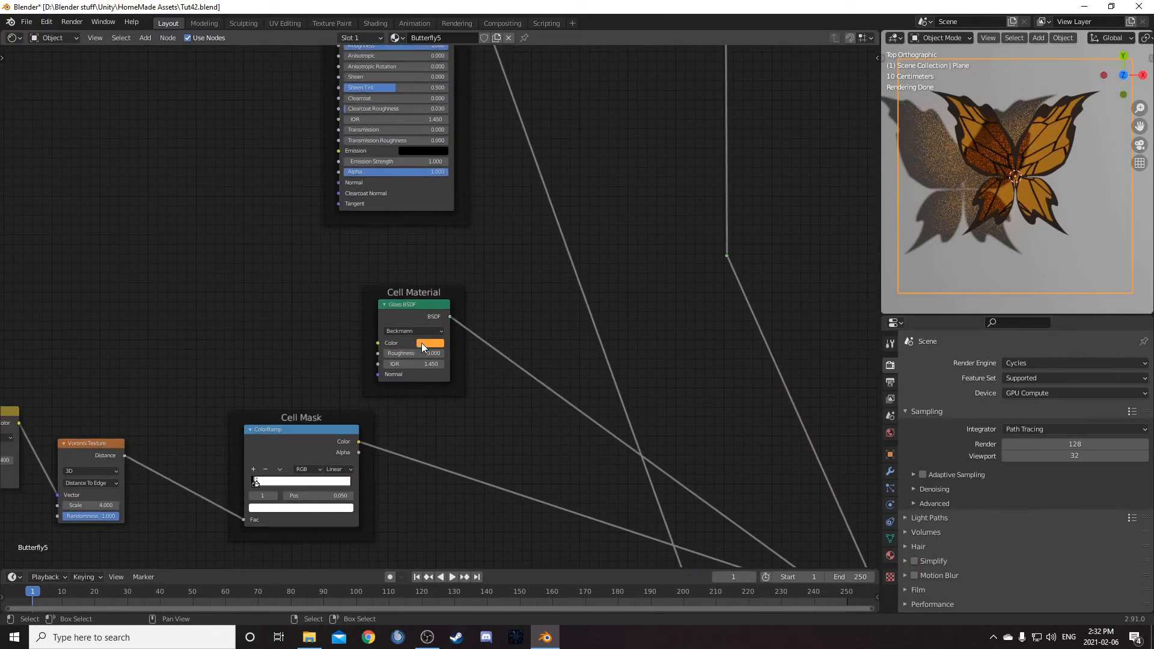
left_click(421, 347)
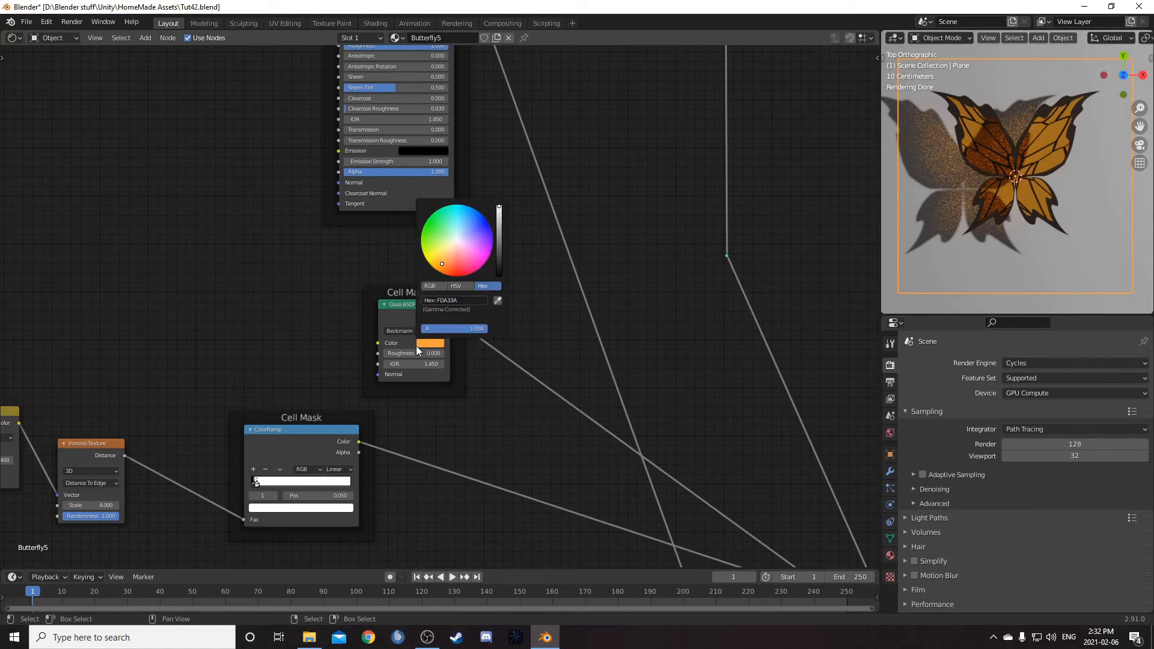
left_click(439, 301)
type("89e4ff")
key("Return")
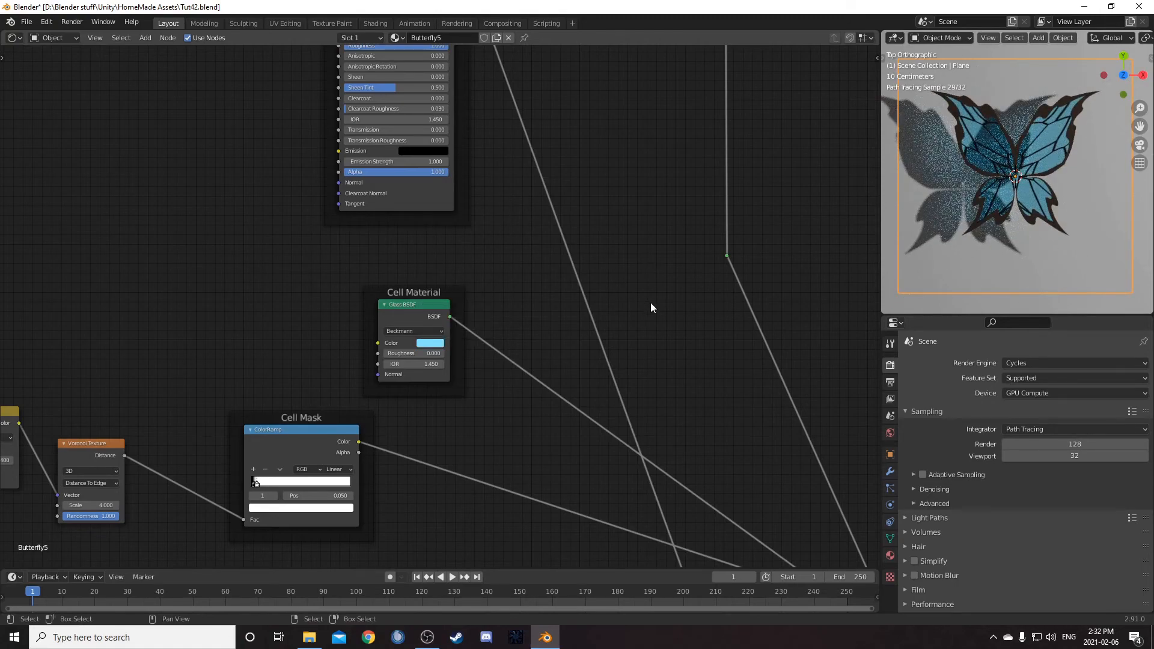
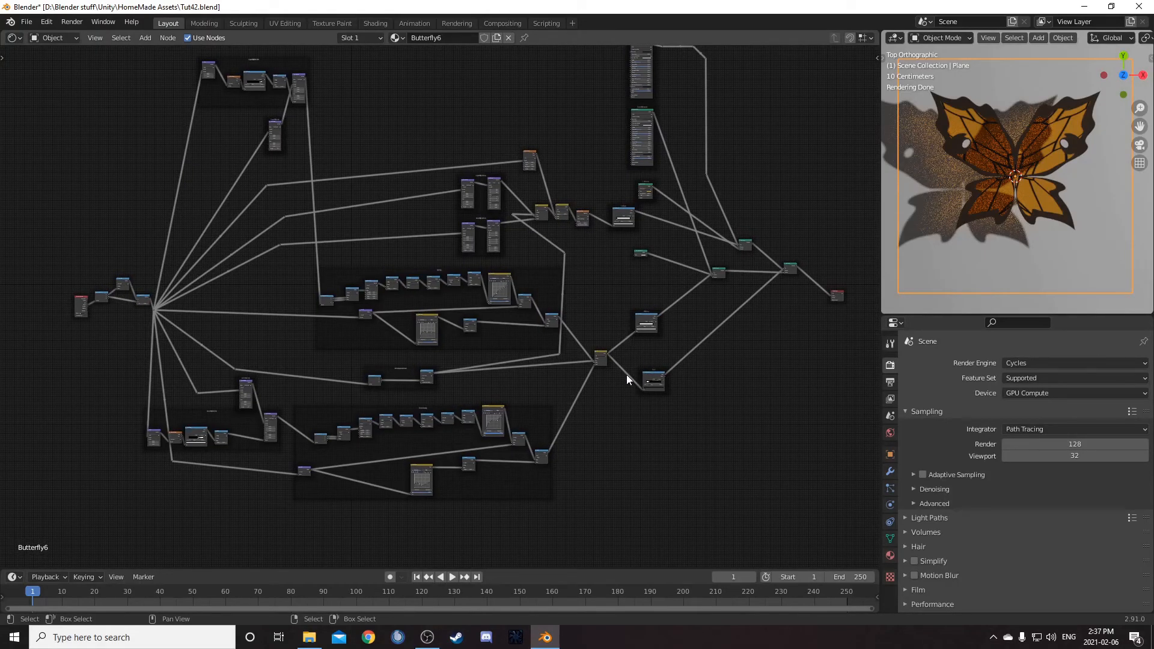
- Set the Add vector in Butterfly6's Upper Wing Twist Circle frame to X -0.6 and Y -0.4
middle_click_drag(561, 272, 575, 307)
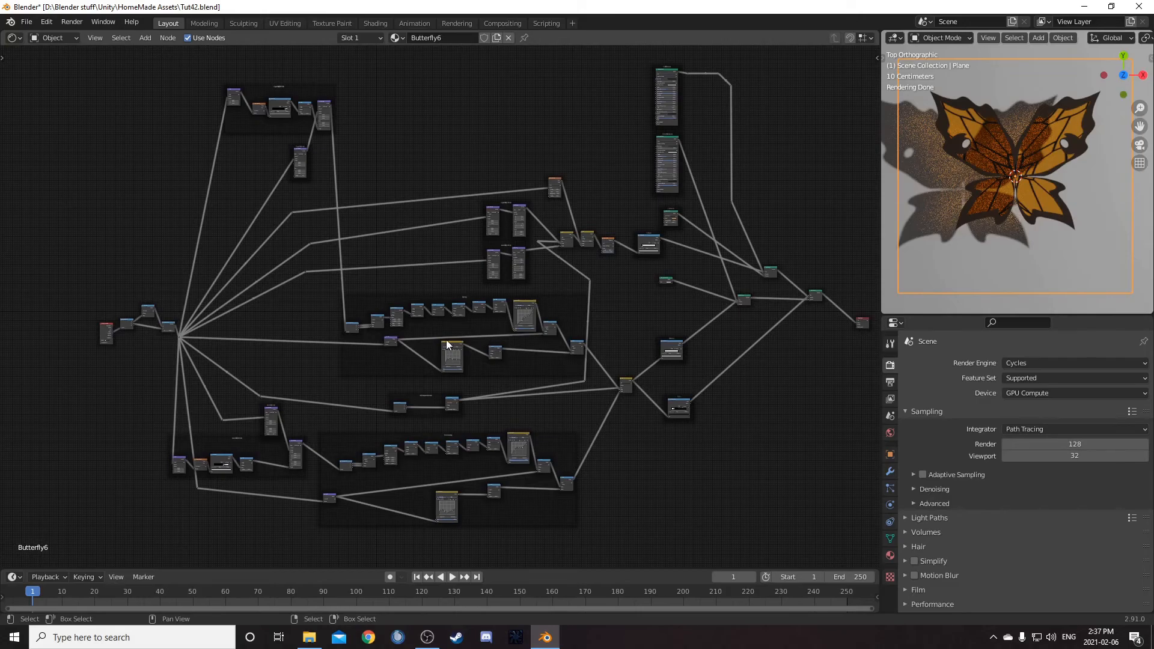
scroll(441, 337, "up", 6)
scroll(418, 347, "up", 4)
middle_click_drag(310, 193, 661, 364)
scroll(451, 298, "up", 4)
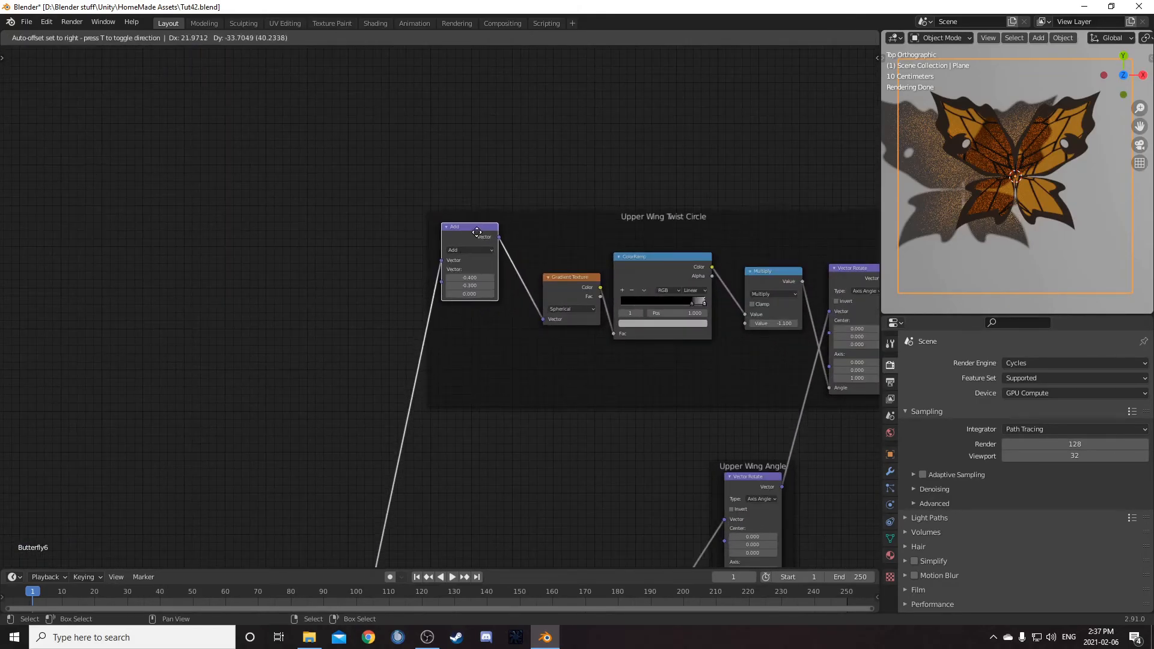
scroll(456, 317, "up", 2)
middle_click_drag(455, 316, 403, 260)
left_click(402, 263)
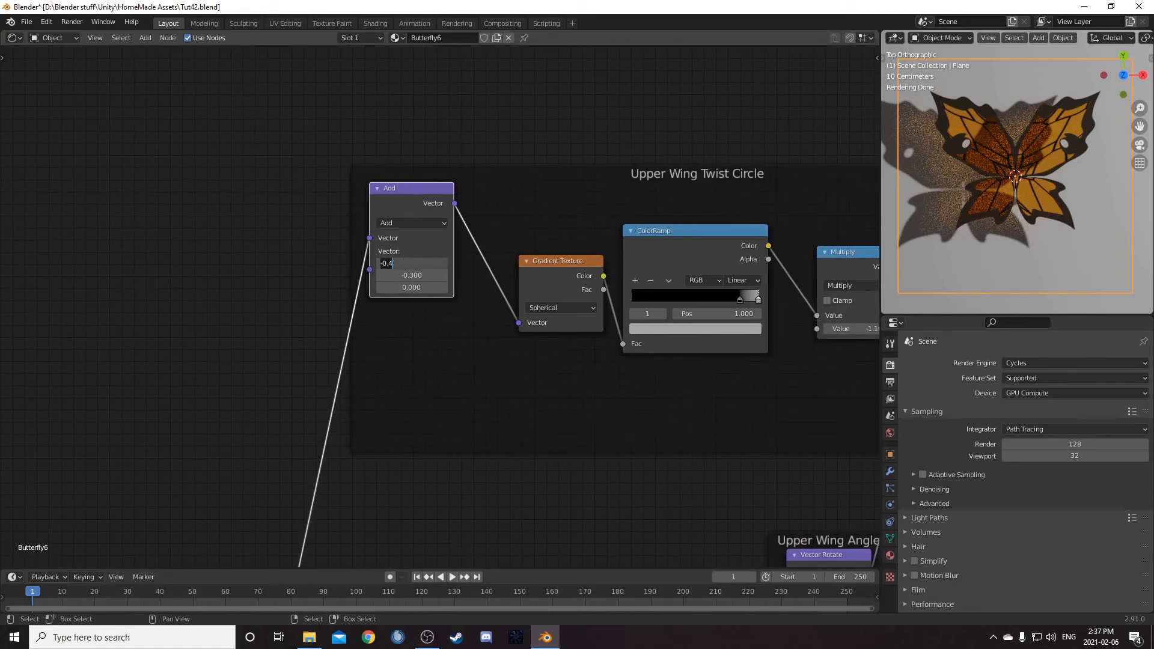
key("BackSpace")
type("-0.6")
key("Tab")
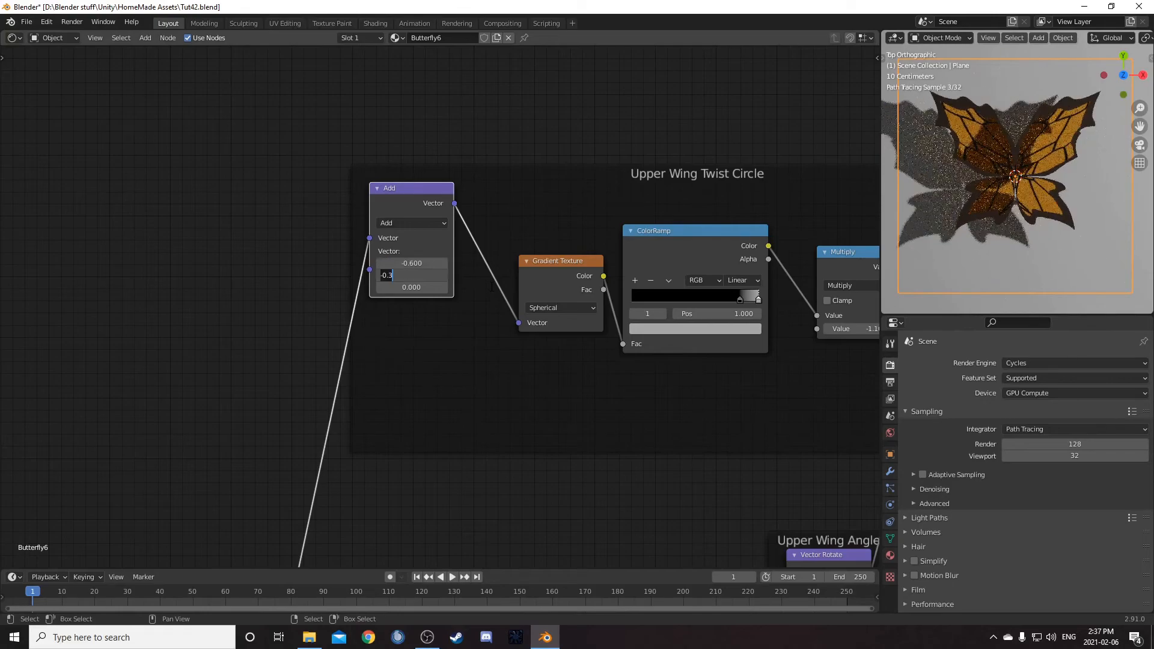
key("BackSpace")
type("-0.4")
key("Return")
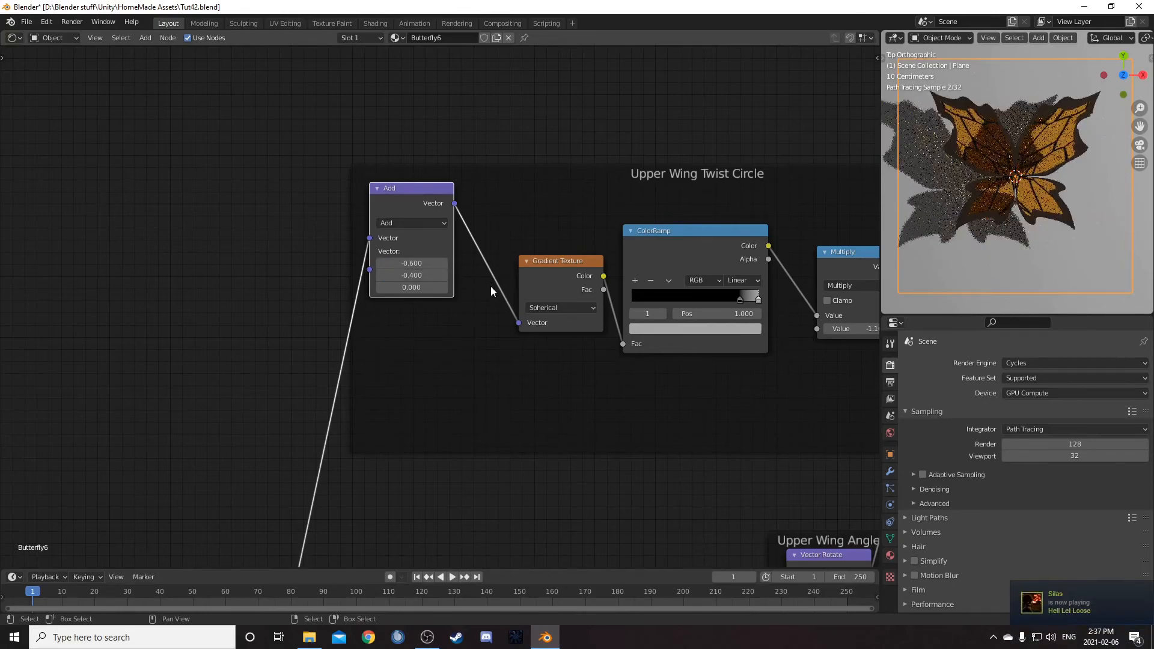
- In Butterfly6's Upper Wing Twist Circle ColorRamp, move the black stop to 0.65 and set the end stop to hex FFFFFF
scroll(579, 391, "down", 4)
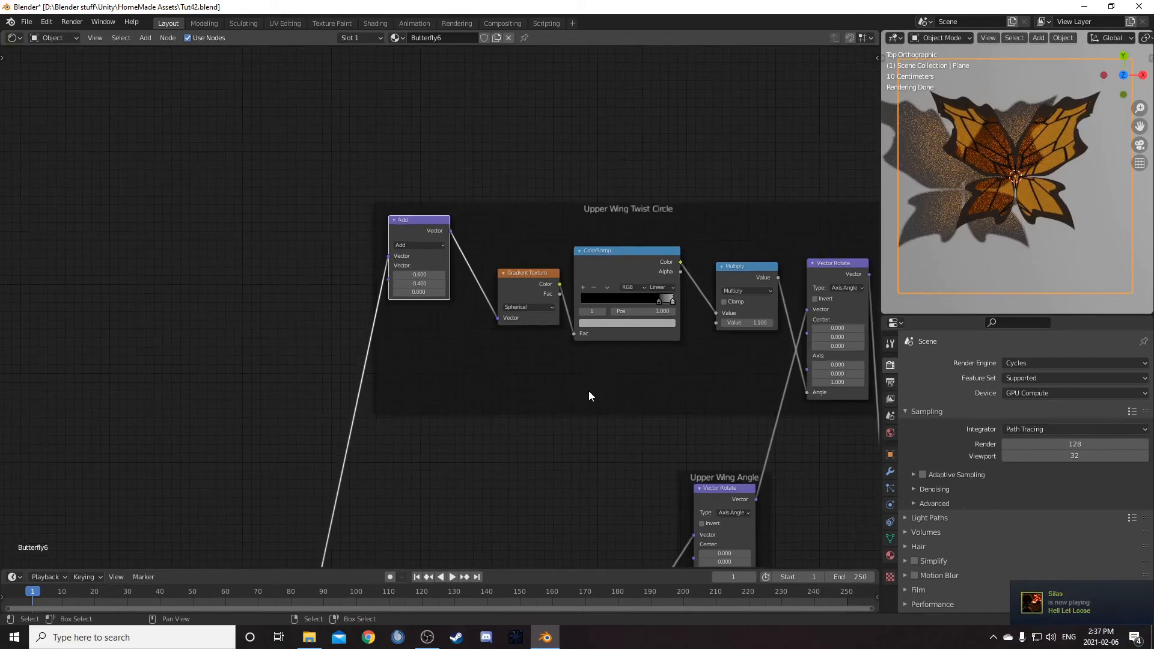
middle_click_drag(586, 393, 482, 396)
scroll(525, 359, "up", 5)
left_click(609, 300)
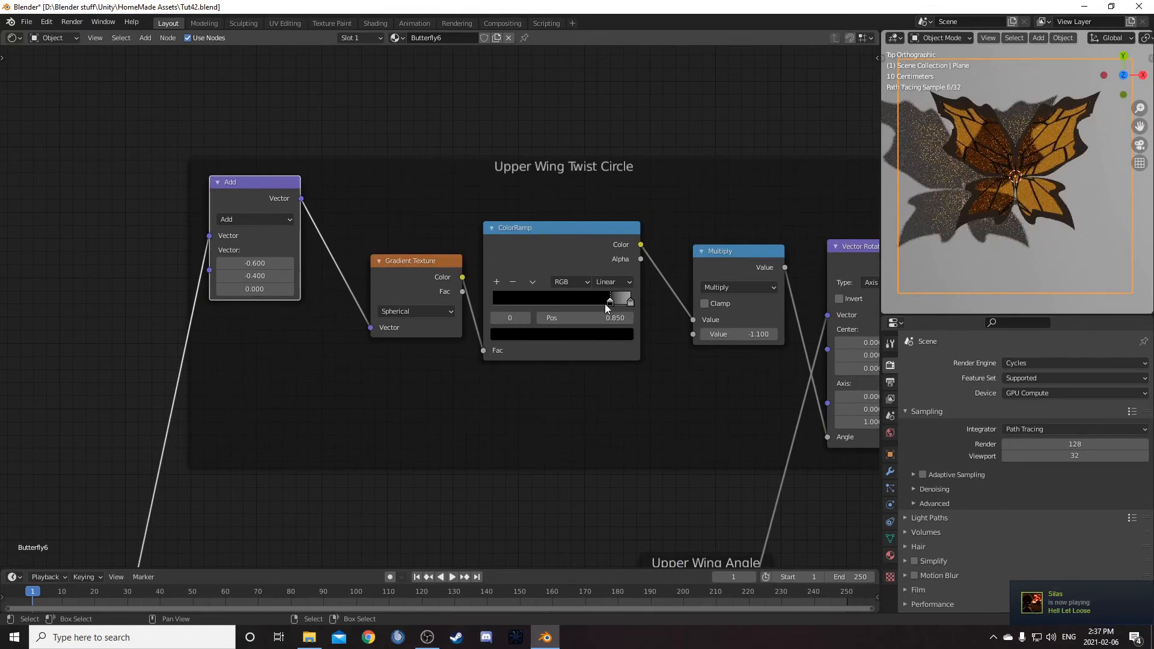
left_click(598, 319)
type("0.65")
key("Return")
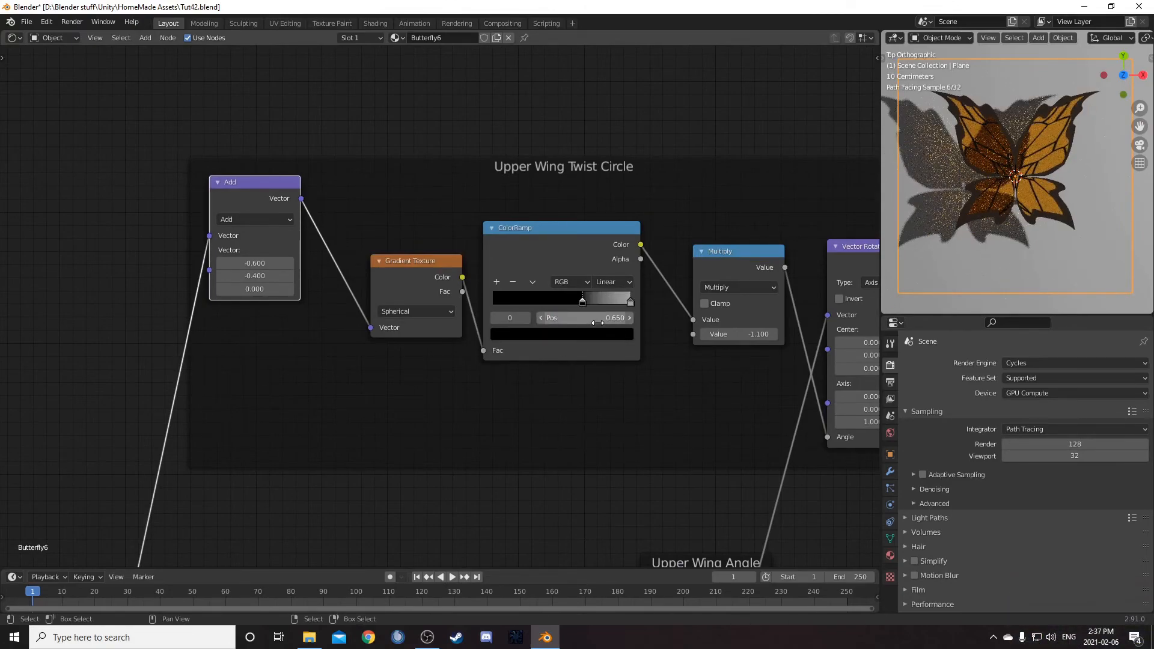
left_click(631, 302)
left_click(611, 333)
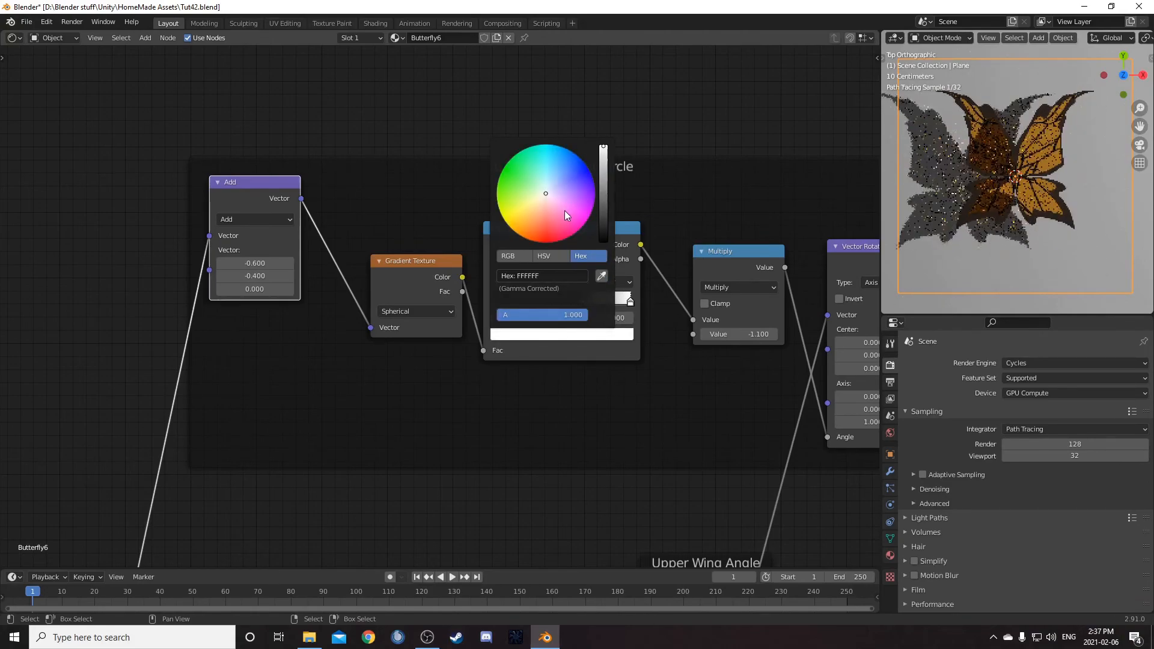
- Move the black stop of the ColorRamp in Butterfly6's Lower Wing Twist Circle frame to position 0.7
scroll(536, 414, "down", 5)
middle_click_drag(653, 420, 630, 85)
scroll(439, 305, "up", 4)
middle_click_drag(306, 391, 463, 363)
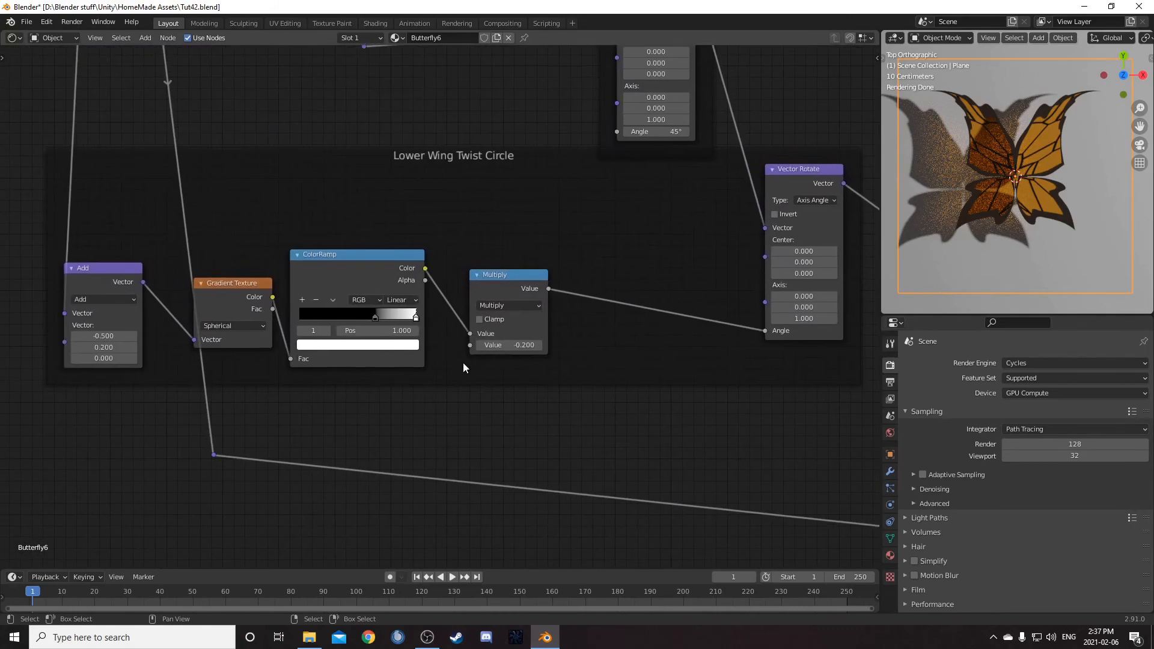
left_click(373, 319)
left_click(379, 330)
type("0.65")
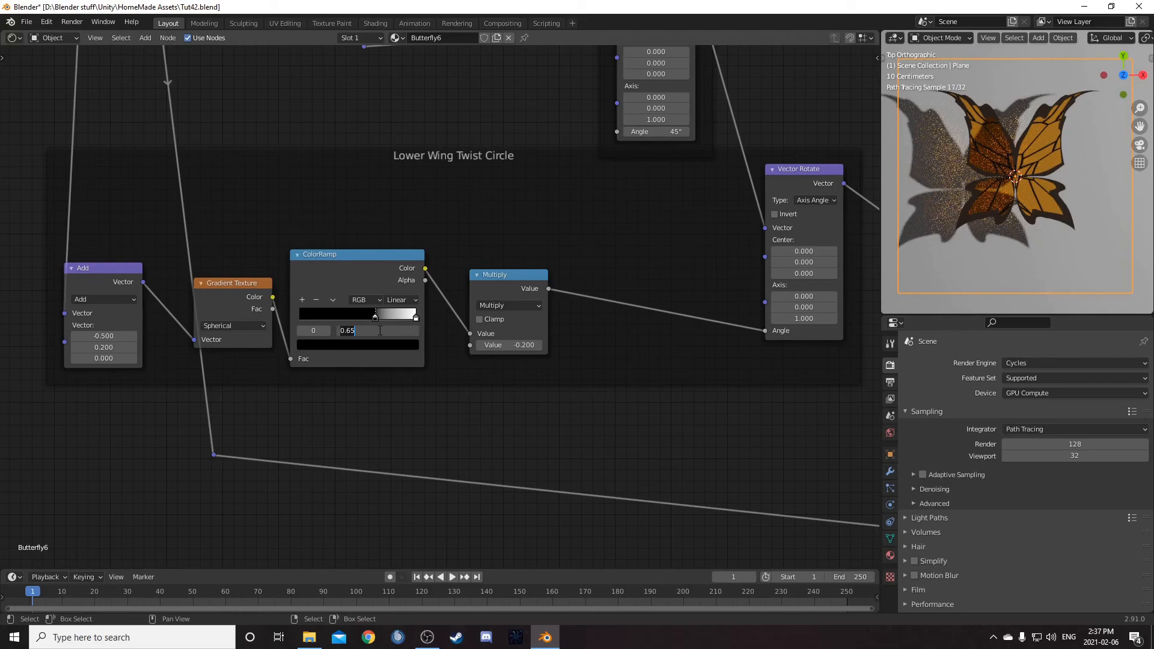
key("BackSpace")
key("BackSpace")
type("7")
key("Return")
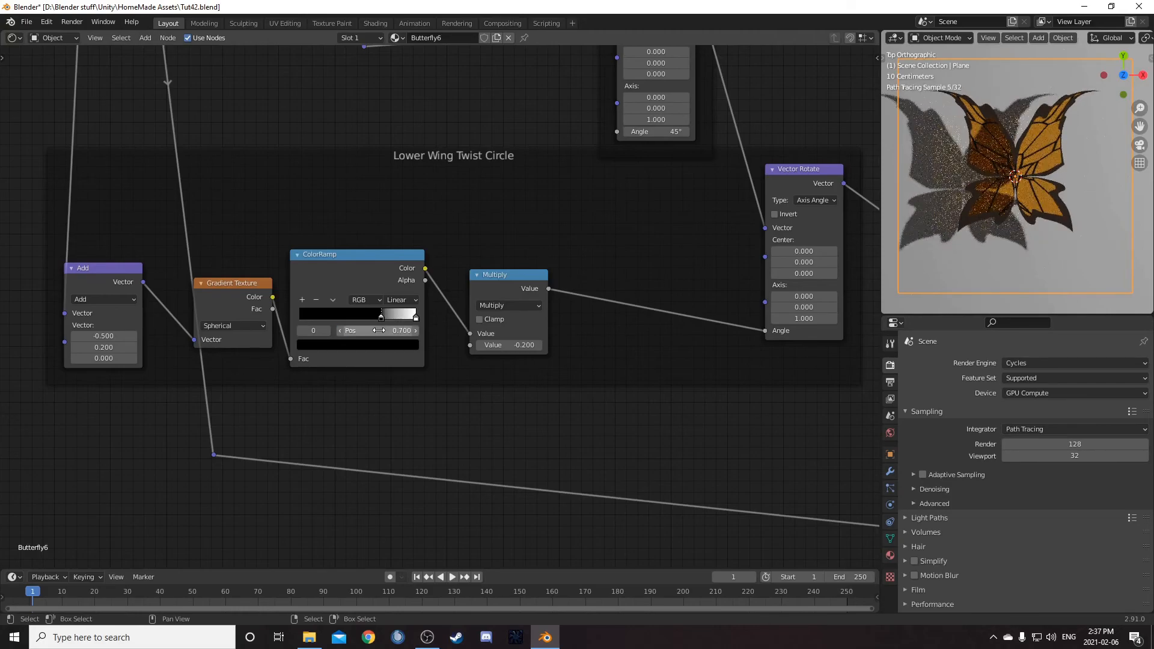
- Move the white stop of the Lower Wing Twist Circle ColorRamp to position 0.8
left_click(415, 318)
left_click(393, 330)
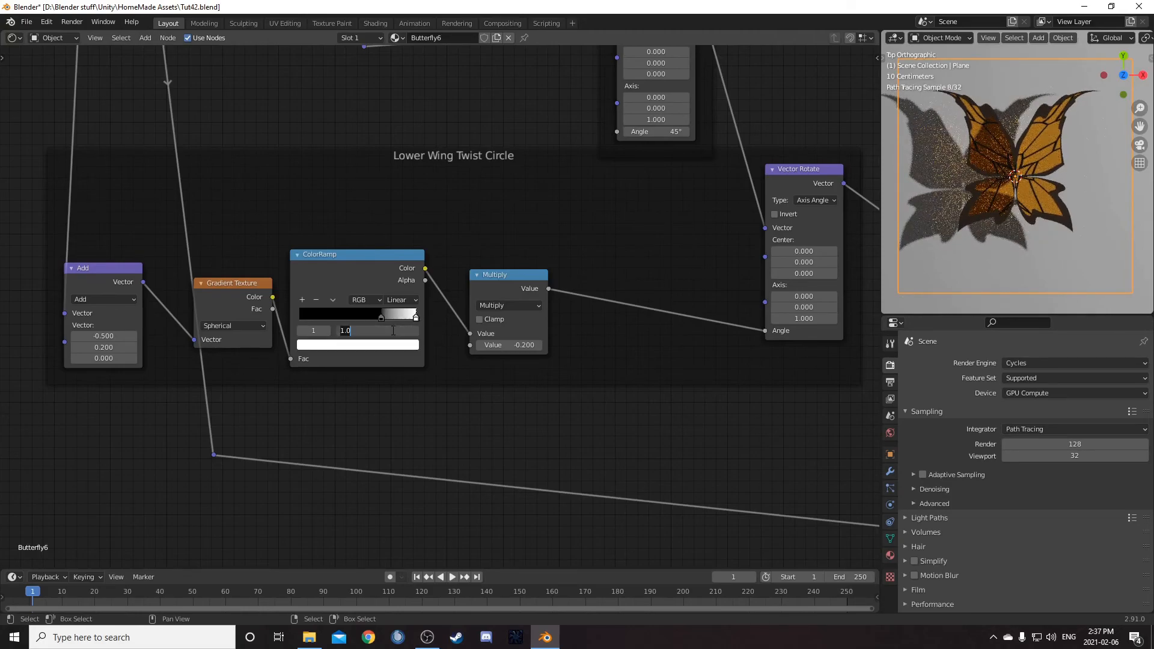
type("0.8")
key("Return")
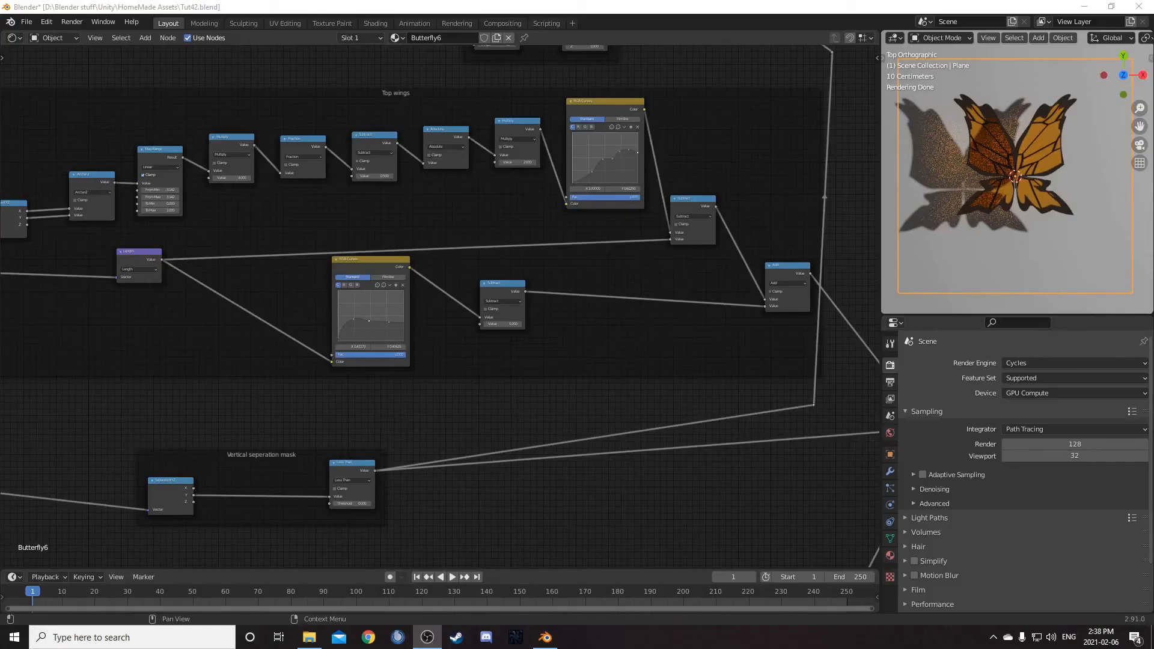
- Examine the RGB Curves and Subtract values in the Top wings and Bottom wings frames of the Butterfly6 material
left_click(502, 4)
scroll(439, 316, "up", 5)
middle_click_drag(376, 428, 516, 432)
scroll(402, 470, "up", 2)
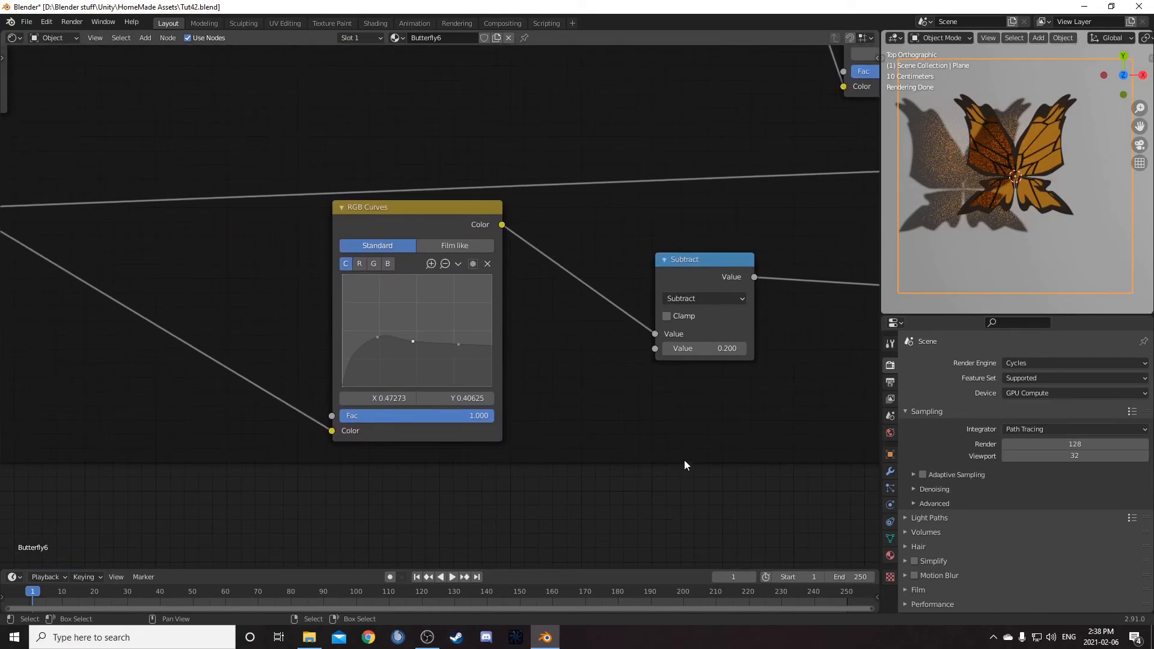
middle_click_drag(811, 263, 391, 495)
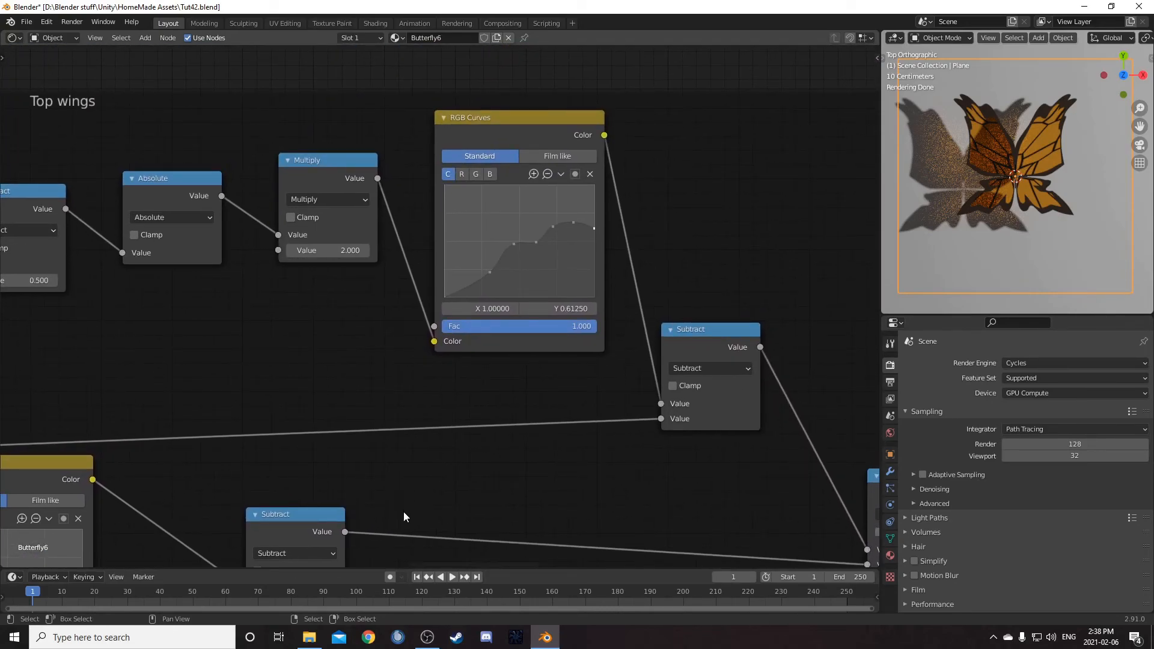
middle_click_drag(373, 548, 874, 193)
scroll(711, 479, "up", 1)
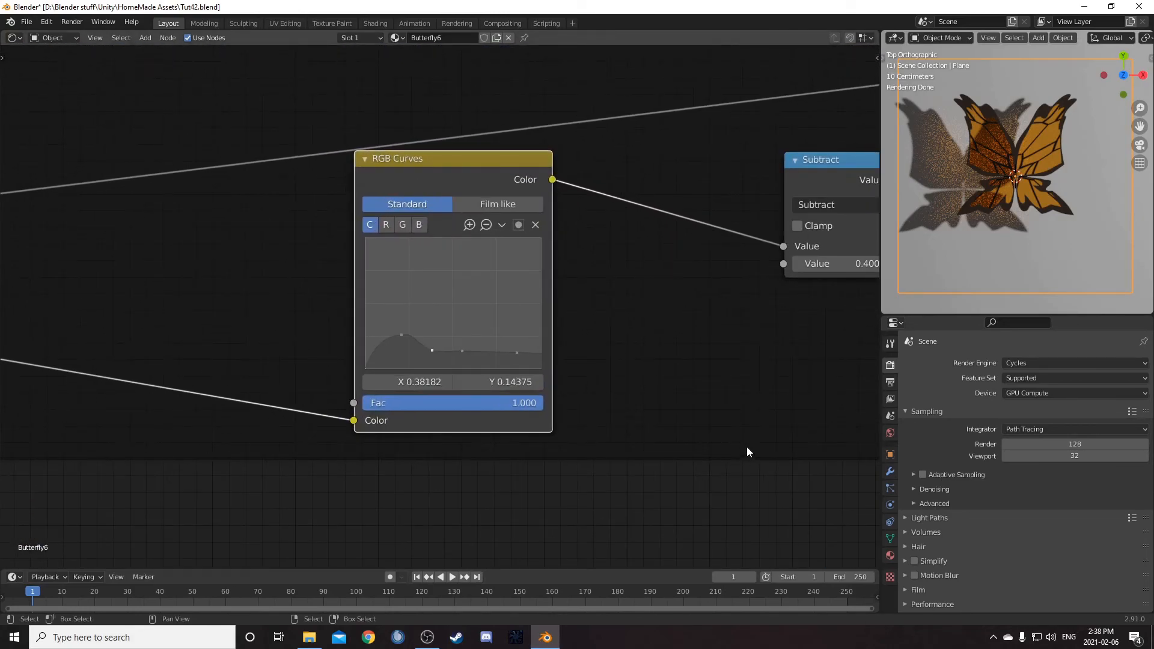
middle_click_drag(788, 381, 165, 295)
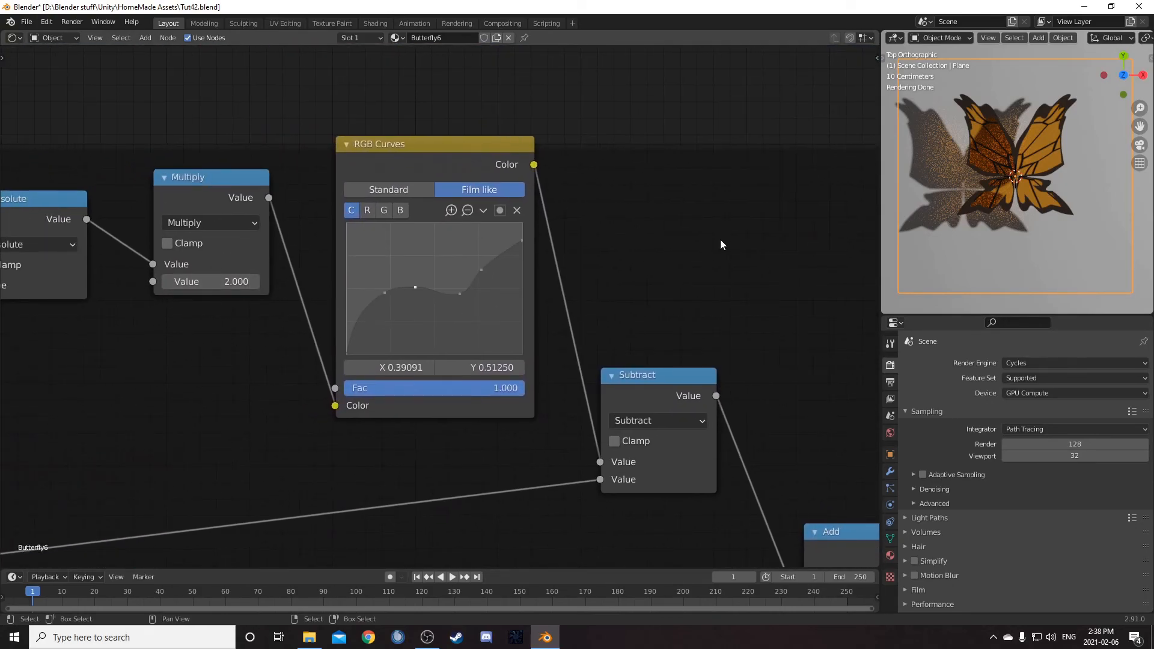
left_click_drag(524, 175, 525, 190)
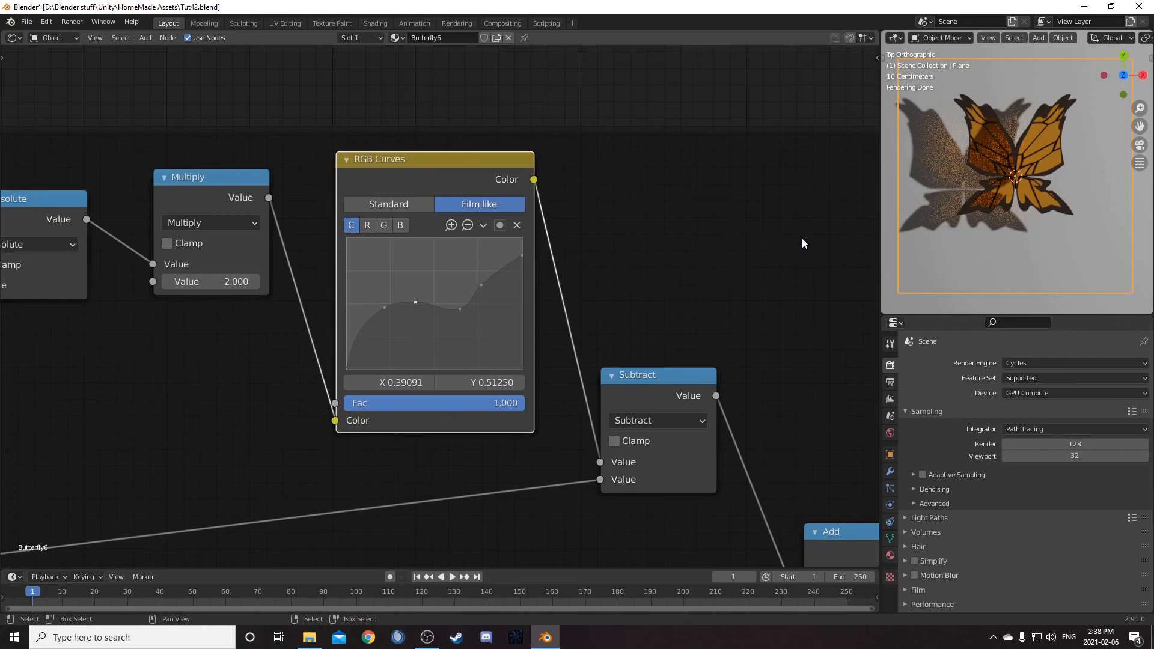
- Set the Glass BSDF colour in the Cell Material frame of Butterfly6 to hex A0FF70
scroll(802, 239, "down", 7)
middle_click_drag(750, 129, 543, 550)
middle_click_drag(543, 254, 228, 211)
scroll(310, 298, "up", 6)
middle_click_drag(444, 381, 435, 251)
scroll(437, 250, "up", 5)
left_click(470, 246)
left_click(502, 179)
type("a0ff70")
key("Return")
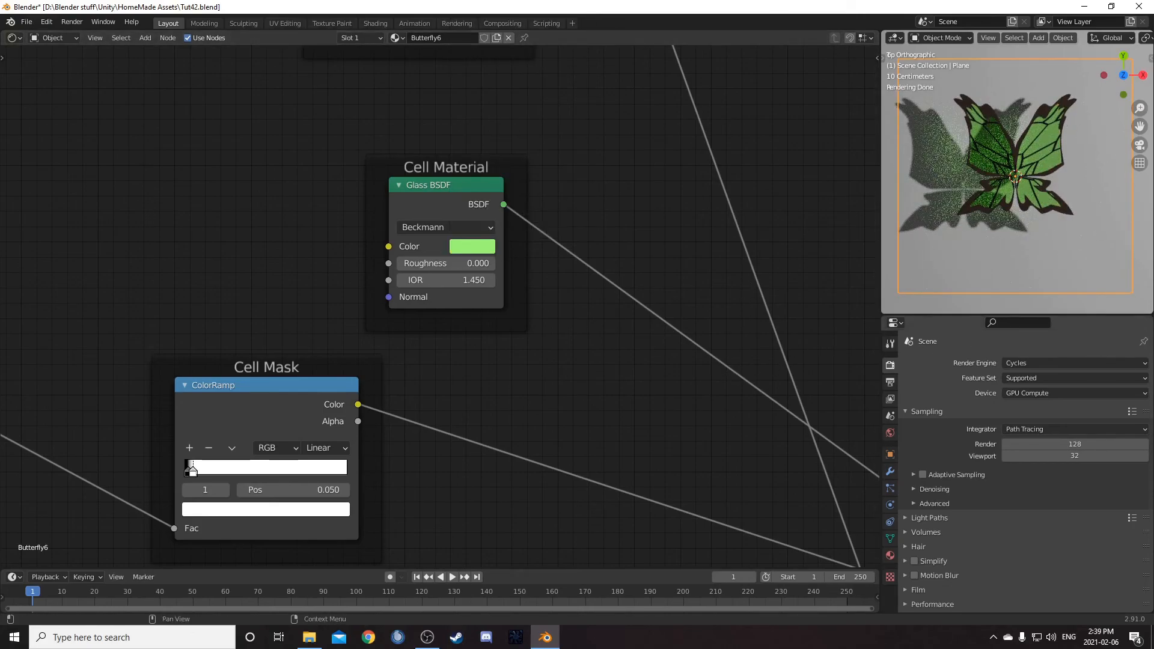
- Duplicate the Voronoi Texture node feeding the Cell Mask, with its Mix input link, and place the copy above the original
scroll(158, 454, "down", 3)
middle_click_drag(157, 454, 410, 413)
left_click_drag(281, 392, 283, 410)
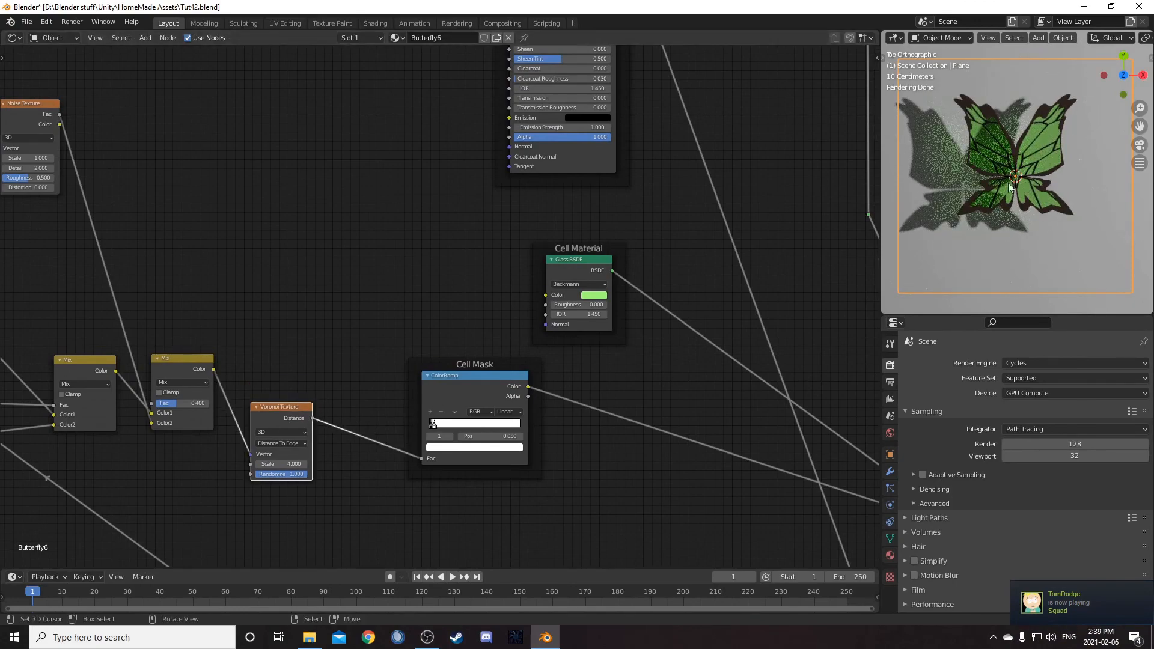
middle_click_drag(339, 267, 354, 238)
left_click_drag(306, 380, 308, 386)
key("shift+d")
left_click(323, 305)
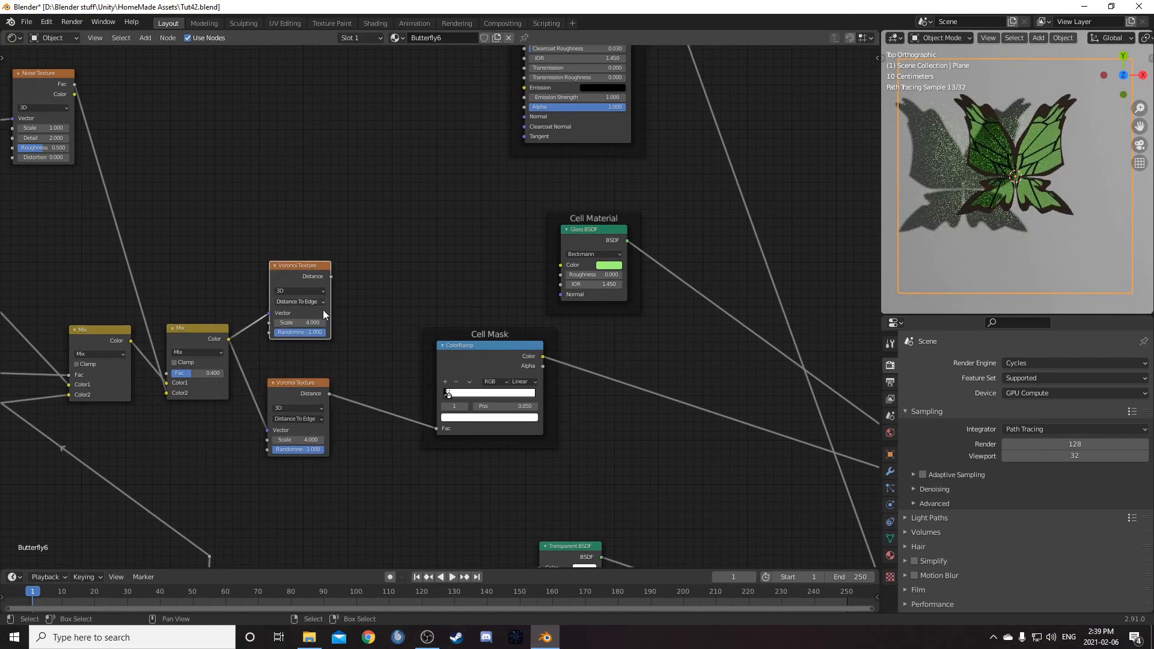
- Set the upper Voronoi Texture copy's feature output to F1
scroll(311, 355, "up", 1)
scroll(311, 355, "up", 1)
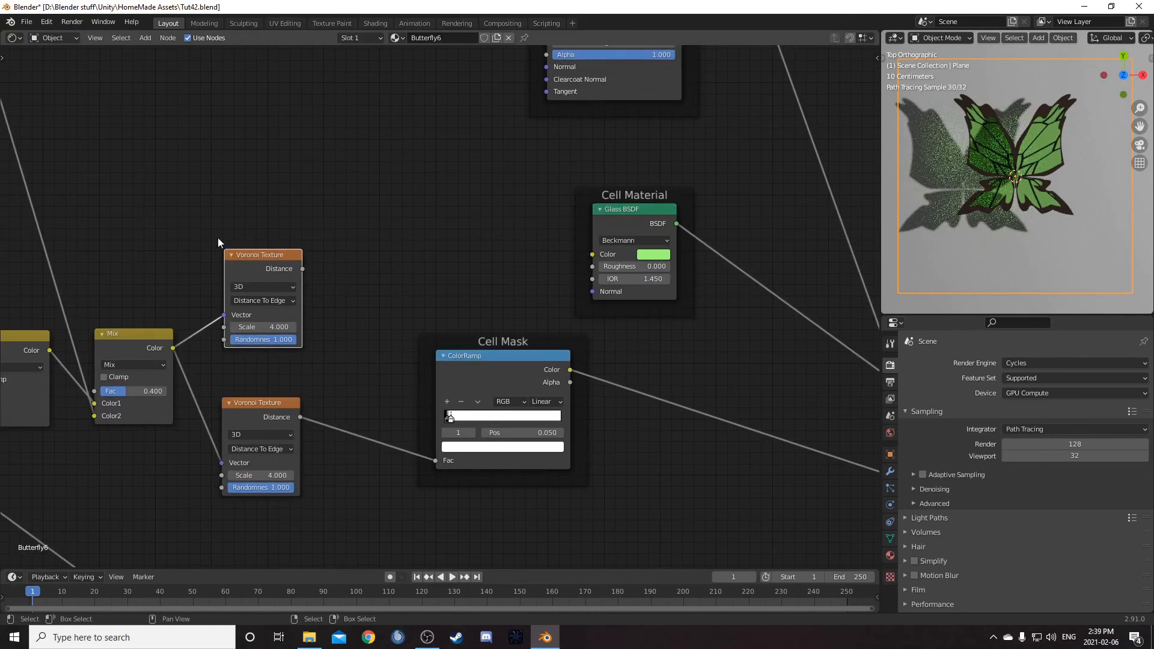
left_click(257, 299)
left_click(275, 313)
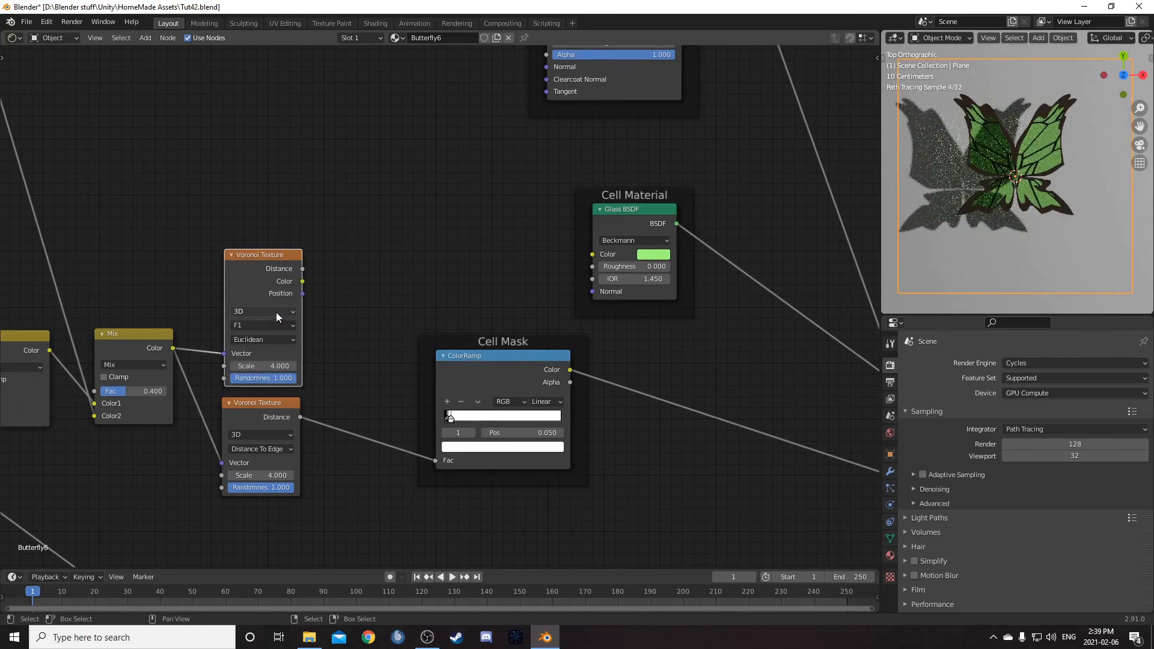
- Preview the F1 Voronoi Texture's colour output, then the original Distance To Edge Voronoi Texture for comparison
left_click(273, 265, "ctrl+shift")
left_click(274, 267, "ctrl+shift")
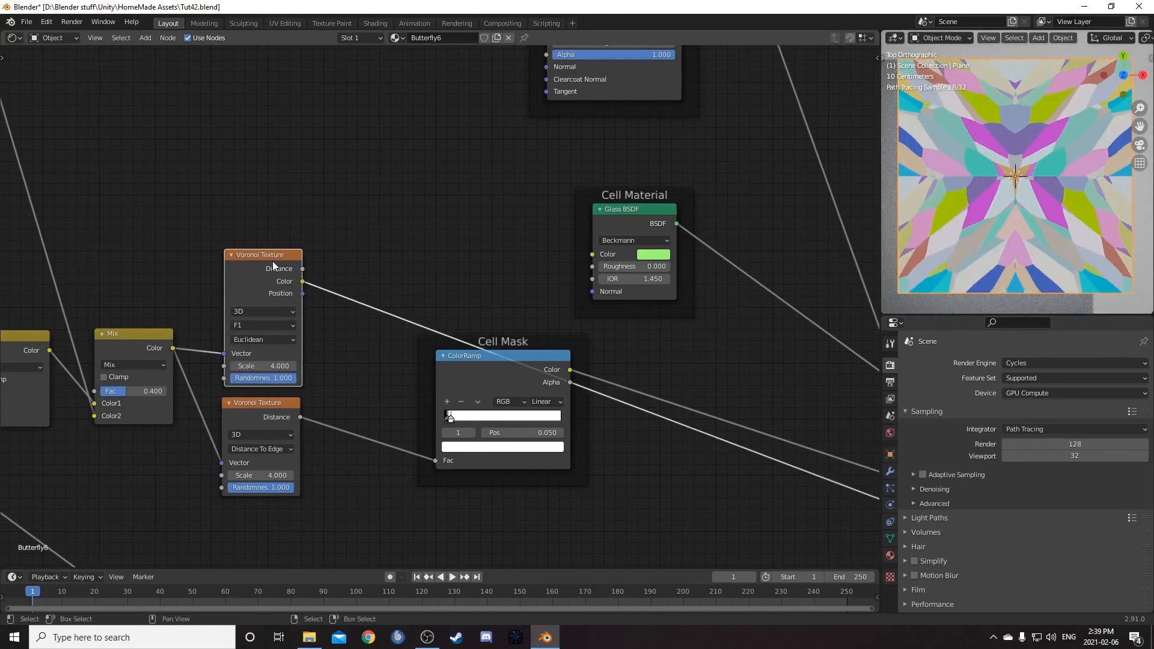
left_click(264, 409, "ctrl+shift")
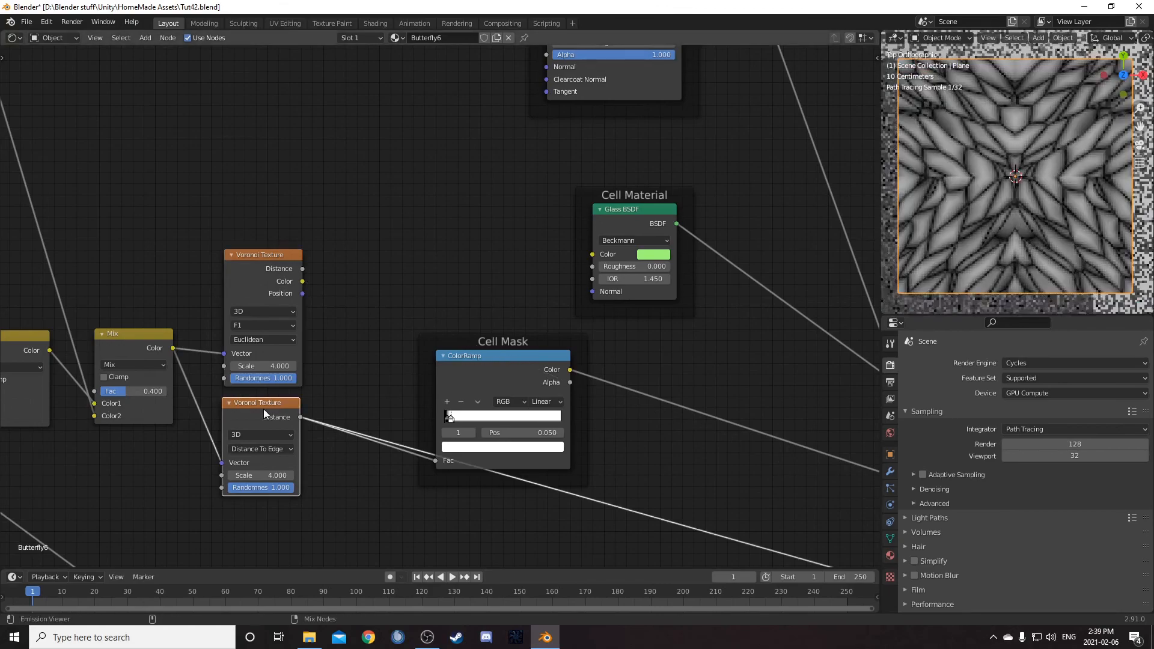
- Add a ColorRamp above the Cell Mask frame and feed it the F1 Voronoi Texture's Color output
scroll(375, 391, "down", 3)
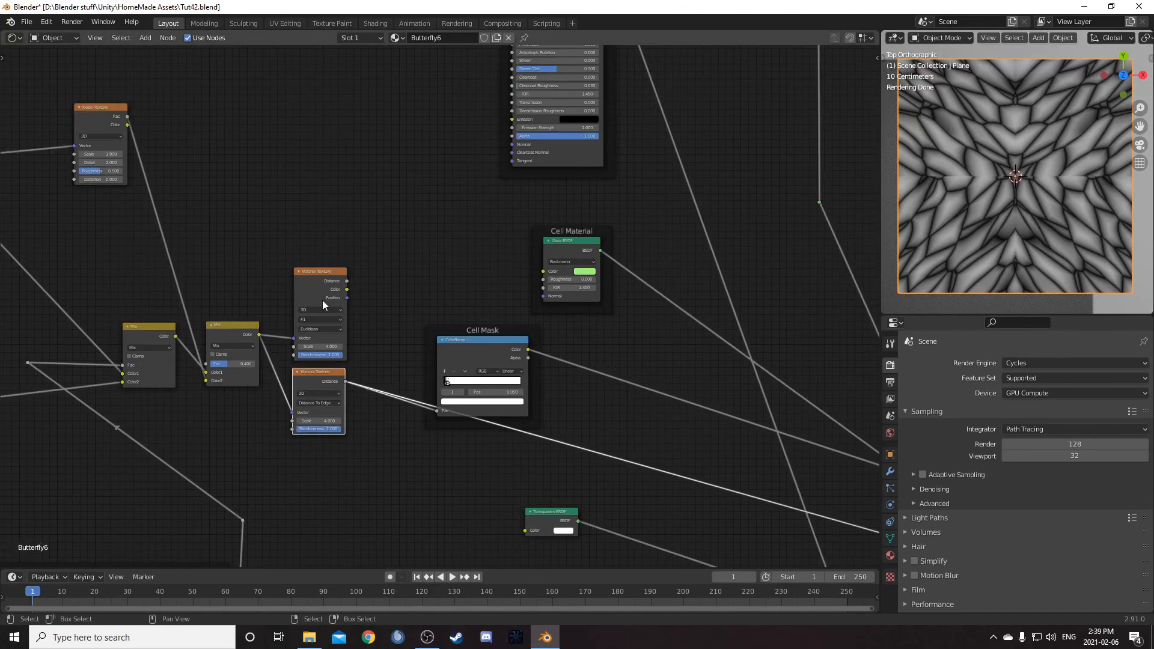
key("shift+a")
left_click(410, 265)
type("colorr")
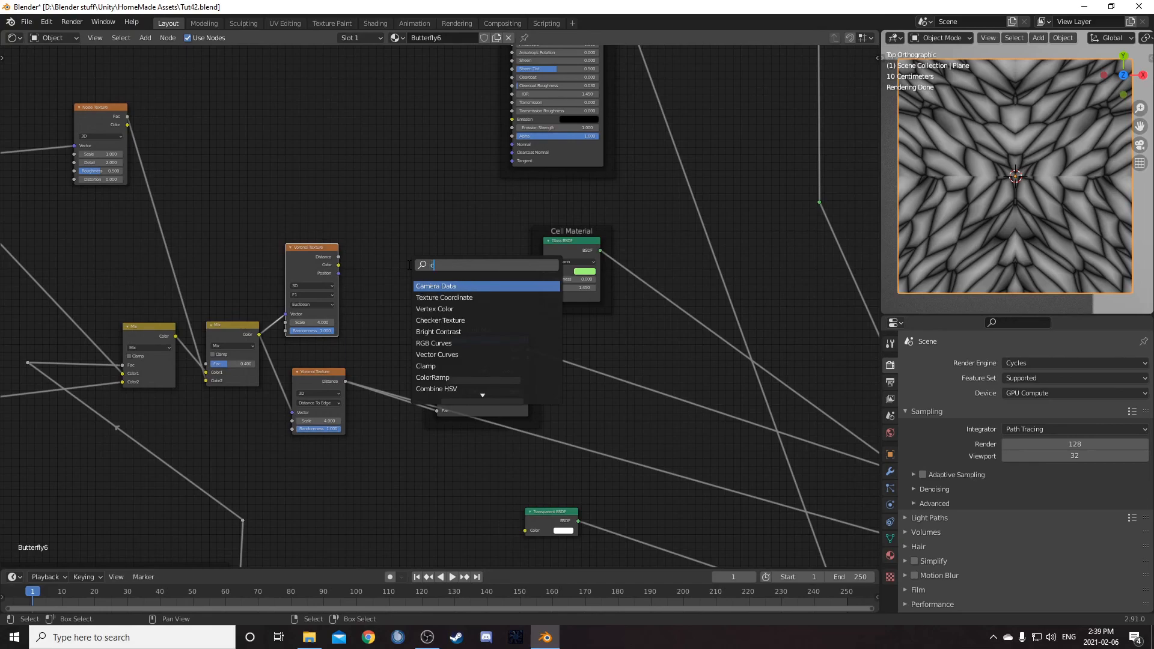
key("Return")
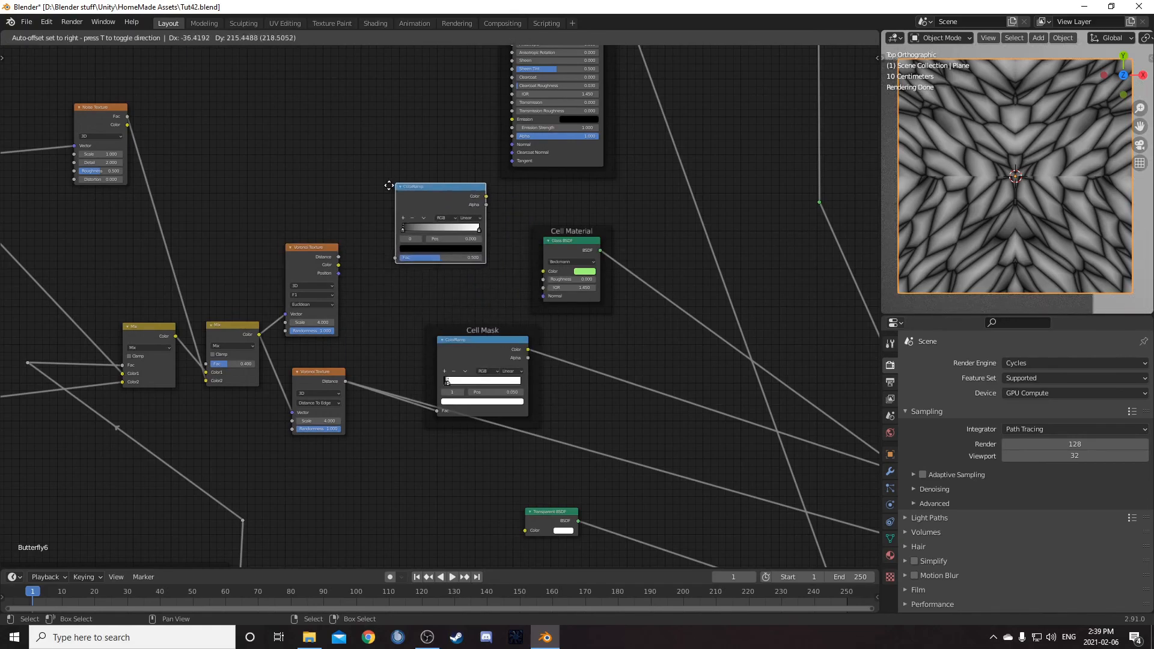
left_click(364, 199)
left_click_drag(371, 276, 368, 275)
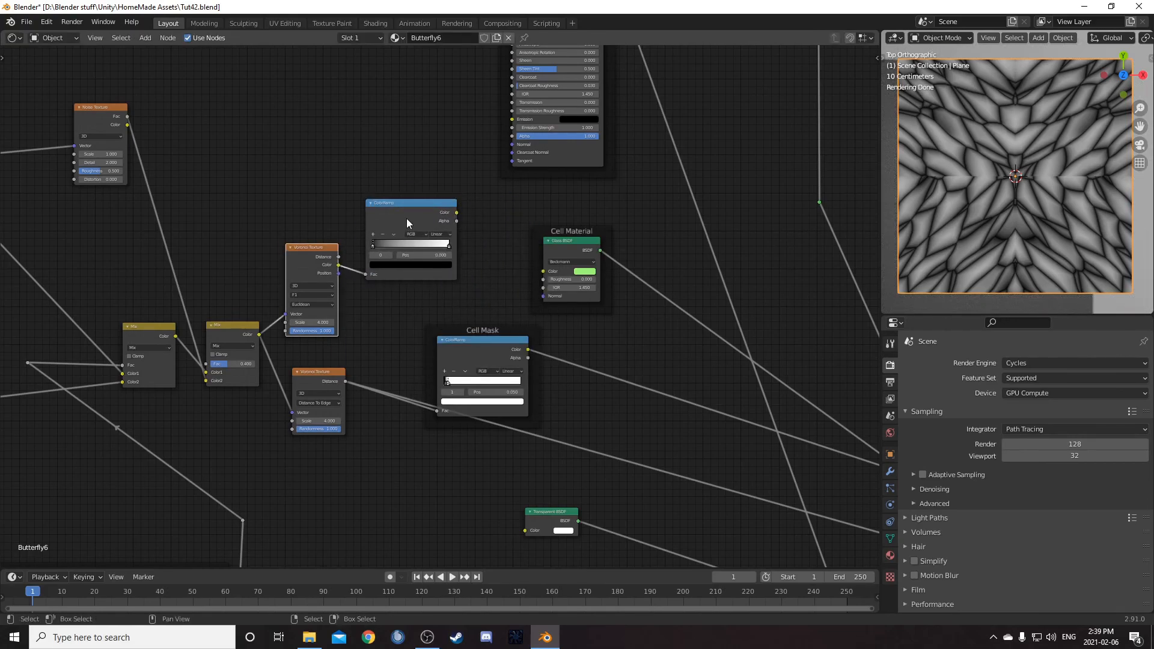
- Preview the new ColorRamp's output and set its colour mode to HSV with Near interpolation
scroll(432, 240, "up", 2)
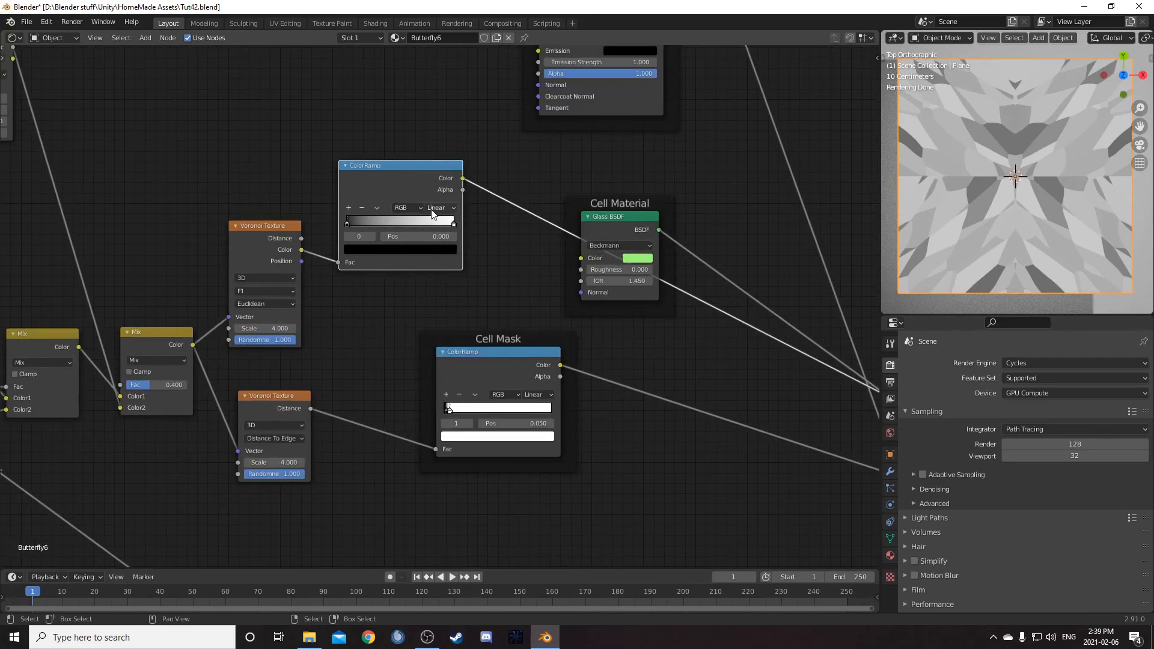
left_click(407, 209)
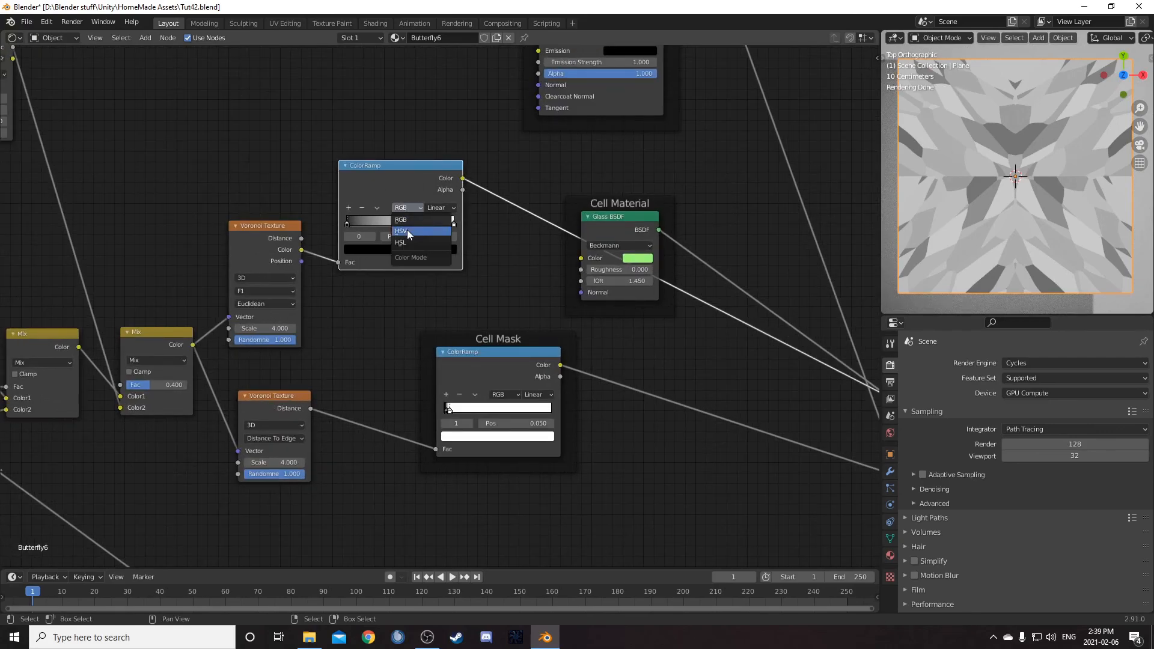
left_click(406, 230)
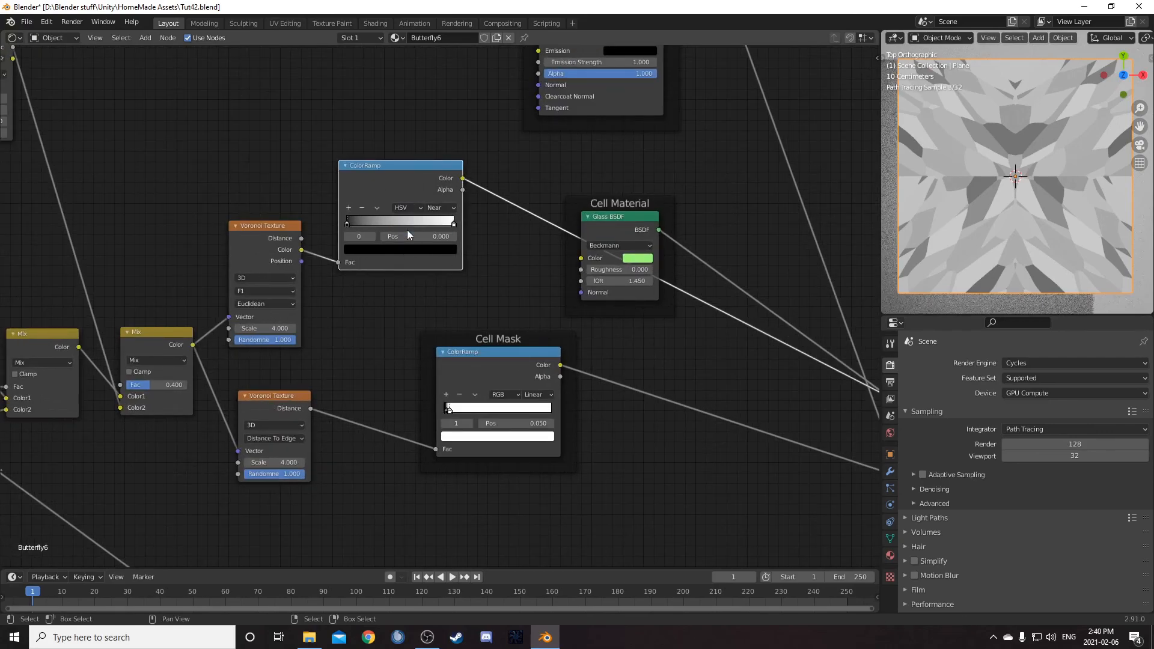
- Set the first stop of the new ColorRamp to green, hex 507F3A
left_click(358, 250)
scroll(396, 151, "up", 10)
left_click(365, 160)
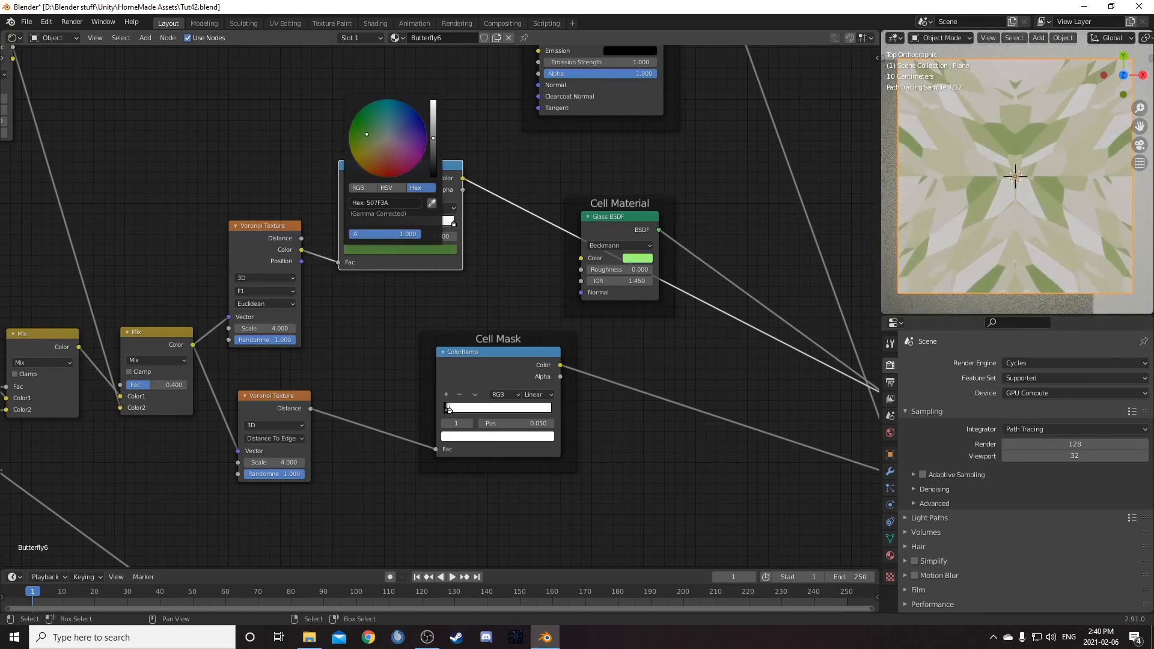
- Set the last stop of the new ColorRamp to yellow, hex FFD768
left_click(452, 223)
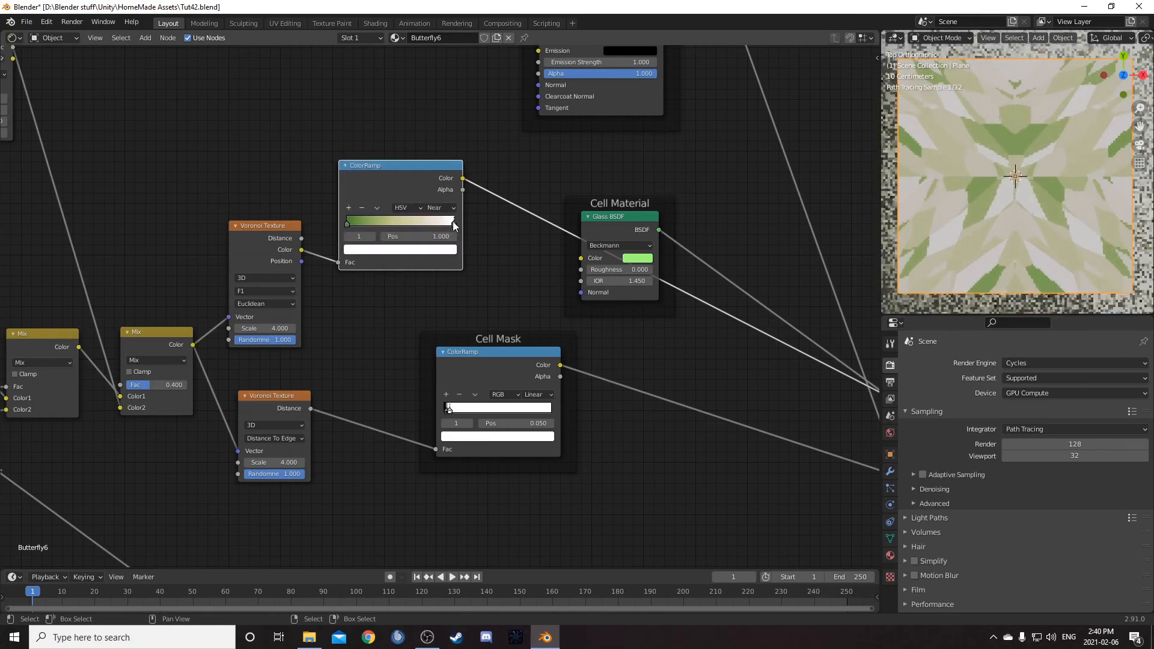
left_click(434, 251)
left_click(366, 154)
left_click(371, 155)
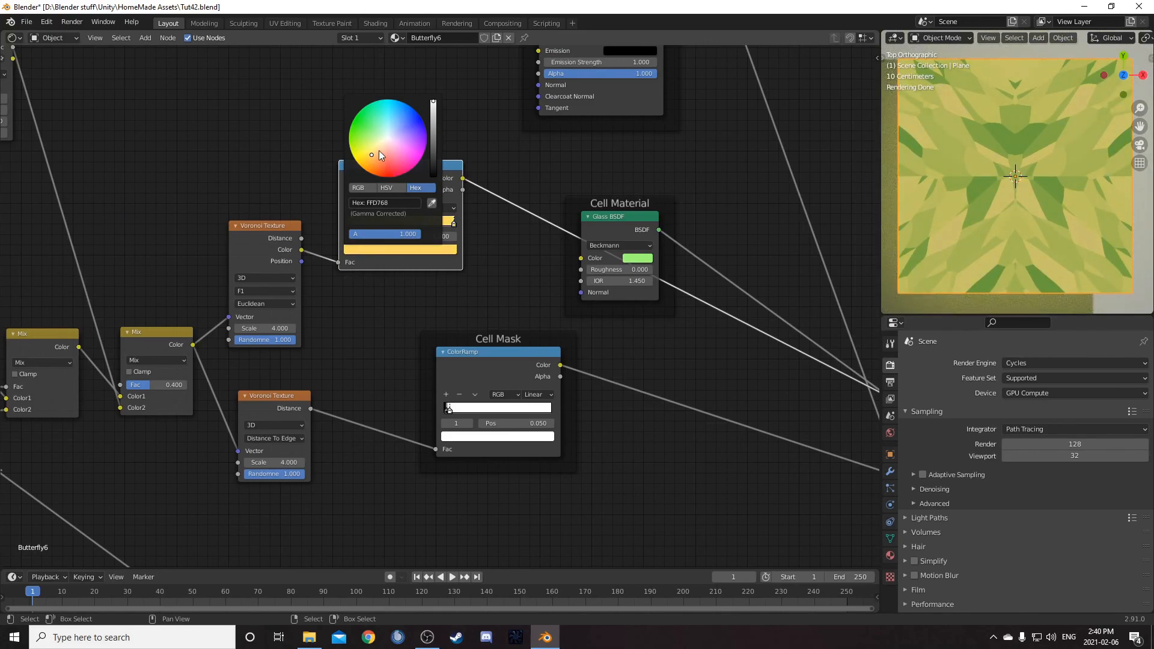
- Connect the new ColorRamp's Color output to the Glass BSDF Color input and preview the final Mix Shader
middle_click_drag(515, 268, 495, 283)
left_click_drag(442, 193, 560, 272)
scroll(579, 348, "down", 4)
scroll(601, 370, "down", 5)
middle_click_drag(601, 370, 316, 209)
left_click(529, 288, "ctrl+shift")
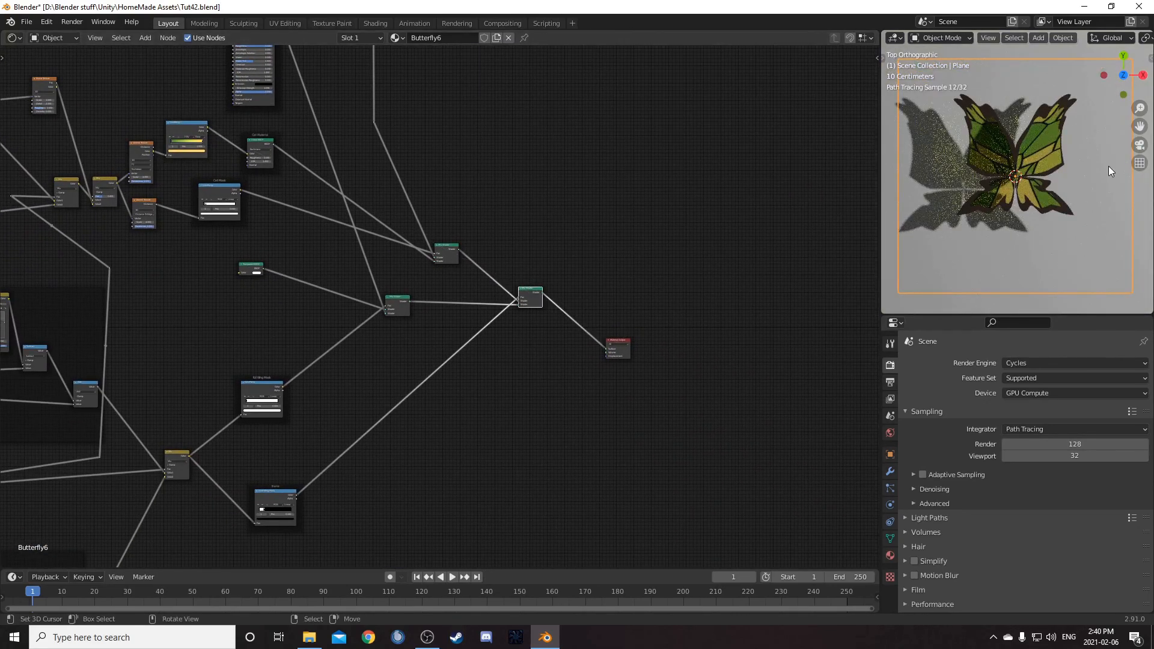
scroll(1075, 189, "up", 2)
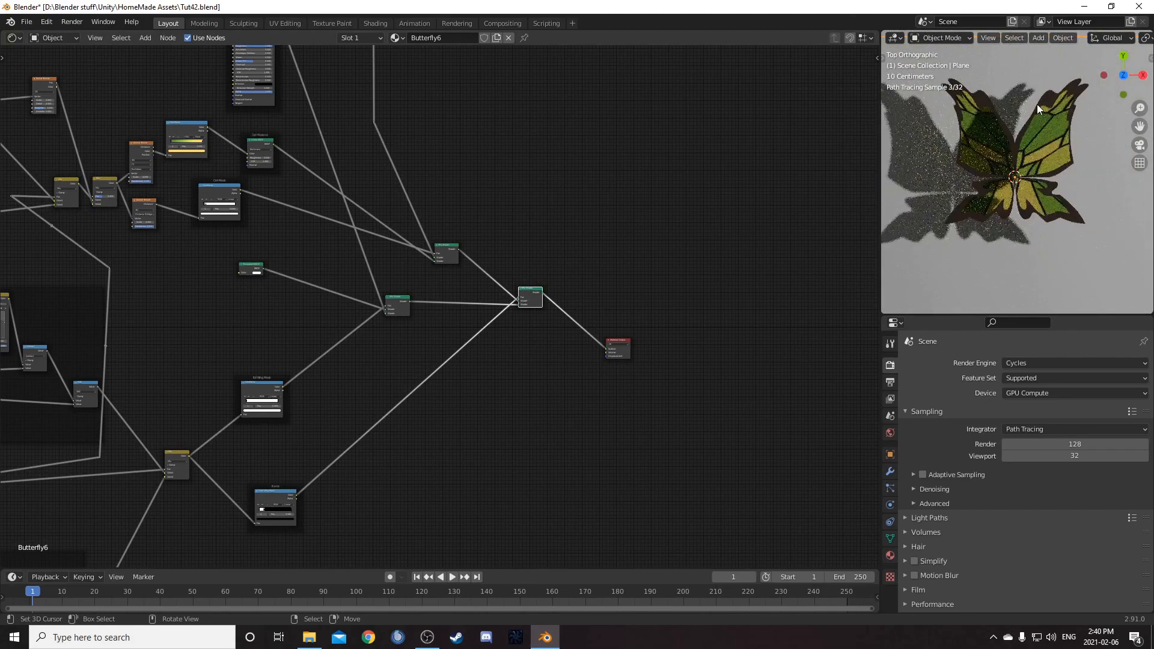